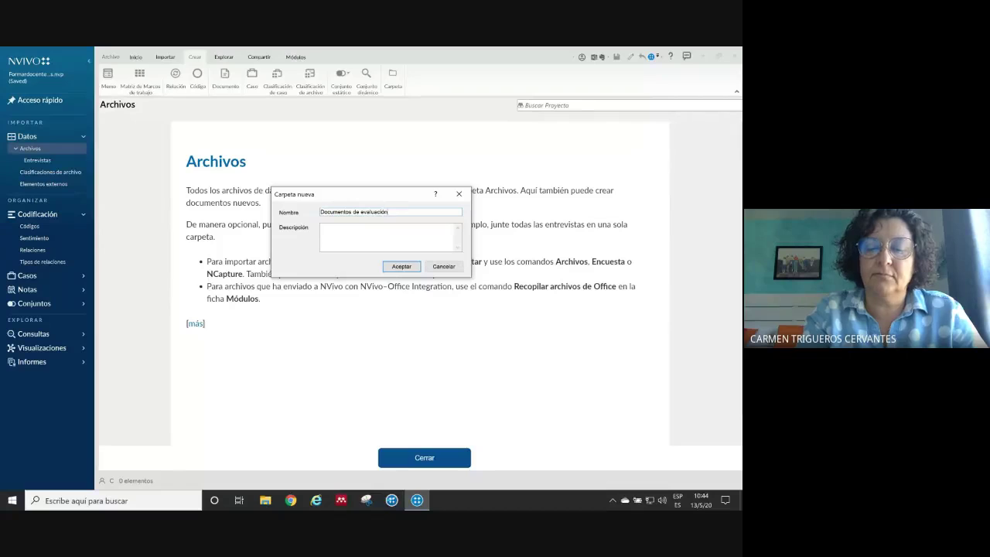
- Create a folder named Documentos de evaluación under Archivos
{"action": "key", "text": "Return"}
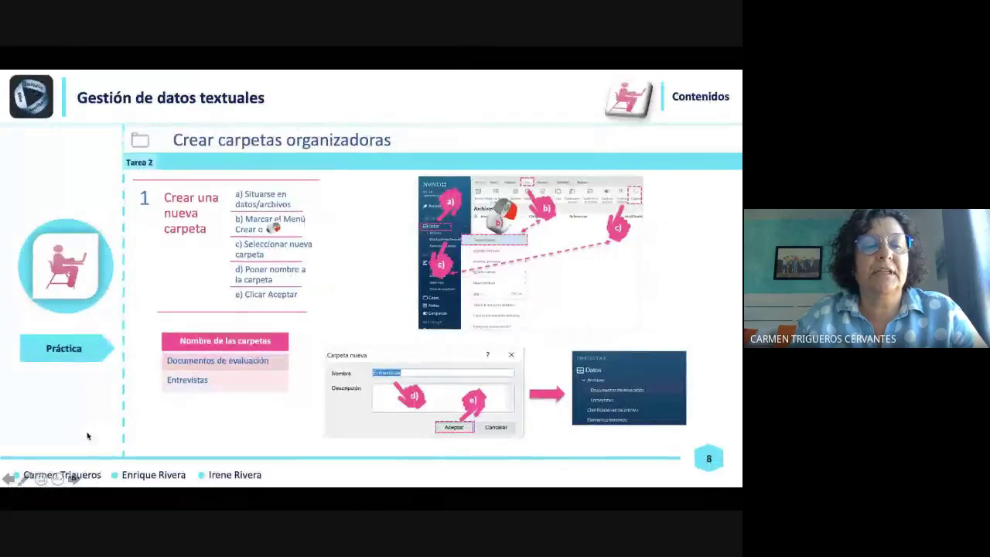
- Advance the slideshow to the Importar documentos textuales instructions, then end it and switch back to NVivo
{"action": "left_click", "coordinate": [73, 477]}
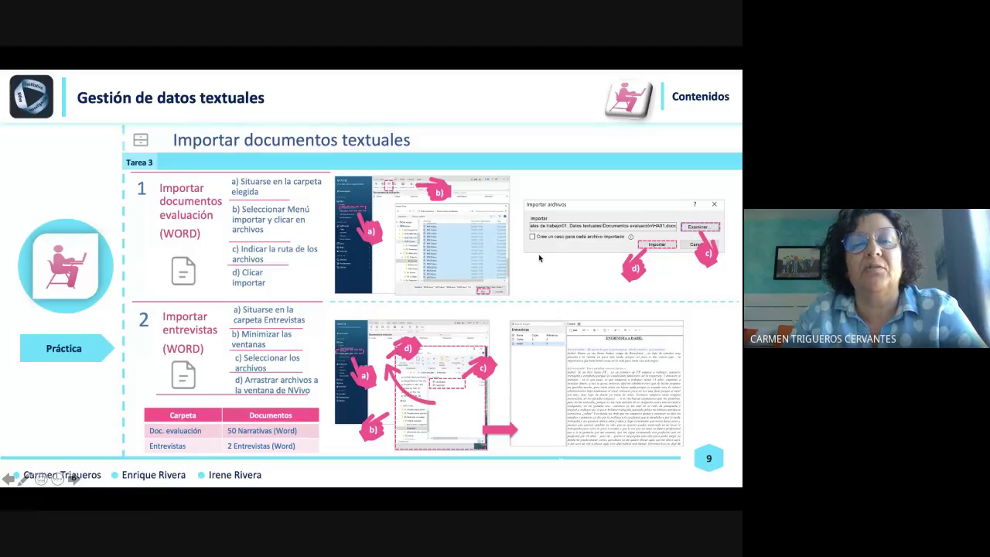
{"action": "key", "text": "Escape"}
{"action": "key", "text": "alt+Tab"}
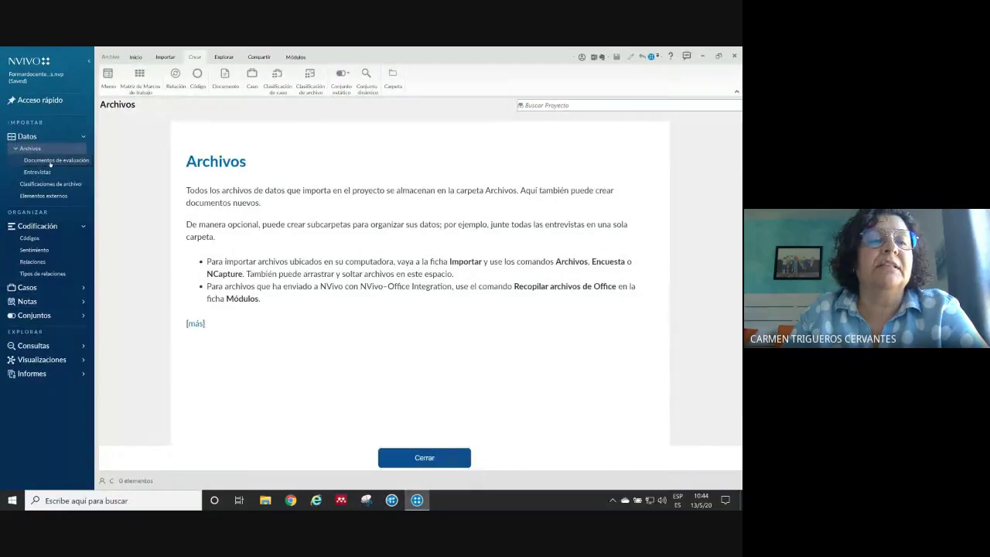
- Open the Entrevistas folder under Archivos and dismiss its introductory help page
{"action": "left_click", "coordinate": [37, 172]}
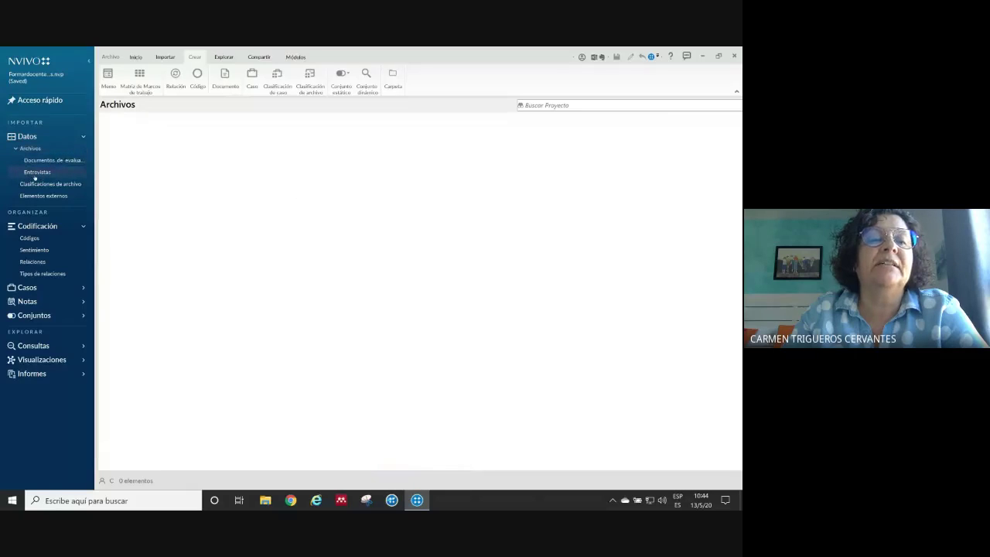
{"action": "left_click", "coordinate": [47, 173]}
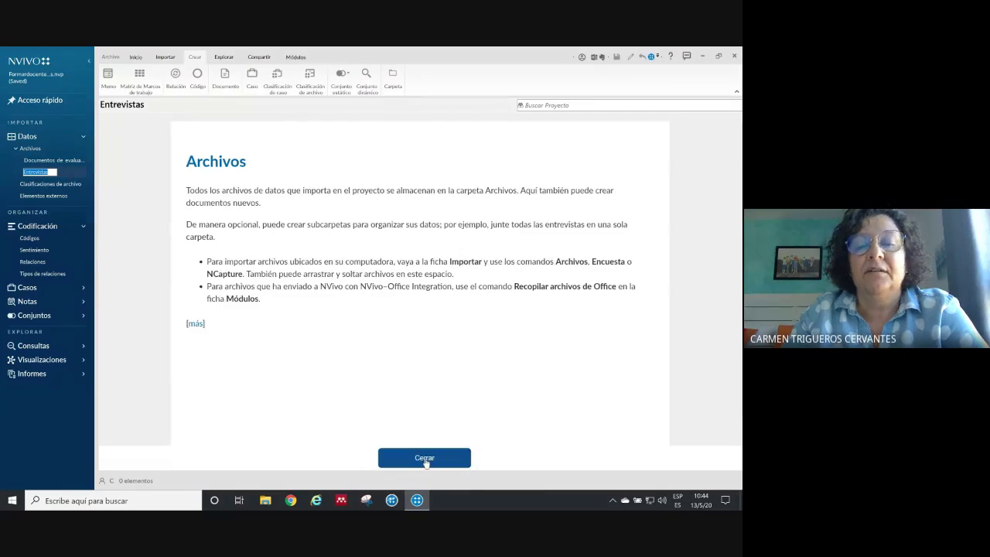
{"action": "left_click", "coordinate": [424, 459]}
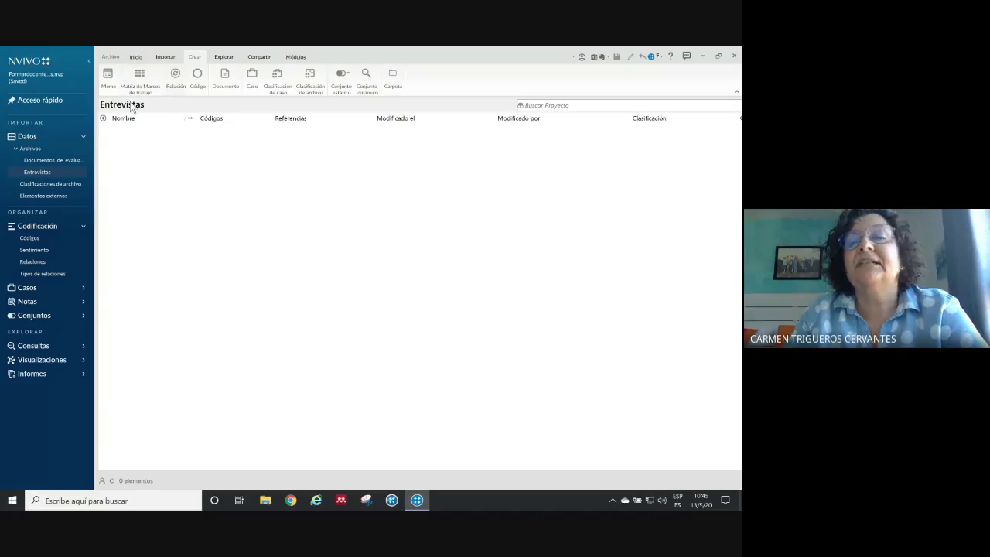
- Restore the NVivo window to a smaller size and move it to uncover the Materiales de trabajo desktop folder
{"action": "left_click", "coordinate": [718, 59]}
{"action": "left_click_drag", "start_coordinate": [567, 79], "coordinate": [503, 71]}
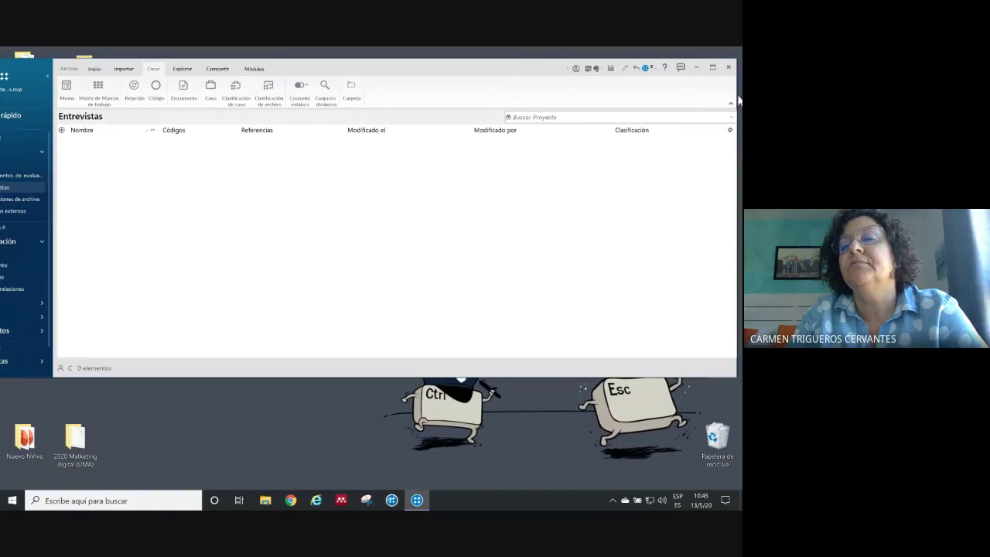
{"action": "left_click_drag", "start_coordinate": [738, 100], "coordinate": [741, 100]}
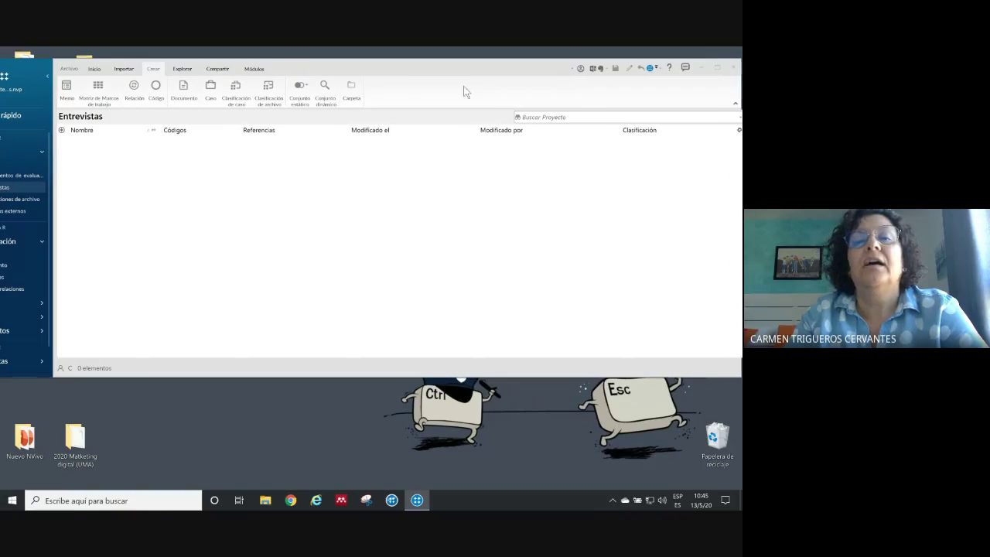
{"action": "left_click_drag", "start_coordinate": [394, 68], "coordinate": [442, 147]}
- Open the Materiales de trabajo desktop folder in File Explorer and place its reduced window beside the NVivo file list
{"action": "left_click", "coordinate": [87, 70]}
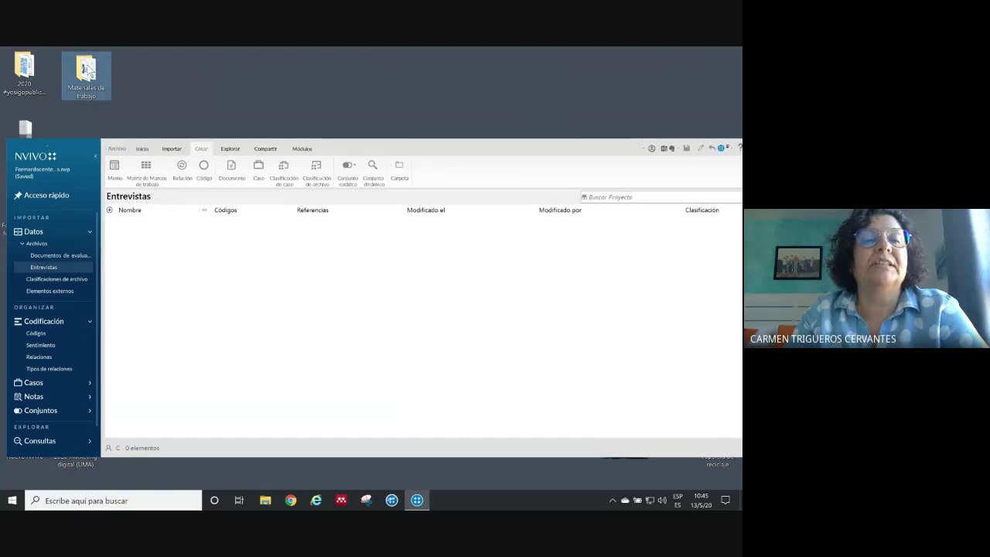
{"action": "double_click", "coordinate": [88, 70]}
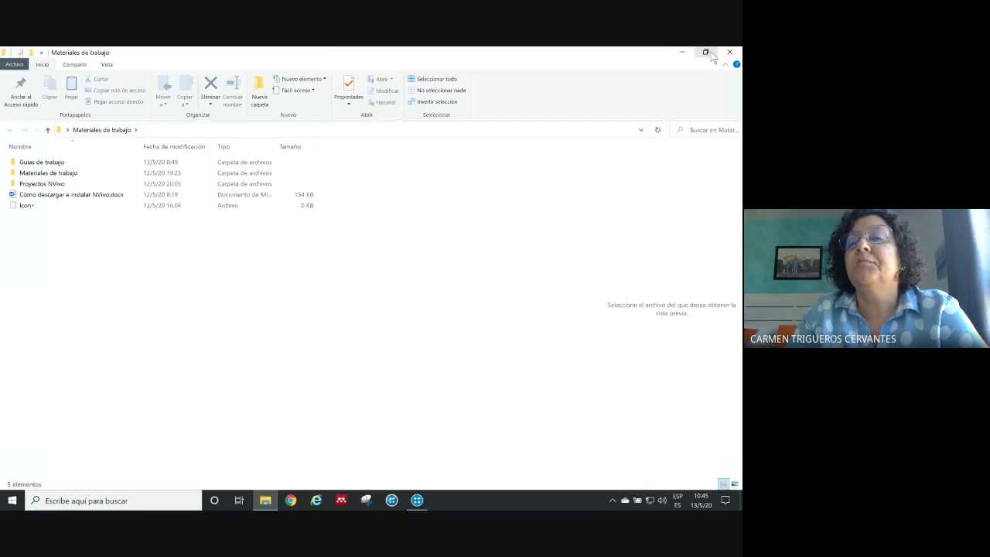
{"action": "left_click", "coordinate": [706, 52]}
{"action": "left_click_drag", "start_coordinate": [447, 171], "coordinate": [593, 168]}
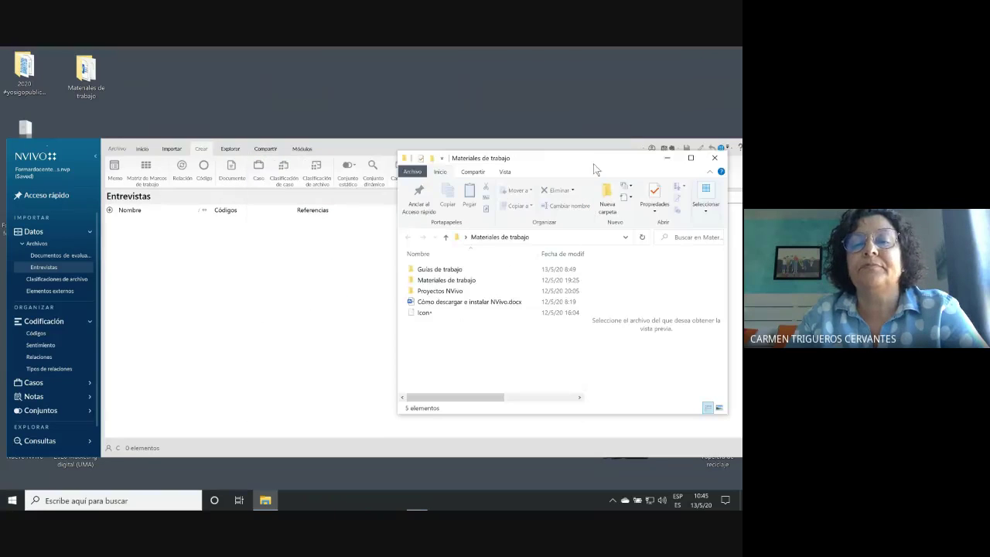
- Browse through Materiales de trabajo and Gestión de datos textuales to the Entrevistas folder in File Explorer
{"action": "left_click", "coordinate": [447, 281]}
{"action": "double_click", "coordinate": [447, 281]}
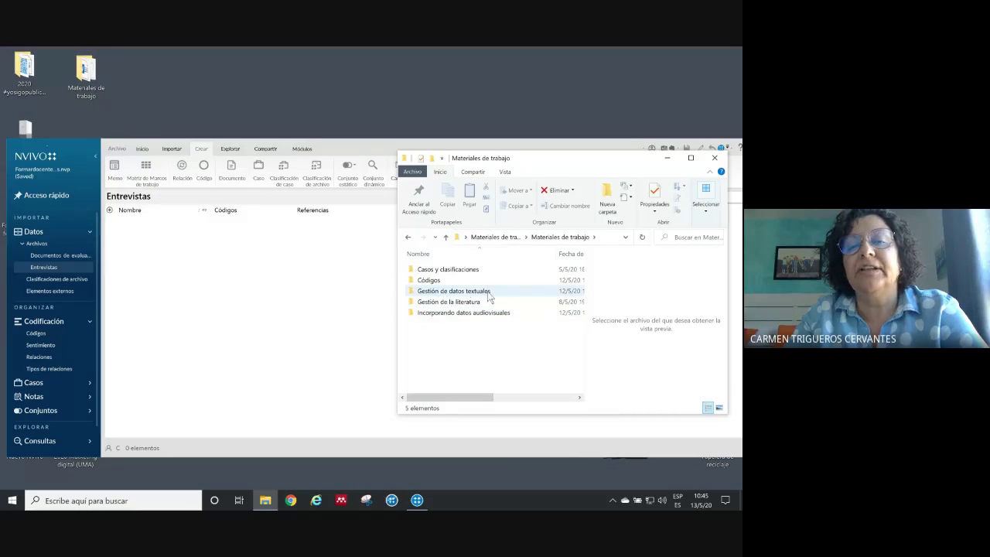
{"action": "double_click", "coordinate": [460, 291]}
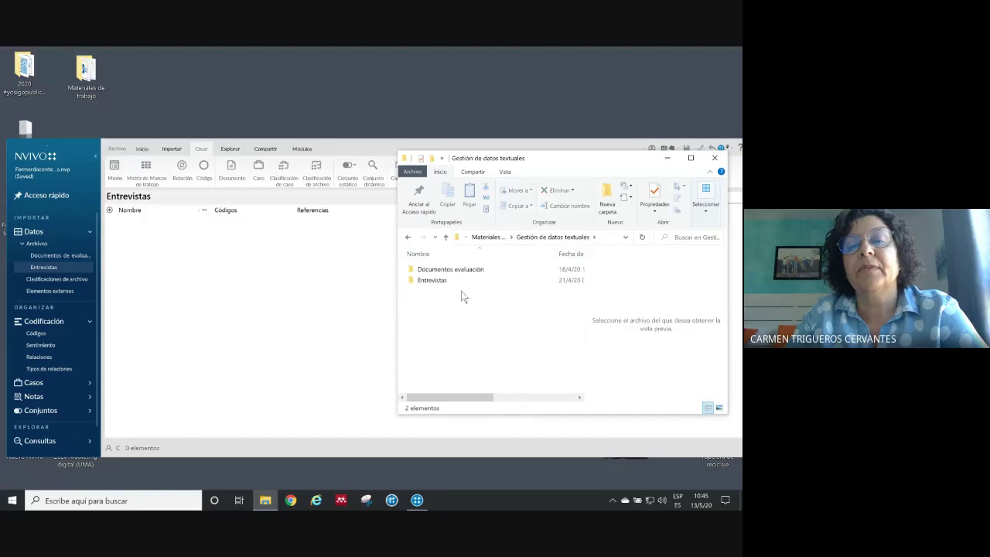
{"action": "double_click", "coordinate": [430, 279]}
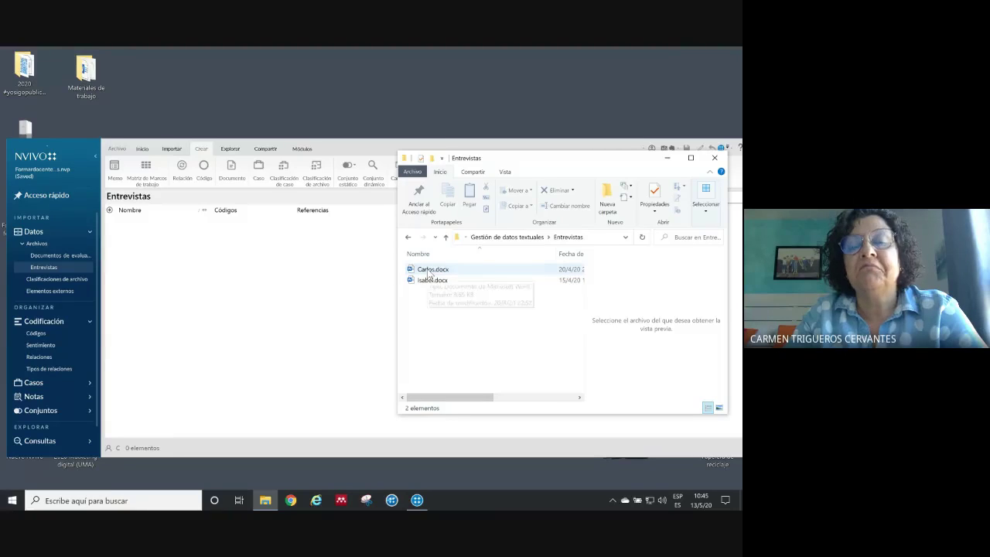
- Import both interview Word documents from File Explorer into NVivo's Entrevistas folder
{"action": "left_click", "coordinate": [429, 271]}
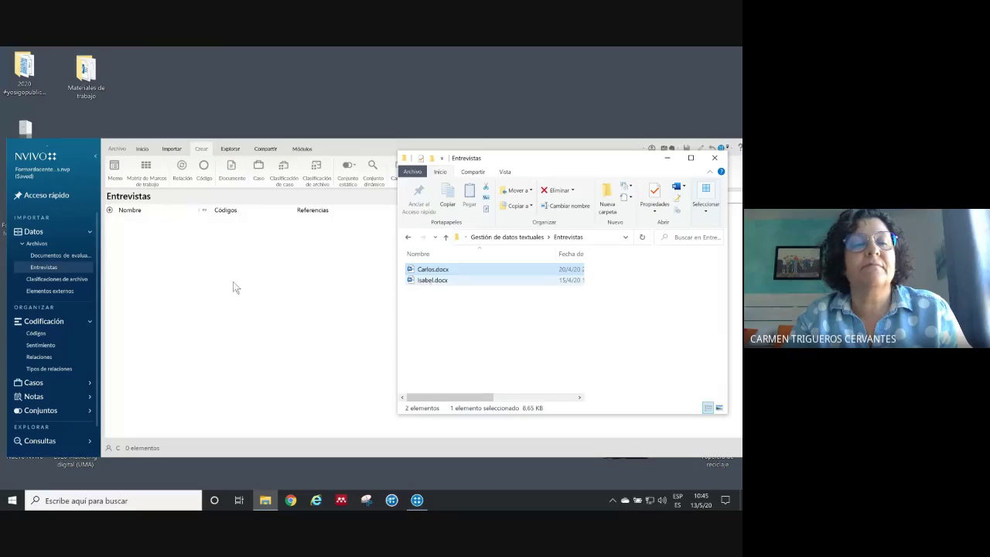
{"action": "left_click_drag", "start_coordinate": [512, 163], "coordinate": [542, 91]}
{"action": "left_click", "coordinate": [460, 206]}
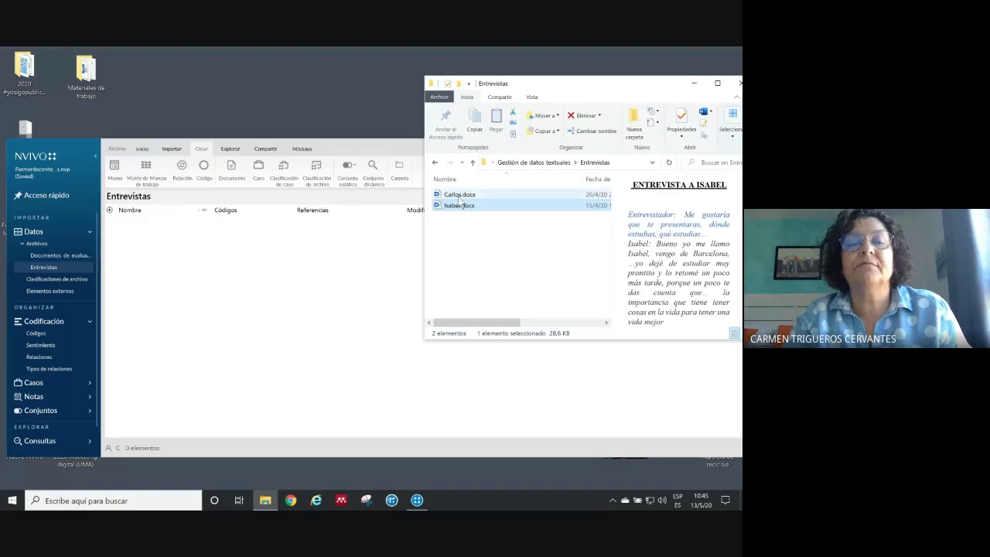
{"action": "left_click", "coordinate": [460, 198], "text": "shift"}
{"action": "left_click_drag", "start_coordinate": [451, 208], "coordinate": [314, 282]}
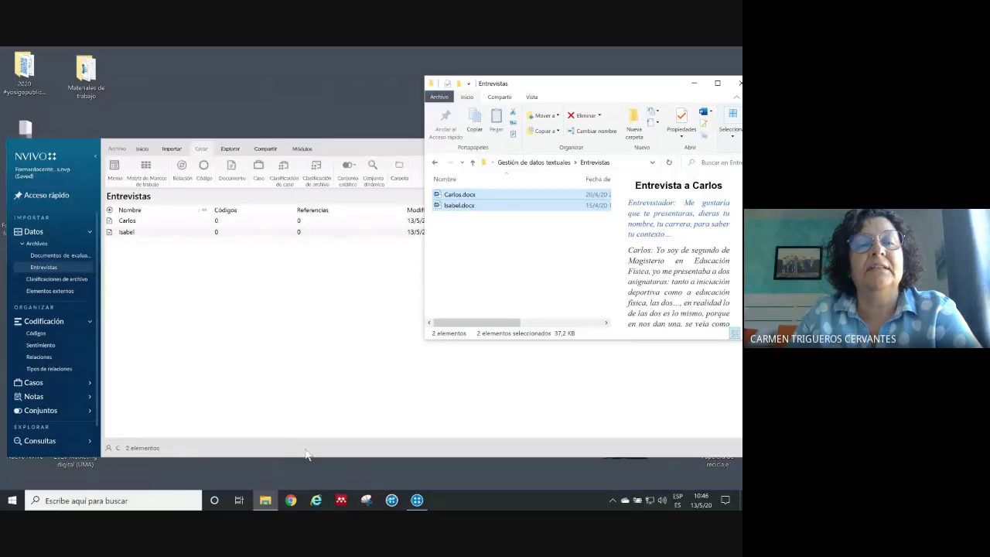
- Open the second imported interview to view its transcript, and close it again
{"action": "left_click", "coordinate": [133, 234]}
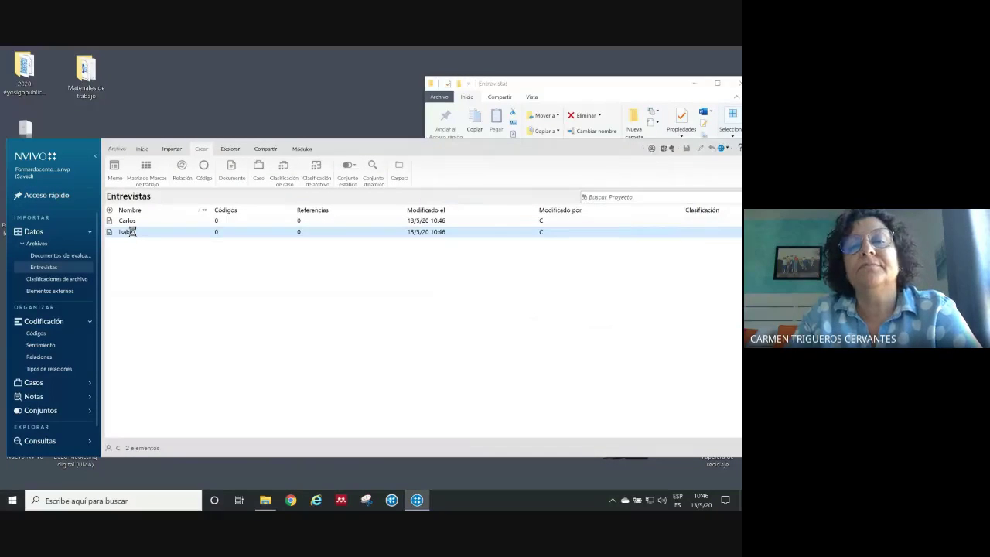
{"action": "double_click", "coordinate": [132, 232]}
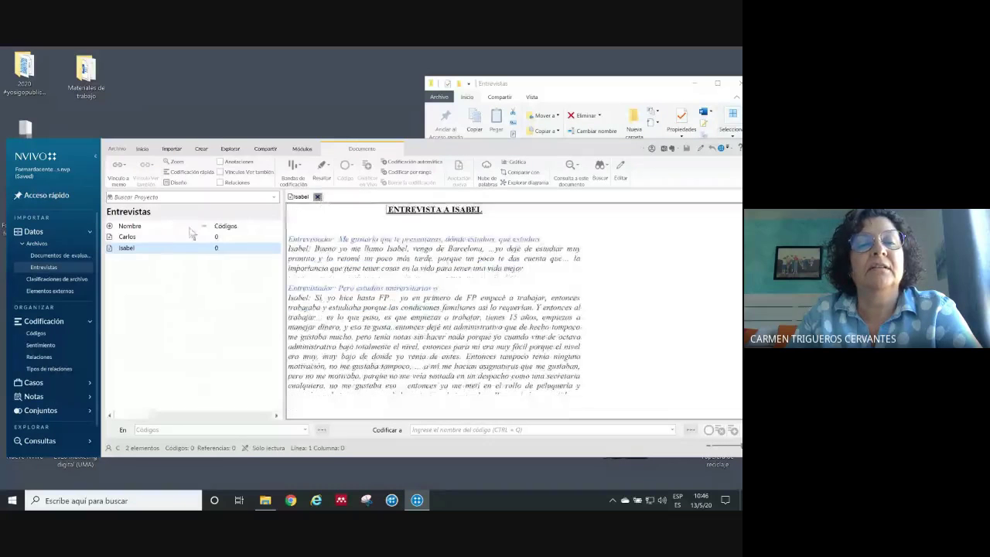
{"action": "left_click", "coordinate": [317, 197]}
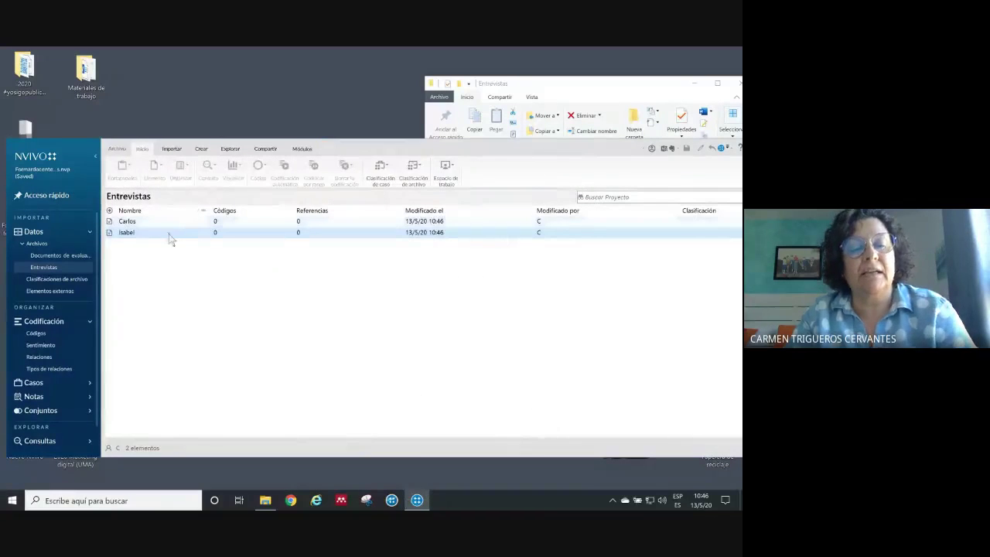
- Delete both imported interviews from NVivo's Entrevistas folder
{"action": "left_click", "coordinate": [128, 234], "text": "shift"}
{"action": "right_click", "coordinate": [129, 234]}
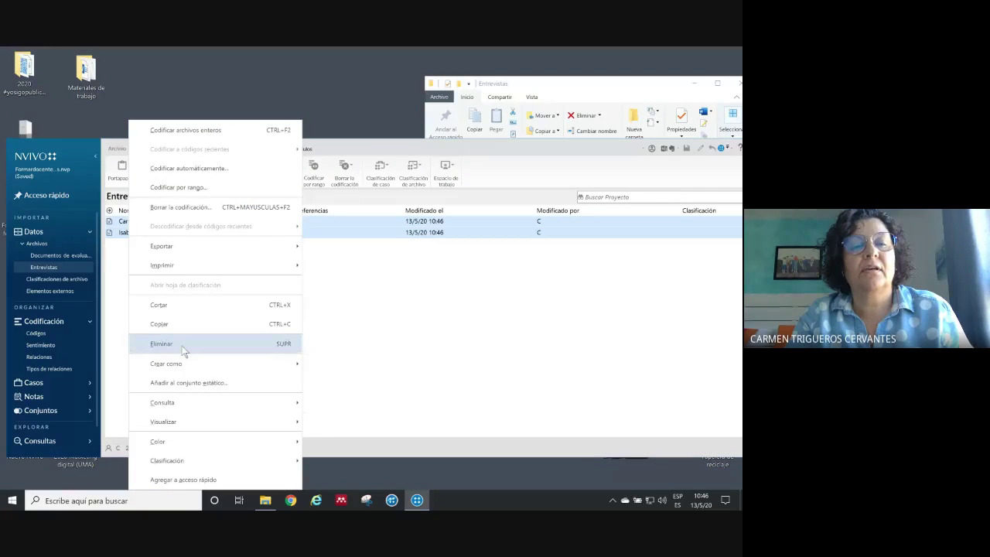
{"action": "left_click", "coordinate": [183, 348]}
{"action": "left_click", "coordinate": [406, 309]}
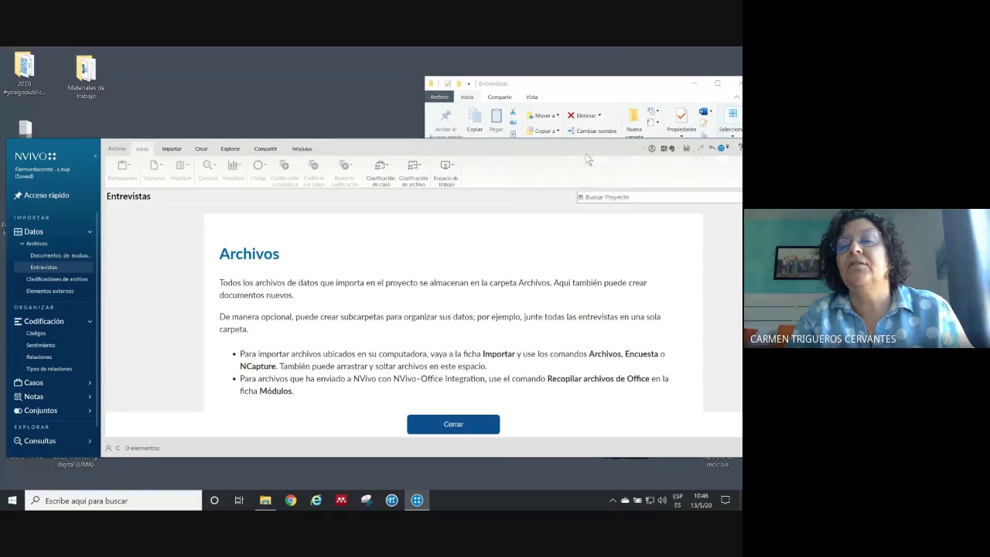
- Maximize the NVivo window and dismiss the help page shown in the empty Entrevistas folder
{"action": "left_click", "coordinate": [657, 149]}
{"action": "left_click", "coordinate": [655, 146]}
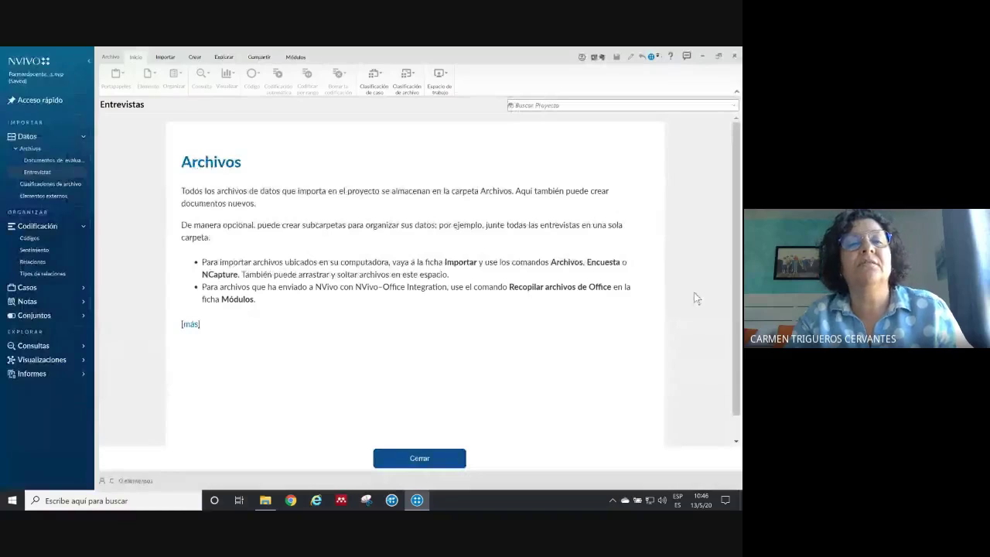
{"action": "left_click", "coordinate": [40, 173]}
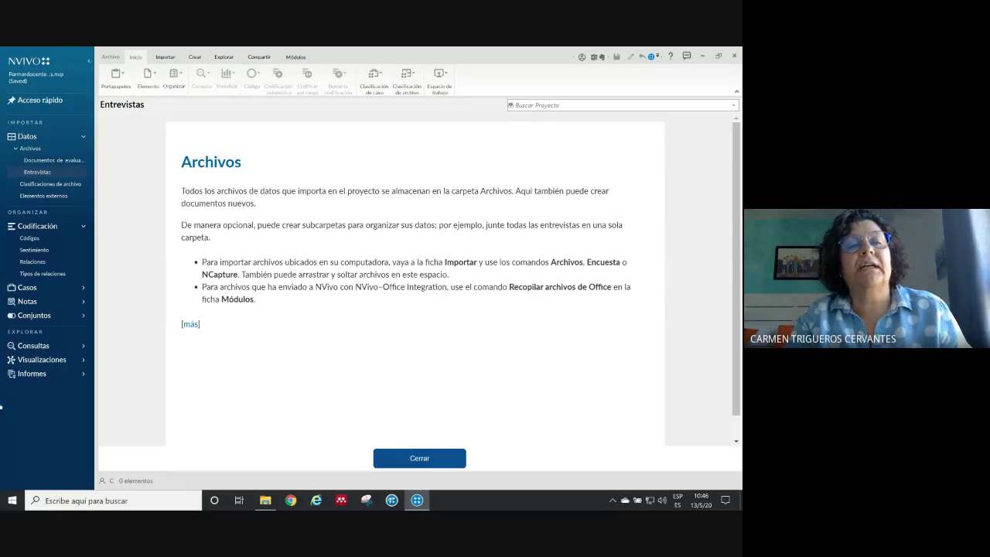
{"action": "key", "text": "Escape"}
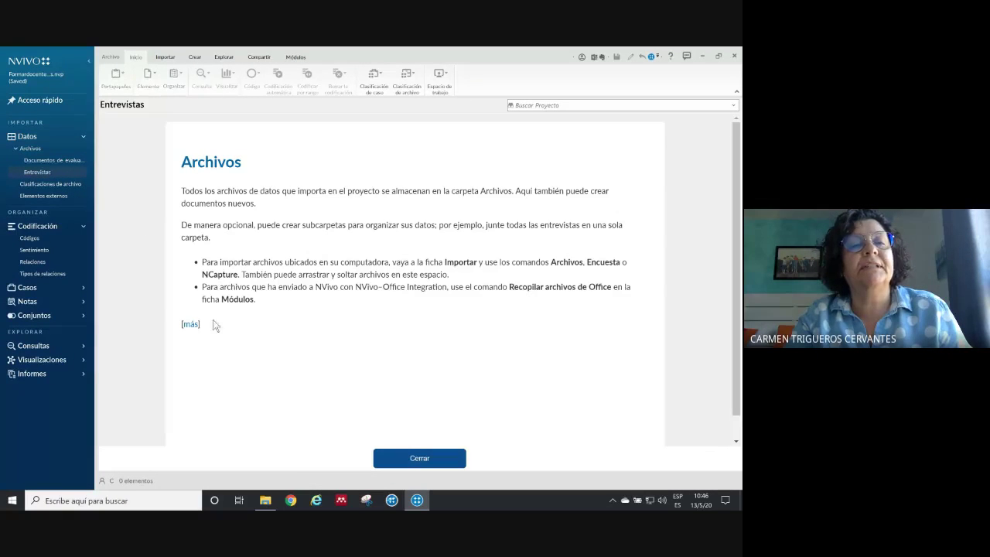
{"action": "left_click", "coordinate": [418, 457]}
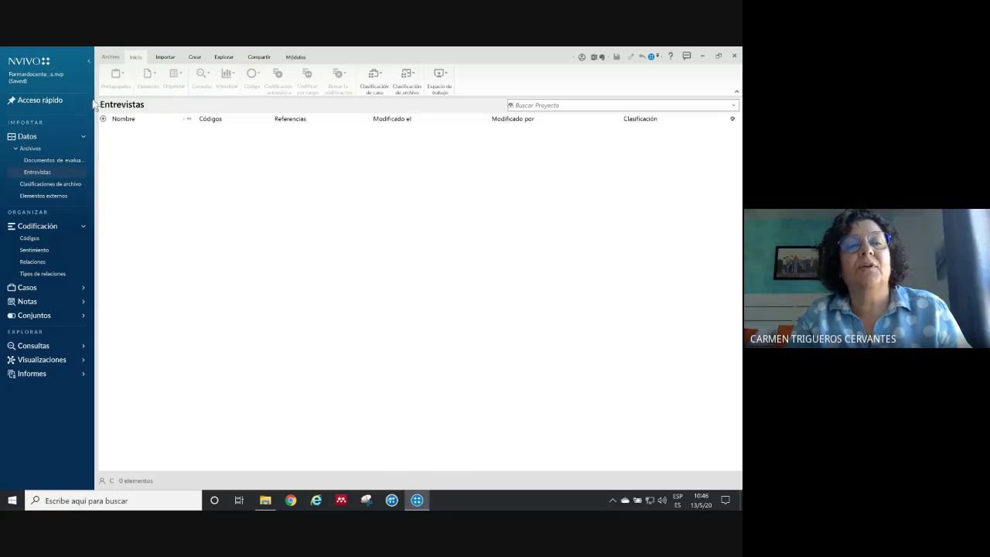
- Restore the NVivo window to a smaller size and close the File Explorer window showing the interviews
{"action": "left_click", "coordinate": [718, 56]}
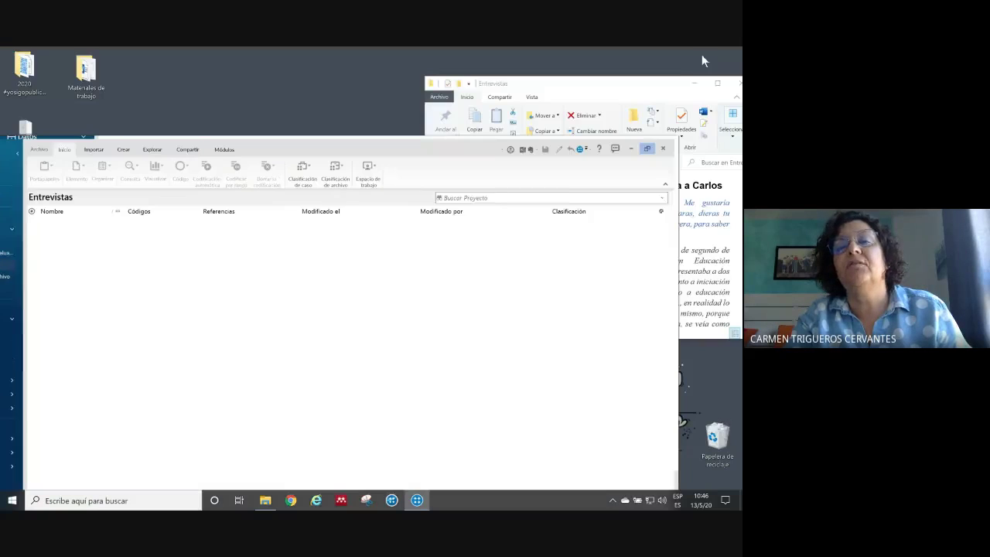
{"action": "left_click", "coordinate": [566, 89]}
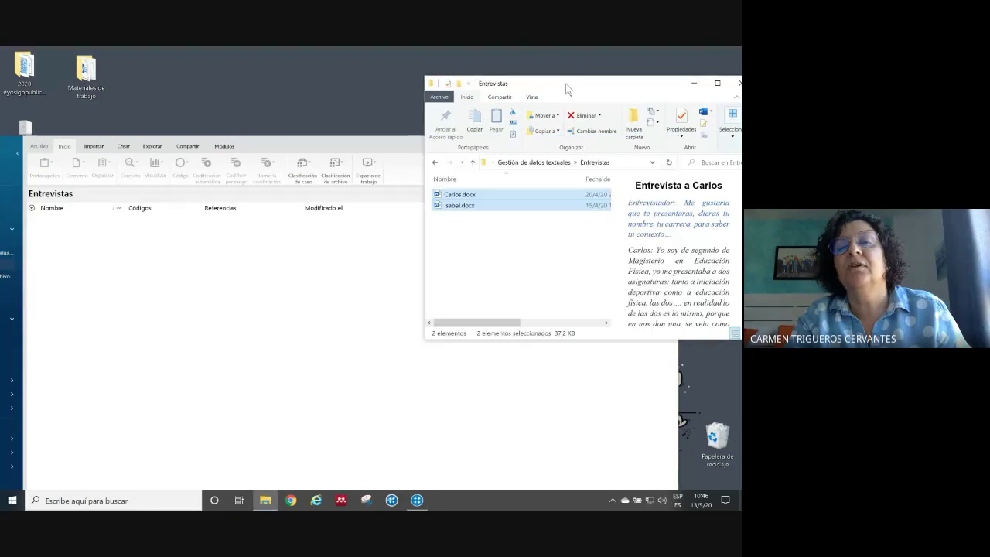
{"action": "left_click", "coordinate": [736, 85]}
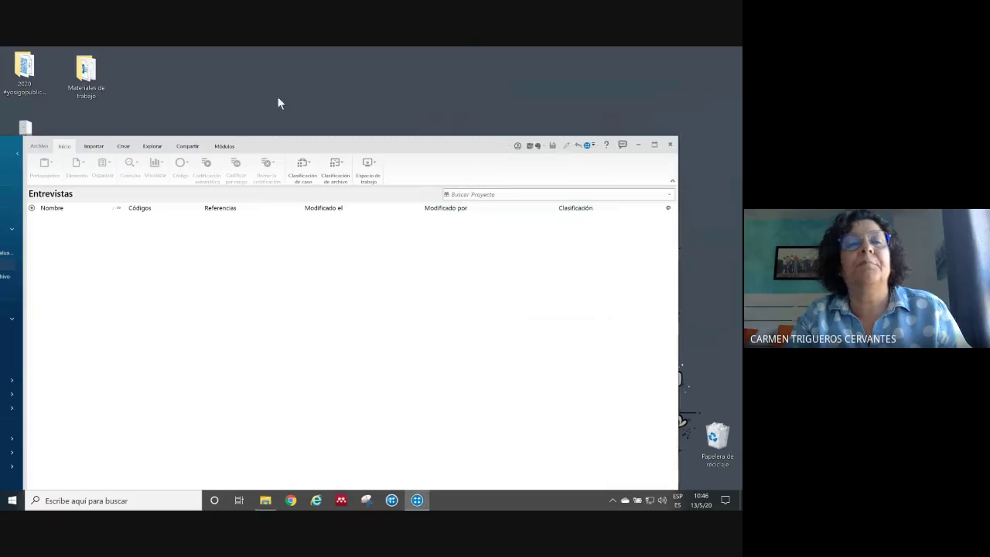
- Reopen the Materiales de trabajo desktop folder and browse through its Materiales de trabajo subfolder to Gestión de datos textuales
{"action": "left_click", "coordinate": [86, 72]}
{"action": "double_click", "coordinate": [86, 72]}
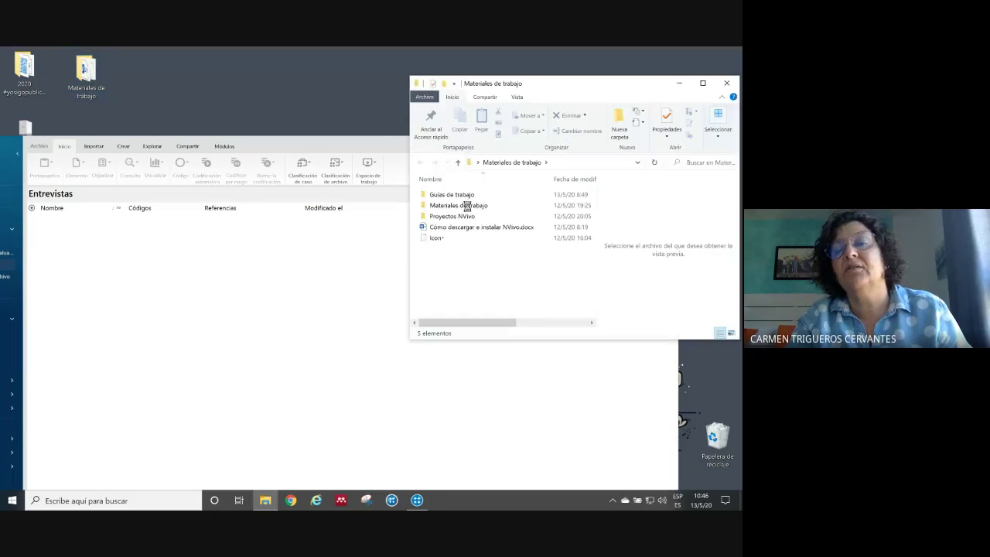
{"action": "double_click", "coordinate": [464, 205]}
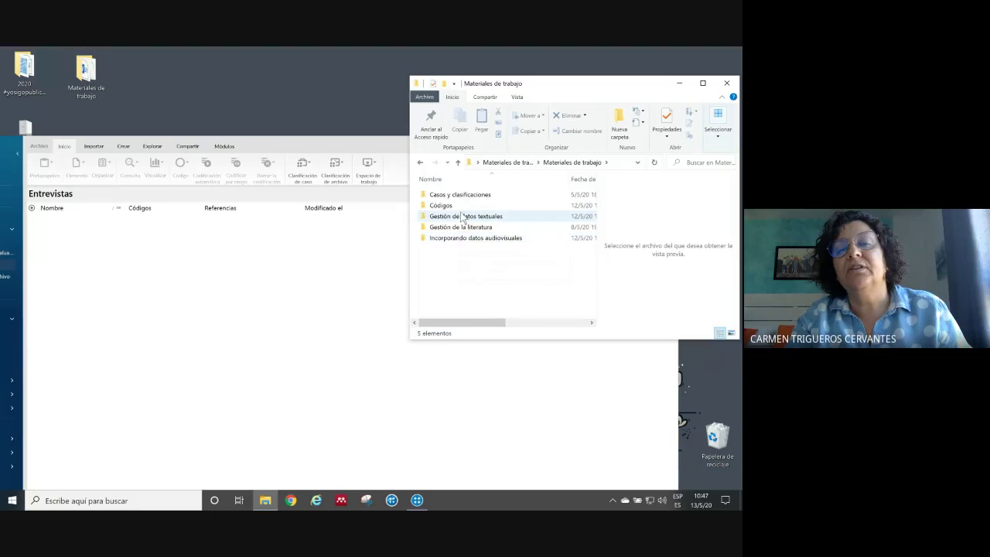
{"action": "double_click", "coordinate": [462, 217]}
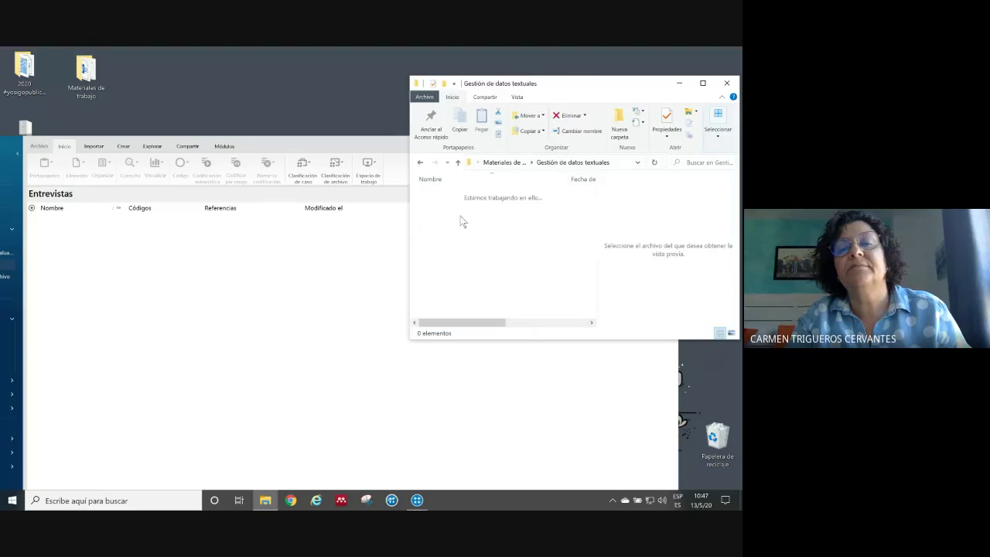
- Open the Entrevistas source folder and import both of its Word documents into NVivo's Entrevistas folder
{"action": "left_click", "coordinate": [446, 208]}
{"action": "double_click", "coordinate": [445, 207]}
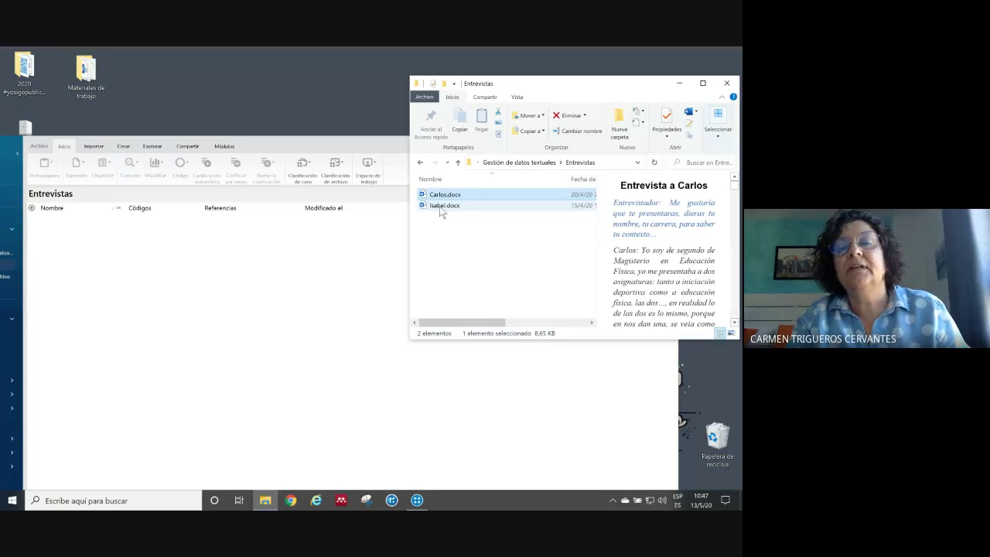
{"action": "left_click", "coordinate": [441, 206], "text": "shift"}
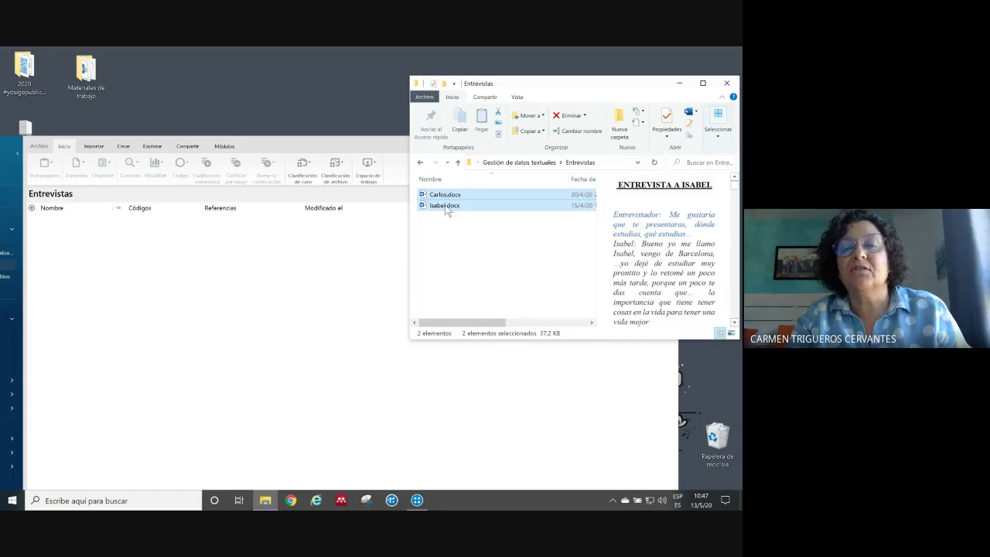
{"action": "left_click_drag", "start_coordinate": [446, 209], "coordinate": [277, 309]}
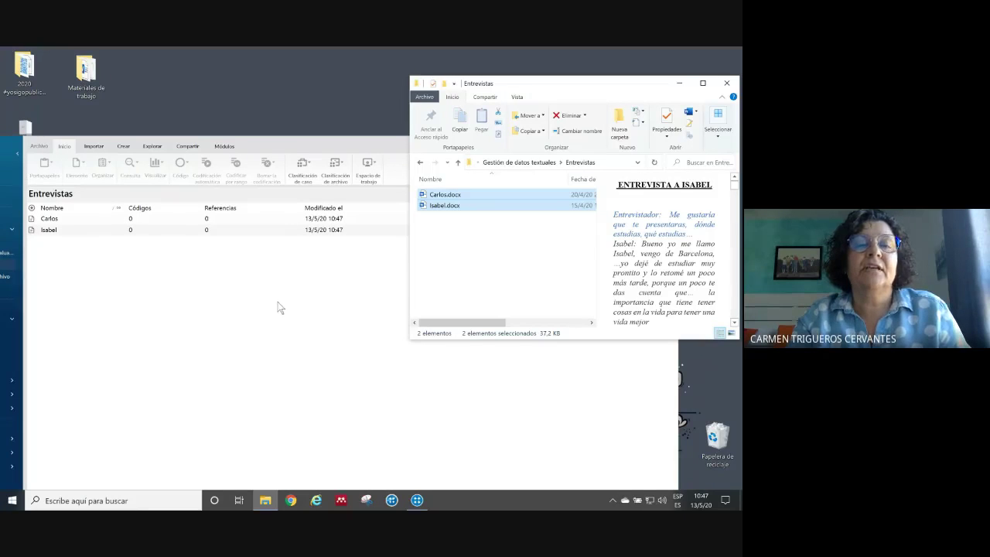
- Close the File Explorer window, maximize NVivo, and open the empty Documentos de evaluación folder, dismissing its help page
{"action": "left_click", "coordinate": [727, 85]}
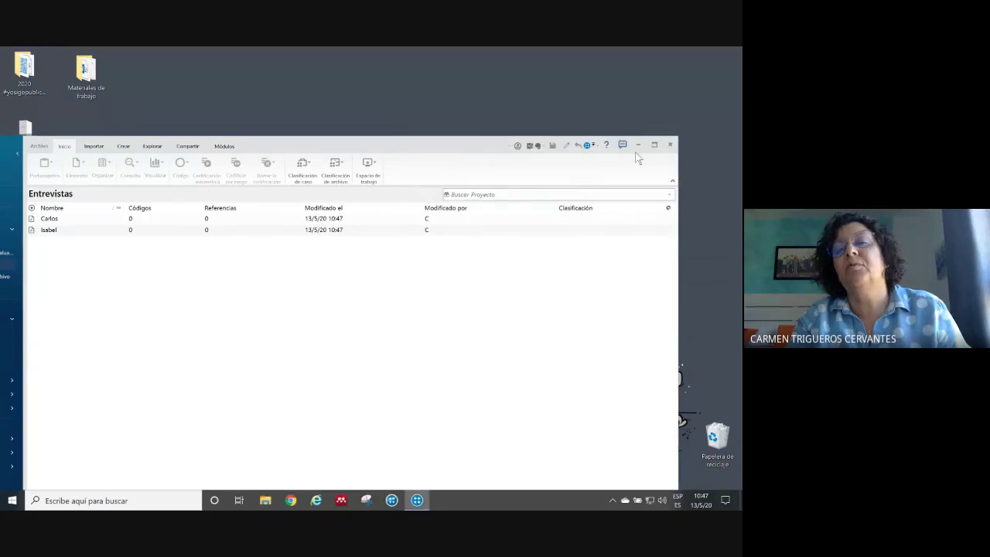
{"action": "left_click", "coordinate": [654, 144]}
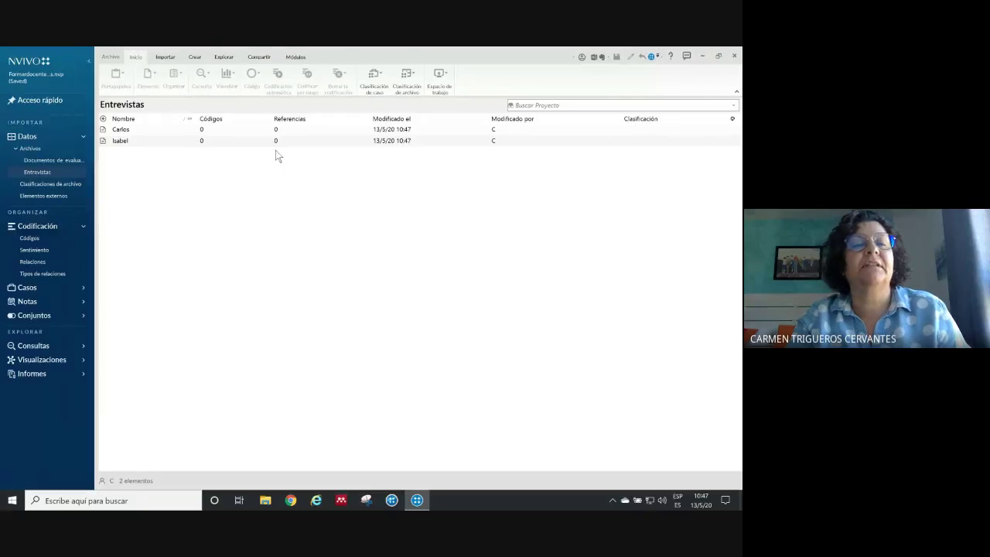
{"action": "left_click", "coordinate": [52, 161]}
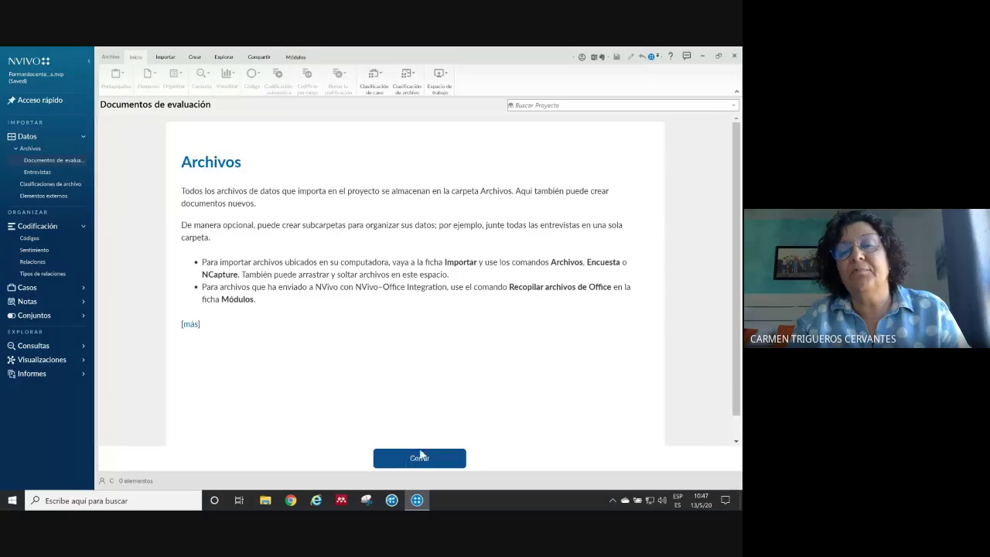
{"action": "left_click", "coordinate": [422, 457]}
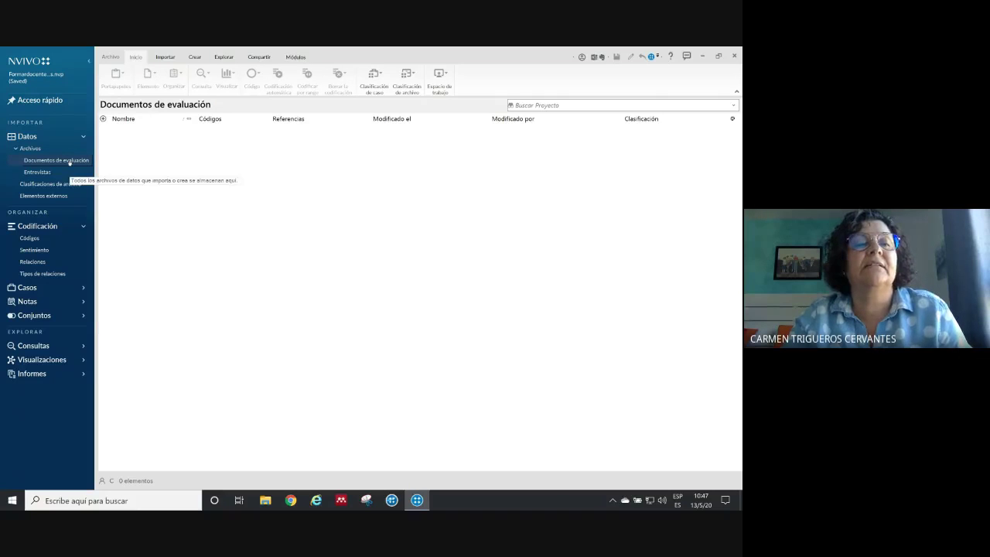
- Start a file import and browse through Materiales de trabajo and Gestión de datos textuales to the Documentos evaluación source folder
{"action": "left_click", "coordinate": [166, 58]}
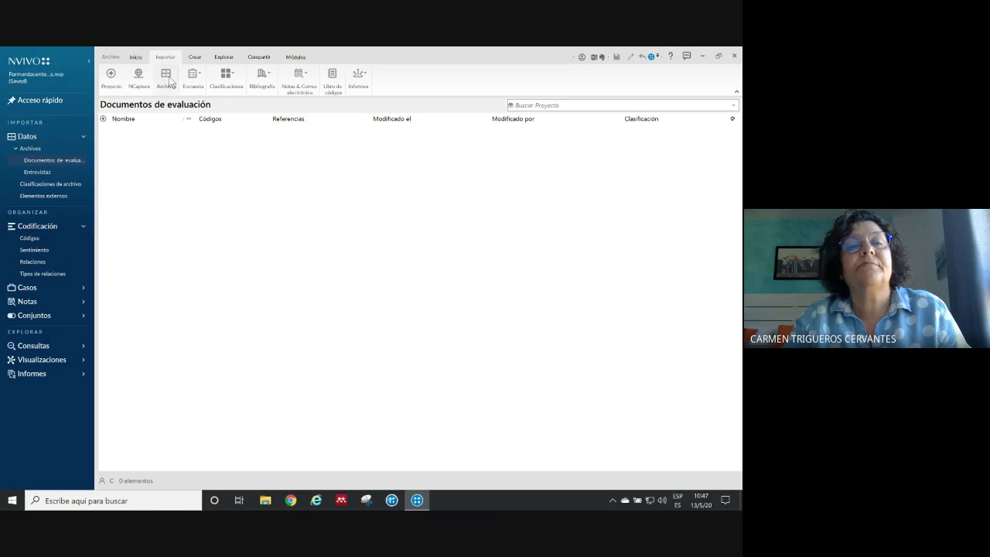
{"action": "left_click", "coordinate": [170, 79]}
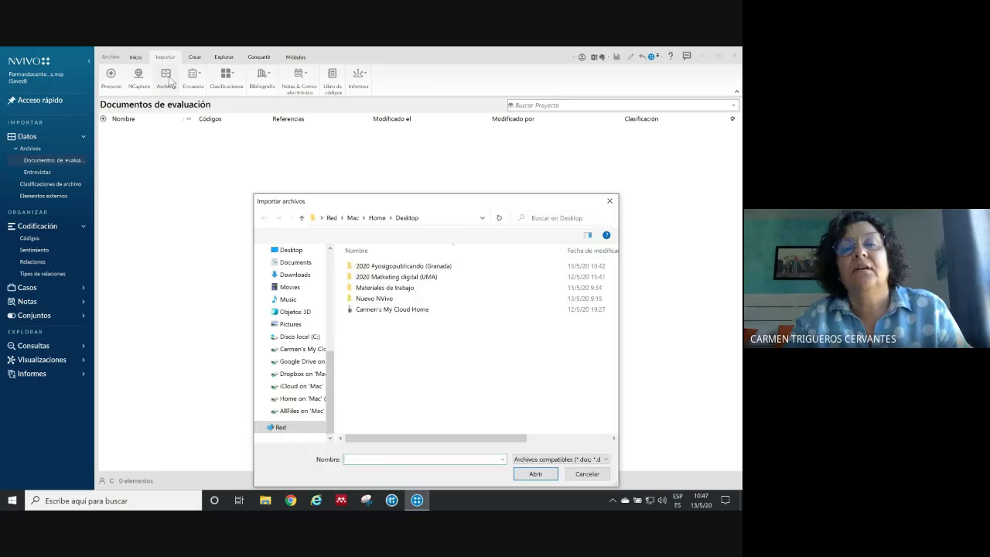
{"action": "left_click_drag", "start_coordinate": [381, 203], "coordinate": [387, 155]}
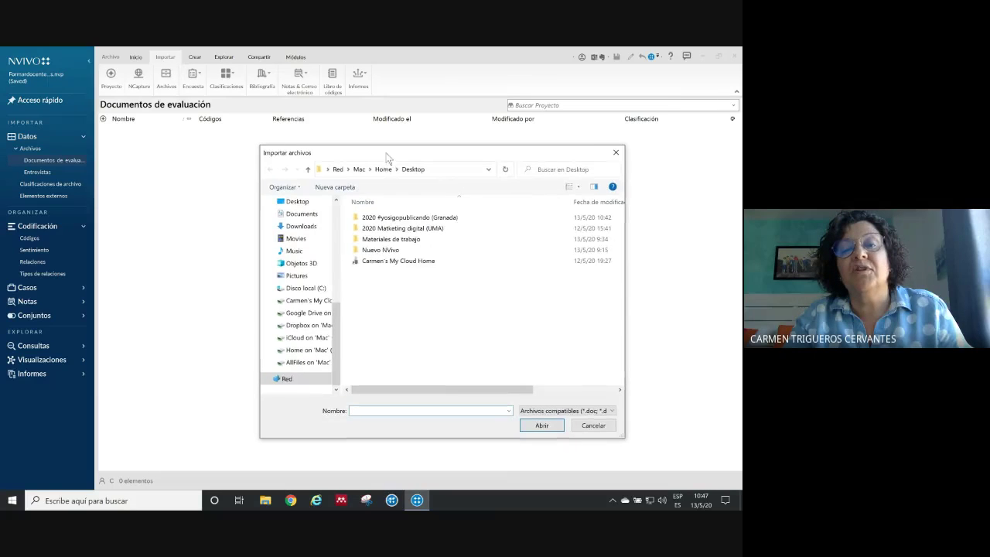
{"action": "double_click", "coordinate": [391, 249]}
{"action": "double_click", "coordinate": [391, 228]}
{"action": "double_click", "coordinate": [391, 228]}
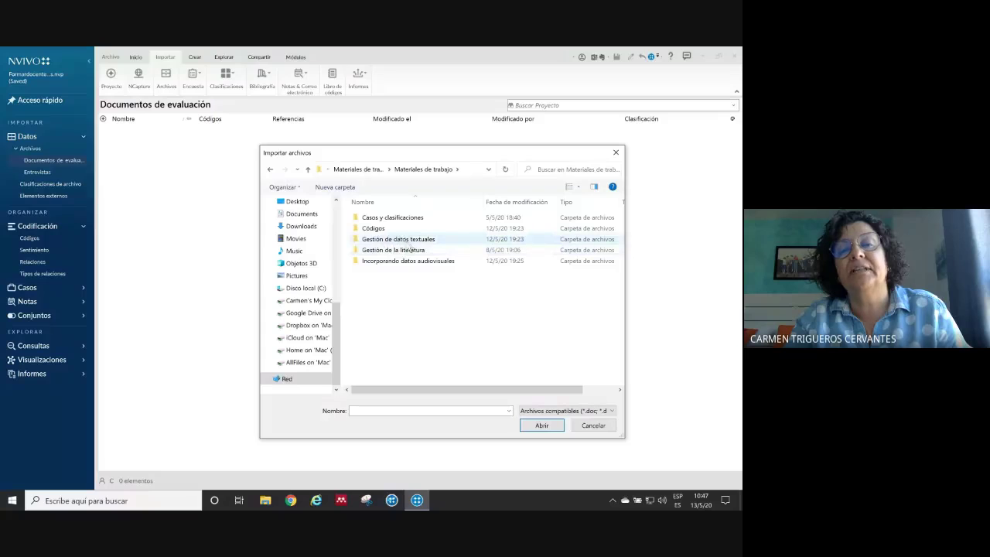
{"action": "left_click", "coordinate": [408, 242]}
{"action": "double_click", "coordinate": [409, 242]}
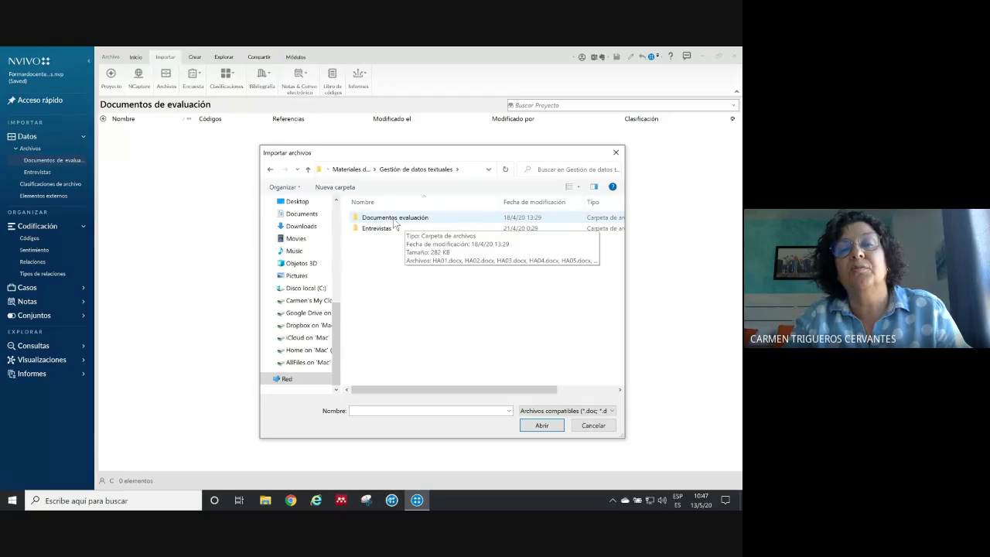
{"action": "double_click", "coordinate": [395, 219]}
- Import all Word files from HA01.docx through MS25.docx into Documentos de evaluación without creating cases
{"action": "left_click", "coordinate": [376, 219]}
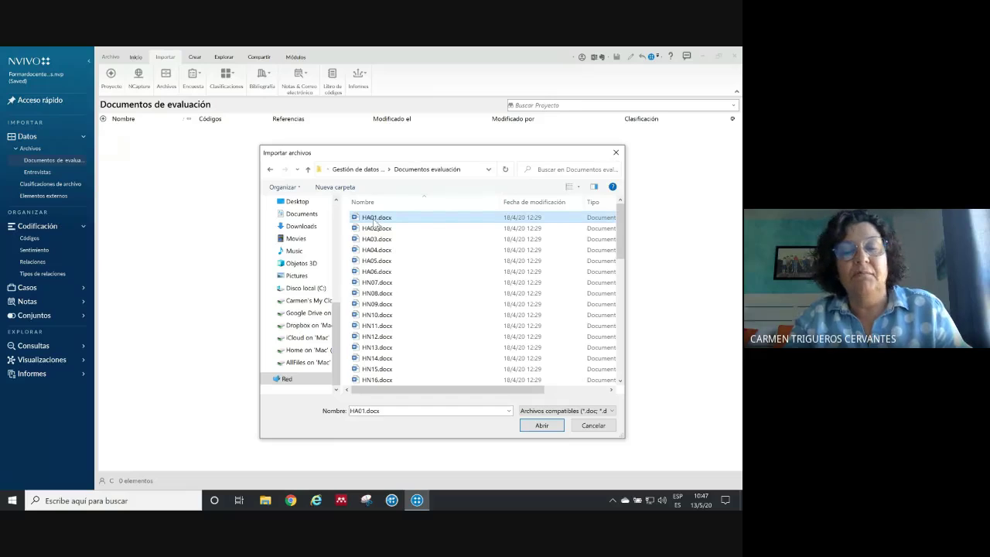
{"action": "left_click_drag", "start_coordinate": [618, 228], "coordinate": [618, 344]}
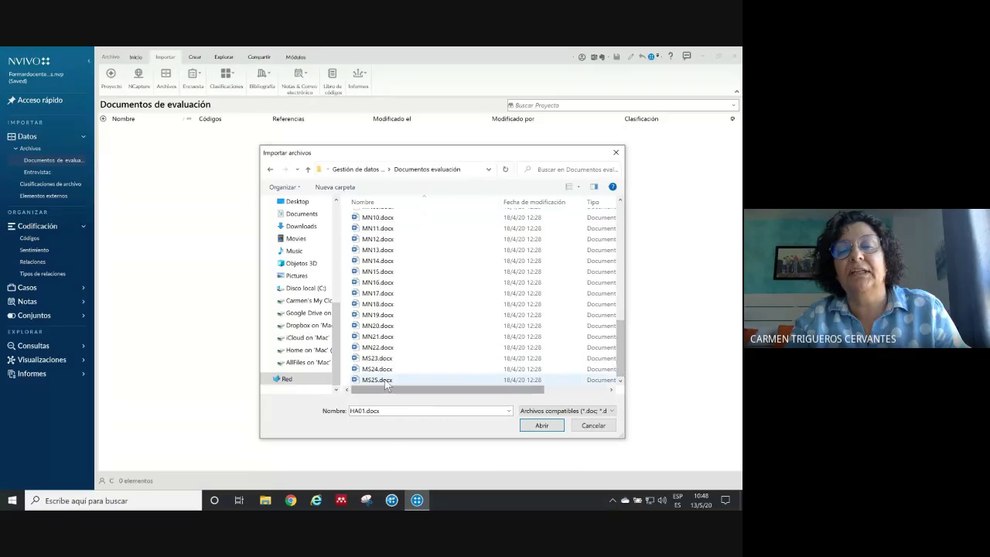
{"action": "left_click", "coordinate": [377, 380], "text": "shift"}
{"action": "left_click", "coordinate": [543, 427]}
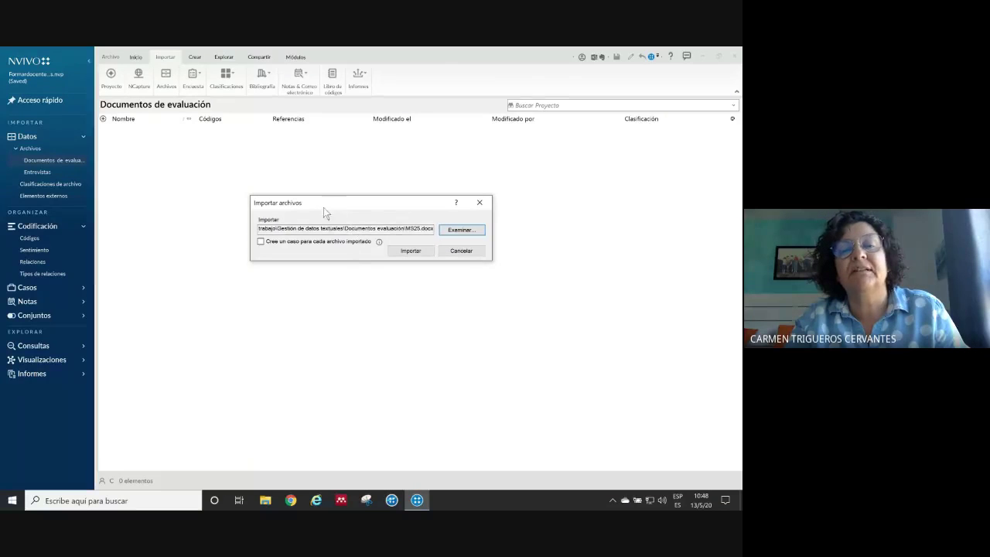
{"action": "left_click", "coordinate": [410, 251]}
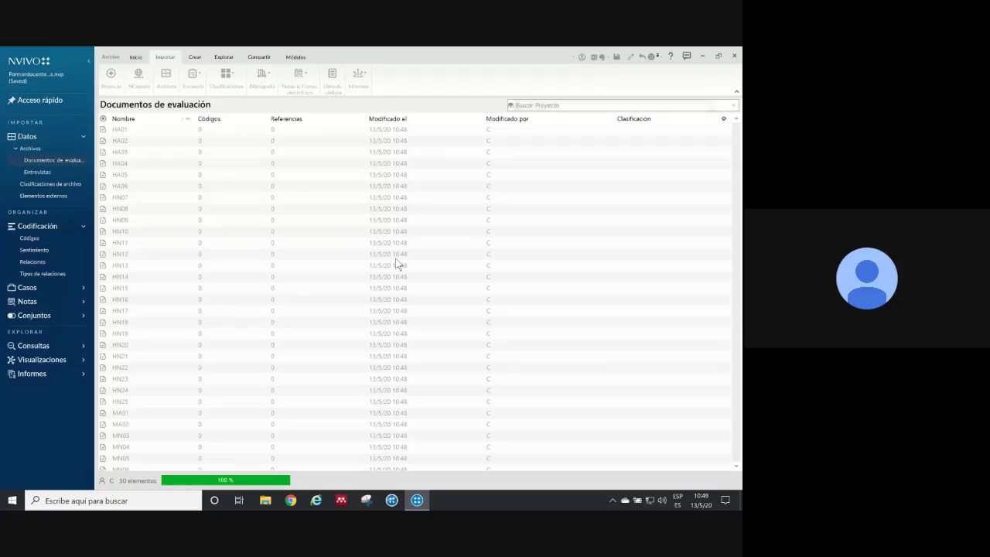
- Open the imported documents HN08 and HN15 one after the other to review their text, closing each one
{"action": "left_click", "coordinate": [145, 211]}
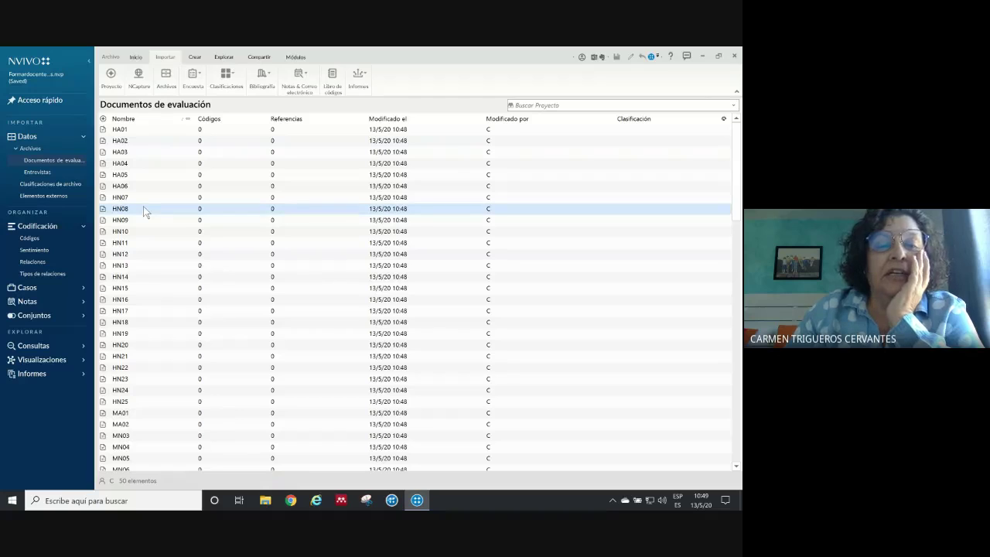
{"action": "double_click", "coordinate": [146, 212]}
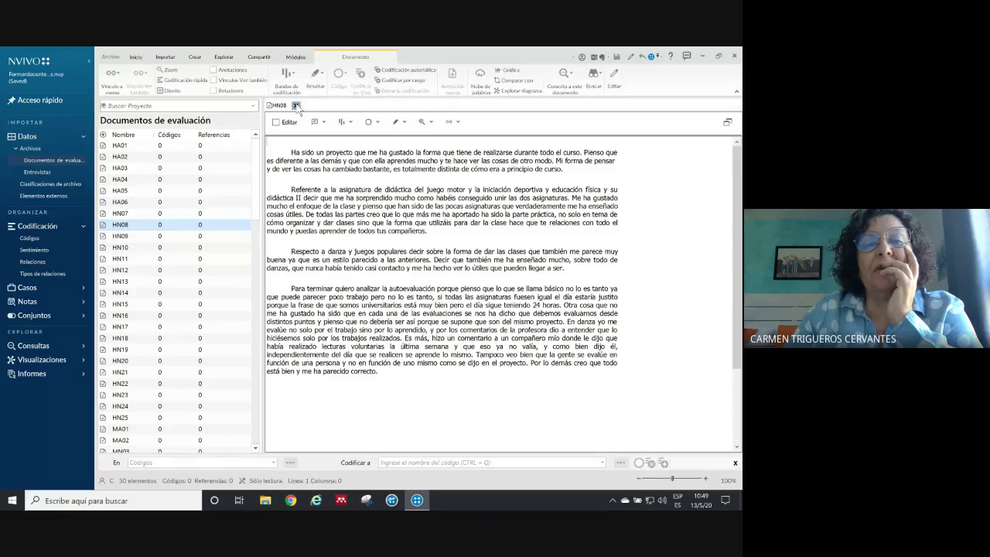
{"action": "left_click", "coordinate": [296, 106]}
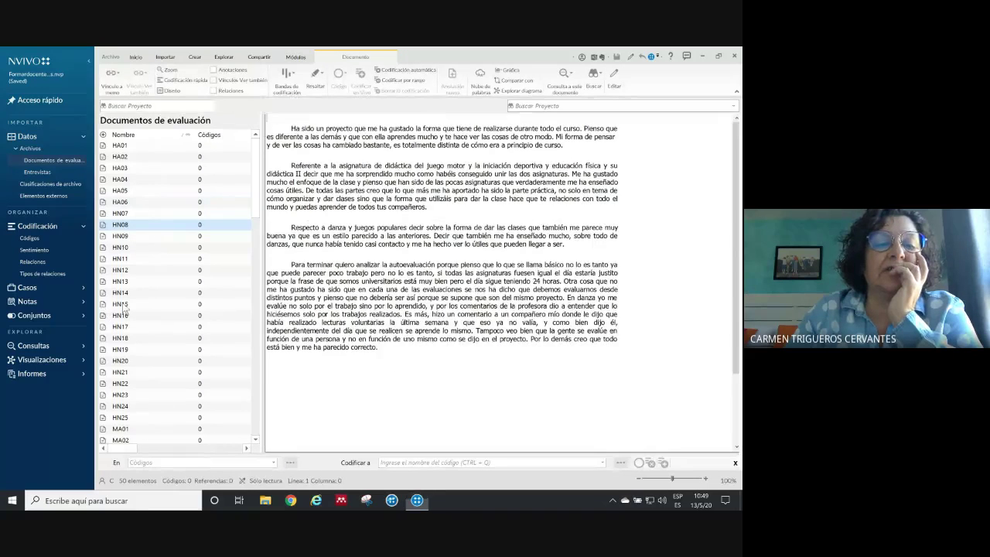
{"action": "left_click", "coordinate": [131, 289]}
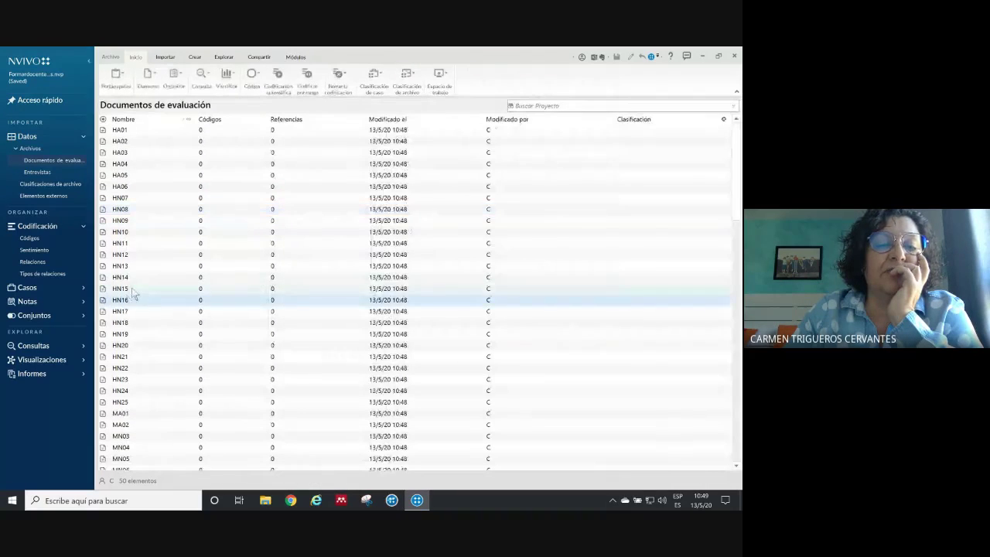
{"action": "double_click", "coordinate": [131, 290]}
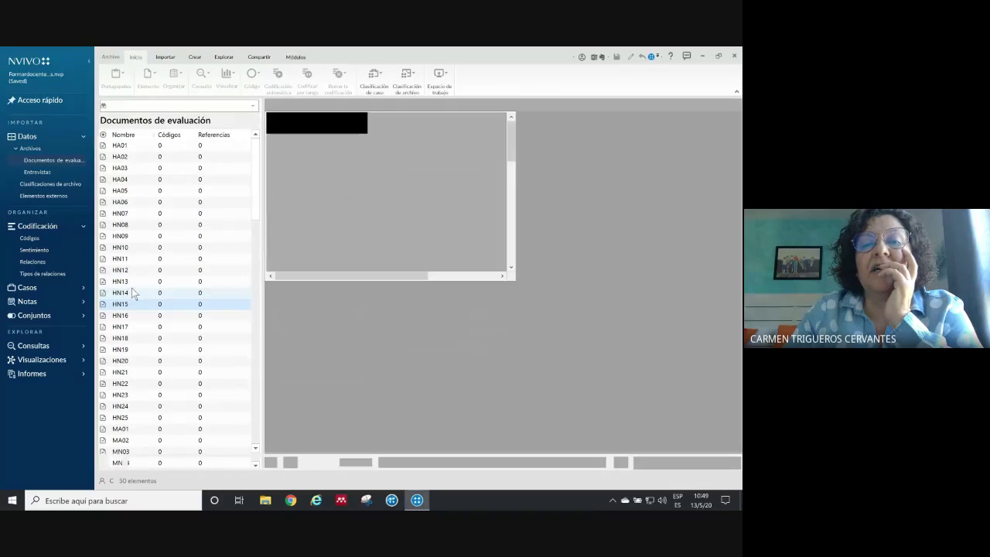
{"action": "scroll", "coordinate": [440, 294], "scroll_direction": "down", "scroll_amount": 10}
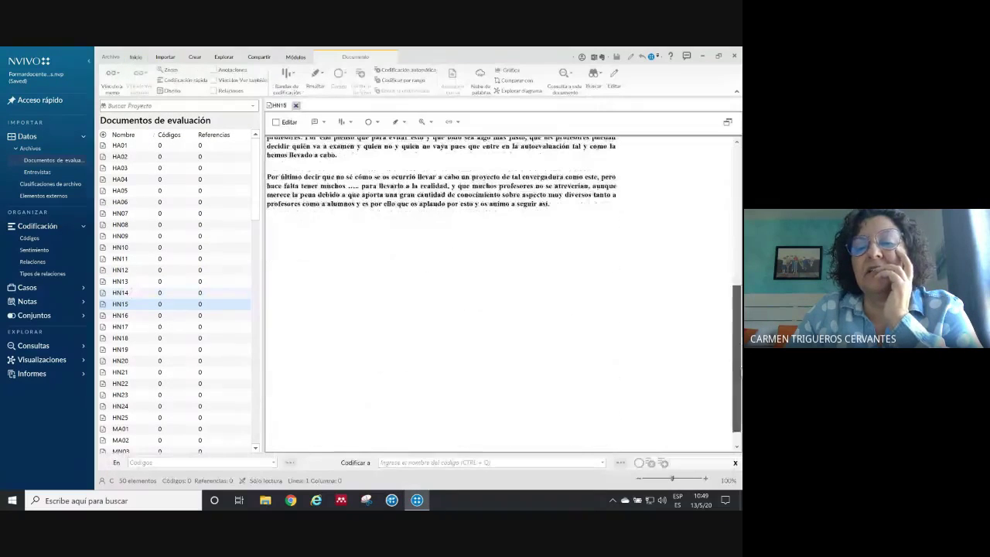
{"action": "scroll", "coordinate": [440, 294], "scroll_direction": "up", "scroll_amount": 10}
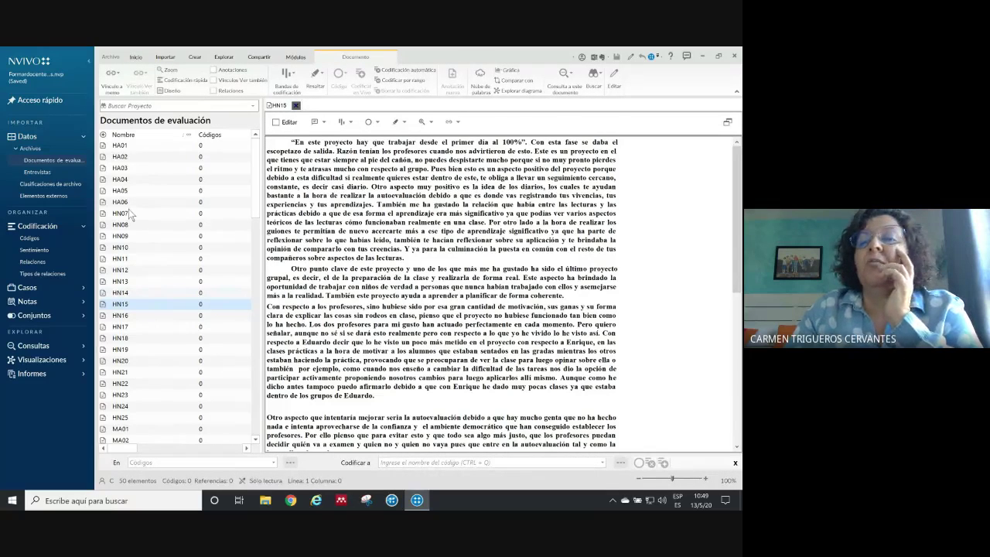
{"action": "left_click", "coordinate": [295, 106]}
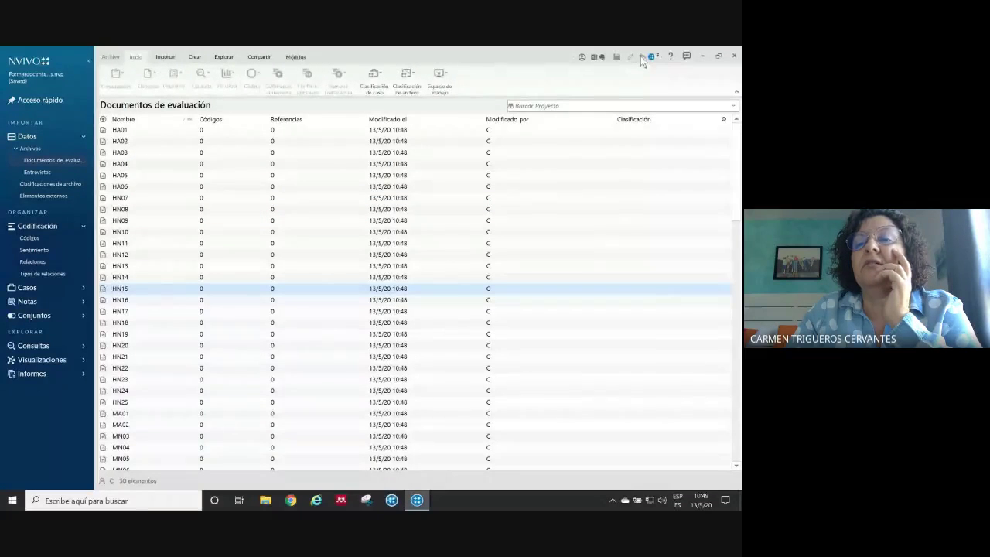
- Select all documents from HA01 through MS25 in Documentos de evaluación and delete them from the project
{"action": "left_click", "coordinate": [318, 210]}
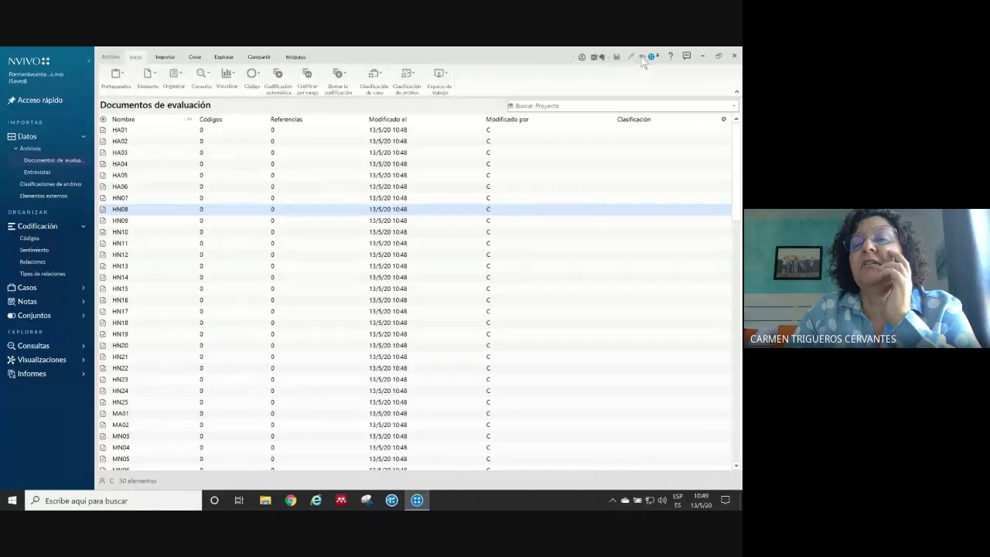
{"action": "left_click", "coordinate": [120, 130]}
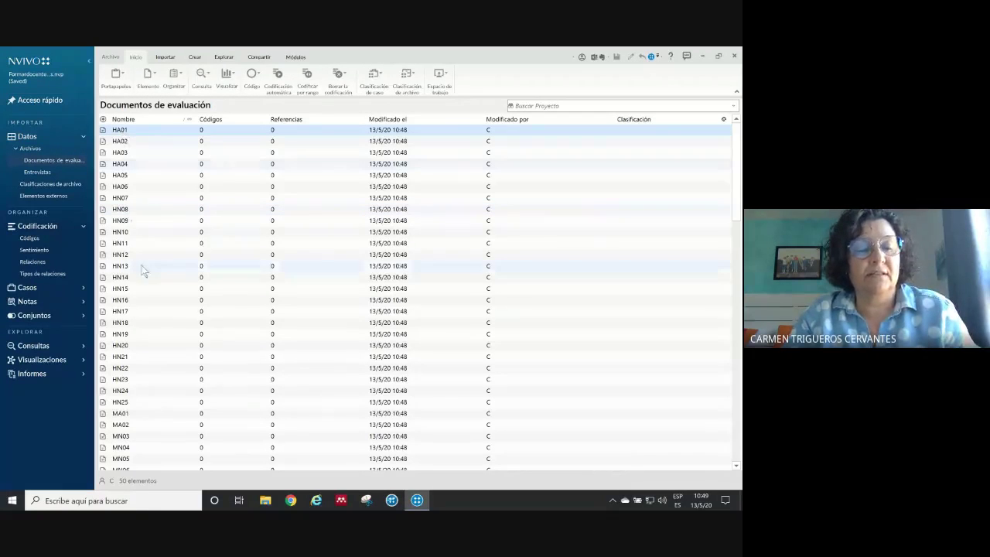
{"action": "scroll", "coordinate": [158, 379], "scroll_direction": "down", "scroll_amount": 15}
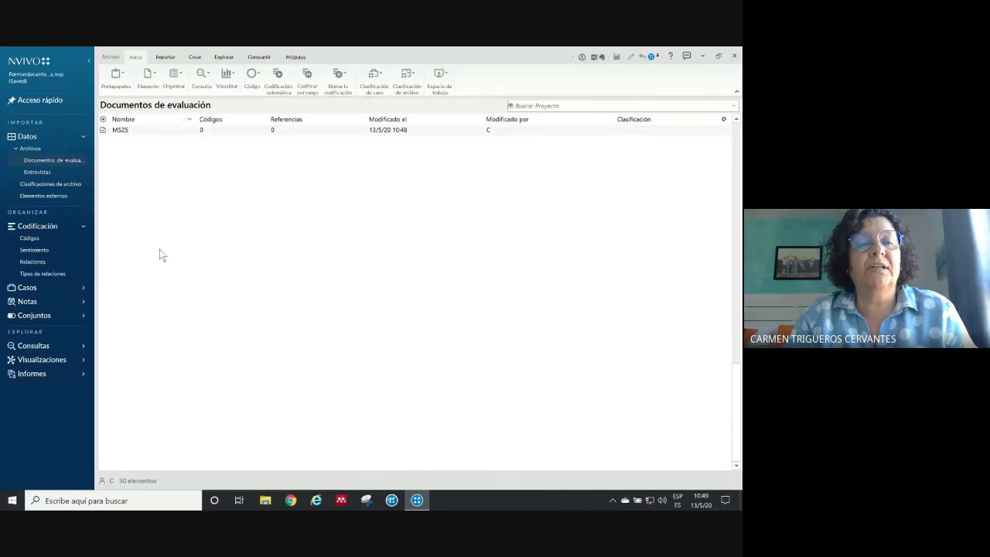
{"action": "left_click", "coordinate": [170, 130]}
{"action": "right_click", "coordinate": [174, 132]}
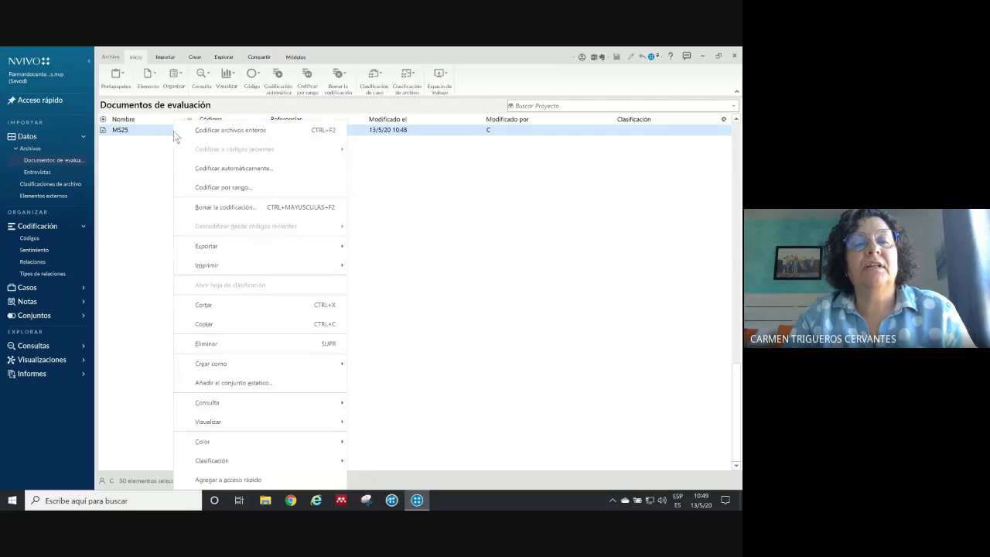
{"action": "left_click", "coordinate": [209, 345]}
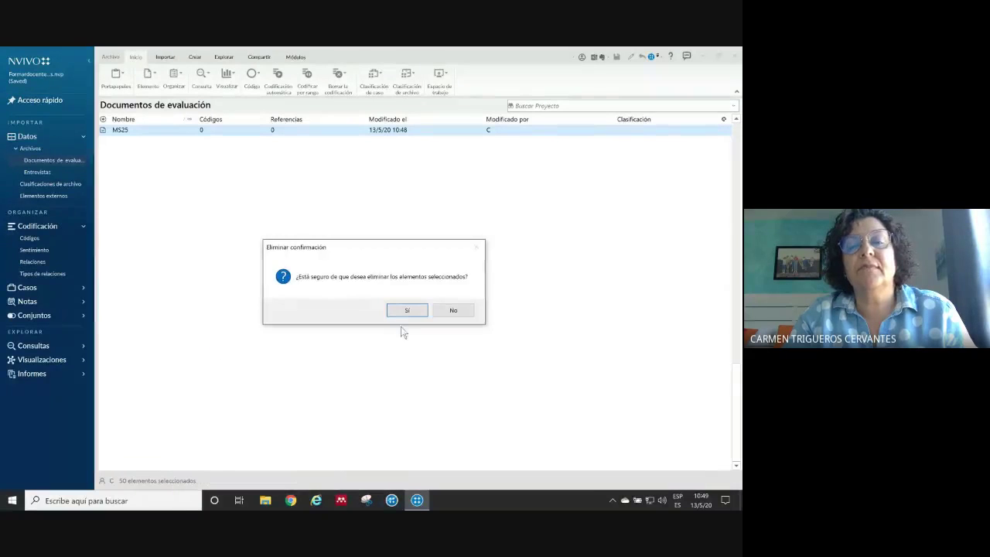
{"action": "left_click", "coordinate": [408, 310]}
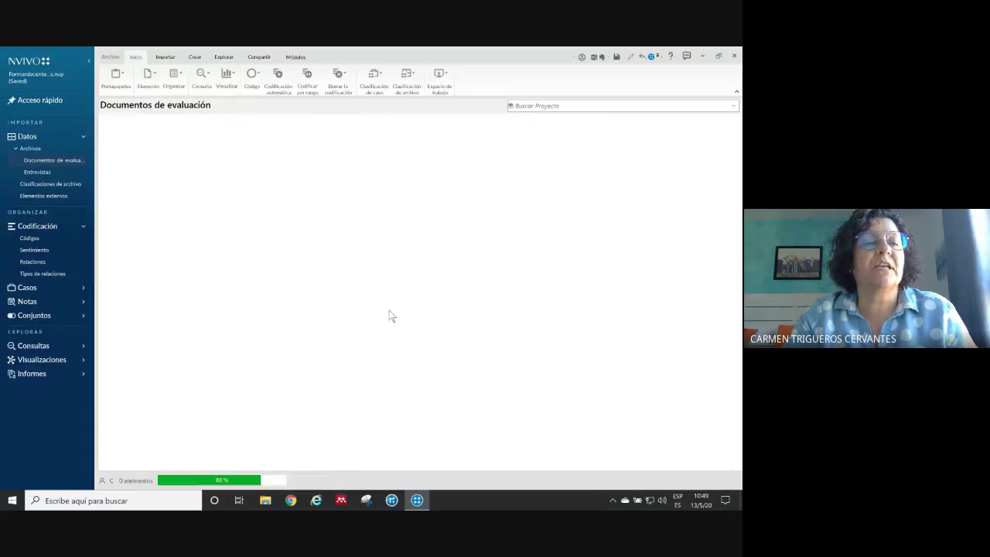
- Dismiss the help page of the emptied Documentos de evaluación folder and import HA01.docx through MS25.docx into it again
{"action": "left_click", "coordinate": [62, 160]}
{"action": "left_click", "coordinate": [419, 463]}
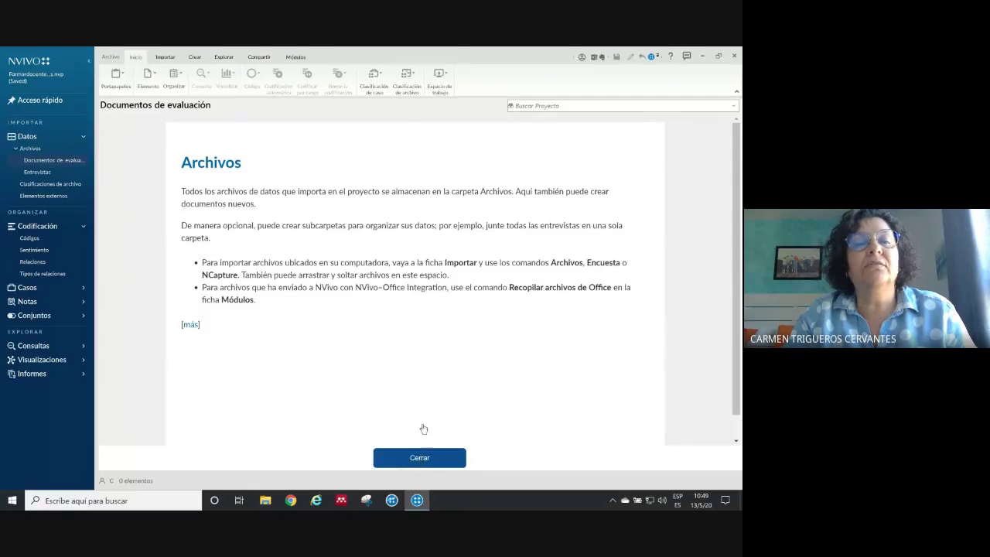
{"action": "left_click", "coordinate": [166, 59]}
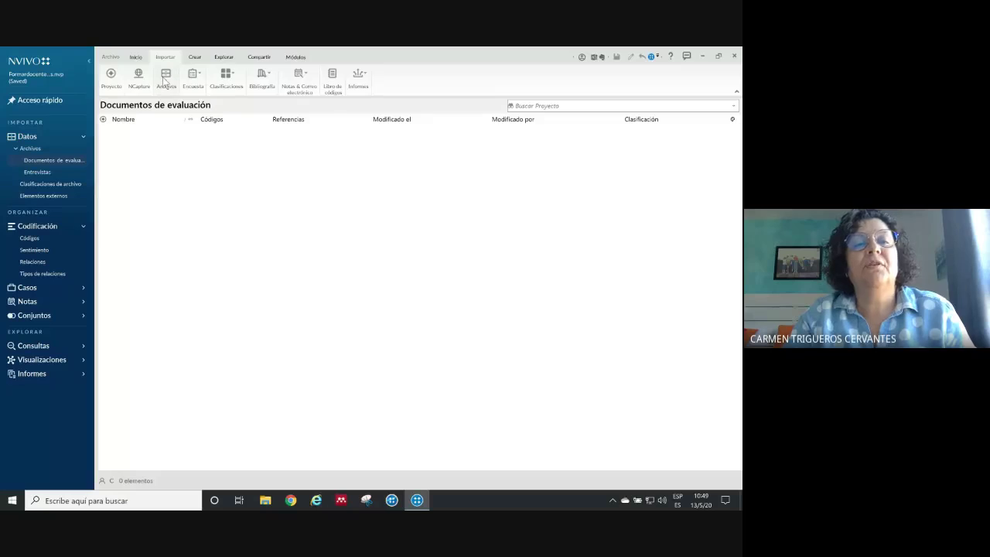
{"action": "left_click", "coordinate": [165, 77]}
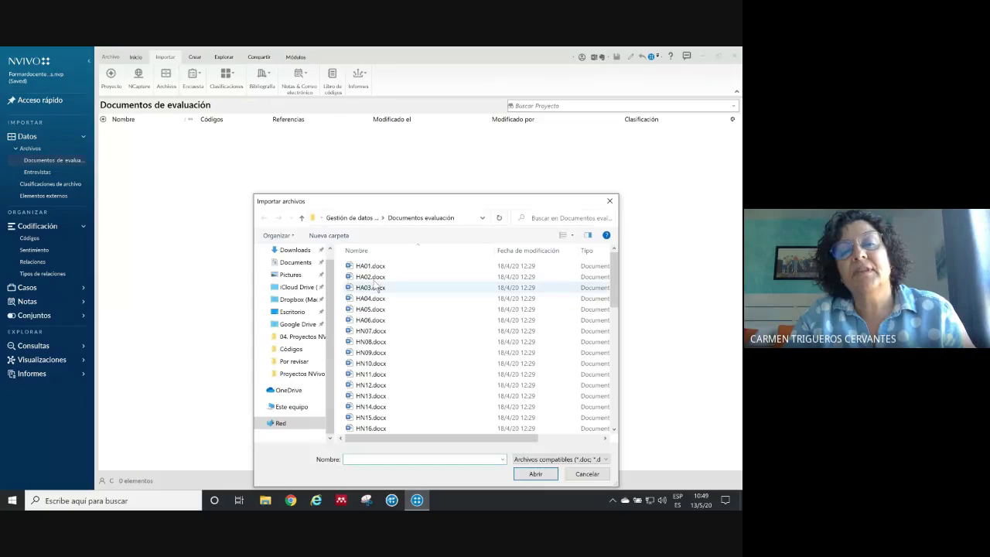
{"action": "left_click", "coordinate": [372, 266]}
{"action": "left_click_drag", "start_coordinate": [615, 284], "coordinate": [609, 410]}
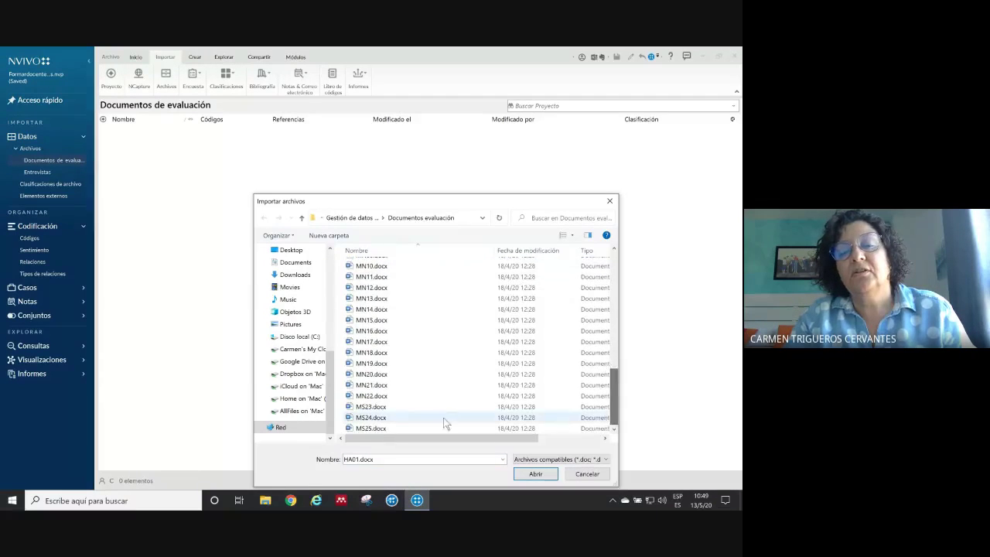
{"action": "left_click", "coordinate": [369, 431], "text": "shift"}
{"action": "left_click", "coordinate": [540, 475]}
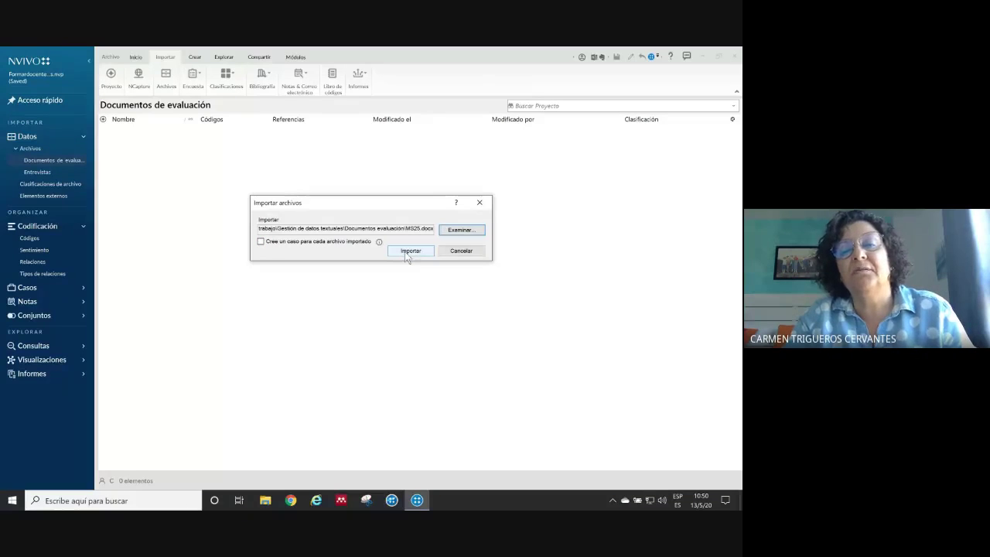
{"action": "left_click", "coordinate": [410, 251]}
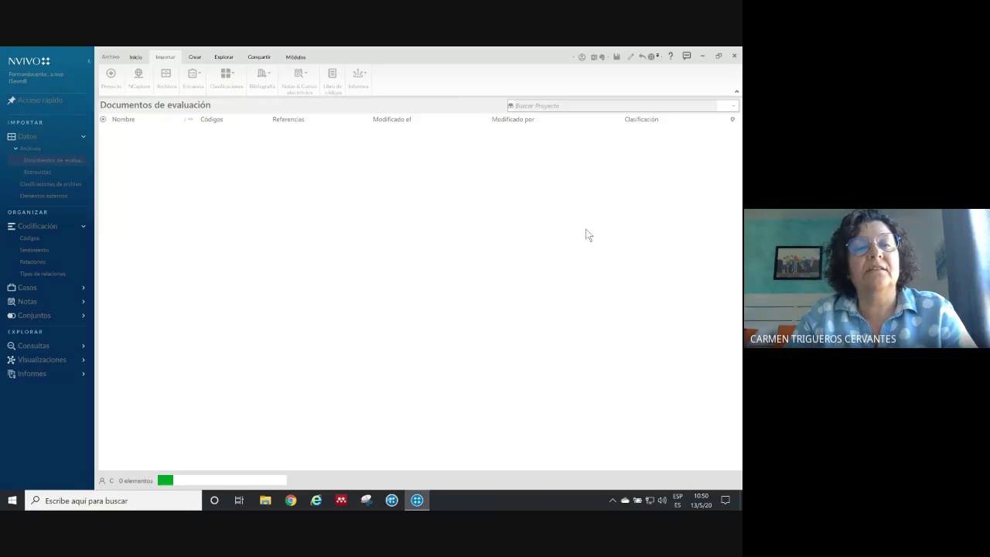
- Switch to the slide presentation and advance from Importar documentos textuales to the Memos y notas slide
{"action": "key", "text": "alt+Tab"}
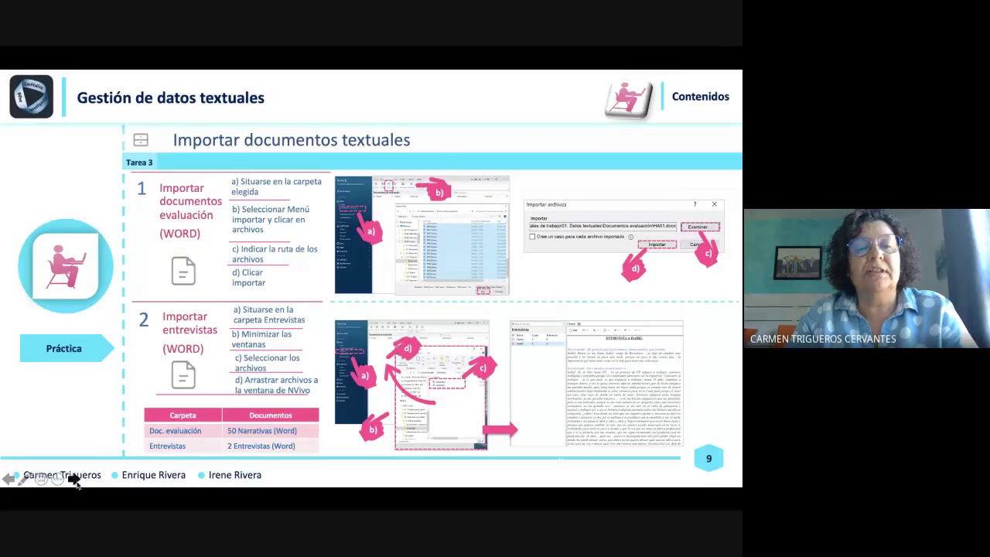
{"action": "left_click", "coordinate": [74, 478]}
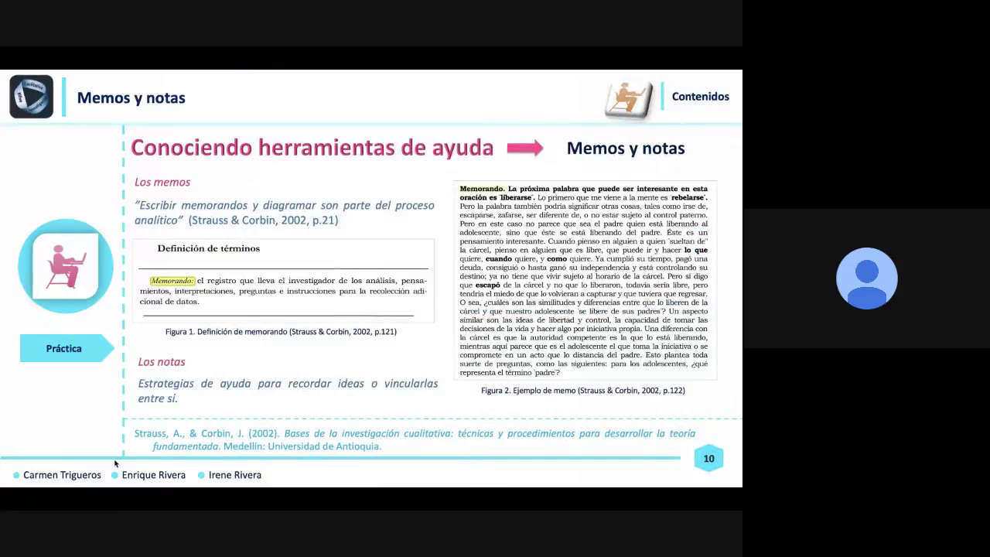
- Switch to the Google Meet call in the browser and open its chat to read the participants' messages
{"action": "key", "text": "alt+Tab"}
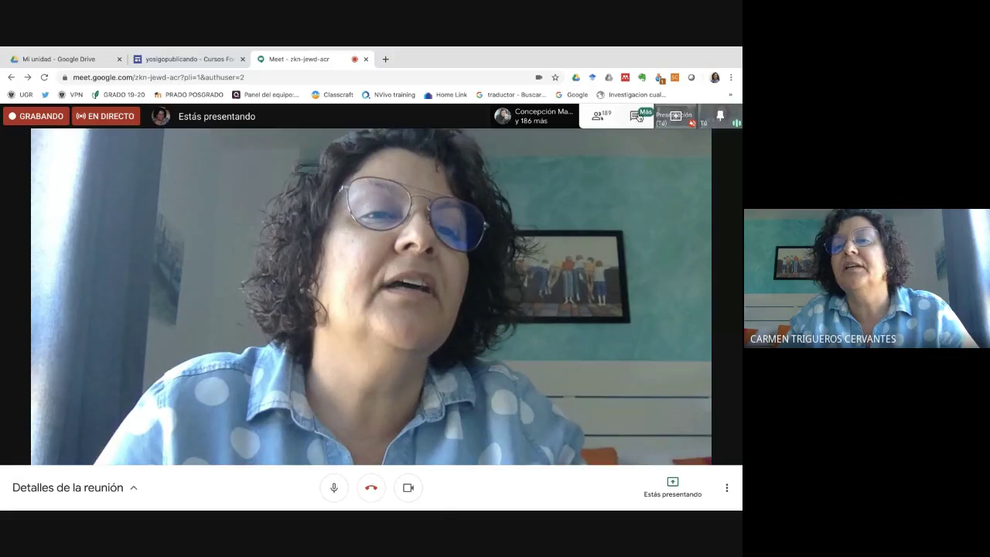
{"action": "left_click", "coordinate": [638, 117]}
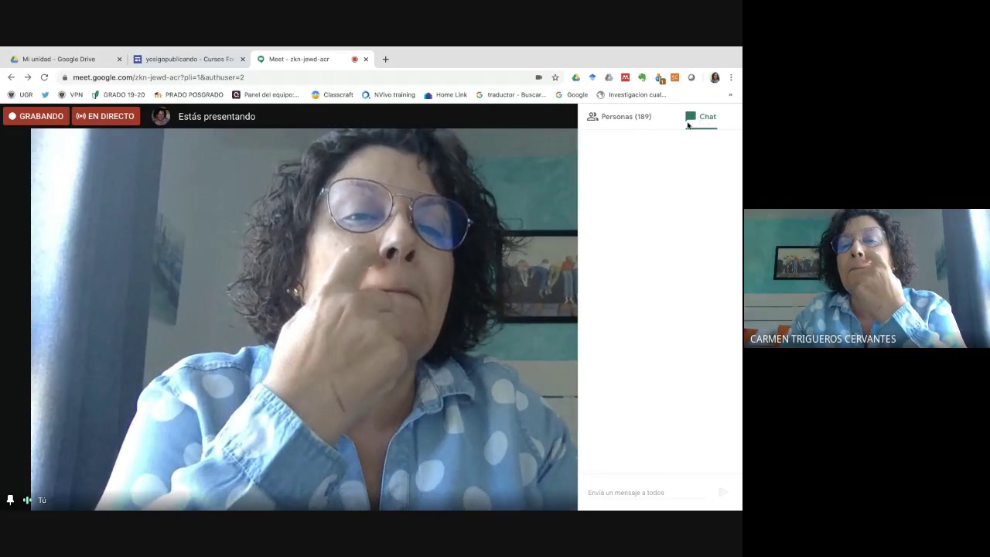
{"action": "mouse_move", "coordinate": [532, 167]}
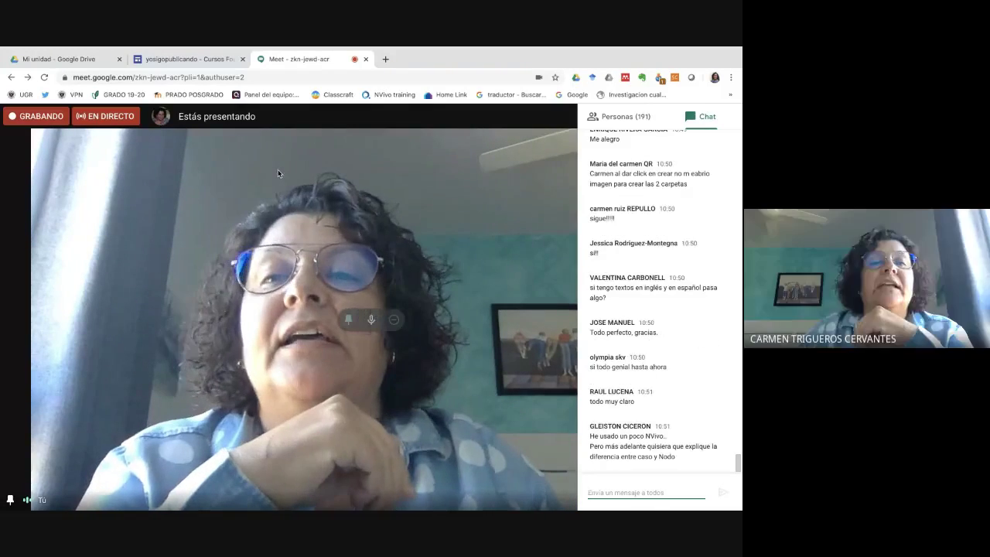
- Return to NVivo, open the project properties and examine the stop words list for Español (México), closing the list unchanged
{"action": "key", "text": "alt+Tab"}
{"action": "key", "text": "ctrl+Right"}
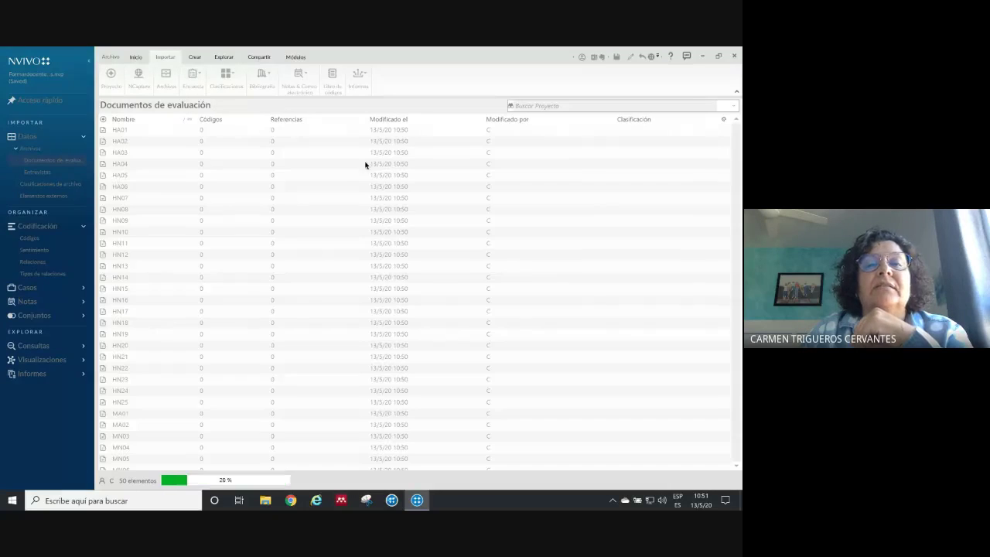
{"action": "left_click", "coordinate": [112, 57]}
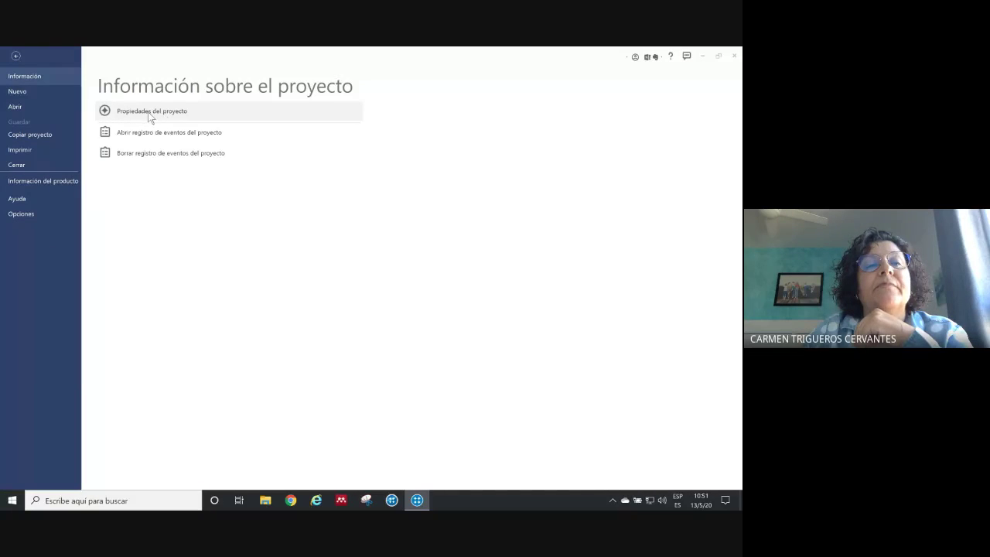
{"action": "left_click", "coordinate": [151, 112]}
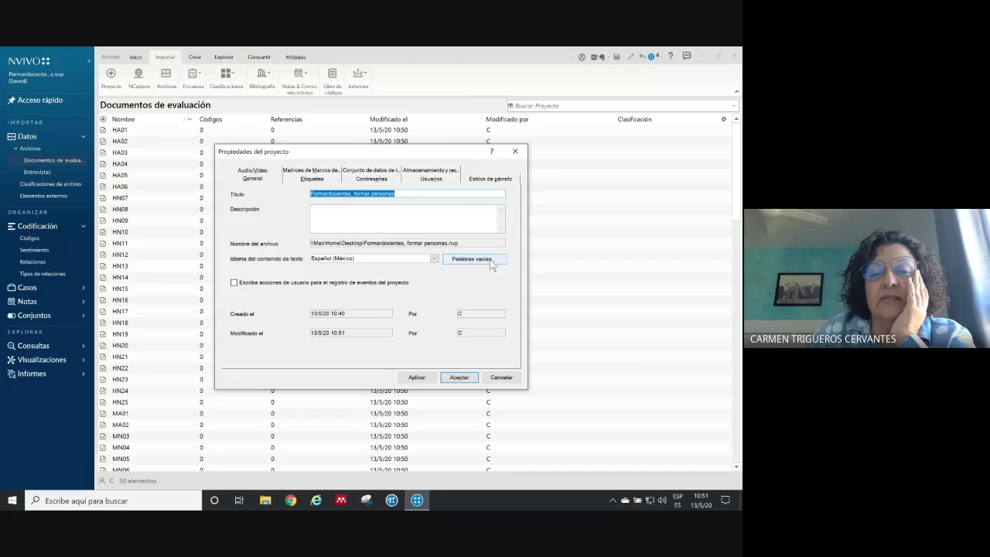
{"action": "left_click", "coordinate": [492, 263]}
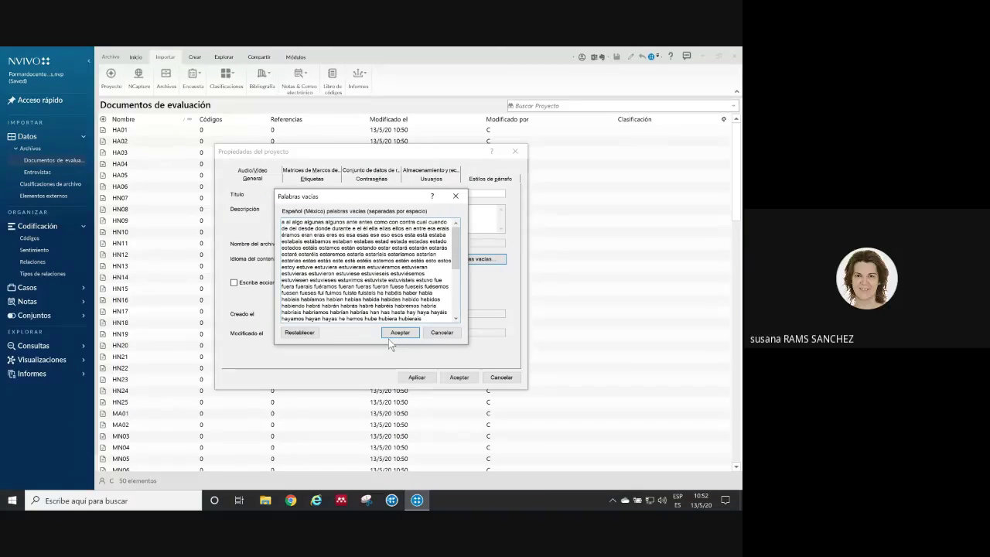
{"action": "left_click", "coordinate": [457, 197]}
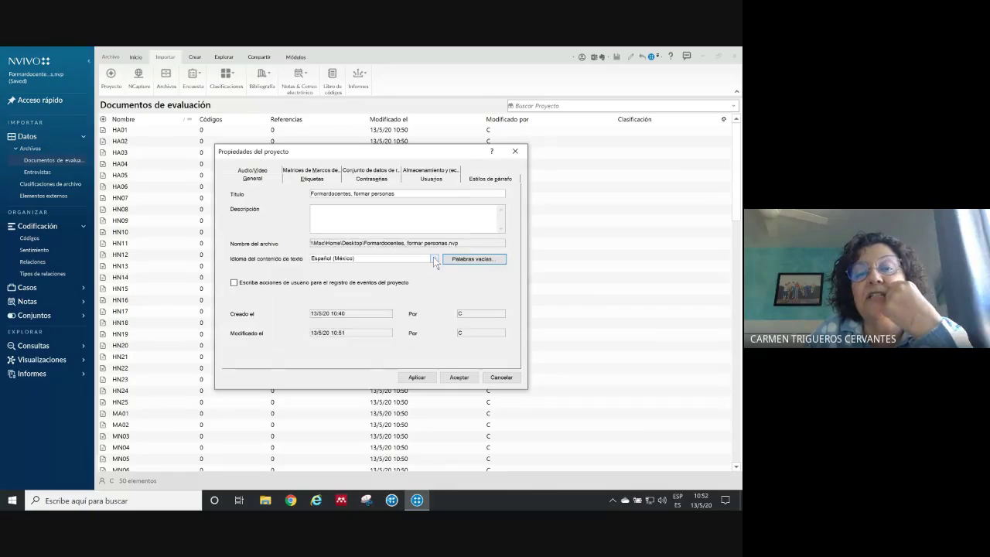
- Change the text content language to Inglés (RU) and copy its entire stop words list, closing the list
{"action": "left_click", "coordinate": [435, 258]}
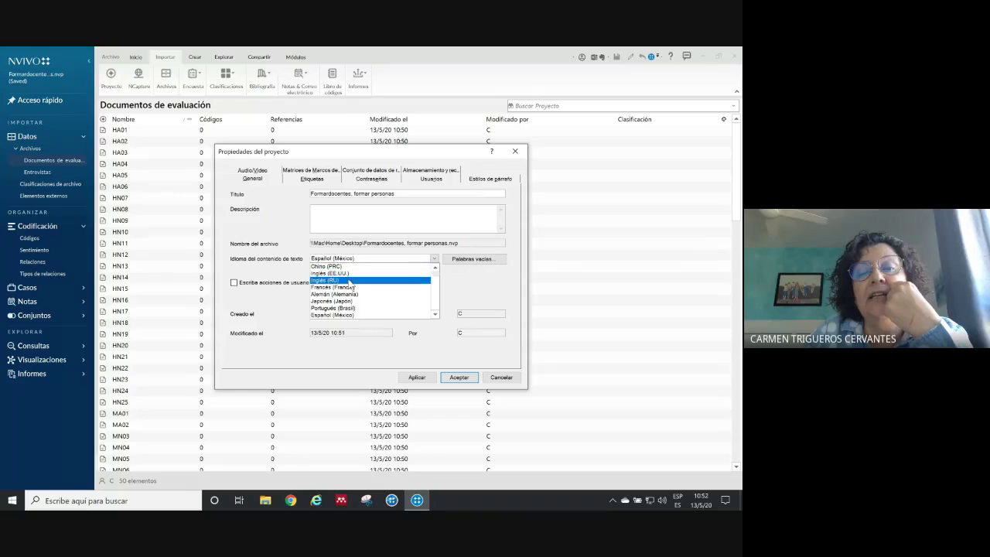
{"action": "left_click", "coordinate": [352, 280]}
{"action": "left_click", "coordinate": [472, 259]}
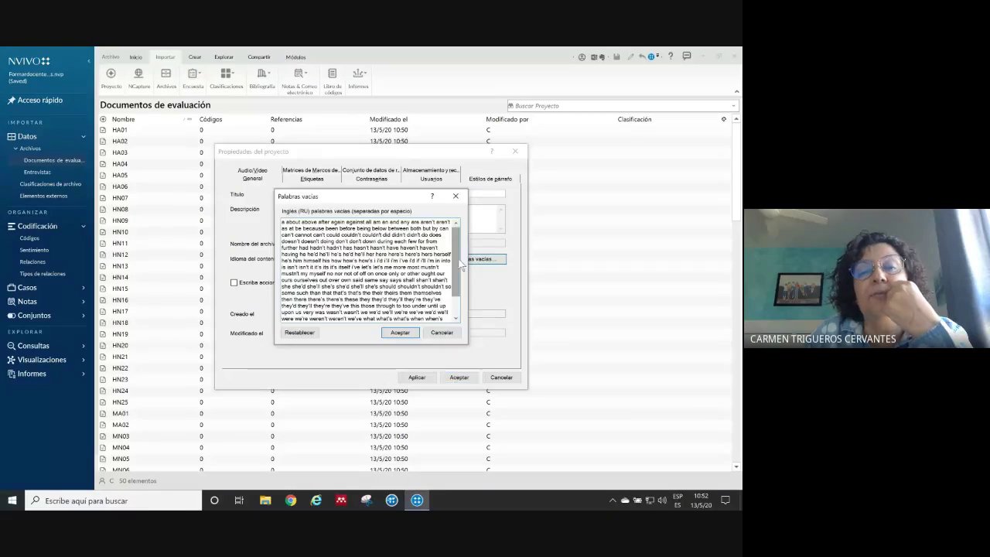
{"action": "left_click_drag", "start_coordinate": [281, 222], "coordinate": [353, 345]}
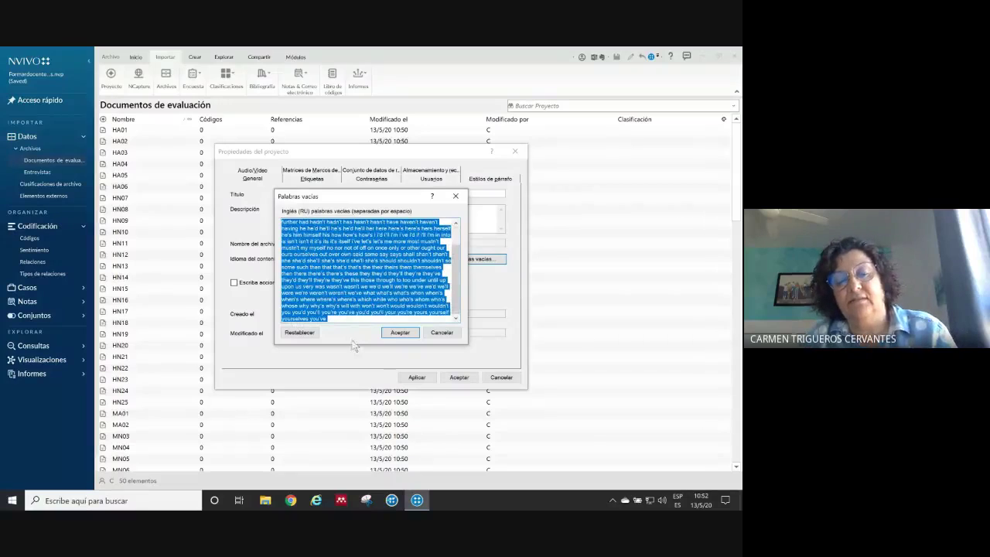
{"action": "right_click", "coordinate": [378, 273]}
{"action": "left_click", "coordinate": [401, 301]}
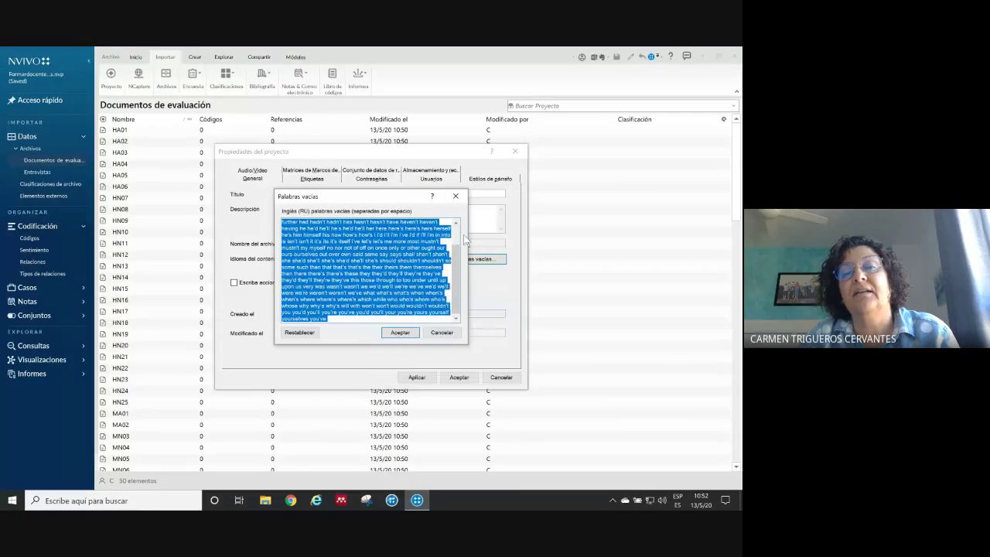
{"action": "left_click", "coordinate": [456, 195]}
- Set the text content language back to Español (México), paste the copied English words at the end of its stop words and review the combined list
{"action": "left_click", "coordinate": [434, 259]}
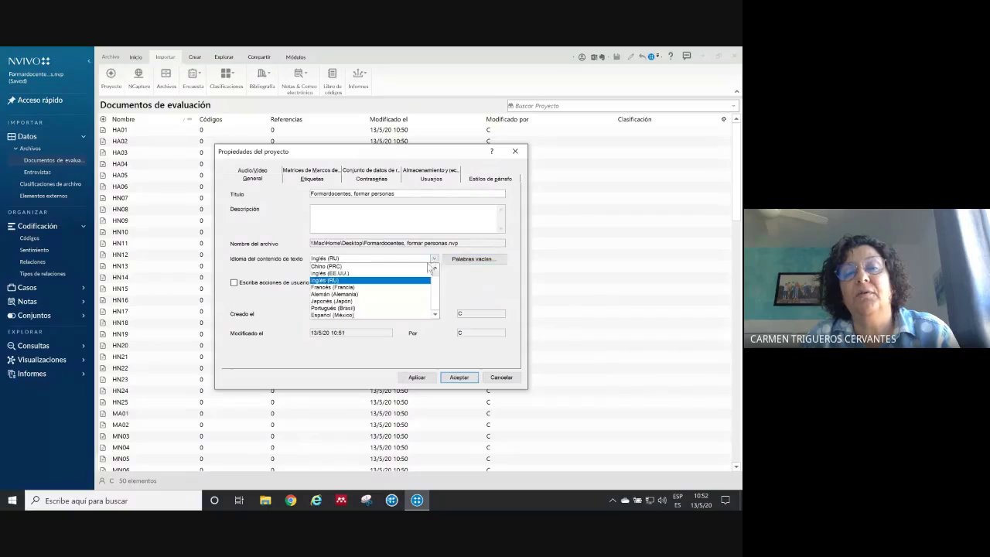
{"action": "left_click", "coordinate": [364, 315]}
{"action": "left_click", "coordinate": [474, 261]}
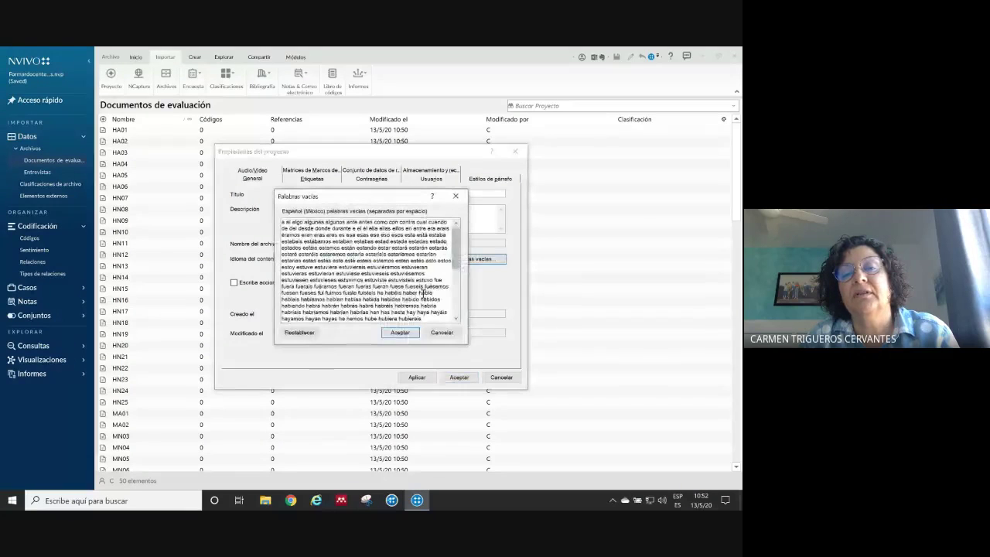
{"action": "scroll", "coordinate": [371, 286], "scroll_direction": "down", "scroll_amount": 5}
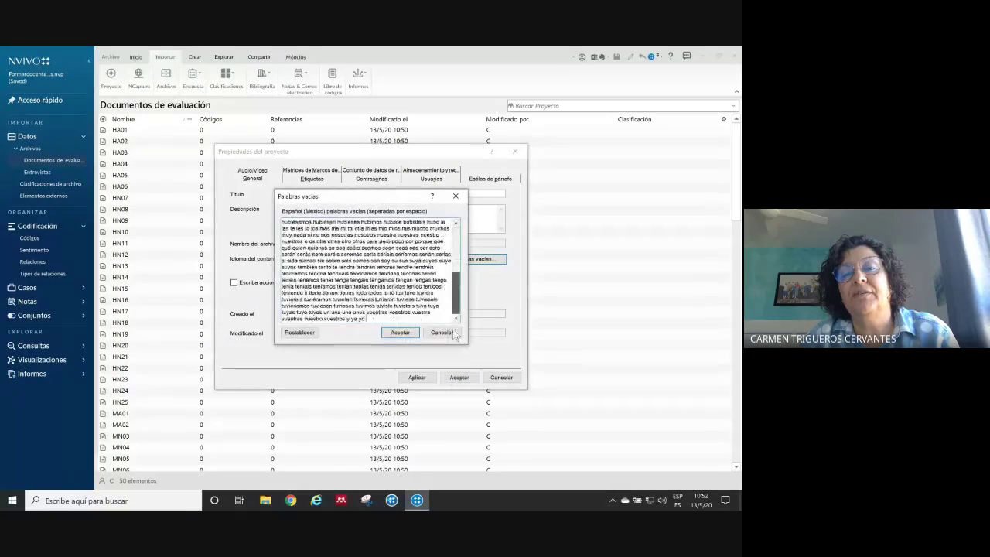
{"action": "right_click", "coordinate": [375, 317]}
{"action": "left_click", "coordinate": [387, 356]}
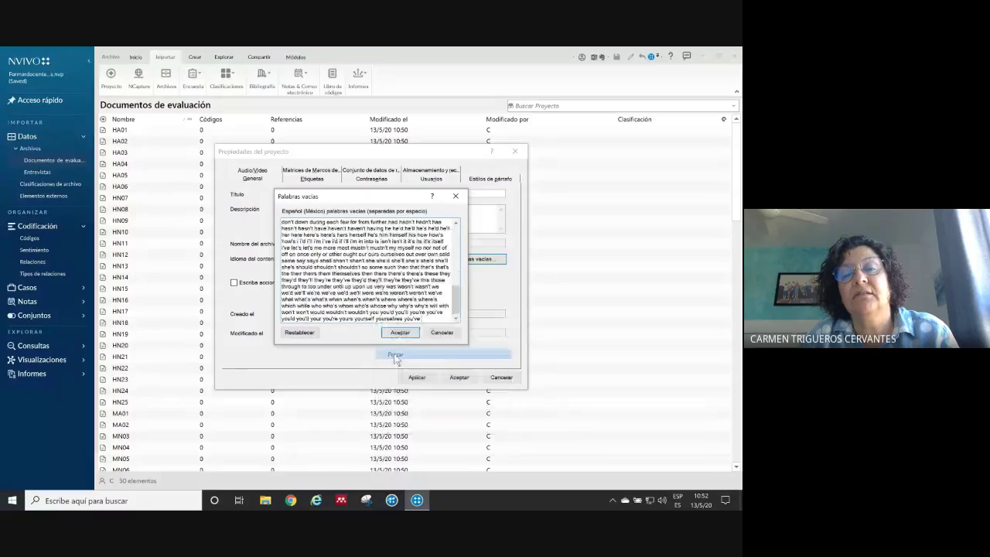
{"action": "left_click_drag", "start_coordinate": [455, 302], "coordinate": [455, 238]}
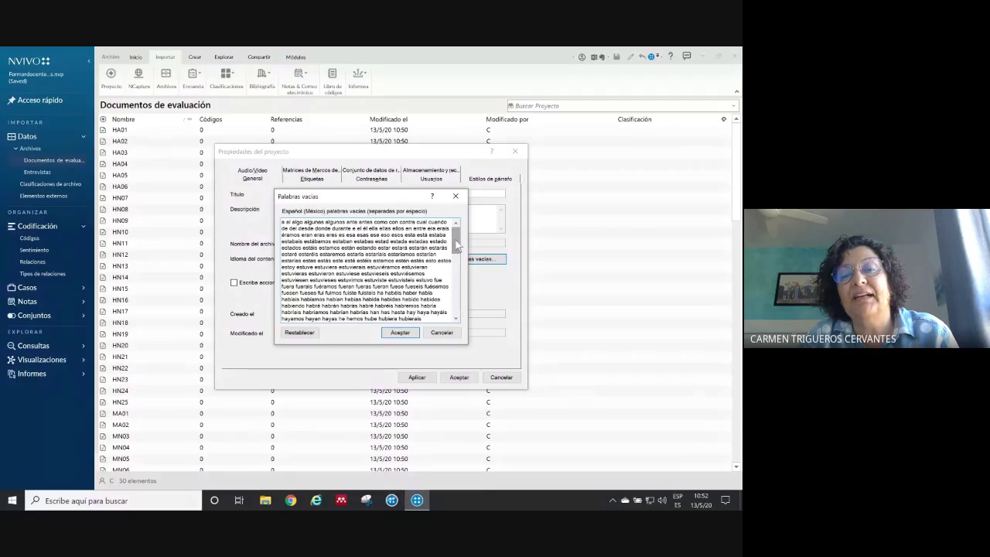
{"action": "left_click_drag", "start_coordinate": [456, 244], "coordinate": [462, 309]}
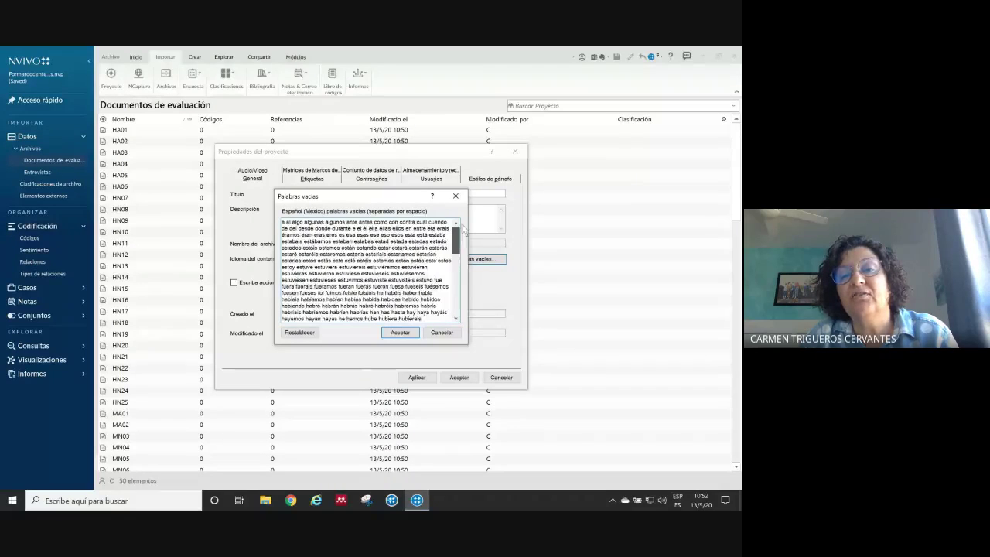
{"action": "scroll", "coordinate": [455, 313], "scroll_direction": "up", "scroll_amount": 5}
{"action": "scroll", "coordinate": [455, 313], "scroll_direction": "down", "scroll_amount": 5}
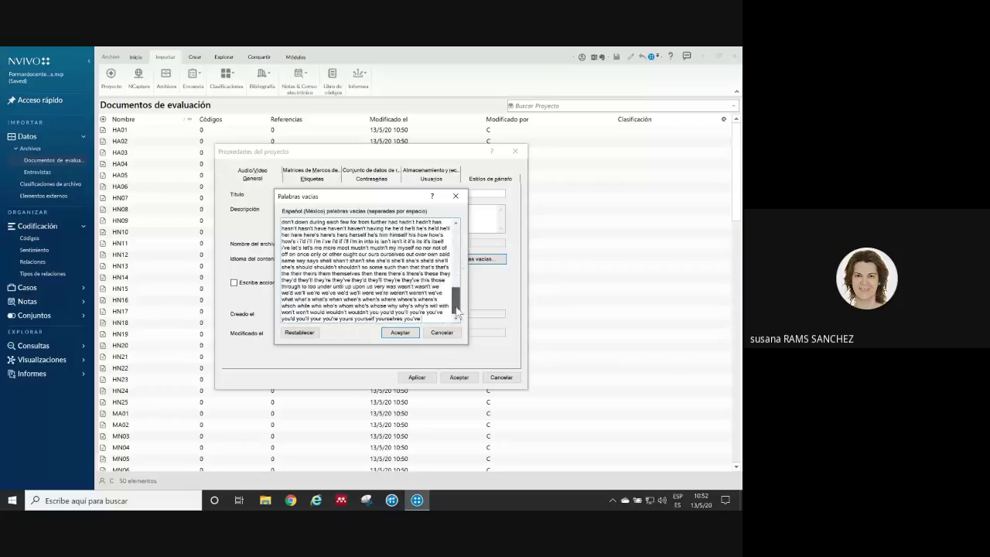
- Restore the default Español (México) stop words and close both the list and the project properties
{"action": "left_click", "coordinate": [299, 333]}
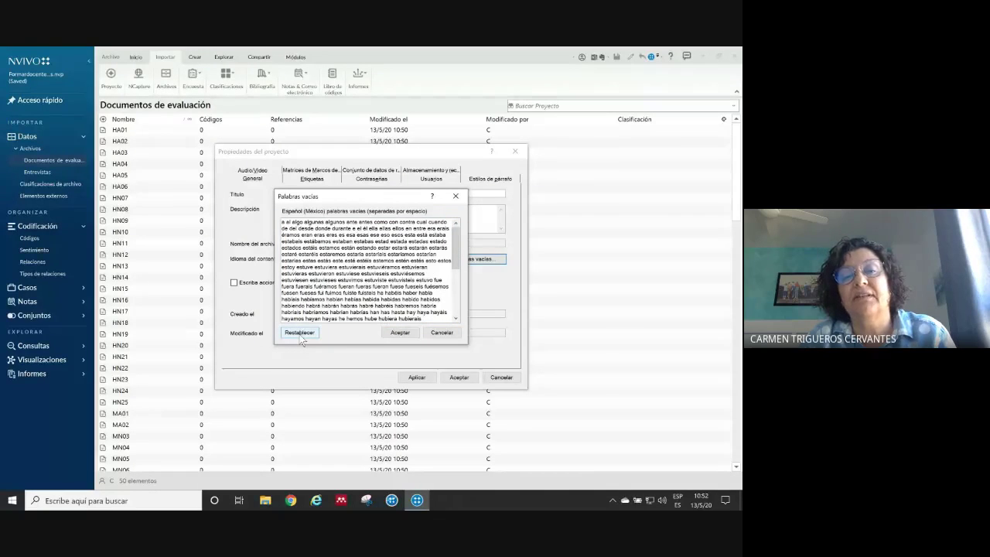
{"action": "left_click", "coordinate": [455, 196]}
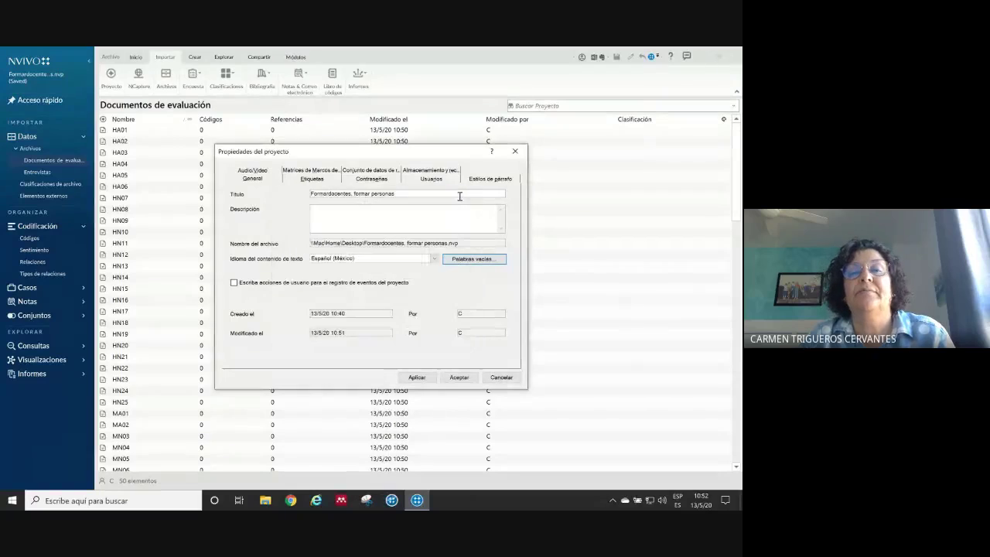
{"action": "left_click", "coordinate": [516, 153]}
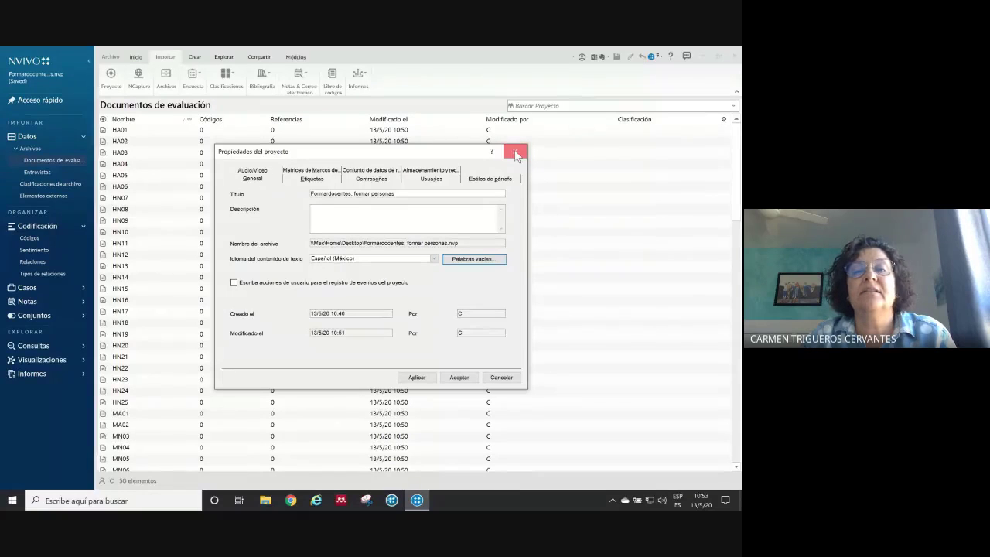
- Switch through the Google Meet call to the slide presentation to read the Memos y notas slide
{"action": "key", "text": "alt+Tab"}
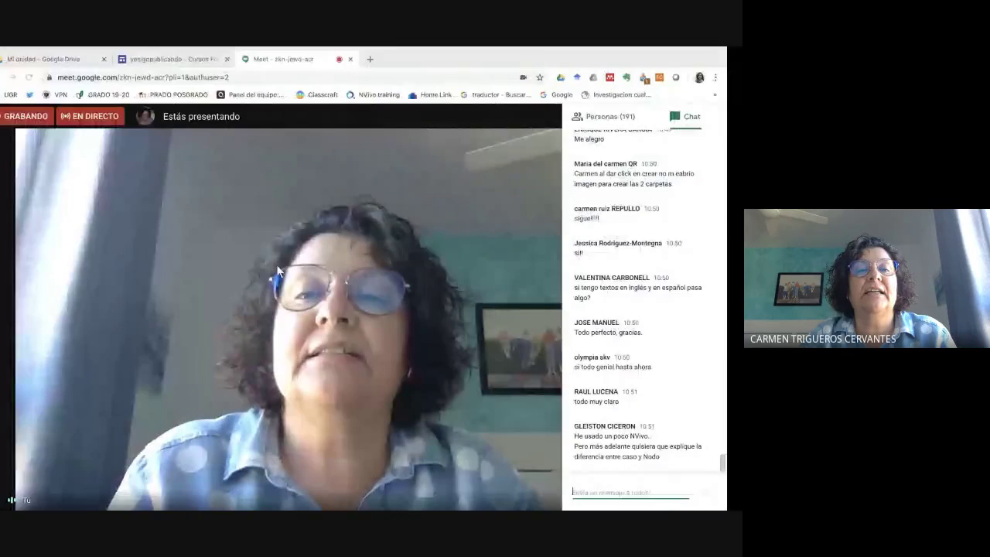
{"action": "key", "text": "alt+Tab"}
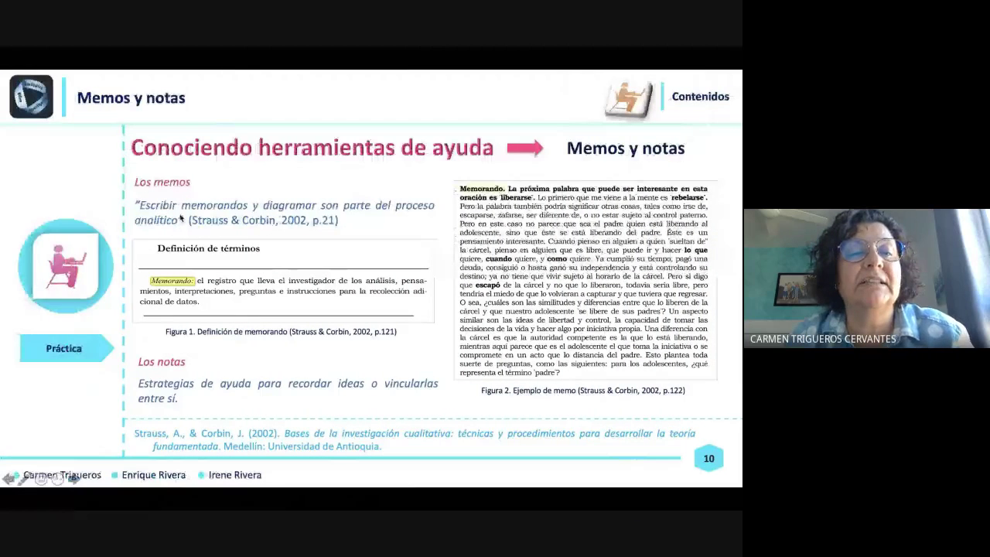
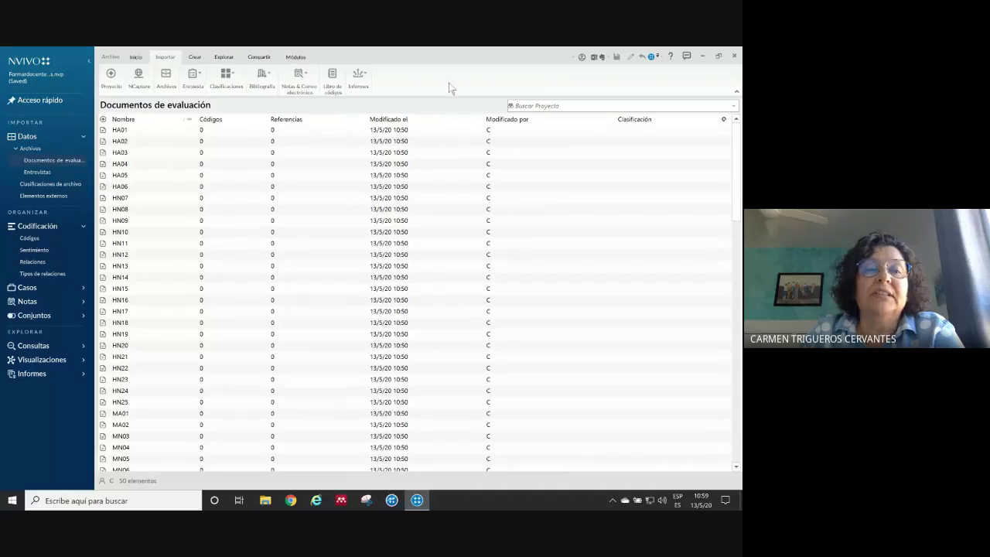
- In NVivo, create a memo named "Estrategias para el análisis" with the description "15/05/2020" from the Archivos folder
{"action": "left_click", "coordinate": [33, 238]}
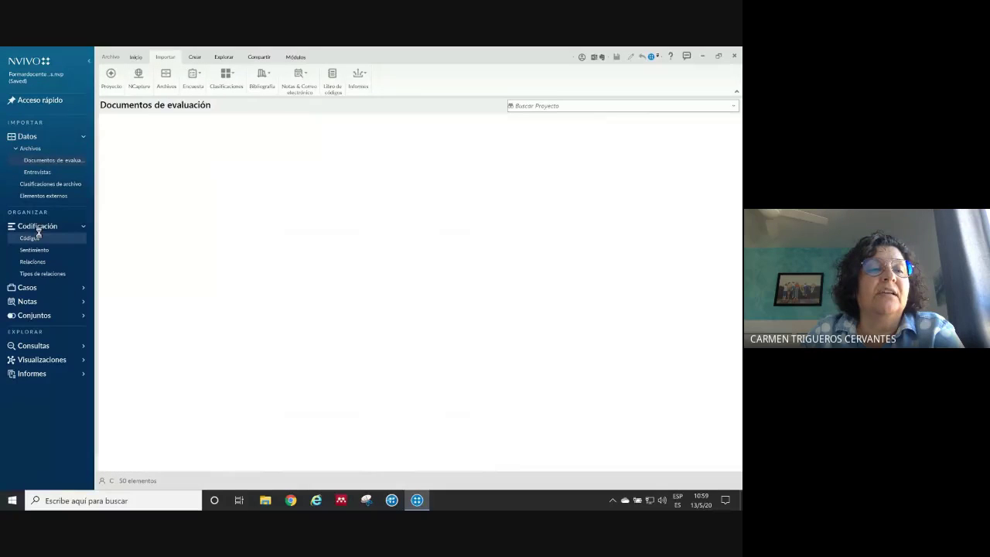
{"action": "left_click", "coordinate": [31, 148]}
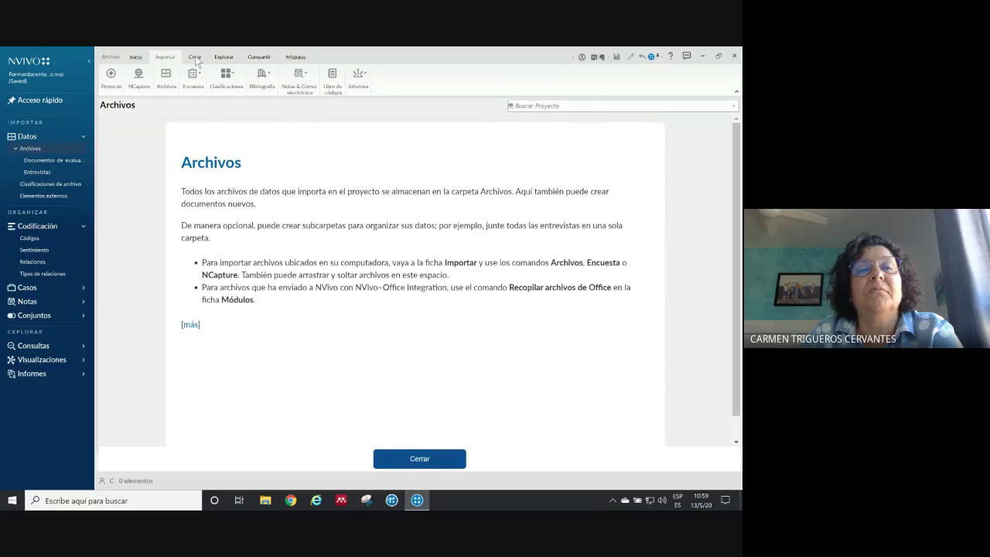
{"action": "left_click", "coordinate": [192, 58]}
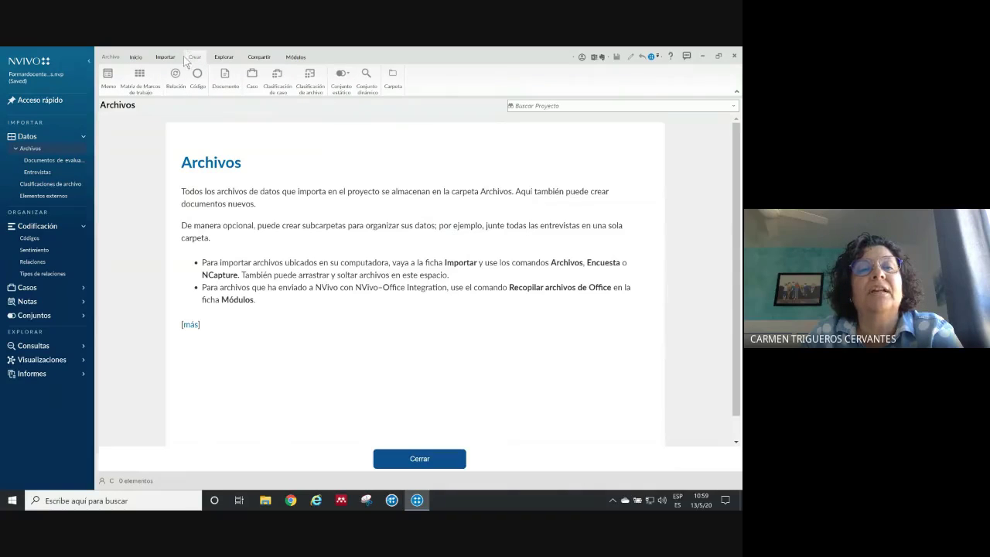
{"action": "left_click", "coordinate": [109, 77]}
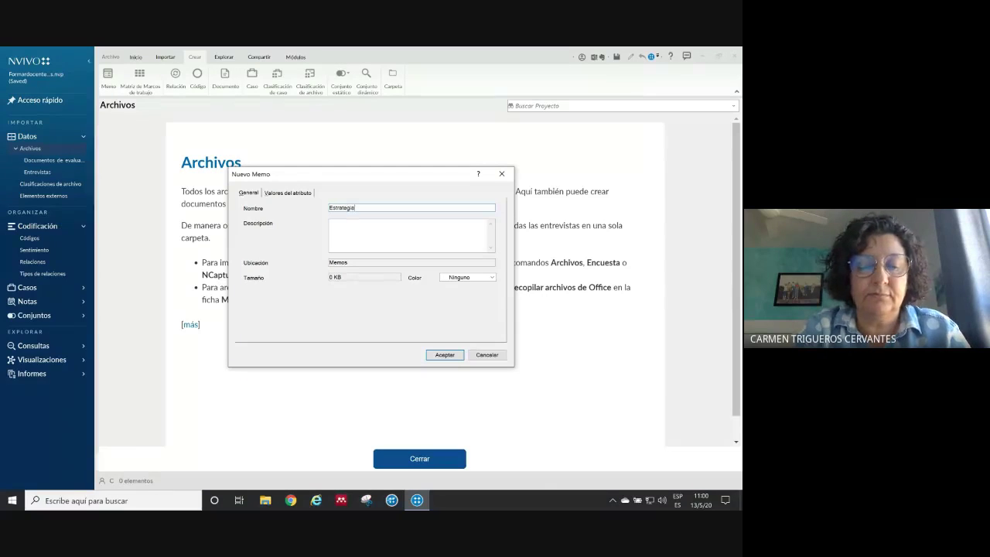
{"action": "type", "text": "a el análisis"}
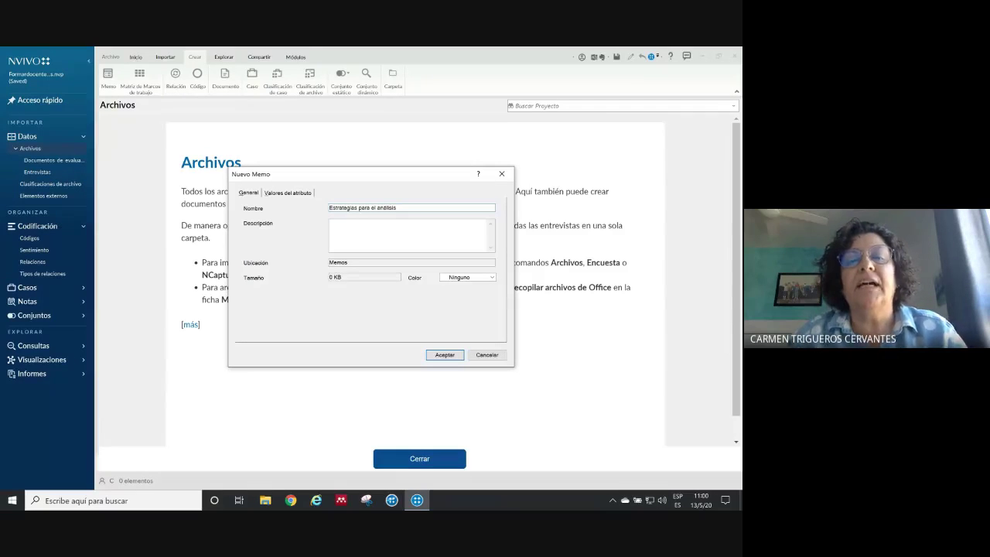
{"action": "left_click", "coordinate": [381, 241]}
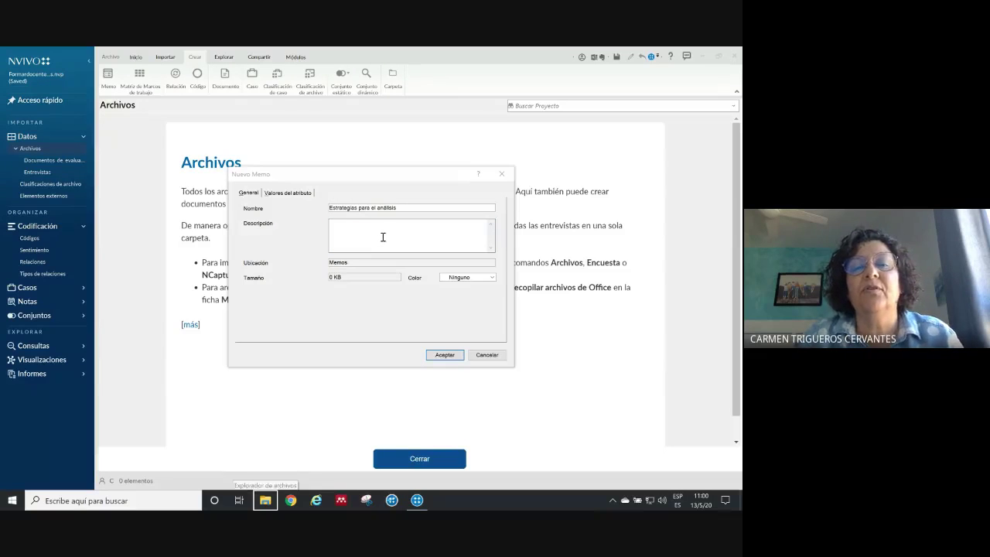
{"action": "left_click", "coordinate": [355, 232]}
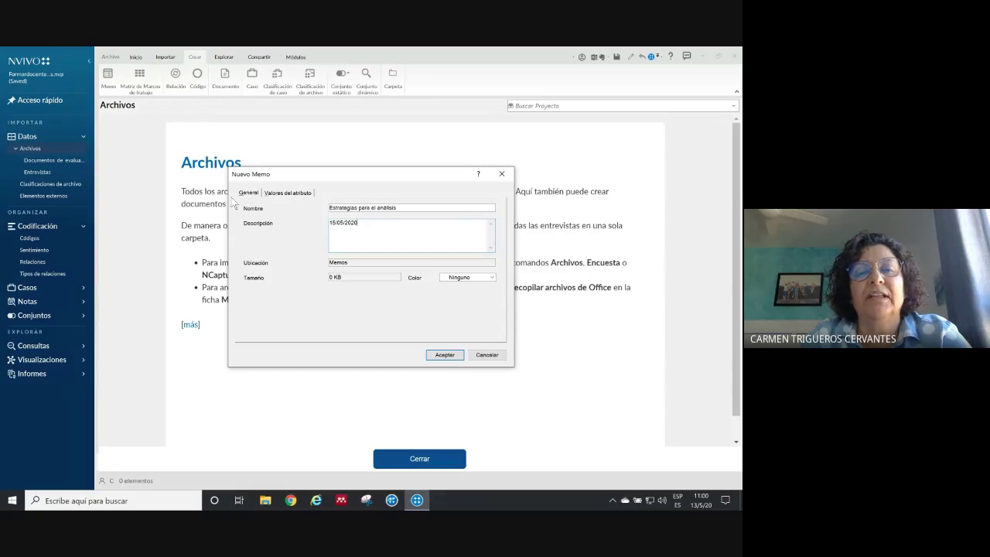
{"action": "left_click", "coordinate": [443, 356]}
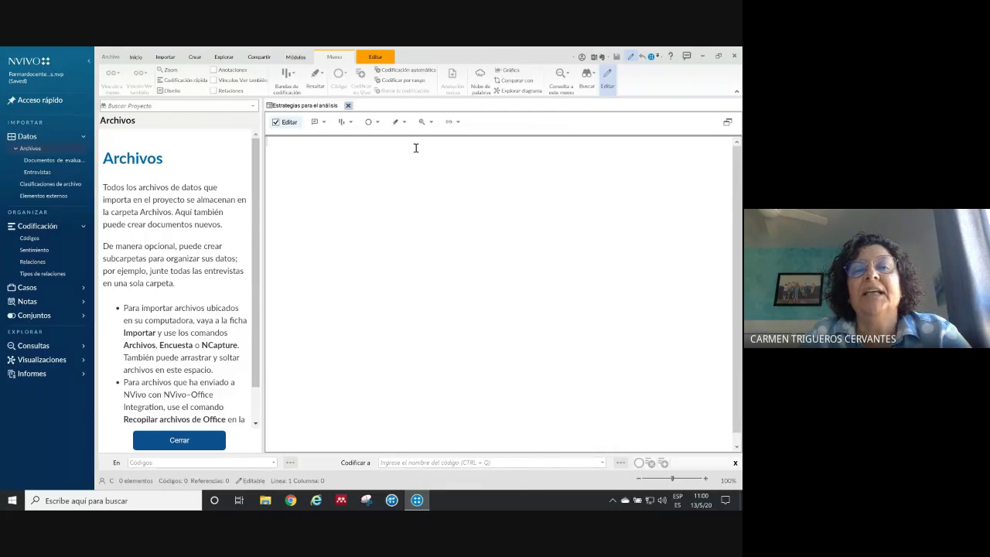
- Insert the current date and time at the start of the memo and leave a blank line below it
{"action": "left_click", "coordinate": [381, 59]}
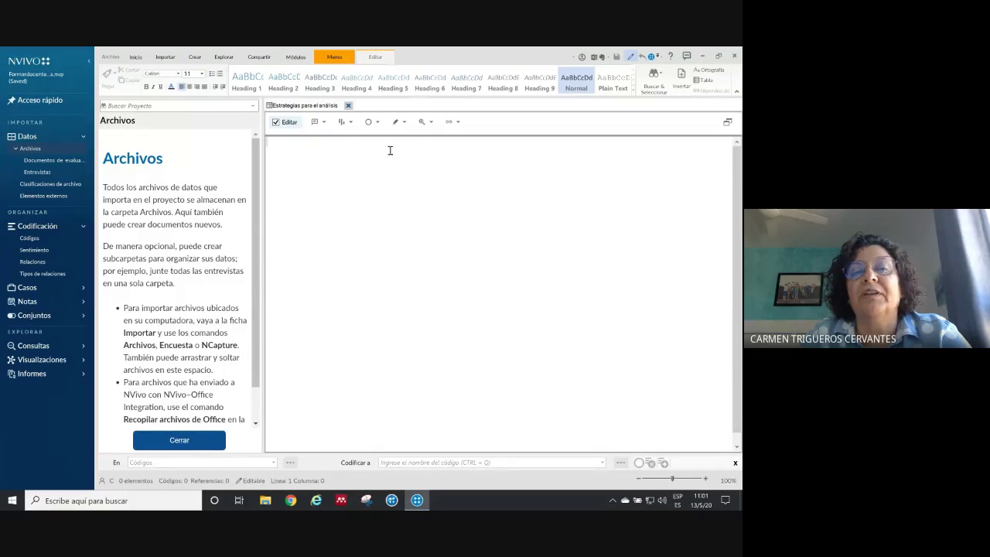
{"action": "left_click", "coordinate": [681, 78]}
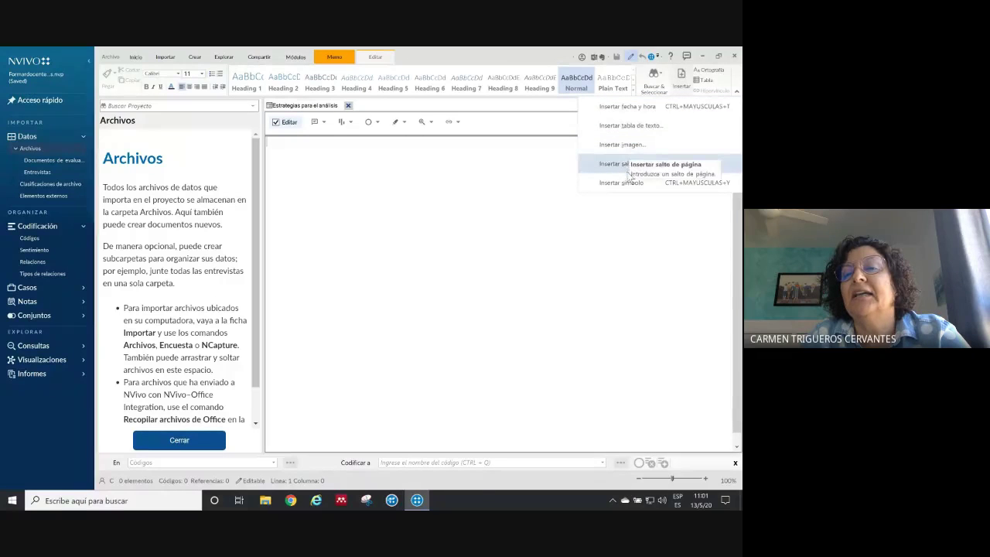
{"action": "left_click", "coordinate": [635, 110]}
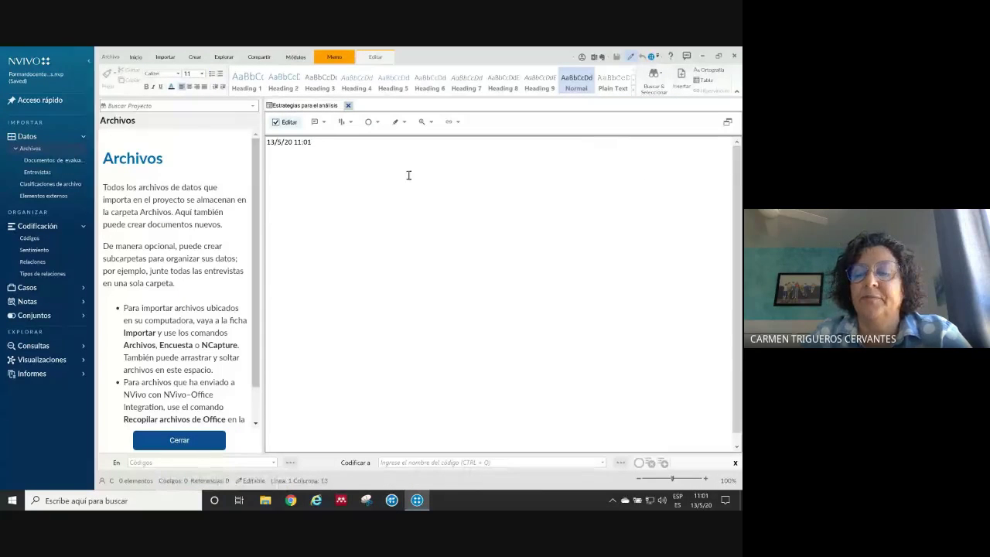
{"action": "key", "text": "Return"}
{"action": "key", "text": "Return"}
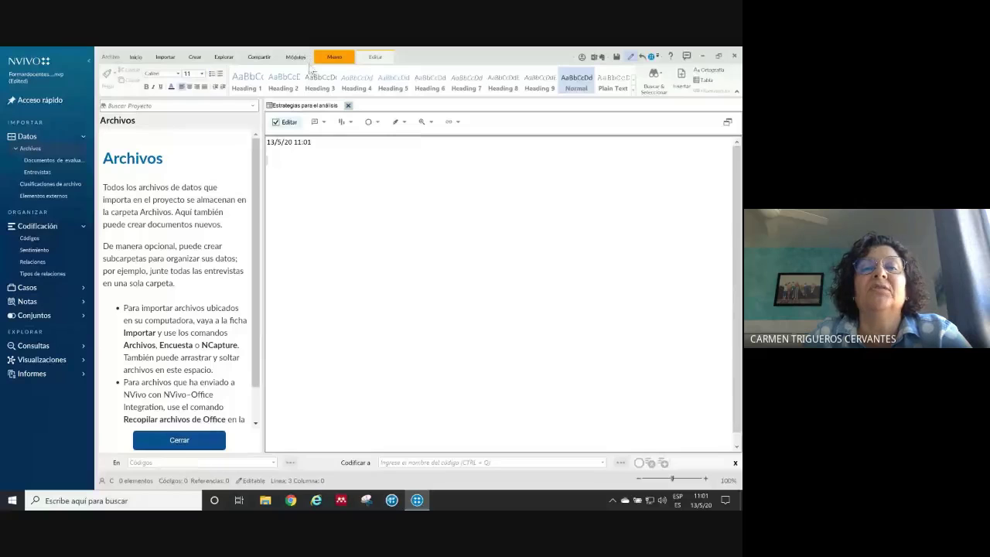
- Switch the memo's layout from Normal to Diseño de página
{"action": "left_click", "coordinate": [335, 58]}
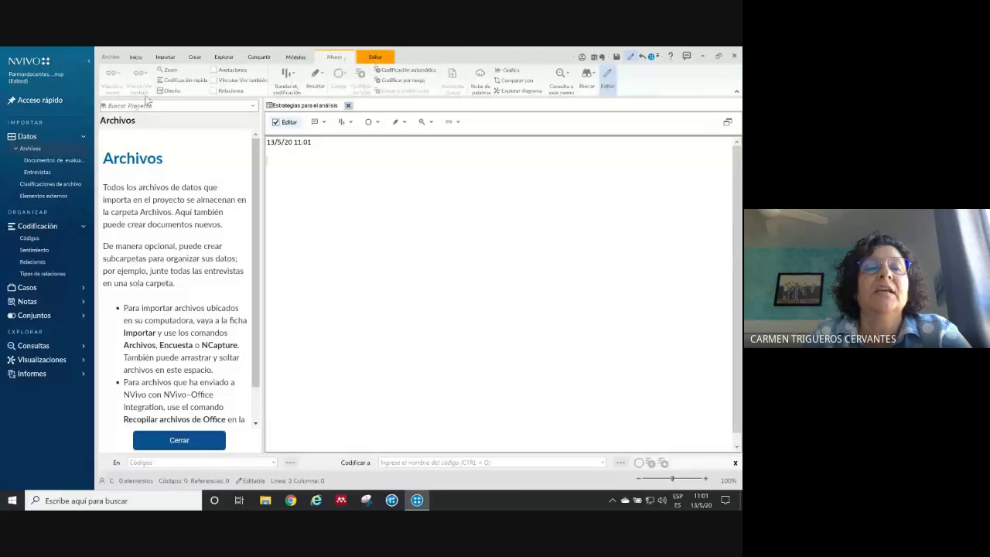
{"action": "left_click", "coordinate": [173, 91]}
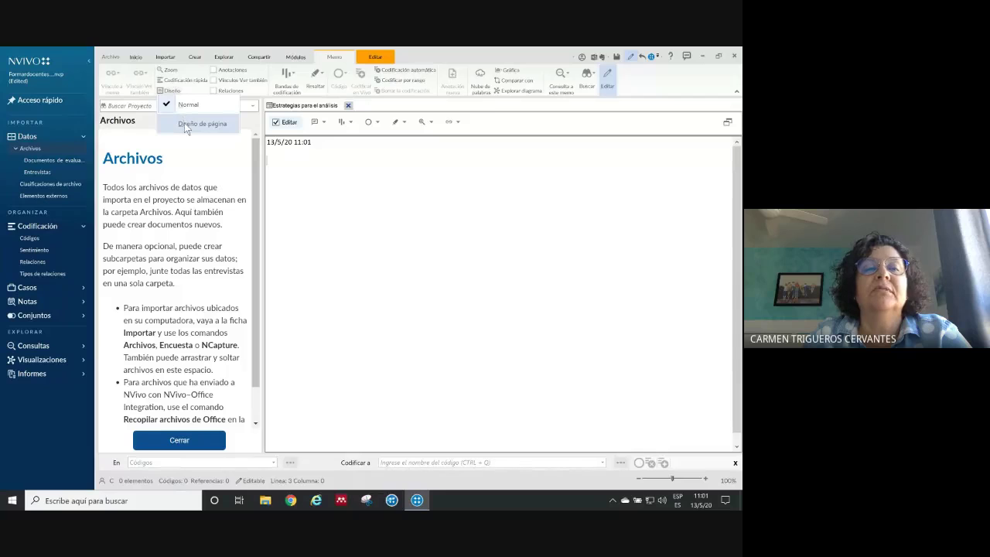
{"action": "left_click", "coordinate": [186, 126]}
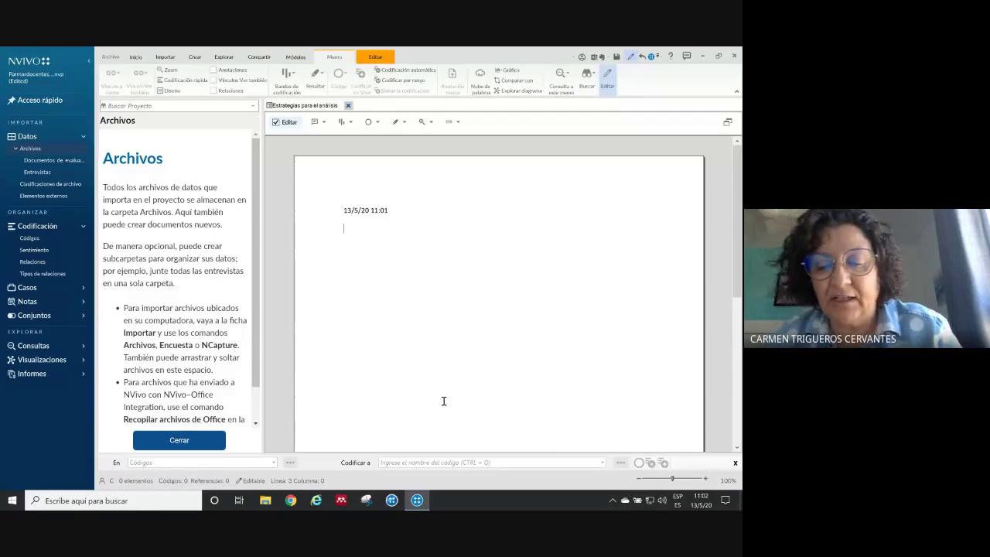
- Write "Se trata de una investigación evaluativa, con 50 documentos de evaluación y dos entrevistas" below the date in the memo
{"action": "type", "text": "Se"}
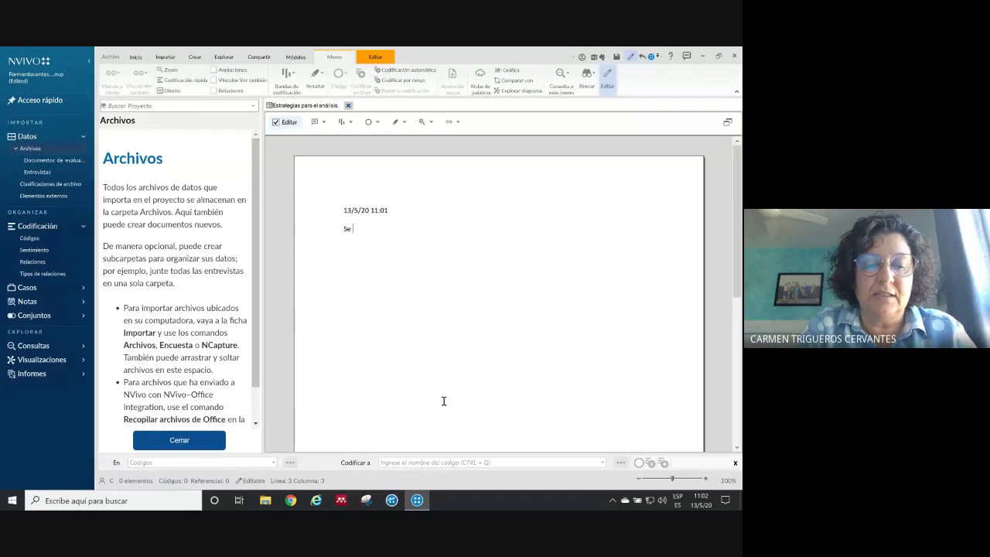
{"action": "type", "text": " trata"}
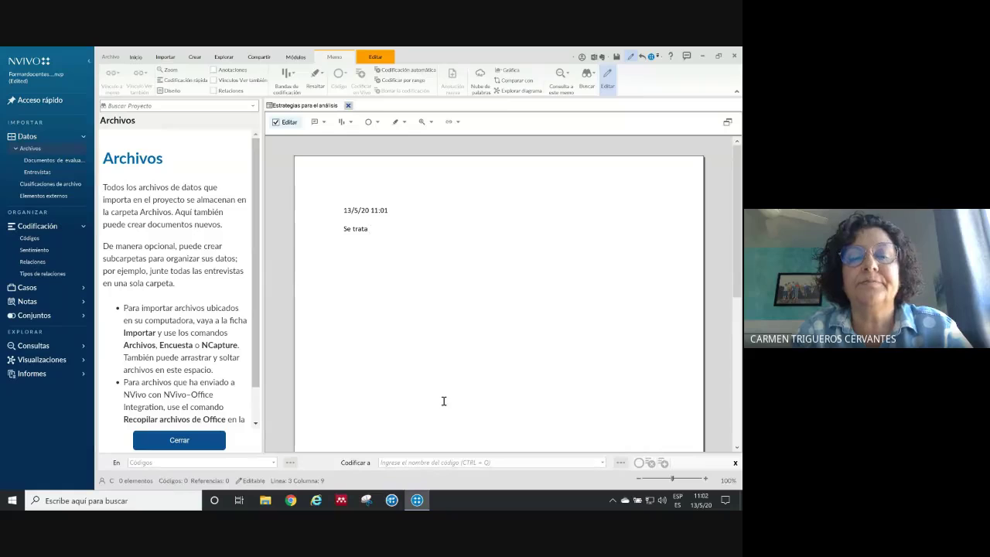
{"action": "type", "text": " de una"}
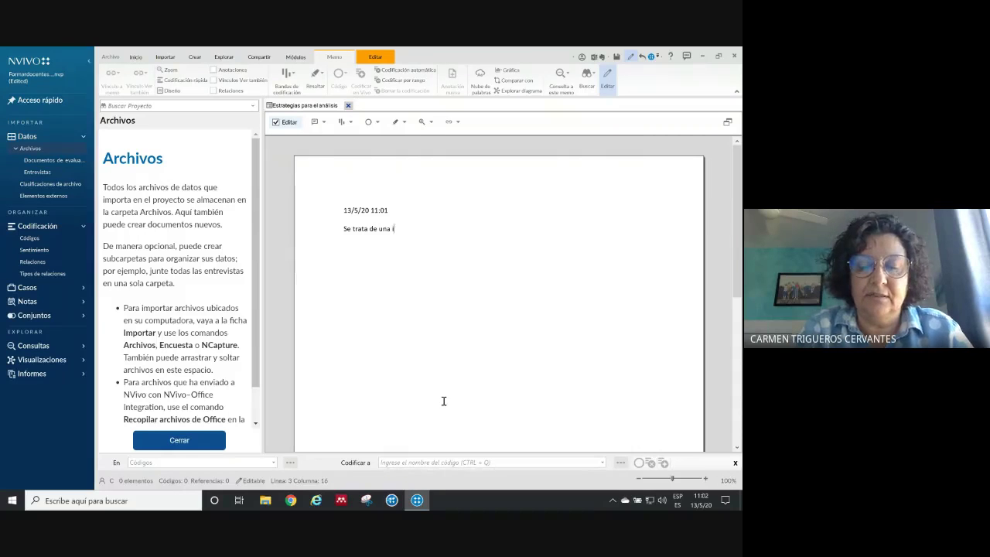
{"action": "type", "text": " investiga"}
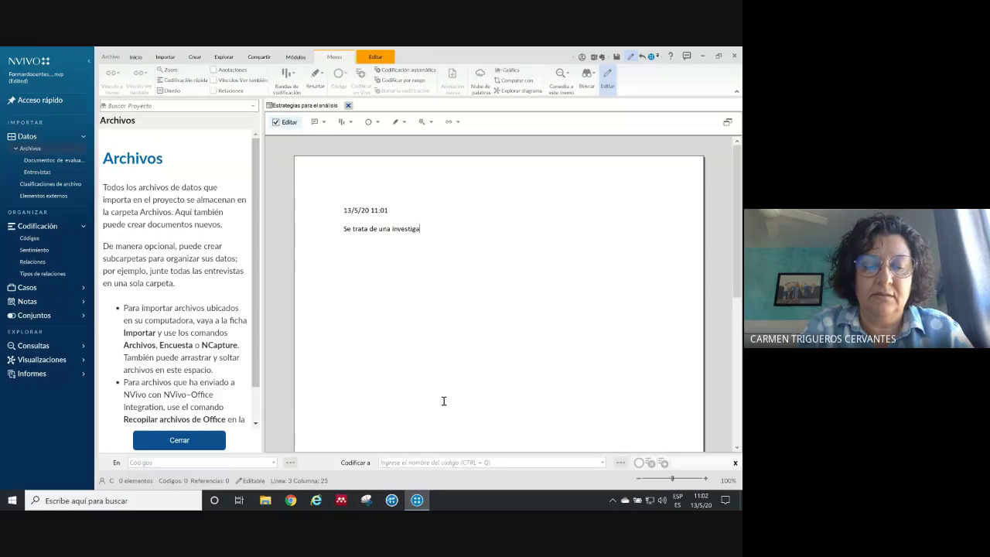
{"action": "type", "text": "ción e"}
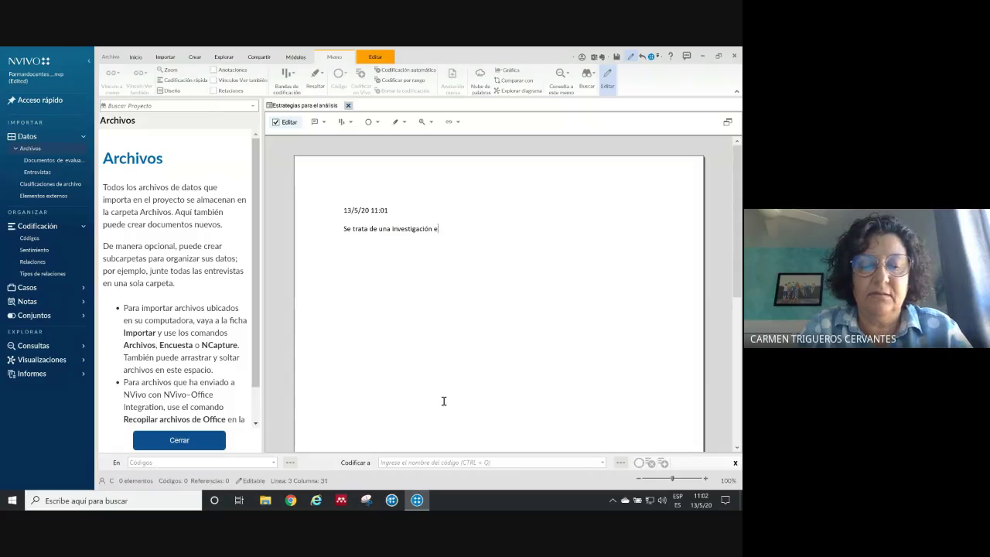
{"action": "type", "text": "valuati"}
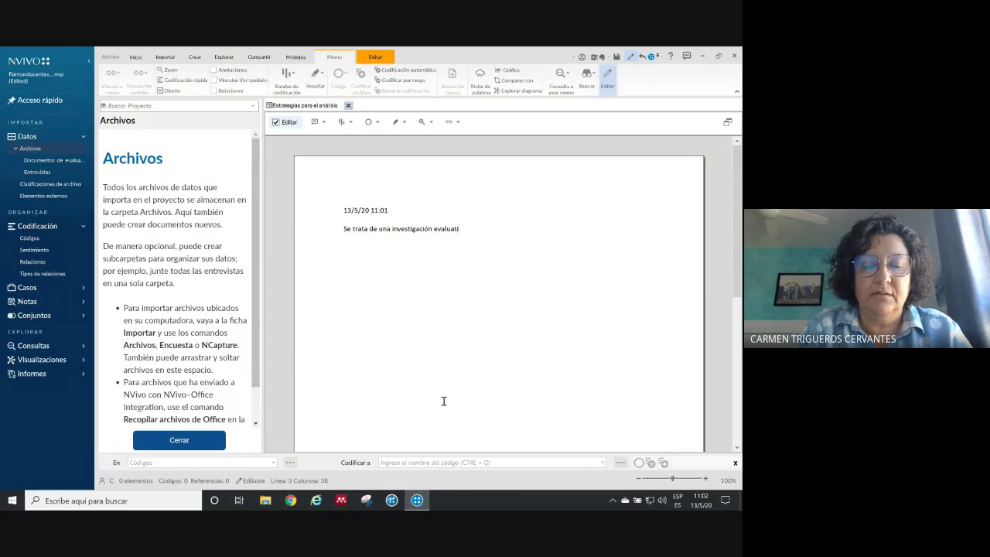
{"action": "type", "text": "va"}
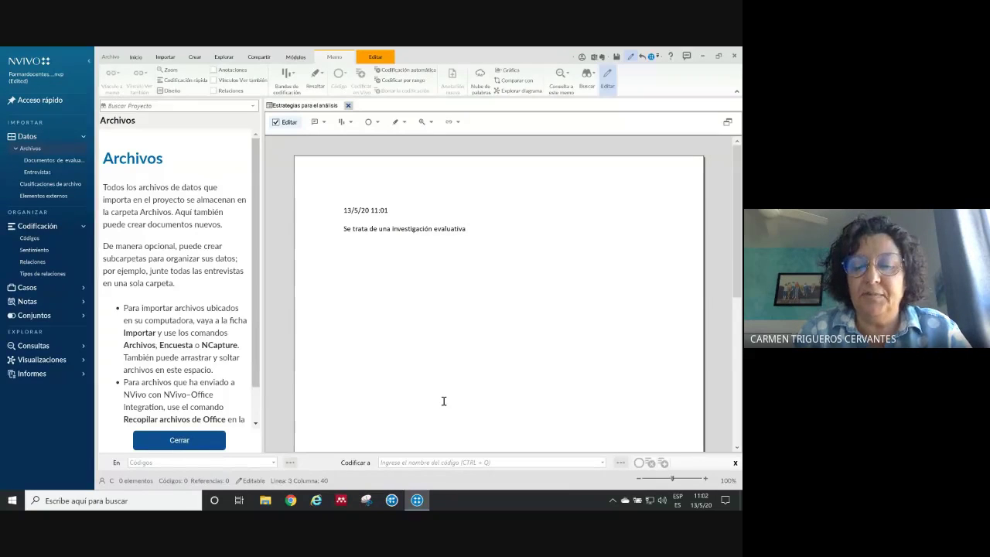
{"action": "type", "text": ", d"}
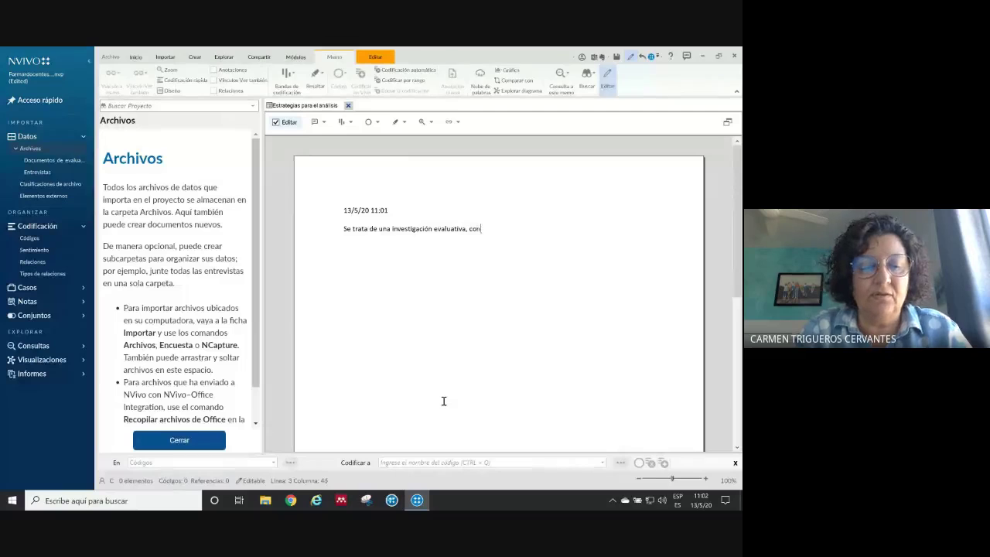
{"action": "type", "text": "on 50 "}
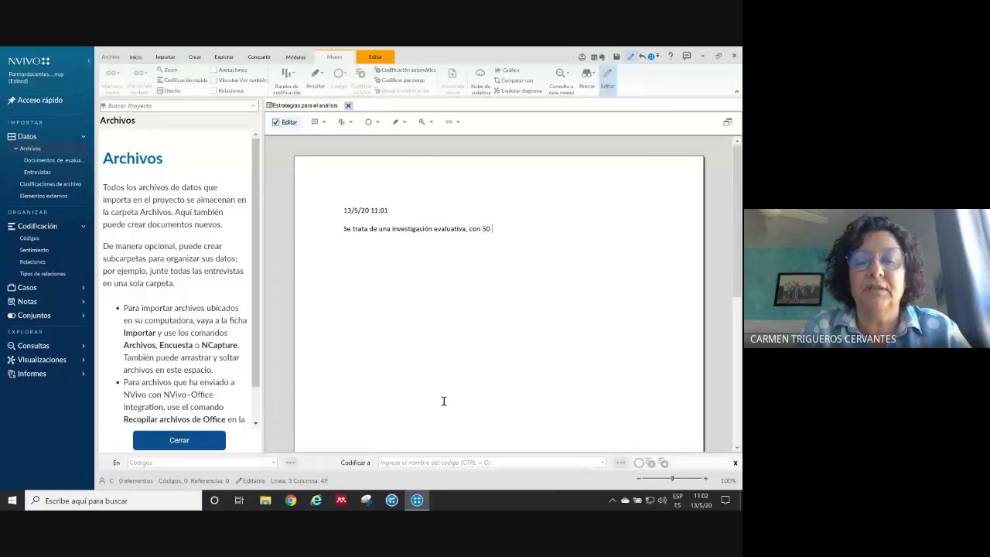
{"action": "type", "text": "docume"}
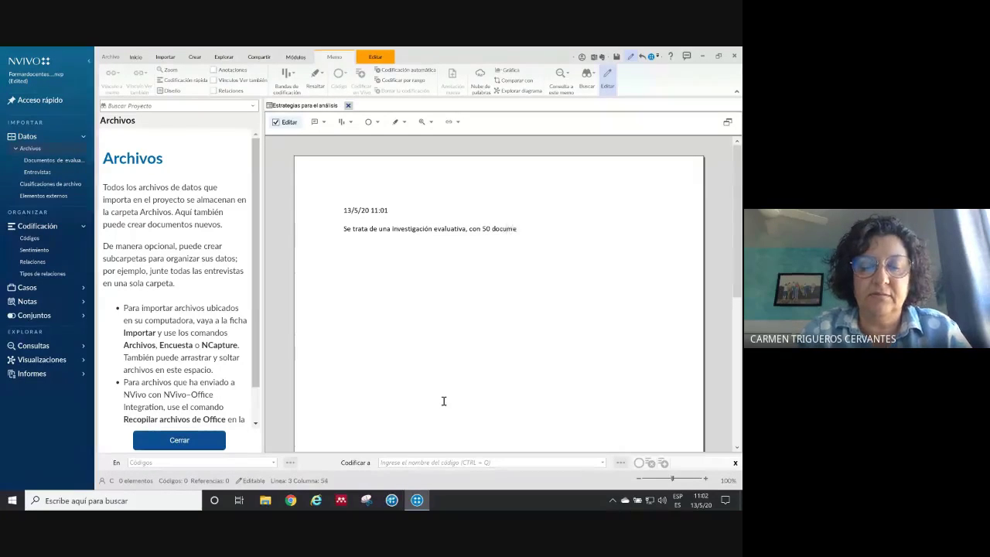
{"action": "type", "text": "ntos de ev"}
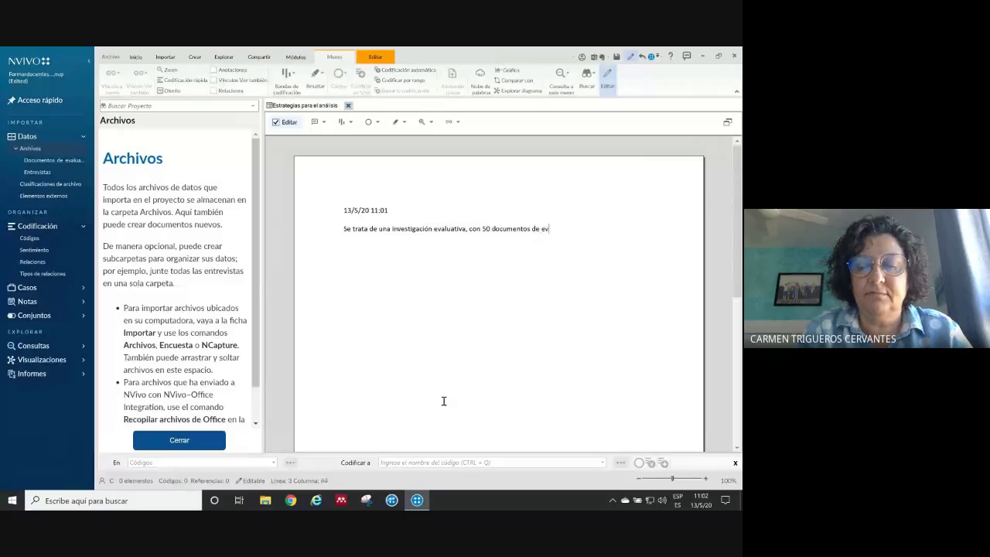
{"action": "type", "text": "aluacio"}
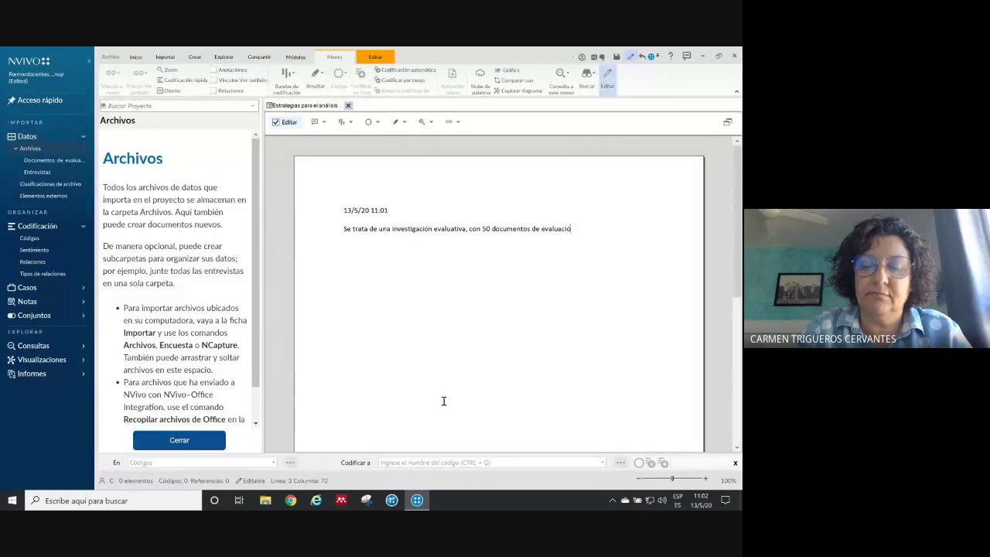
{"action": "key", "text": "BackSpace"}
{"action": "type", "text": "ón y dos en"}
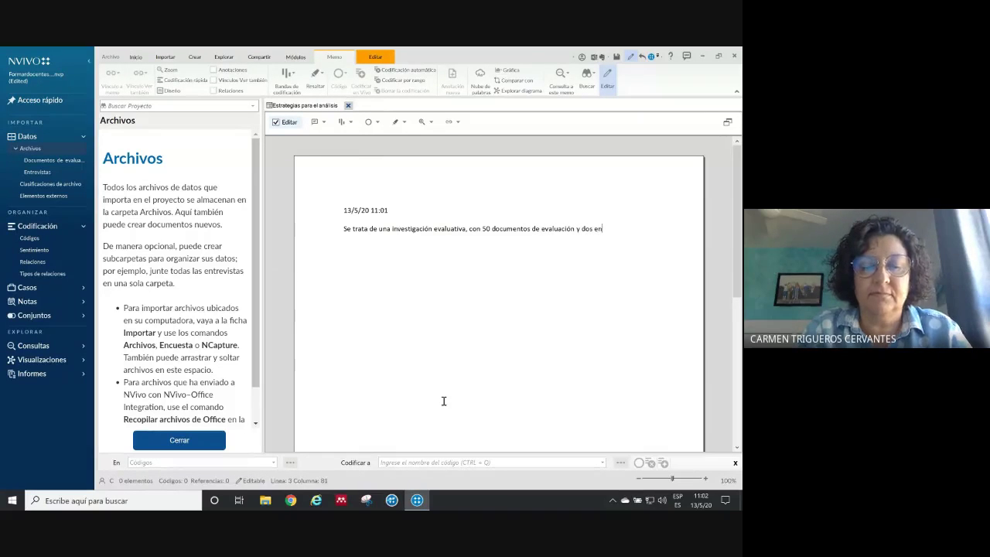
{"action": "type", "text": "trevistas"}
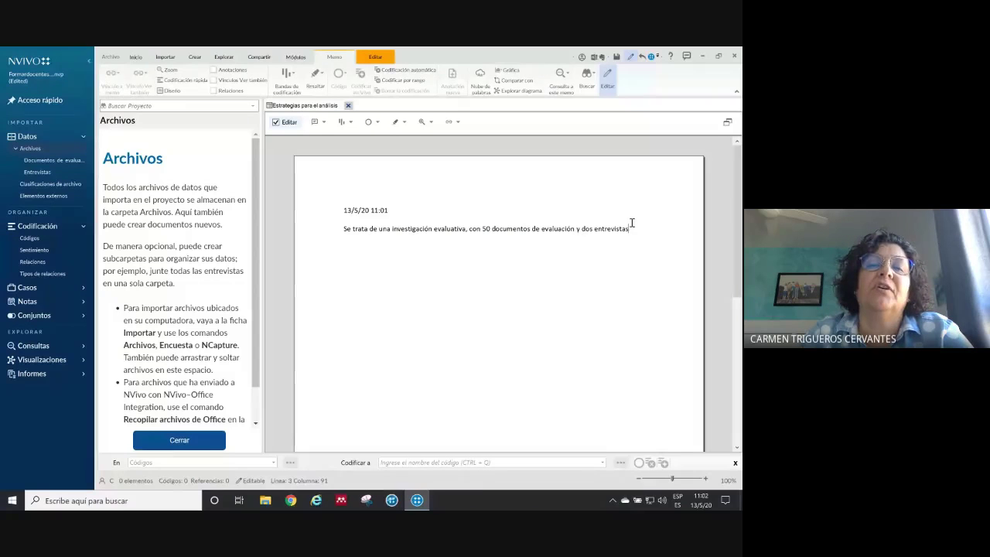
- Close the memo, go to the Memos folder under Notas and reopen "Estrategias para el análisis" from there
{"action": "left_click_drag", "start_coordinate": [631, 223], "coordinate": [344, 205]}
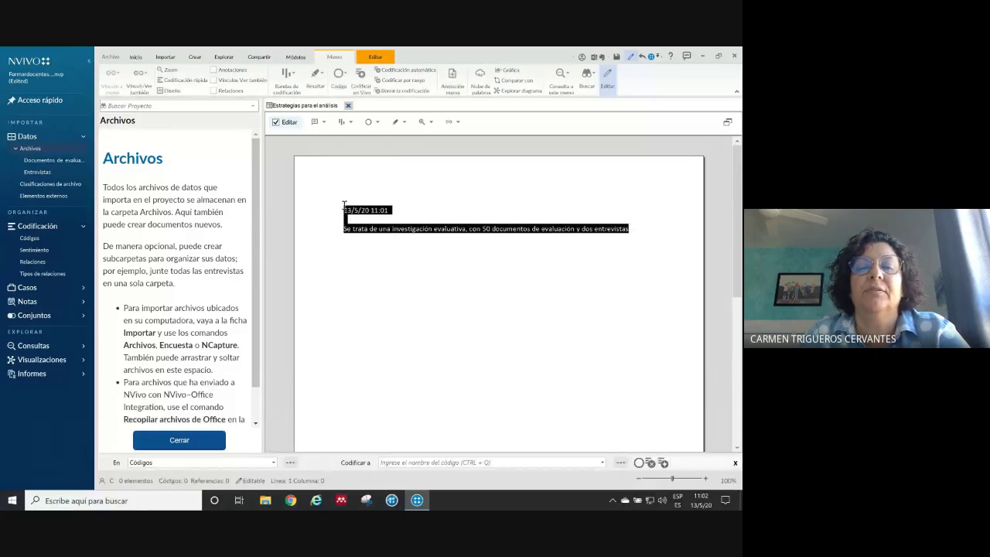
{"action": "left_click", "coordinate": [349, 106]}
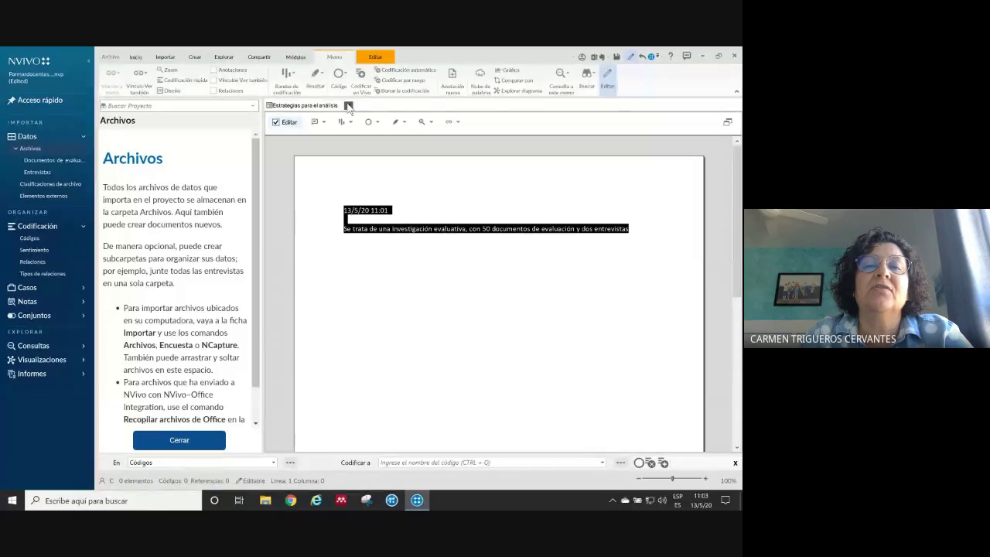
{"action": "left_click", "coordinate": [348, 106]}
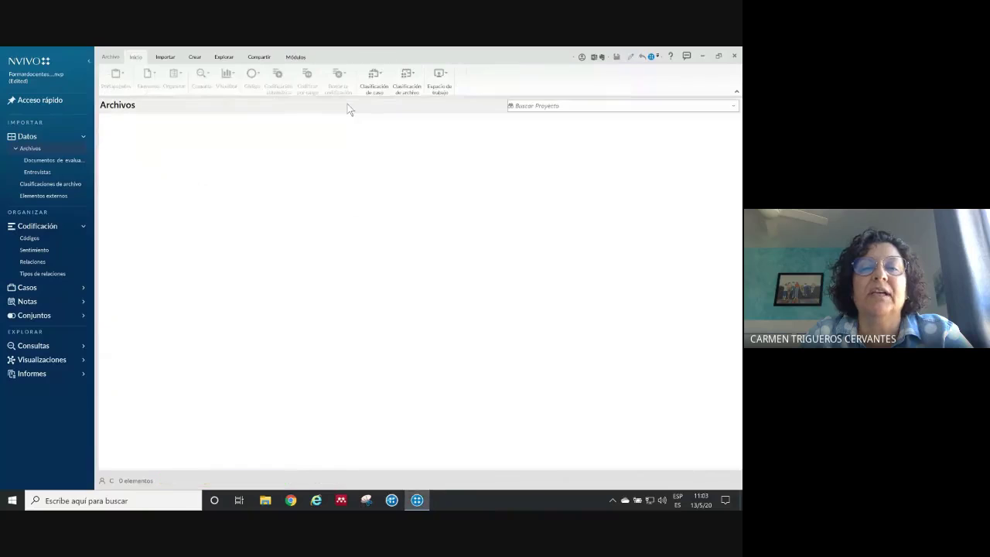
{"action": "left_click", "coordinate": [26, 301]}
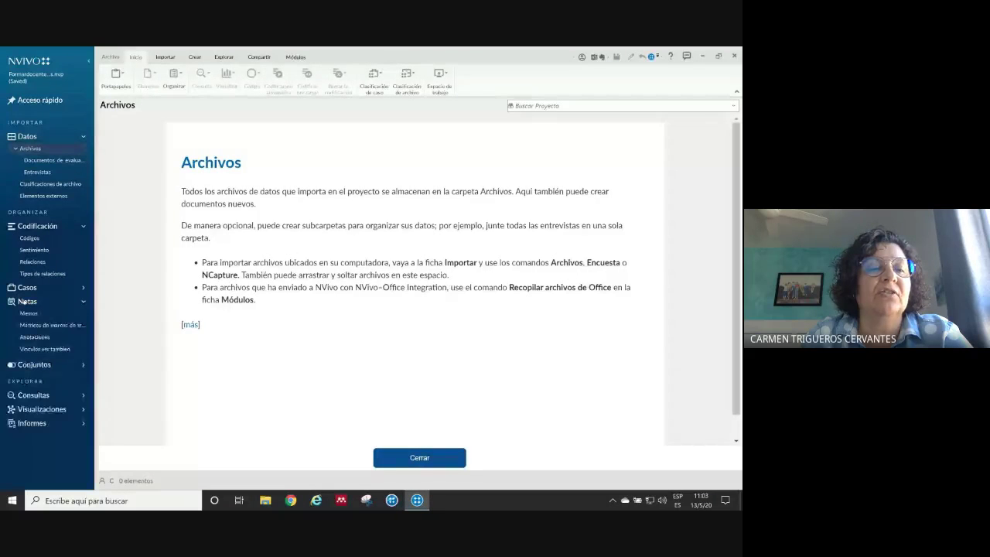
{"action": "left_click", "coordinate": [29, 313]}
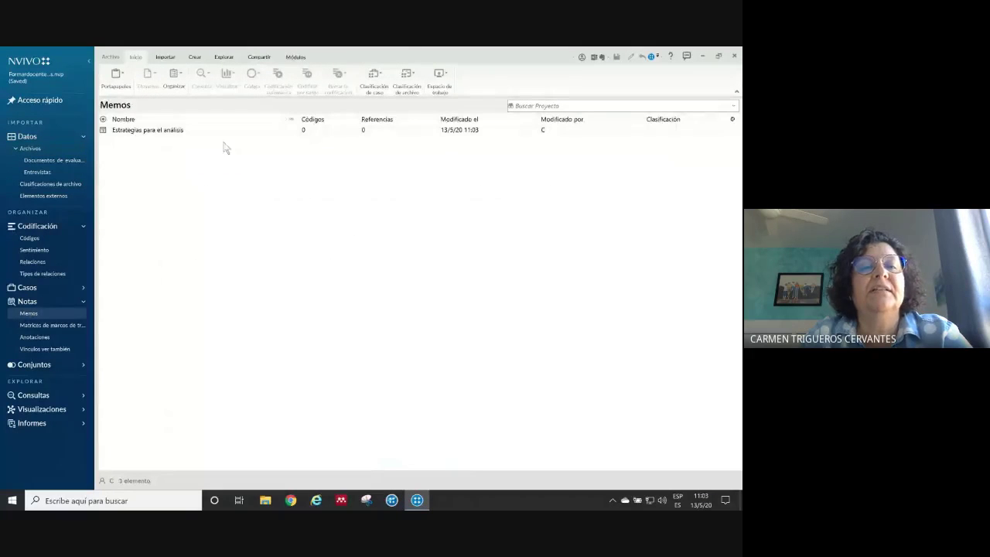
{"action": "left_click", "coordinate": [150, 132]}
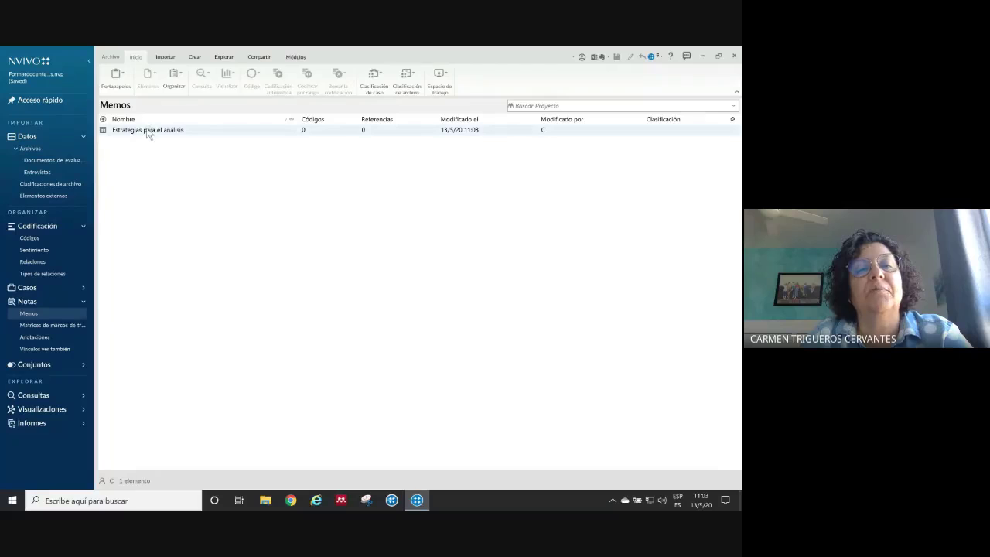
{"action": "double_click", "coordinate": [151, 131]}
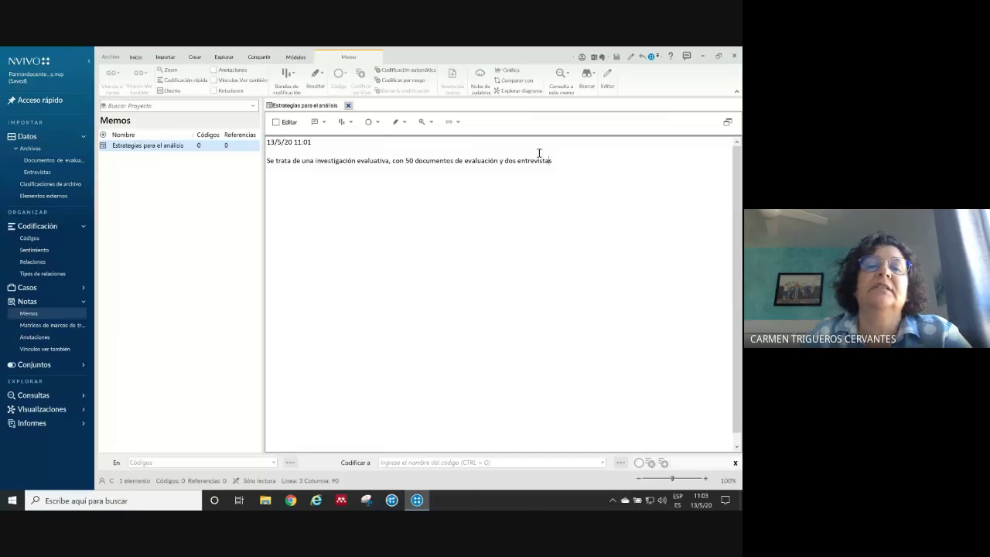
- Enable editing in the reopened memo, add a line of test text below the sentence and delete that text
{"action": "left_click", "coordinate": [581, 166]}
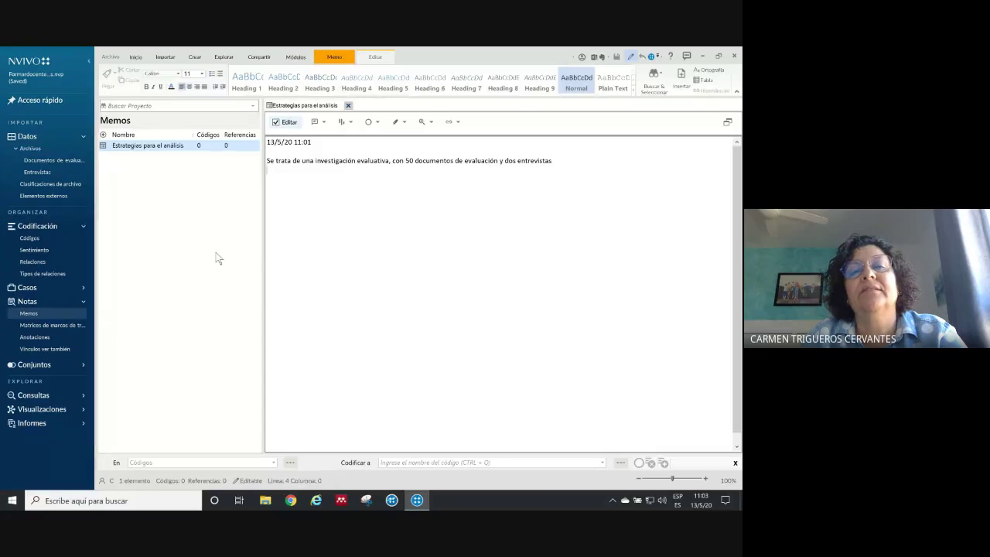
{"action": "left_click", "coordinate": [276, 123]}
{"action": "left_click", "coordinate": [276, 122]}
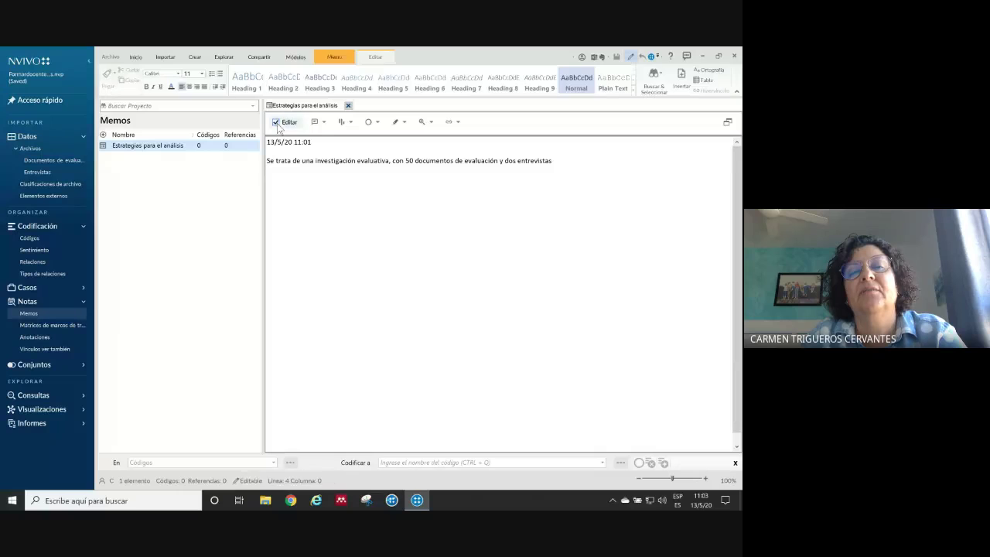
{"action": "type", "text": "hhghgsh"}
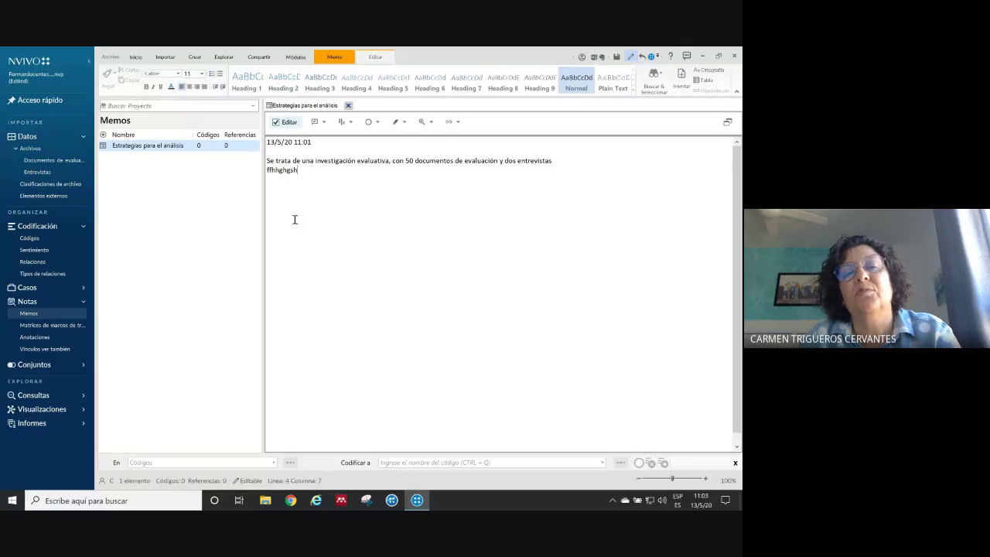
{"action": "left_click_drag", "start_coordinate": [302, 170], "coordinate": [264, 171]}
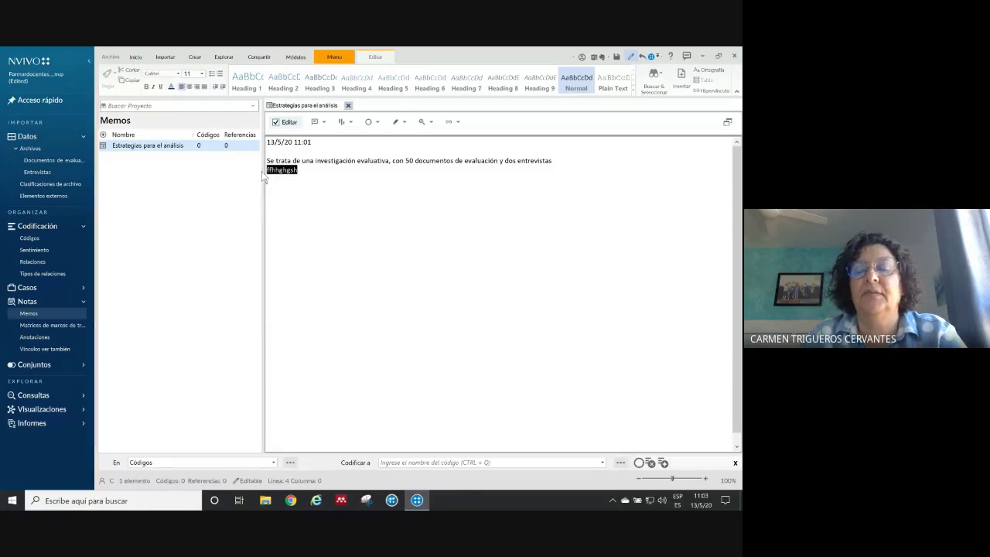
{"action": "key", "text": "BackSpace"}
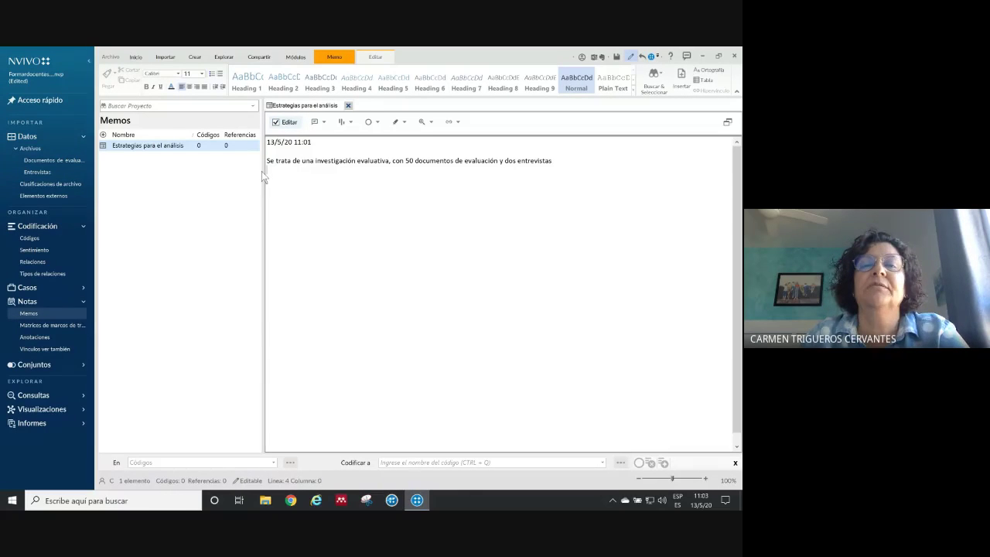
- Close the open memo and delete "Estrategias para el análisis" from the Memos folder
{"action": "left_click", "coordinate": [348, 105]}
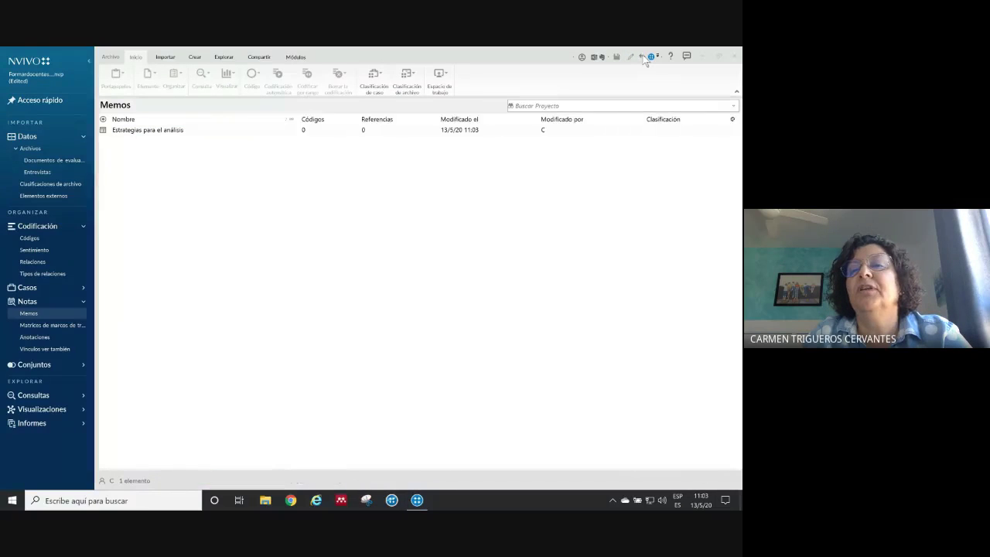
{"action": "left_click", "coordinate": [151, 135]}
{"action": "right_click", "coordinate": [148, 136]}
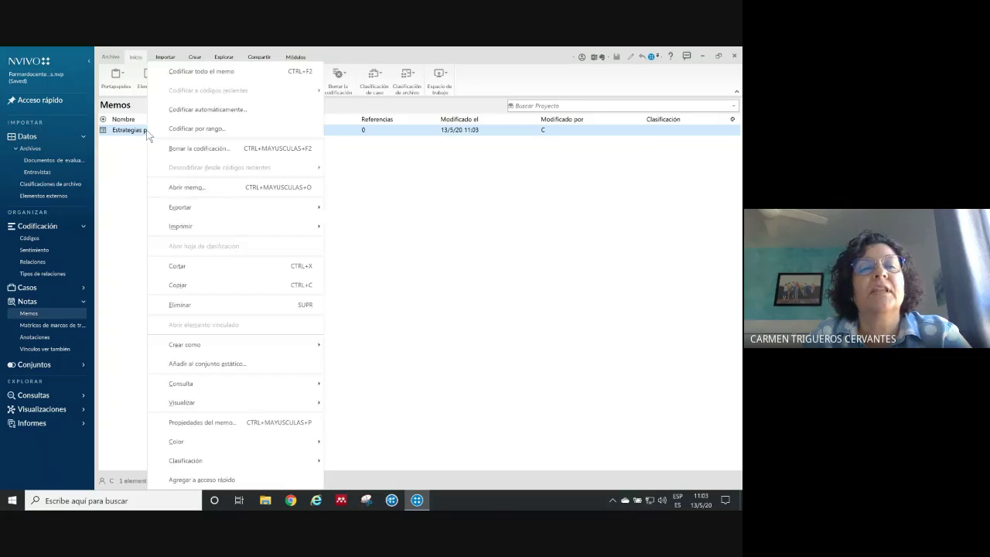
{"action": "left_click", "coordinate": [191, 303]}
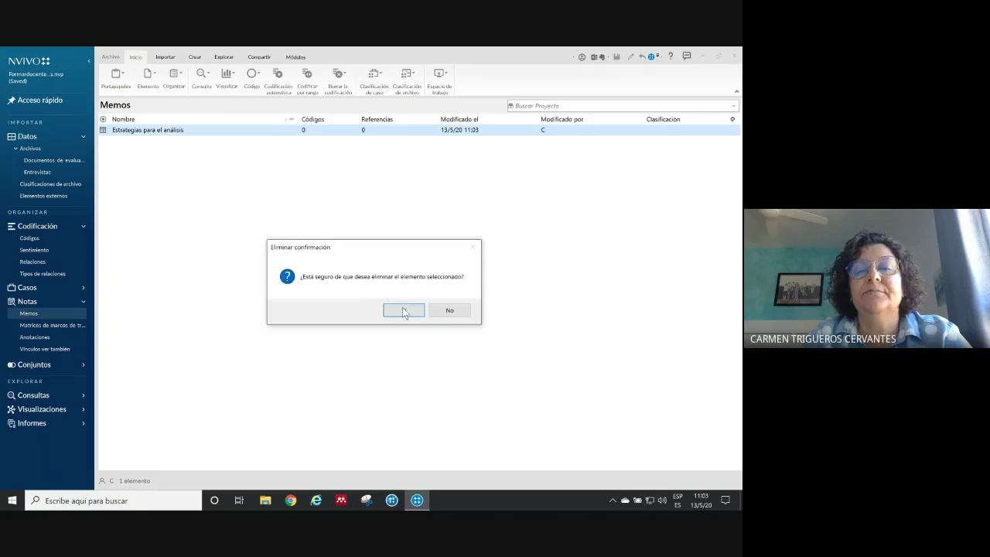
{"action": "key", "text": "Return"}
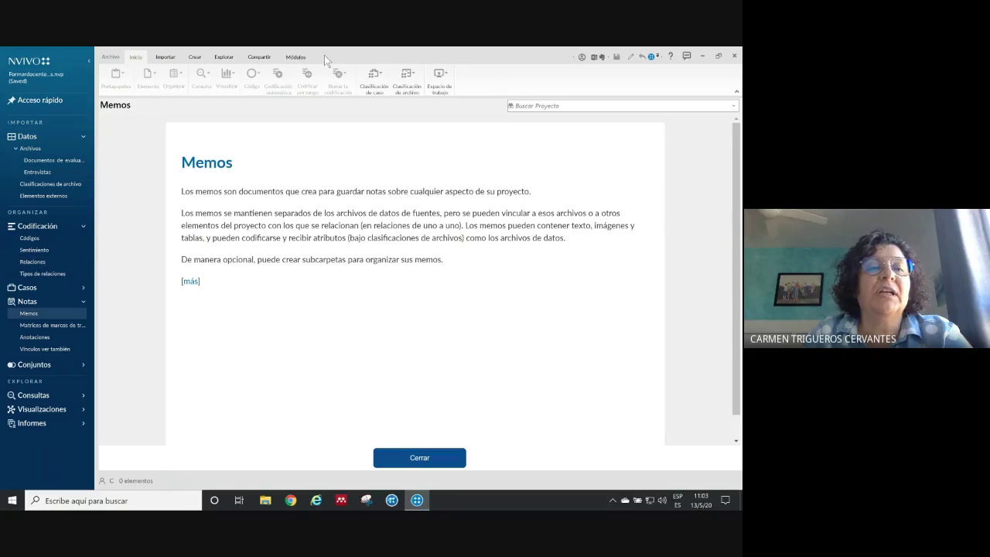
- Create a new memo named "Estrategias de análisis" with the description 13/5/2020
{"action": "left_click", "coordinate": [196, 57]}
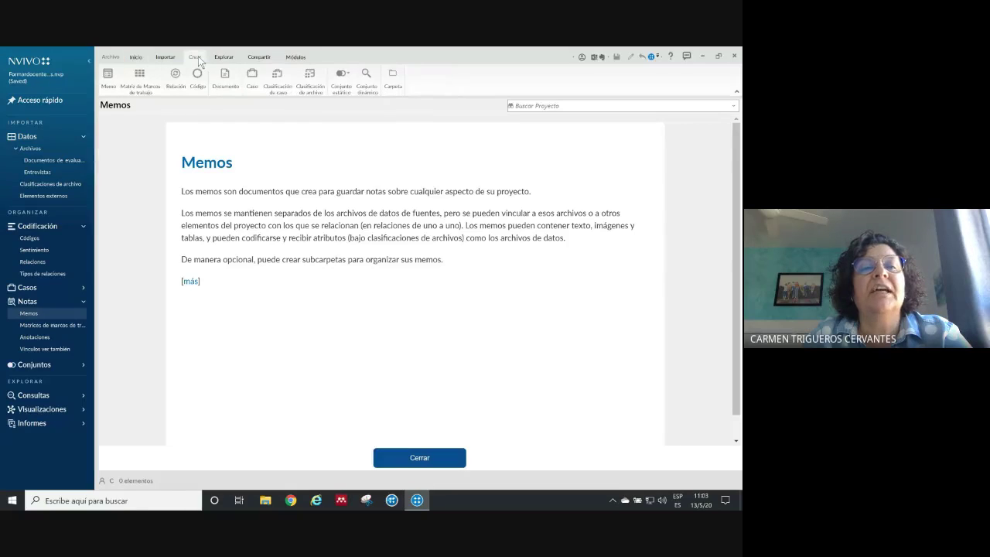
{"action": "left_click", "coordinate": [109, 77]}
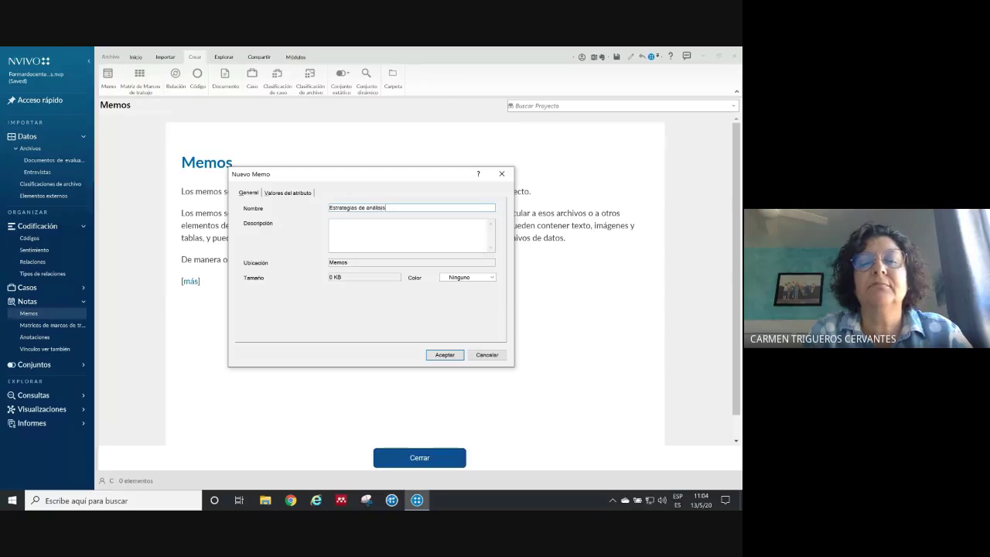
{"action": "left_click", "coordinate": [337, 230]}
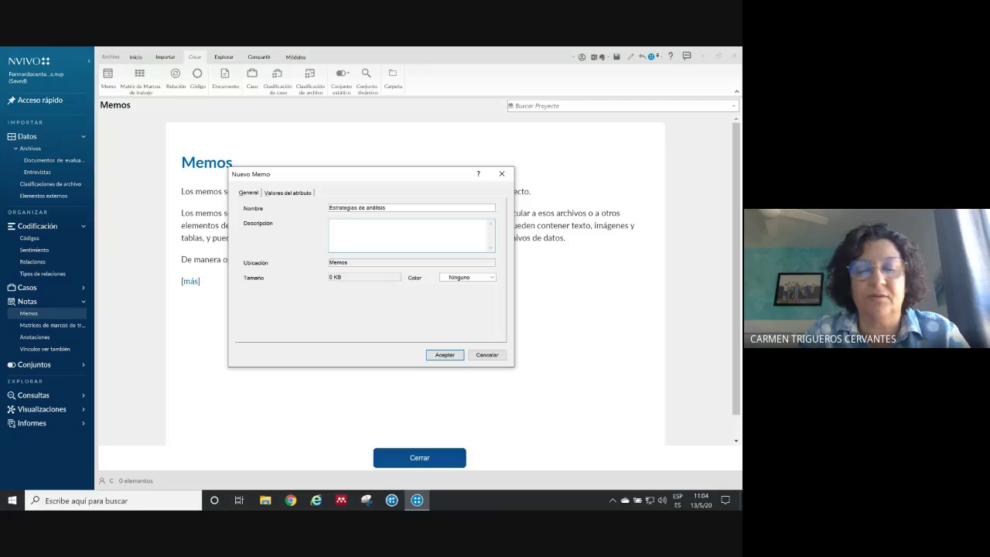
{"action": "type", "text": "13"}
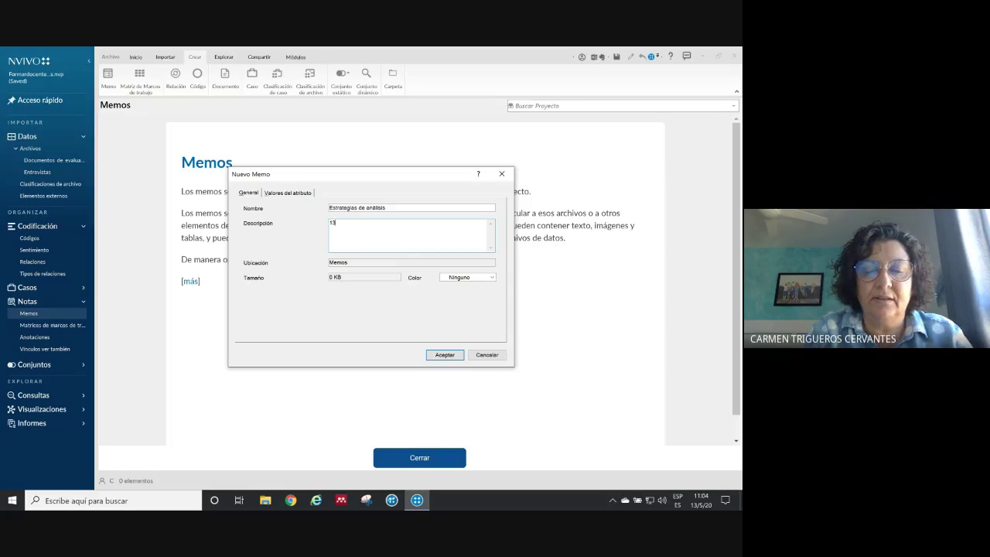
{"action": "type", "text": "/5"}
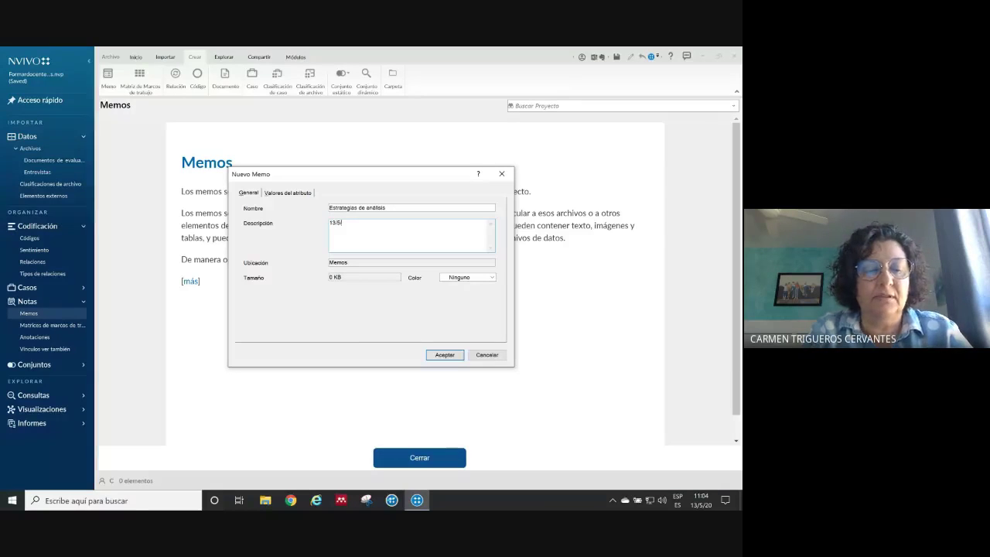
{"action": "type", "text": "/2020"}
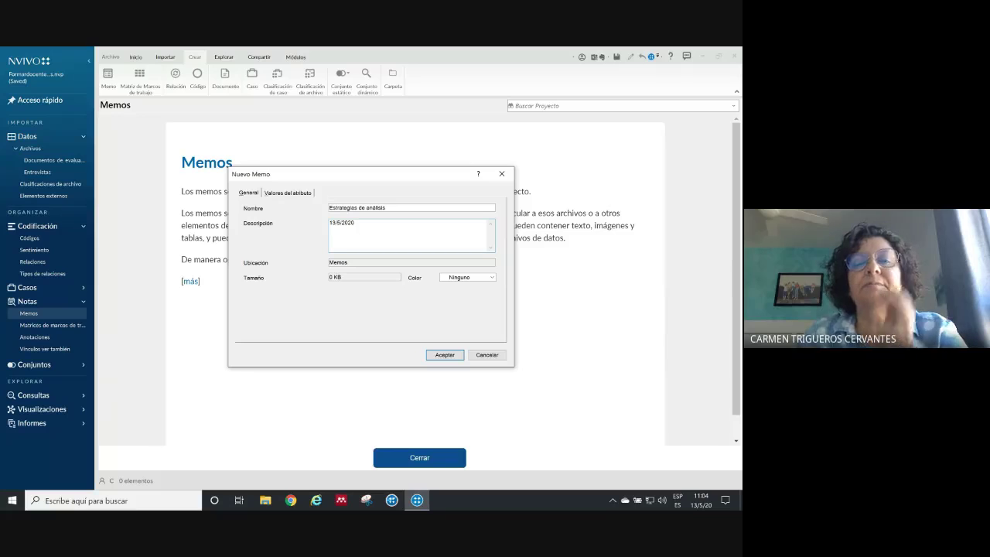
{"action": "left_click", "coordinate": [442, 354]}
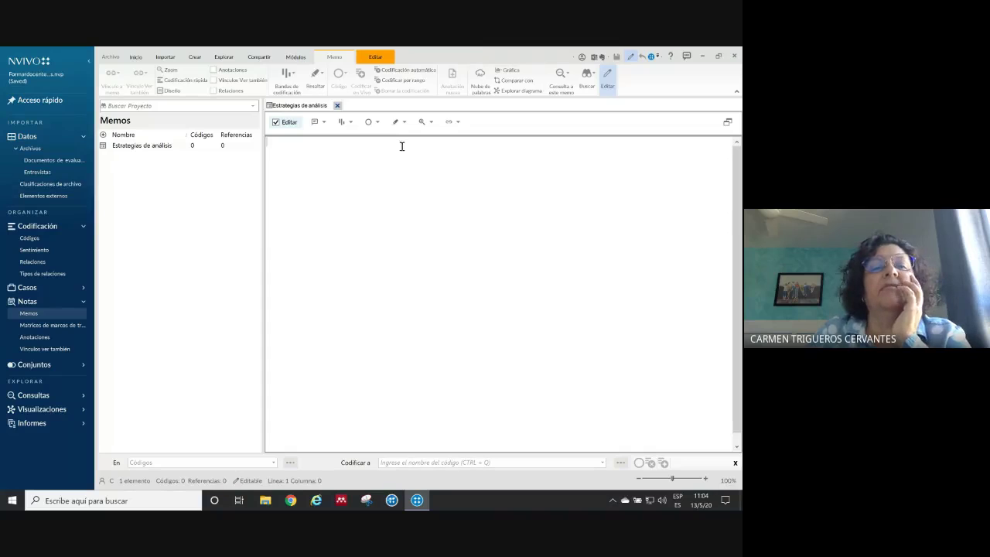
- Switch the new memo's view from Normal to Diseño de página
{"action": "left_click", "coordinate": [378, 58]}
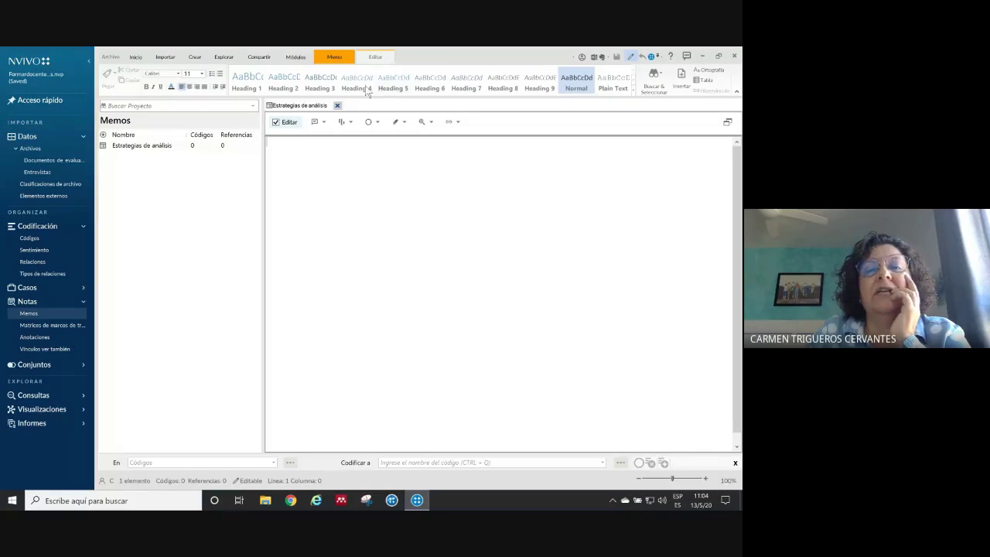
{"action": "left_click", "coordinate": [334, 58]}
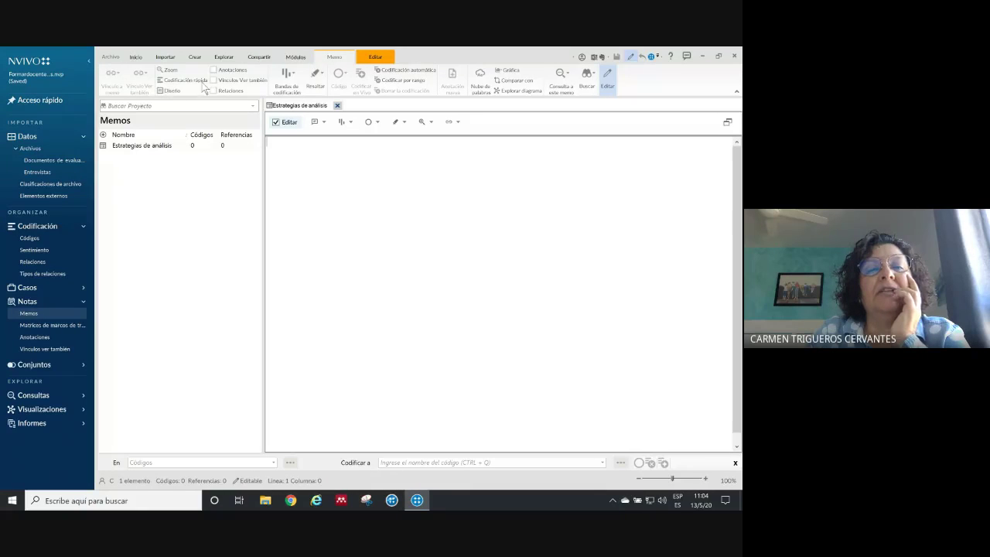
{"action": "left_click", "coordinate": [169, 91]}
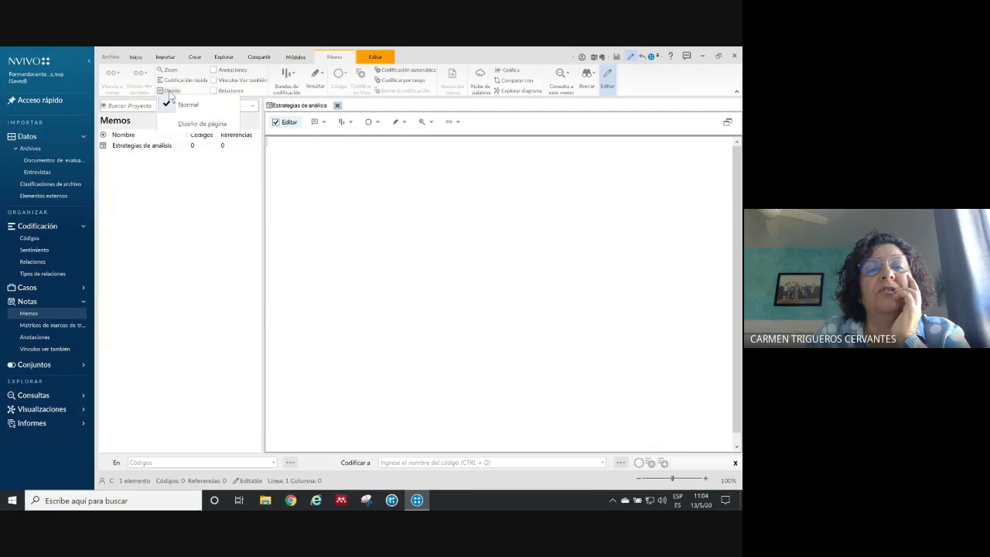
{"action": "left_click", "coordinate": [205, 125]}
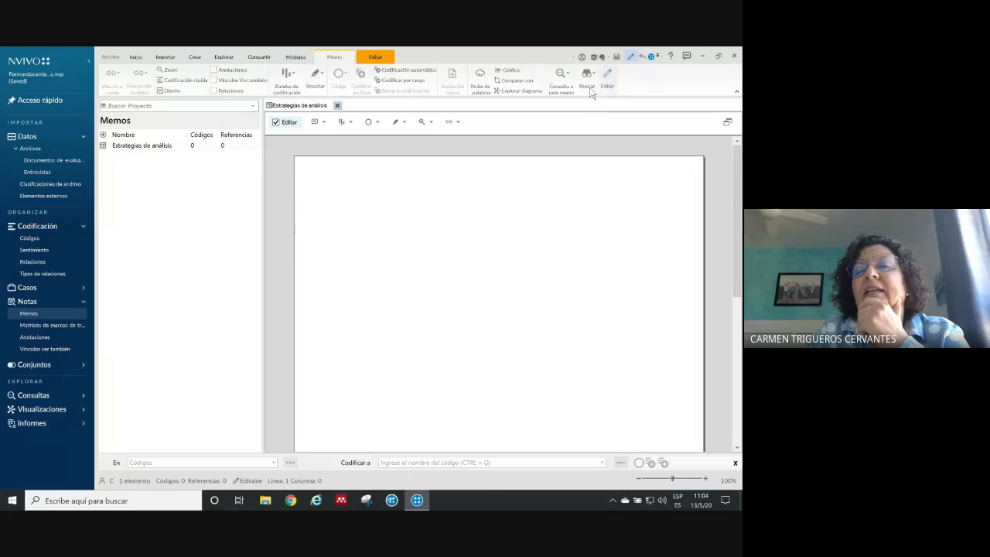
- Insert the current date and time at the start of the memo and begin a new line below
{"action": "left_click", "coordinate": [375, 57]}
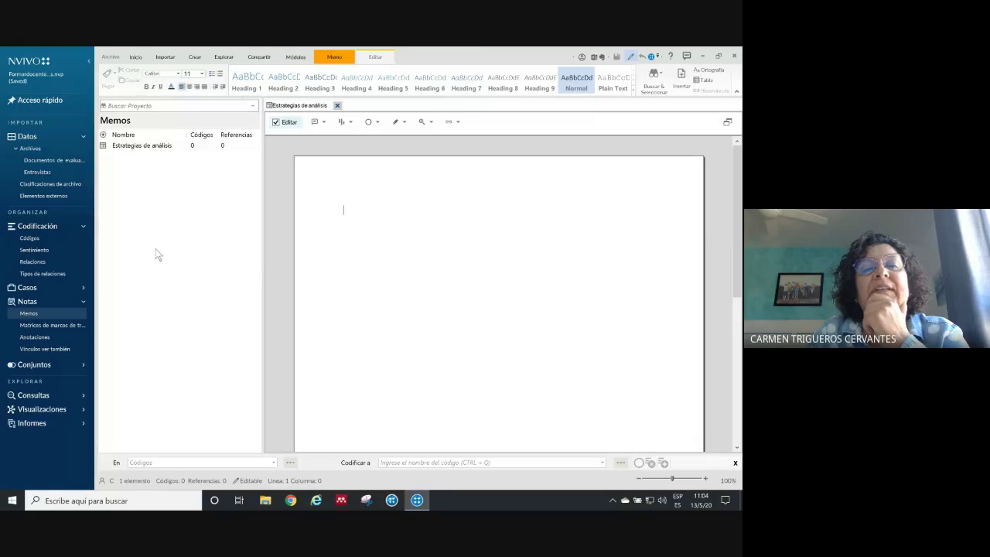
{"action": "left_click", "coordinate": [681, 78]}
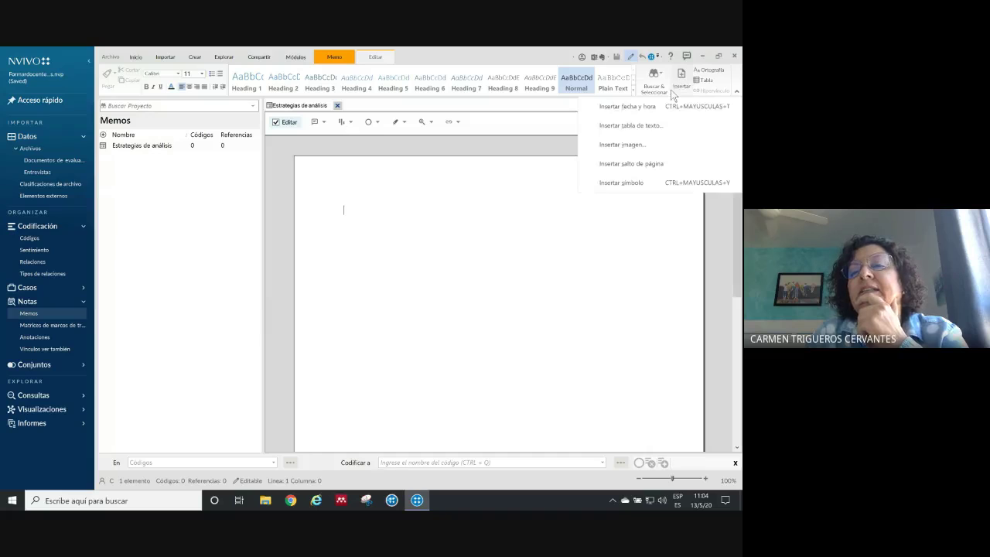
{"action": "left_click", "coordinate": [650, 108]}
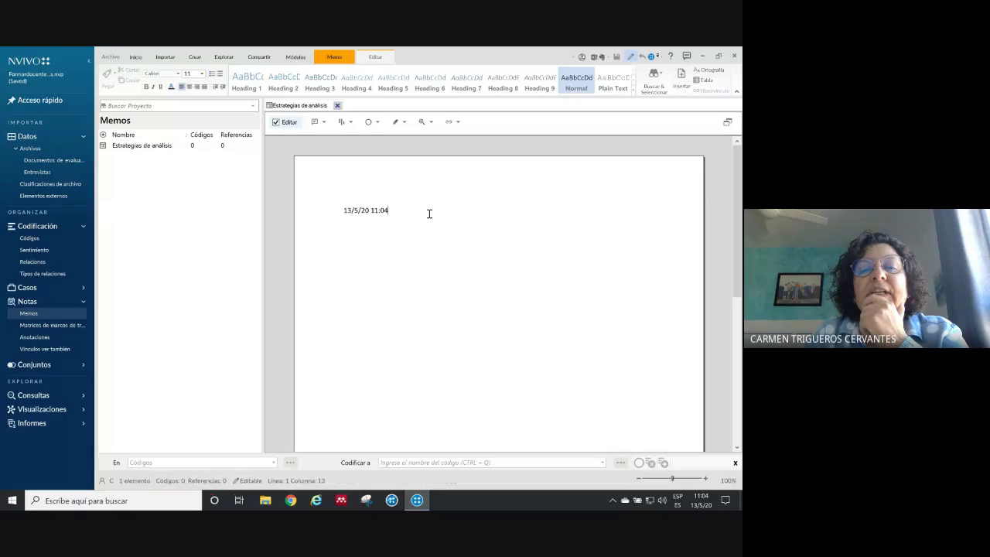
{"action": "key", "text": "Return"}
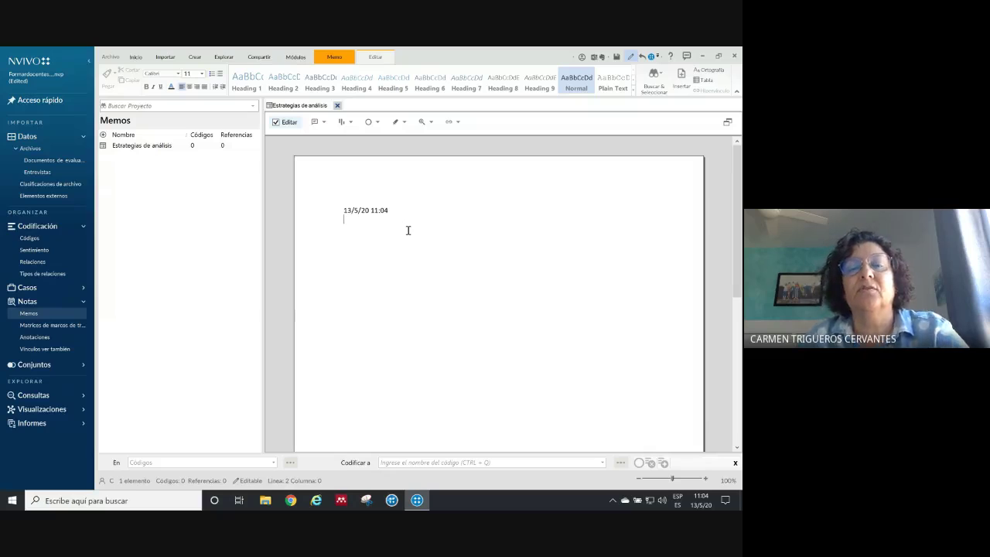
- Paste "Se trata de una investigación evaluativa, con 50 documentos de evaluación y dos entrevistas" below the date, delete the pasted date line and close the memo
{"action": "type", "text": "13/5/20 11:01  Se trata de una investigación evaluativa, con 50 documentos de evaluación y dos entrevistas"}
{"action": "left_click_drag", "start_coordinate": [389, 220], "coordinate": [323, 217]}
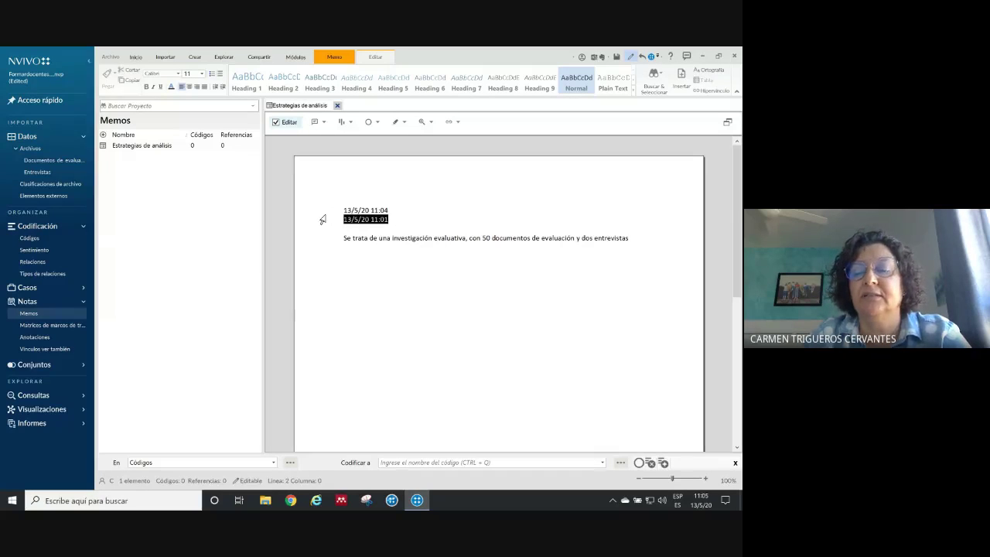
{"action": "key", "text": "Delete"}
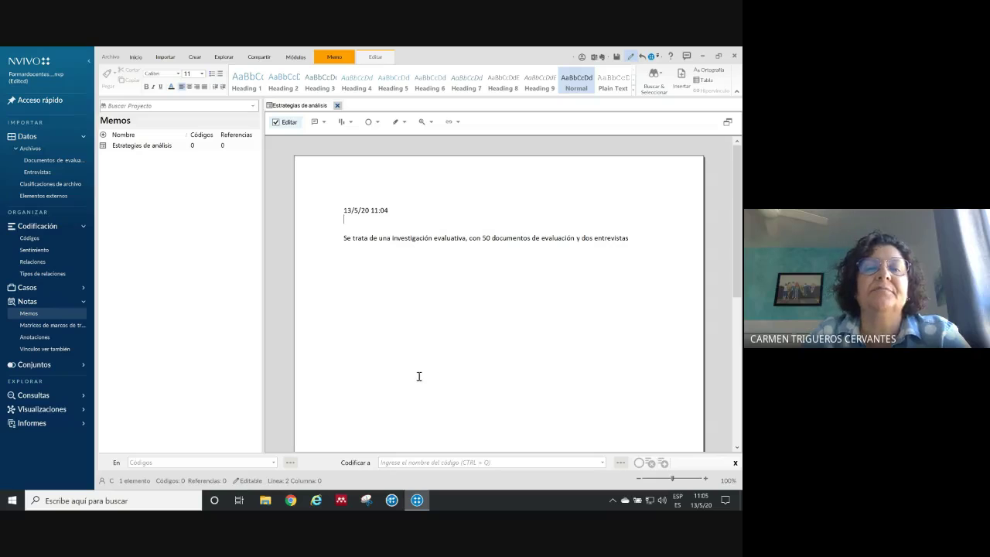
{"action": "left_click", "coordinate": [337, 105]}
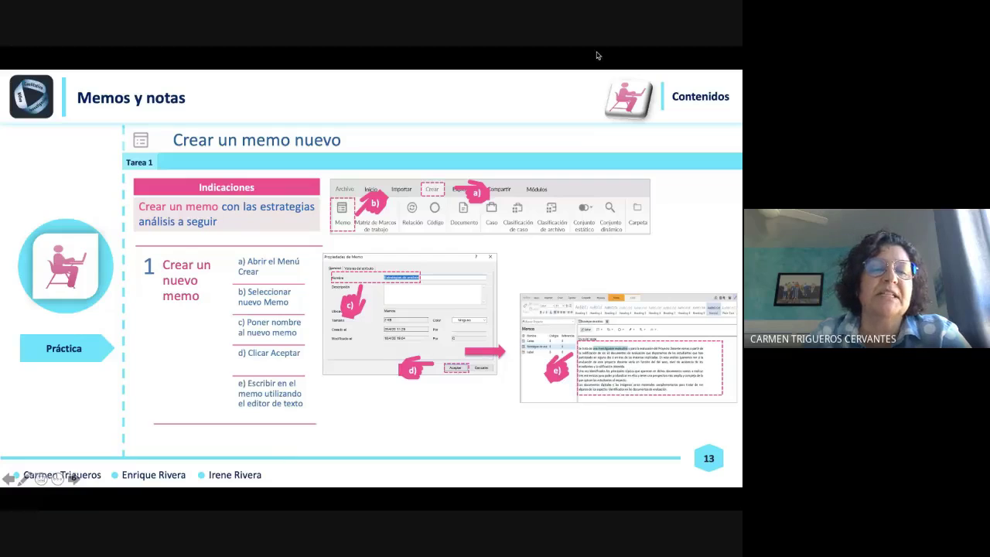
{"action": "left_click", "coordinate": [74, 479]}
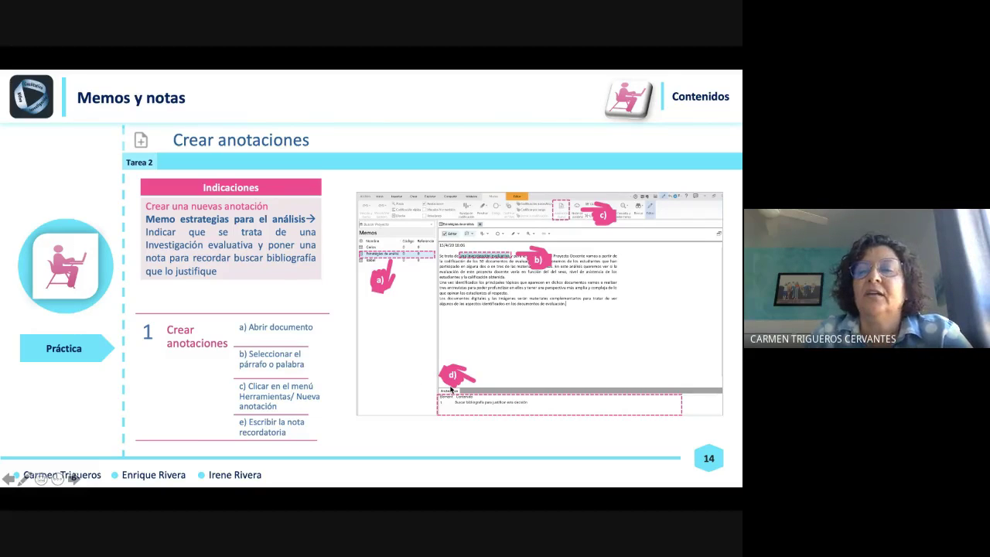
- Return to NVivo, reopen the memo "Estrategias de análisis" and add a new annotation to the words "investigación evaluativa,"
{"action": "key", "text": "alt+Tab"}
{"action": "key", "text": "alt+Tab"}
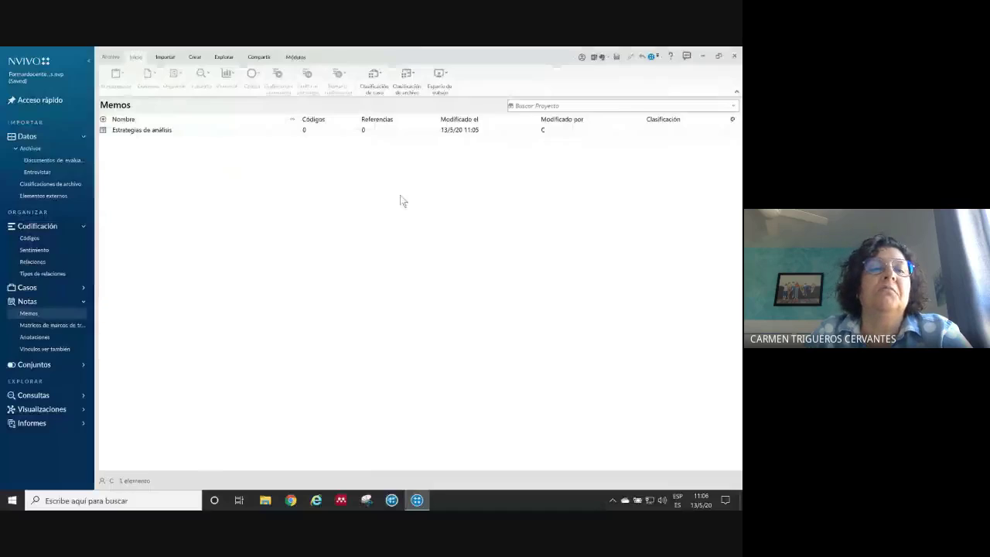
{"action": "double_click", "coordinate": [142, 132]}
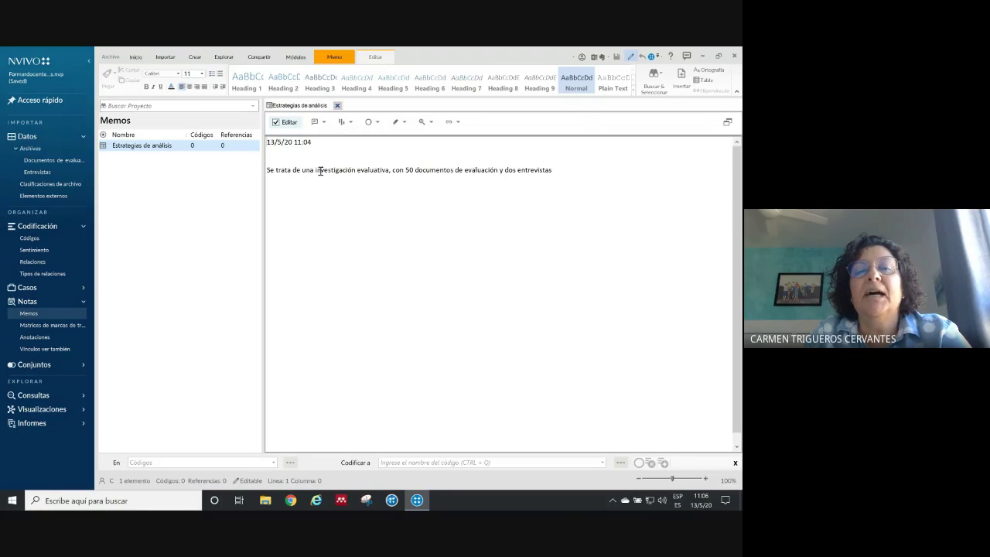
{"action": "left_click_drag", "start_coordinate": [315, 169], "coordinate": [390, 170]}
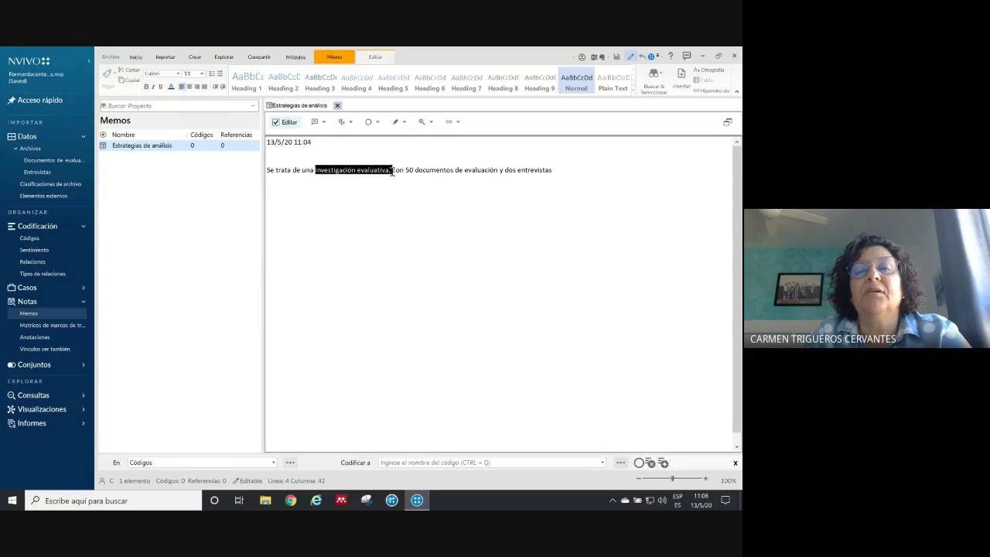
{"action": "left_click", "coordinate": [337, 58]}
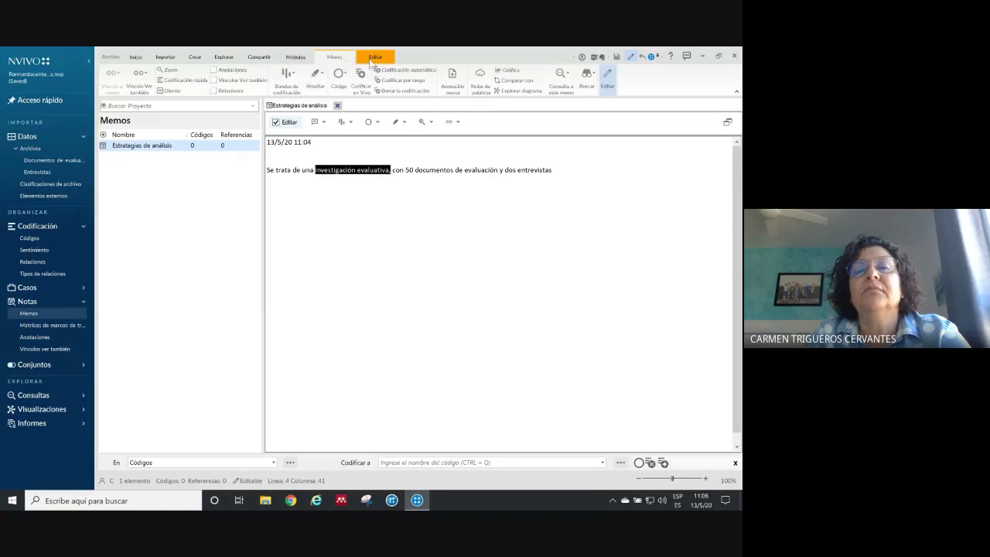
{"action": "scroll", "coordinate": [343, 58], "scroll_direction": "down", "scroll_amount": 1}
{"action": "scroll", "coordinate": [344, 62], "scroll_direction": "up", "scroll_amount": 1}
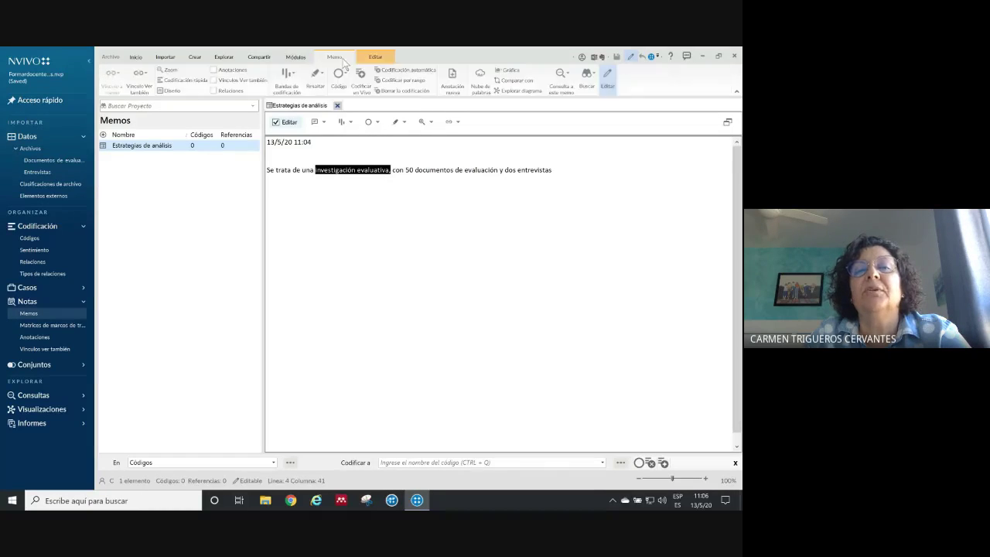
{"action": "left_click", "coordinate": [455, 86]}
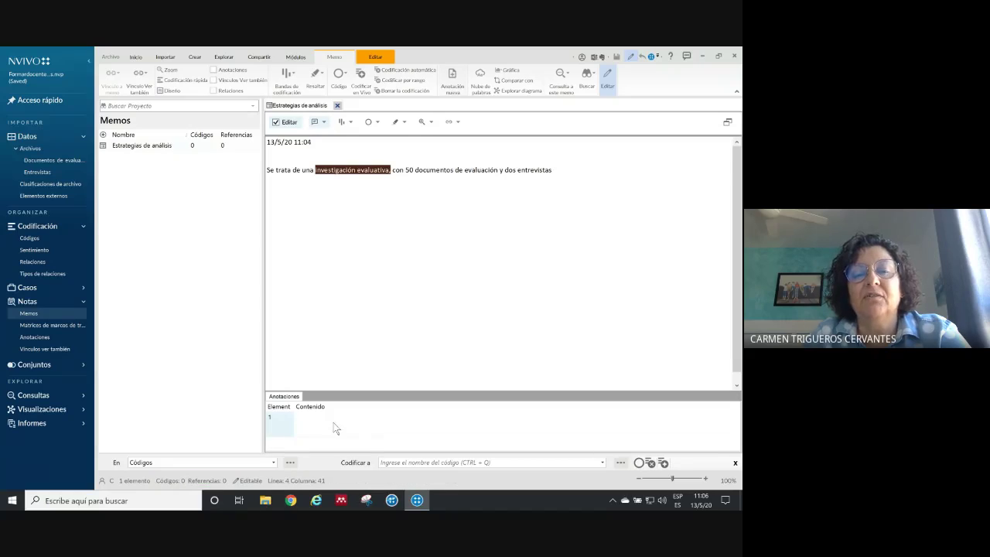
- Write "Buscar bibliografía para justificar" as the annotation's content and select that text
{"action": "left_click", "coordinate": [330, 417]}
{"action": "type", "text": "Bu"}
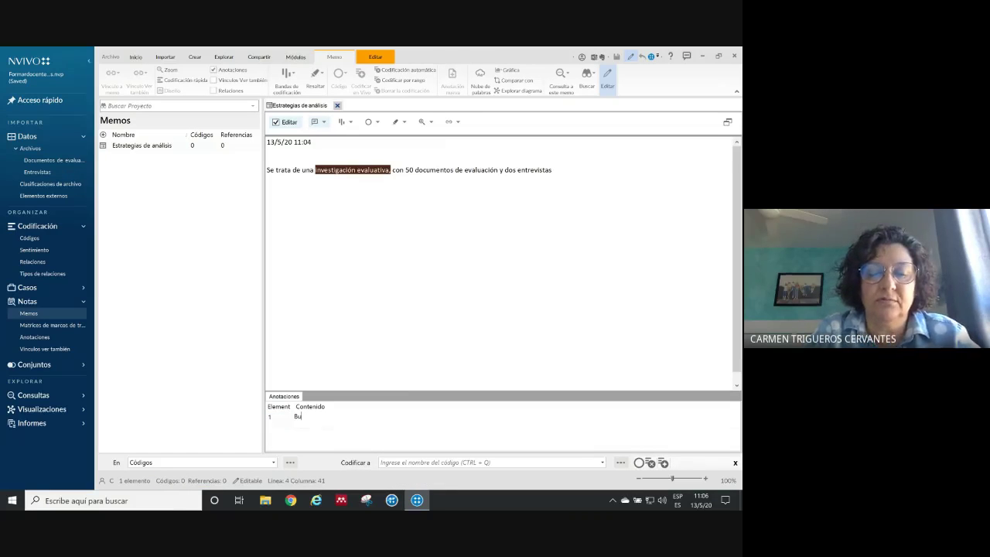
{"action": "type", "text": "scar bib"}
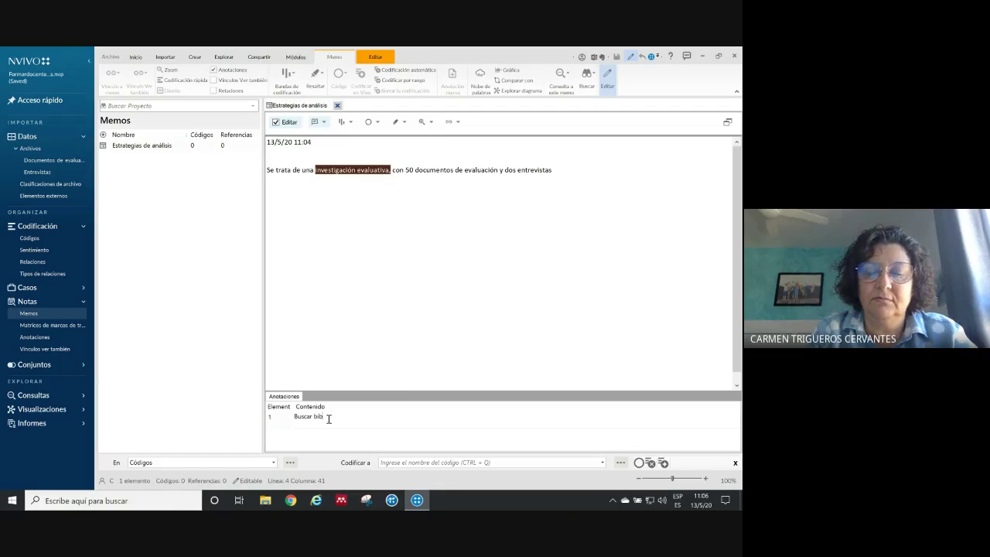
{"action": "type", "text": "liograf"}
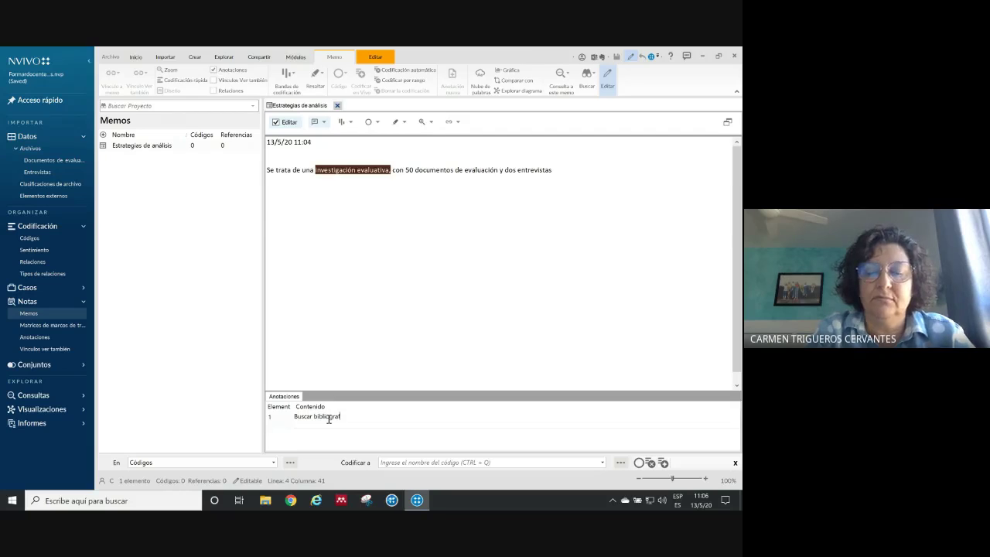
{"action": "type", "text": "ía"}
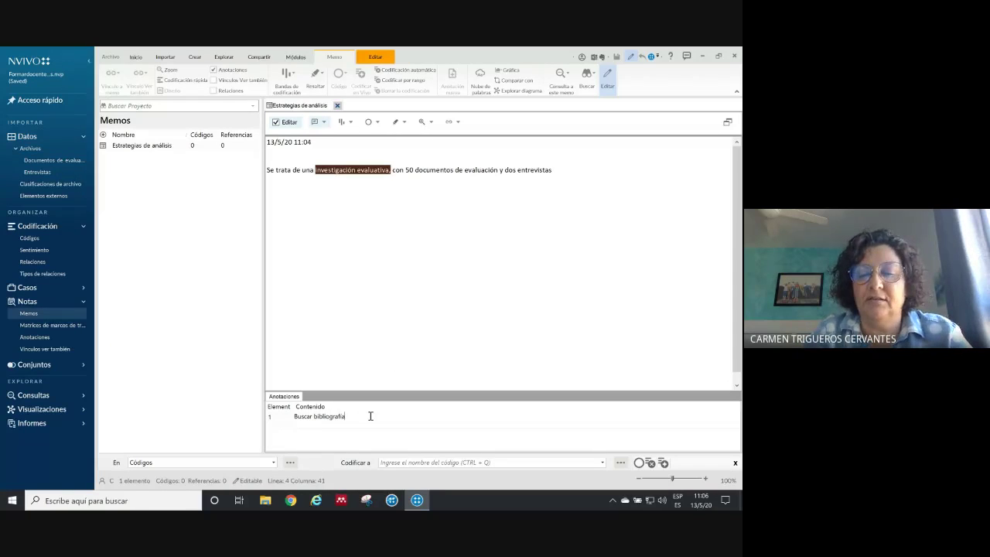
{"action": "type", "text": " para jus"}
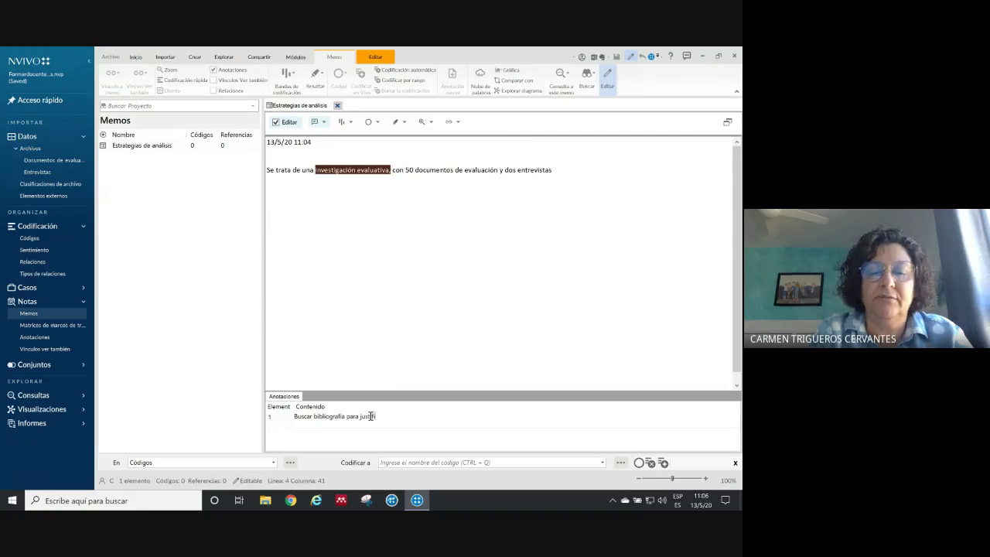
{"action": "type", "text": "tificar"}
{"action": "left_click_drag", "start_coordinate": [384, 416], "coordinate": [277, 414]}
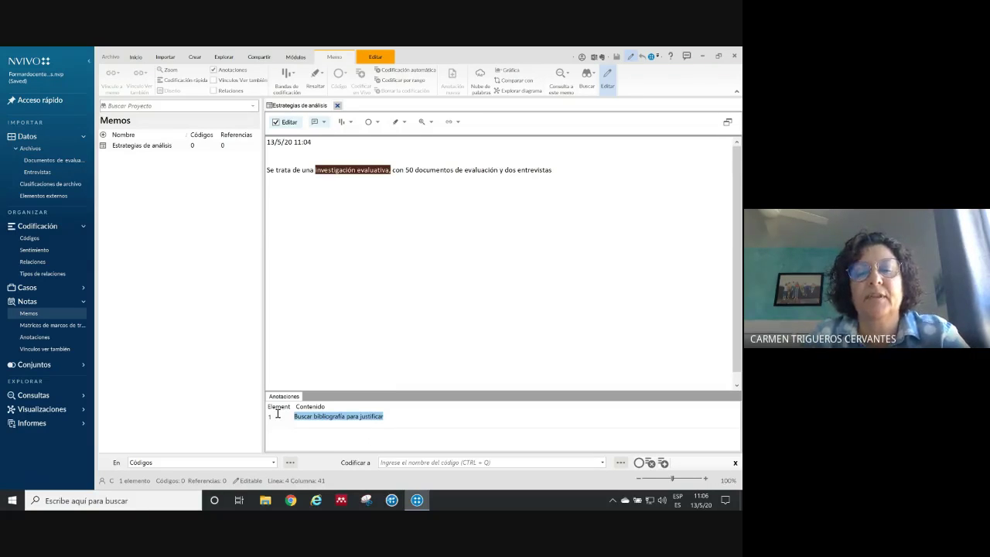
- Hide the annotations in the memo and display the project's list of annotations
{"action": "right_click", "coordinate": [277, 414]}
{"action": "left_click", "coordinate": [517, 296]}
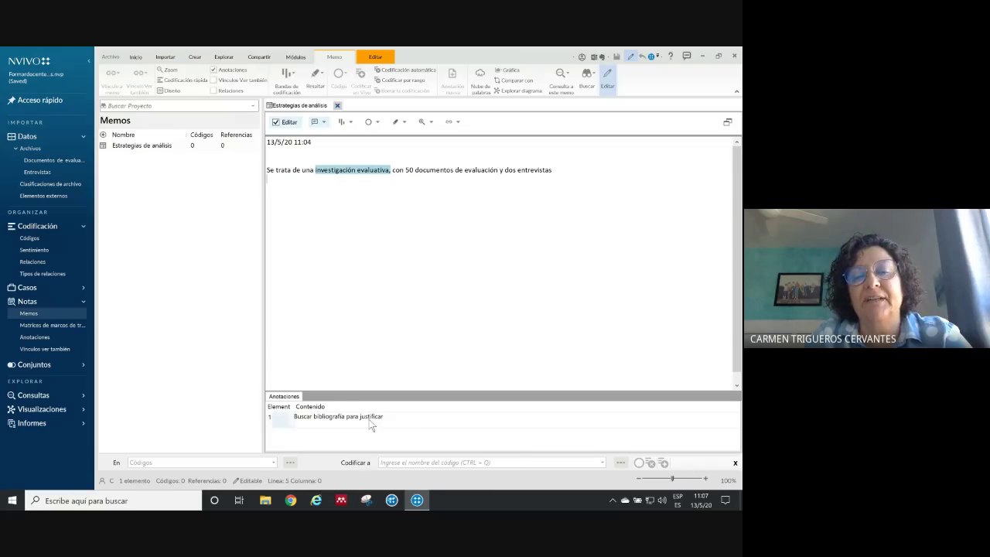
{"action": "left_click", "coordinate": [214, 70]}
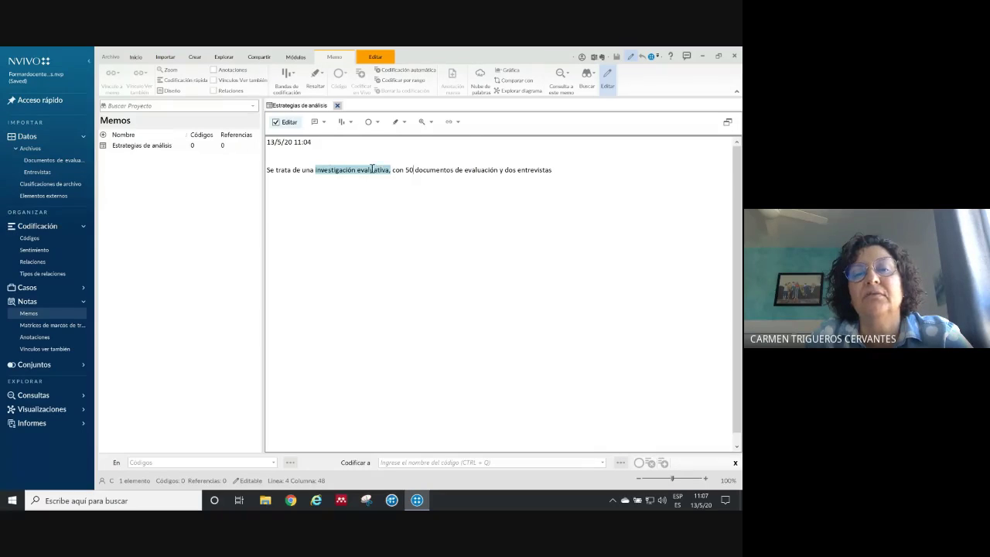
{"action": "left_click", "coordinate": [35, 338]}
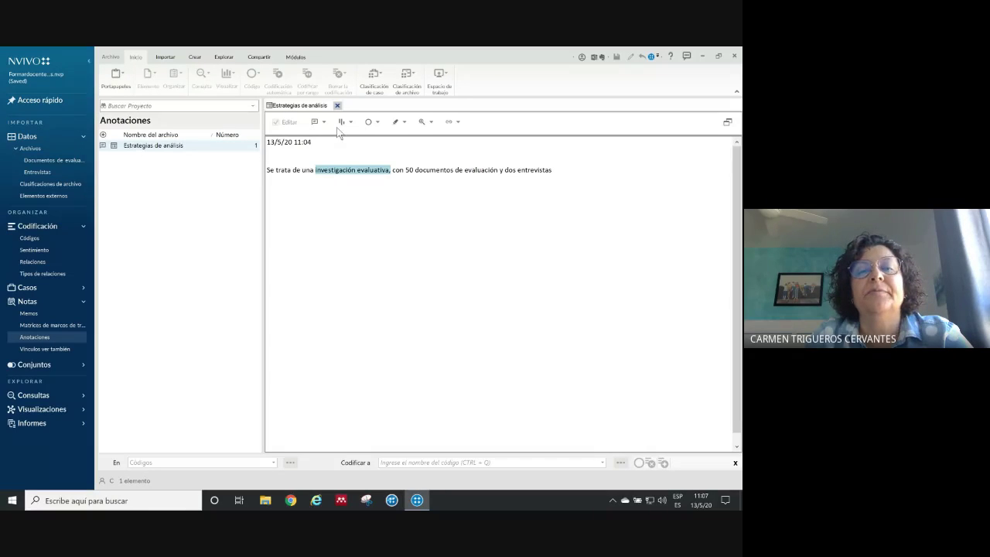
- Delete the annotation attached to the words "investigación evaluativa," in the memo "Estrategias de análisis"
{"action": "left_click", "coordinate": [554, 169]}
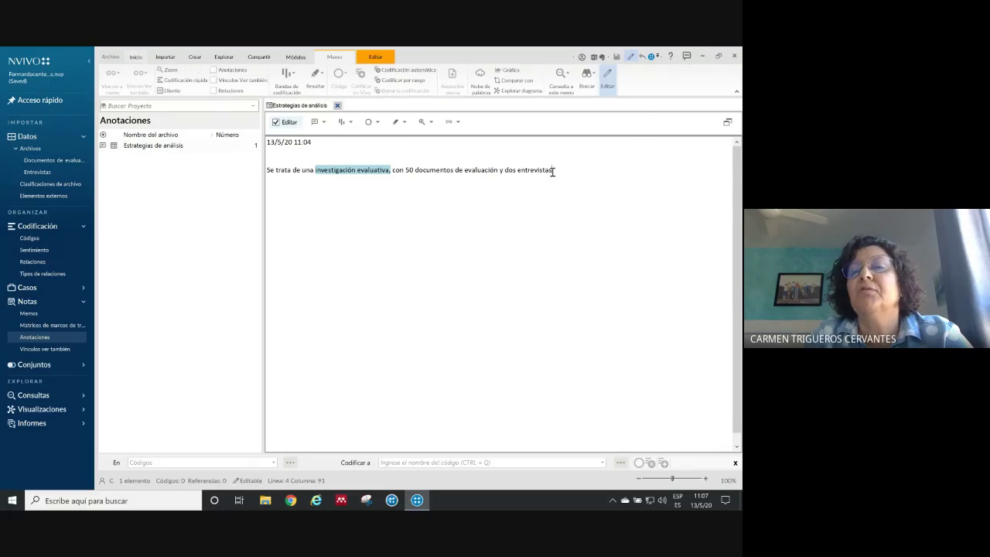
{"action": "key", "text": "Return"}
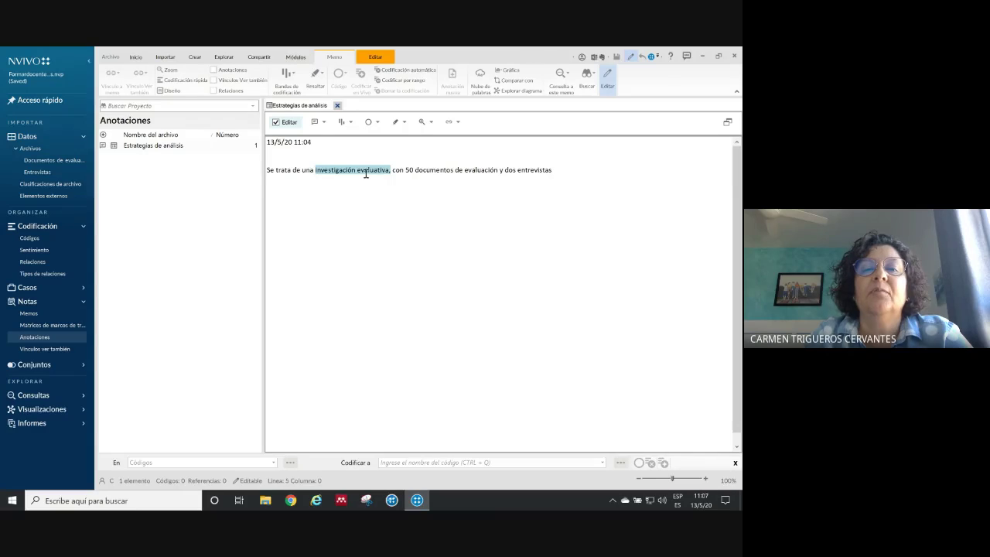
{"action": "left_click", "coordinate": [315, 170]}
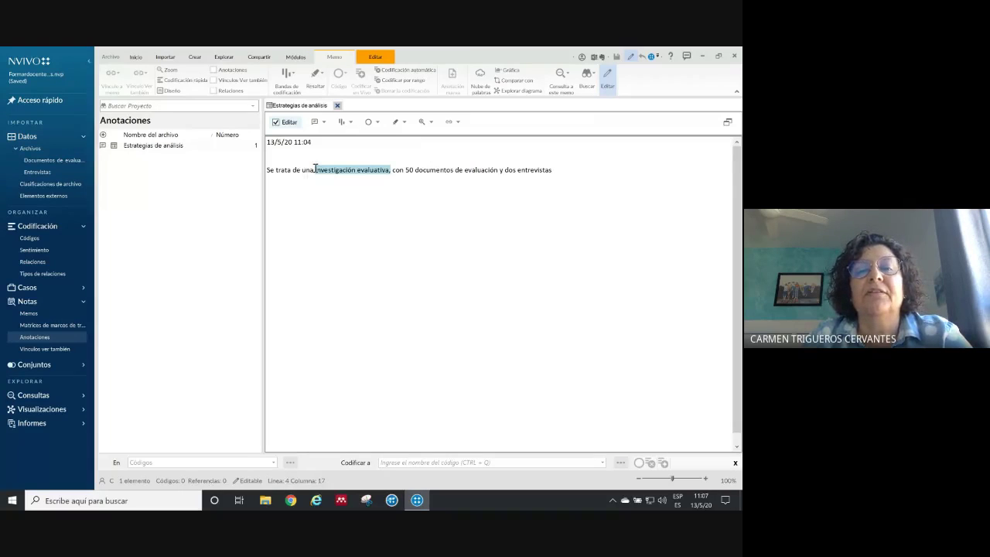
{"action": "left_click_drag", "start_coordinate": [315, 170], "coordinate": [391, 170]}
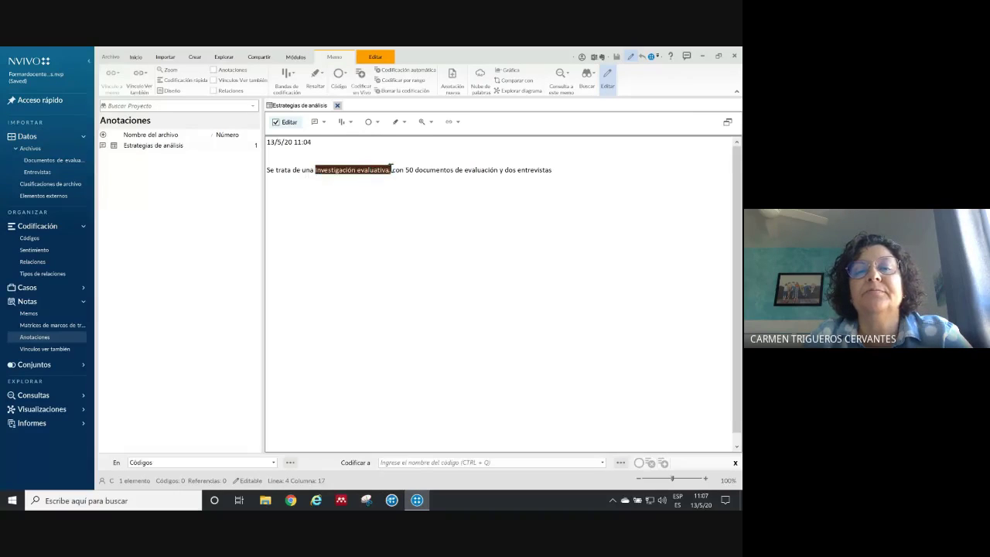
{"action": "right_click", "coordinate": [368, 172]}
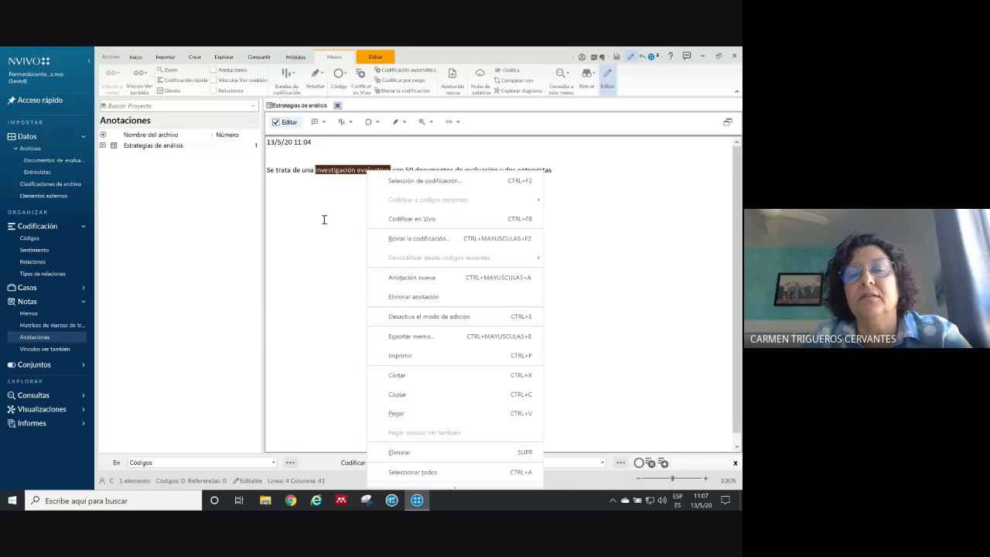
{"action": "left_click", "coordinate": [406, 298]}
{"action": "left_click", "coordinate": [402, 309]}
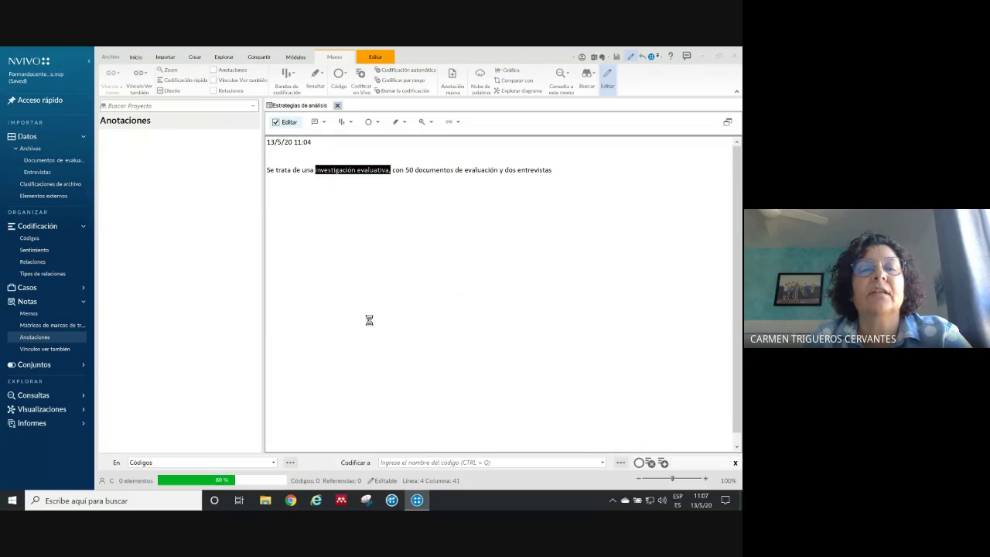
- Close the memo, reopen "Estrategias de análisis" from the project's memos and enable editing
{"action": "left_click", "coordinate": [337, 105]}
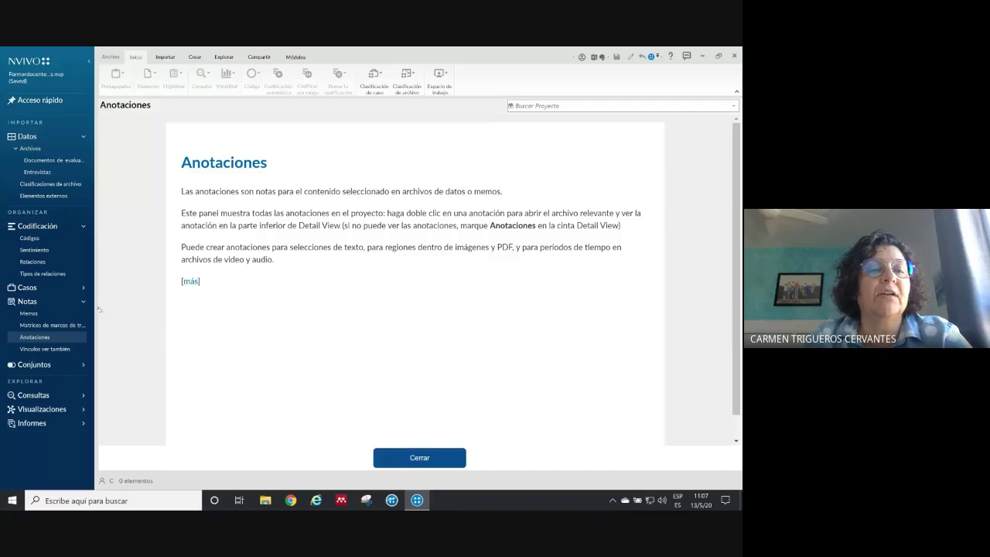
{"action": "left_click", "coordinate": [419, 457]}
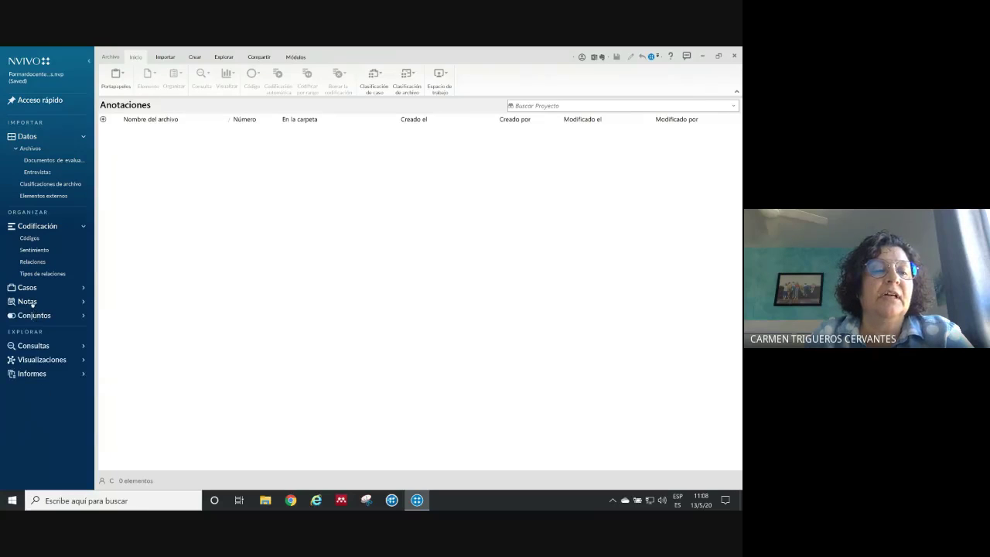
{"action": "left_click", "coordinate": [30, 312]}
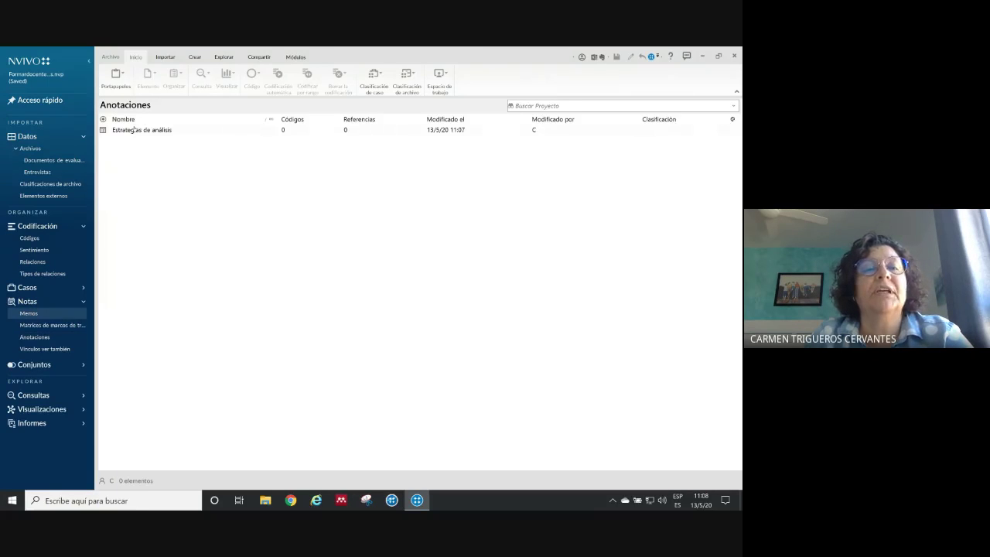
{"action": "left_click", "coordinate": [146, 132]}
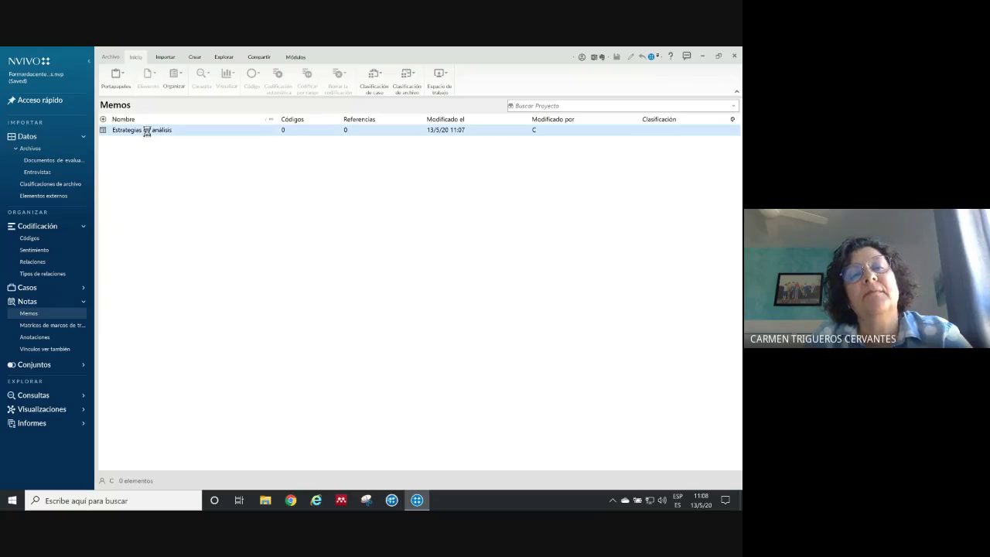
{"action": "double_click", "coordinate": [142, 132]}
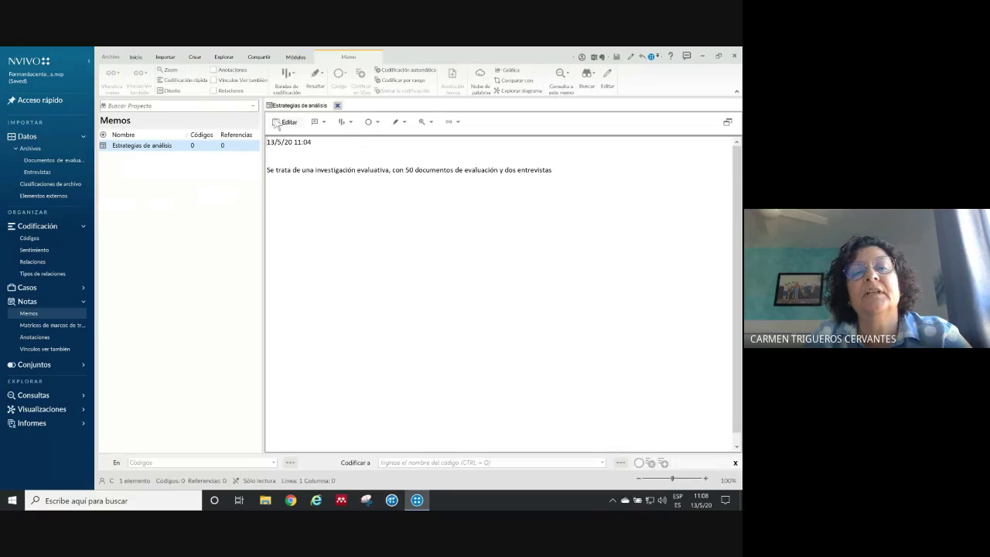
{"action": "left_click", "coordinate": [276, 123]}
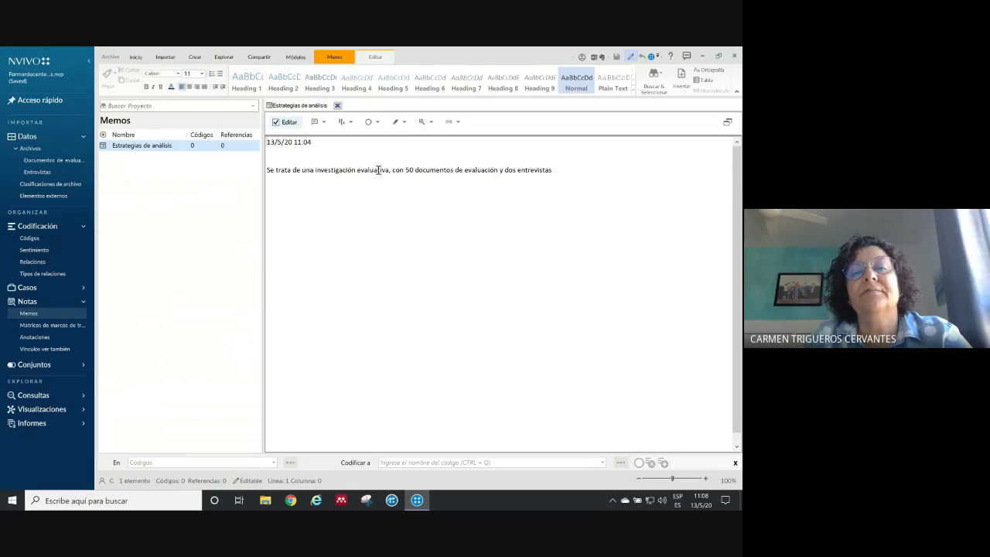
- Add a new annotation reading "Buscar bibliografía para justificar" to the words "investigación evaluativa" and hide the annotations
{"action": "left_click_drag", "start_coordinate": [315, 170], "coordinate": [389, 171]}
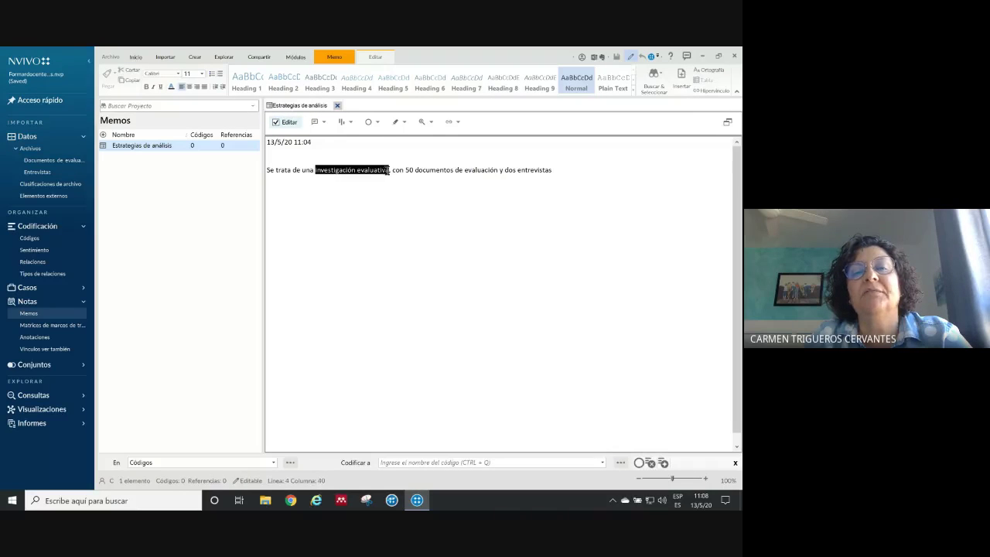
{"action": "left_click", "coordinate": [348, 61]}
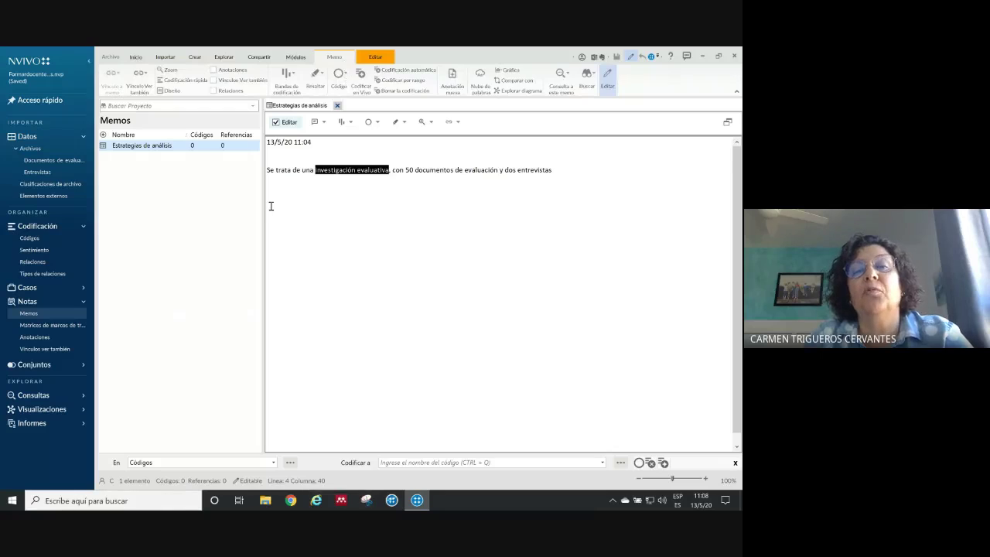
{"action": "right_click", "coordinate": [354, 172]}
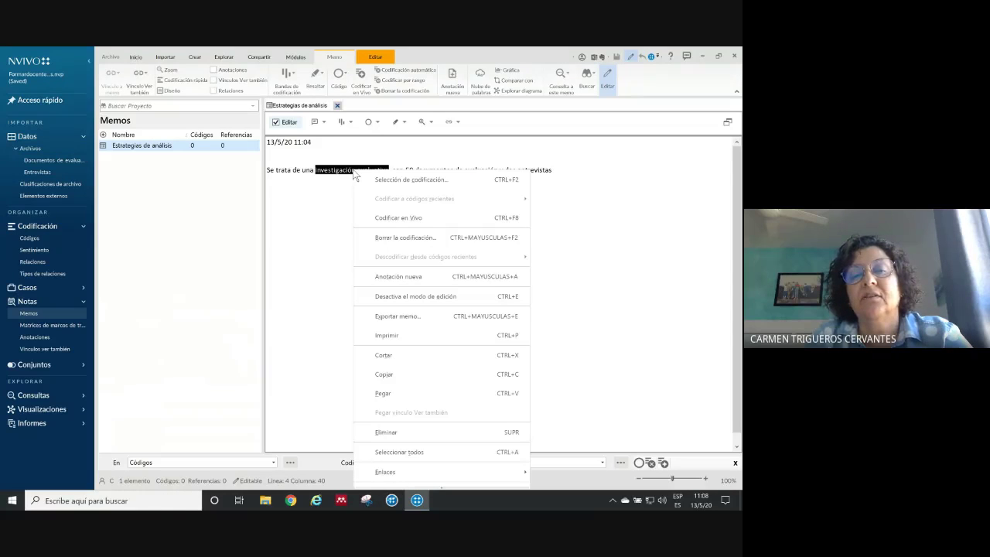
{"action": "left_click", "coordinate": [379, 277]}
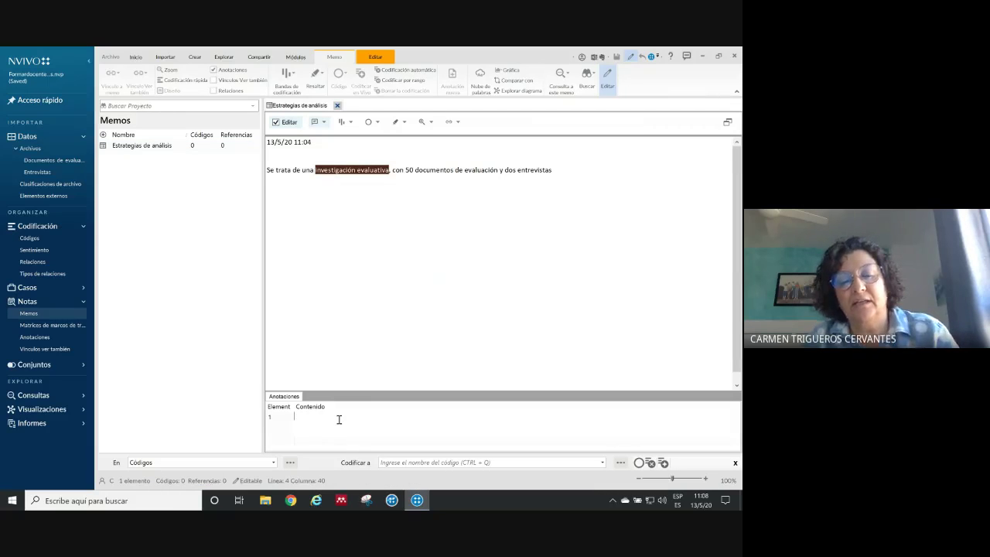
{"action": "type", "text": "Buscar bibliografía para justificar"}
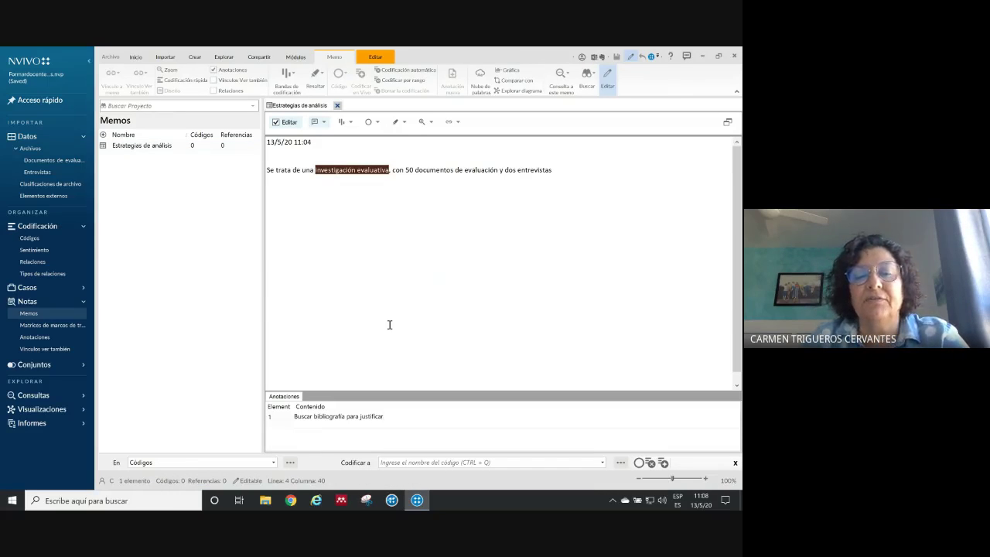
{"action": "left_click", "coordinate": [438, 169]}
{"action": "left_click", "coordinate": [214, 70]}
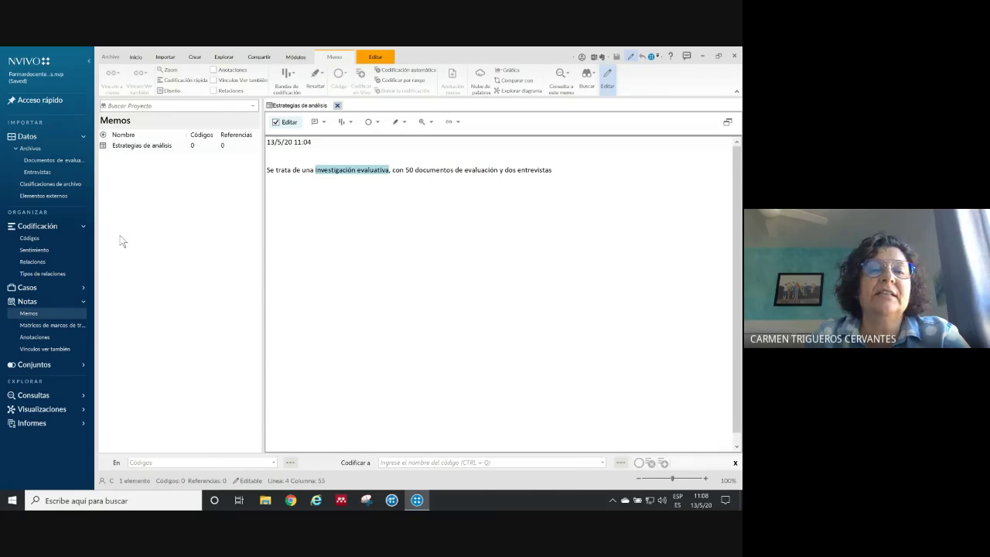
- Switch to the presentation to review the "Crear anotaciones" task, return to NVivo and close the memo
{"action": "key", "text": "alt+Tab"}
{"action": "key", "text": "alt+Tab"}
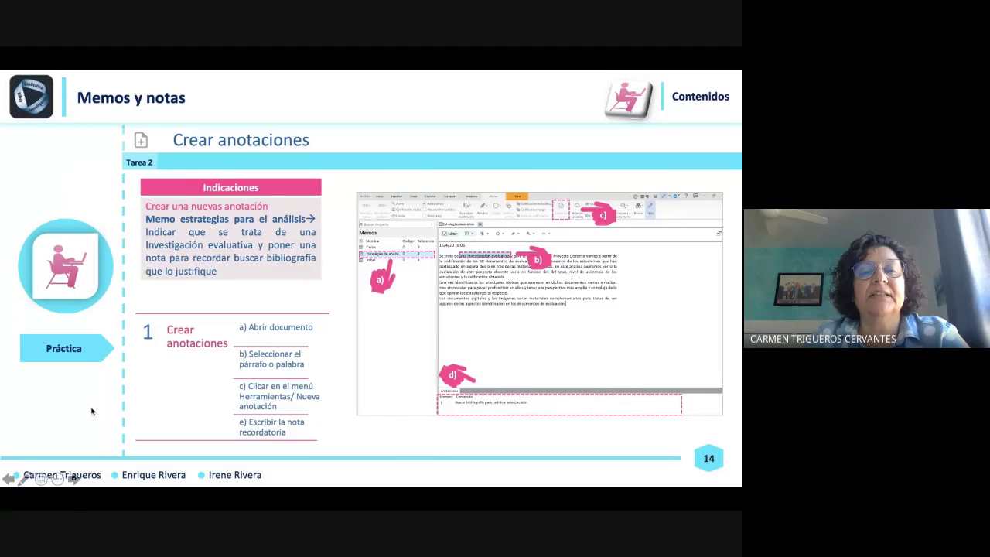
{"action": "key", "text": "Right"}
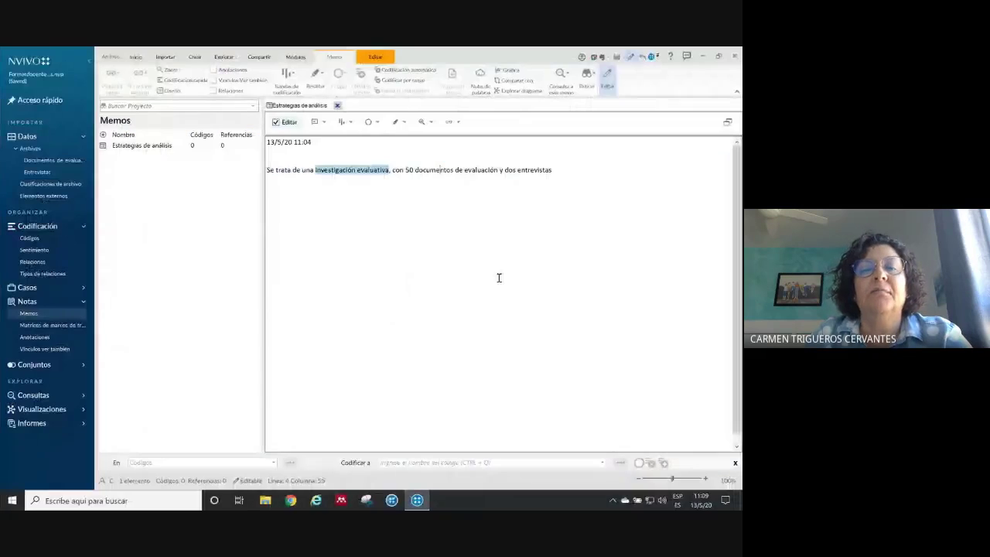
{"action": "left_click", "coordinate": [338, 106]}
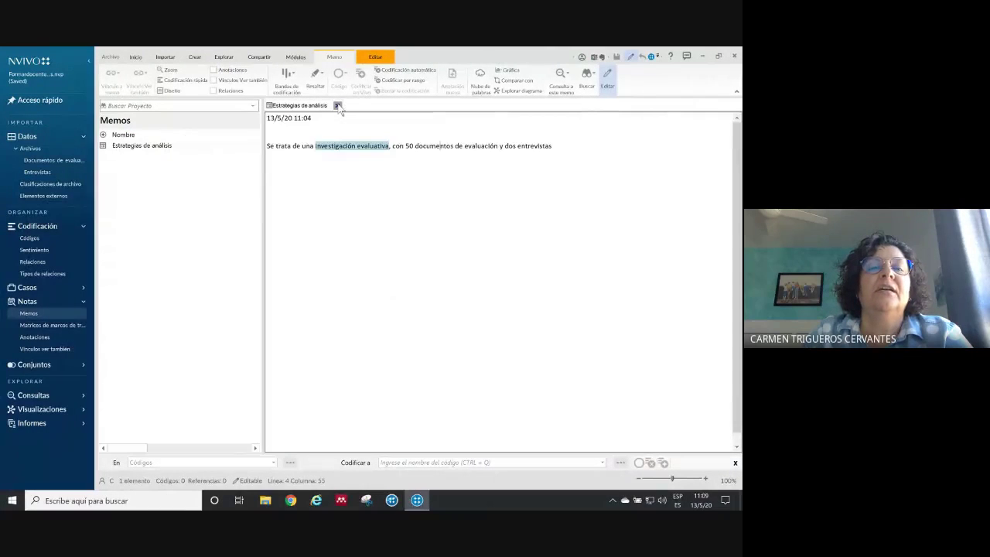
- Link the second interview in "Entrevistas" to a new memo named with the interviewee's first name and close that memo
{"action": "left_click", "coordinate": [37, 174]}
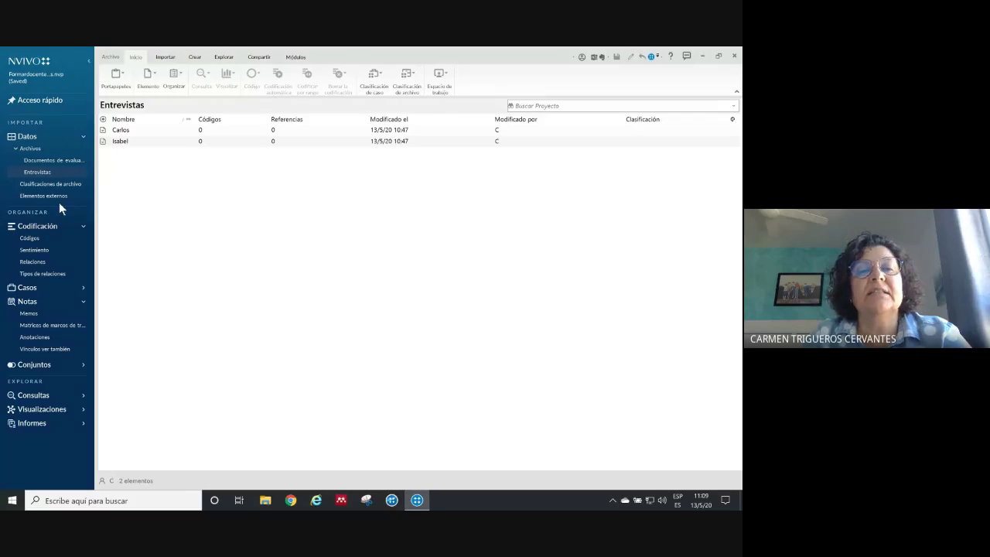
{"action": "left_click", "coordinate": [121, 143]}
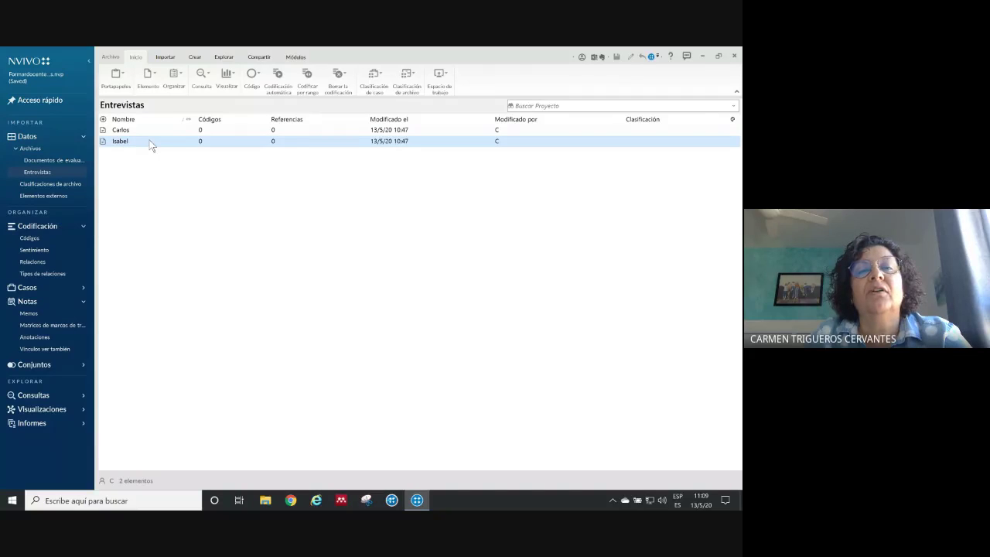
{"action": "right_click", "coordinate": [151, 147]}
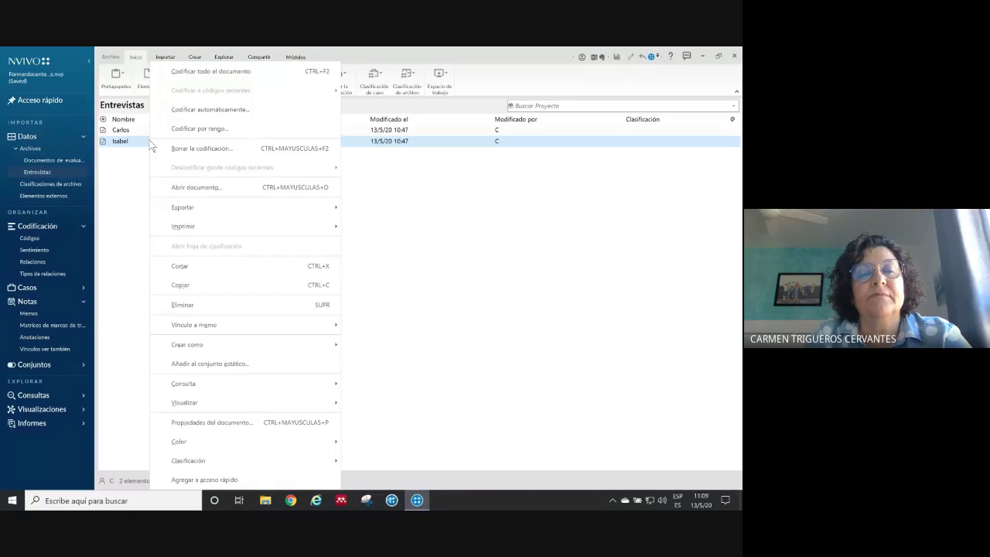
{"action": "mouse_move", "coordinate": [195, 325]}
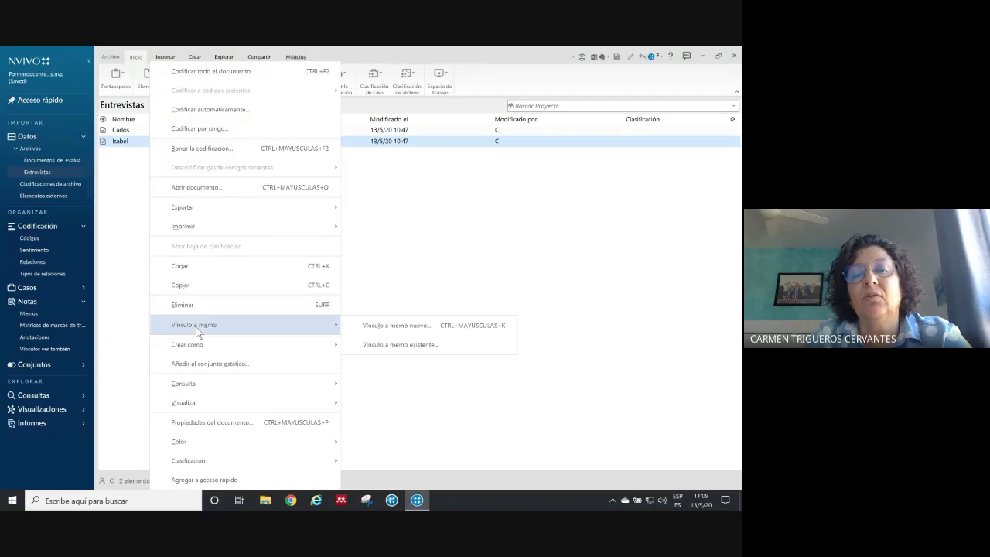
{"action": "left_click", "coordinate": [397, 327]}
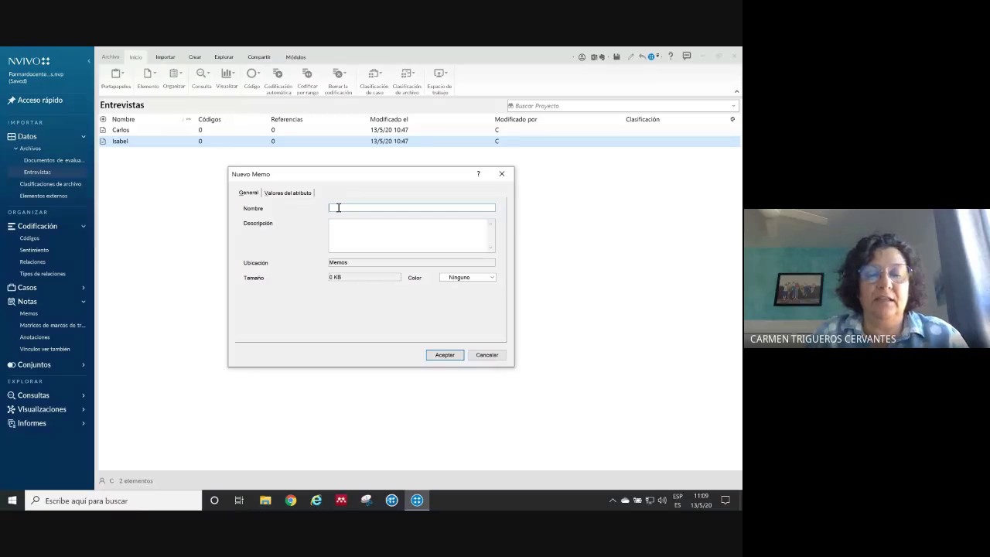
{"action": "type", "text": "Isabel"}
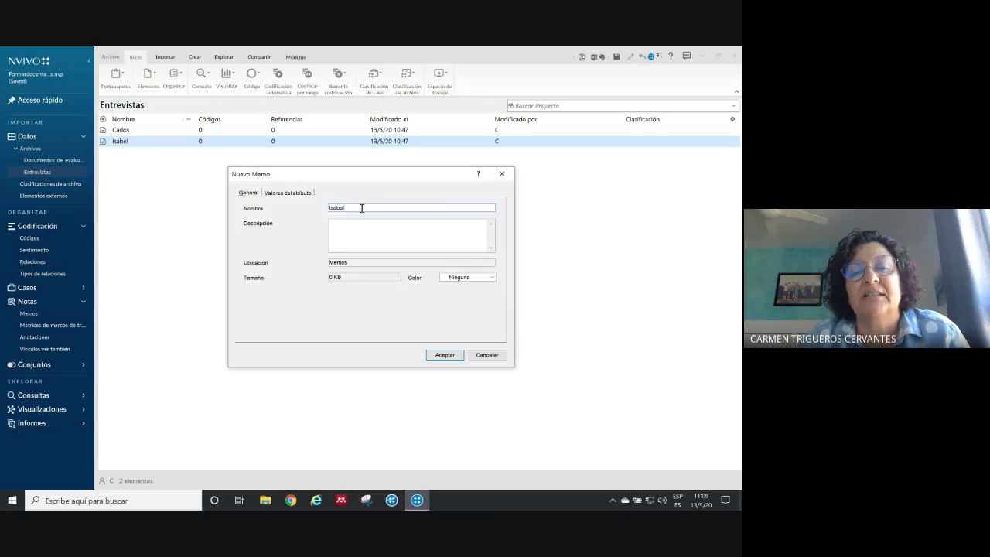
{"action": "left_click", "coordinate": [445, 355]}
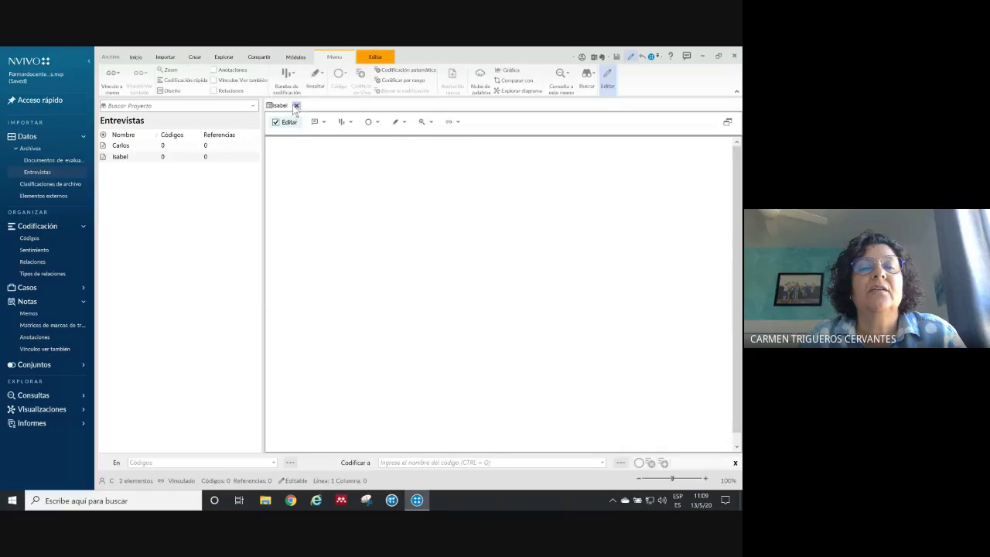
{"action": "left_click", "coordinate": [296, 106]}
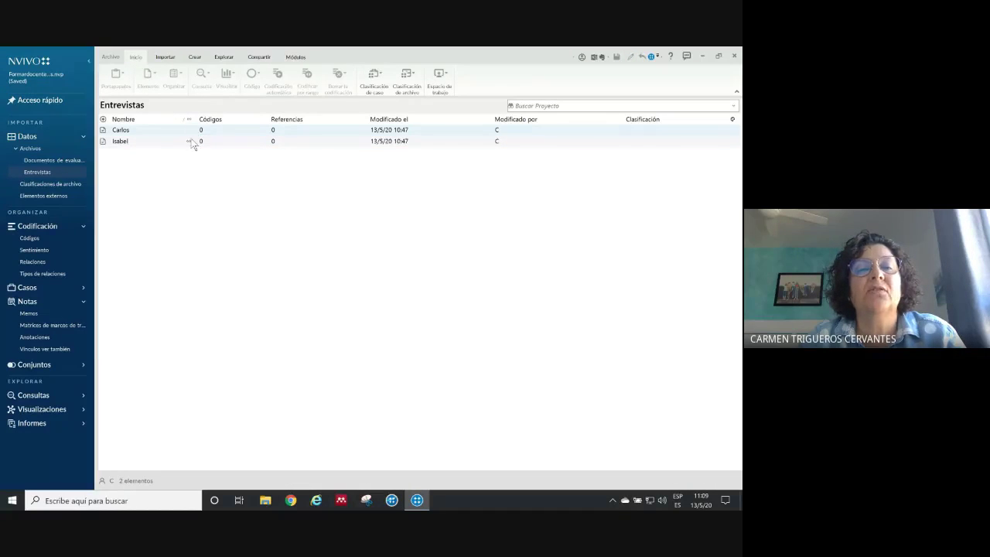
- Open the interviewee's linked memo from the project's memos and select the matching interview in "Entrevistas"
{"action": "left_click", "coordinate": [29, 314]}
{"action": "left_click", "coordinate": [173, 146]}
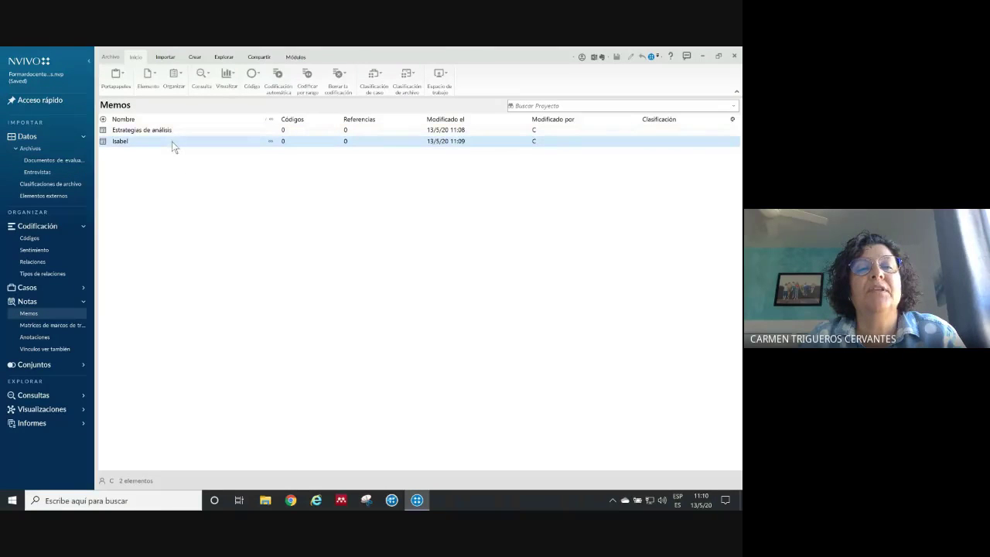
{"action": "double_click", "coordinate": [172, 142]}
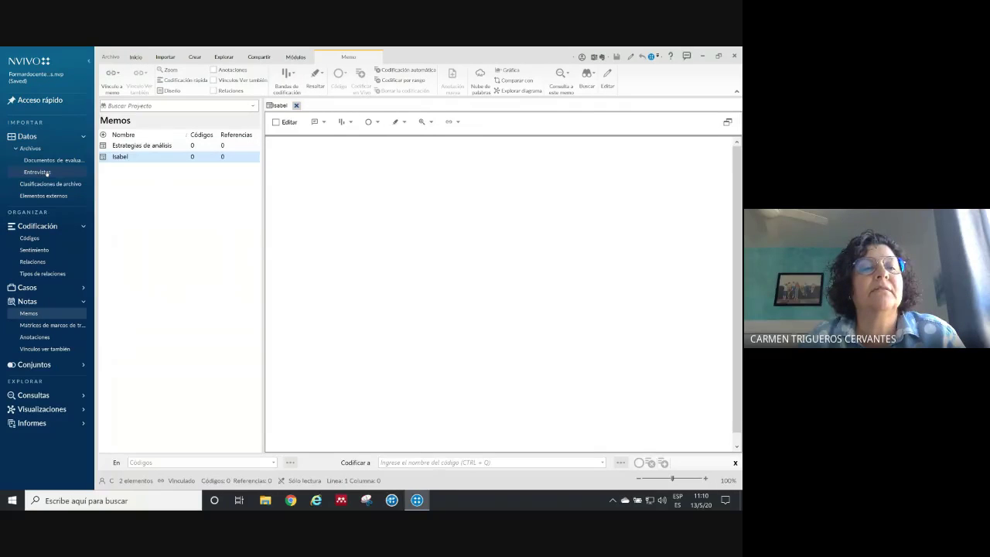
{"action": "left_click", "coordinate": [37, 171]}
{"action": "left_click", "coordinate": [117, 157]}
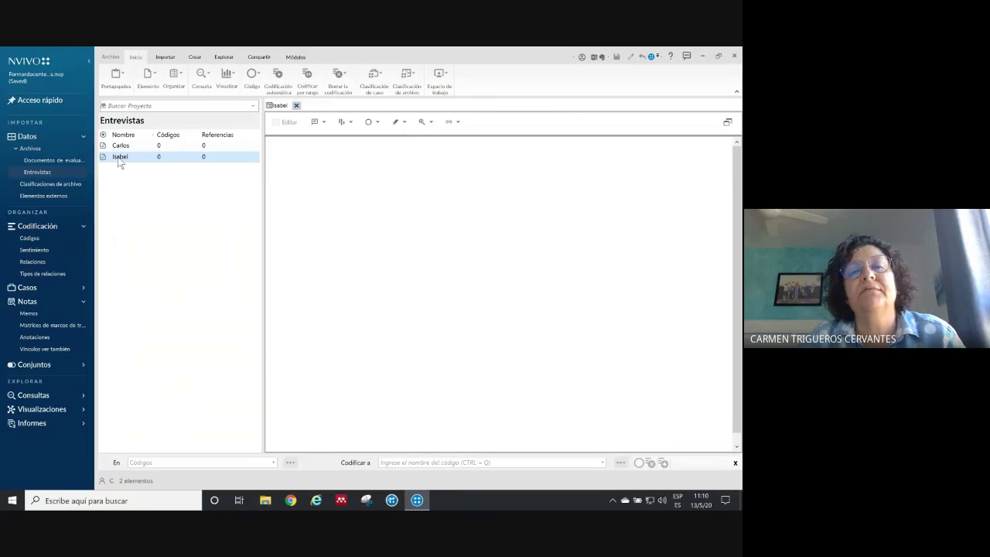
- Open the selected interview and insert the date and time at the start of its editable linked memo, followed by a blank line
{"action": "double_click", "coordinate": [117, 157]}
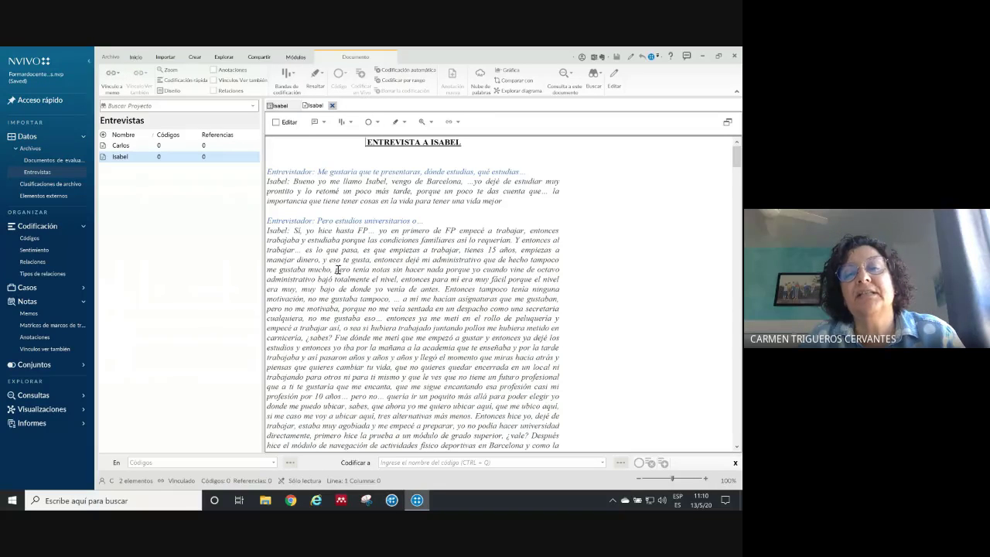
{"action": "left_click", "coordinate": [279, 108]}
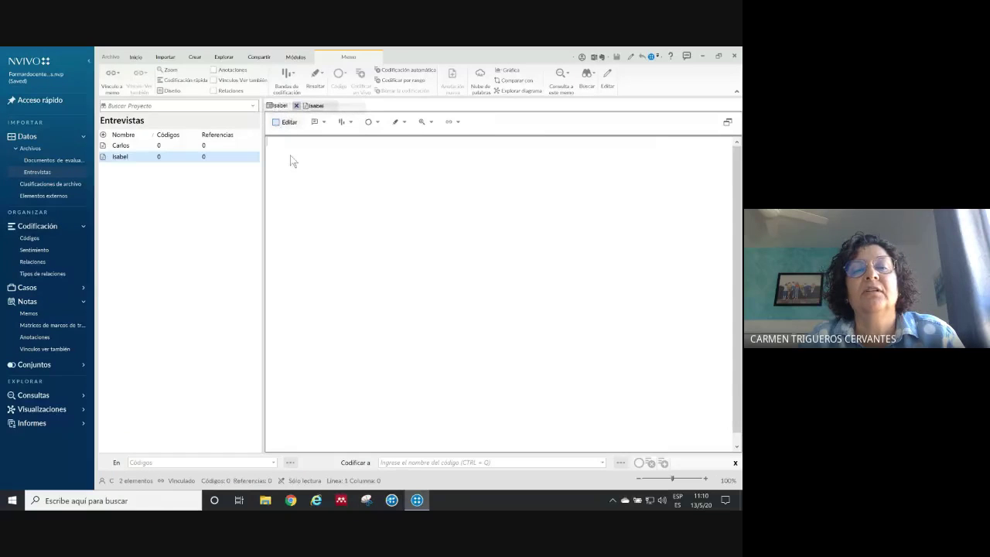
{"action": "left_click", "coordinate": [284, 122]}
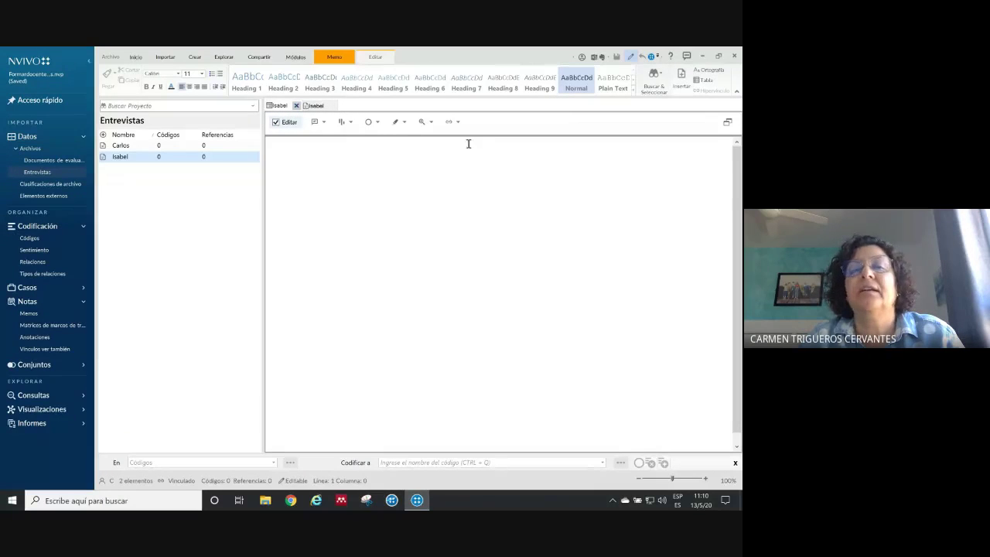
{"action": "left_click", "coordinate": [681, 77]}
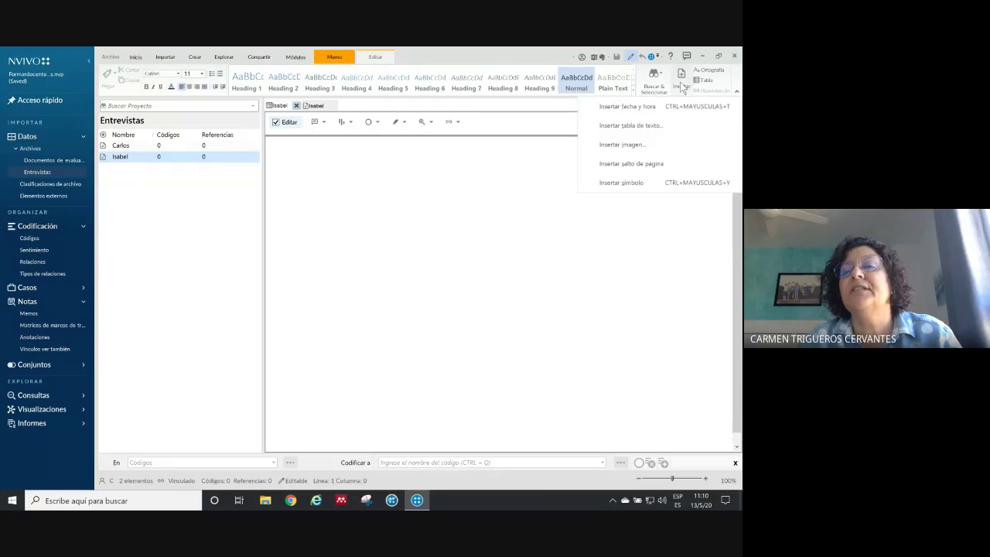
{"action": "left_click", "coordinate": [653, 108]}
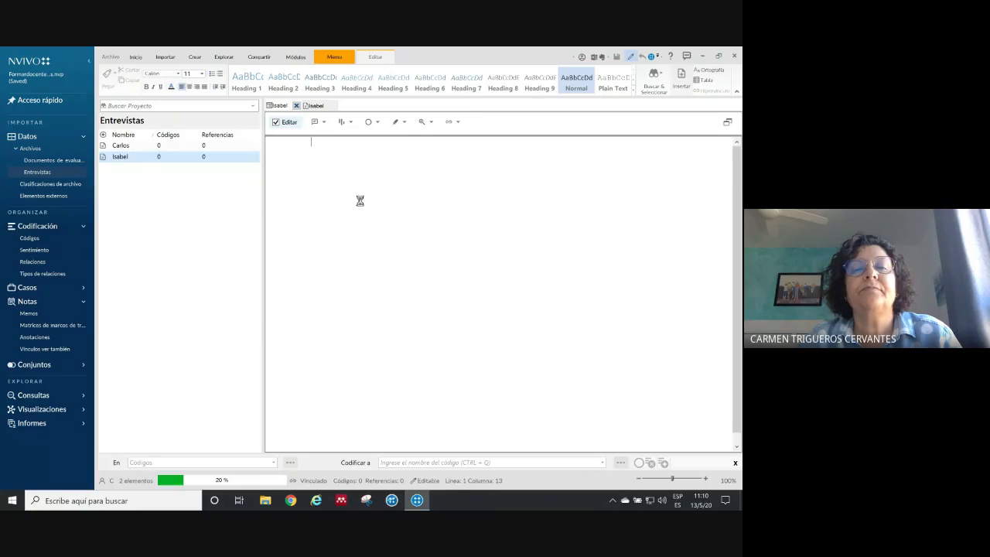
{"action": "key", "text": "Return"}
{"action": "key", "text": "Return"}
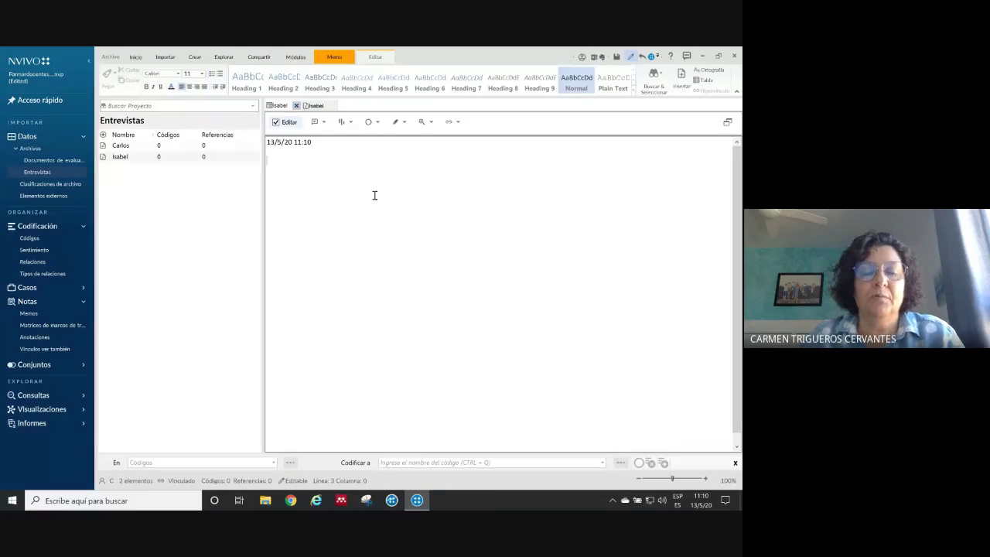
- Enter the interviewee's first name below the date in the memo and add the line "Sexo: mujer"
{"action": "type", "text": "Is"}
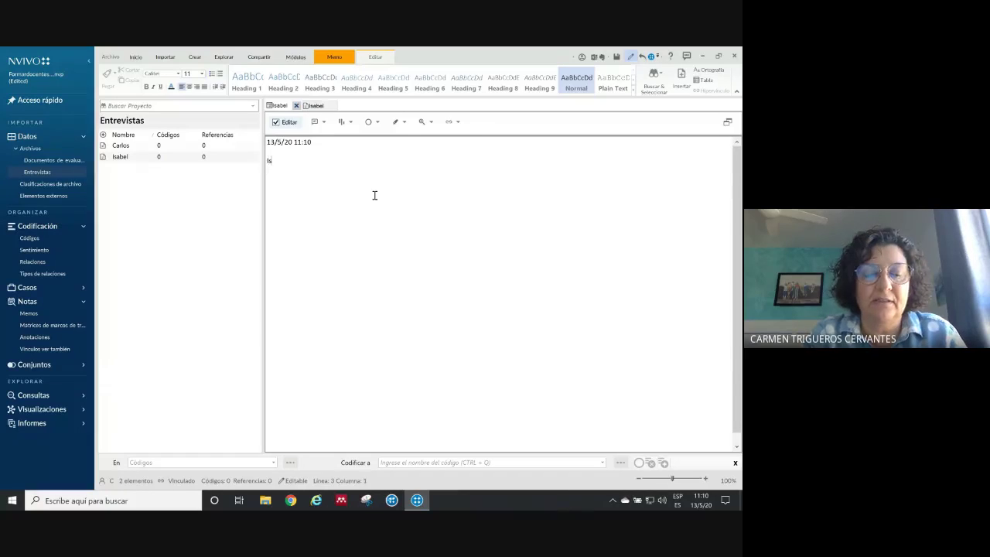
{"action": "type", "text": "abel S"}
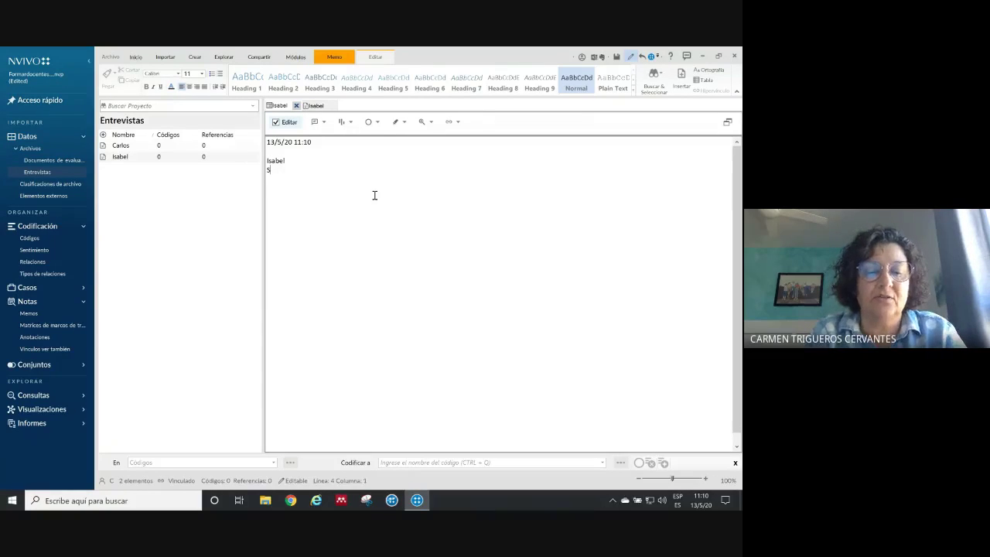
{"action": "type", "text": "exo: mujer"}
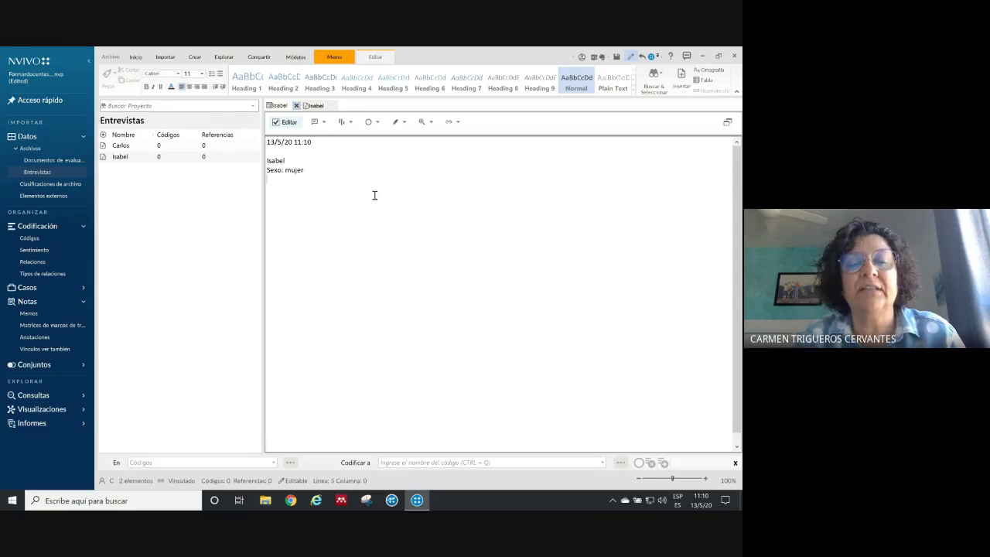
- Read through the interviewee's transcript for details about the interviewee to record in the memo
{"action": "left_click", "coordinate": [317, 105]}
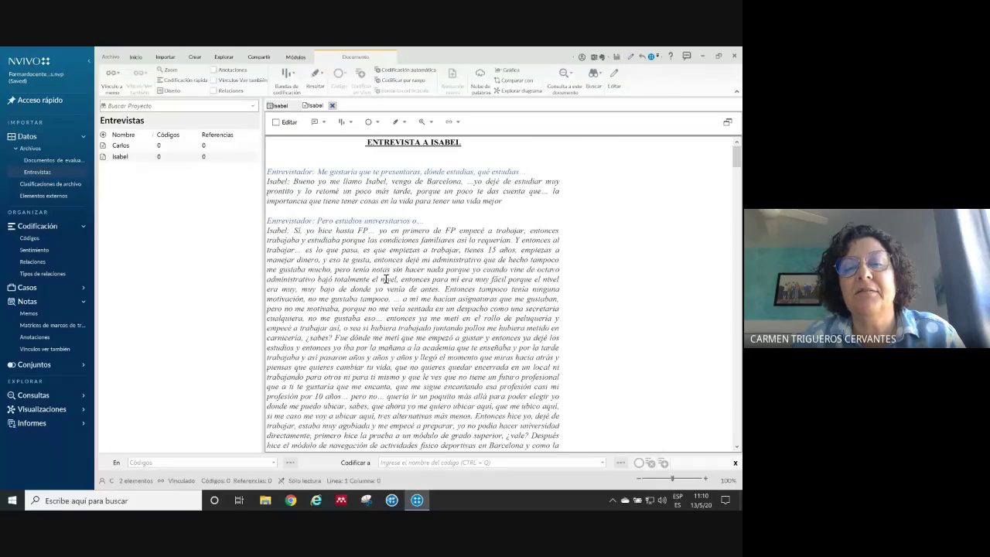
{"action": "scroll", "coordinate": [387, 232], "scroll_direction": "down", "scroll_amount": 3}
{"action": "scroll", "coordinate": [387, 279], "scroll_direction": "down", "scroll_amount": 4}
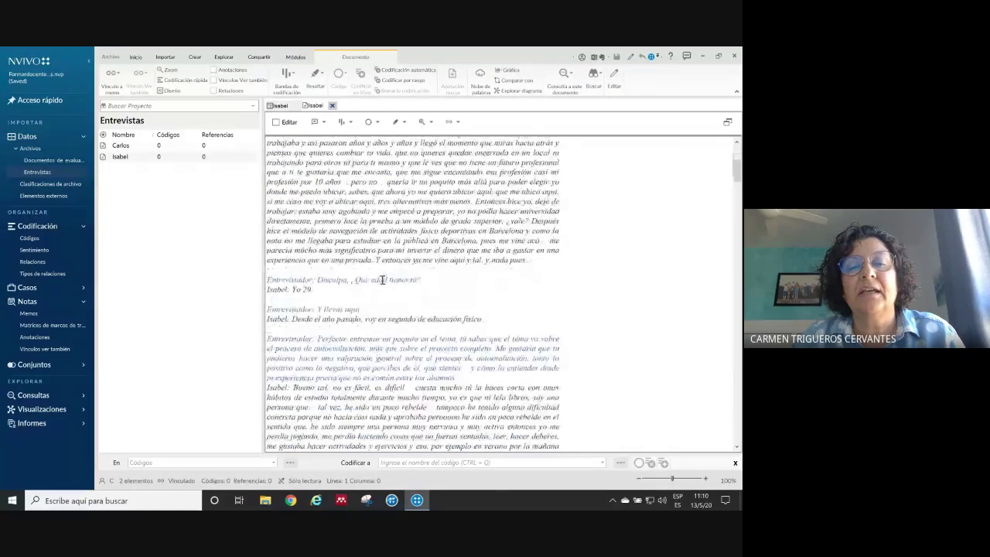
{"action": "scroll", "coordinate": [382, 280], "scroll_direction": "down", "scroll_amount": 10}
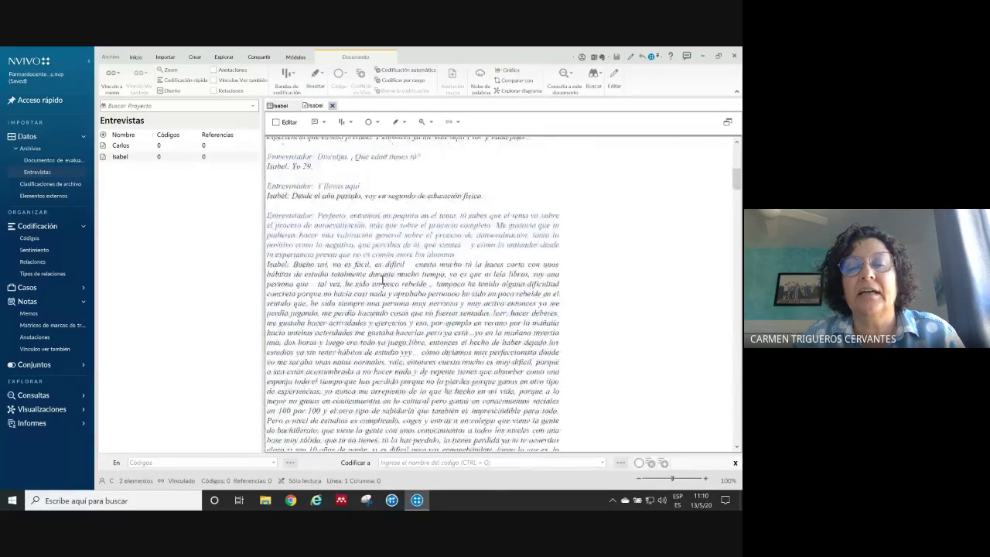
{"action": "scroll", "coordinate": [382, 279], "scroll_direction": "down", "scroll_amount": 10}
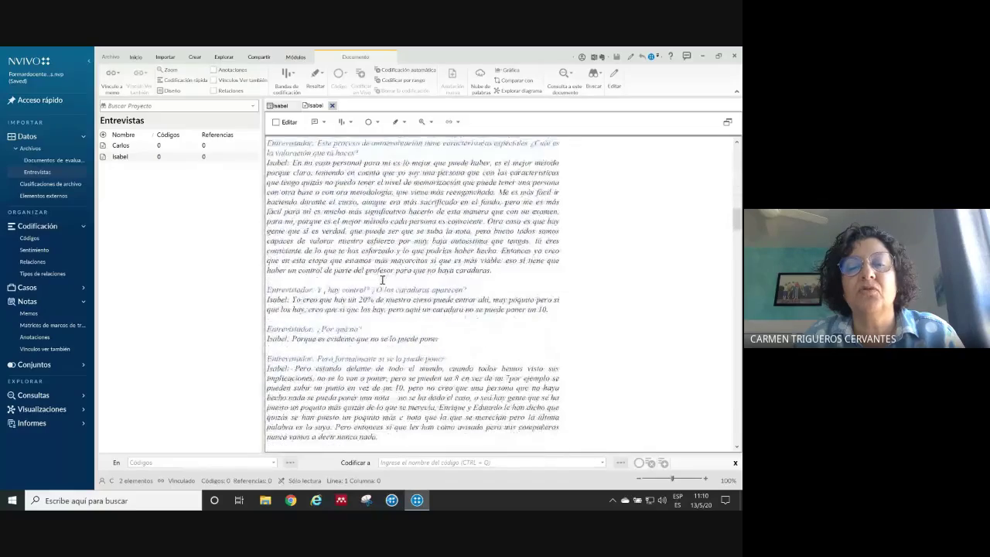
{"action": "scroll", "coordinate": [382, 279], "scroll_direction": "down", "scroll_amount": 10}
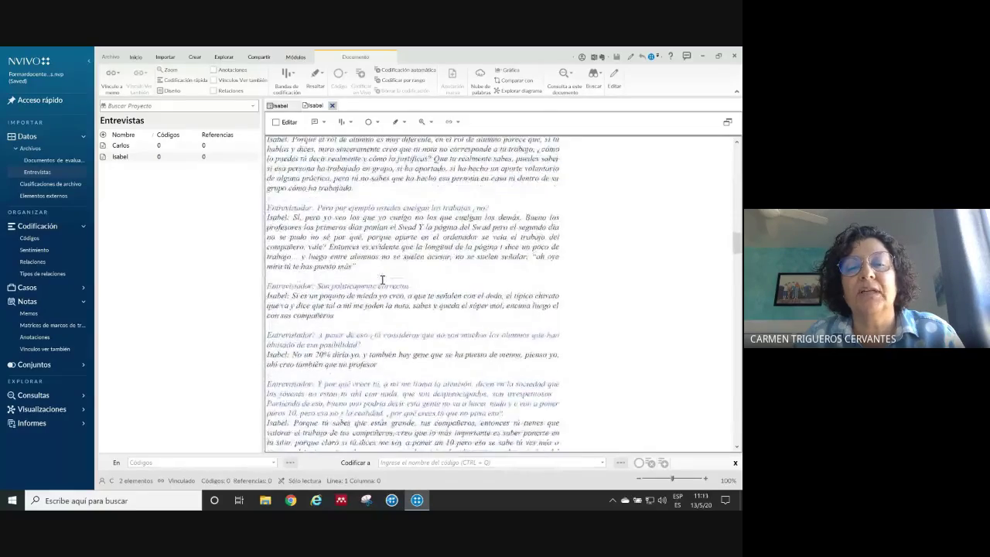
{"action": "scroll", "coordinate": [382, 279], "scroll_direction": "down", "scroll_amount": 10}
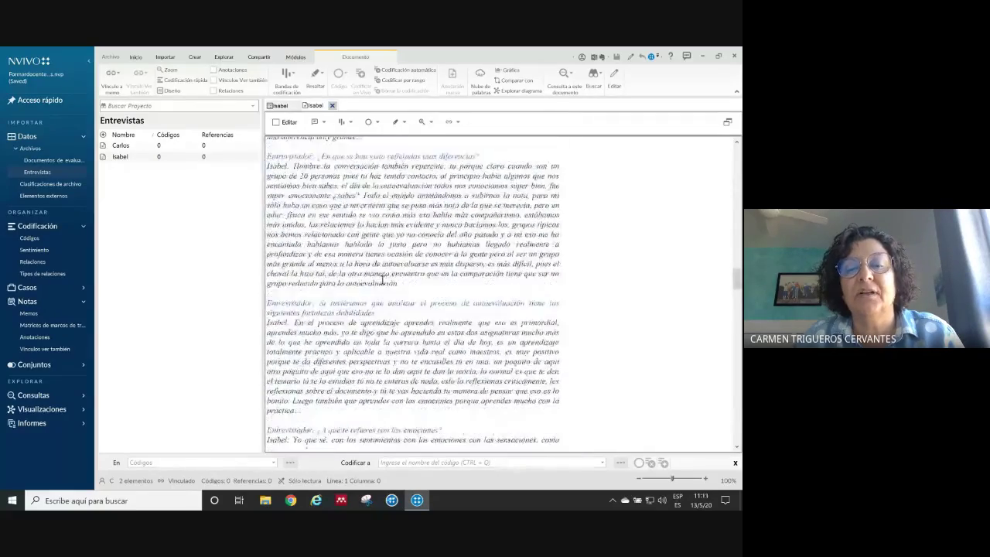
{"action": "scroll", "coordinate": [382, 279], "scroll_direction": "down", "scroll_amount": 10}
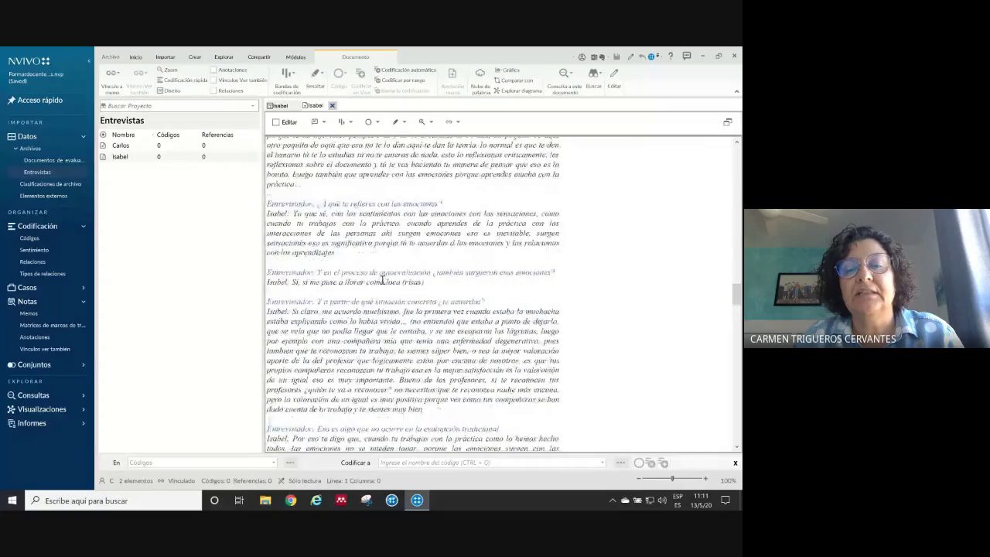
{"action": "scroll", "coordinate": [382, 280], "scroll_direction": "up", "scroll_amount": 10}
{"action": "scroll", "coordinate": [382, 279], "scroll_direction": "up", "scroll_amount": 5}
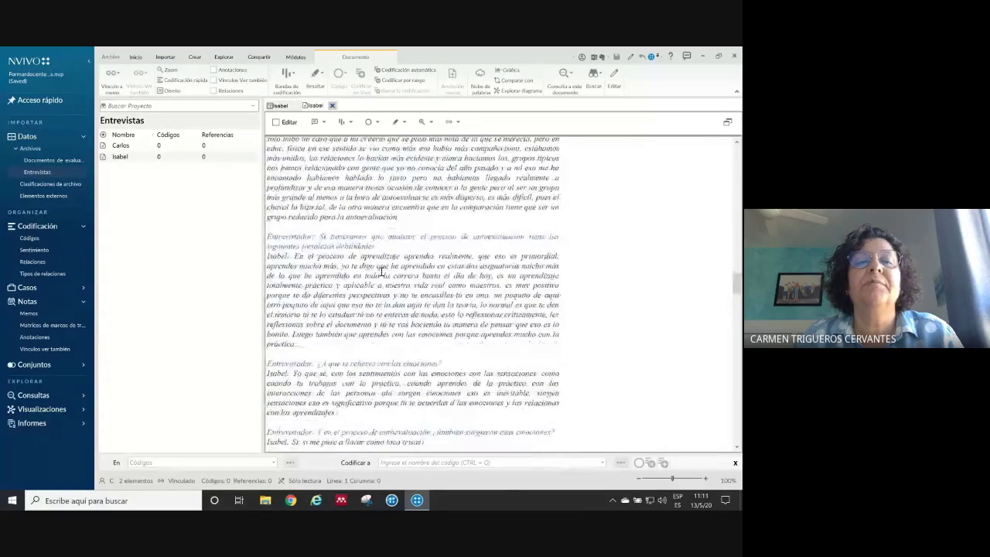
- Return to the memo and add the line "Calificación: sobresaliente" below the line with the interviewee's sex
{"action": "left_click", "coordinate": [286, 109]}
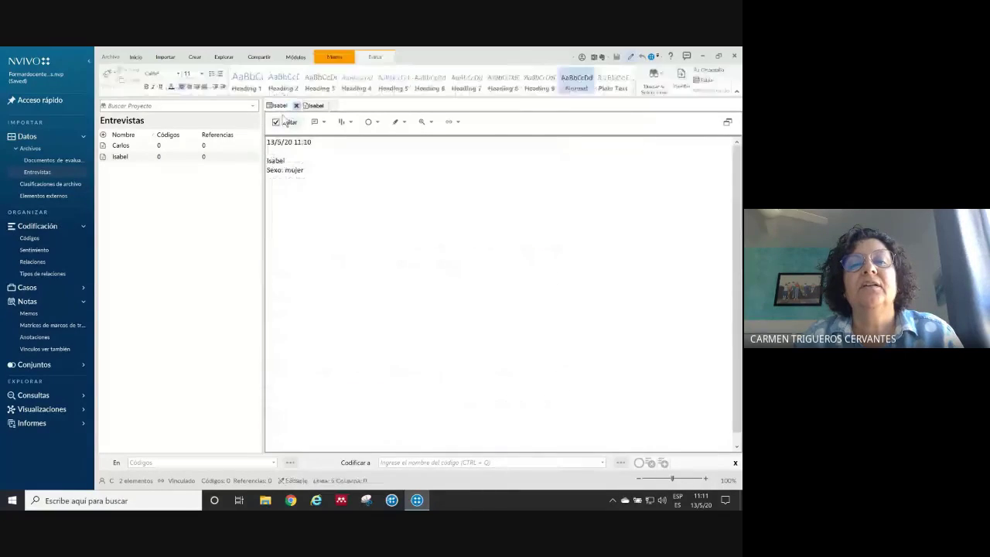
{"action": "left_click", "coordinate": [315, 170]}
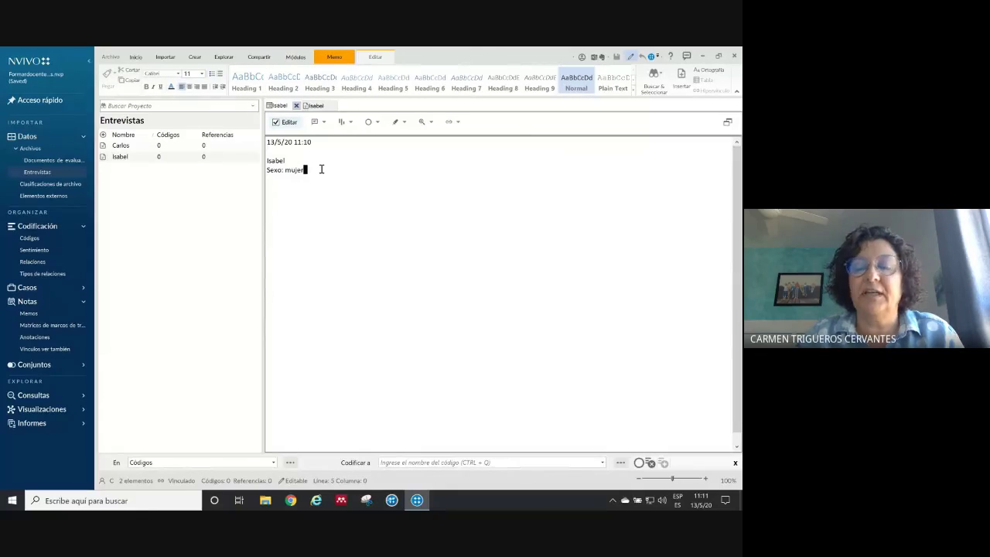
{"action": "key", "text": "Return"}
{"action": "type", "text": "Cali"}
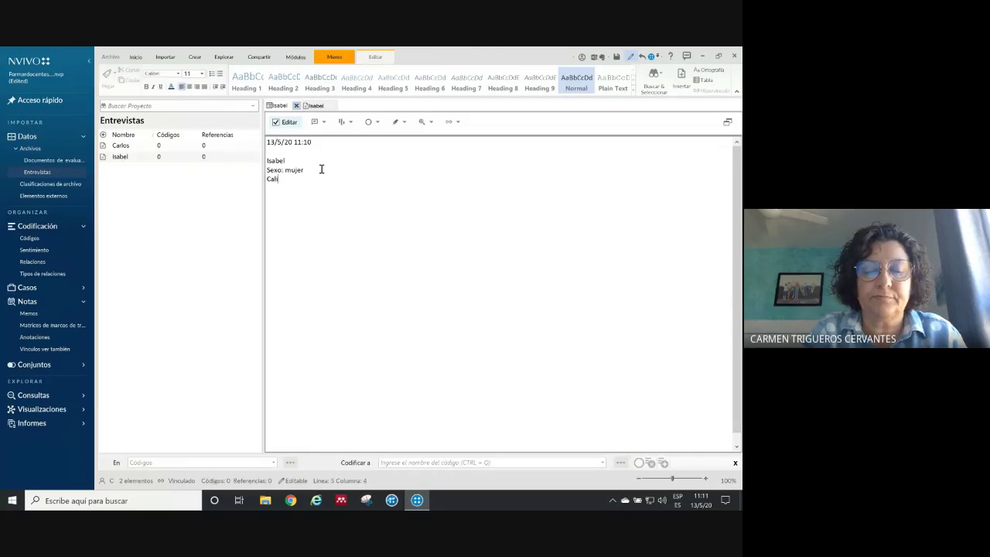
{"action": "type", "text": "ficació"}
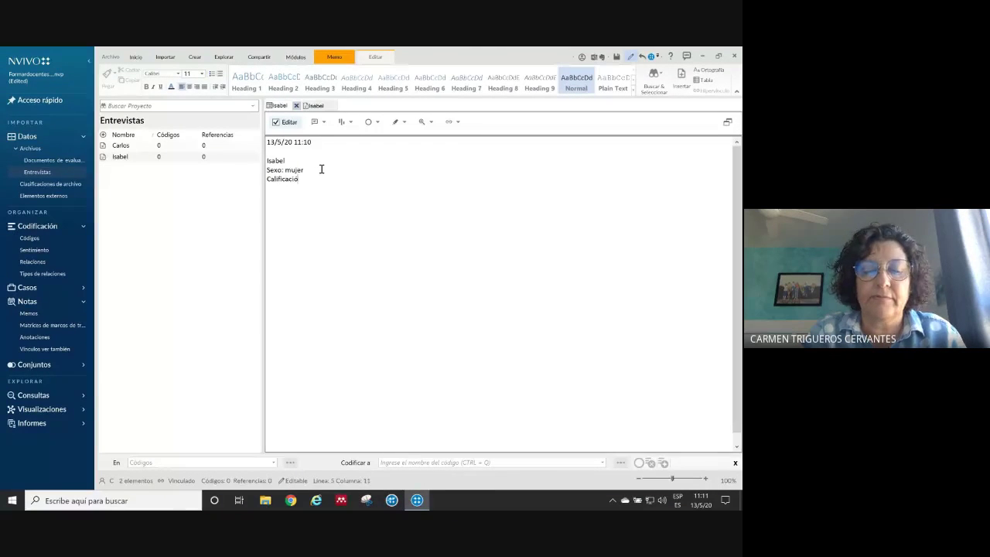
{"action": "type", "text": "n:"}
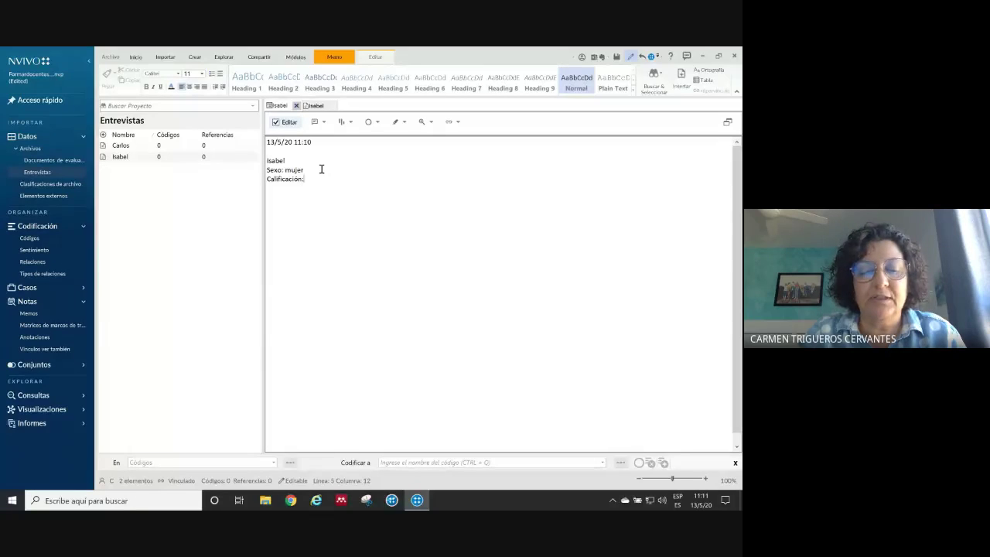
{"action": "type", "text": " sobres"}
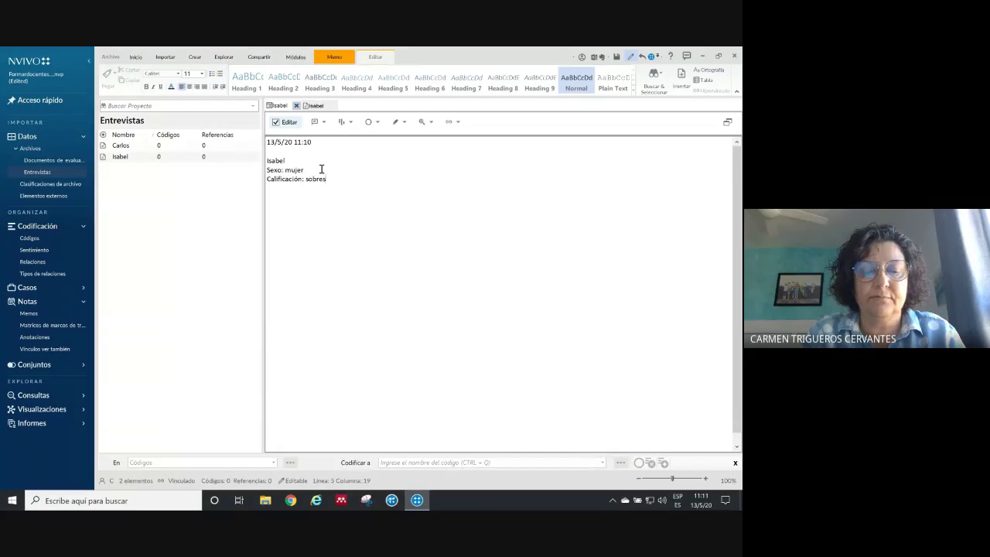
{"action": "type", "text": "aliente"}
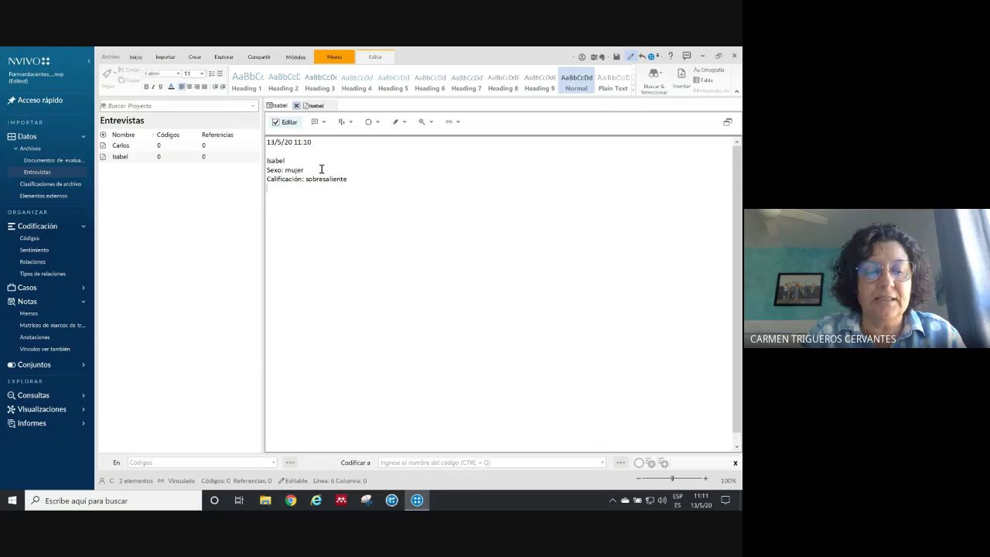
- Add the line "Asistencia: Muy alta" to the memo, followed by a blank line
{"action": "type", "text": " Asistencia:"}
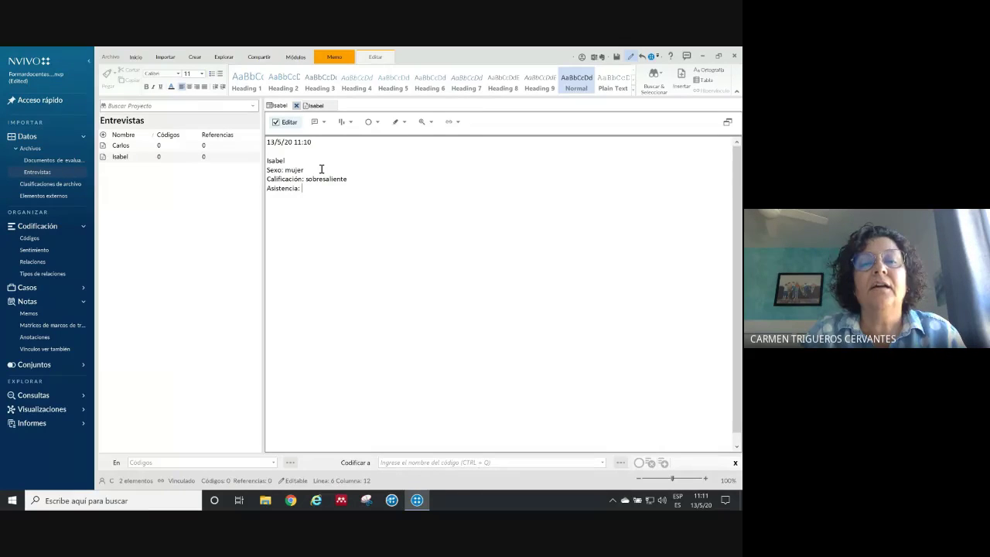
{"action": "type", "text": " Muy al"}
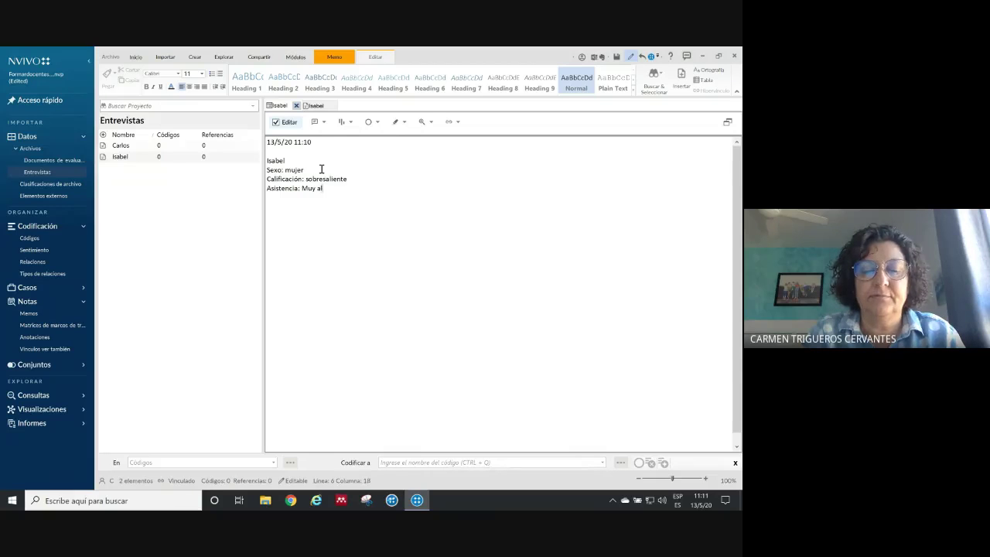
{"action": "type", "text": "ta"}
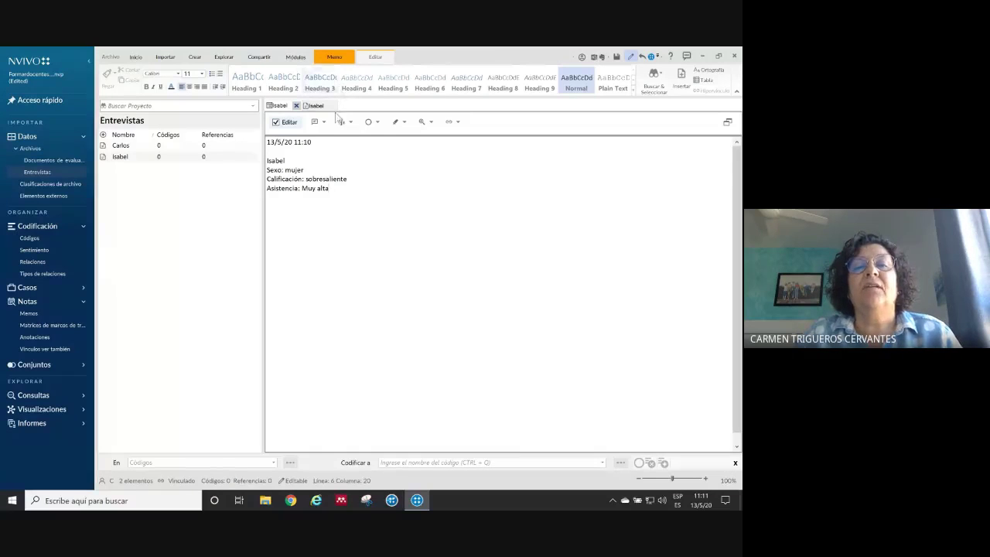
{"action": "key", "text": "Return"}
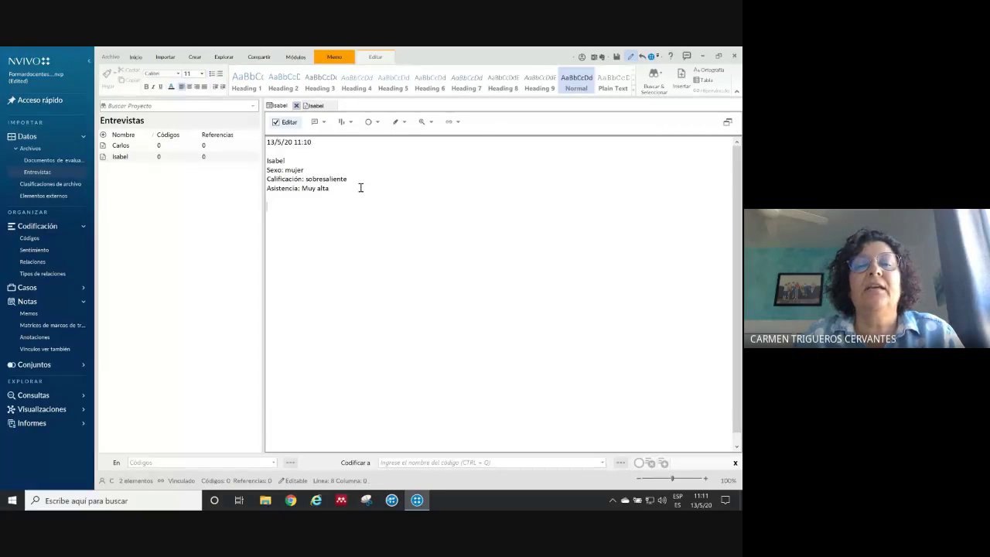
- Consult the interviewee's transcript, return to the linked memo and add the line "está trabajando actualmente a la vez que estudia" below the blank line
{"action": "left_click", "coordinate": [331, 105]}
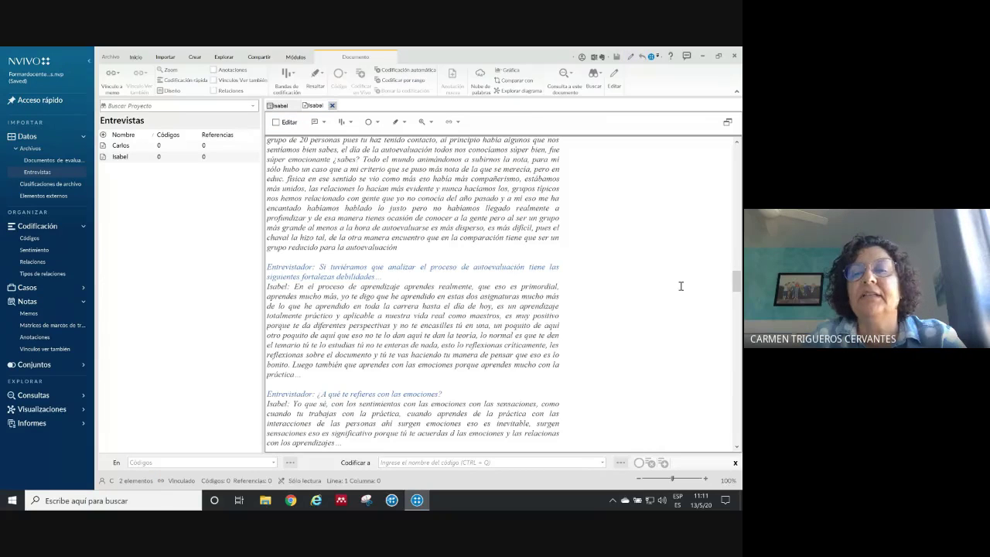
{"action": "left_click_drag", "start_coordinate": [738, 286], "coordinate": [711, 194]}
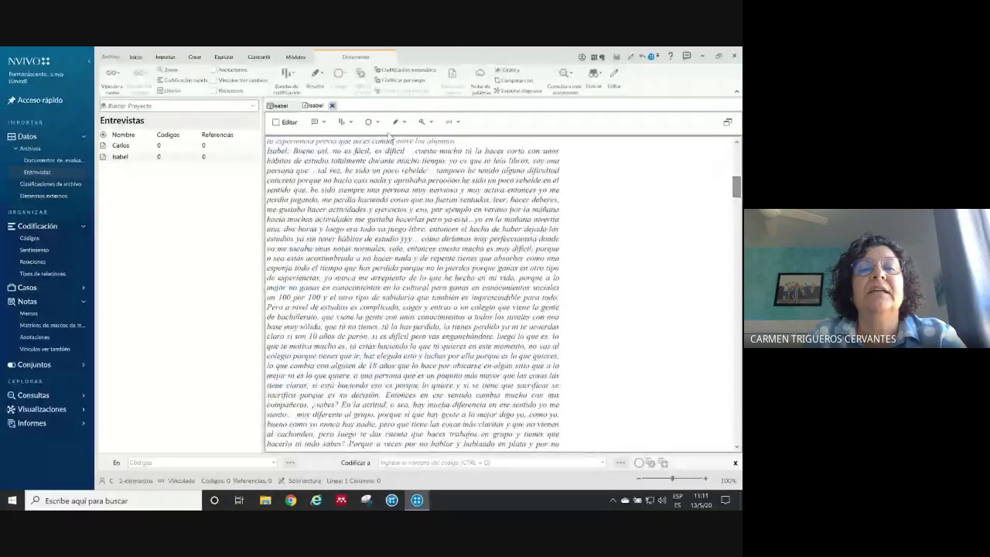
{"action": "left_click", "coordinate": [288, 123]}
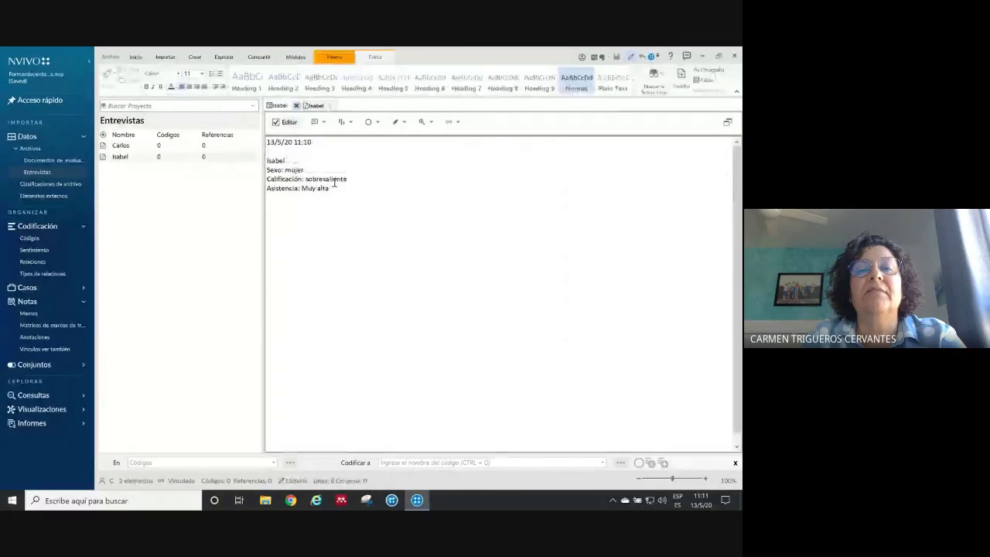
{"action": "left_click", "coordinate": [352, 224]}
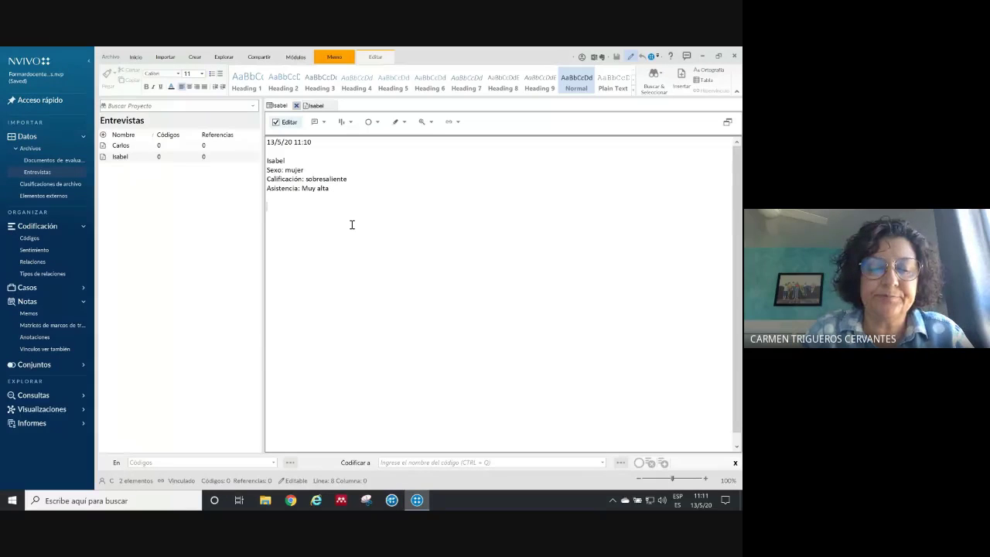
{"action": "type", "text": "Es"}
{"action": "key", "text": "BackSpace"}
{"action": "key", "text": "BackSpace"}
{"action": "type", "text": "es"}
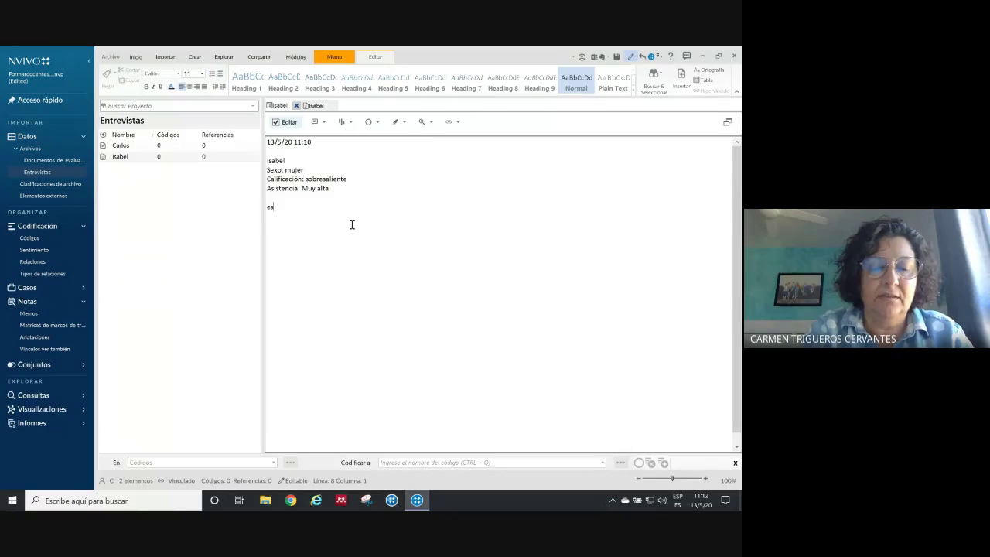
{"action": "type", "text": "tá tra"}
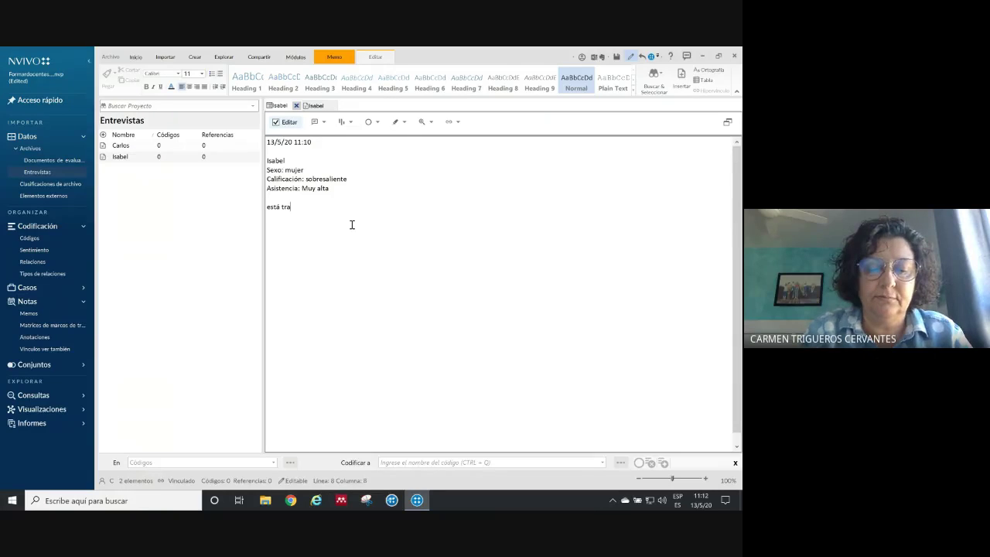
{"action": "type", "text": "bajando ac"}
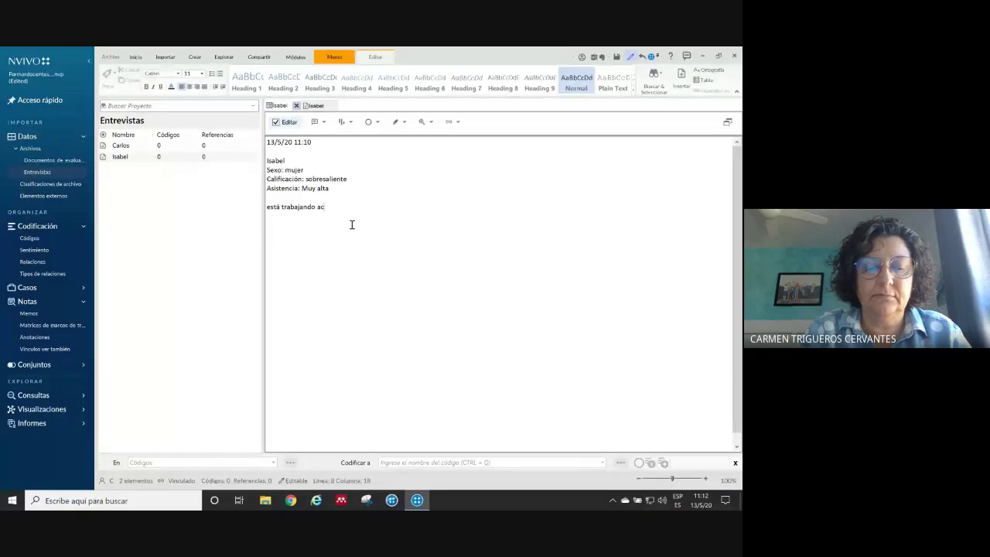
{"action": "type", "text": "tualmente"}
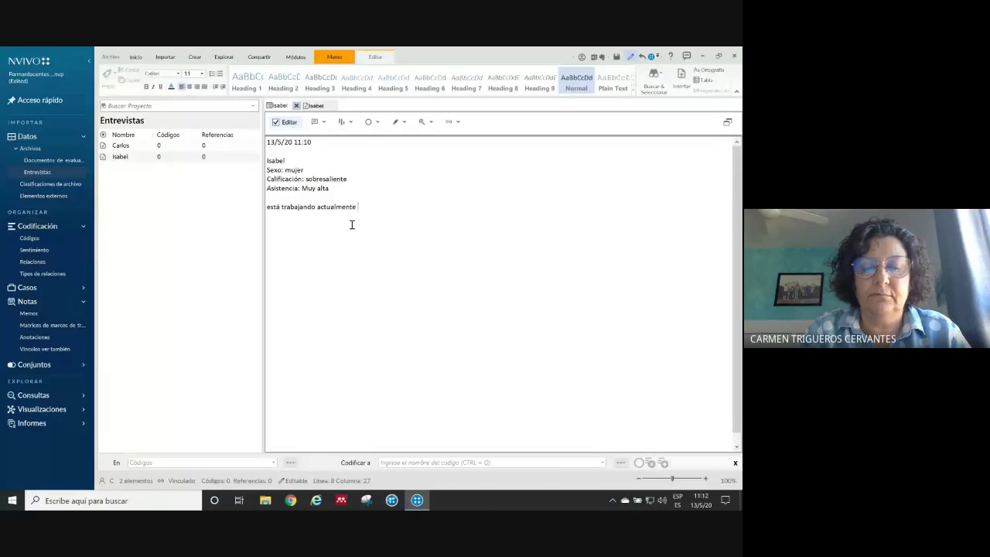
{"action": "type", "text": " a la vez qu"}
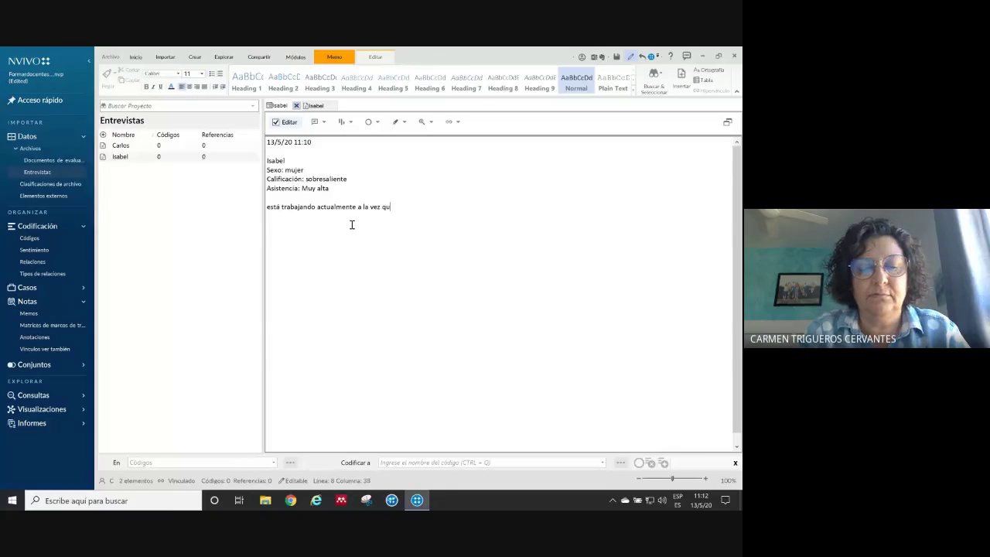
{"action": "type", "text": "e estudia"}
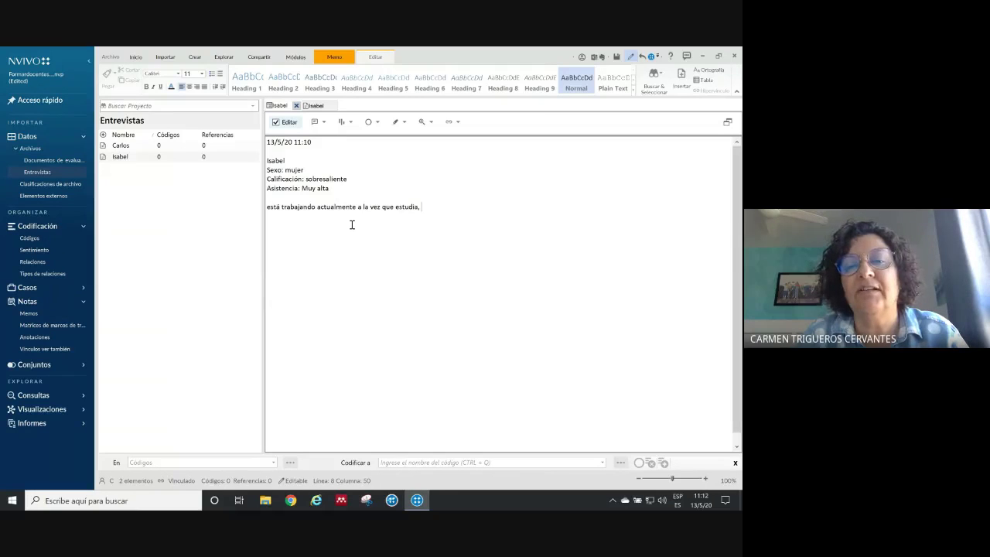
- Continue the memo's last line with ", Su principal tema es el trabajo en grupo"
{"action": "type", "text": ", S"}
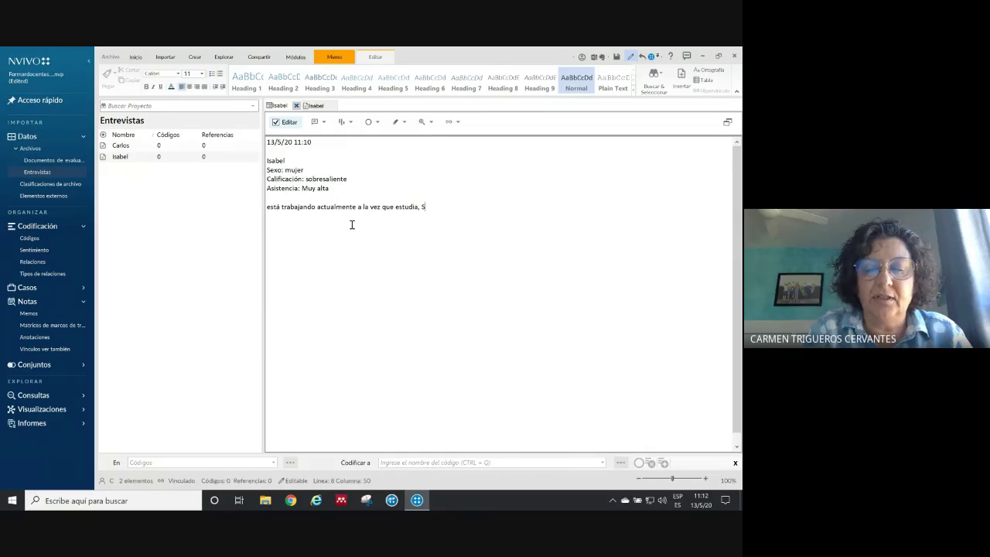
{"action": "type", "text": "u pr"}
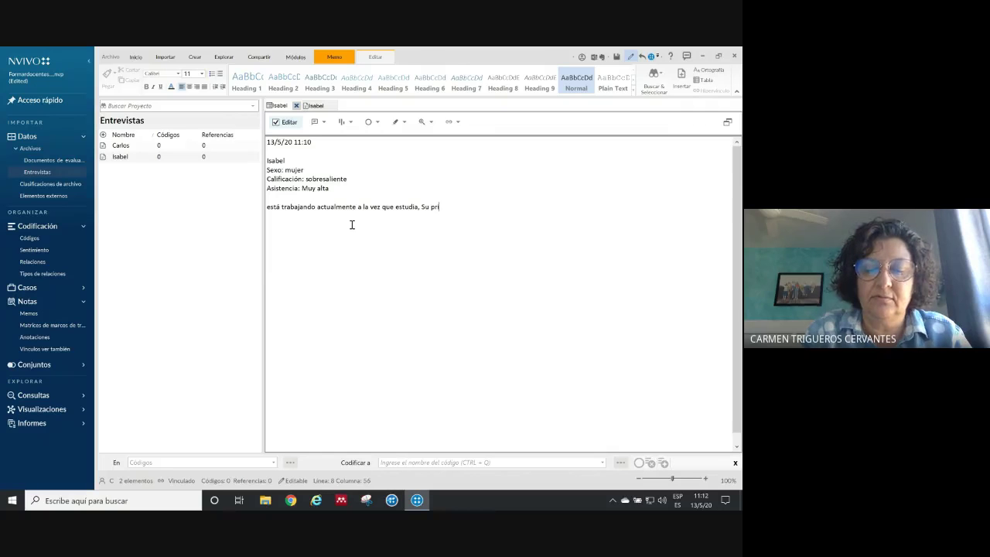
{"action": "type", "text": "incipal"}
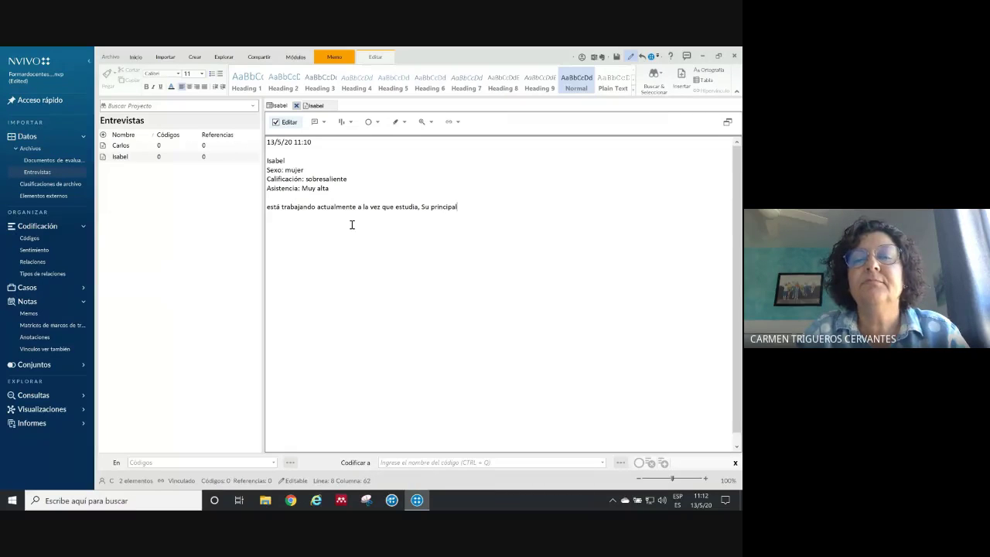
{"action": "type", "text": " tema"}
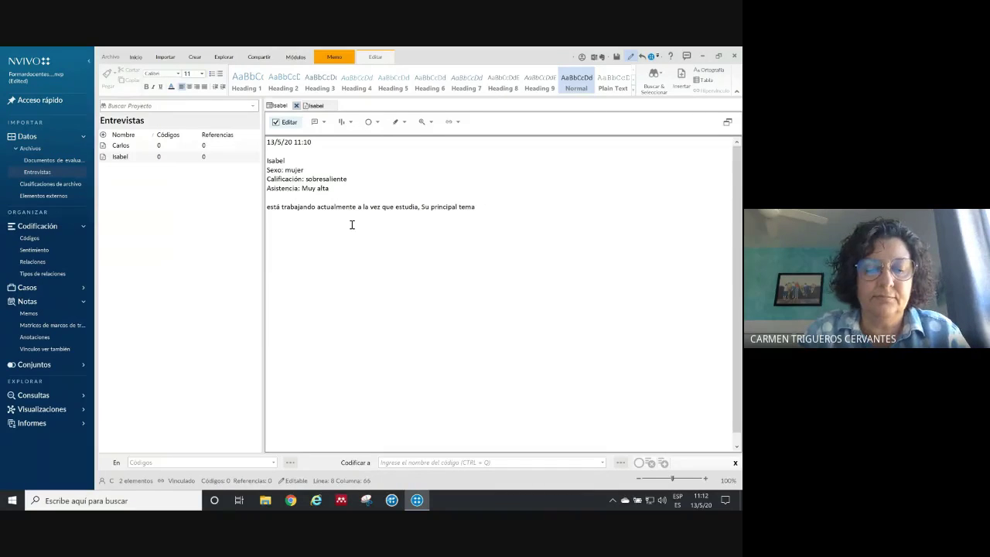
{"action": "type", "text": " es el "}
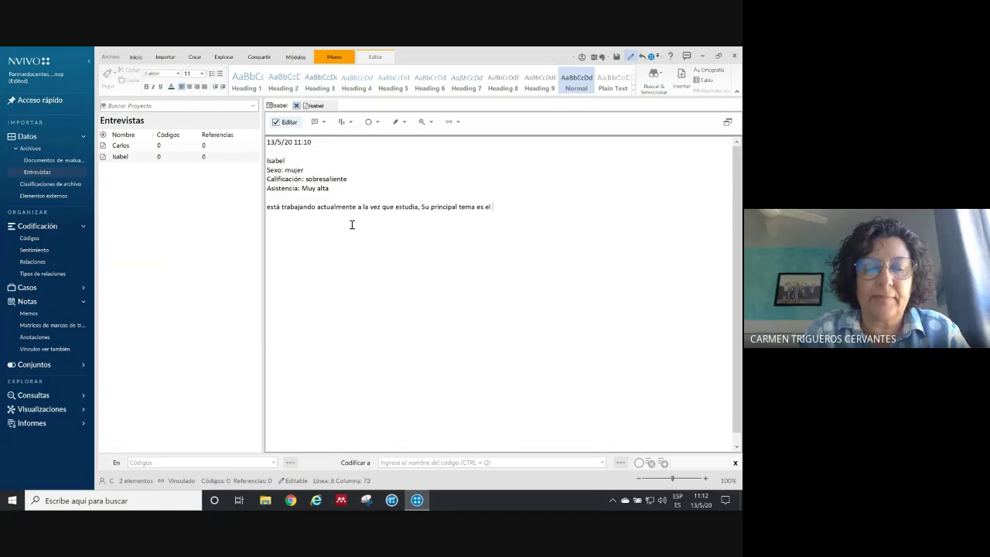
{"action": "type", "text": "trabajo "}
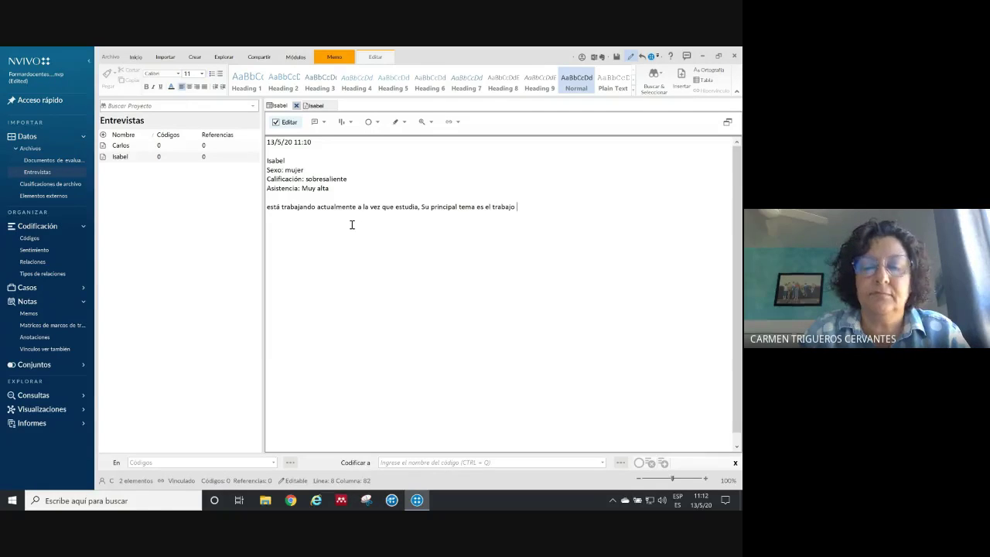
{"action": "type", "text": "en grupo"}
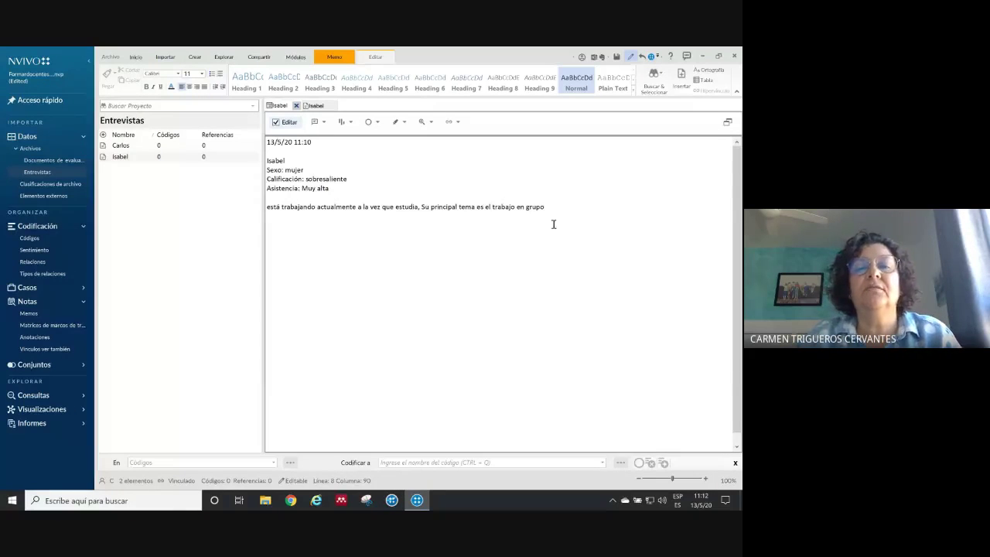
- Copy all the memo text below the date and close both the memo and the interview transcript
{"action": "left_click_drag", "start_coordinate": [545, 207], "coordinate": [267, 160]}
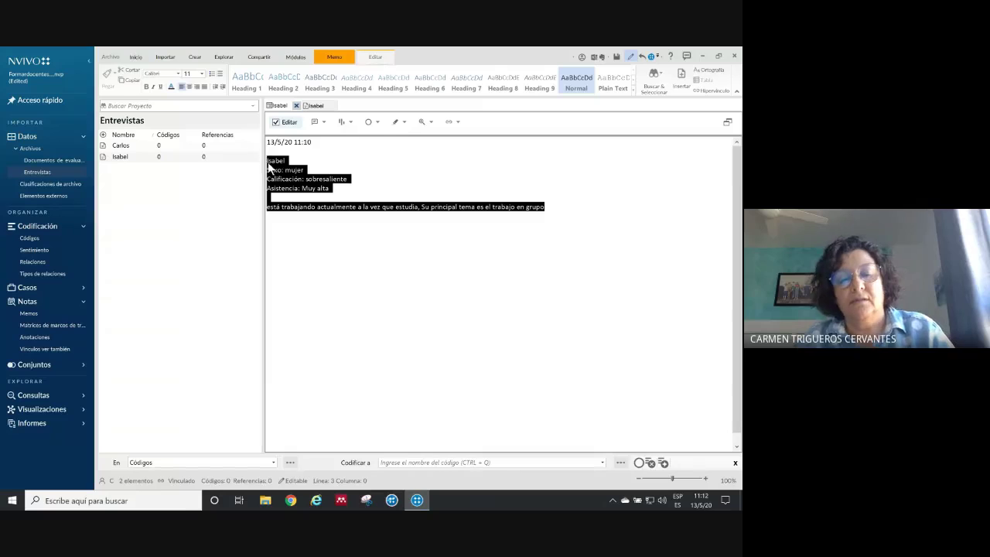
{"action": "left_click", "coordinate": [387, 273]}
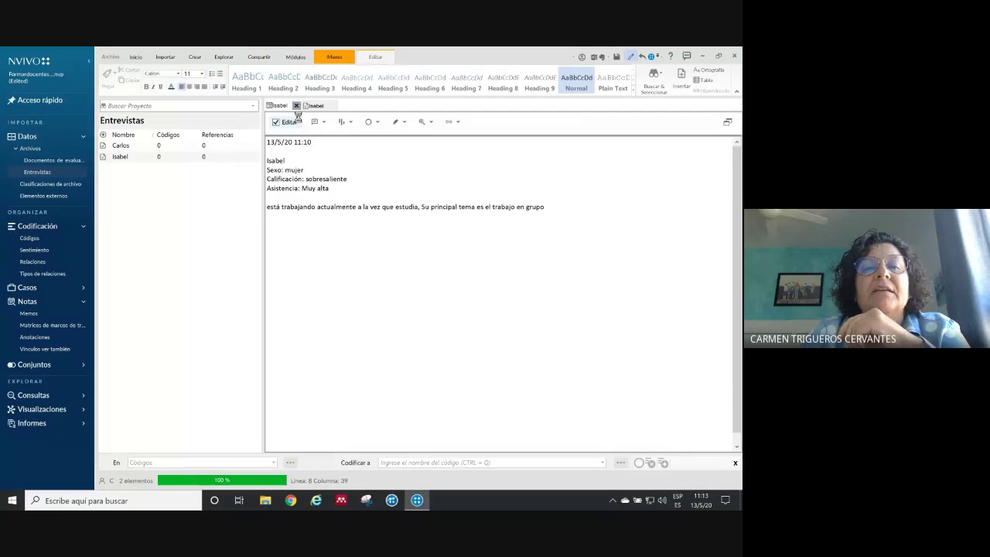
{"action": "left_click", "coordinate": [297, 106]}
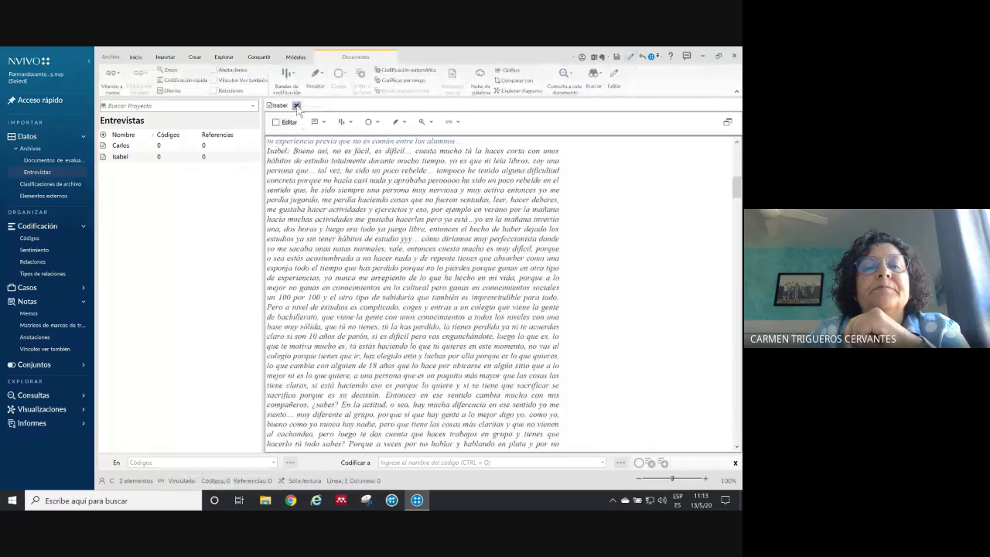
{"action": "left_click", "coordinate": [297, 106]}
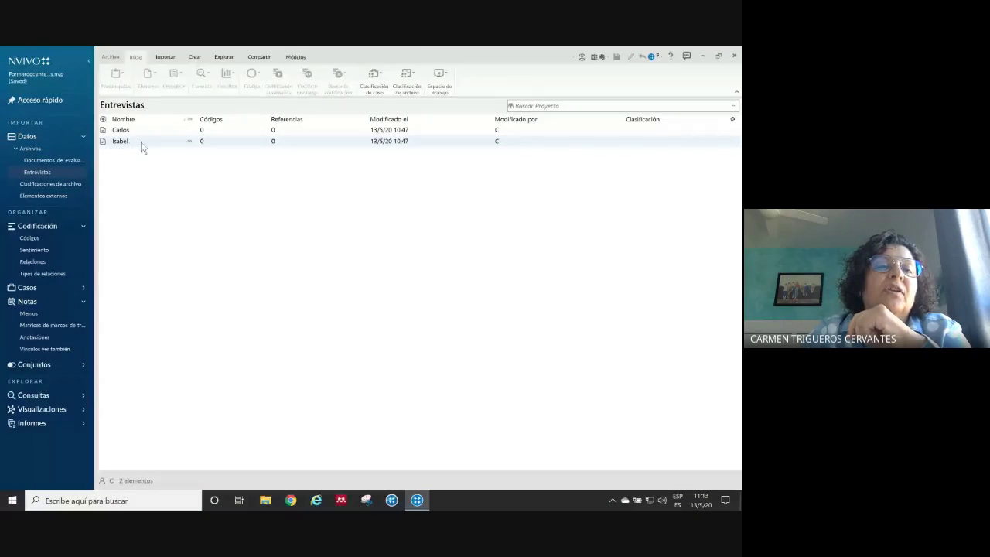
{"action": "right_click", "coordinate": [143, 147]}
{"action": "mouse_move", "coordinate": [186, 328]}
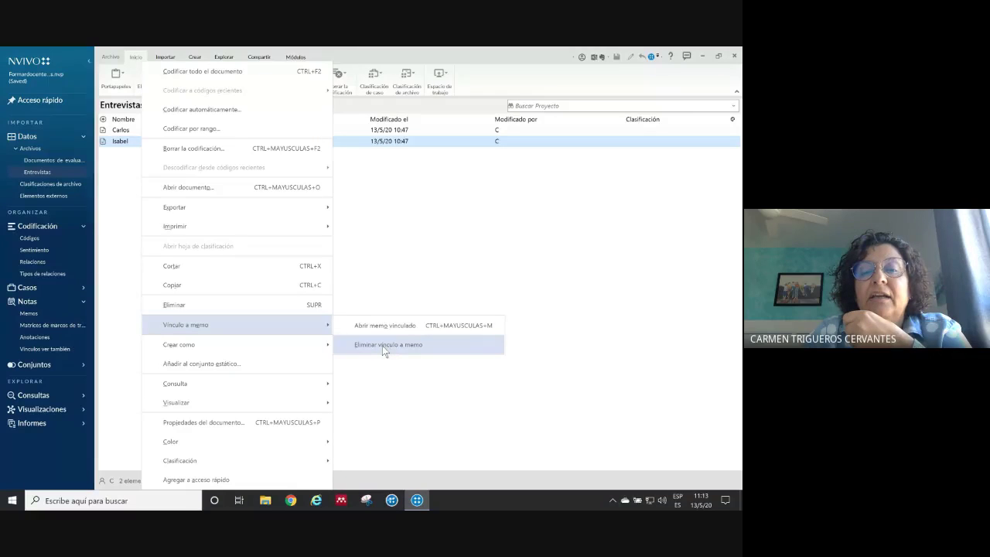
{"action": "left_click", "coordinate": [375, 292]}
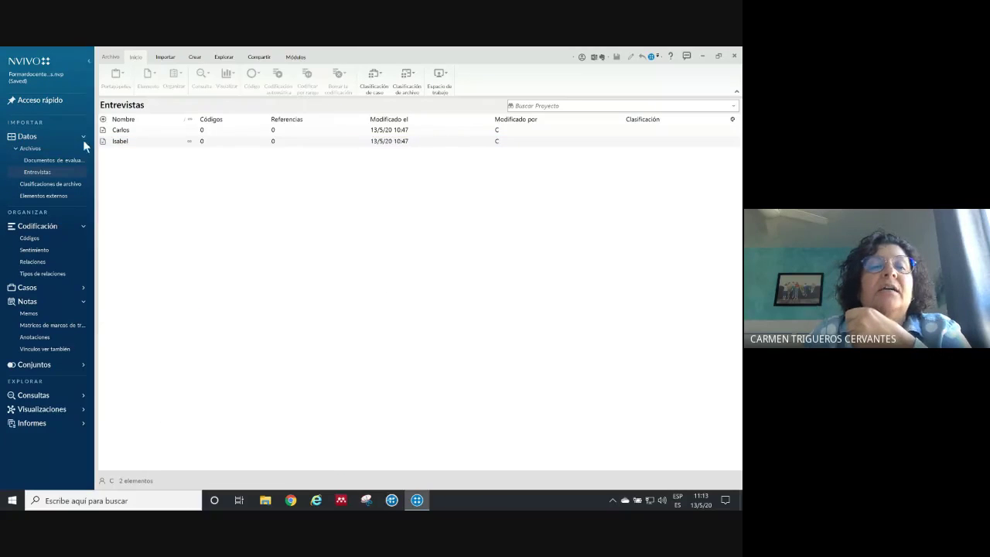
- Create a new memo linked to the first interview in the list and name it with that interviewee's first name
{"action": "left_click", "coordinate": [124, 131]}
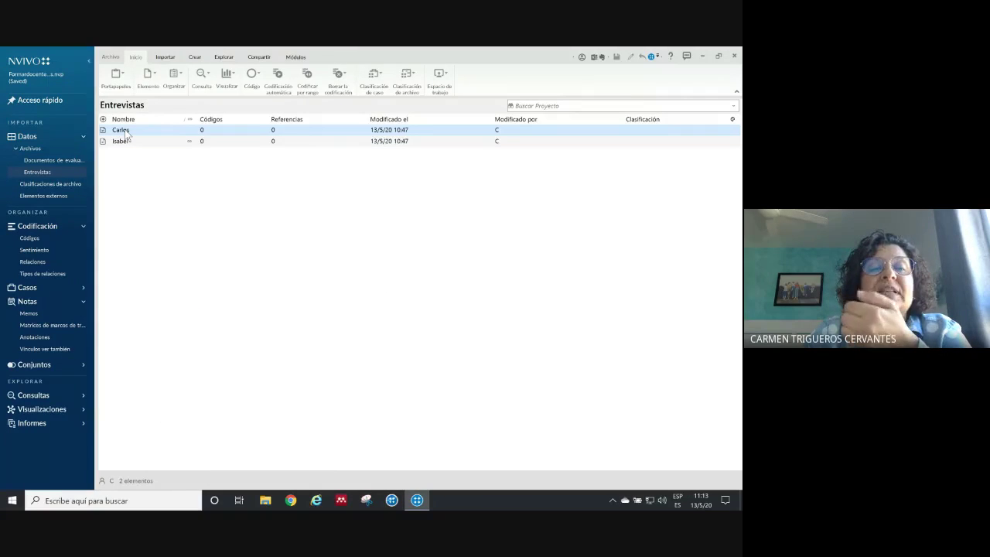
{"action": "right_click", "coordinate": [126, 136]}
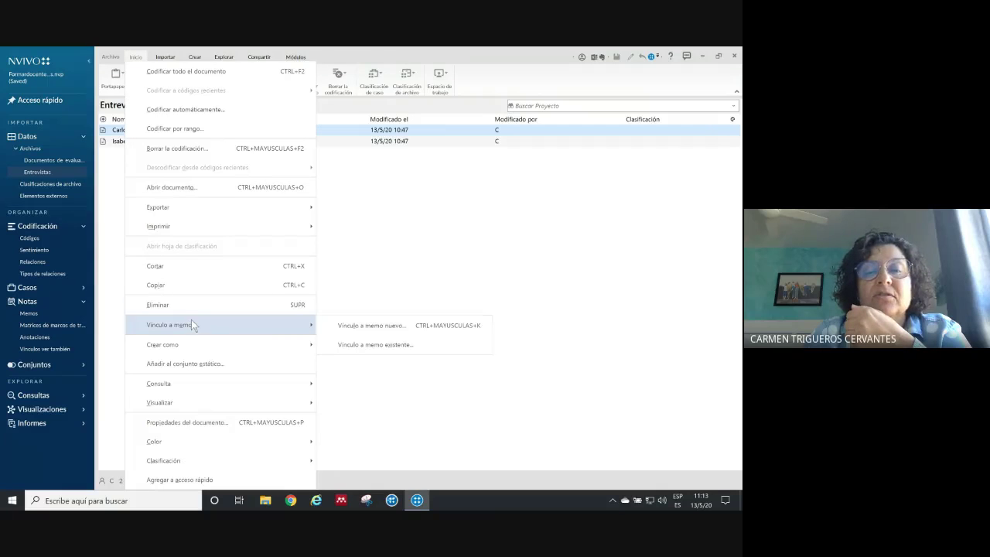
{"action": "left_click", "coordinate": [389, 325]}
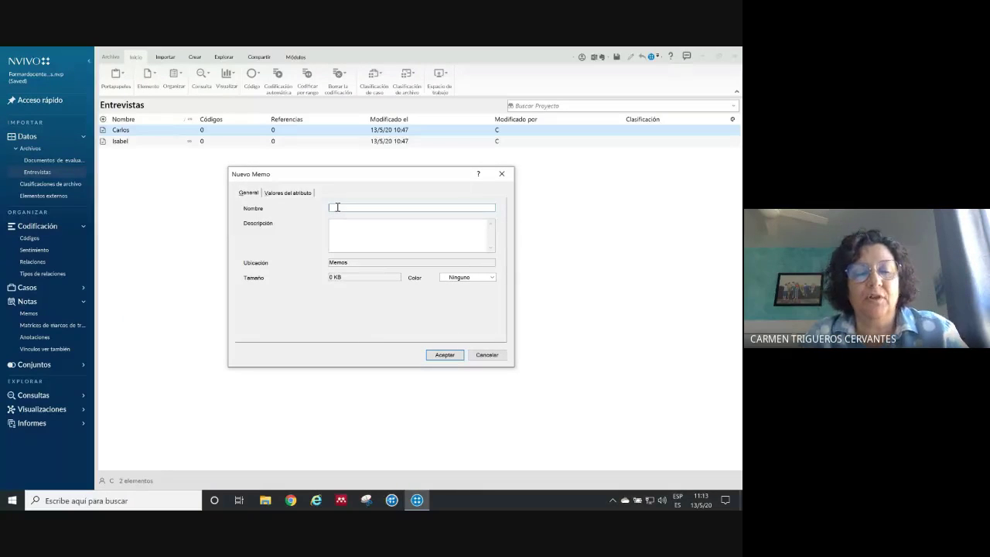
{"action": "type", "text": "Carlos"}
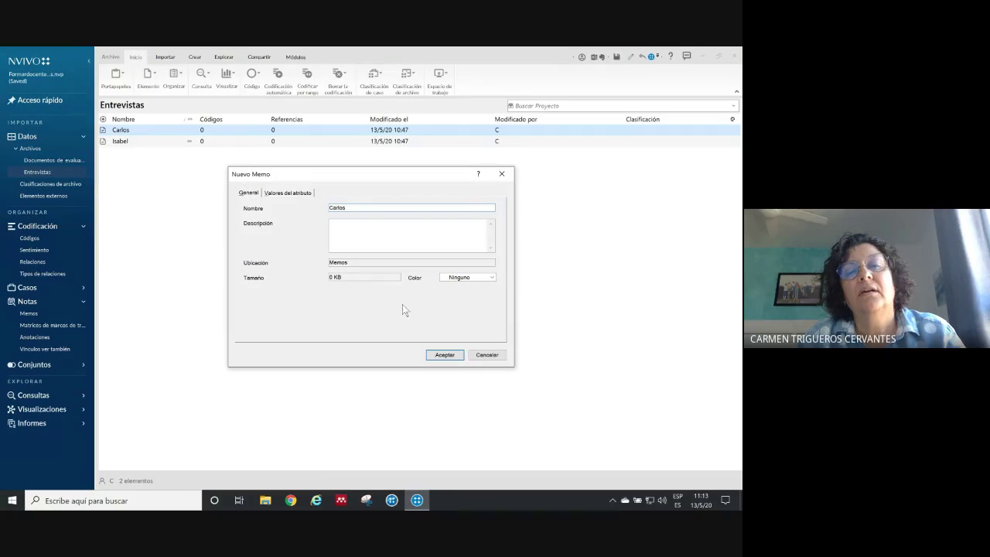
{"action": "left_click", "coordinate": [444, 357]}
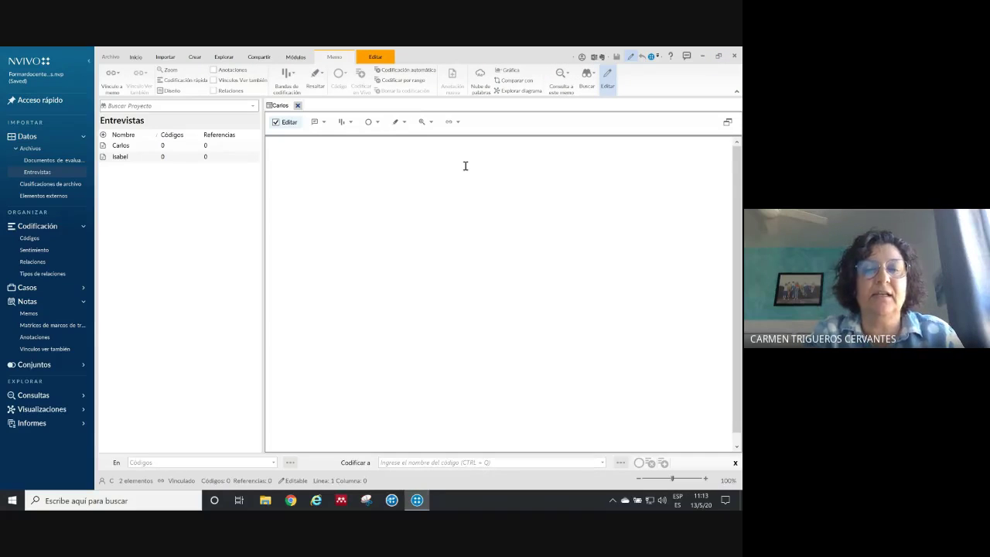
- Insert the current date and time at the start of the new memo, followed by a new line
{"action": "key", "text": "alt+Tab"}
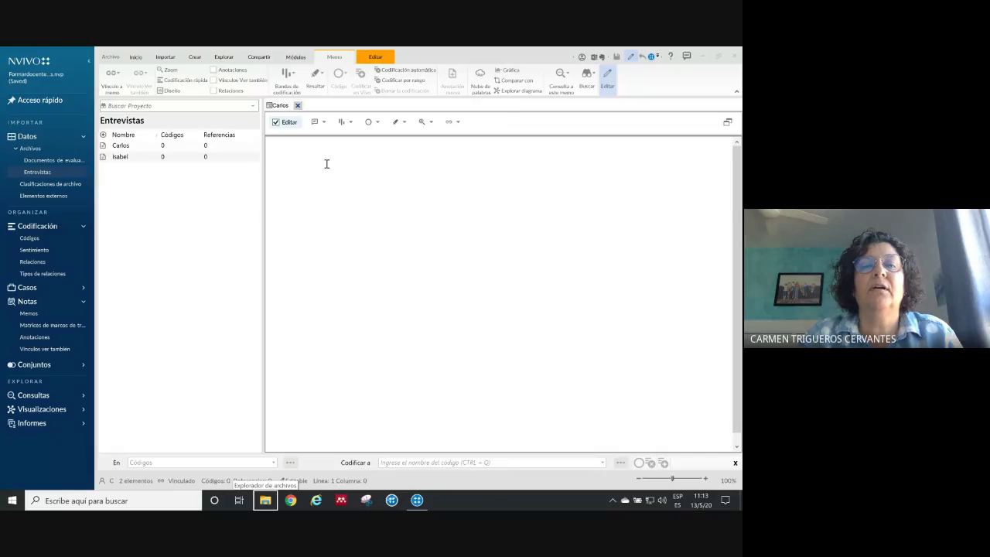
{"action": "left_click", "coordinate": [377, 59]}
{"action": "left_click", "coordinate": [688, 80]}
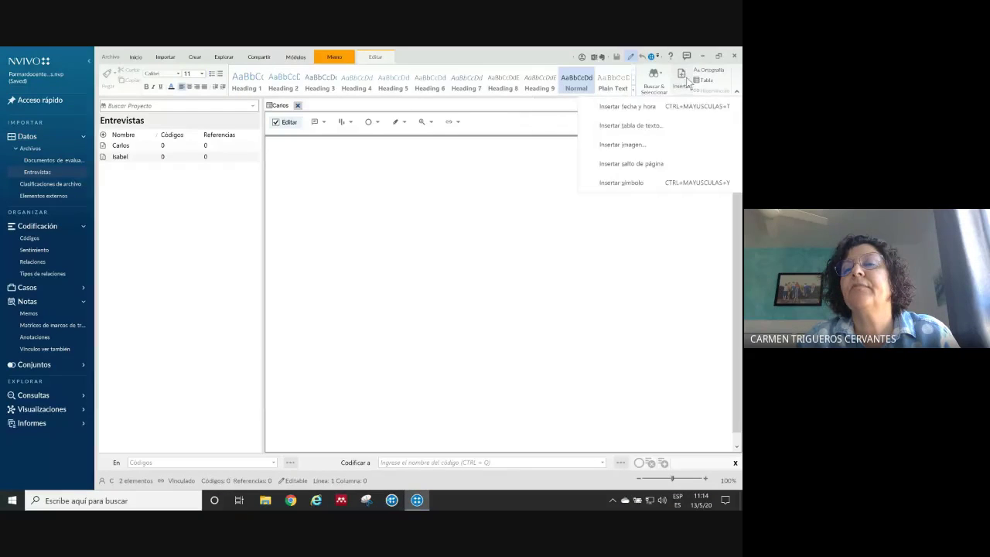
{"action": "left_click", "coordinate": [663, 101]}
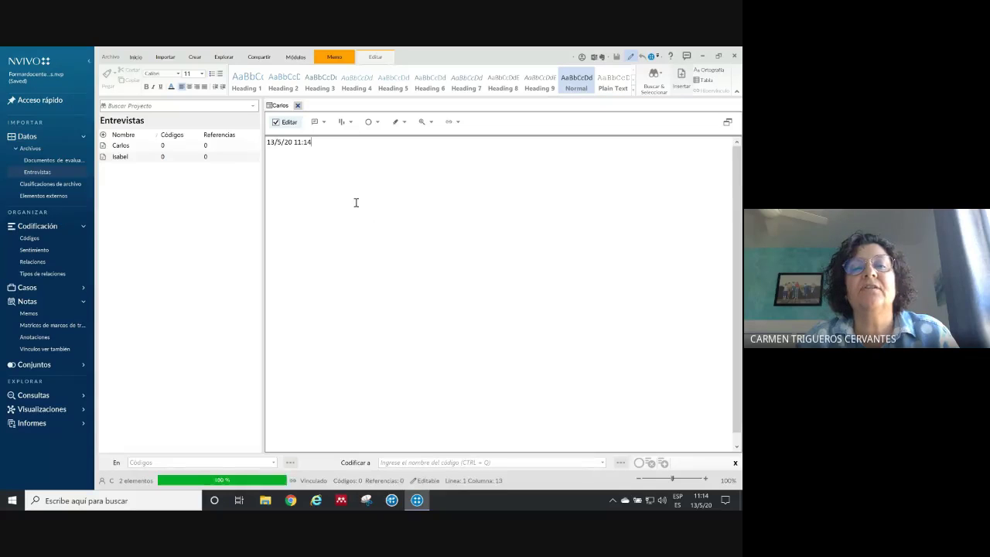
{"action": "key", "text": "Return"}
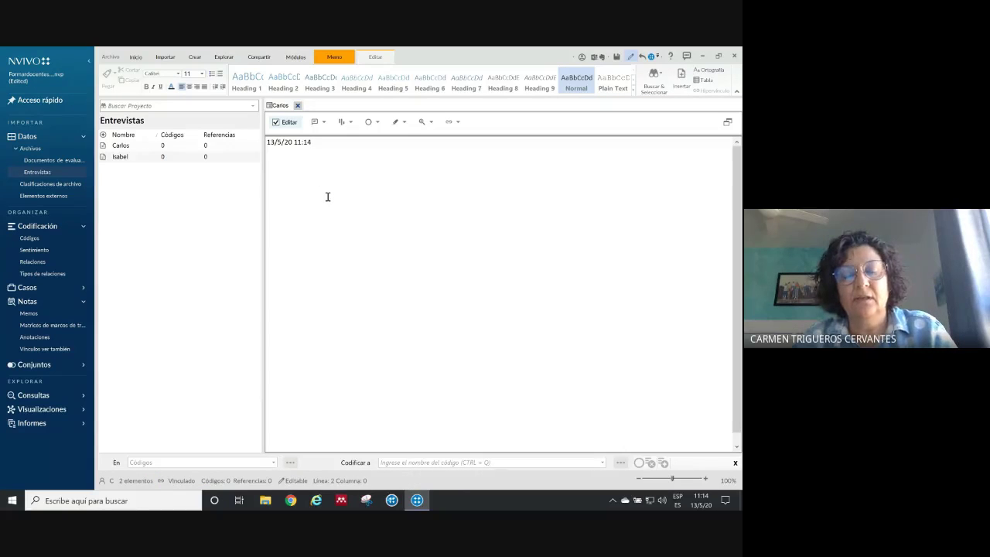
- Paste the copied interviewee details below the date and replace the first name with that of this memo's interviewee
{"action": "type", "text": "Isabel Sexo: mujer Calificación: sobresaliente Asistencia: Muy alta  está trabajando actualmente a la vez que estudia, Su principal tema es el trabajo en grupo"}
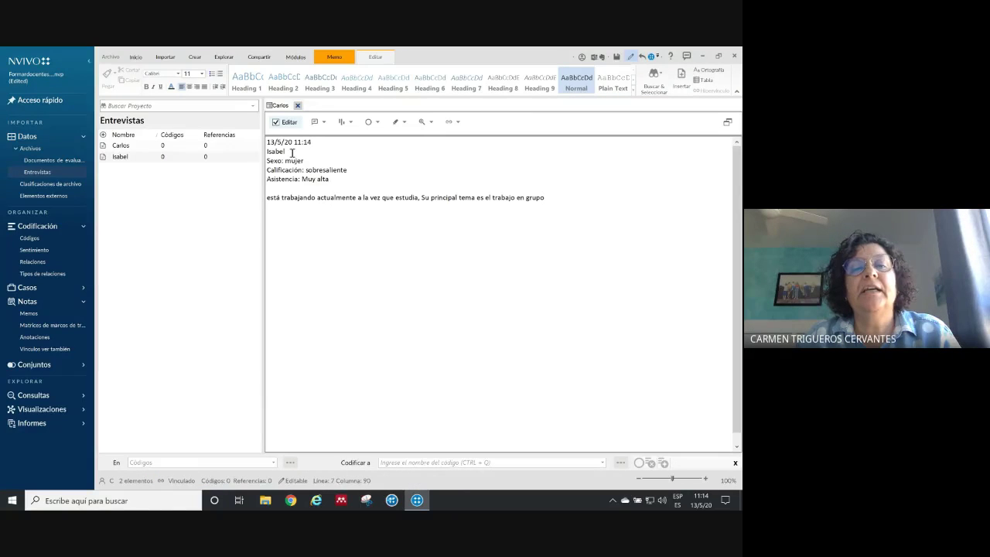
{"action": "left_click_drag", "start_coordinate": [288, 151], "coordinate": [267, 152]}
{"action": "key", "text": "BackSpace"}
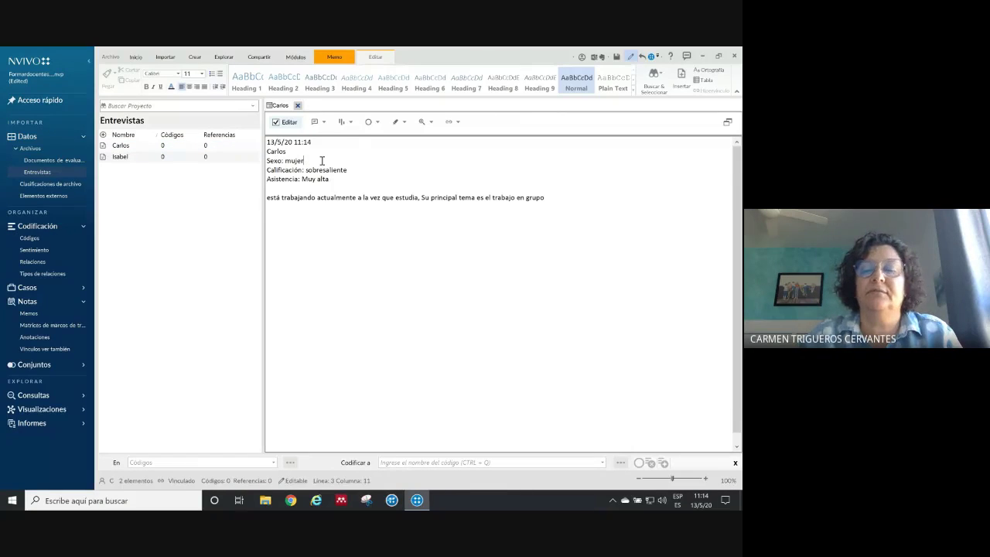
- Change the sex recorded in the interviewee's memo to "hombre"
{"action": "key", "text": "BackSpace"}
{"action": "key", "text": "BackSpace"}
{"action": "key", "text": "BackSpace"}
{"action": "key", "text": "BackSpace"}
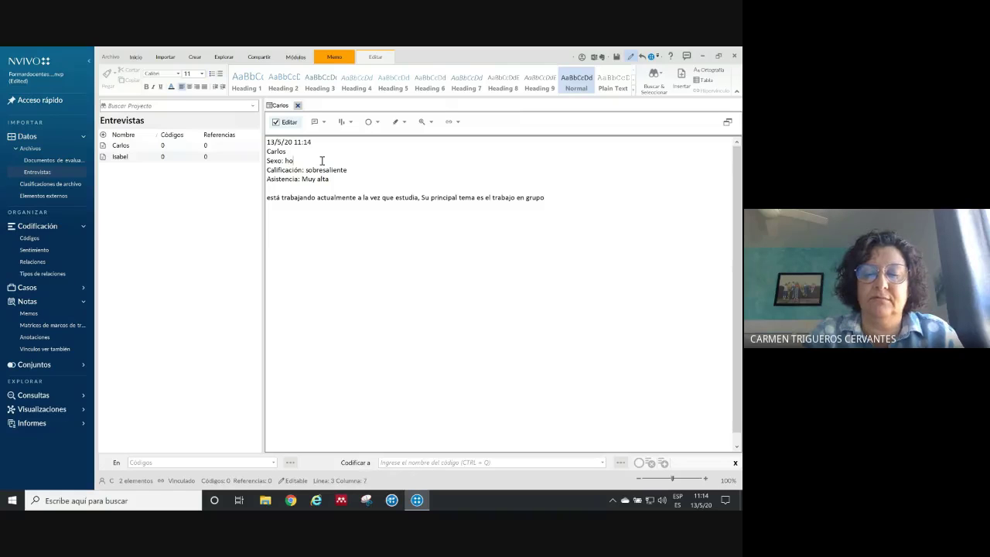
{"action": "type", "text": "hombre"}
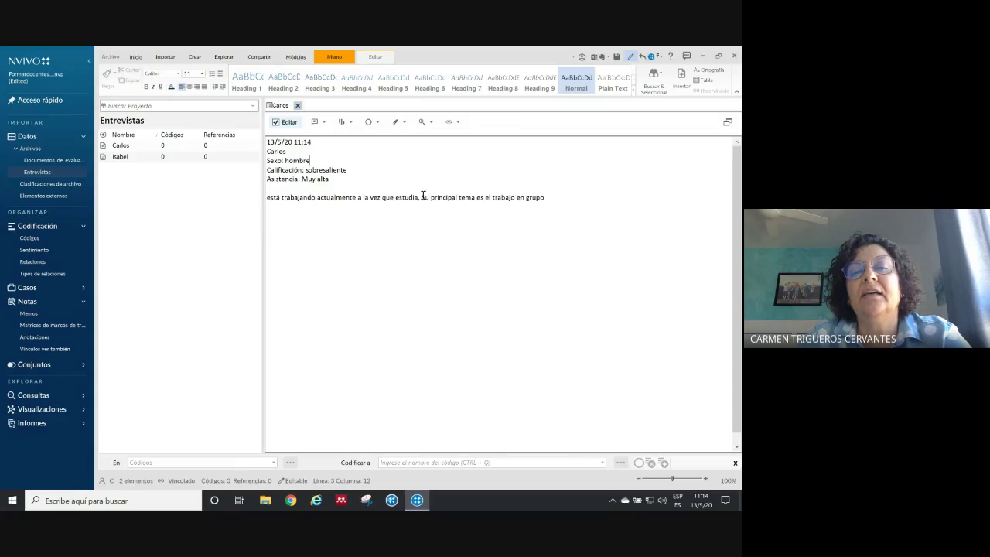
- Rewrite the memo's last paragraph so it reads only "Su principal tema es la autoevaluación"
{"action": "left_click_drag", "start_coordinate": [417, 197], "coordinate": [257, 196]}
{"action": "key", "text": "Delete"}
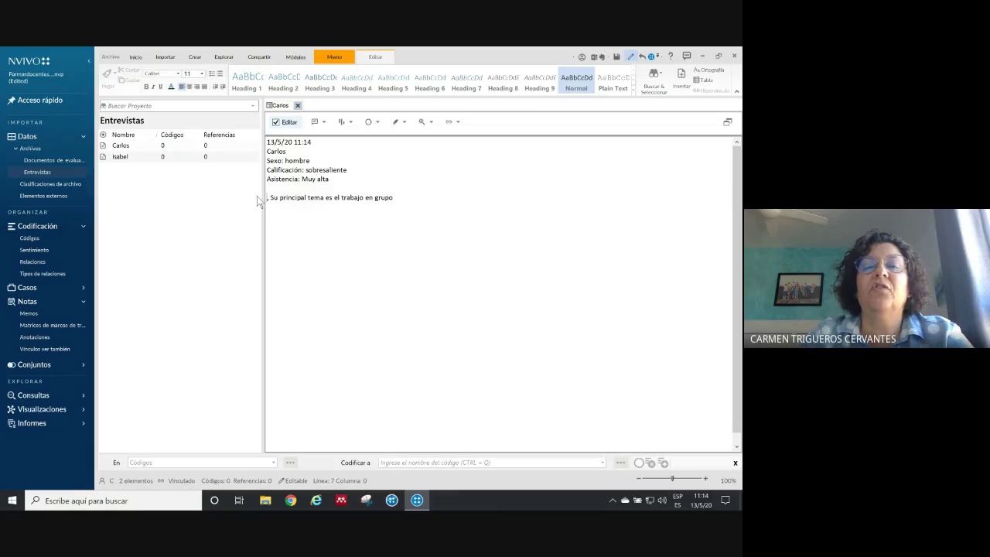
{"action": "left_click_drag", "start_coordinate": [340, 197], "coordinate": [415, 197]}
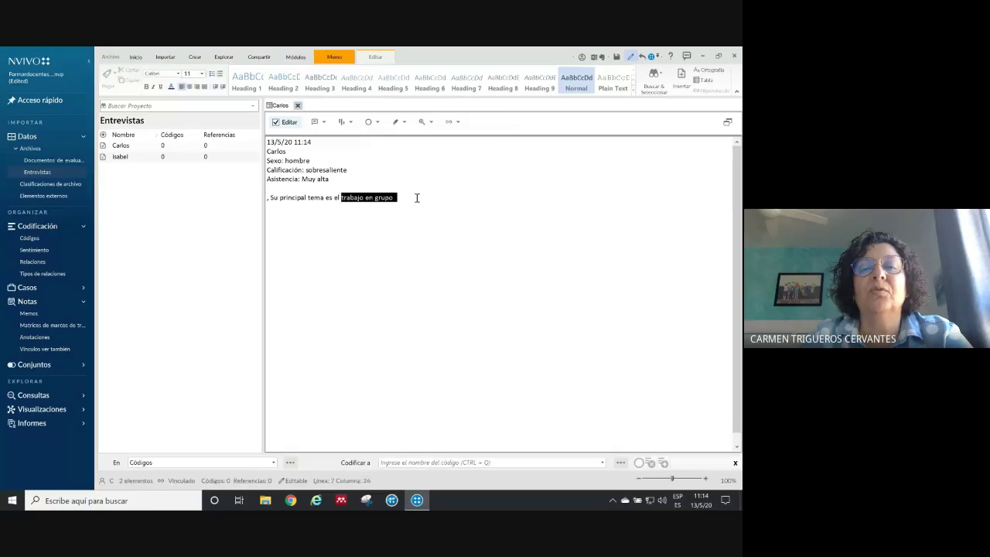
{"action": "key", "text": "Delete"}
{"action": "key", "text": "Delete"}
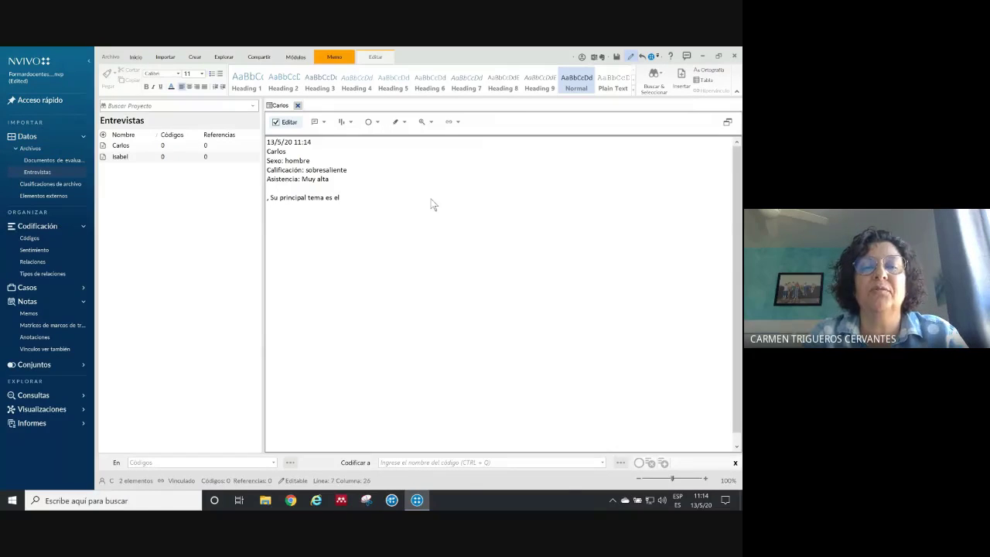
{"action": "key", "text": "BackSpace"}
{"action": "key", "text": "BackSpace"}
{"action": "key", "text": "BackSpace"}
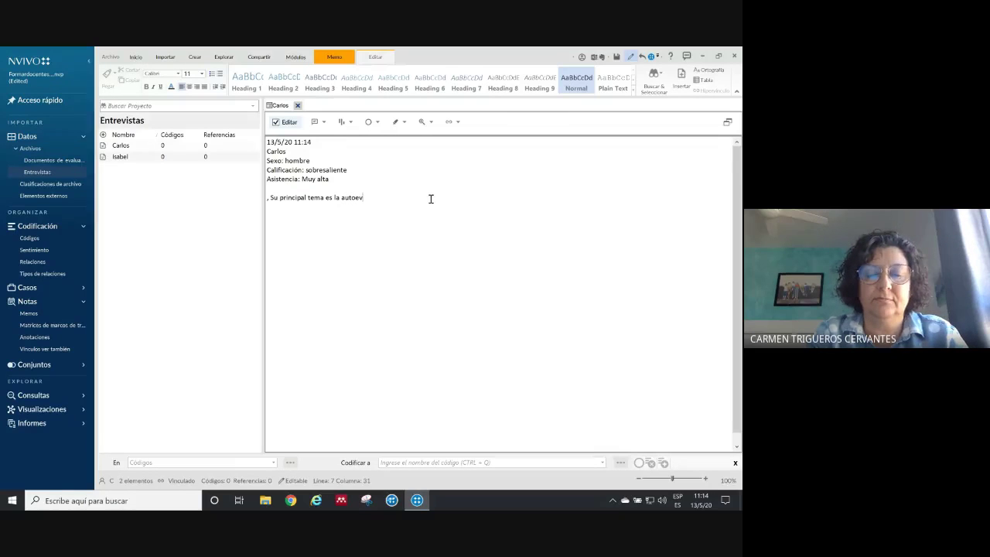
{"action": "type", "text": "la autoevaluaci"}
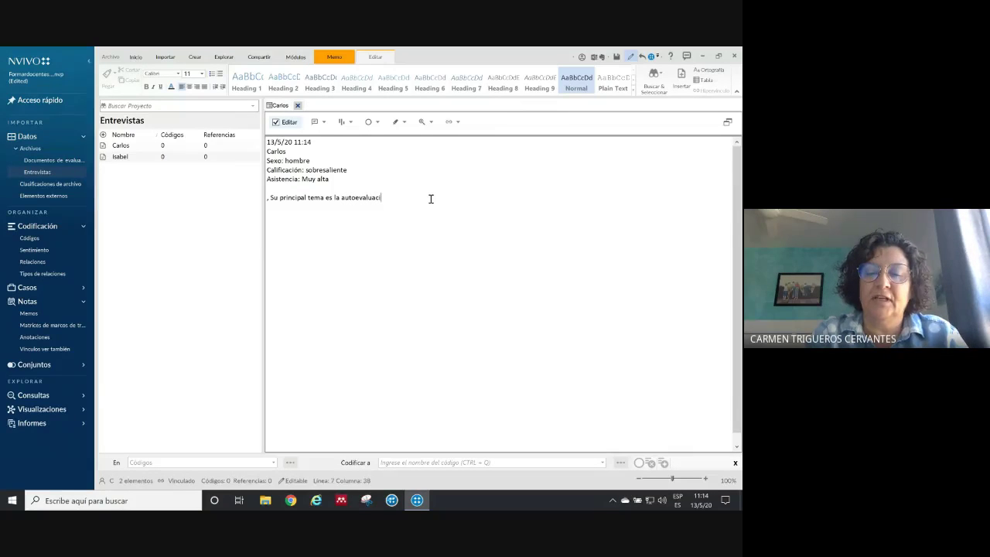
{"action": "type", "text": "ón"}
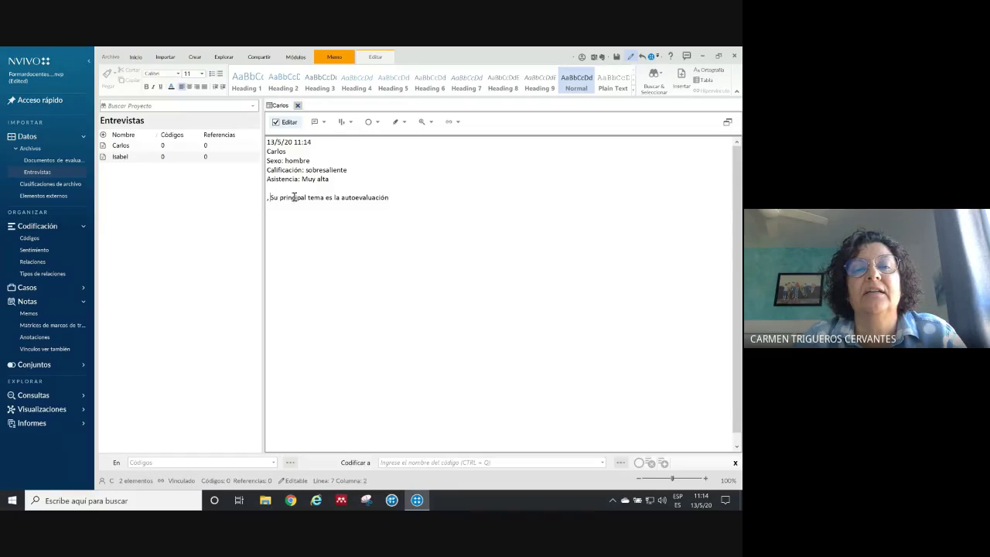
{"action": "key", "text": "BackSpace"}
{"action": "key", "text": "BackSpace"}
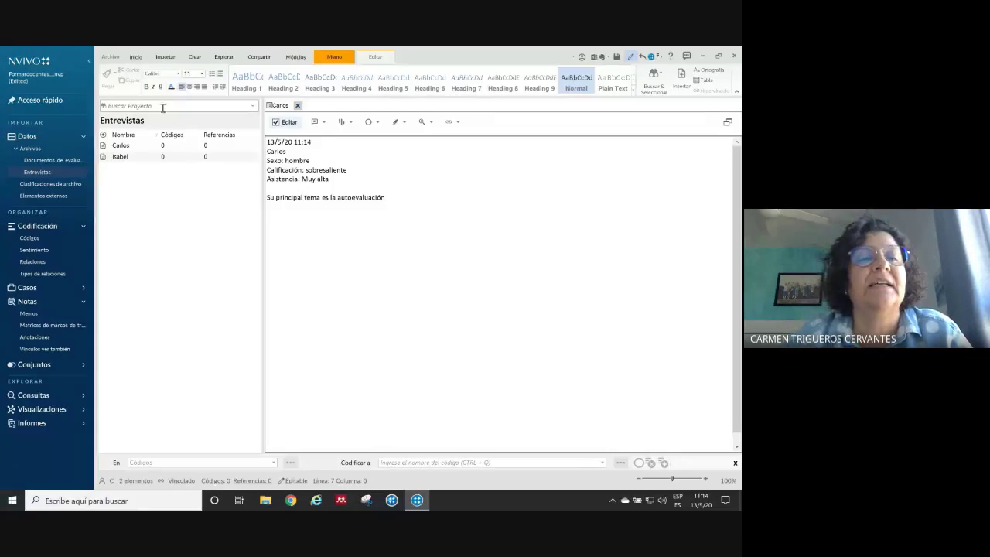
- Check the grade the interviewee gave himself in the first interview's transcript, then close his memo and the transcript
{"action": "double_click", "coordinate": [122, 145]}
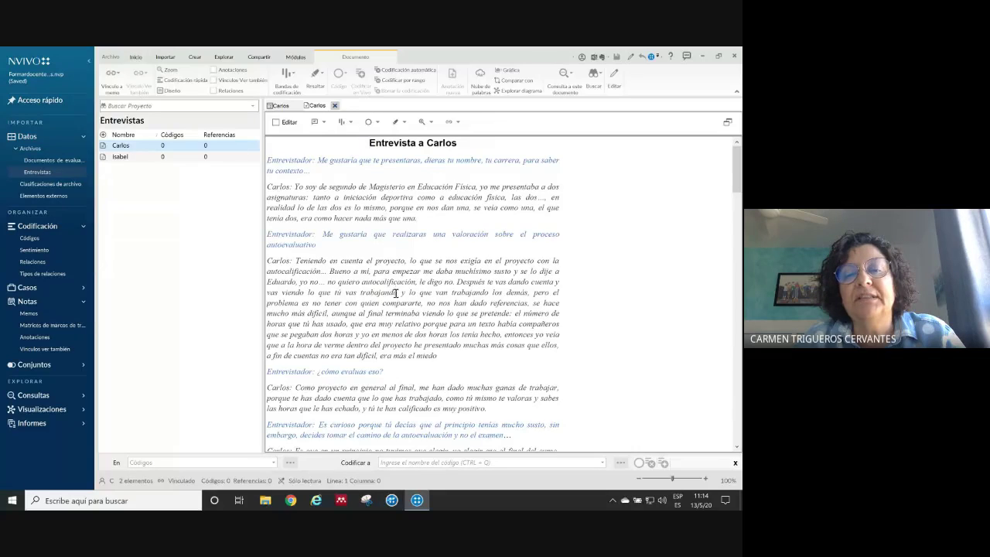
{"action": "scroll", "coordinate": [394, 284], "scroll_direction": "down", "scroll_amount": 15}
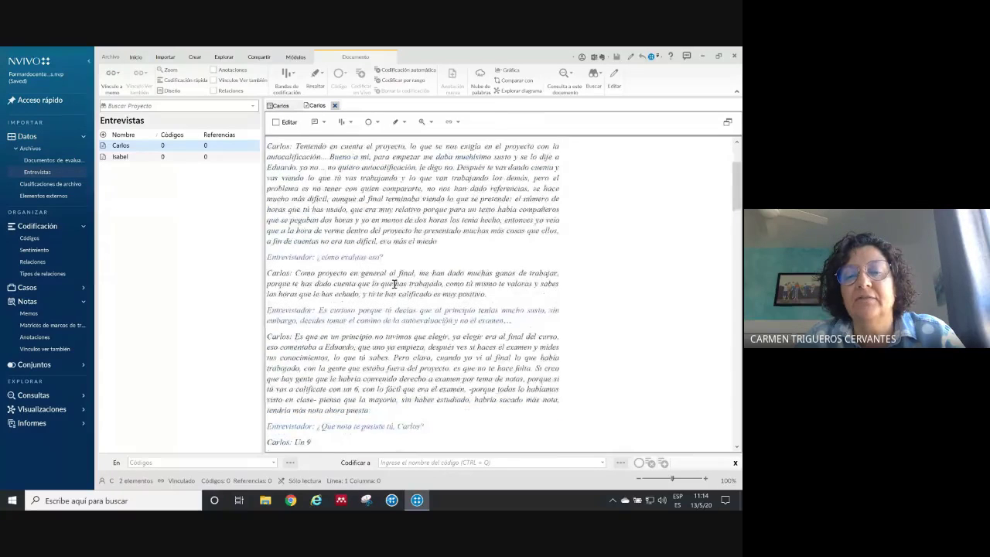
{"action": "left_click_drag", "start_coordinate": [291, 186], "coordinate": [314, 186]}
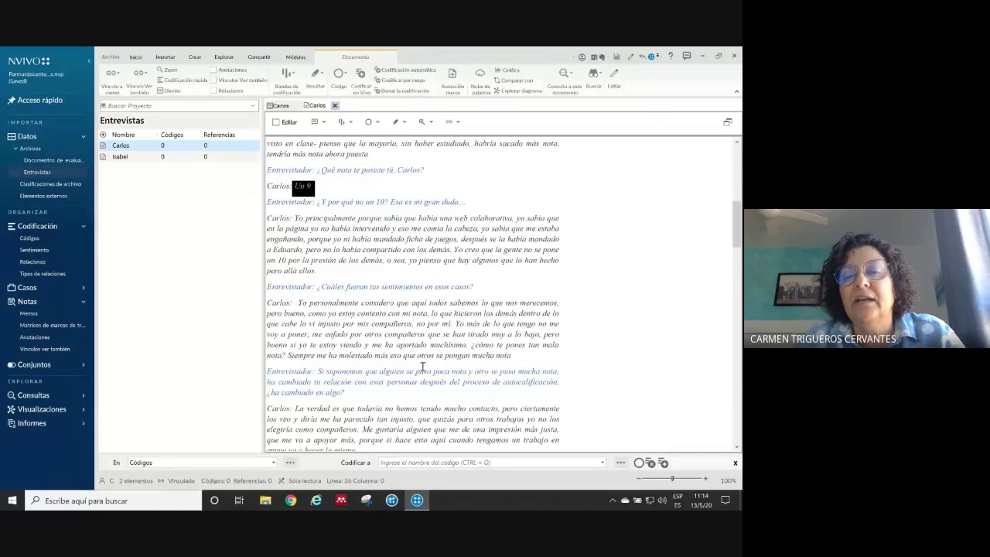
{"action": "left_click", "coordinate": [280, 105]}
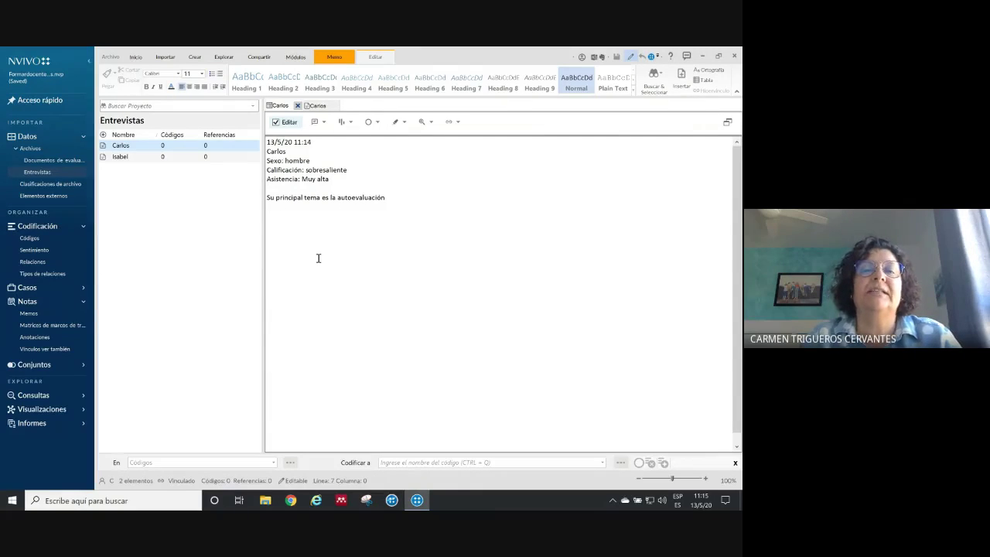
{"action": "left_click", "coordinate": [298, 105]}
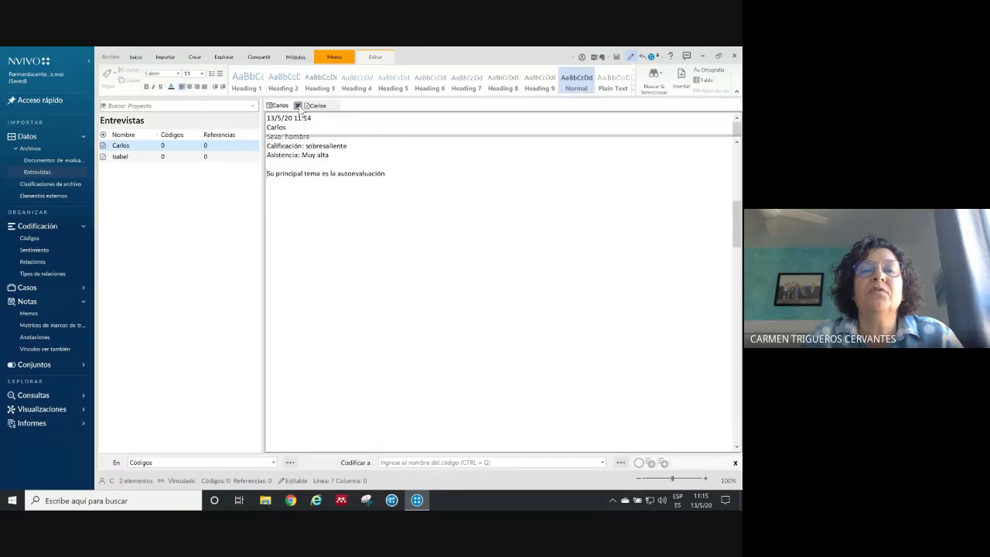
{"action": "left_click", "coordinate": [298, 106]}
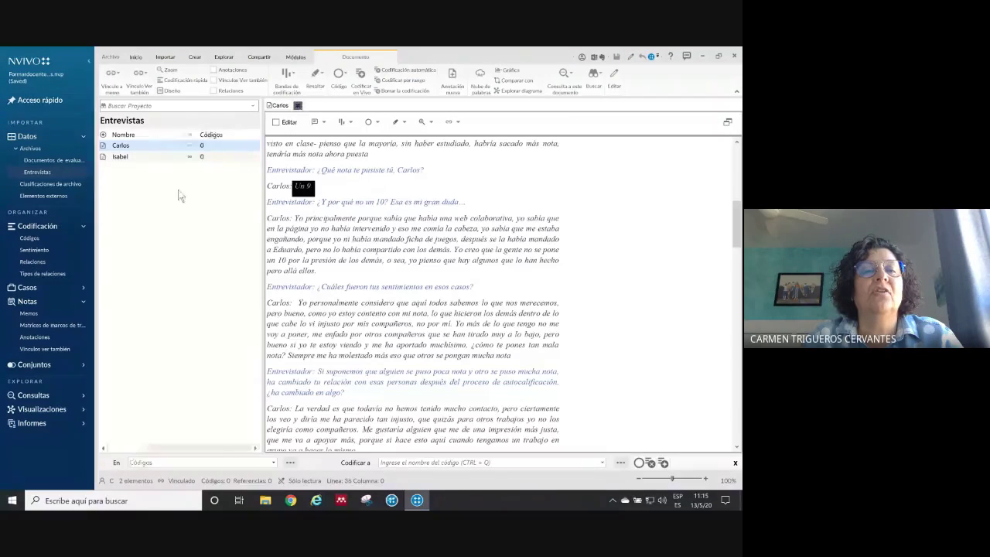
- Create a folder named "Análisis" under the memos and move the "Estrategias de análisis" memo into it
{"action": "left_click", "coordinate": [29, 314]}
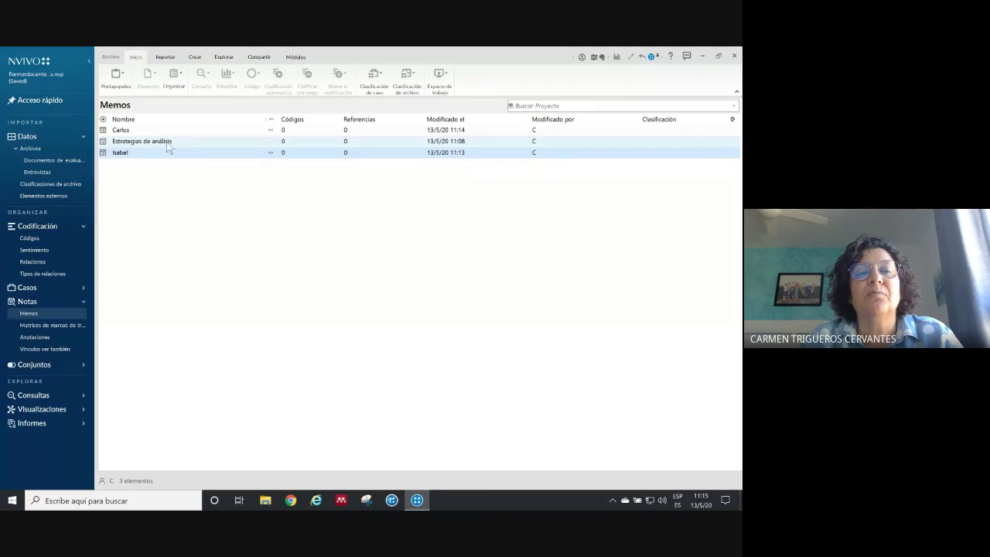
{"action": "right_click", "coordinate": [29, 316]}
{"action": "left_click", "coordinate": [69, 325]}
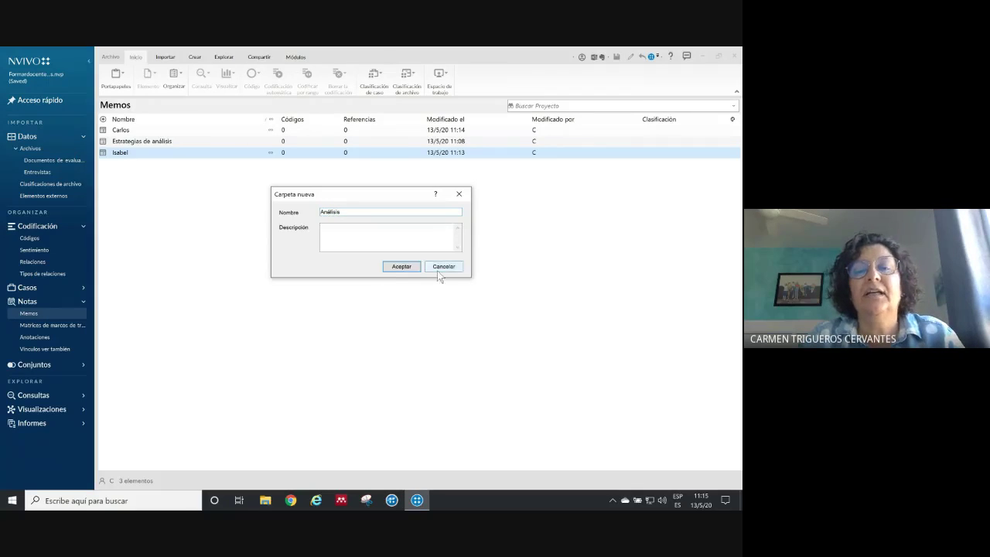
{"action": "left_click", "coordinate": [403, 268]}
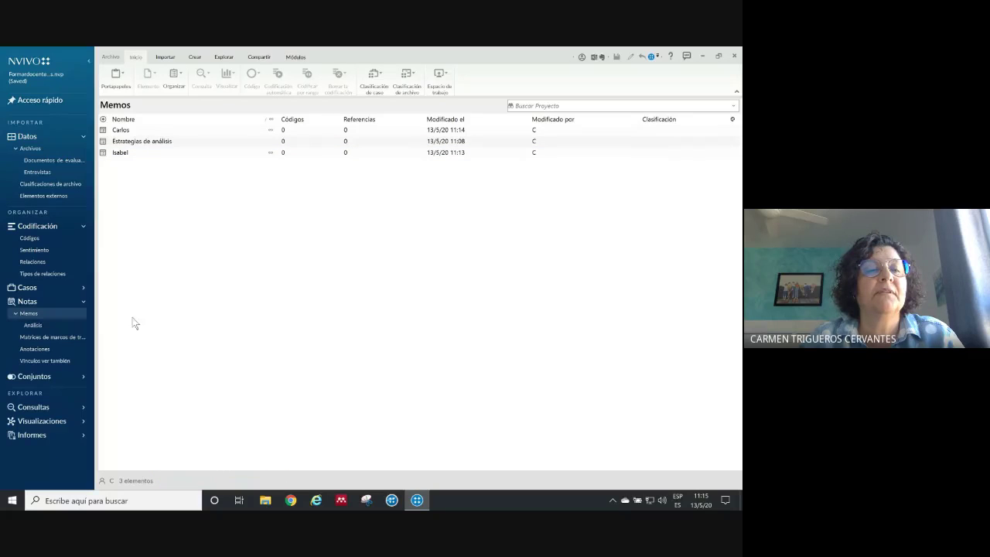
{"action": "left_click", "coordinate": [154, 146]}
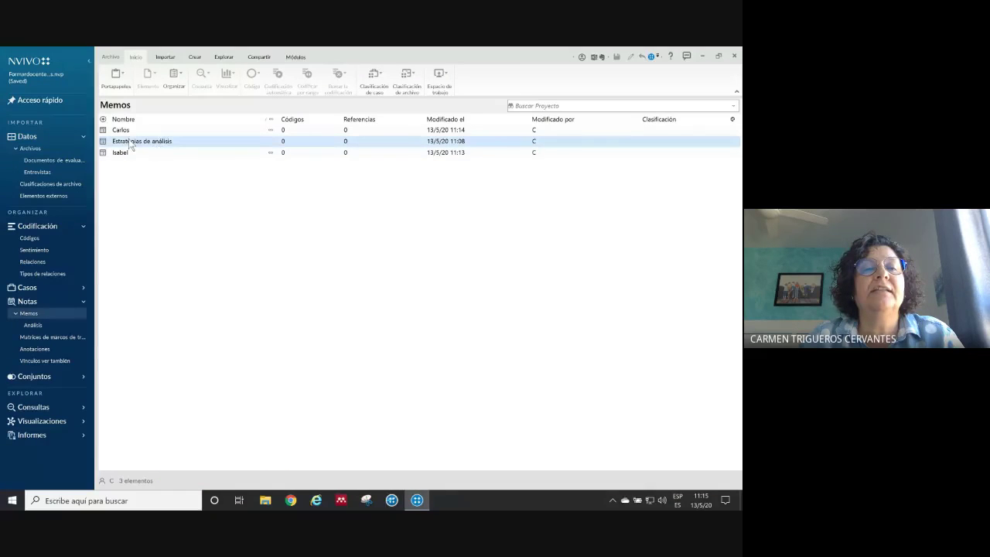
{"action": "left_click_drag", "start_coordinate": [136, 147], "coordinate": [40, 325]}
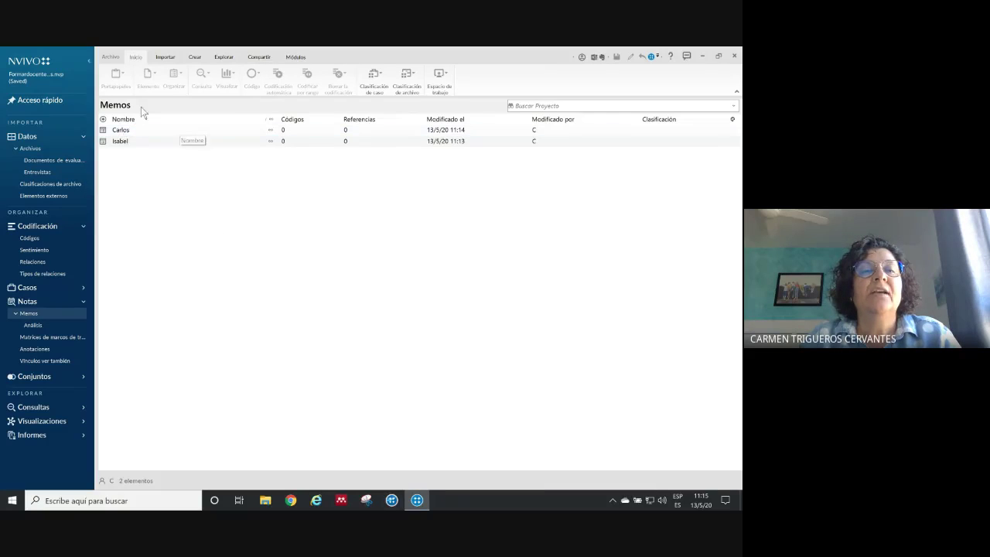
- Open the memo linked to the first interview in the interviews folder
{"action": "left_click", "coordinate": [39, 171]}
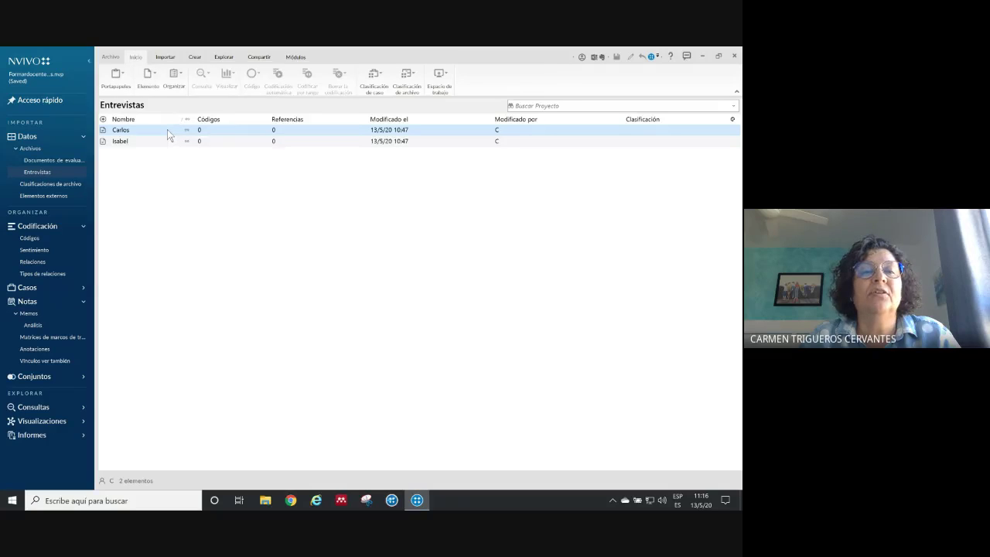
{"action": "right_click", "coordinate": [169, 132]}
{"action": "mouse_move", "coordinate": [220, 325]}
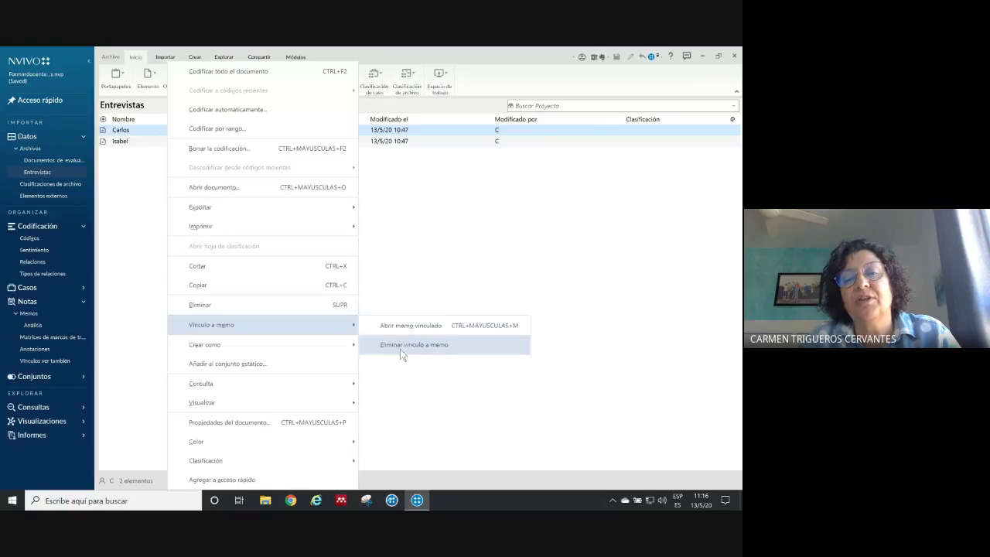
{"action": "left_click", "coordinate": [411, 328]}
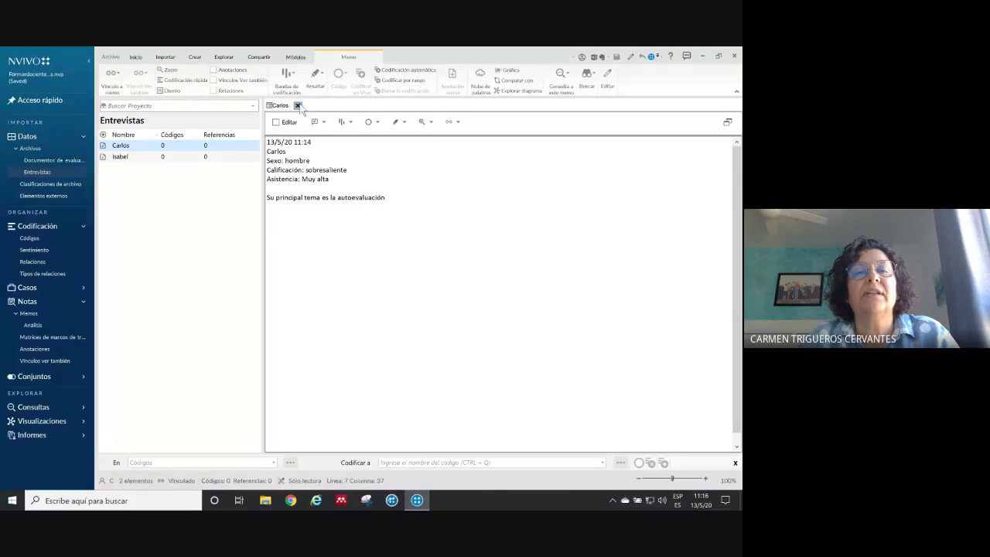
- Move the "Estrategias de análisis" memo out of the "Análisis" folder back to the main memos folder
{"action": "left_click", "coordinate": [45, 323]}
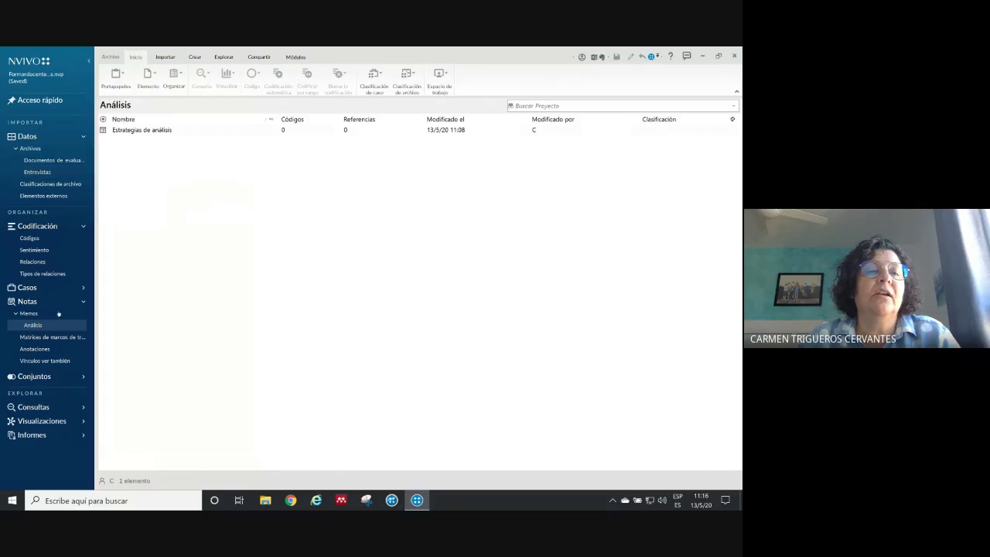
{"action": "left_click", "coordinate": [154, 130]}
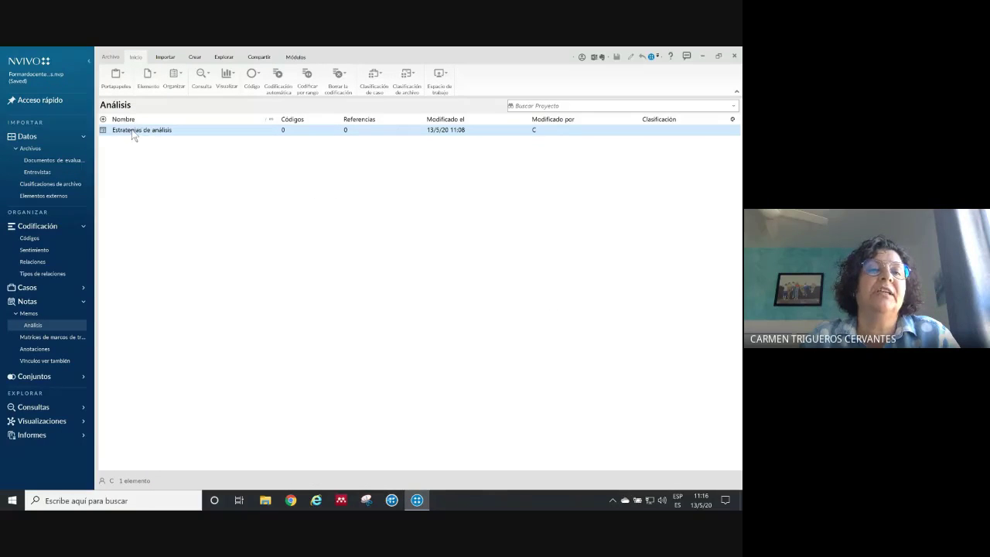
{"action": "left_click", "coordinate": [35, 313]}
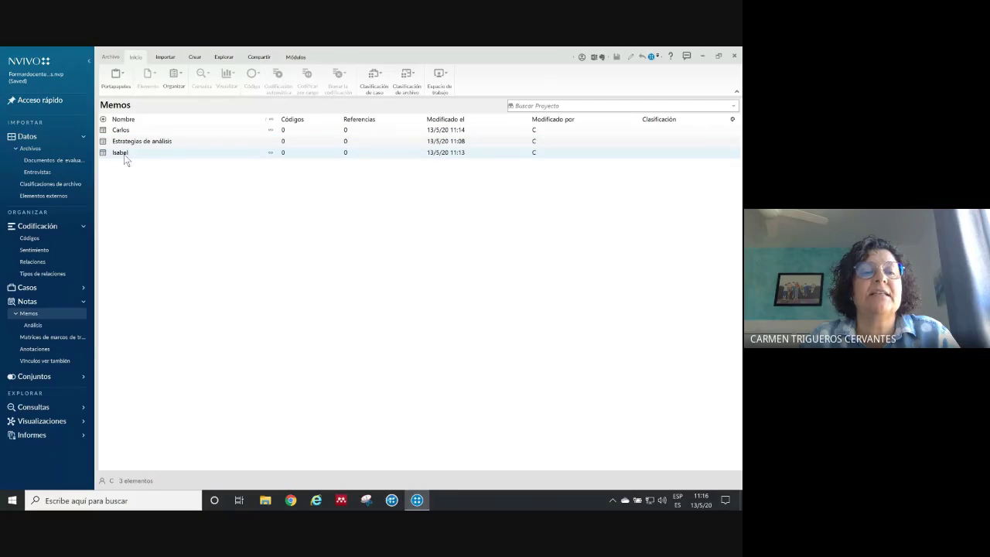
- Try to create another folder named "Análisis" under the memos
{"action": "right_click", "coordinate": [36, 315]}
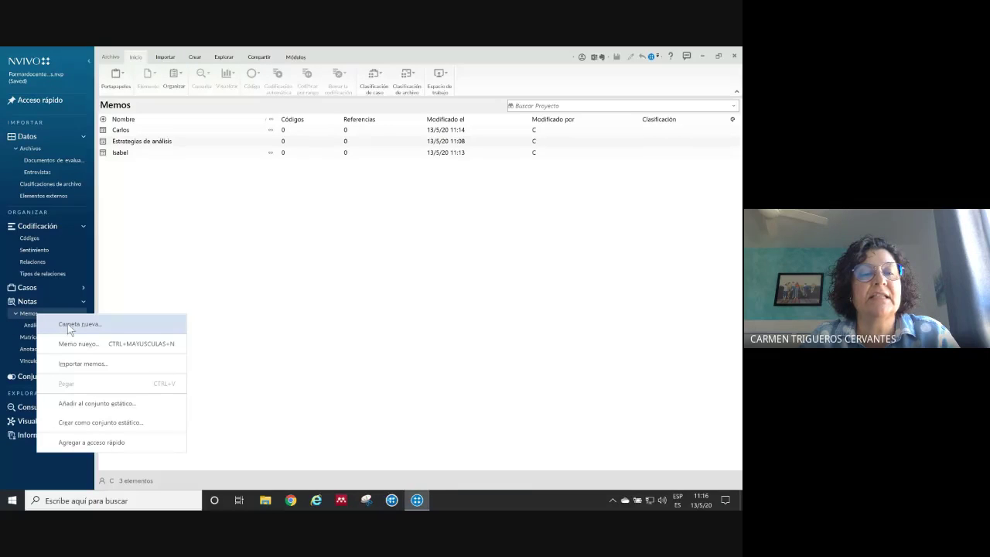
{"action": "left_click", "coordinate": [68, 323]}
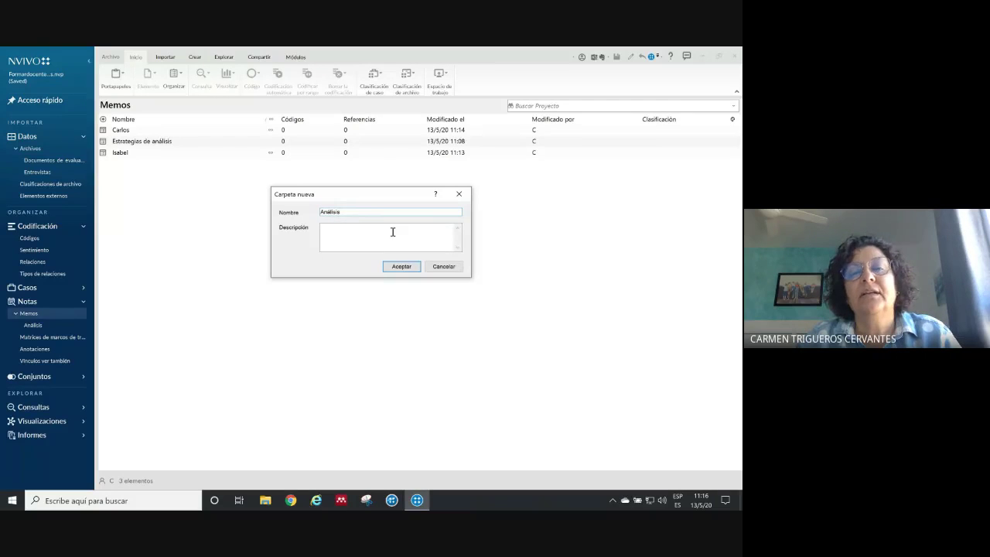
{"action": "left_click", "coordinate": [404, 268]}
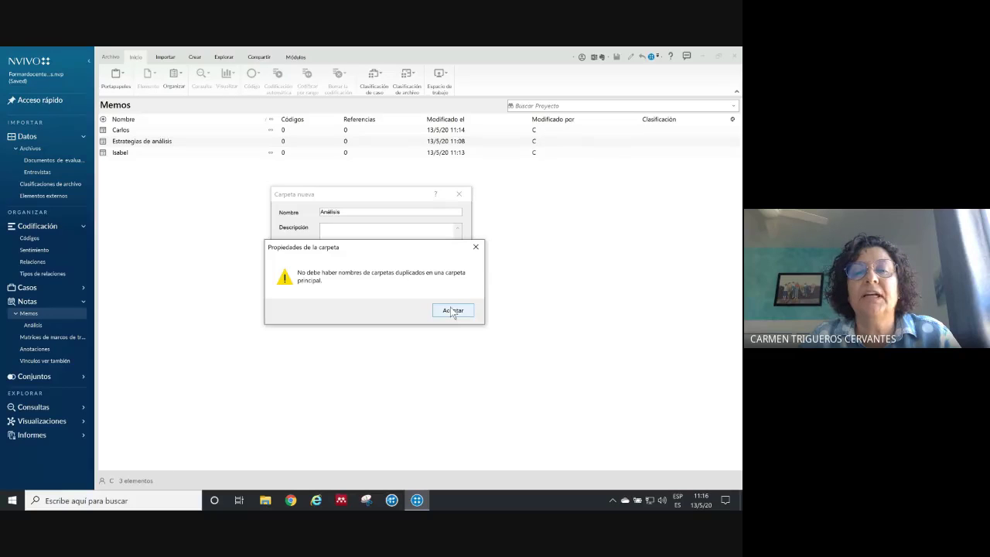
{"action": "left_click", "coordinate": [476, 247]}
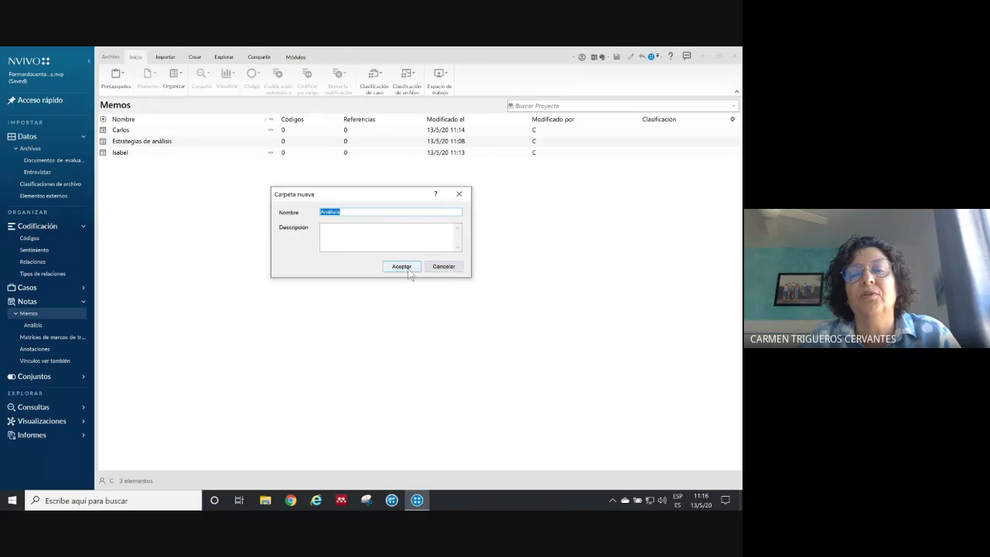
{"action": "left_click", "coordinate": [459, 194]}
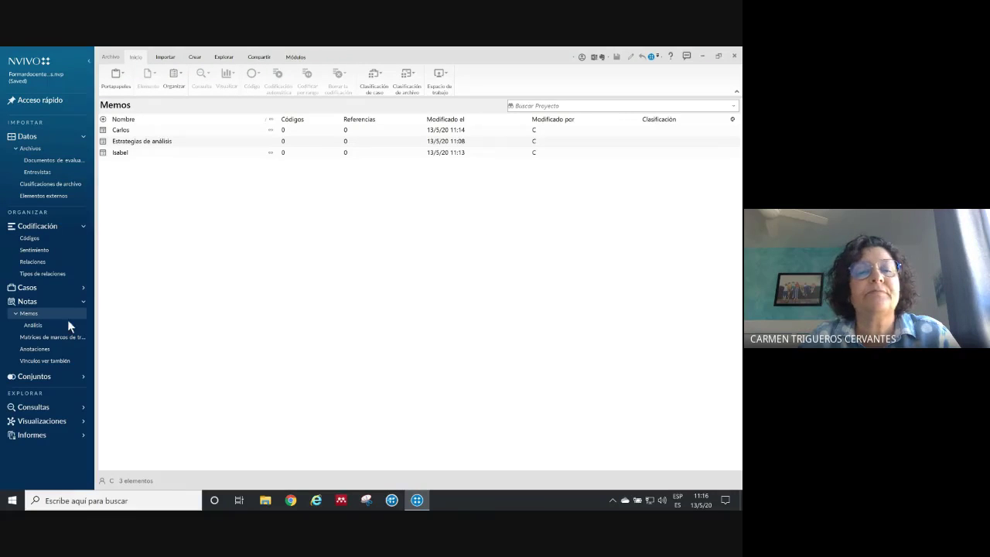
- Move the "Estrategias de análisis" memo into the "Análisis" folder and check the contents of both memo folders
{"action": "left_click", "coordinate": [152, 141]}
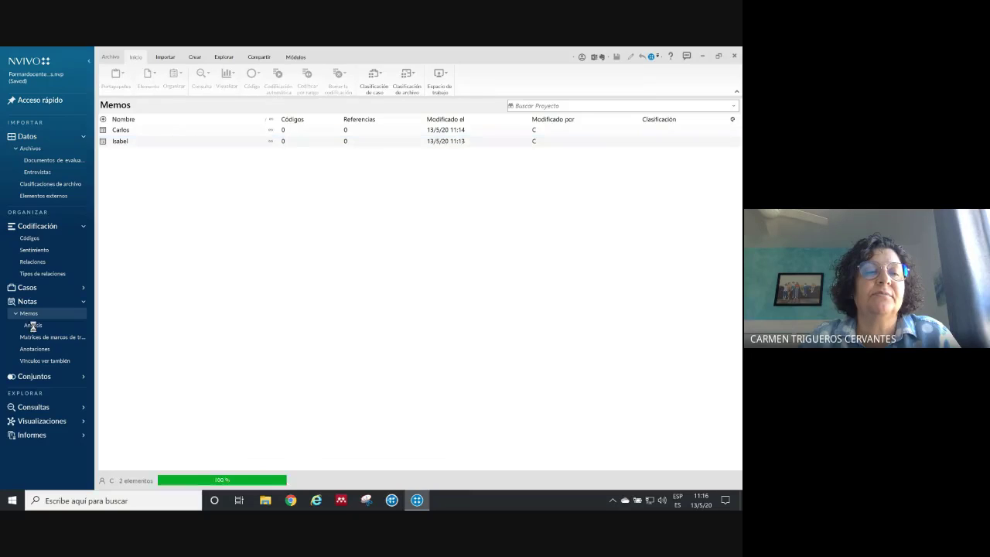
{"action": "left_click", "coordinate": [33, 326]}
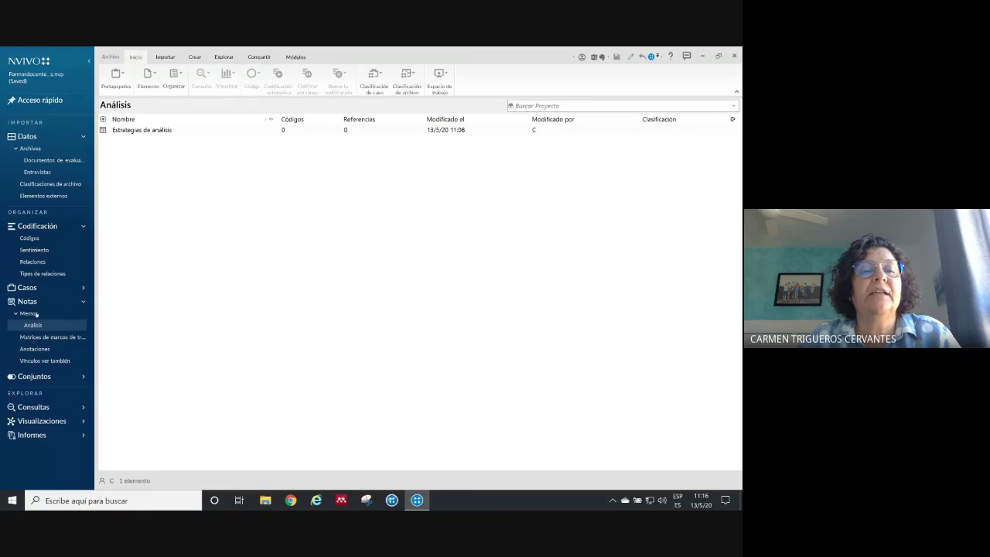
{"action": "left_click", "coordinate": [32, 314]}
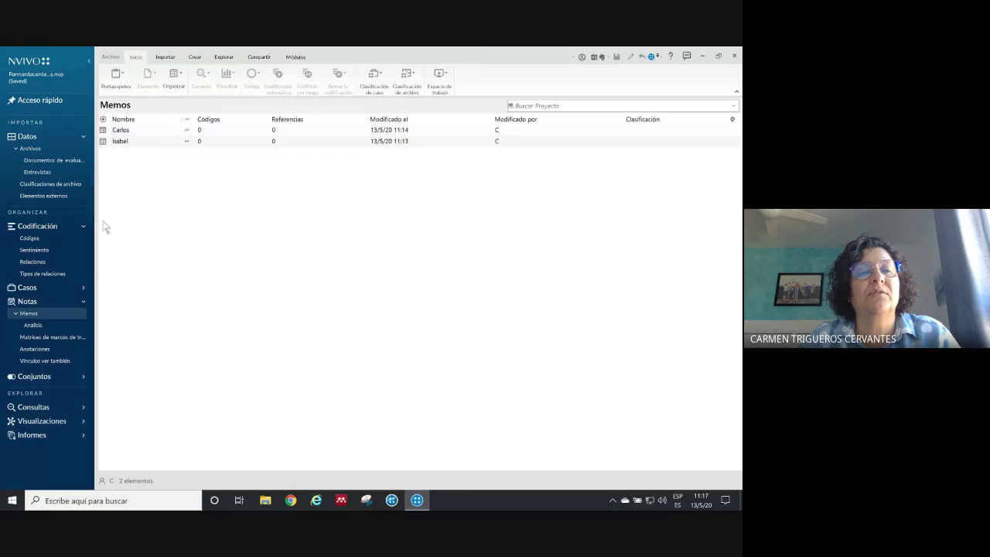
{"action": "left_click", "coordinate": [33, 325]}
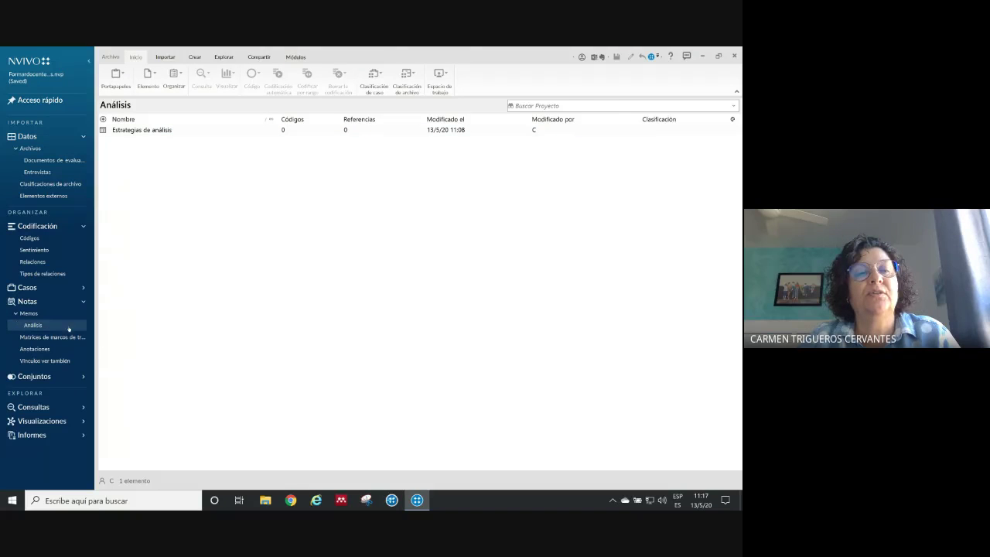
- Switch to the slide presentation and advance to the slide "Casos y clasificaciones"
{"action": "key", "text": "alt+Tab"}
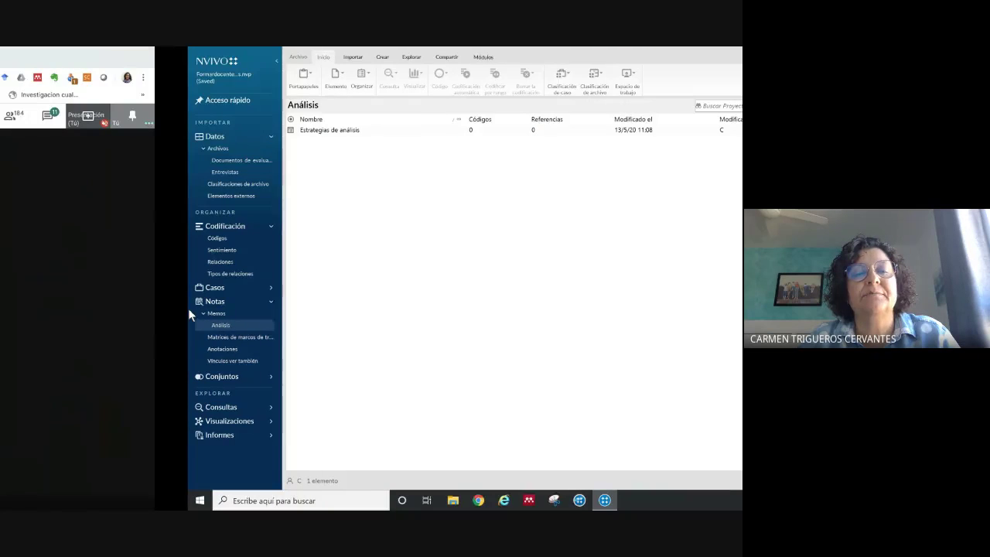
{"action": "key", "text": "alt+Tab"}
{"action": "key", "text": "Right"}
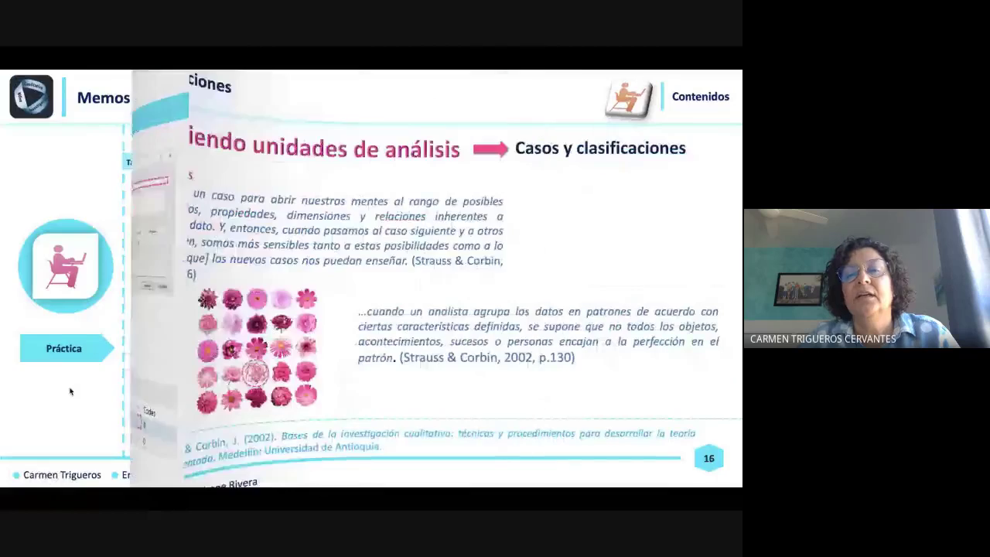
{"action": "key", "text": "alt+Tab"}
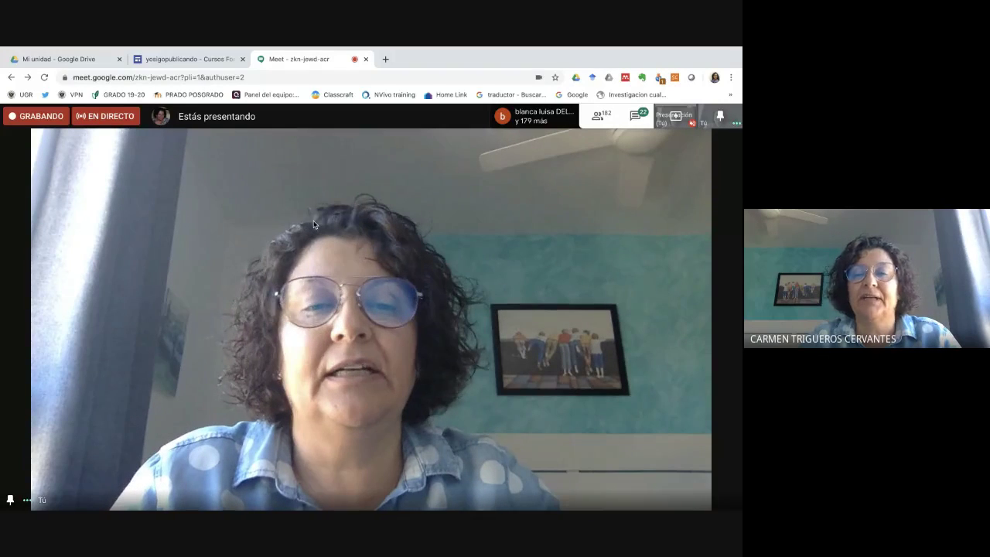
{"action": "key", "text": "alt+Tab"}
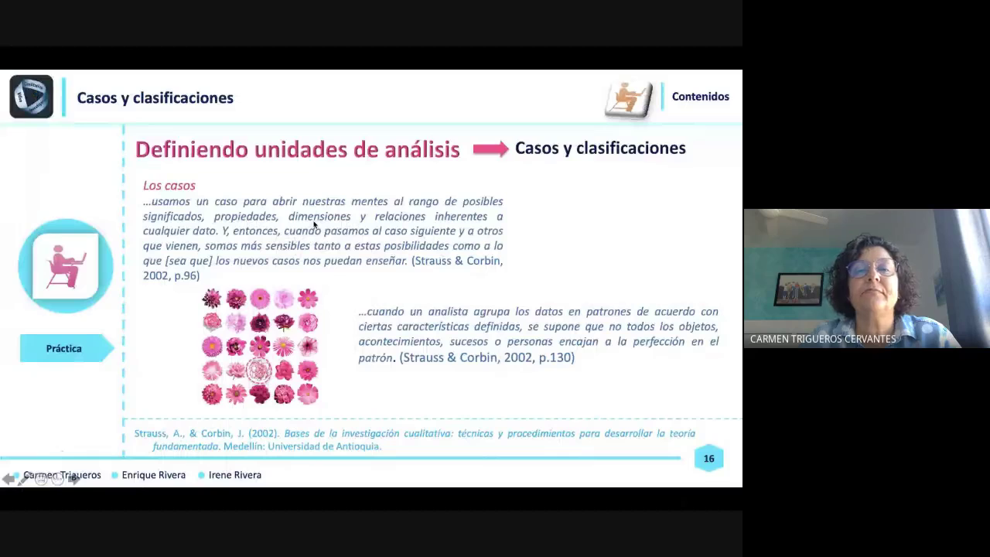
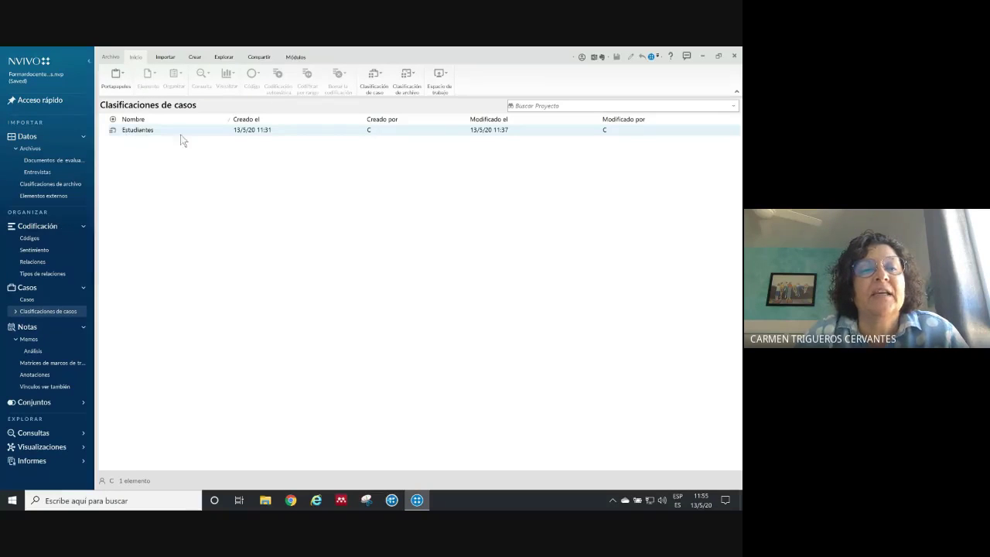
- Start a new text attribute named "Sexo" for the "Estudiantes" case classification
{"action": "left_click", "coordinate": [124, 133]}
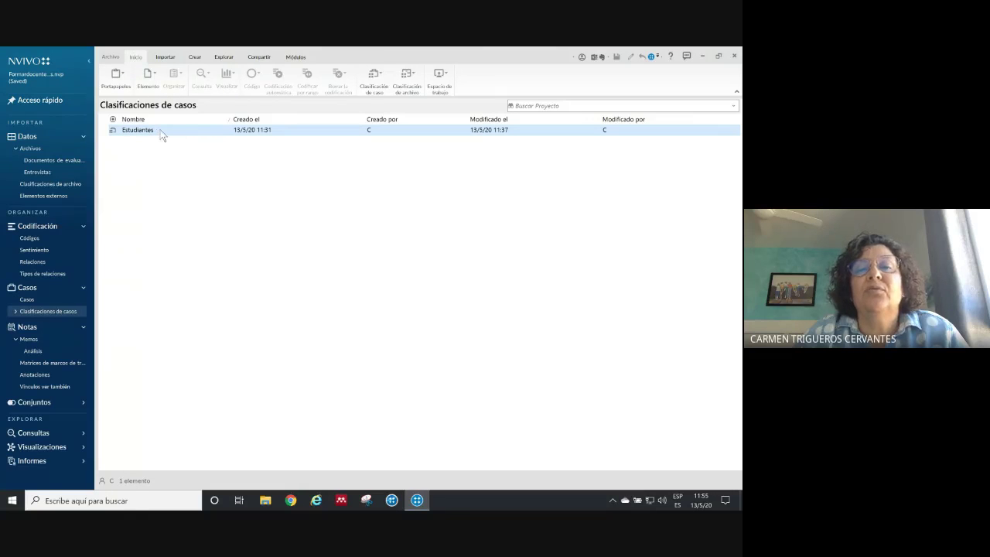
{"action": "left_click", "coordinate": [415, 77]}
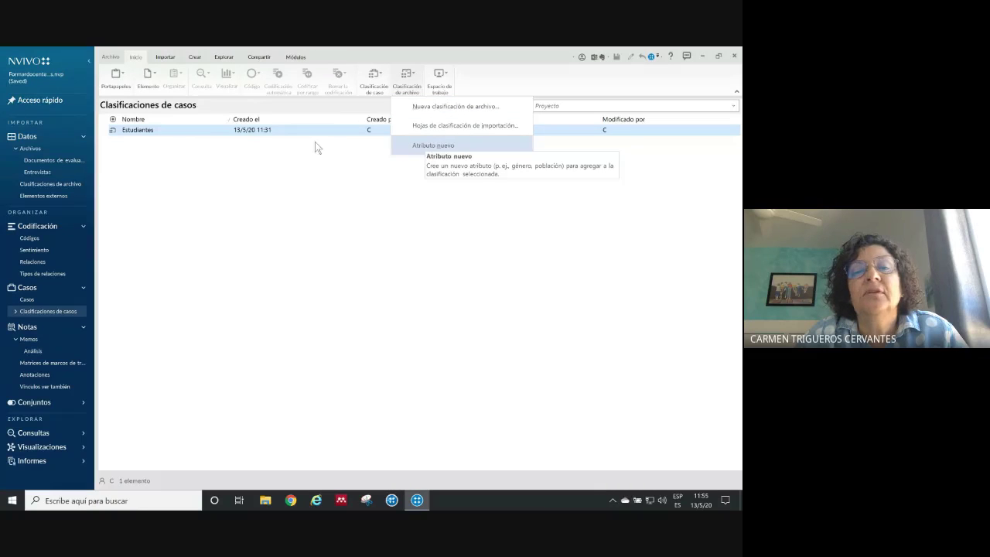
{"action": "right_click", "coordinate": [145, 133]}
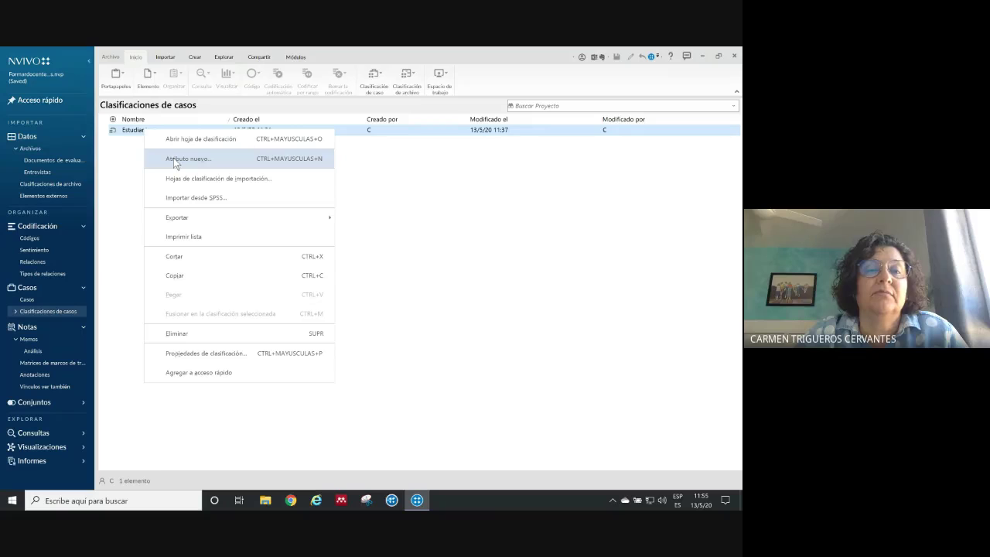
{"action": "left_click", "coordinate": [175, 159]}
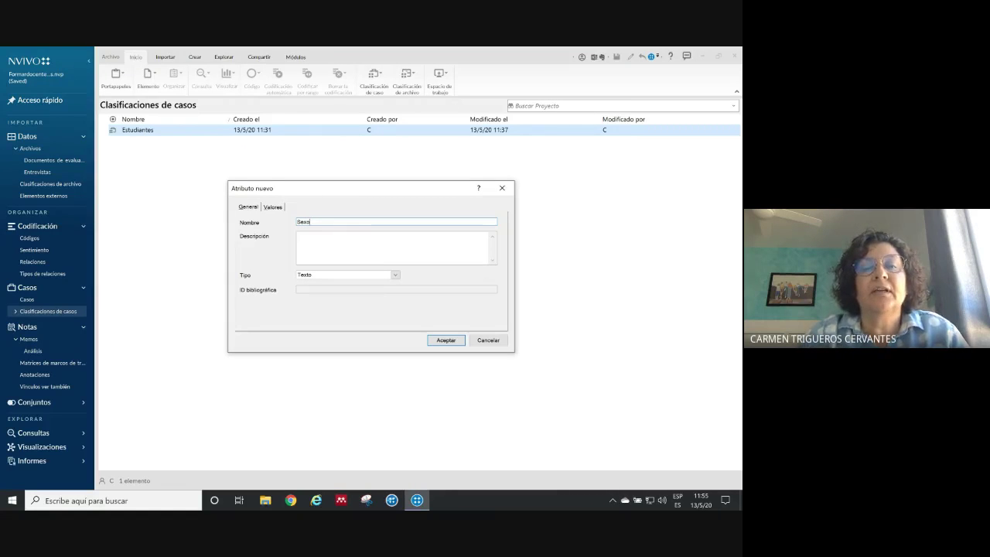
- Add the values "Mujer", "Hombre" and "Otro" to the new "Sexo" attribute and create it
{"action": "left_click", "coordinate": [272, 207]}
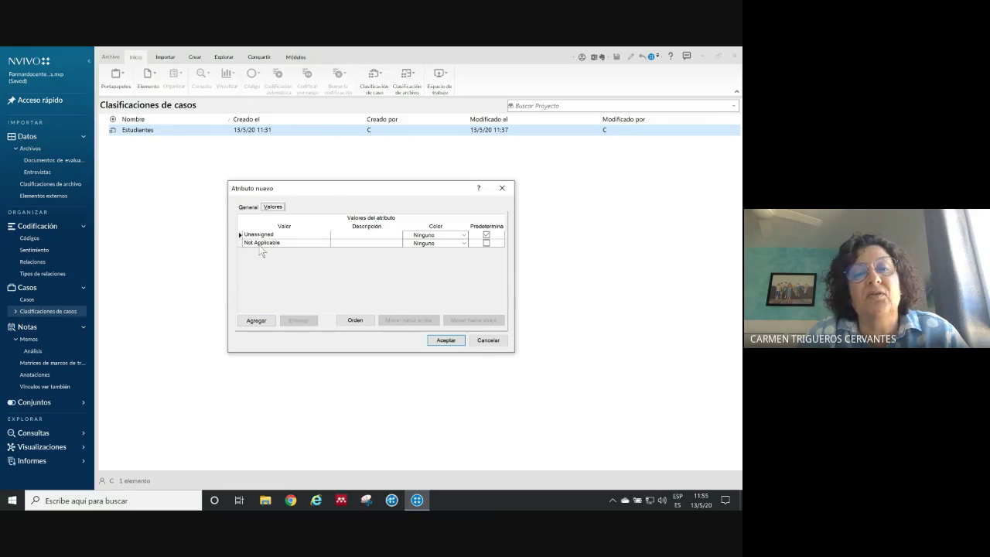
{"action": "left_click", "coordinate": [256, 320]}
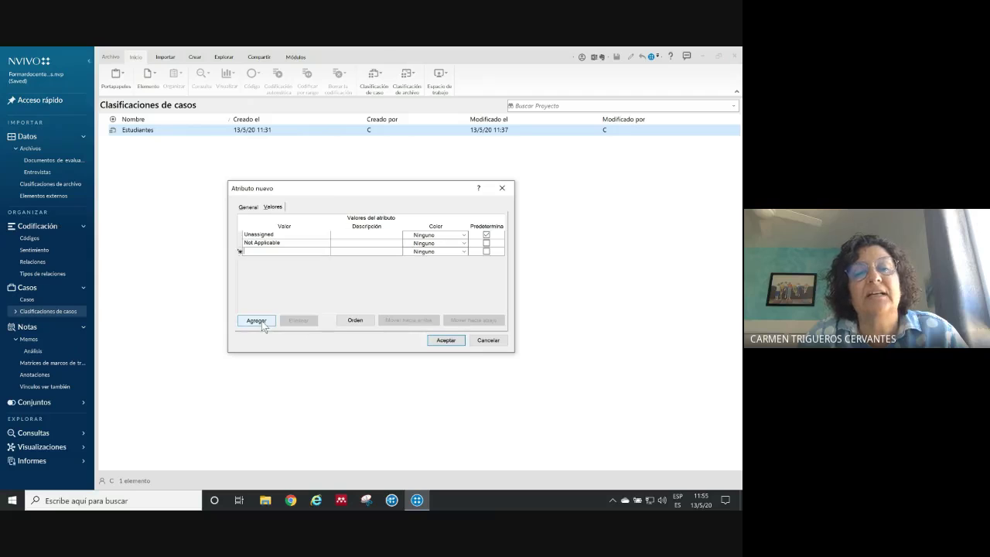
{"action": "type", "text": "Muje"}
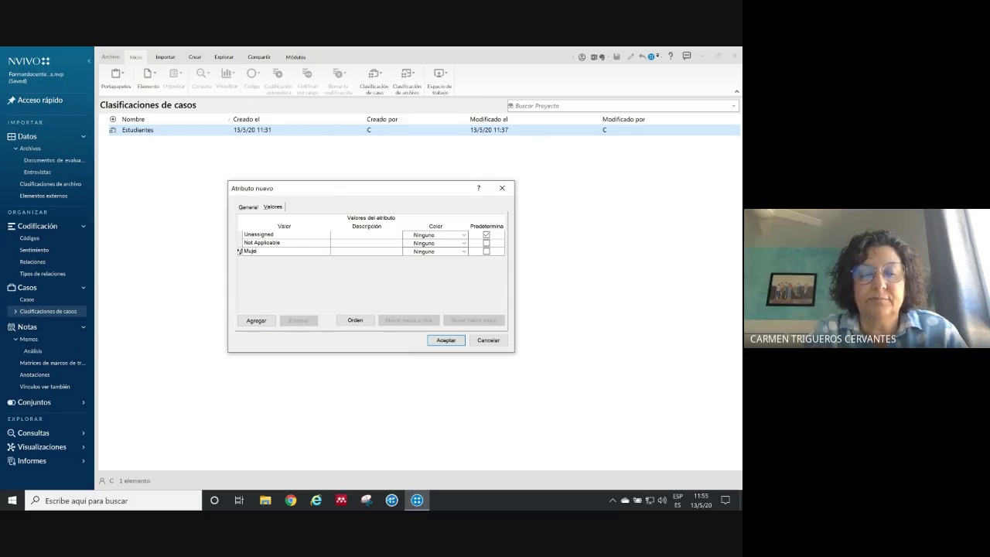
{"action": "type", "text": "r"}
{"action": "left_click", "coordinate": [261, 321]}
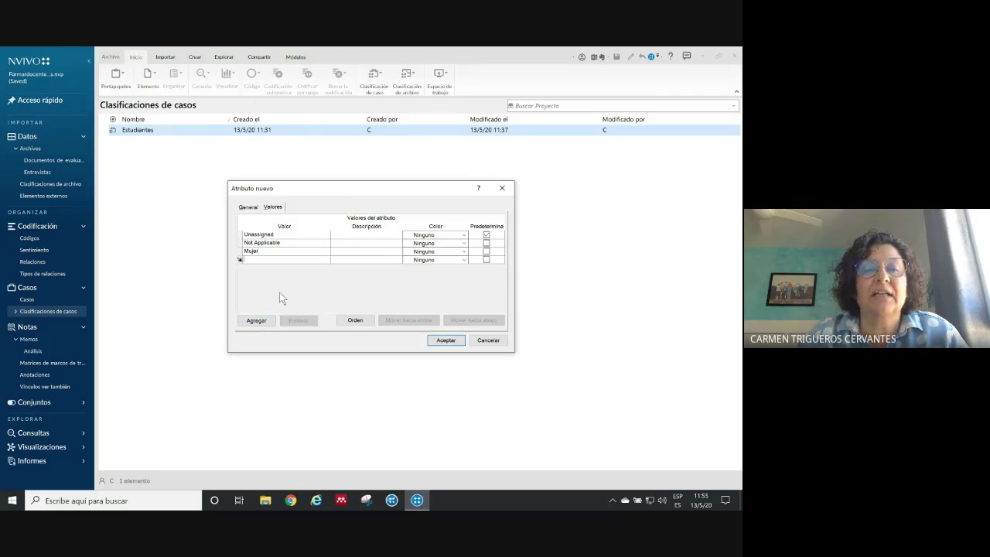
{"action": "type", "text": "Hombre"}
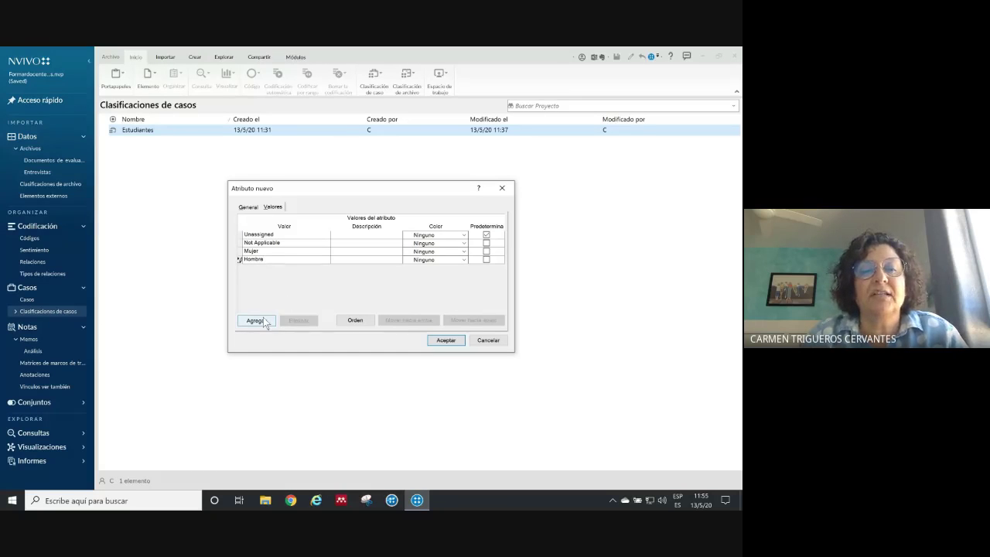
{"action": "left_click", "coordinate": [257, 320]}
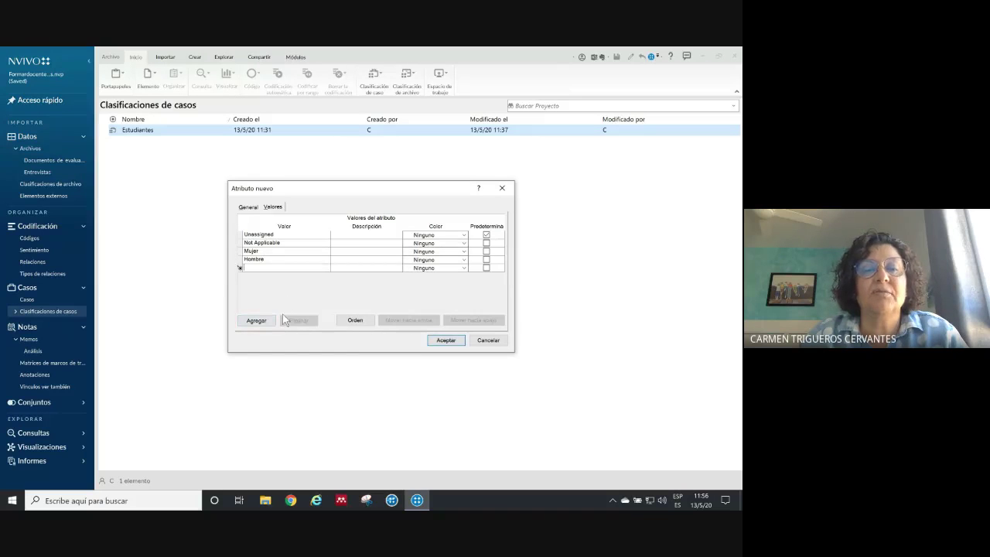
{"action": "type", "text": "Otro"}
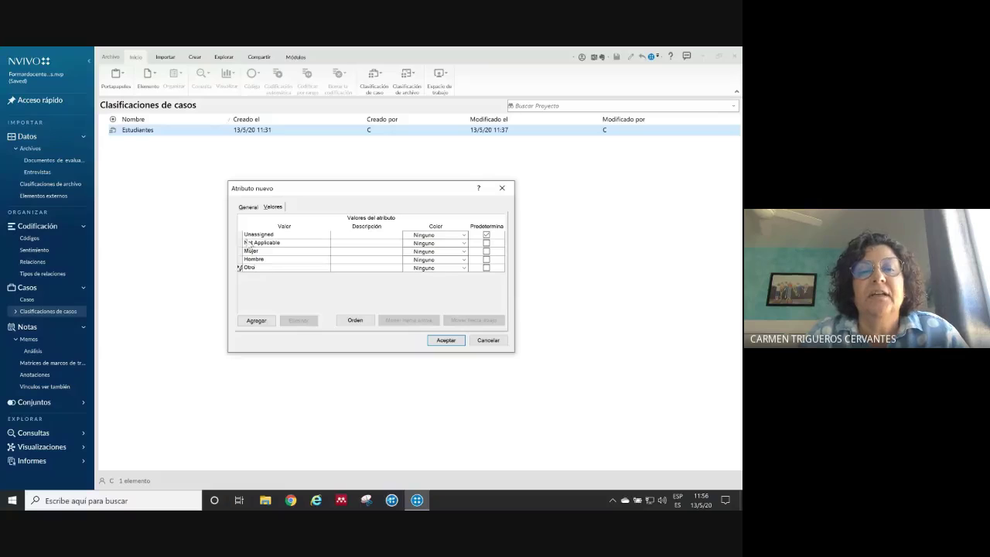
{"action": "left_click", "coordinate": [446, 341]}
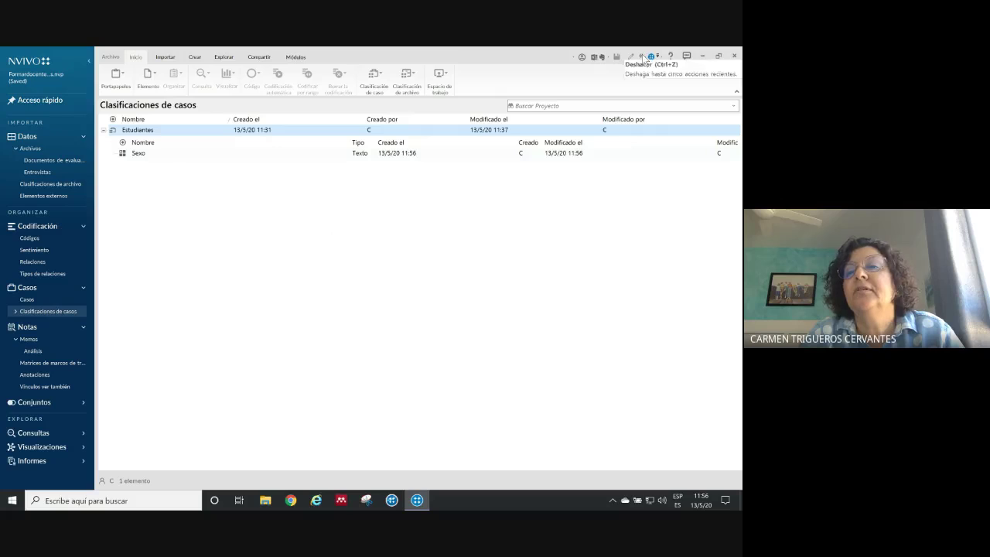
- Delete the "Sexo" attribute from the "Estudiantes" case classification
{"action": "left_click", "coordinate": [141, 154]}
{"action": "right_click", "coordinate": [144, 152]}
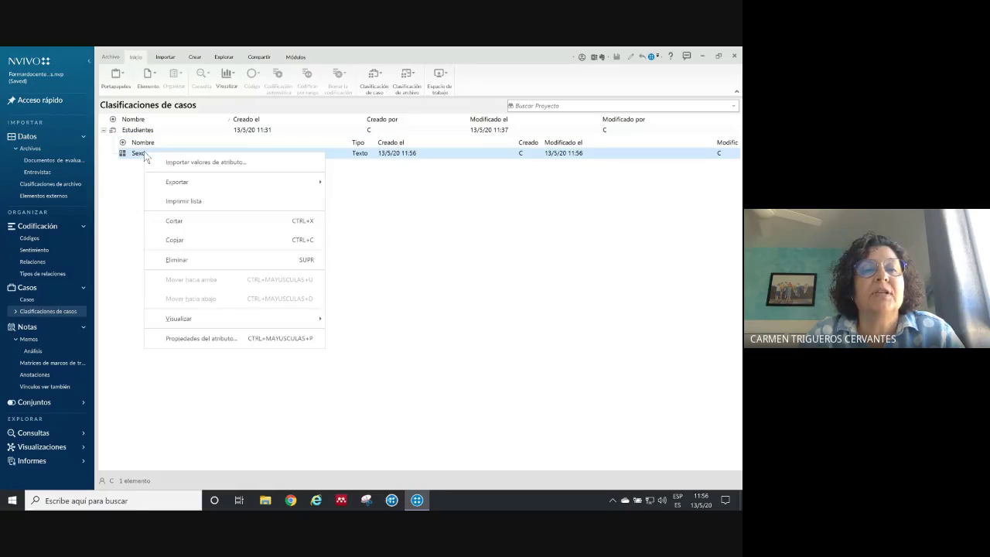
{"action": "left_click", "coordinate": [190, 260]}
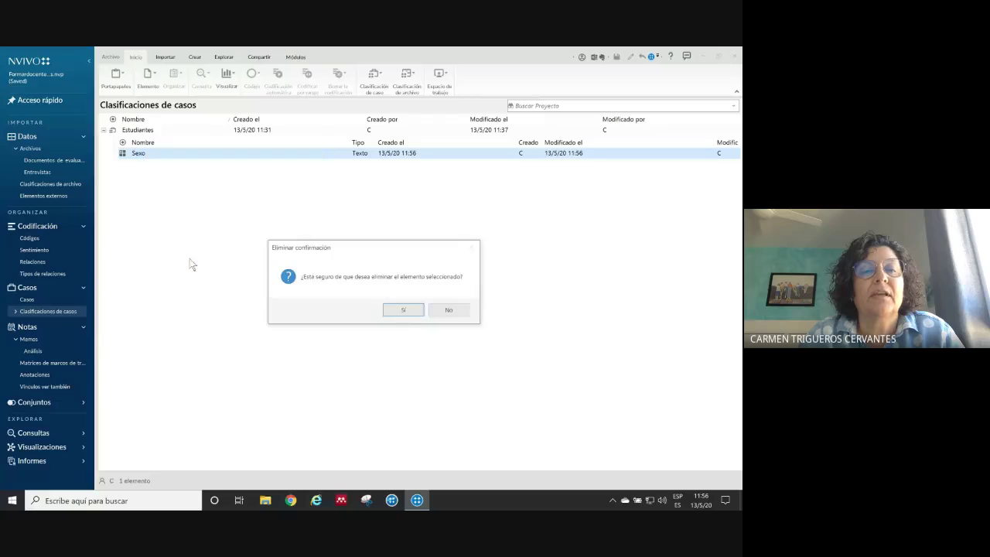
{"action": "left_click", "coordinate": [412, 313]}
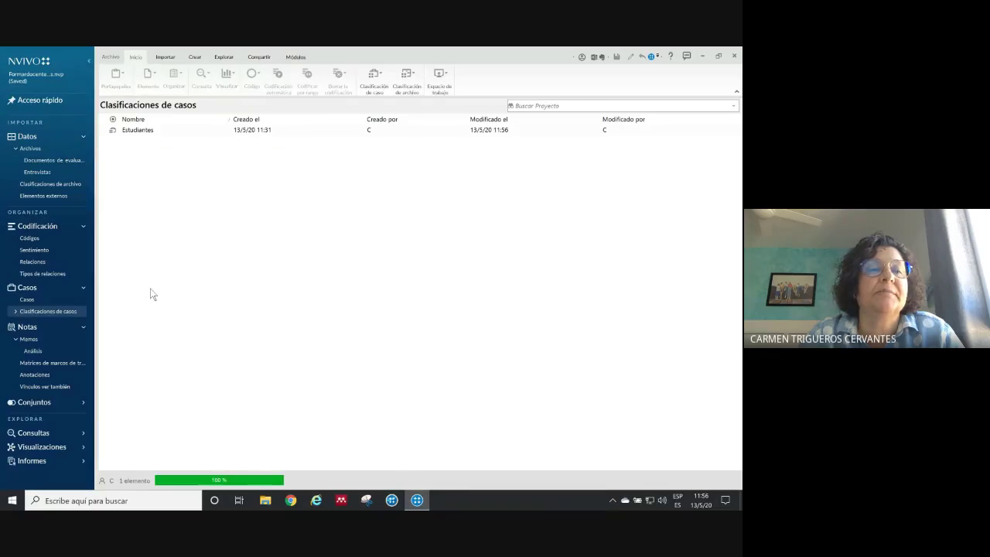
- Check the evaluation documents folder, and start a new attribute named "Sexo" for the "Estudiantes" case classification
{"action": "left_click", "coordinate": [52, 160]}
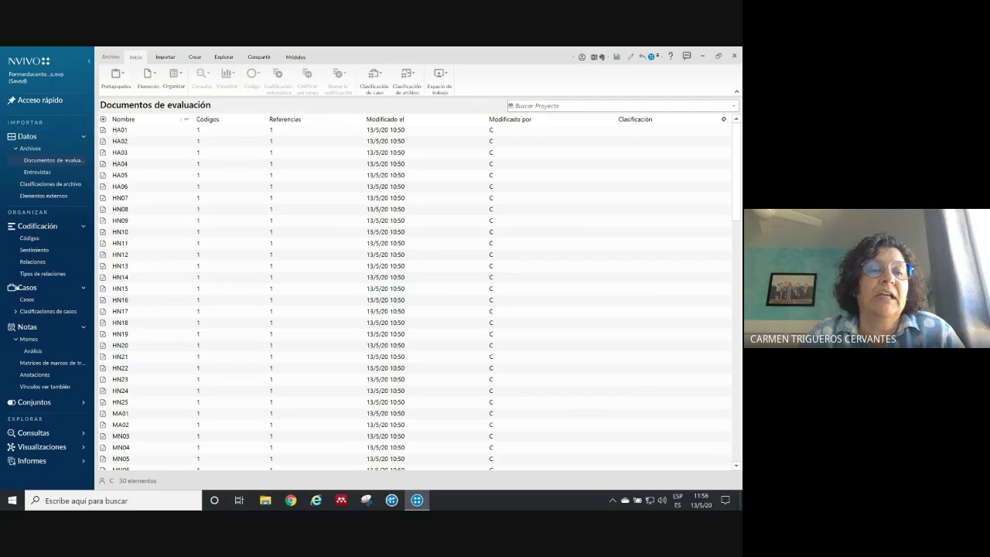
{"action": "left_click", "coordinate": [48, 311]}
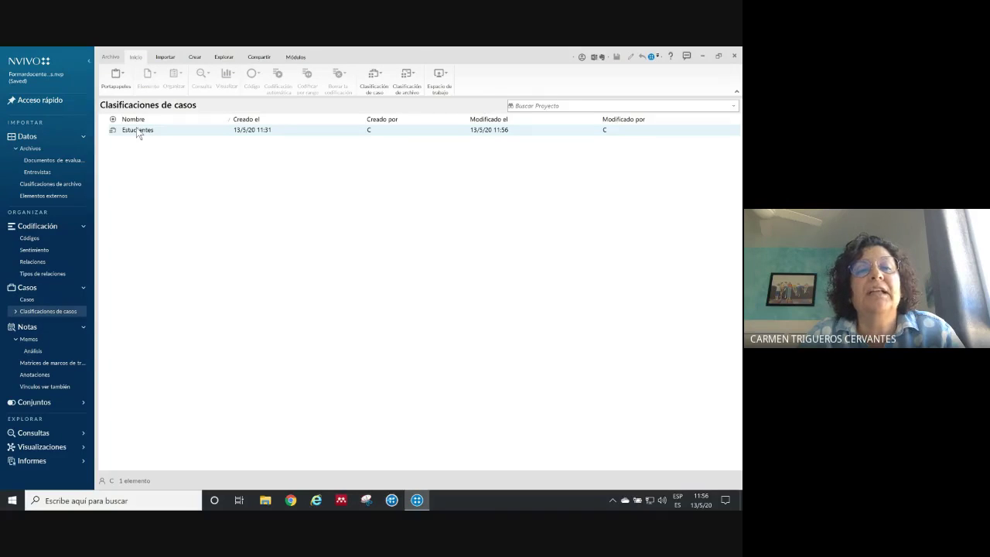
{"action": "left_click", "coordinate": [408, 80]}
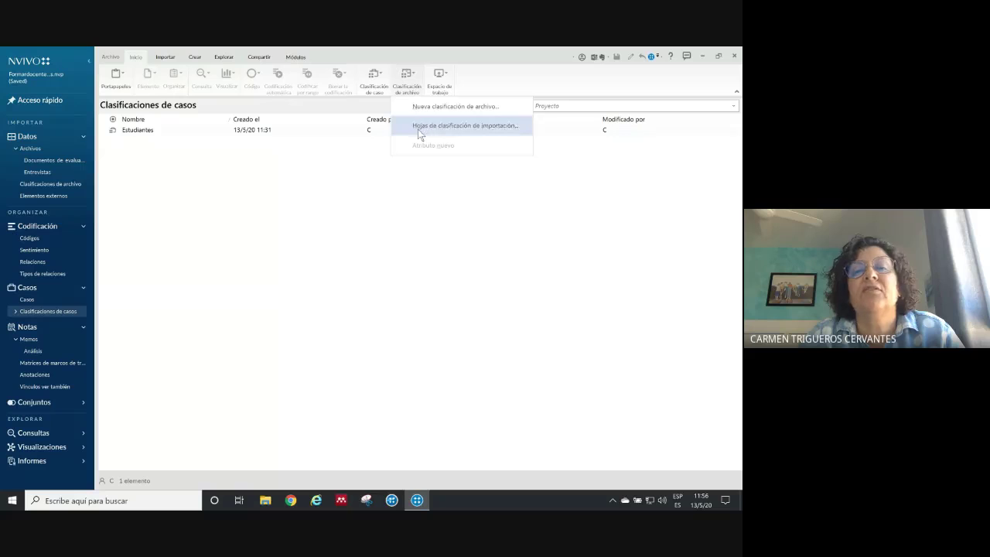
{"action": "left_click", "coordinate": [131, 131]}
{"action": "left_click", "coordinate": [131, 131]}
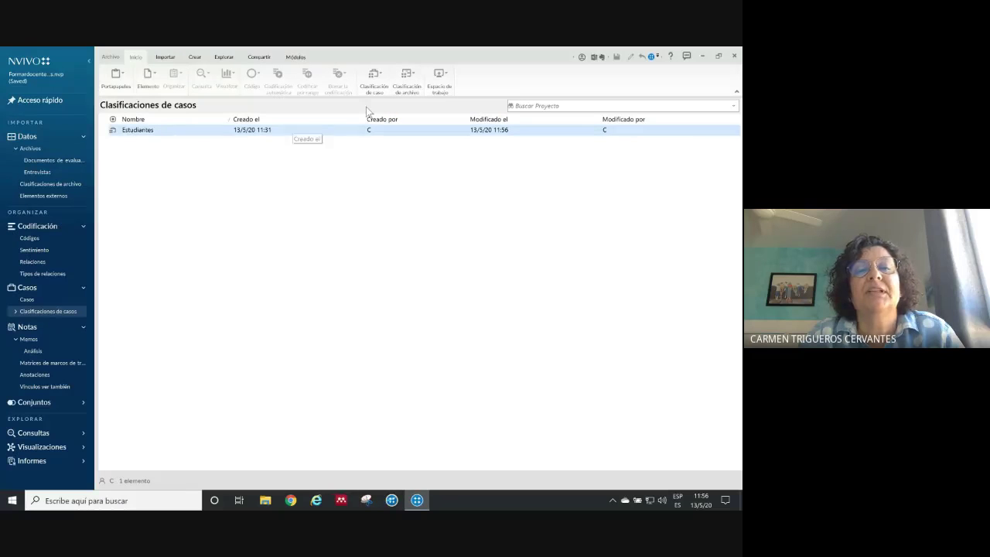
{"action": "left_click", "coordinate": [412, 80]}
{"action": "left_click", "coordinate": [422, 148]}
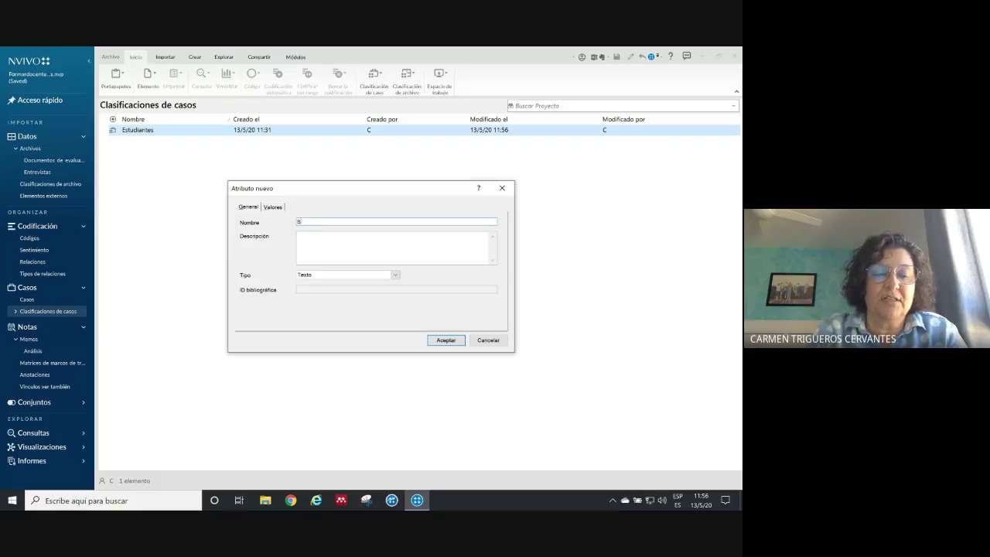
{"action": "type", "text": "Sexo"}
- Give the "Sexo" attribute the values "Mujer", "Hombre" and "Otro", and save it in the classification
{"action": "left_click", "coordinate": [273, 208]}
{"action": "left_click", "coordinate": [249, 207]}
{"action": "left_click", "coordinate": [275, 207]}
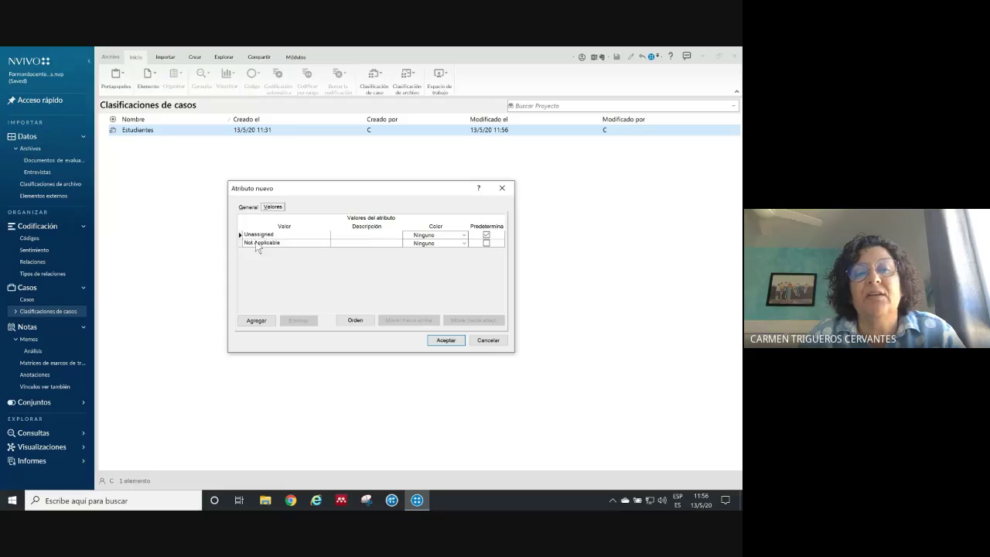
{"action": "left_click", "coordinate": [254, 326]}
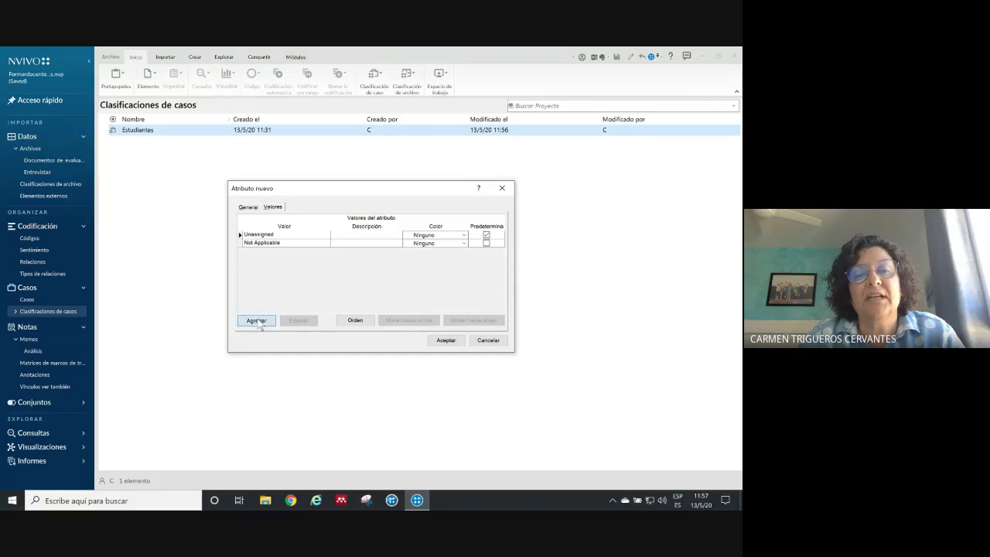
{"action": "type", "text": "Mujer"}
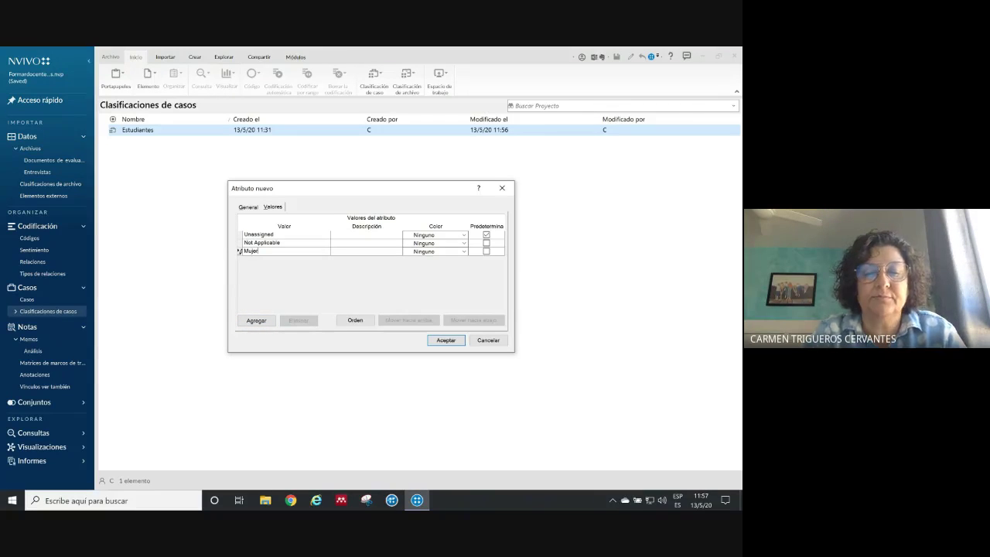
{"action": "left_click", "coordinate": [256, 320]}
{"action": "type", "text": "No"}
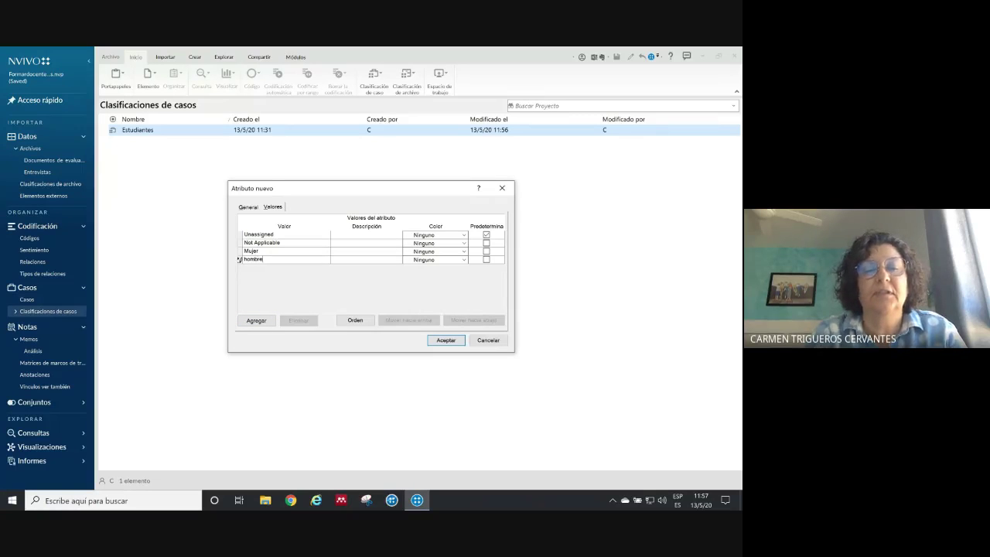
{"action": "double_click", "coordinate": [263, 260]}
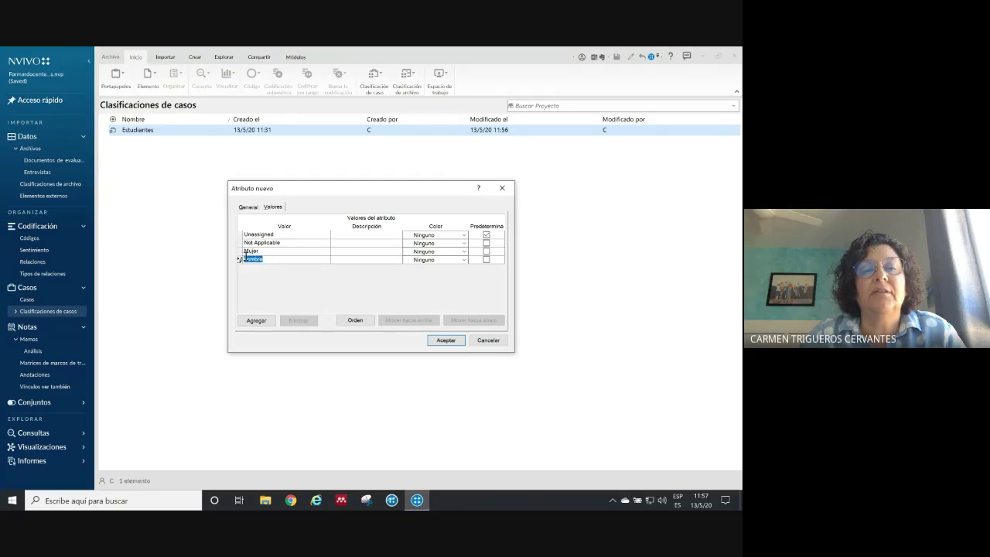
{"action": "key", "text": "BackSpace"}
{"action": "left_click", "coordinate": [239, 259]}
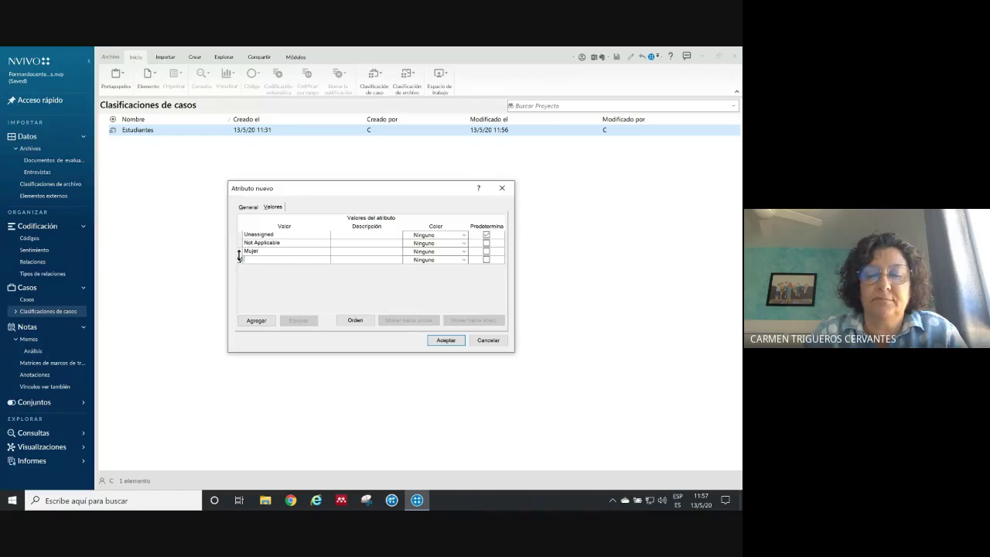
{"action": "type", "text": "Hombre"}
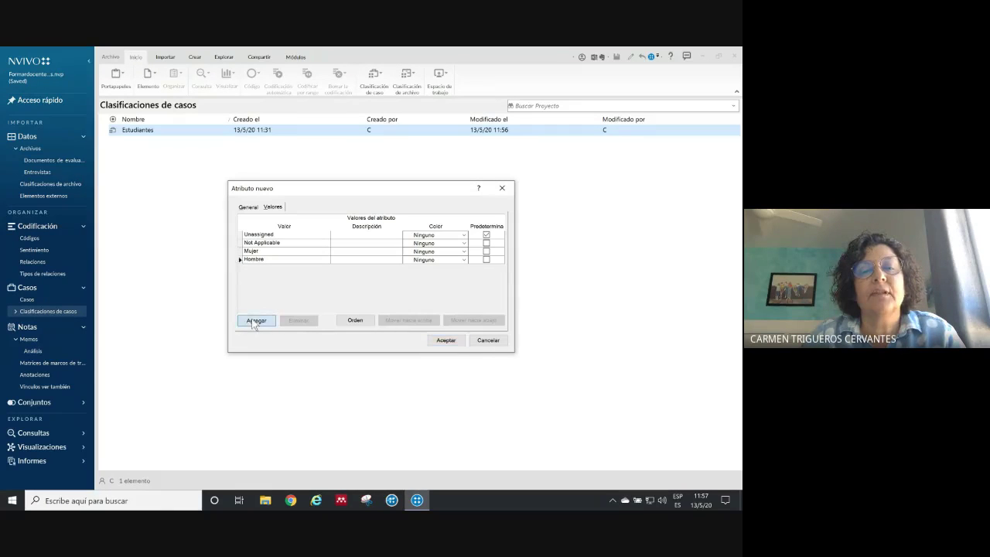
{"action": "left_click", "coordinate": [256, 320]}
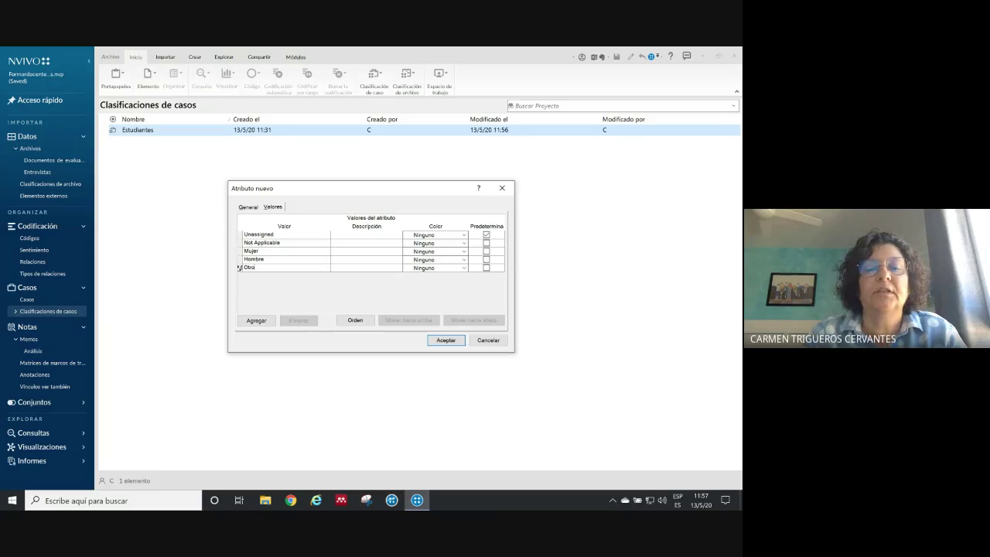
{"action": "left_click", "coordinate": [446, 340]}
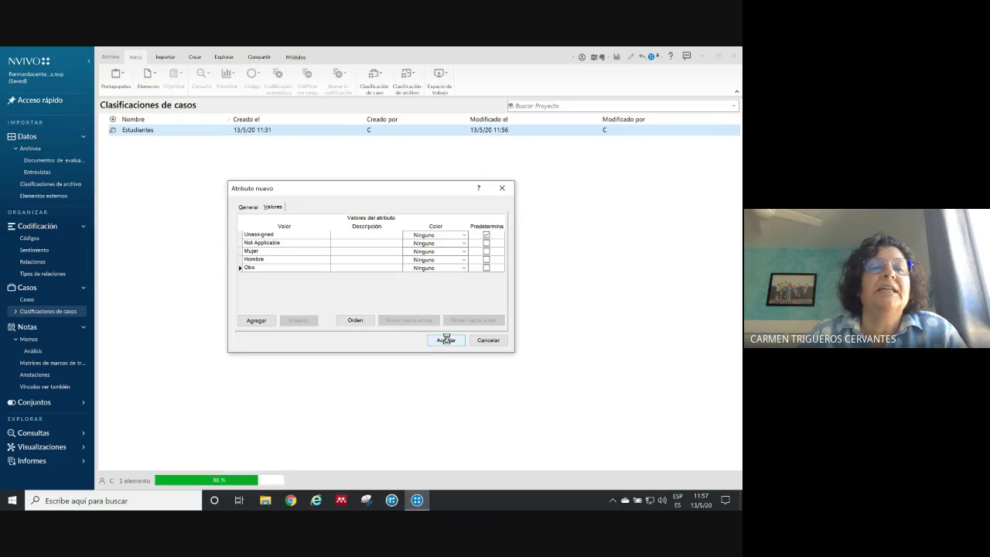
- Start a new text attribute named "Calificación" for the "Estudiantes" case classification
{"action": "right_click", "coordinate": [146, 133]}
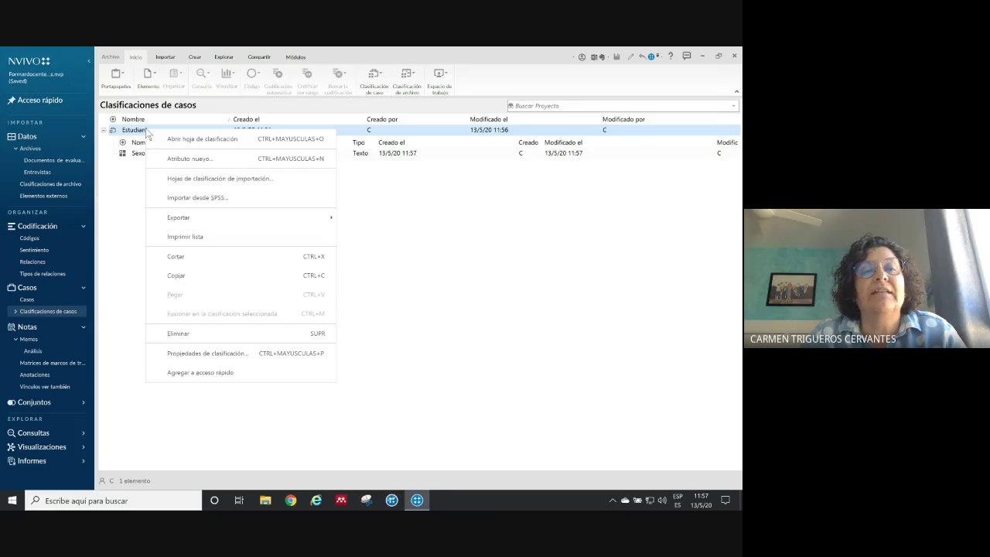
{"action": "left_click", "coordinate": [194, 159]}
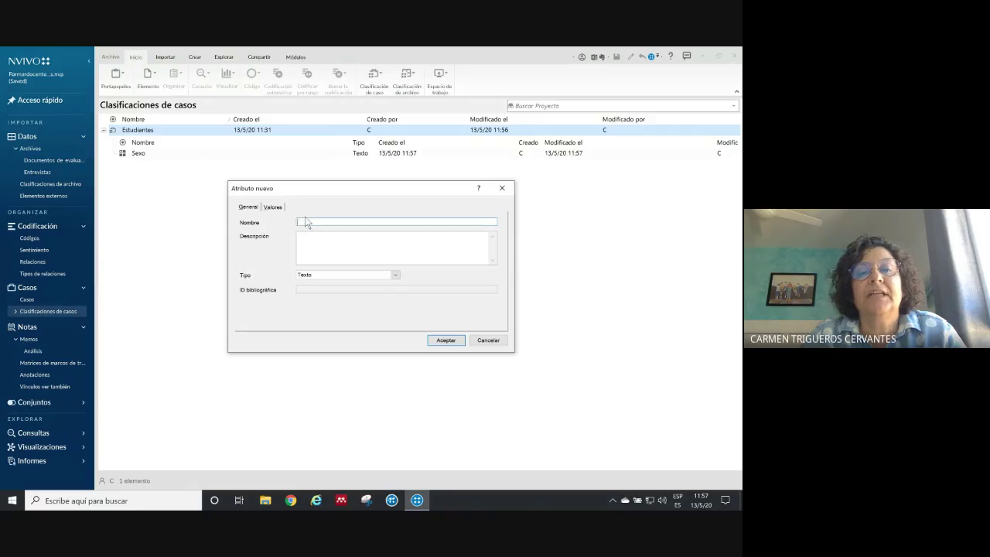
{"action": "type", "text": "Cali"}
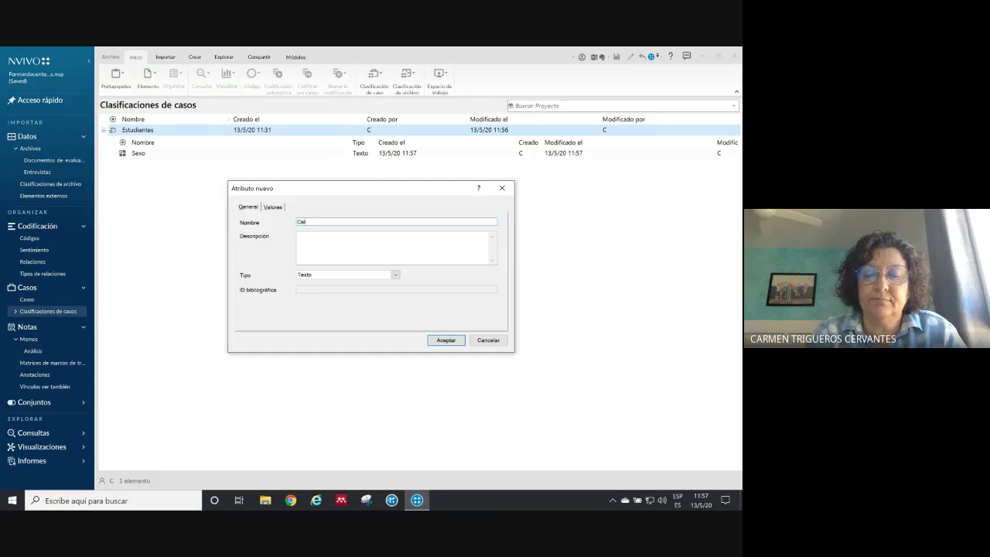
{"action": "type", "text": "ficaci"}
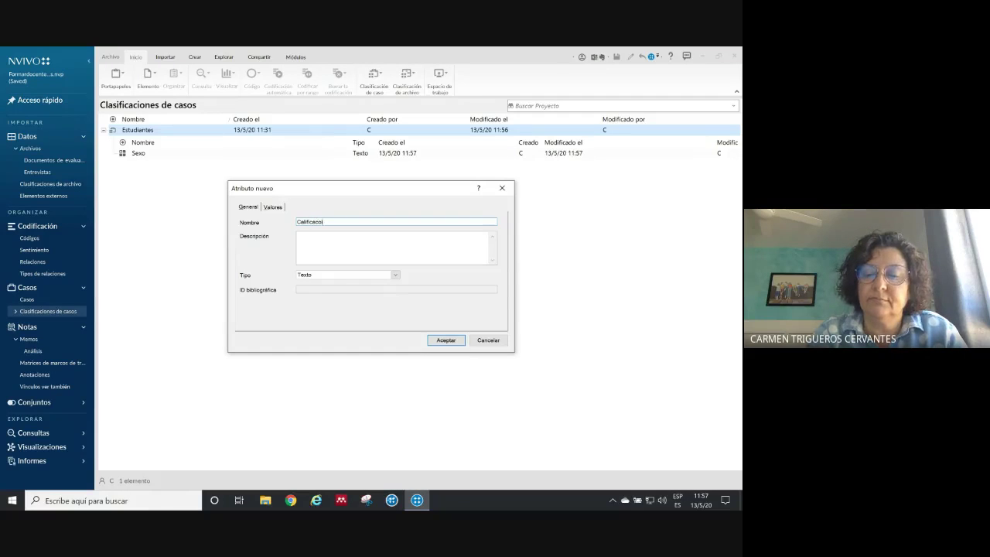
{"action": "key", "text": "BackSpace"}
{"action": "key", "text": "BackSpace"}
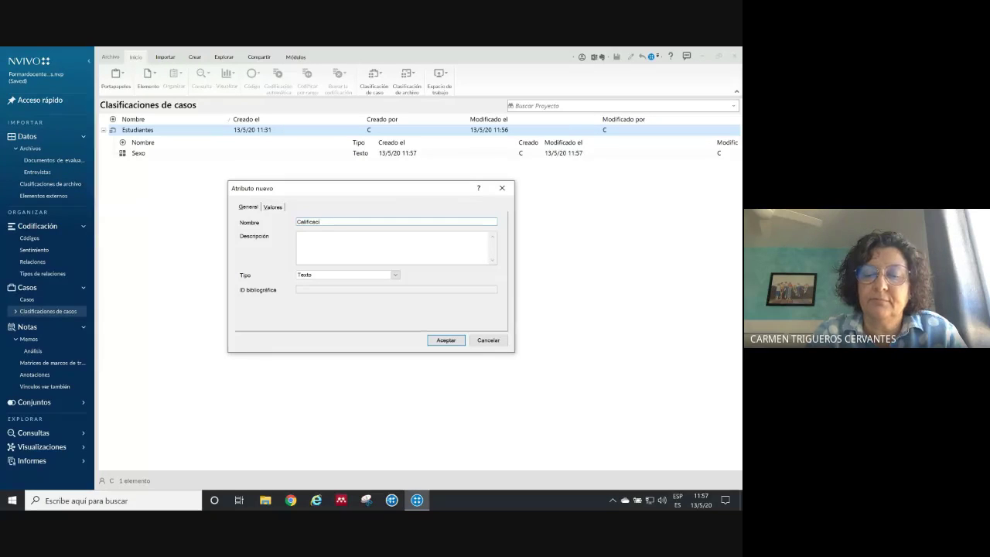
- Give the "Calificación" attribute the values "Sobresaliente", "Notable" and "Aprobado", and save it in the classification
{"action": "left_click", "coordinate": [278, 209]}
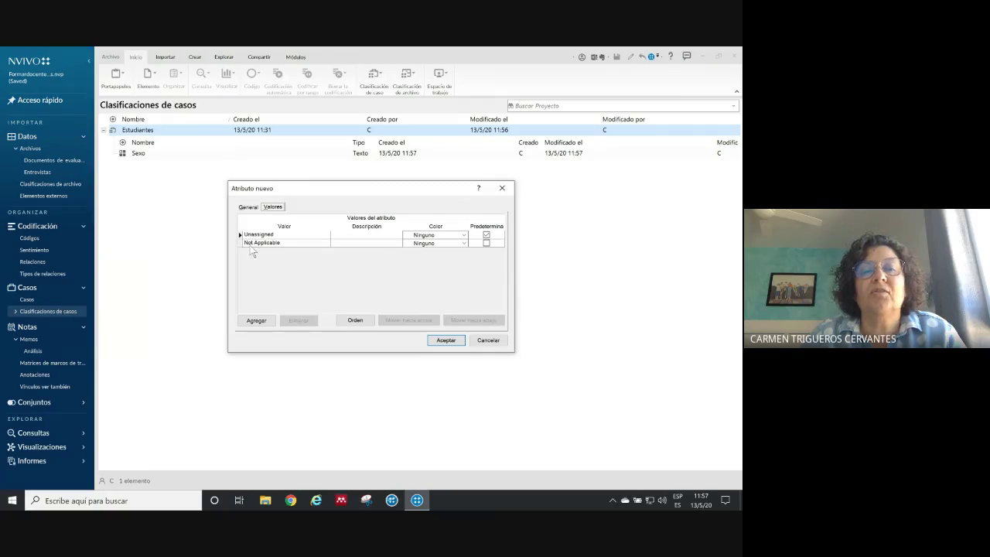
{"action": "left_click", "coordinate": [256, 321]}
{"action": "type", "text": "Sobresaliente"}
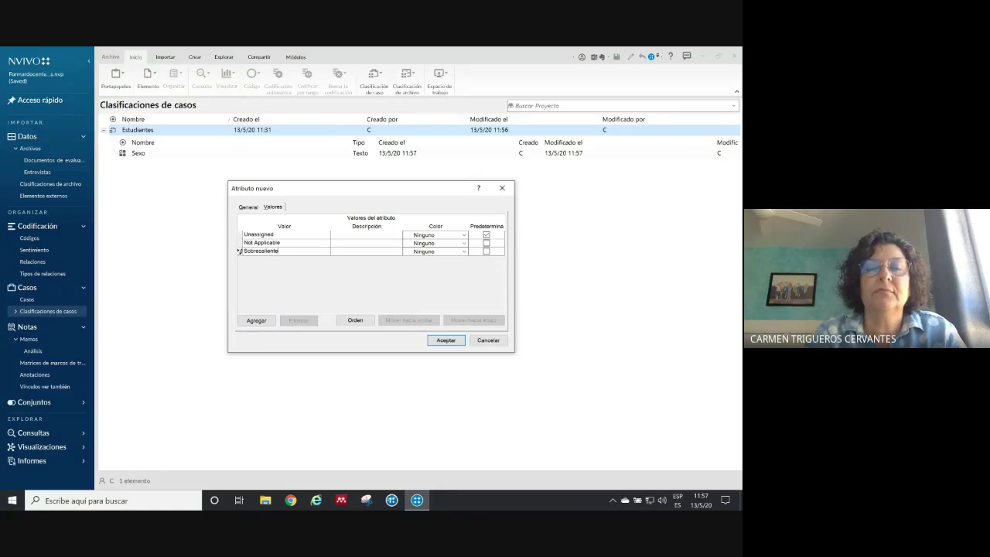
{"action": "left_click", "coordinate": [258, 320]}
{"action": "type", "text": "Notable"}
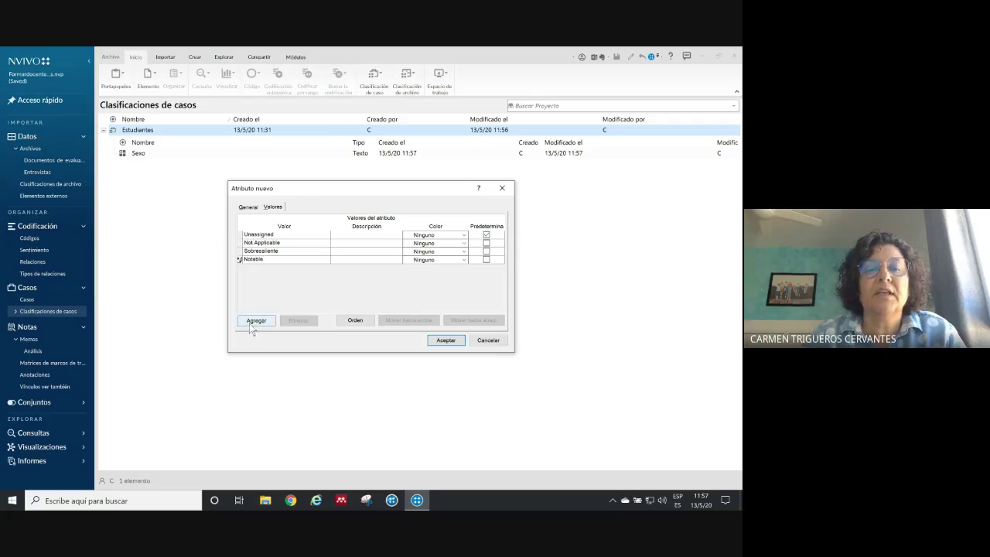
{"action": "left_click", "coordinate": [251, 322]}
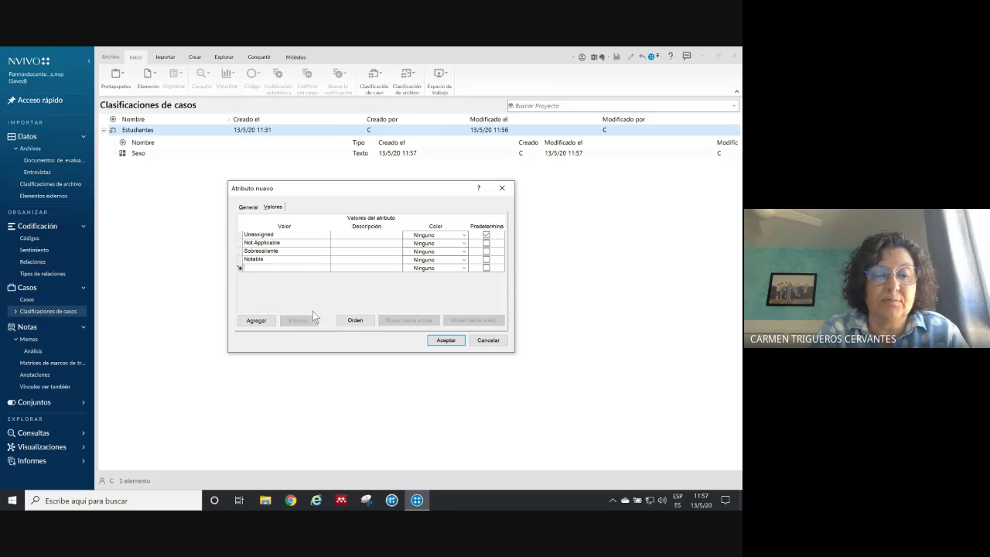
{"action": "type", "text": "Sí"}
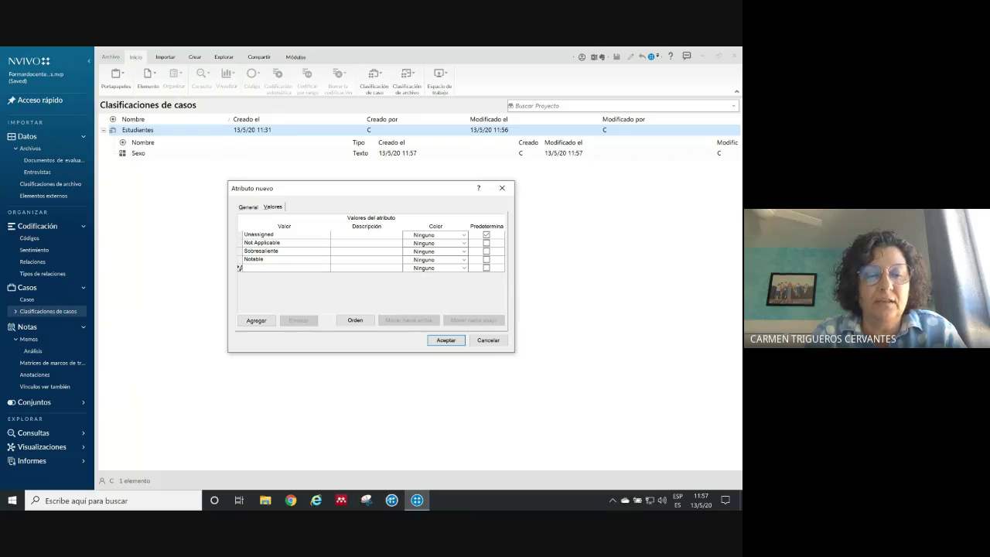
{"action": "type", "text": "Aproba"}
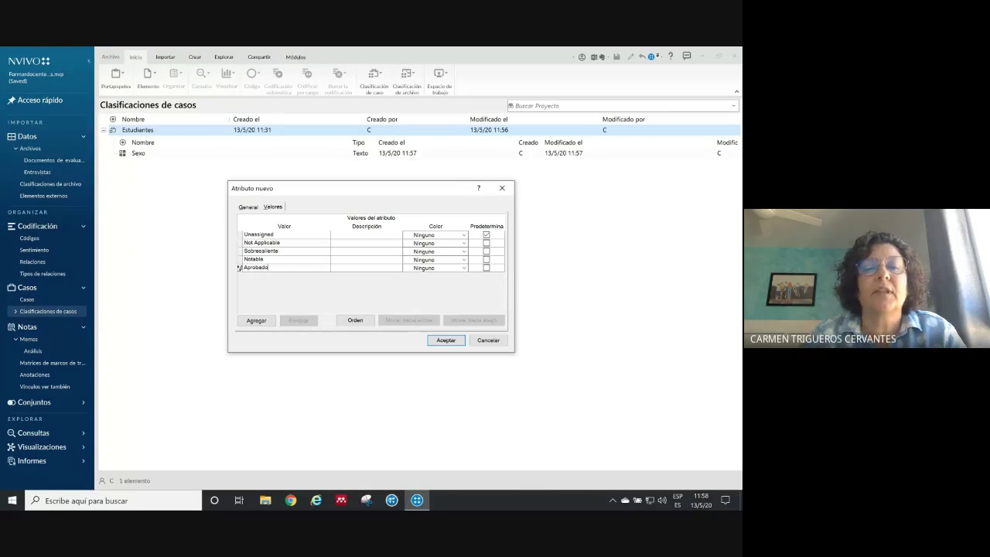
{"action": "type", "text": "do"}
{"action": "key", "text": "Return"}
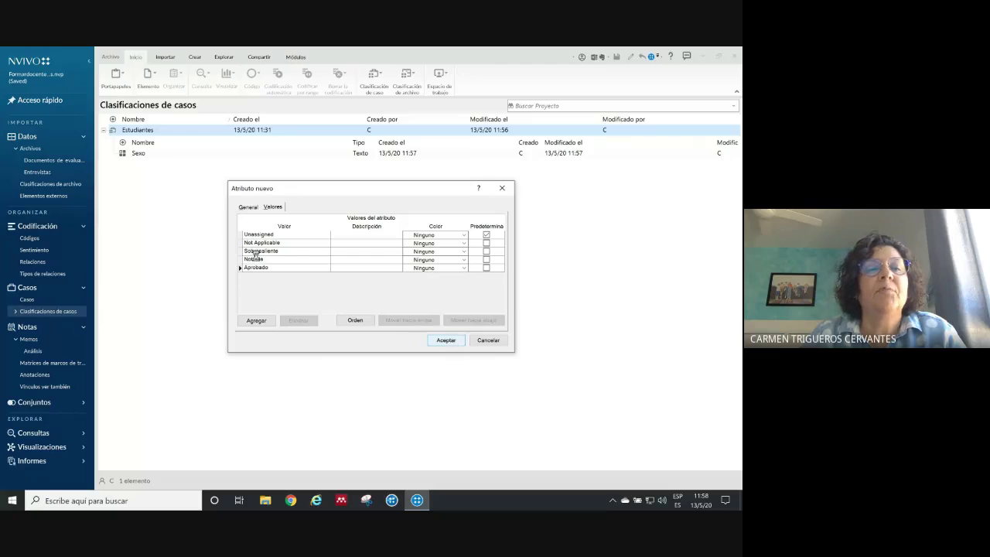
- Create a text attribute named "Asistencia" in the "Estudiantes" classification, keeping only the default values
{"action": "right_click", "coordinate": [135, 131]}
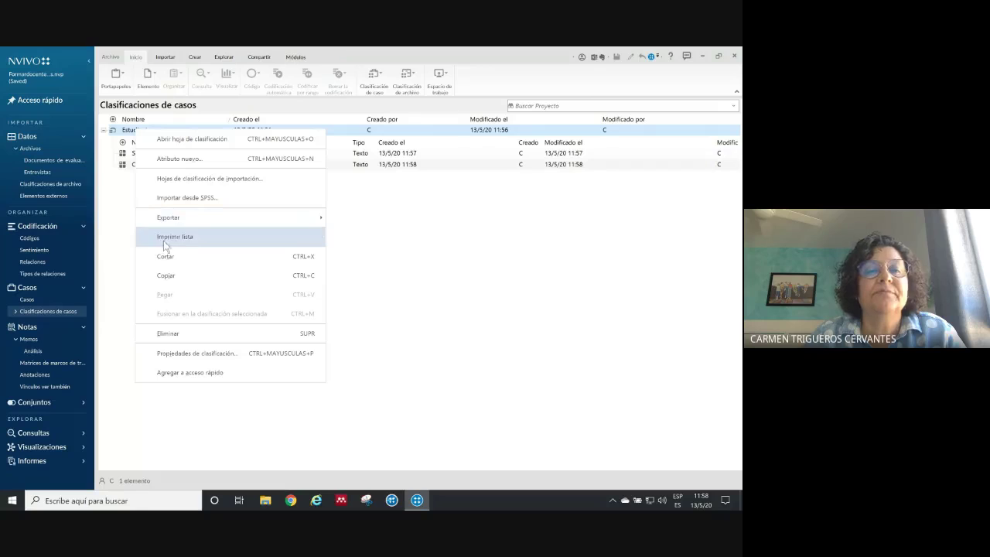
{"action": "left_click", "coordinate": [179, 161]}
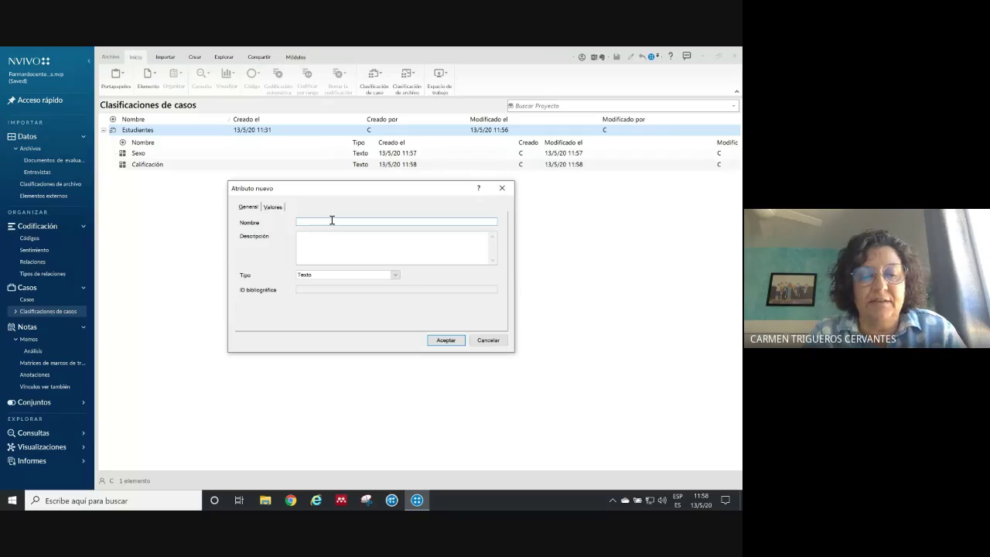
{"action": "type", "text": "Asistencia"}
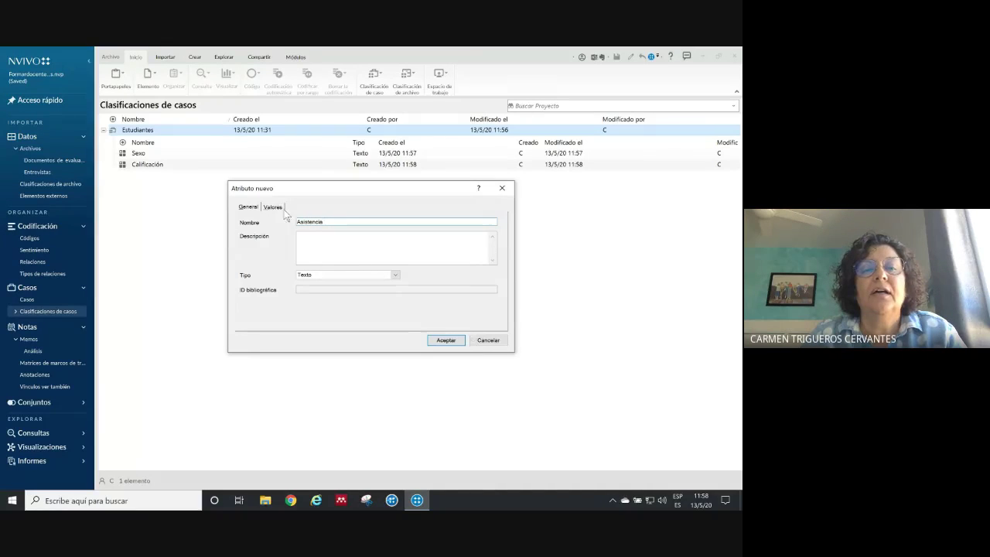
{"action": "left_click", "coordinate": [273, 208]}
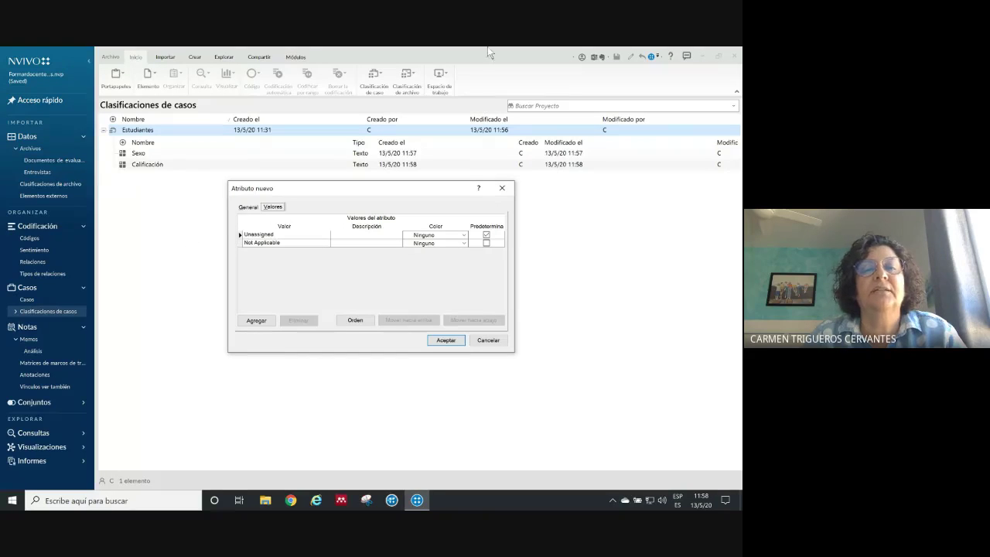
{"action": "left_click", "coordinate": [447, 342]}
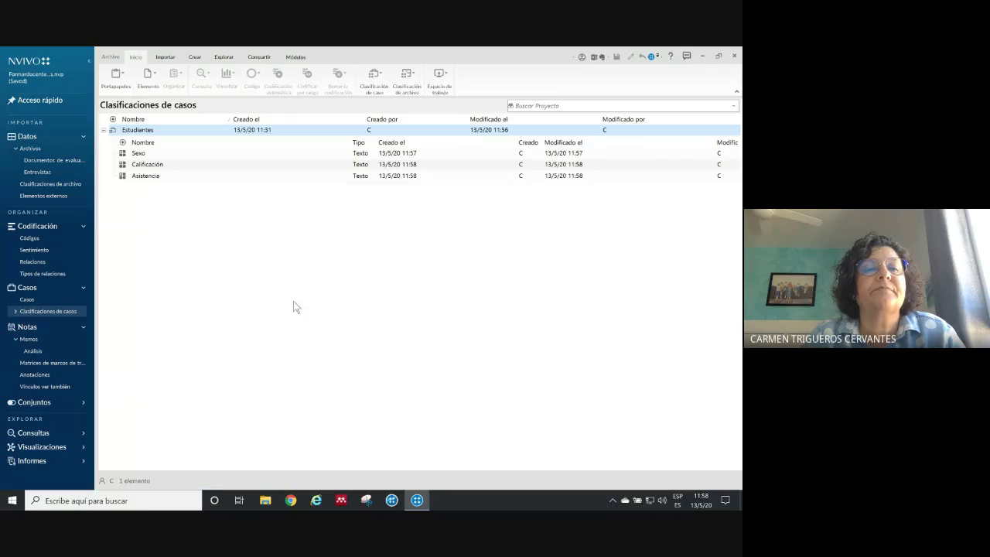
- Display the list of cases and check which classification is assigned to the first case
{"action": "left_click", "coordinate": [27, 300]}
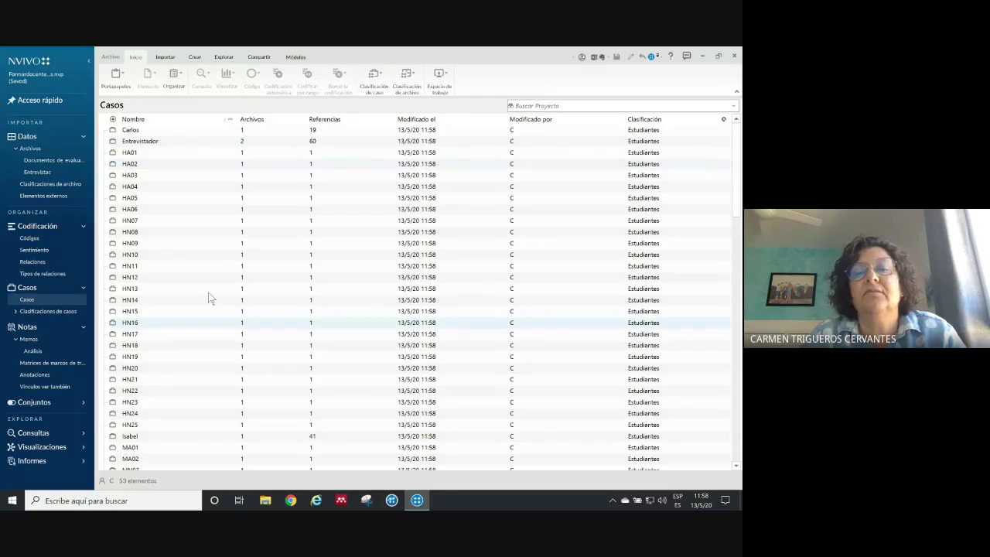
{"action": "left_click", "coordinate": [154, 133]}
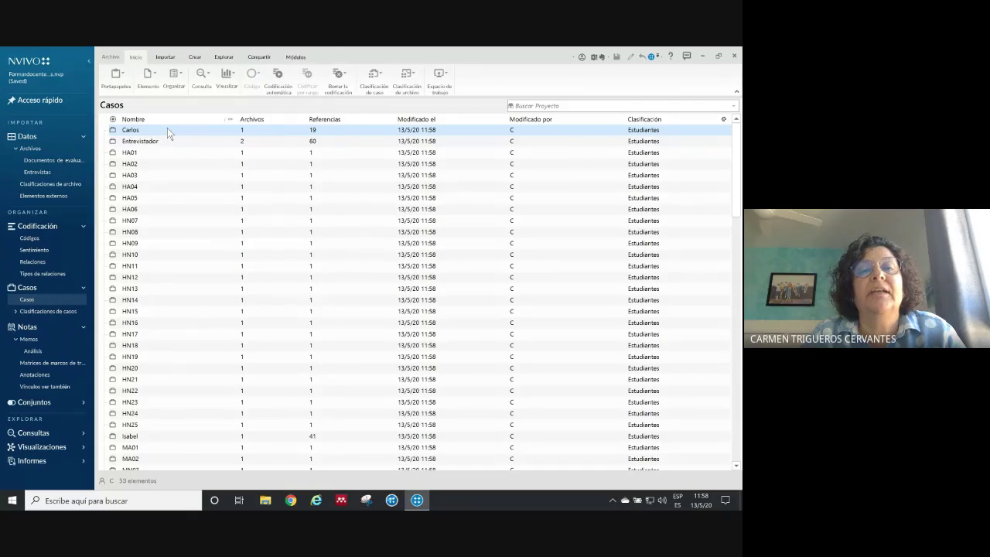
{"action": "right_click", "coordinate": [169, 134]}
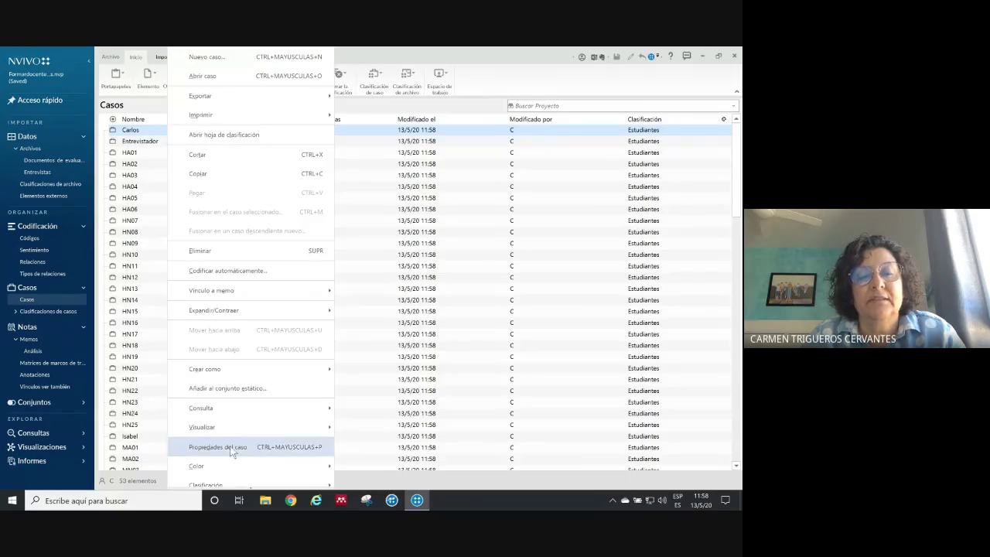
{"action": "mouse_move", "coordinate": [222, 487]}
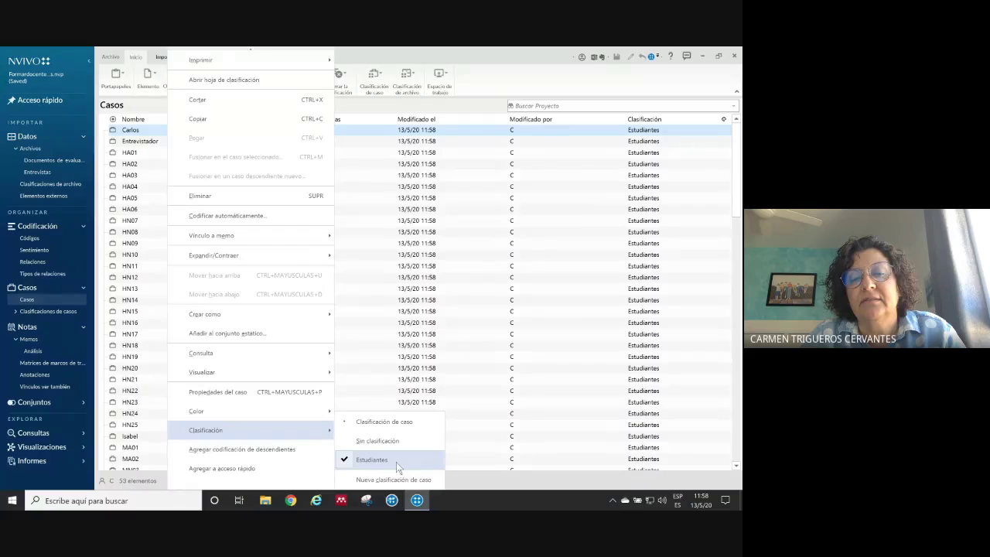
{"action": "left_click", "coordinate": [139, 224]}
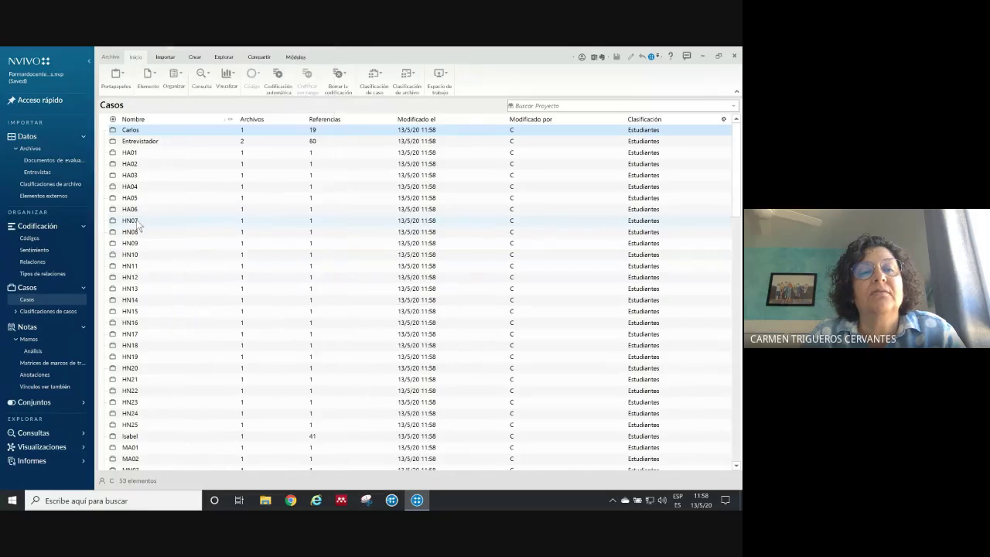
- Remove the classification from case HN07, and assign it to the "Estudiantes" classification again
{"action": "left_click", "coordinate": [140, 225]}
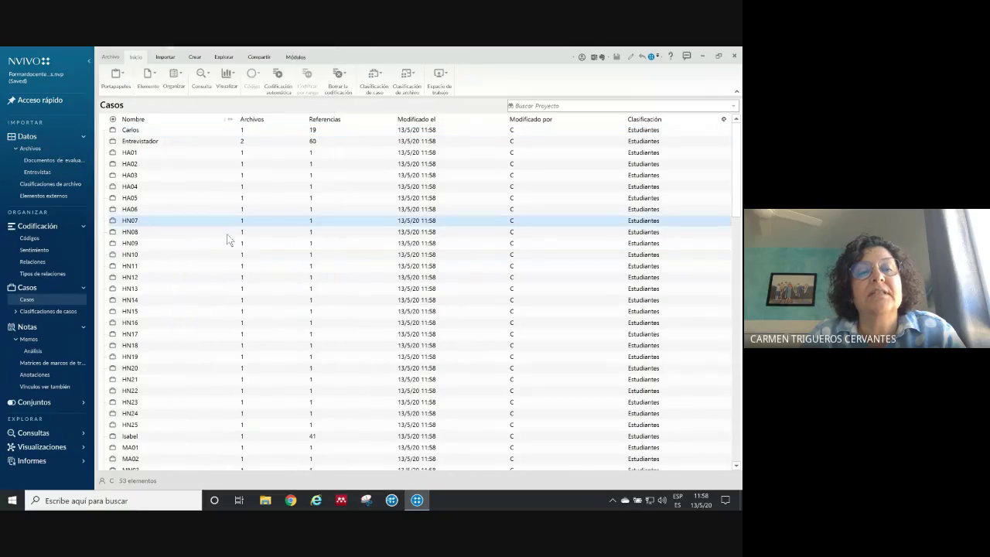
{"action": "right_click", "coordinate": [156, 222]}
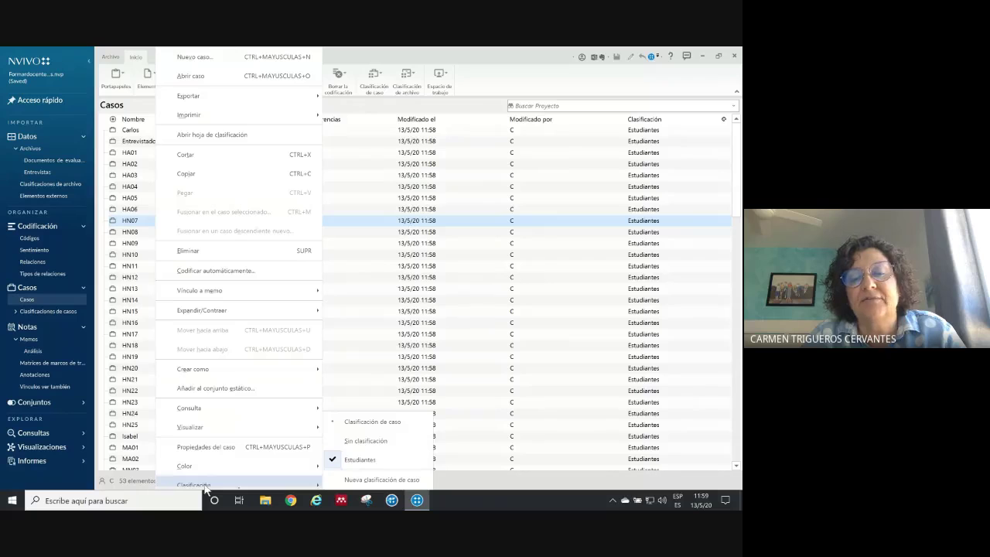
{"action": "left_click", "coordinate": [356, 442]}
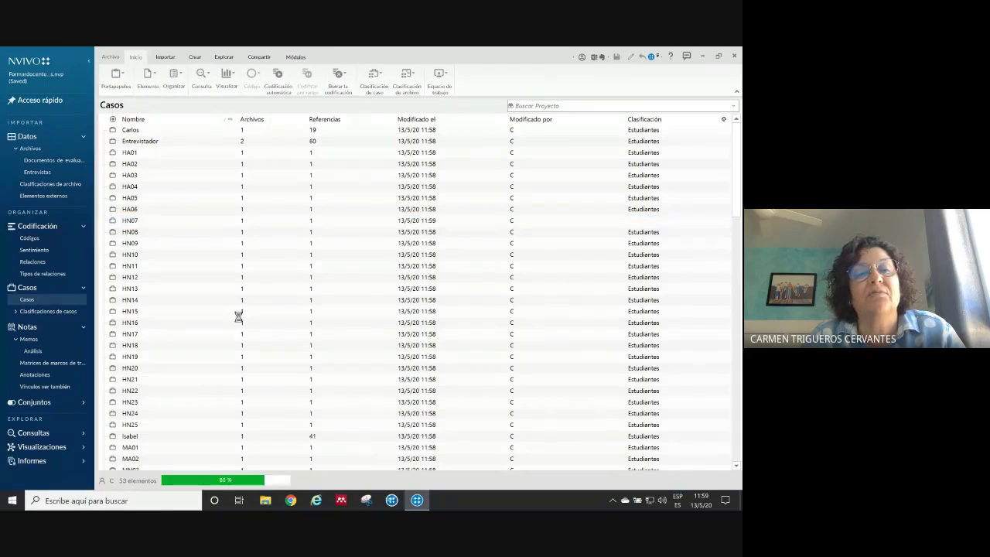
{"action": "right_click", "coordinate": [152, 225]}
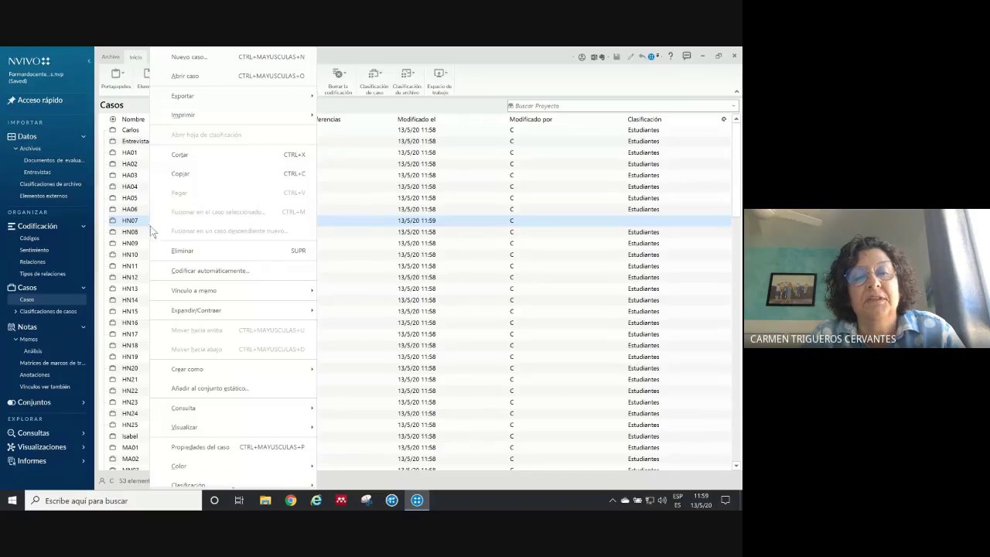
{"action": "mouse_move", "coordinate": [207, 487]}
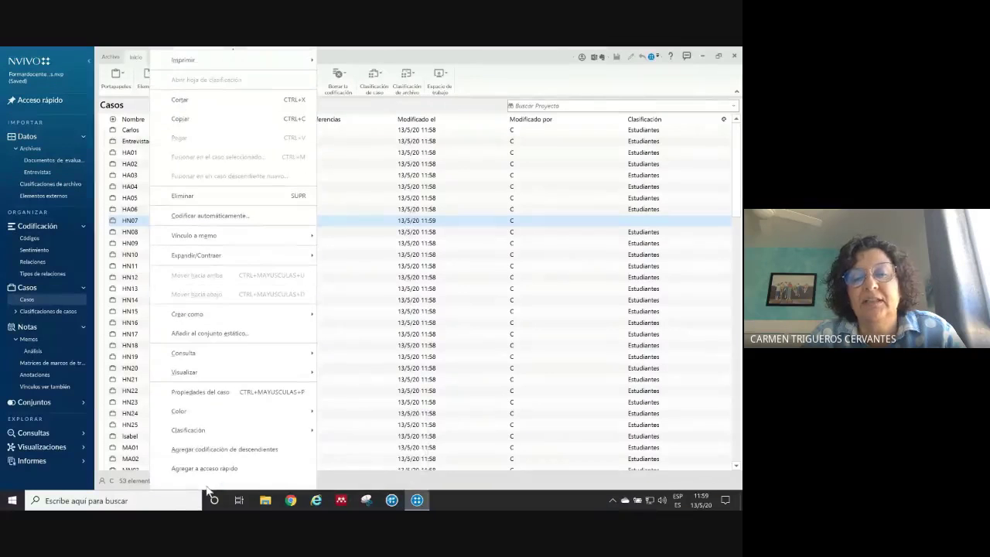
{"action": "mouse_move", "coordinate": [271, 430]}
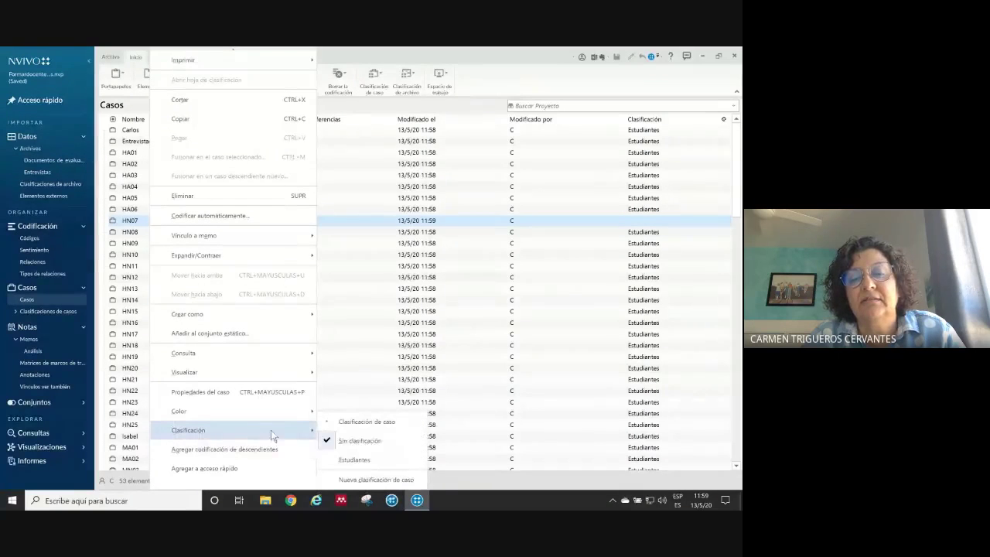
{"action": "left_click", "coordinate": [349, 461]}
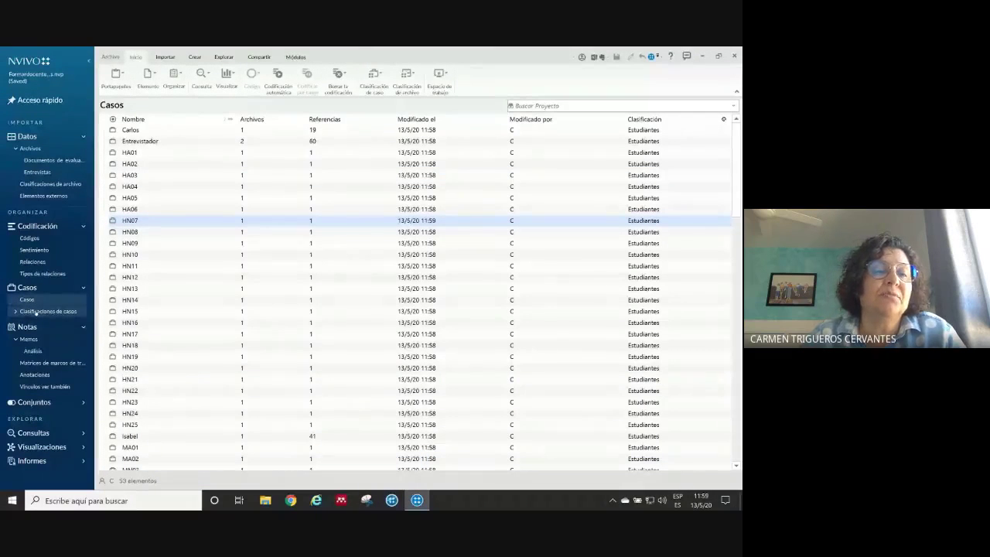
- Open the classification sheet of "Estudiantes" and bring up the "Sexo" value choices for the first case
{"action": "left_click", "coordinate": [36, 311]}
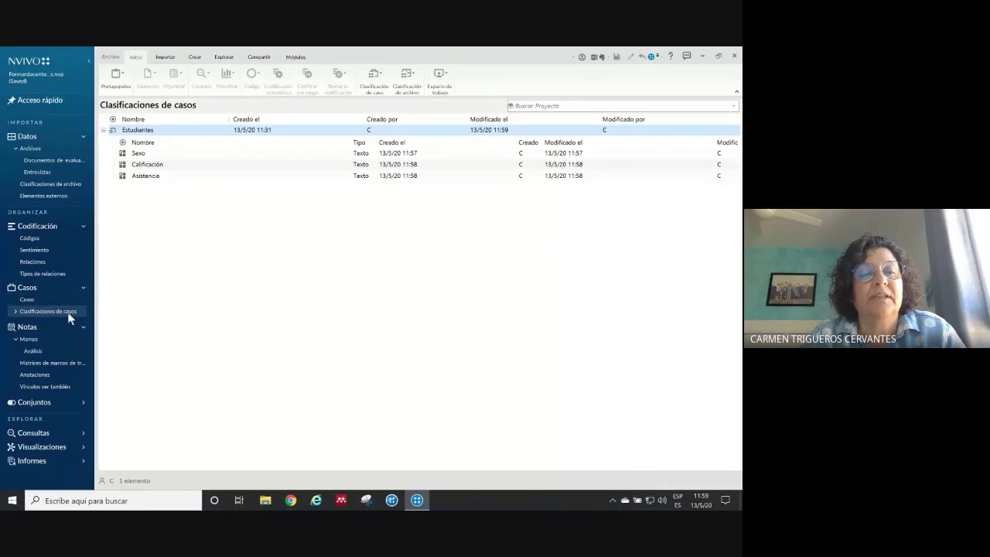
{"action": "double_click", "coordinate": [151, 130]}
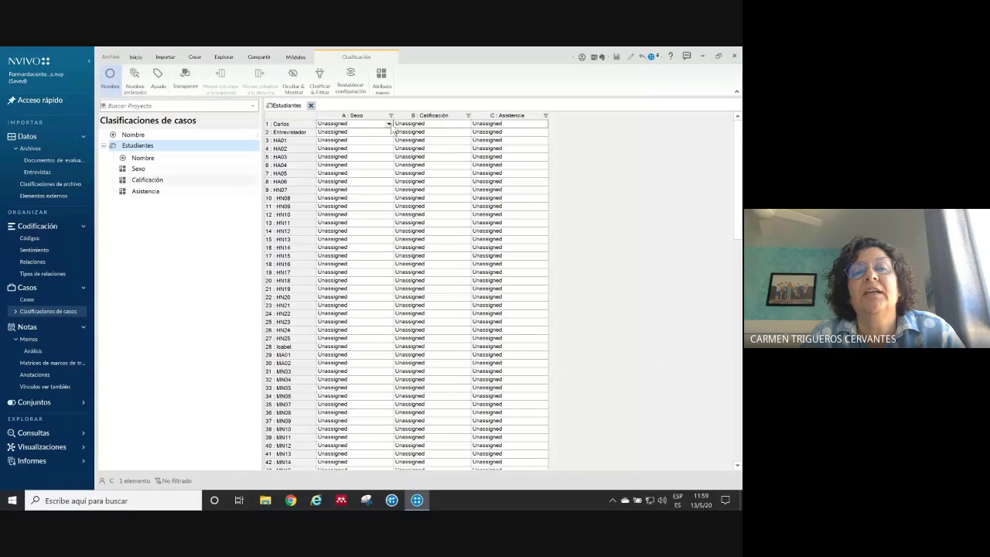
{"action": "left_click", "coordinate": [390, 125]}
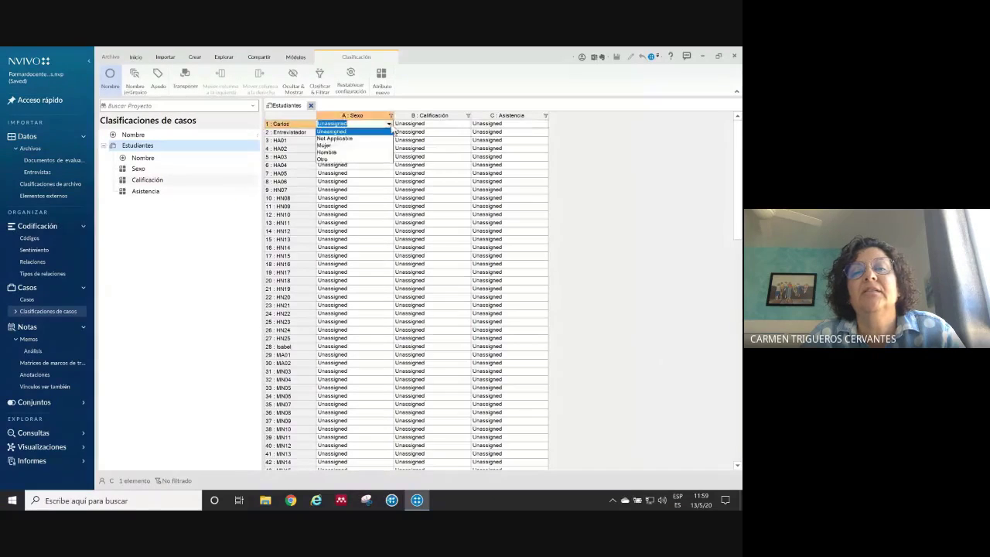
- Set the first case's attributes in the Estudiantes sheet: Sexo Hombre, Calificación Sobresaliente and Asistencia Muy alta
{"action": "left_click", "coordinate": [345, 153]}
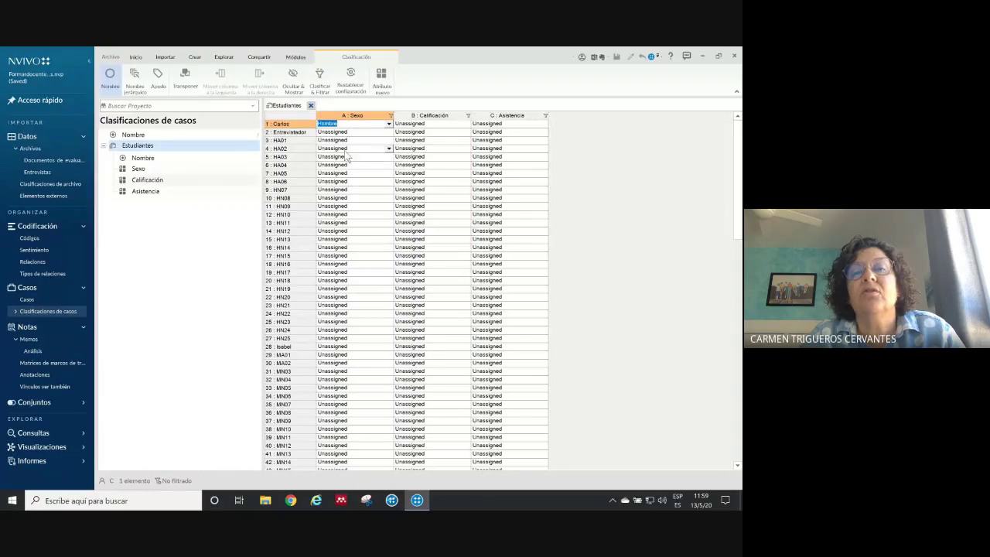
{"action": "left_click", "coordinate": [466, 124]}
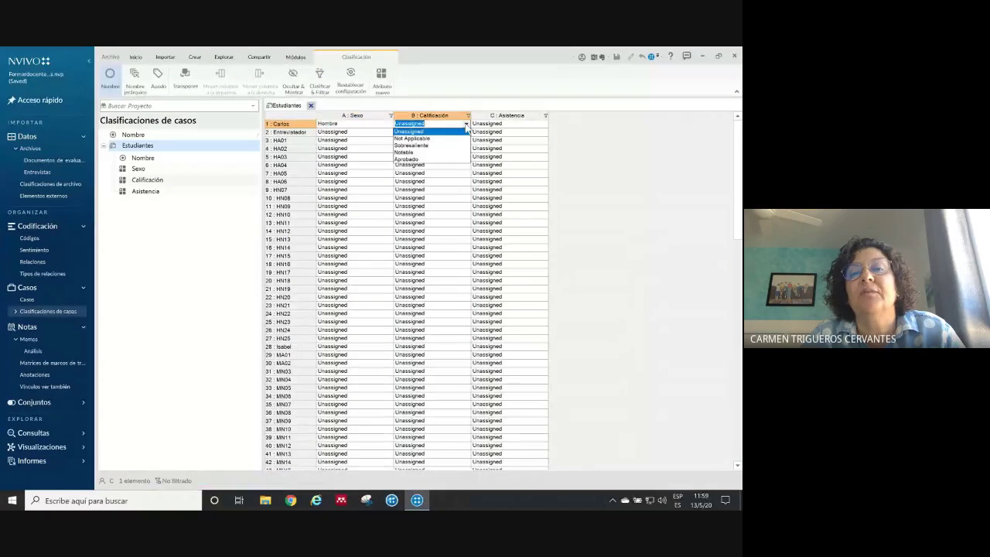
{"action": "left_click", "coordinate": [442, 147]}
{"action": "left_click", "coordinate": [543, 125]}
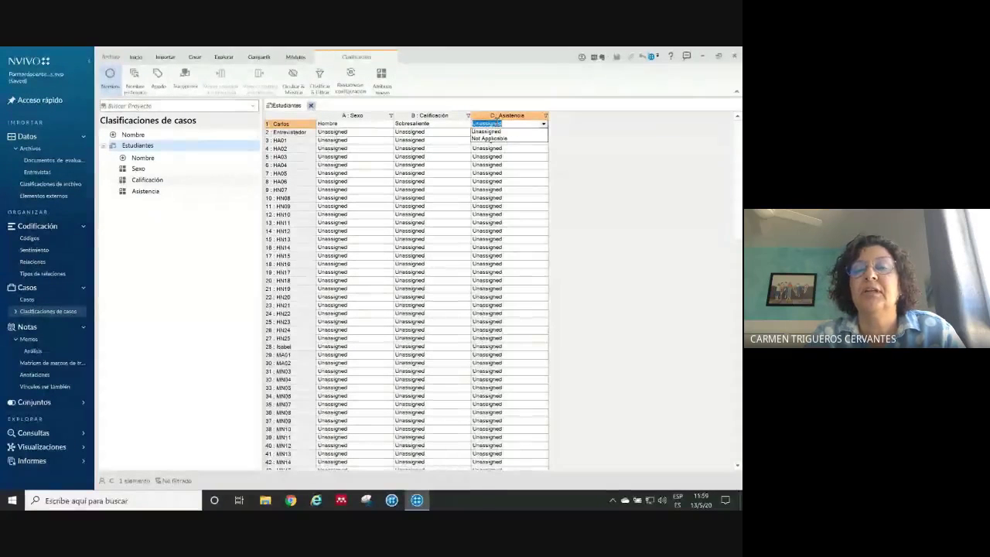
{"action": "key", "text": "BackSpace"}
{"action": "type", "text": "Muy alta"}
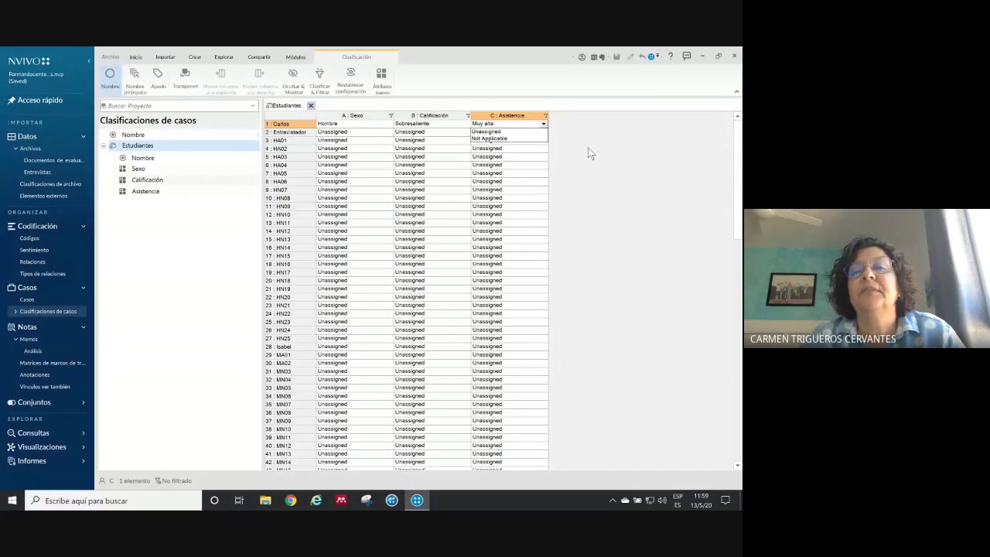
{"action": "left_click", "coordinate": [587, 148]}
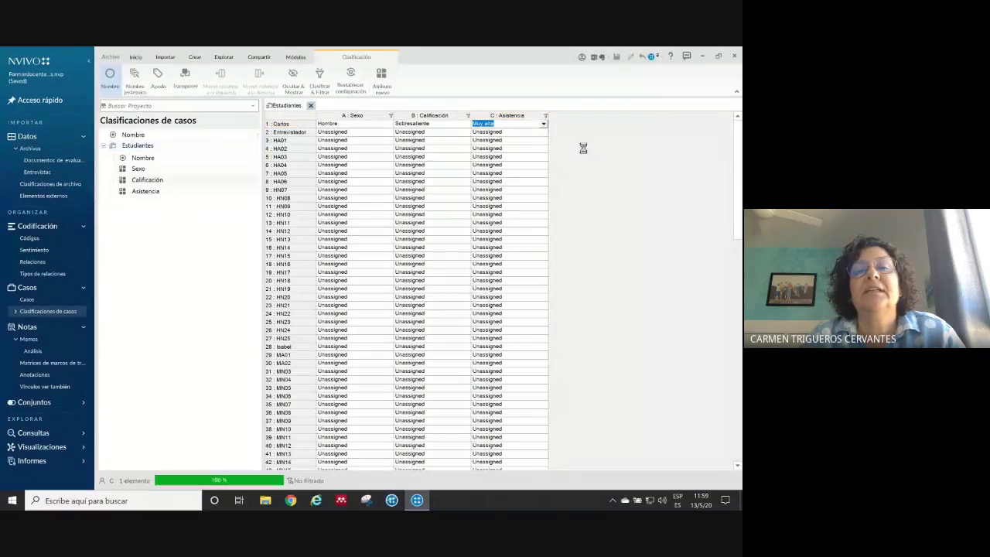
- Set the Sexo attribute of case HA01 to Hombre in the Estudiantes classification sheet
{"action": "left_click", "coordinate": [386, 142]}
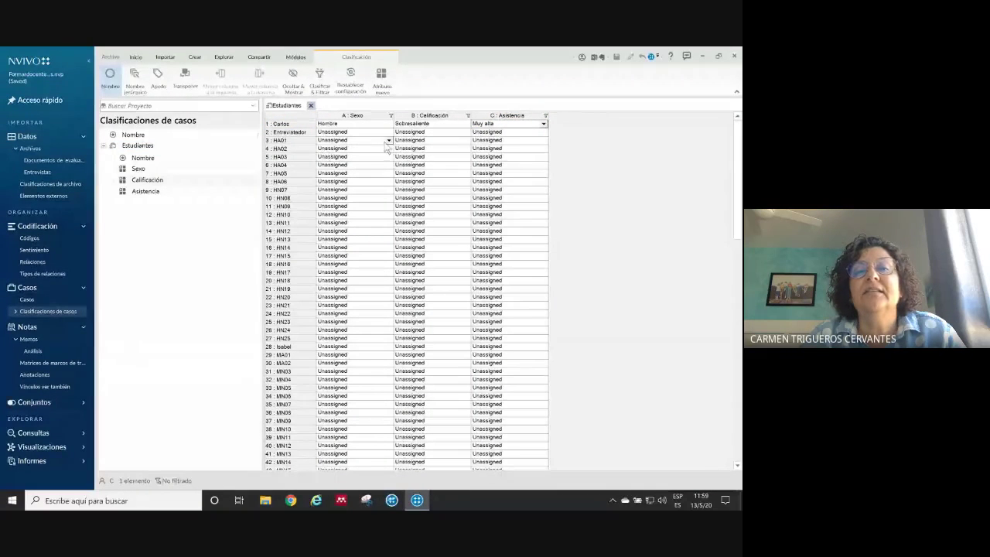
{"action": "left_click", "coordinate": [388, 142]}
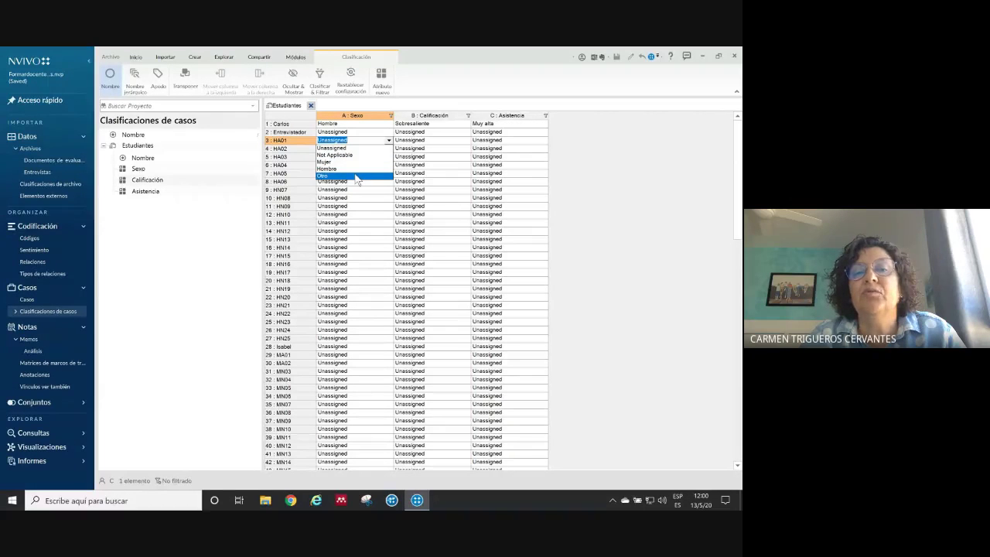
{"action": "left_click", "coordinate": [601, 166]}
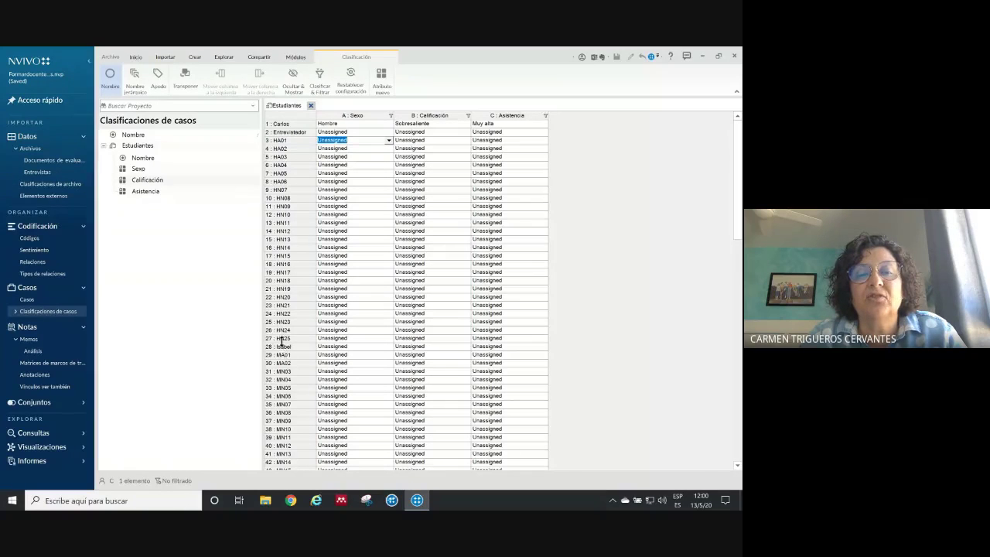
{"action": "left_click", "coordinate": [389, 141]}
{"action": "left_click", "coordinate": [342, 169]}
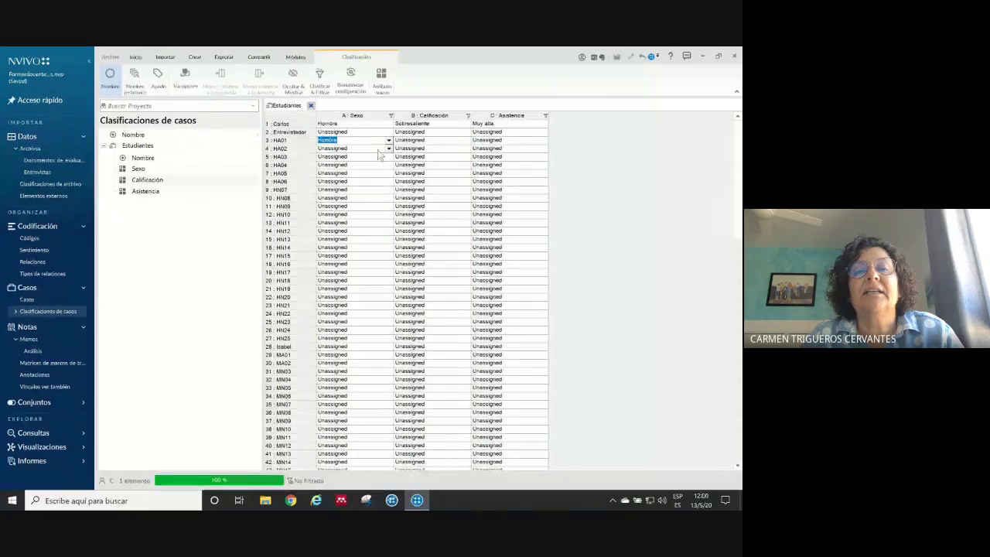
- Set Sexo to Hombre for all cases from HA02 through HN25 at once, and close the Estudiantes sheet
{"action": "left_click", "coordinate": [377, 149]}
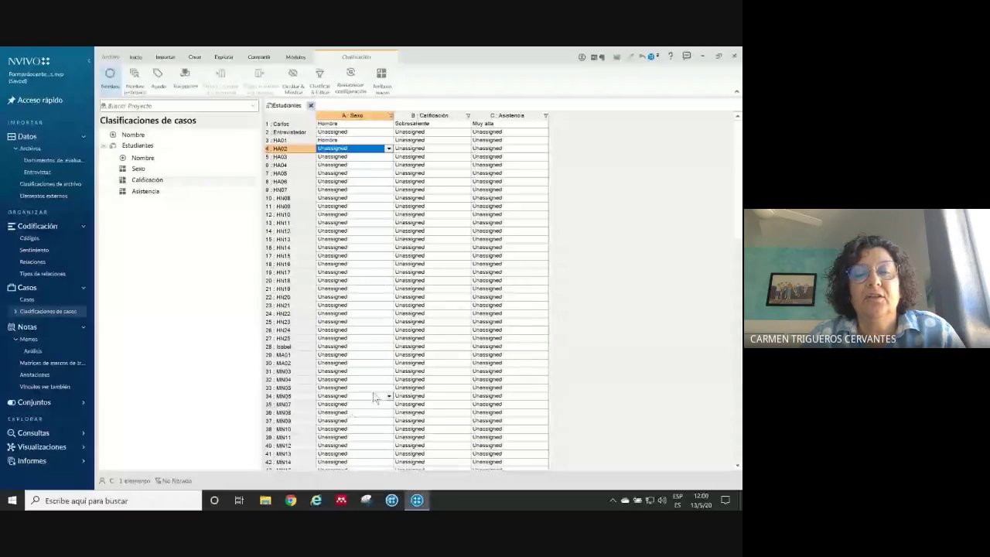
{"action": "left_click", "coordinate": [390, 340], "text": "shift"}
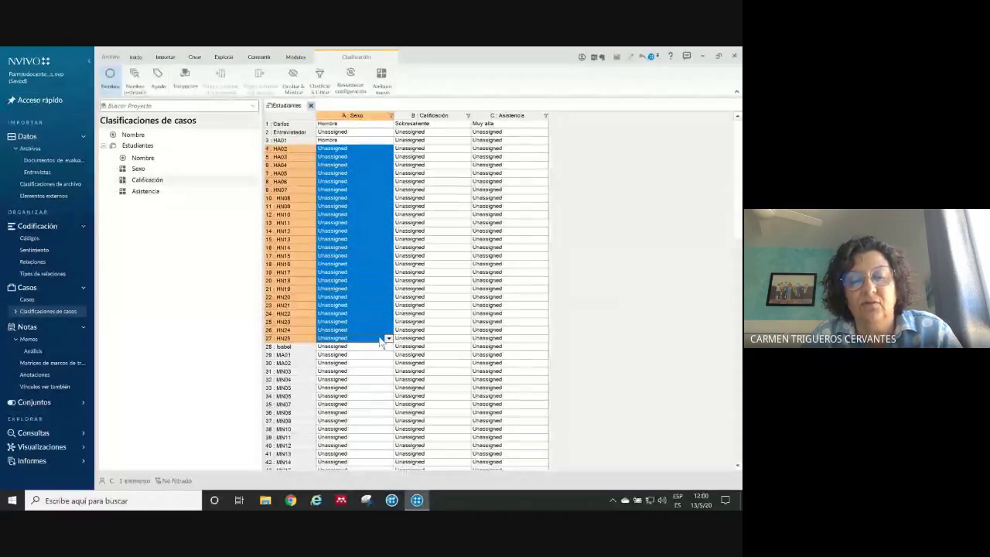
{"action": "type", "text": "Hombre"}
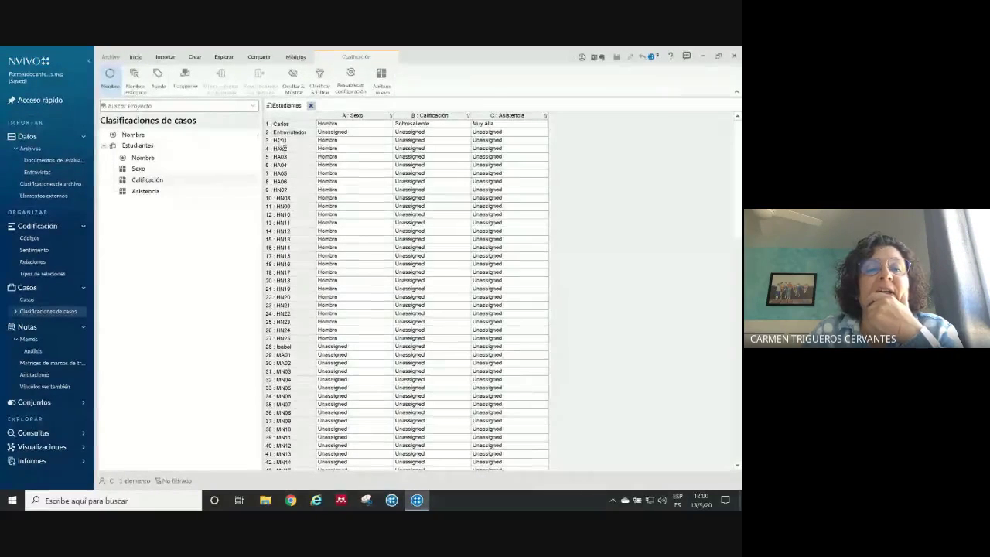
{"action": "key", "text": "ctrl+F4"}
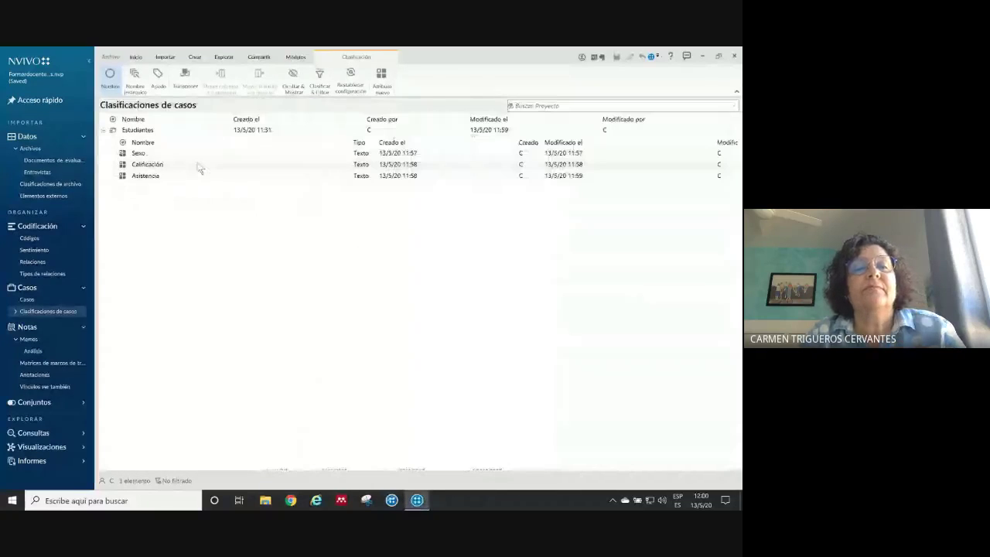
- Delete the Asistencia attribute from the Estudiantes case classification
{"action": "left_click", "coordinate": [153, 165]}
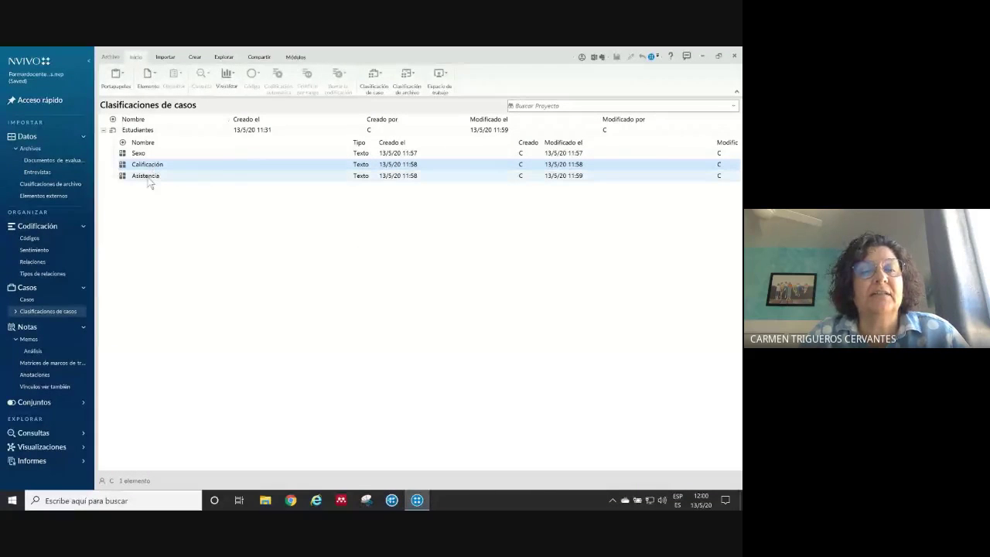
{"action": "left_click", "coordinate": [152, 176], "text": "shift"}
{"action": "left_click", "coordinate": [151, 178]}
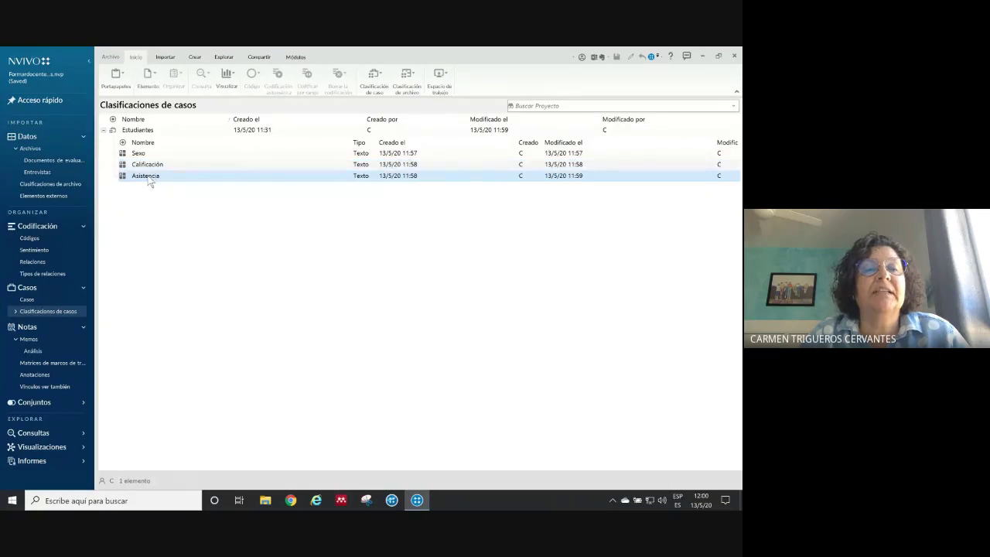
{"action": "right_click", "coordinate": [149, 181]}
{"action": "mouse_move", "coordinate": [188, 347]}
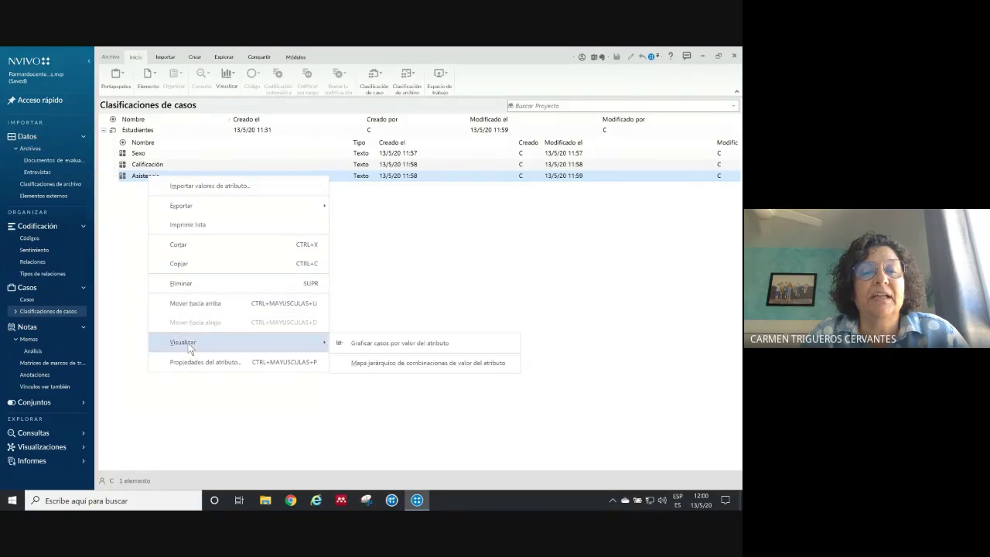
{"action": "left_click", "coordinate": [185, 284]}
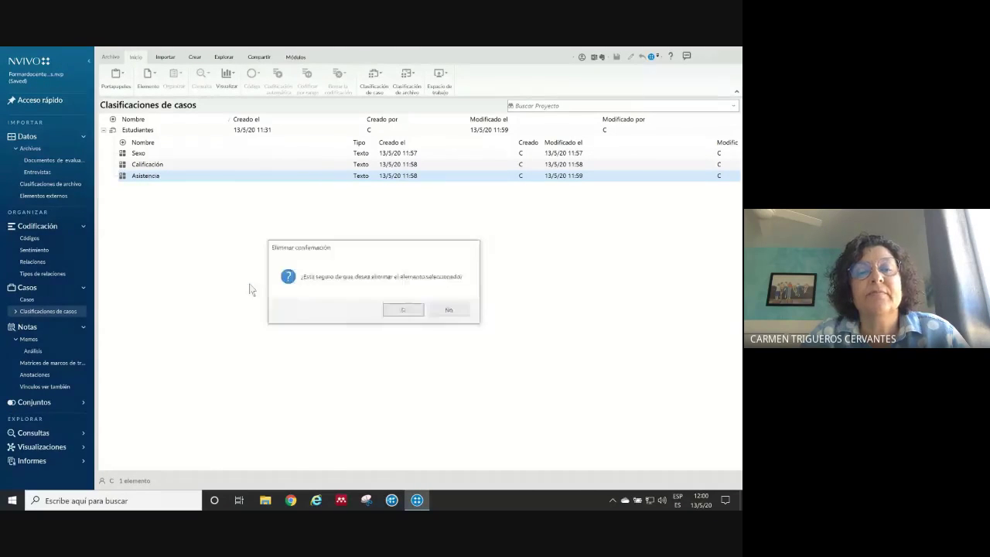
{"action": "left_click", "coordinate": [404, 310]}
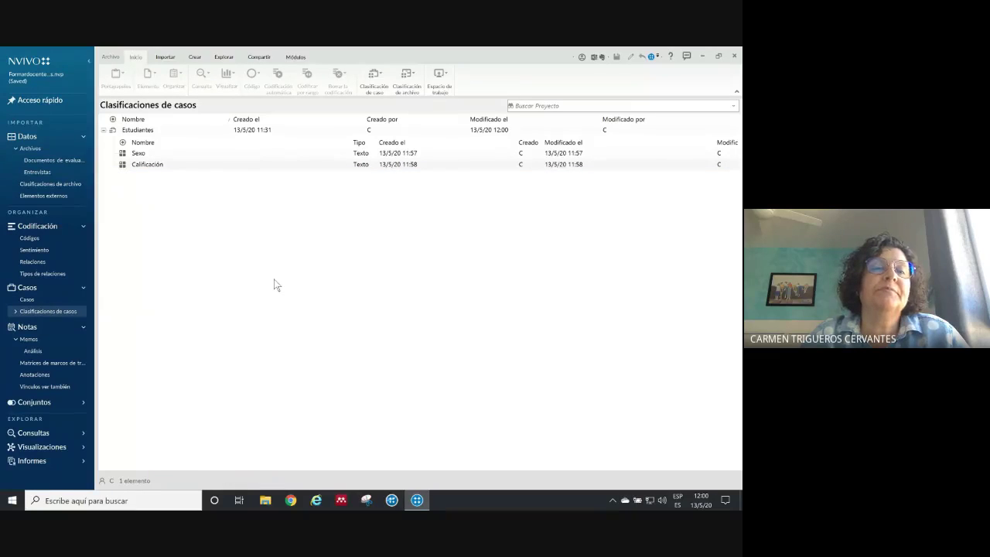
- Create a new text attribute named Asistencia in the Estudiantes classification, with the added value Muy alta
{"action": "left_click", "coordinate": [42, 263]}
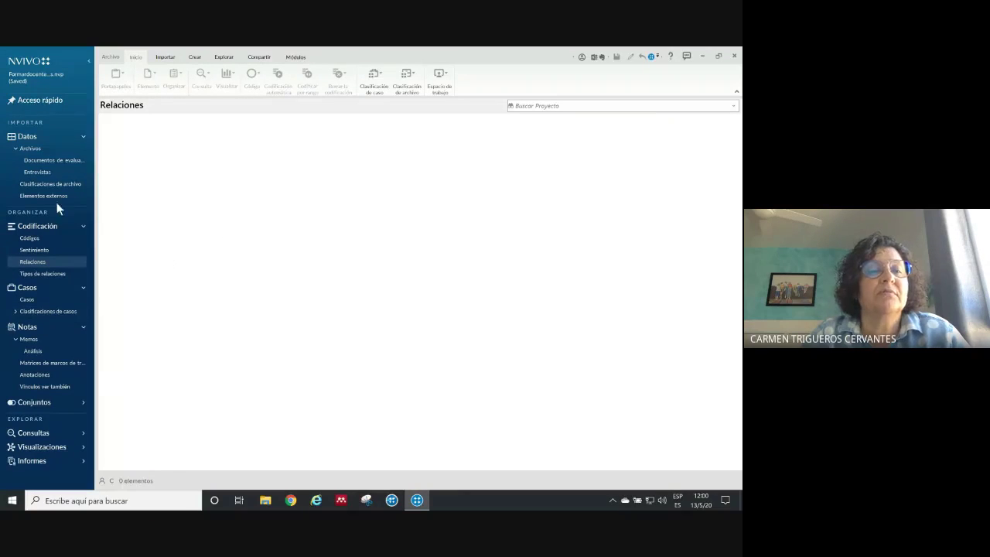
{"action": "left_click", "coordinate": [54, 311]}
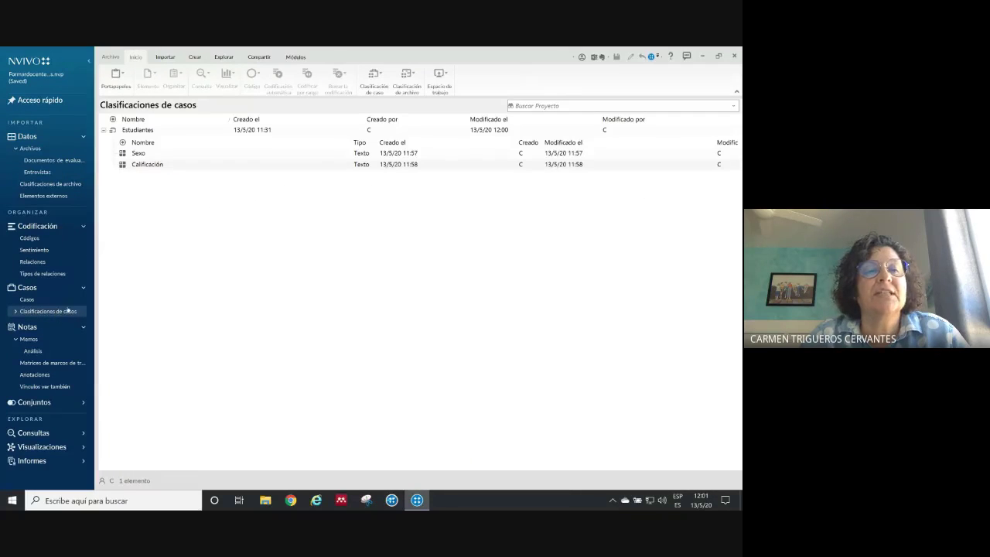
{"action": "left_click", "coordinate": [144, 133]}
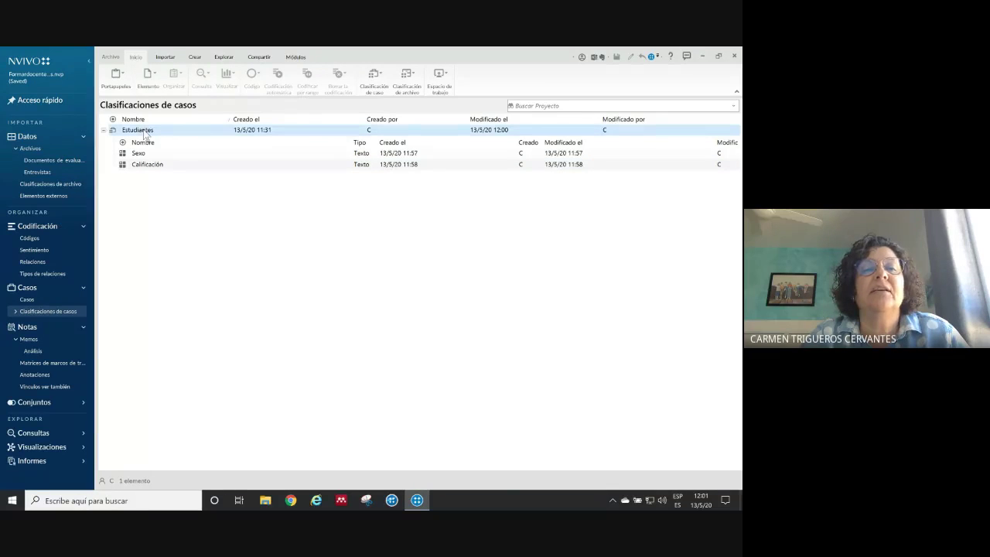
{"action": "left_click", "coordinate": [409, 83]}
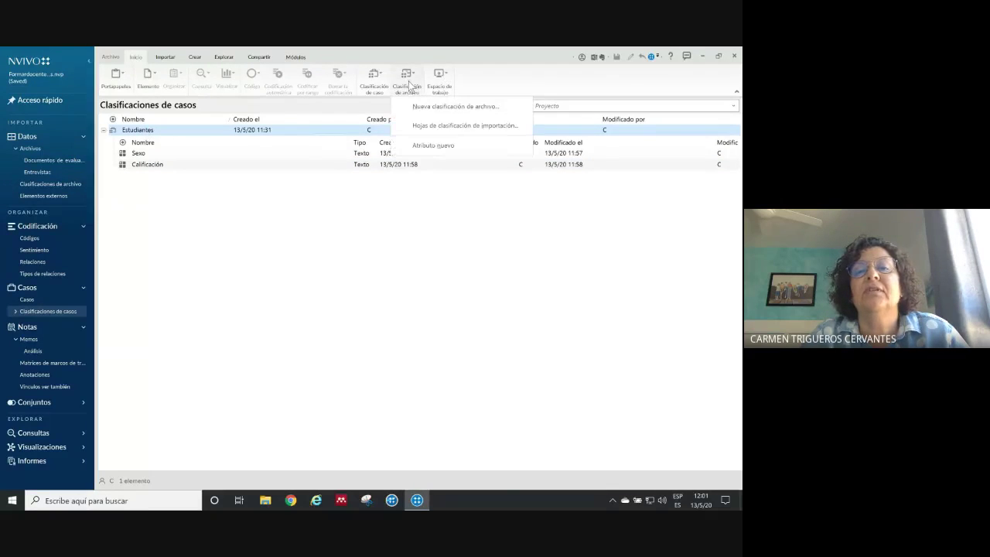
{"action": "left_click", "coordinate": [421, 144]}
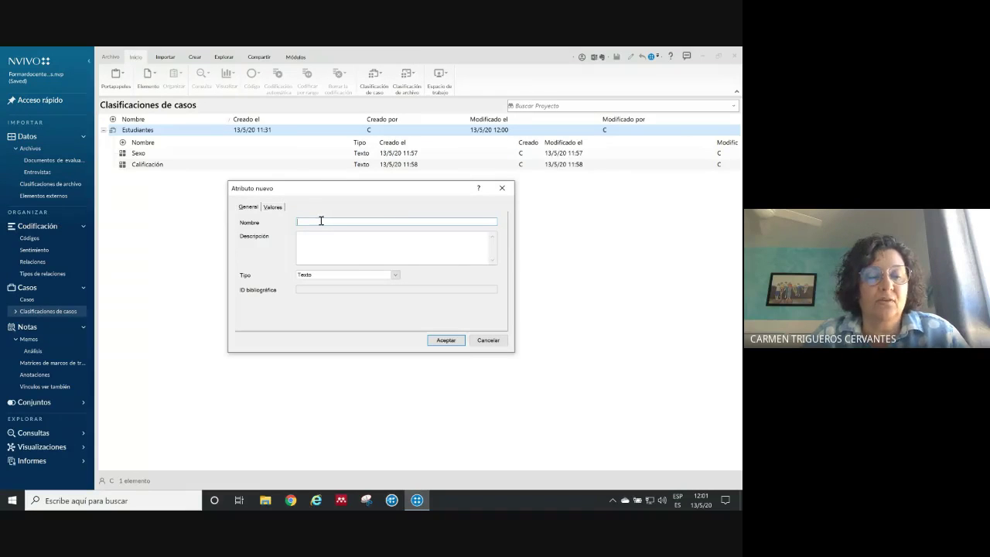
{"action": "type", "text": "Asistencia"}
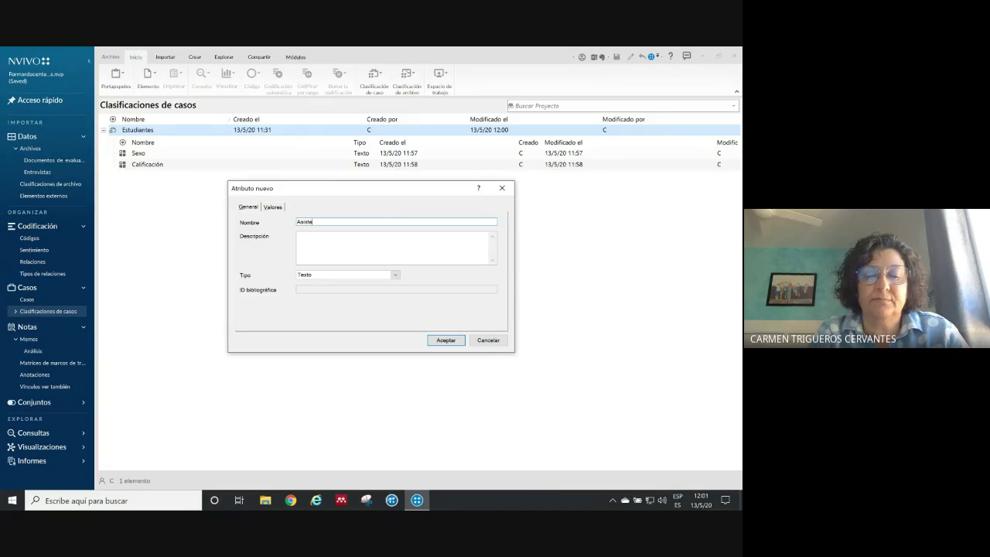
{"action": "left_click", "coordinate": [273, 207]}
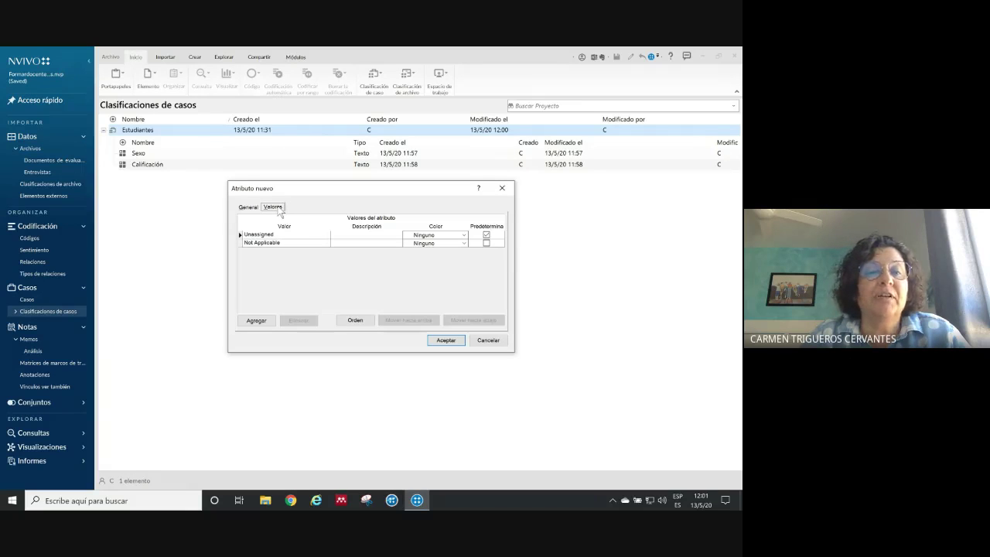
{"action": "left_click", "coordinate": [263, 323]}
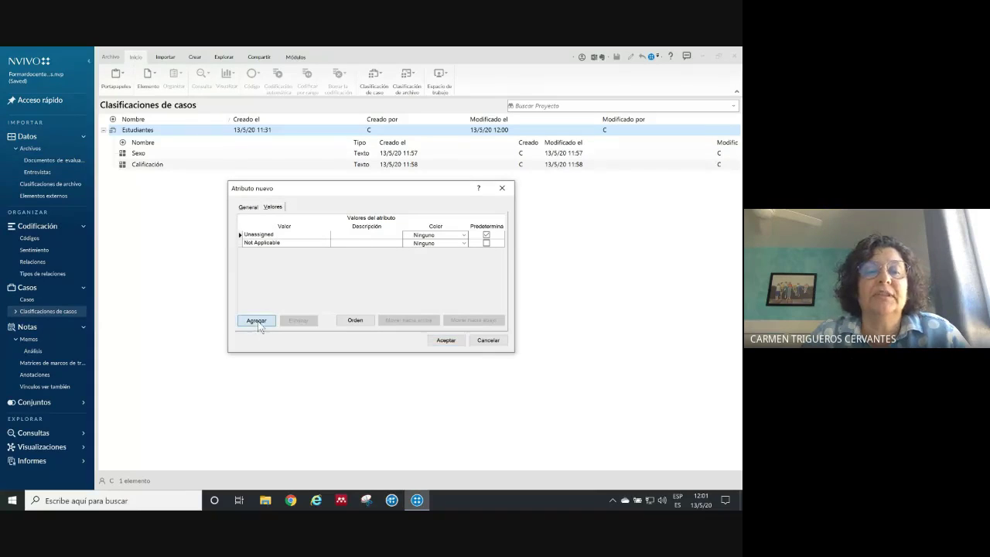
{"action": "type", "text": "Muy alta"}
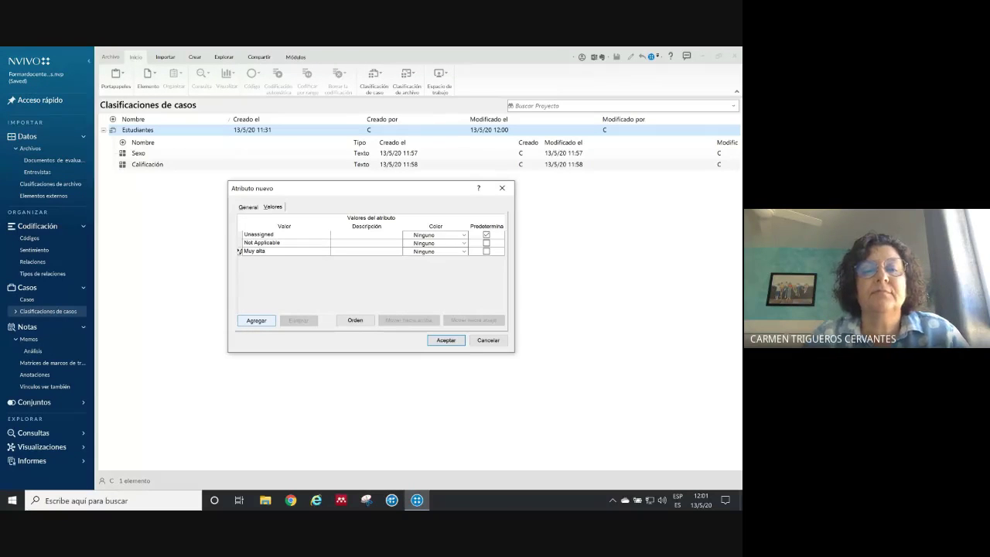
{"action": "left_click", "coordinate": [447, 341]}
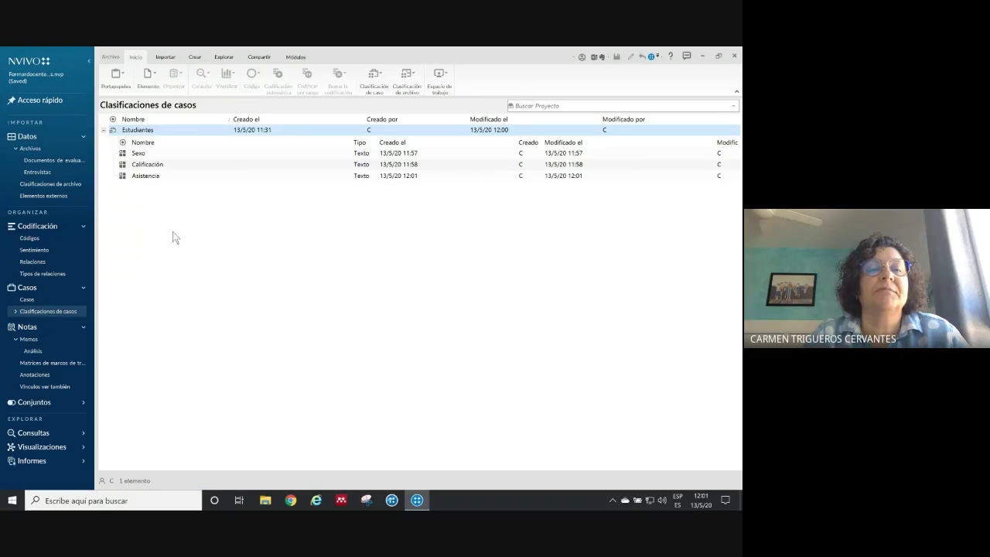
- Create both interview files in Entrevistas as cases and assign them to the Estudiantes case classification
{"action": "left_click", "coordinate": [39, 172]}
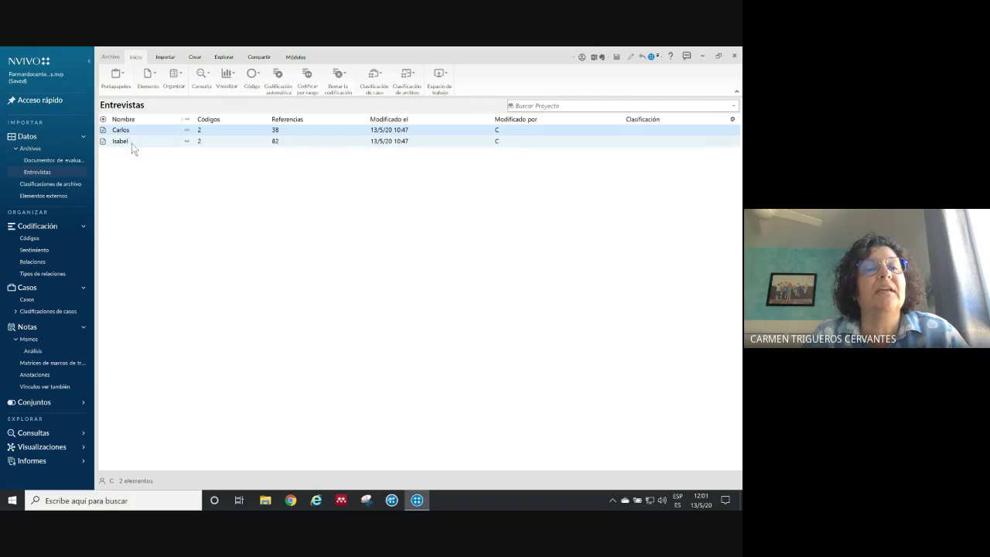
{"action": "left_click", "coordinate": [132, 143], "text": "shift"}
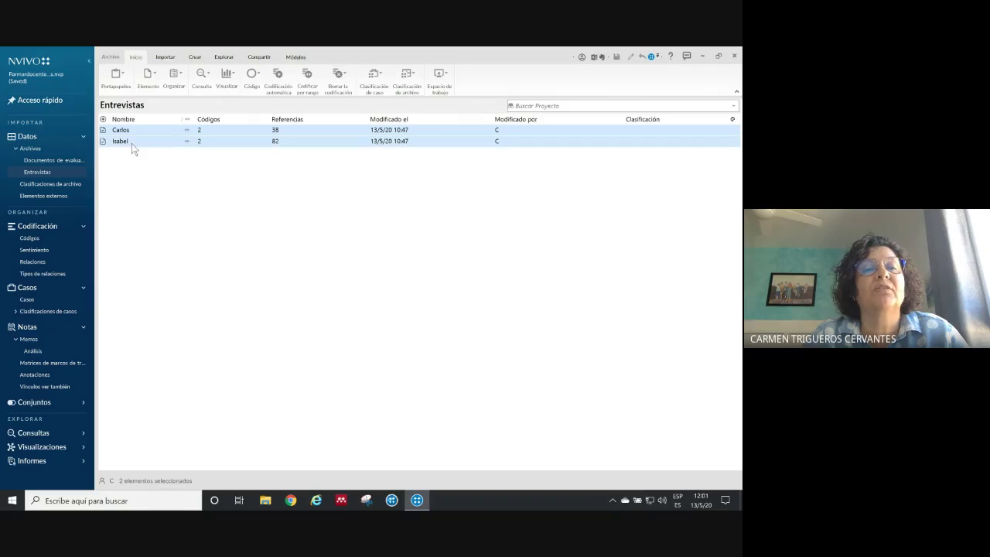
{"action": "left_click", "coordinate": [159, 80]}
{"action": "mouse_move", "coordinate": [164, 146]}
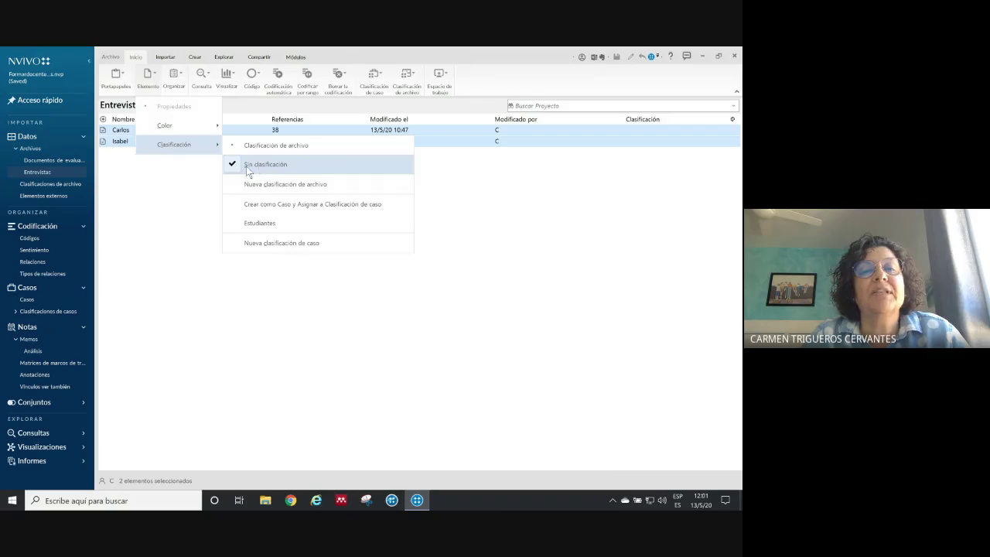
{"action": "left_click", "coordinate": [263, 223]}
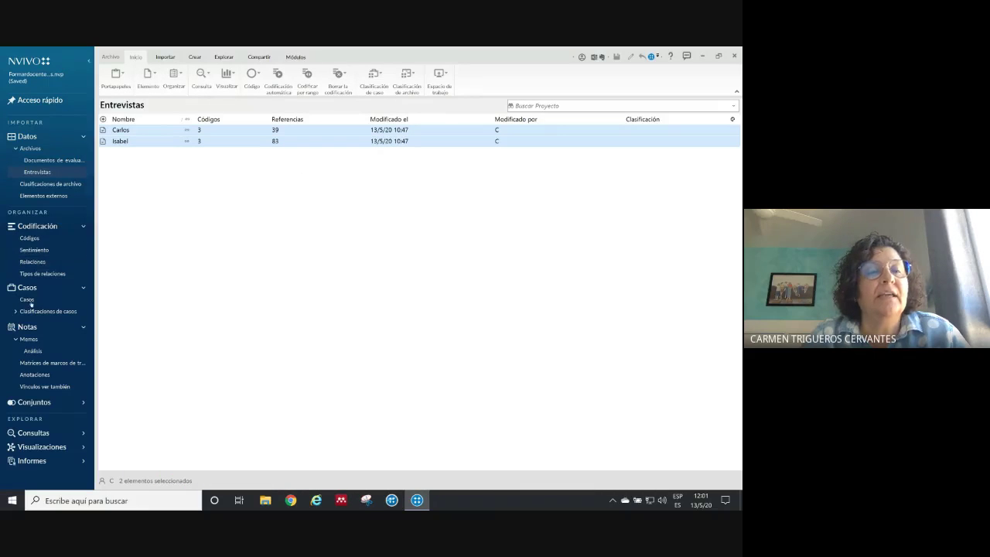
{"action": "left_click", "coordinate": [52, 160]}
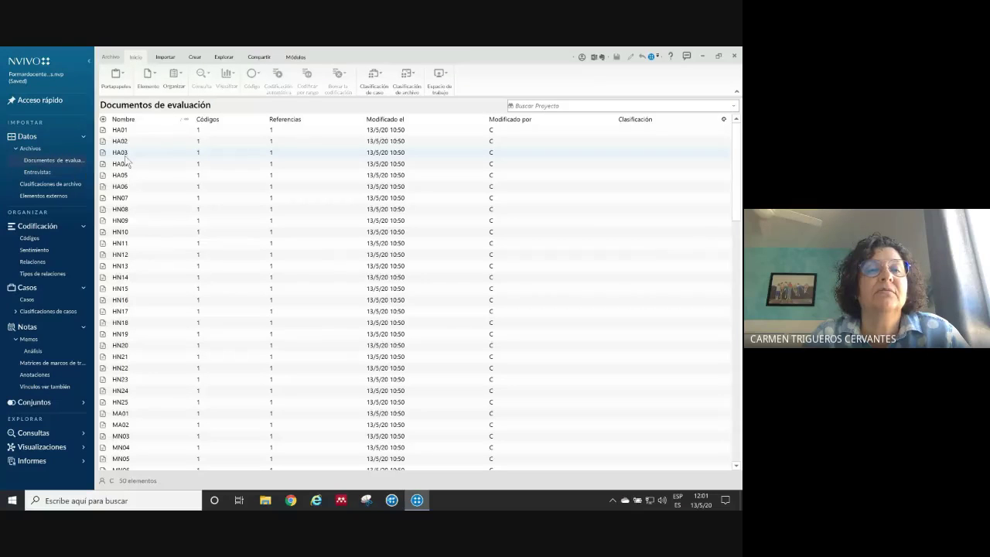
{"action": "left_click", "coordinate": [123, 153]}
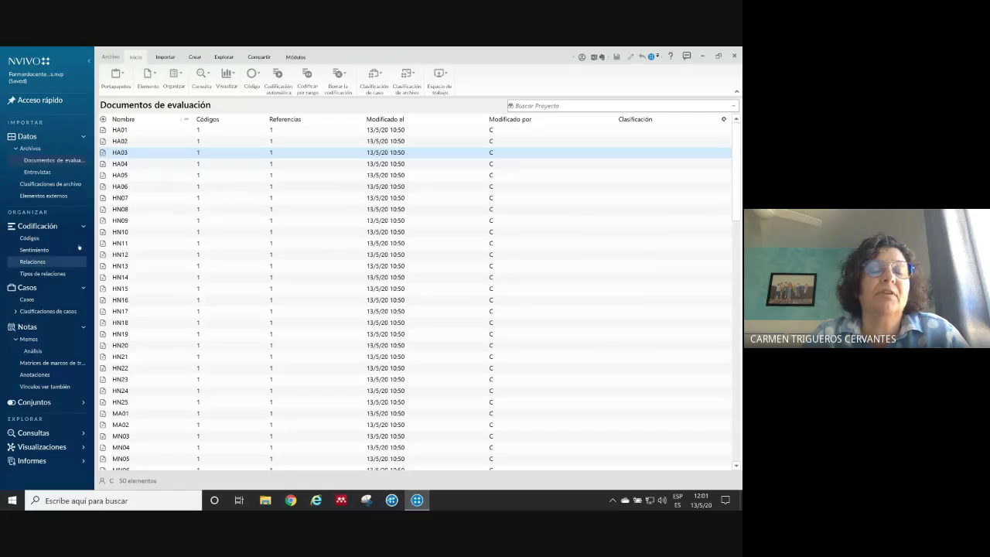
{"action": "left_click", "coordinate": [49, 171]}
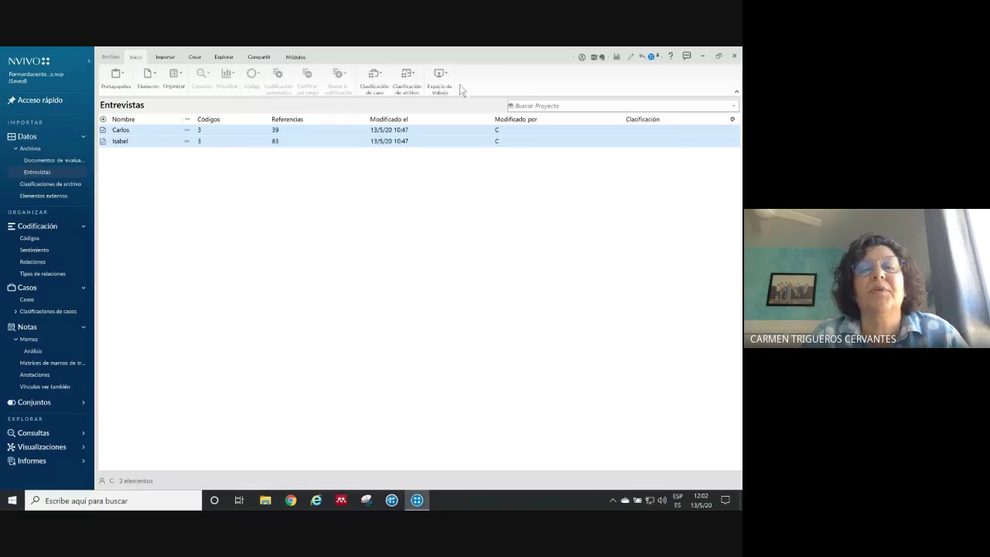
- Check the classification options of both interview files in Entrevistas
{"action": "right_click", "coordinate": [154, 150]}
{"action": "left_click", "coordinate": [136, 157]}
{"action": "left_click", "coordinate": [147, 131]}
{"action": "left_click", "coordinate": [144, 142], "text": "shift"}
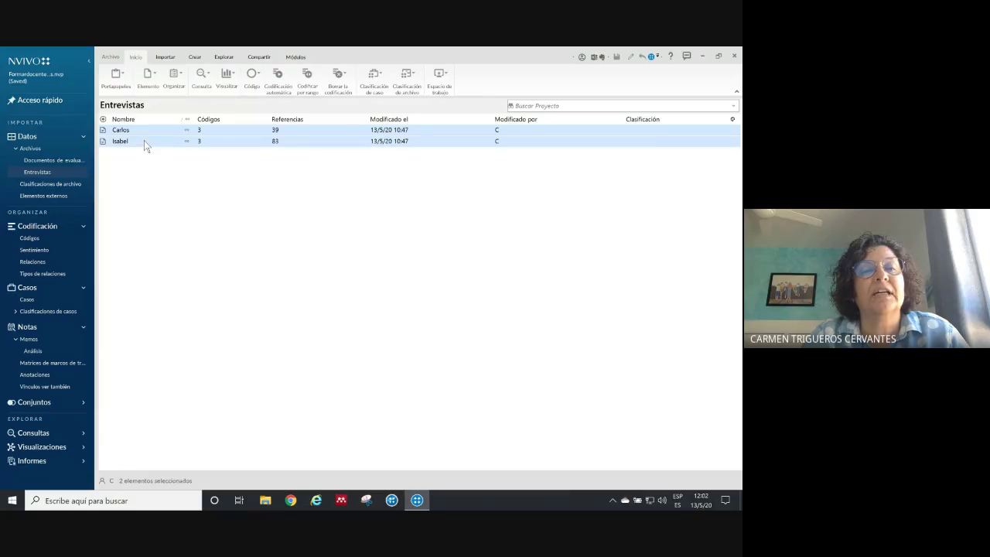
{"action": "right_click", "coordinate": [144, 140]}
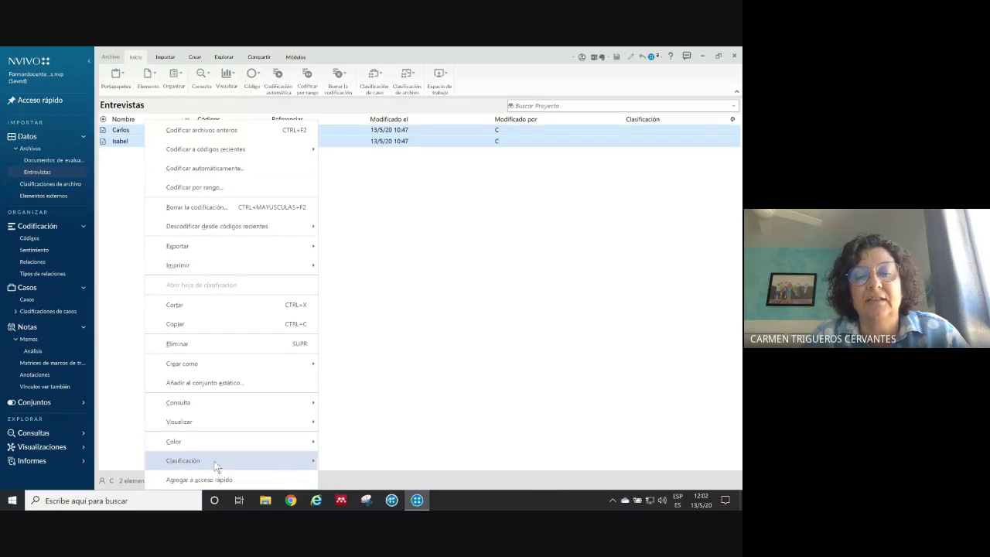
{"action": "mouse_move", "coordinate": [217, 464]}
{"action": "left_click", "coordinate": [377, 401]}
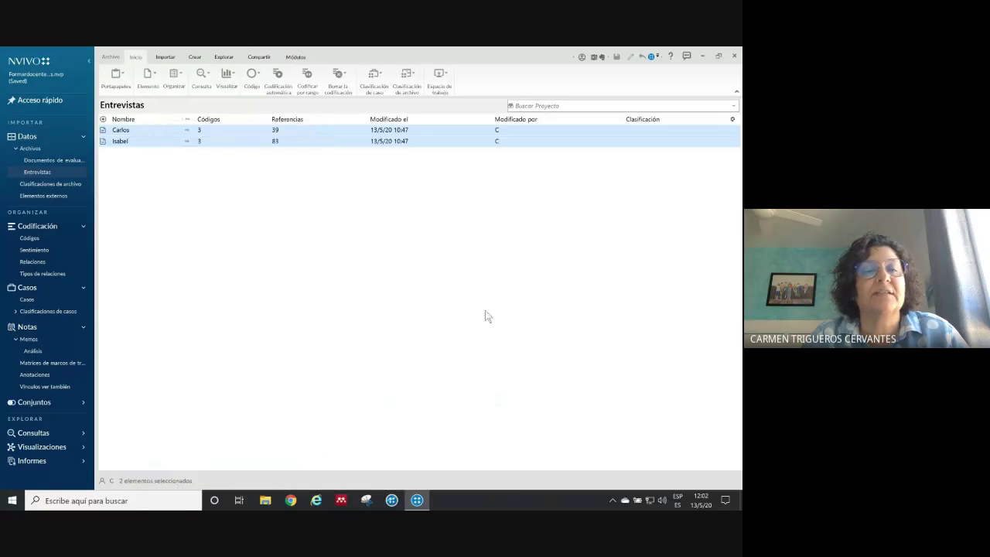
- Delete the male interviewee's duplicate case, the one marked (2), from the Casos list
{"action": "left_click", "coordinate": [29, 300]}
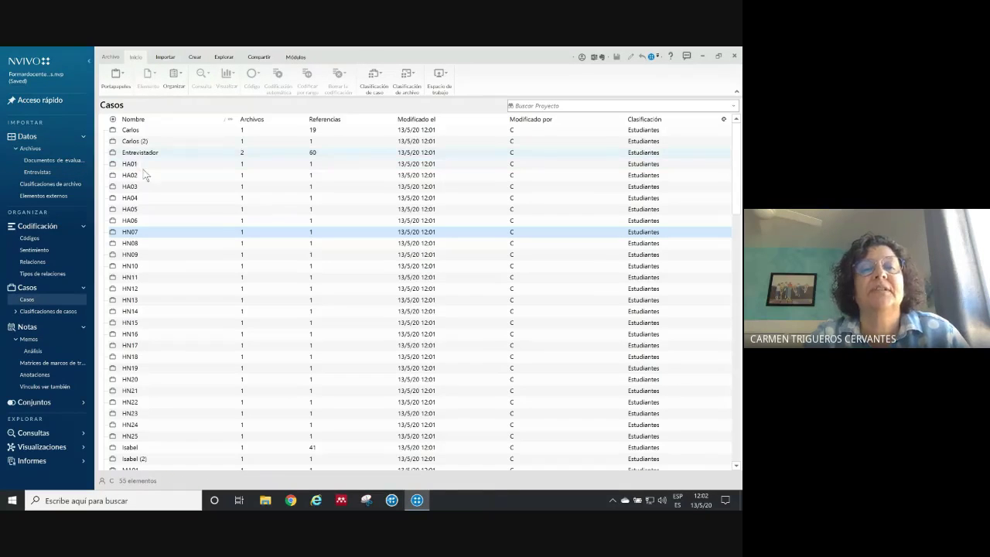
{"action": "right_click", "coordinate": [154, 142]}
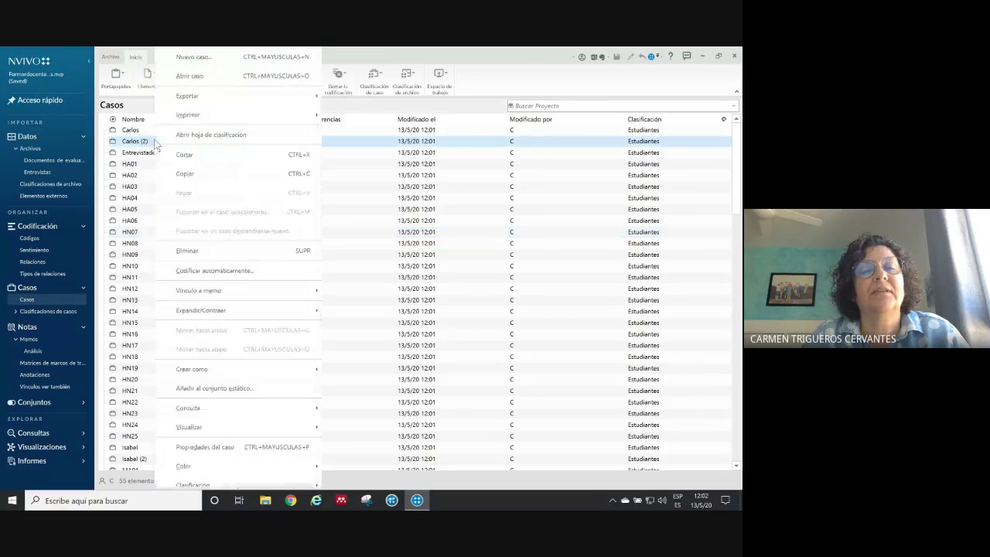
{"action": "left_click", "coordinate": [208, 252]}
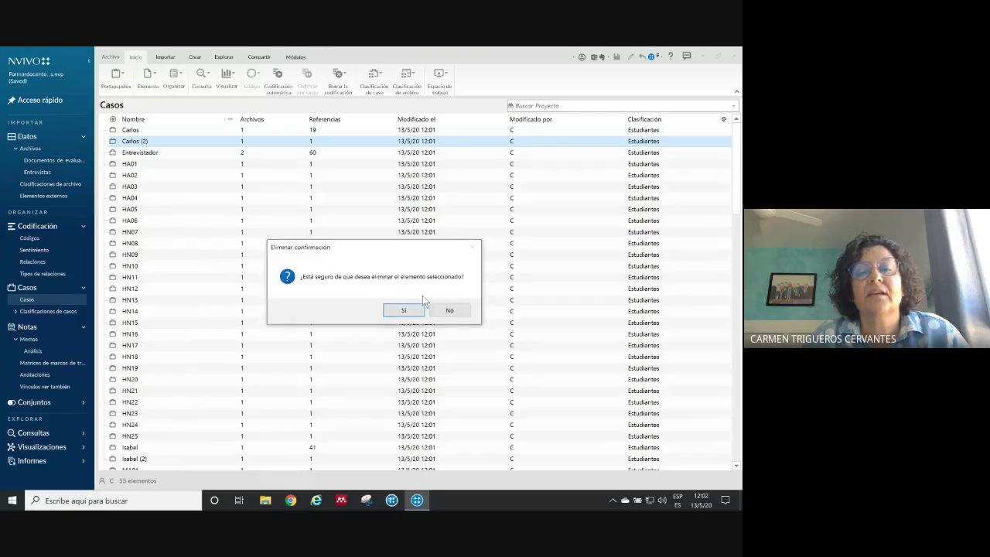
{"action": "left_click", "coordinate": [404, 310]}
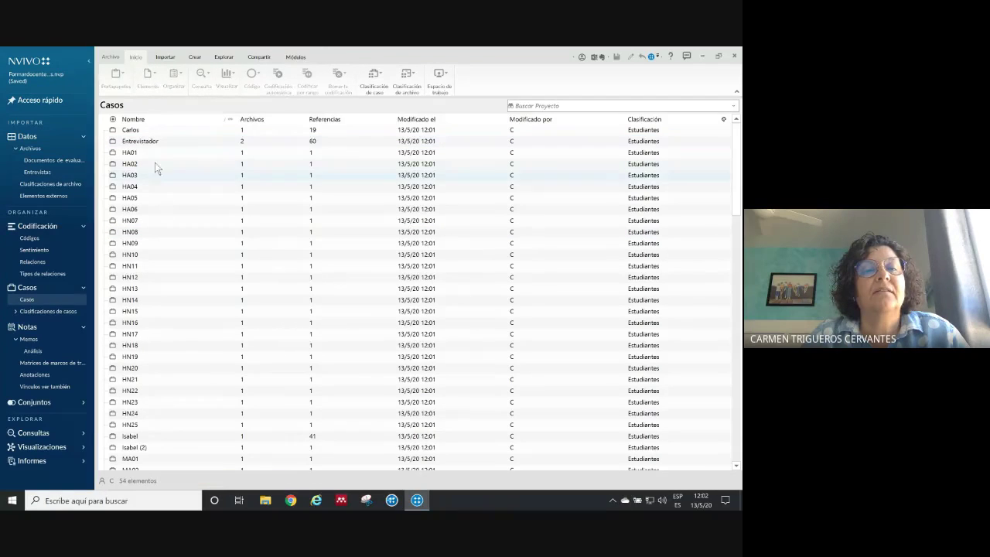
- Check which case classification is assigned to the male interviewee's remaining case
{"action": "right_click", "coordinate": [145, 131]}
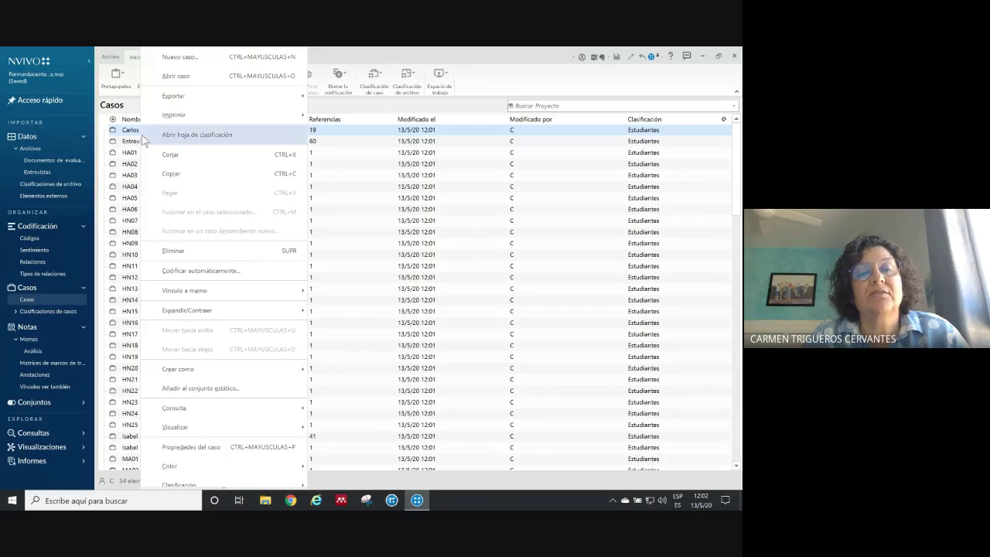
{"action": "scroll", "coordinate": [199, 464], "scroll_direction": "down", "scroll_amount": 2}
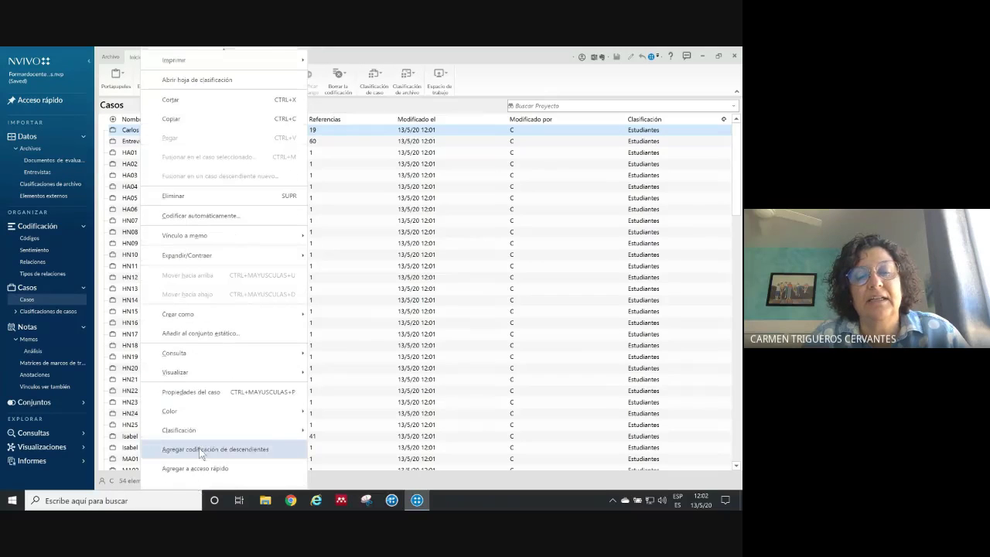
{"action": "mouse_move", "coordinate": [198, 436]}
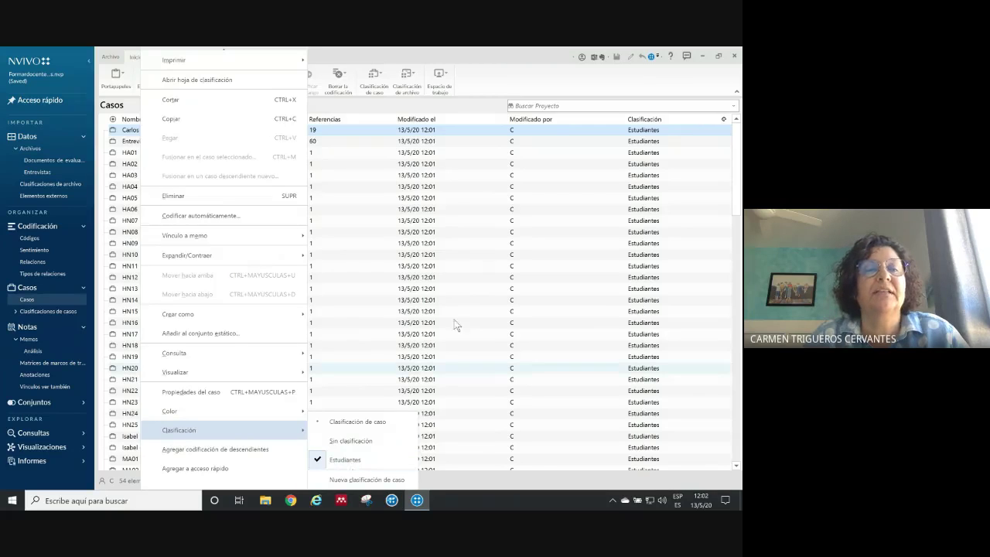
{"action": "left_click", "coordinate": [404, 293]}
{"action": "left_click", "coordinate": [404, 292]}
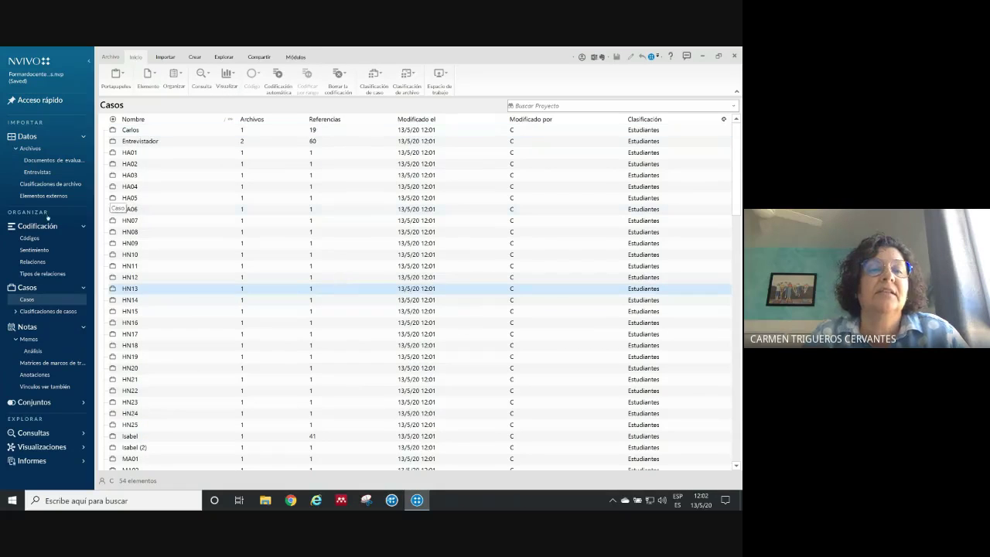
- Open the Estudiantes classification sheet and choose Hombre as the Sexo value for case HA01
{"action": "left_click", "coordinate": [40, 311]}
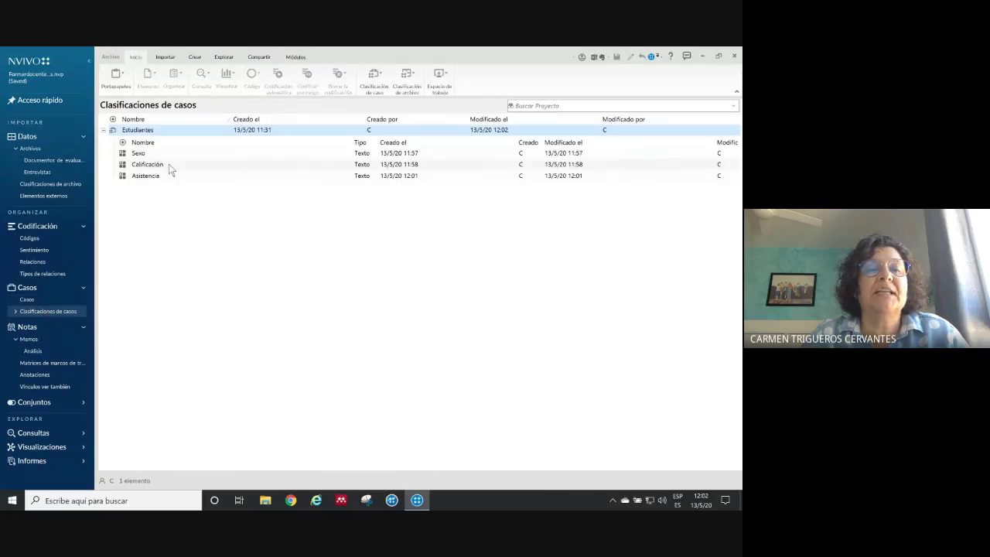
{"action": "double_click", "coordinate": [138, 130]}
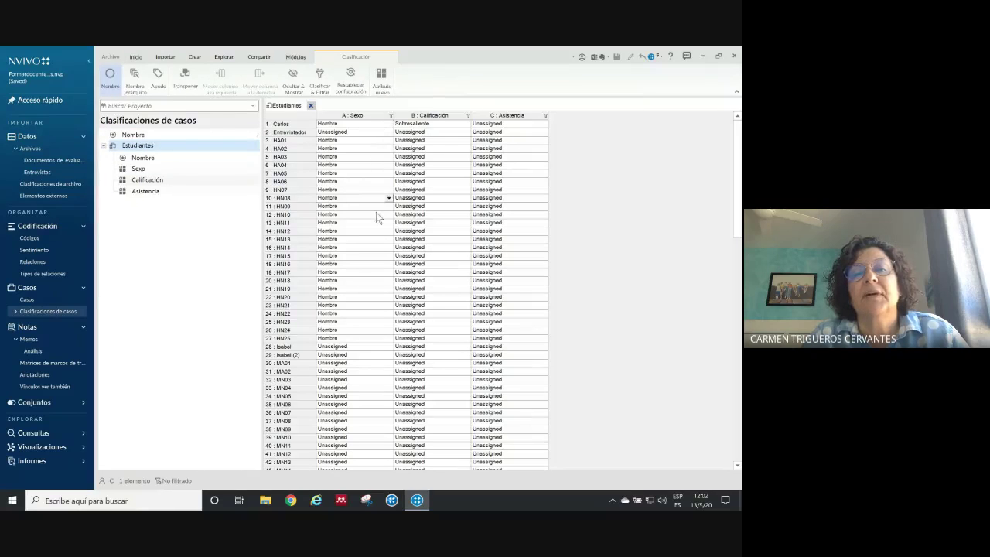
{"action": "left_click", "coordinate": [414, 142]}
{"action": "left_click", "coordinate": [385, 141]}
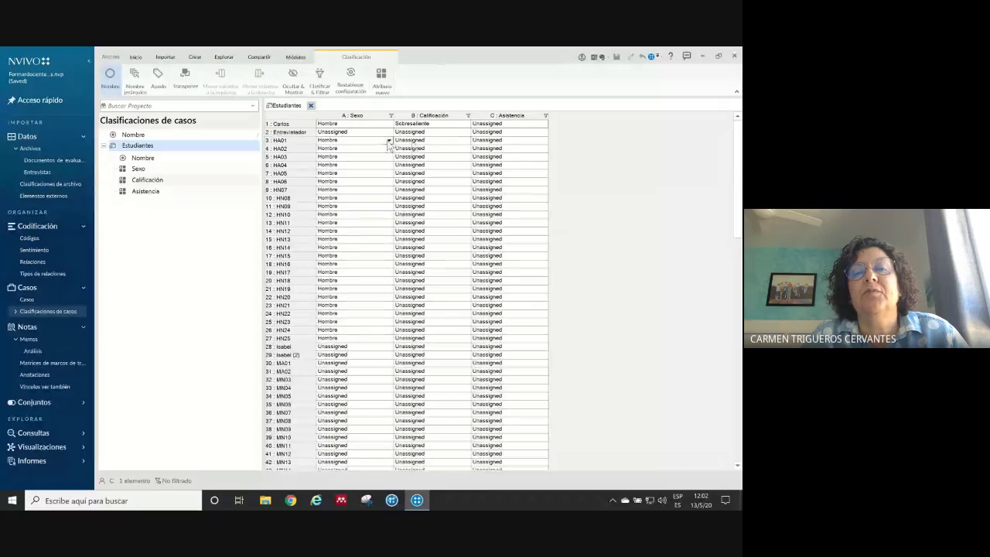
{"action": "left_click", "coordinate": [389, 140]}
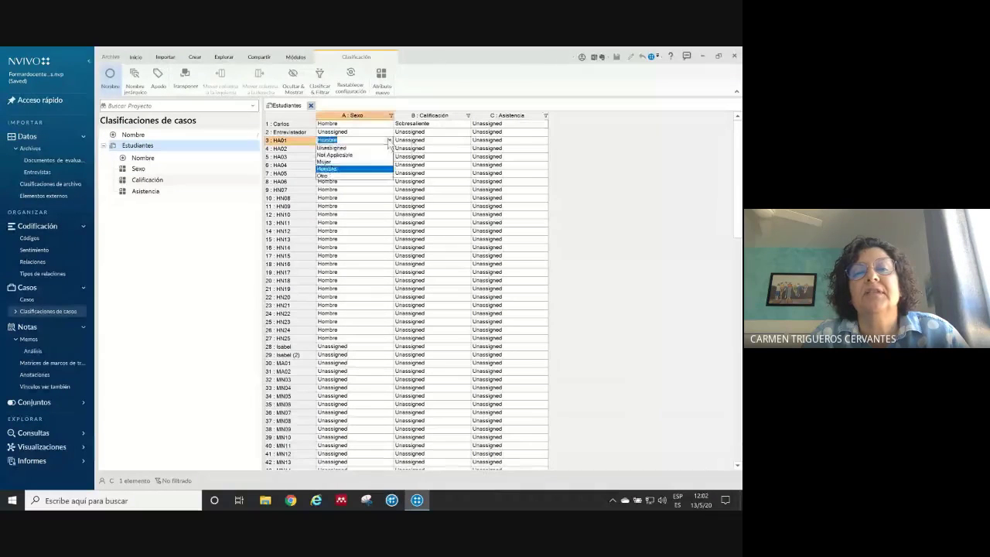
{"action": "left_click", "coordinate": [352, 169]}
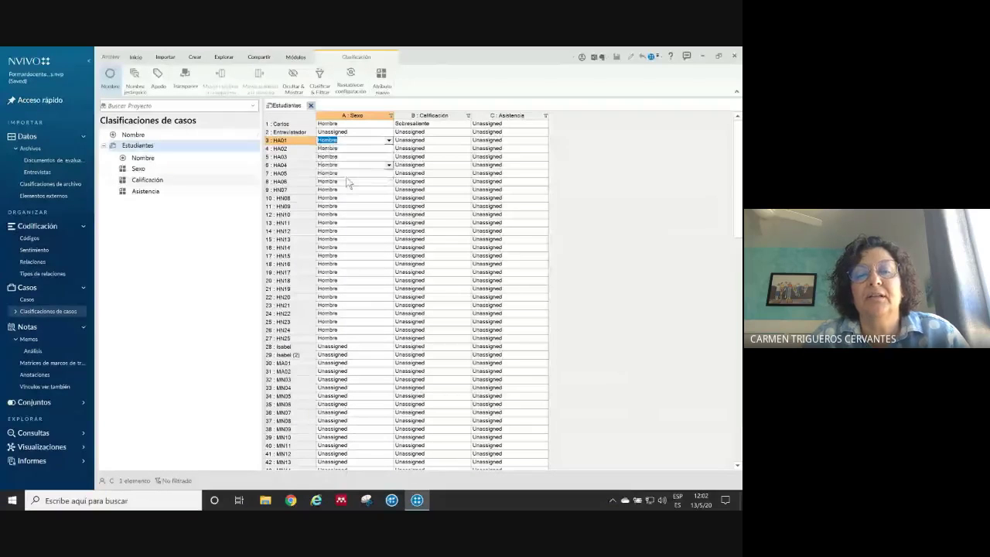
- Set Sexo to Mujer for the female interviewee's case marked (2) and for case MA01
{"action": "left_click", "coordinate": [389, 355]}
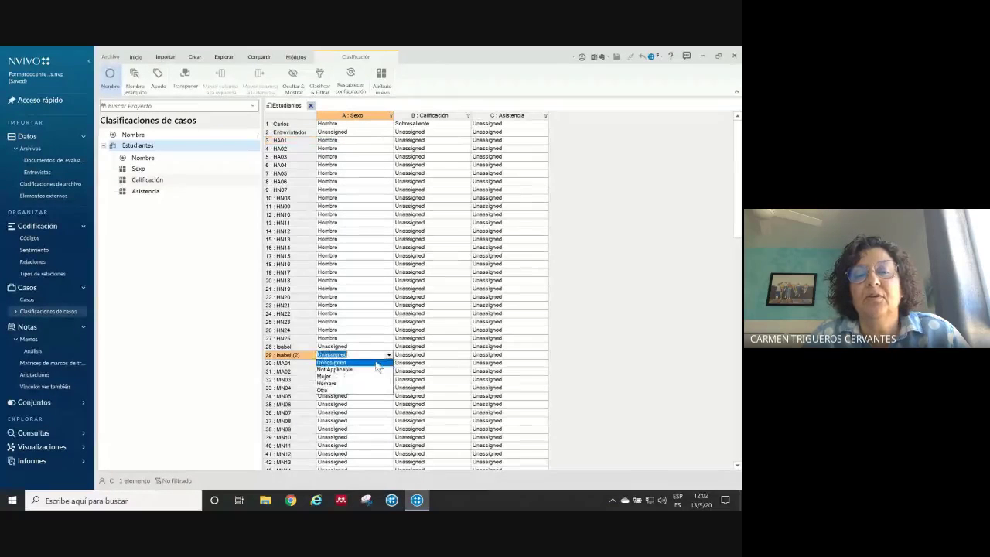
{"action": "left_click", "coordinate": [341, 376]}
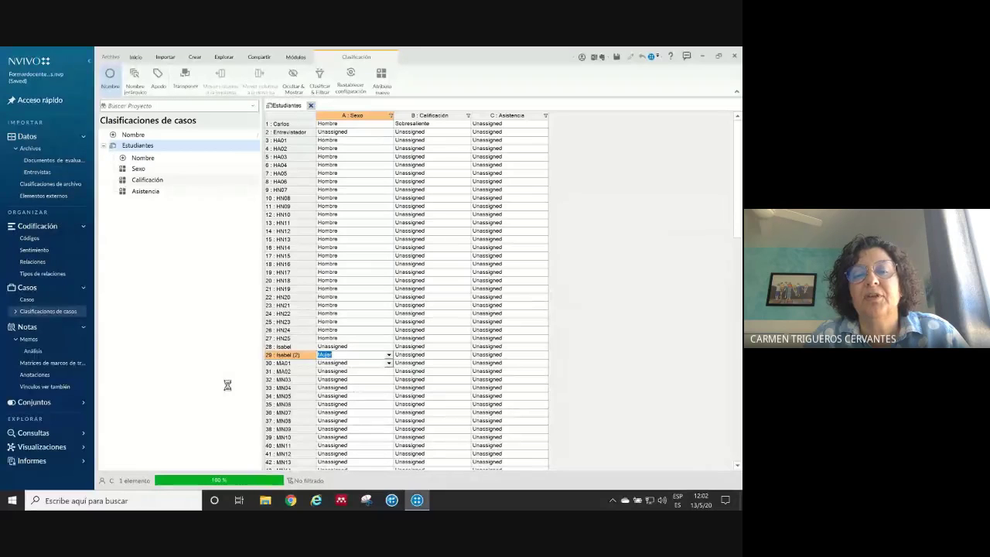
{"action": "left_click", "coordinate": [352, 363]}
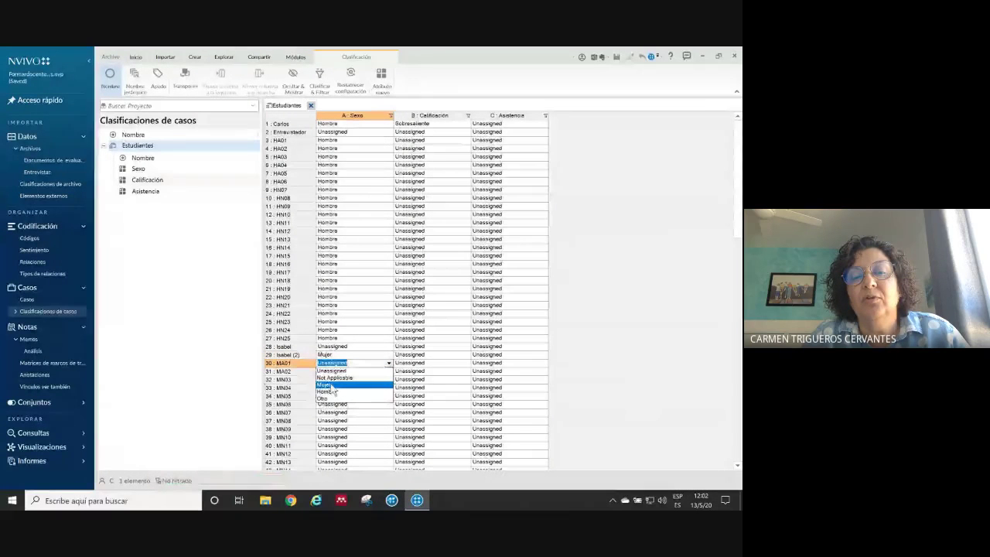
{"action": "left_click", "coordinate": [328, 385]}
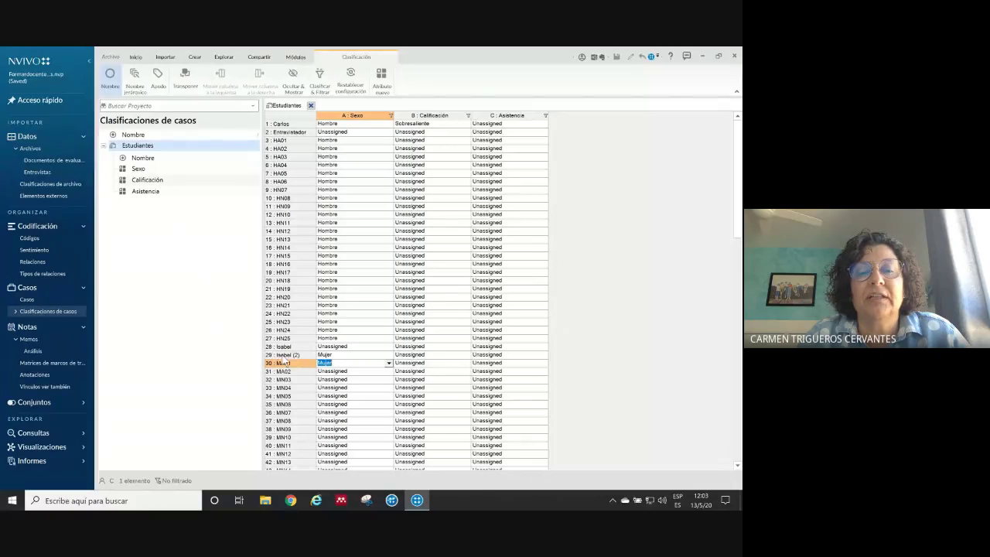
{"action": "left_click", "coordinate": [29, 298]}
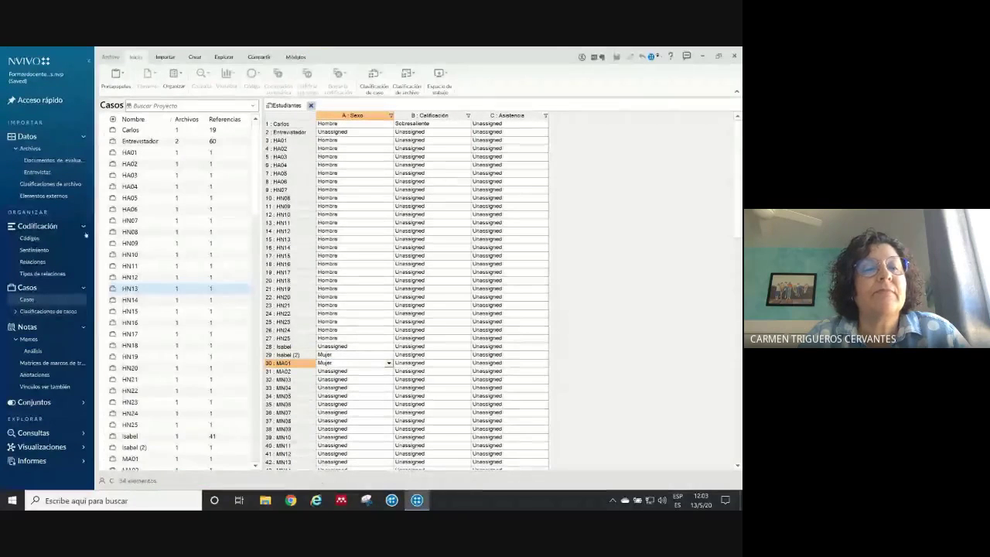
{"action": "left_click", "coordinate": [37, 171]}
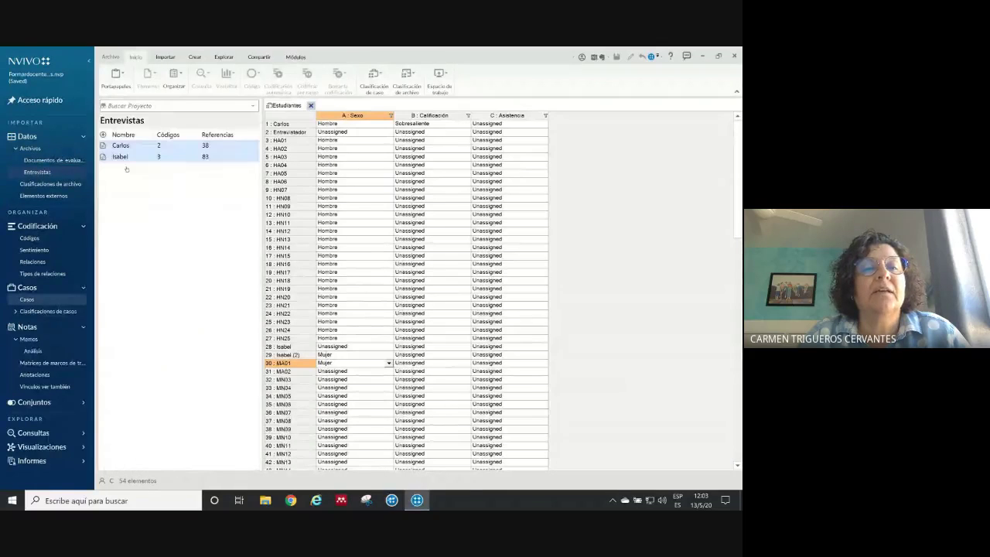
{"action": "right_click", "coordinate": [133, 158]}
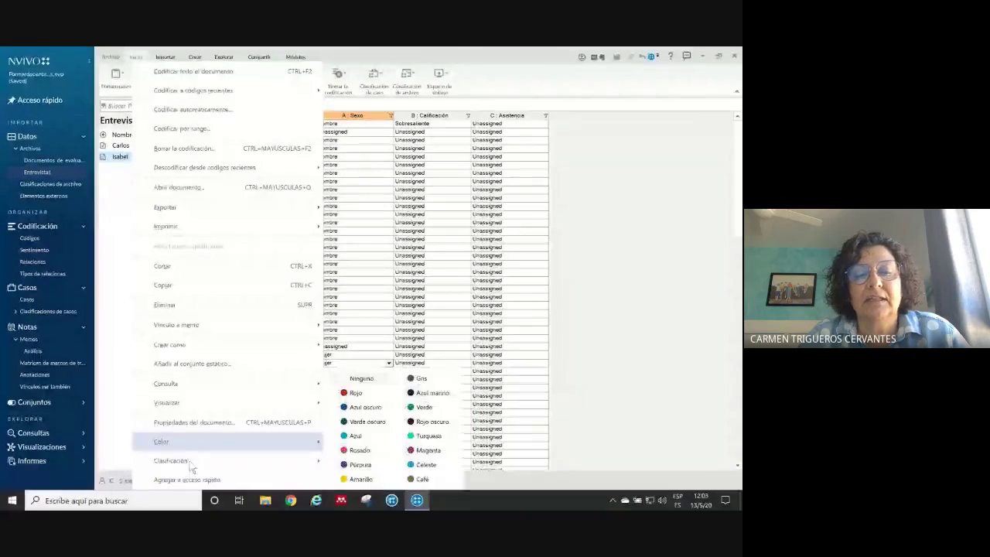
{"action": "mouse_move", "coordinate": [192, 463]}
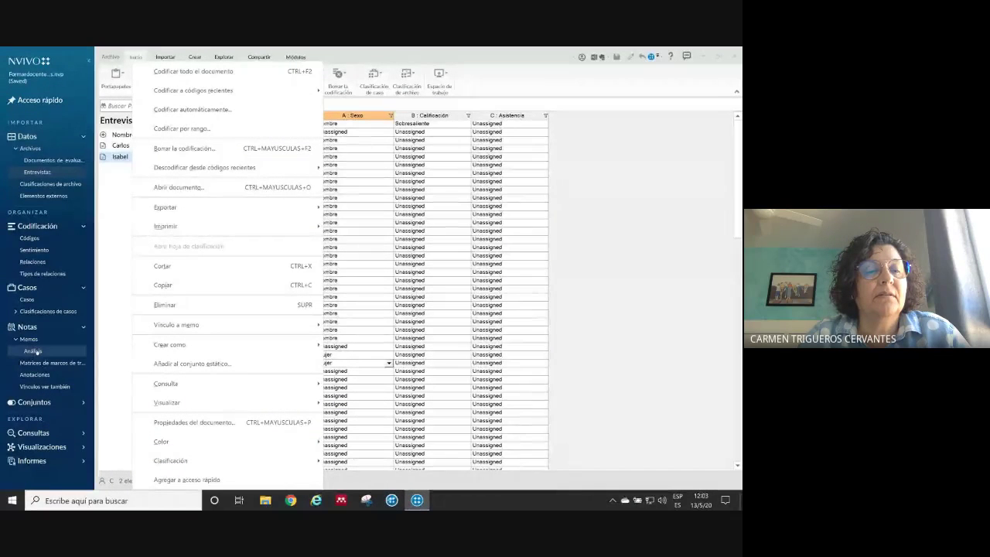
- Delete the female interviewee's duplicate case, the one marked (2), from the Casos list
{"action": "left_click", "coordinate": [27, 299]}
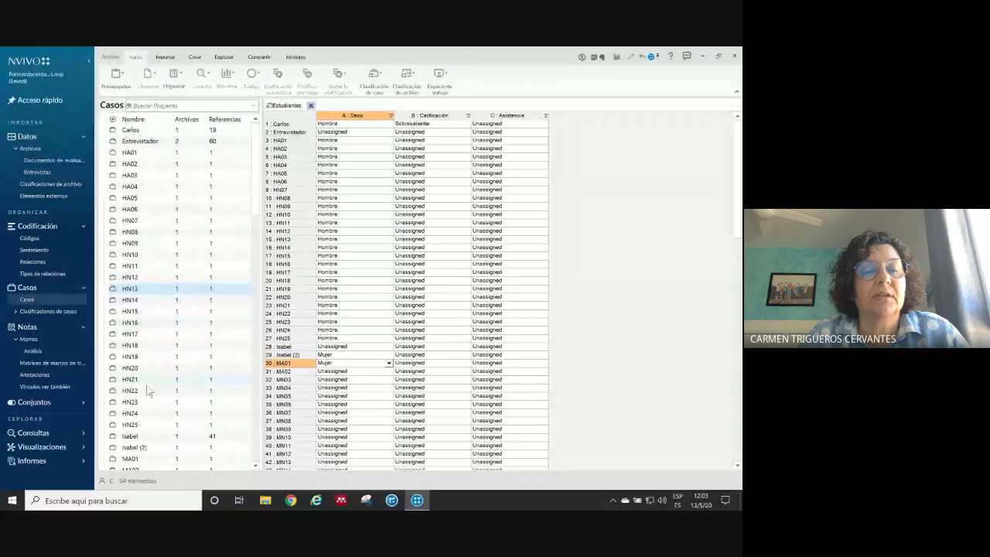
{"action": "right_click", "coordinate": [125, 449]}
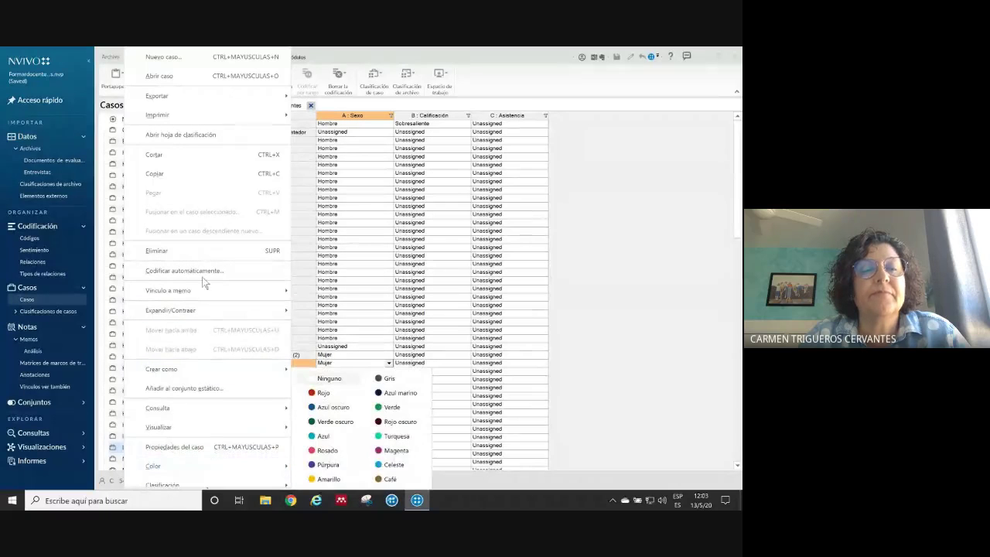
{"action": "left_click", "coordinate": [197, 252]}
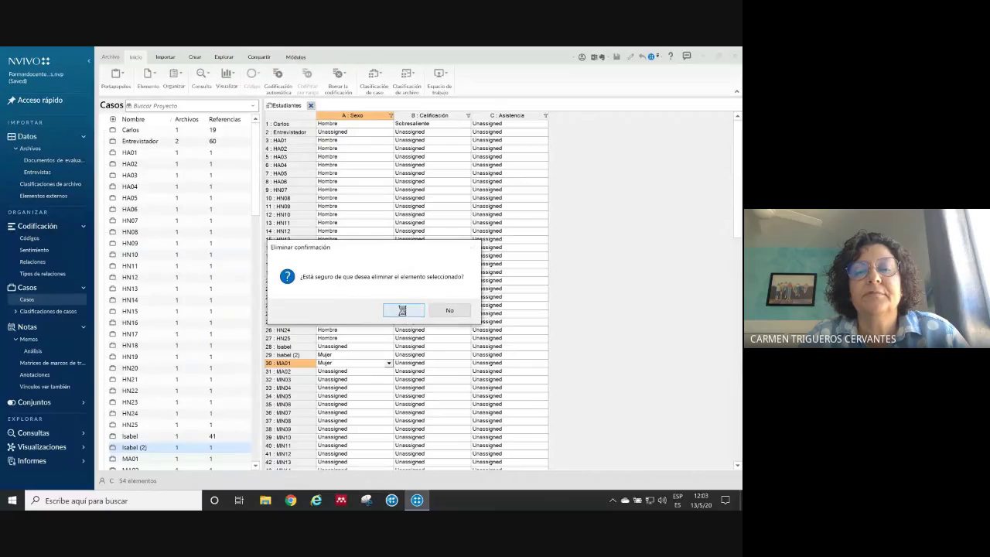
{"action": "left_click", "coordinate": [402, 312]}
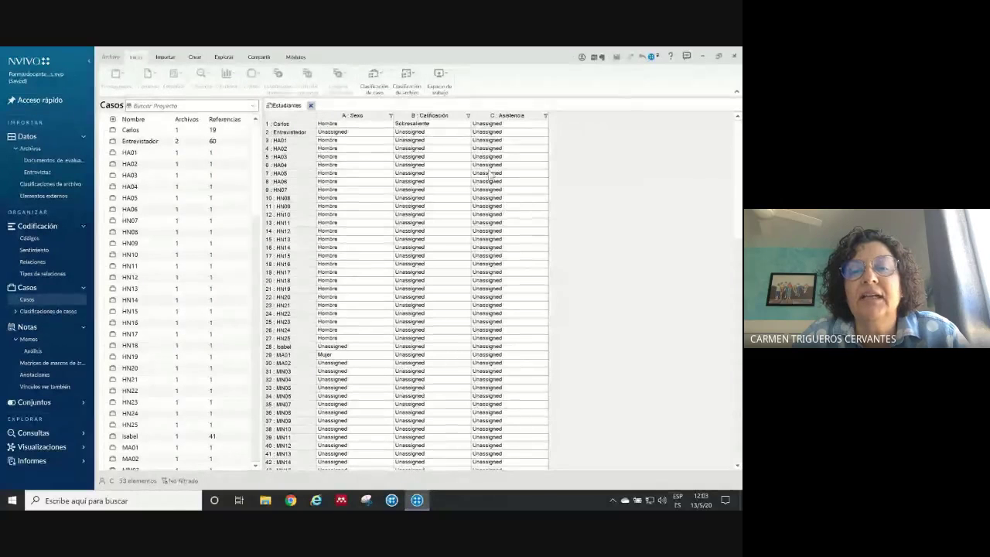
- Set Sexo to Mujer for the female interviewee's case in row 28 of the Estudiantes sheet
{"action": "left_click", "coordinate": [356, 200]}
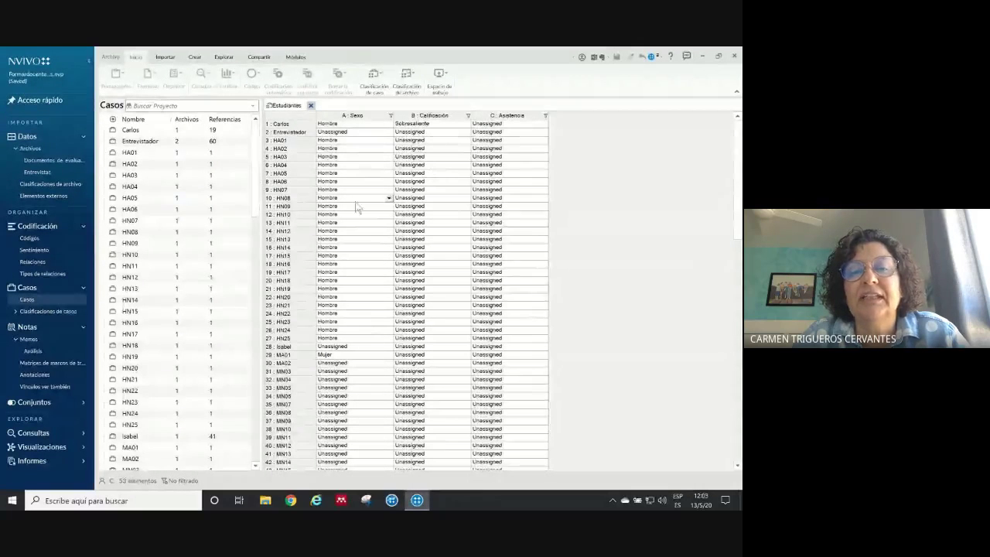
{"action": "left_click", "coordinate": [356, 355]}
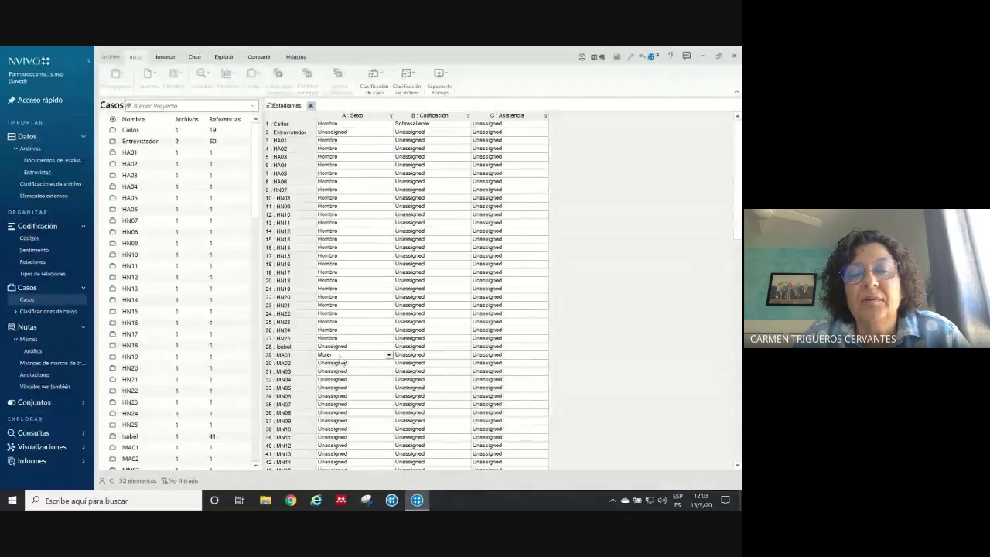
{"action": "left_click", "coordinate": [390, 348]}
{"action": "left_click", "coordinate": [389, 347]}
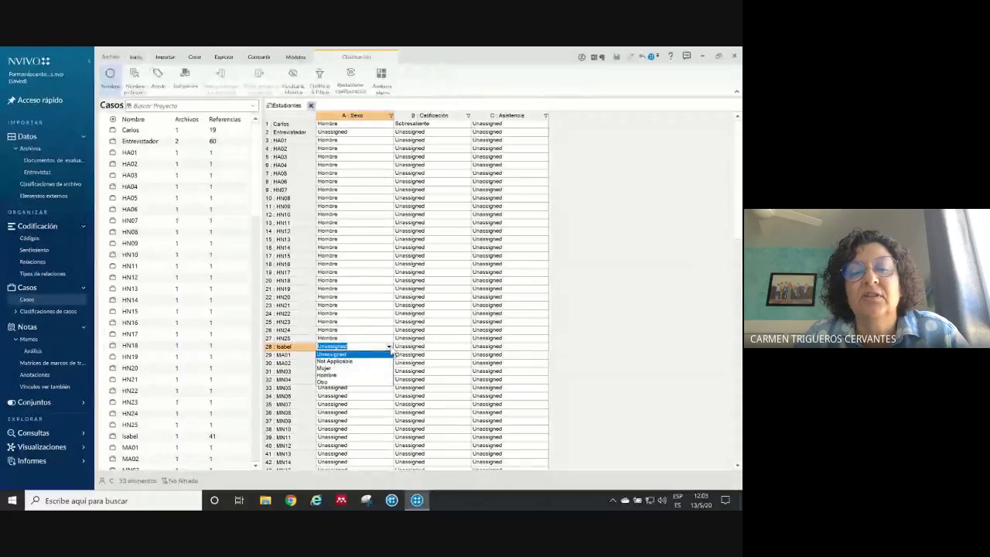
{"action": "left_click", "coordinate": [350, 373]}
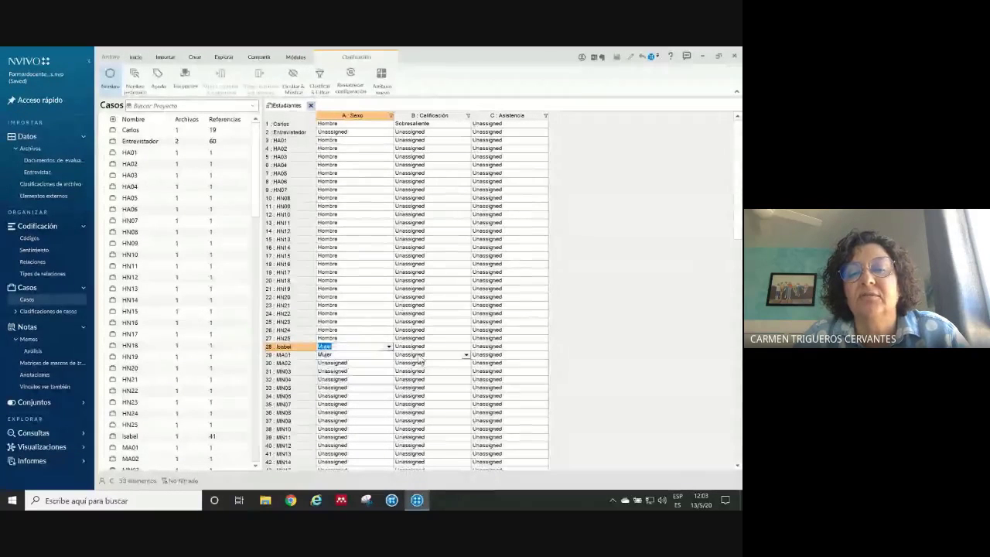
- Set Calificación to Sobresaliente and Asistencia to Muy alta for the case in row 28 of the Estudiantes sheet
{"action": "left_click", "coordinate": [466, 346]}
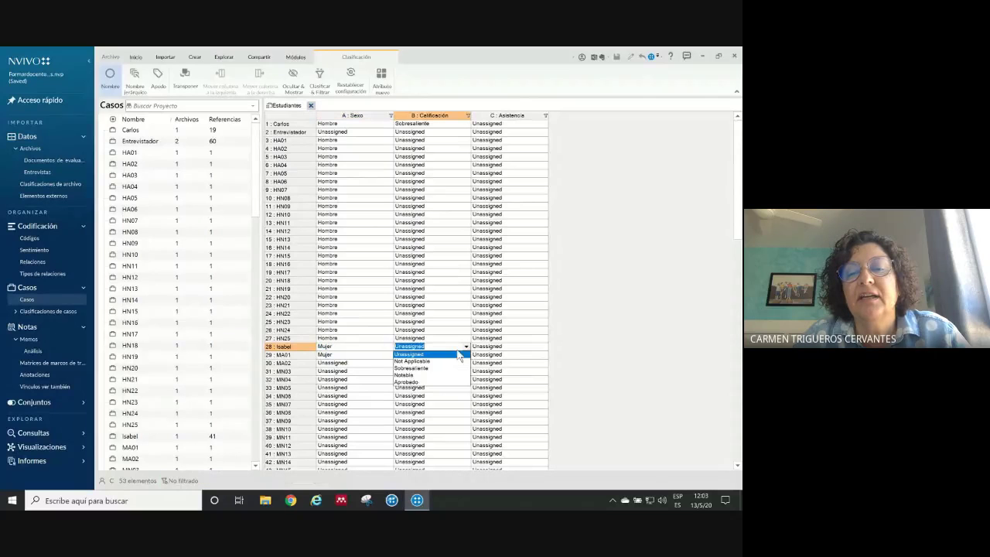
{"action": "left_click", "coordinate": [426, 368]}
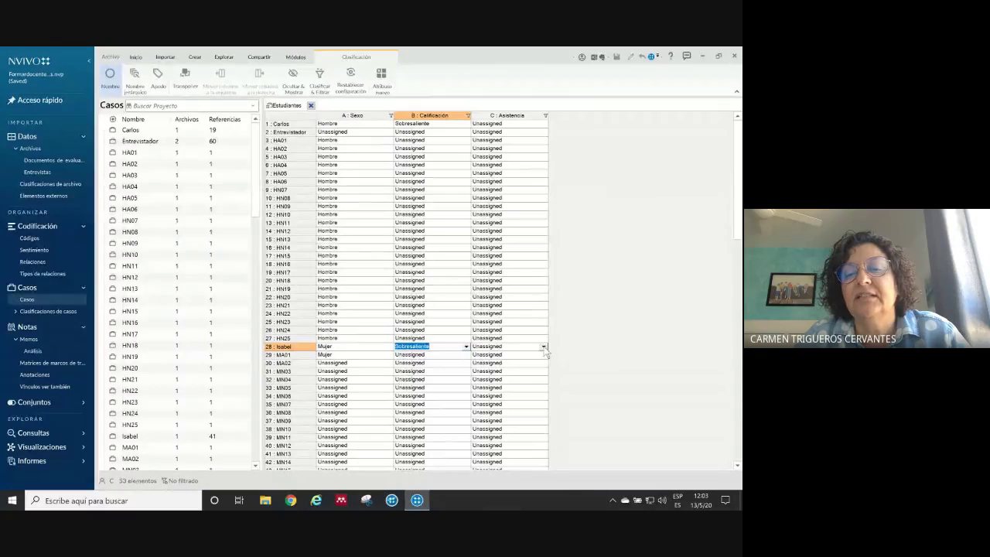
{"action": "left_click", "coordinate": [544, 346]}
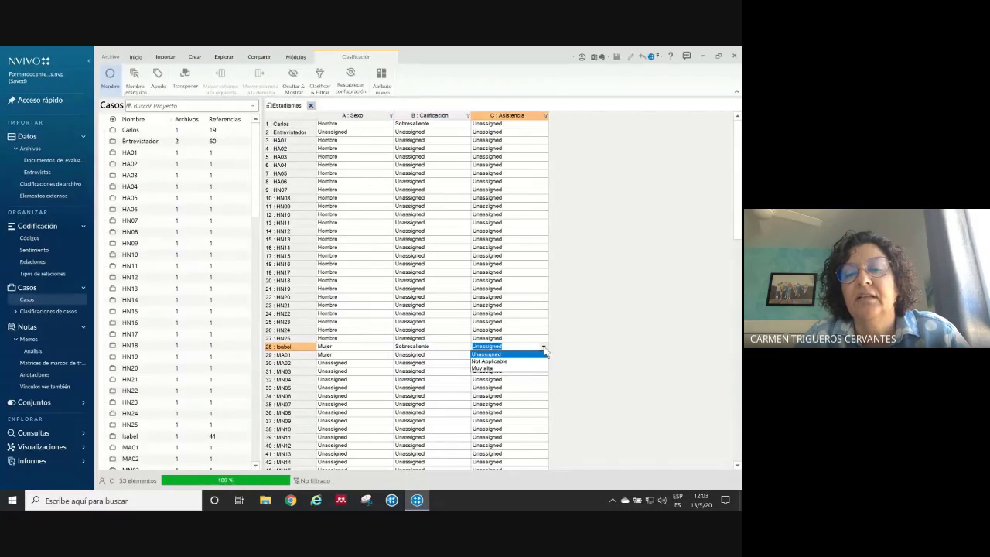
{"action": "left_click", "coordinate": [495, 372]}
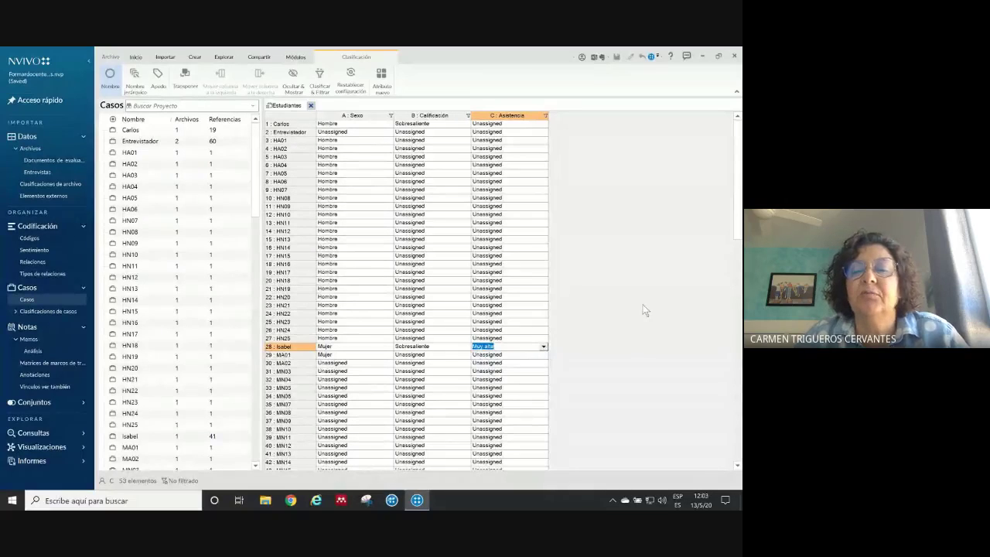
- Leave NVivo and the PowerPoint slide show, and open the Materiales de trabajo folder on the Mac desktop
{"action": "left_click", "coordinate": [703, 55]}
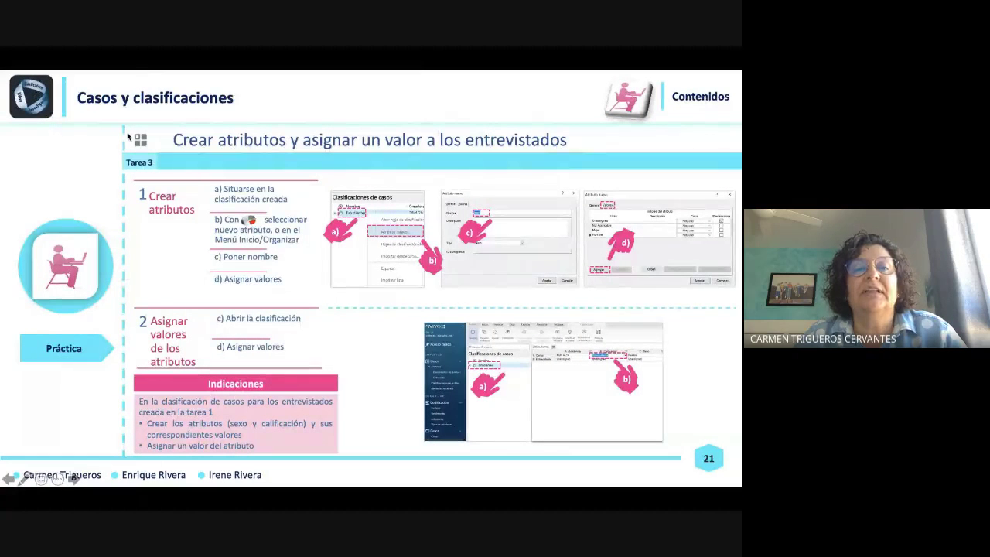
{"action": "key", "text": "Escape"}
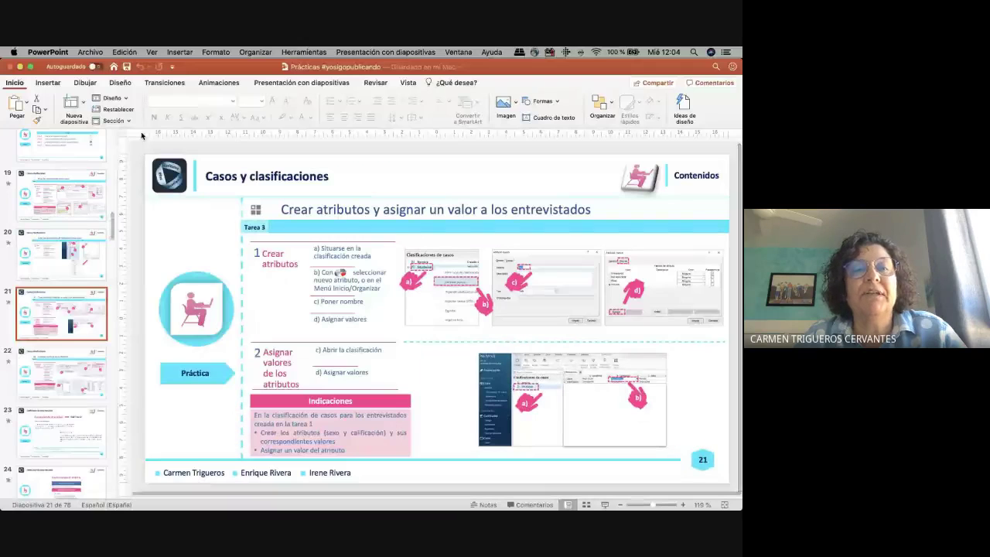
{"action": "left_click", "coordinate": [20, 67]}
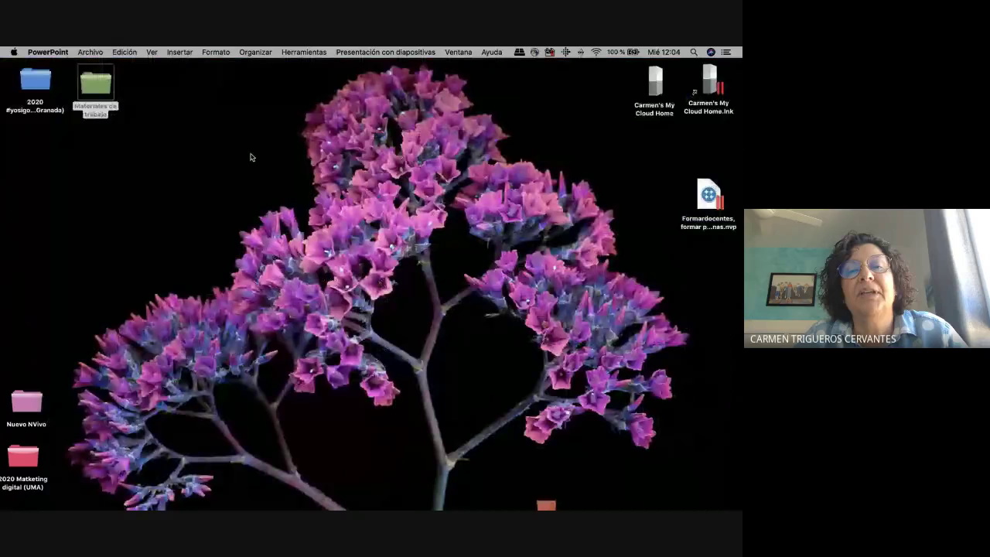
{"action": "left_click", "coordinate": [98, 90]}
{"action": "double_click", "coordinate": [98, 90]}
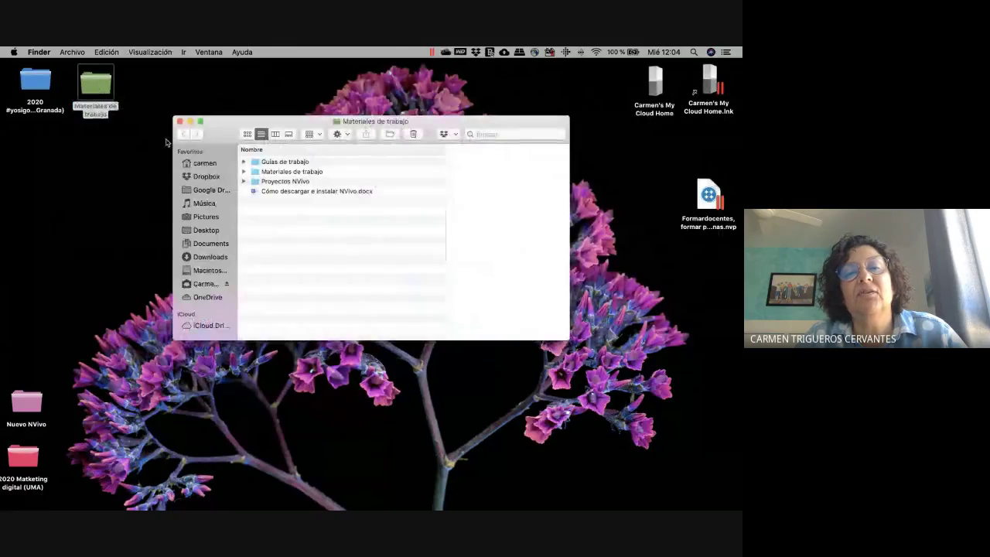
- Open Hoja de clasificación - Estudiantes.xlsx in Excel from the Casos y clasificaciones folder inside the nested Materiales de trabajo folder
{"action": "left_click", "coordinate": [299, 174]}
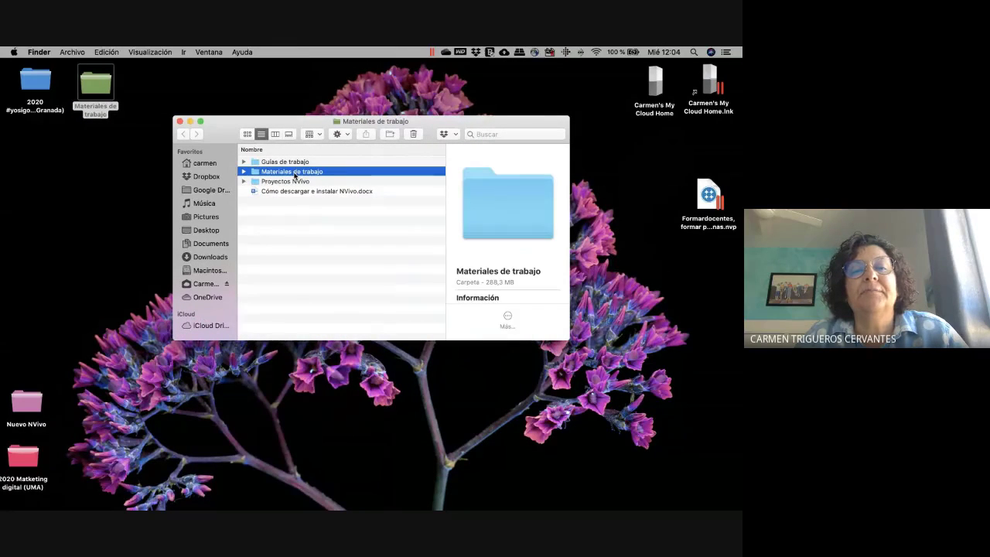
{"action": "double_click", "coordinate": [278, 174]}
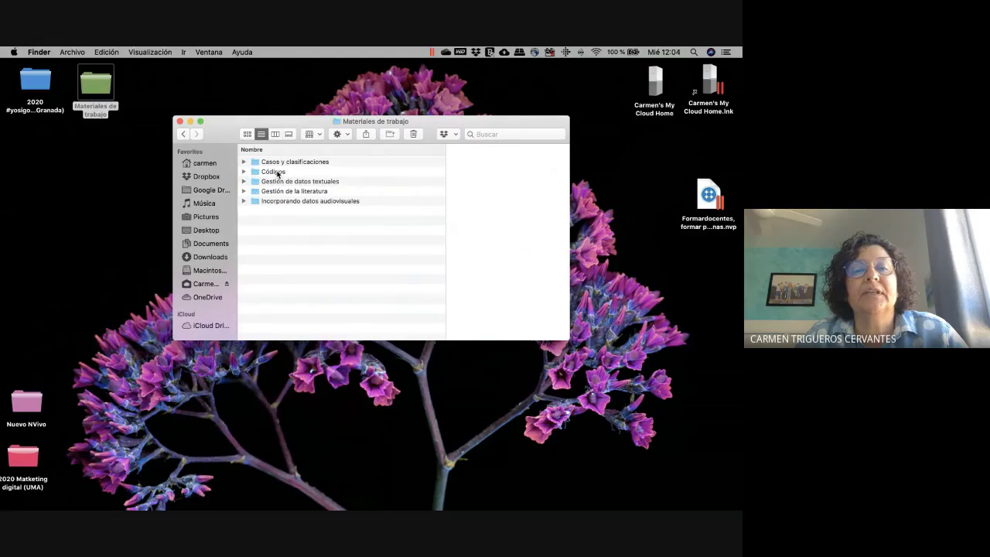
{"action": "left_click", "coordinate": [296, 162]}
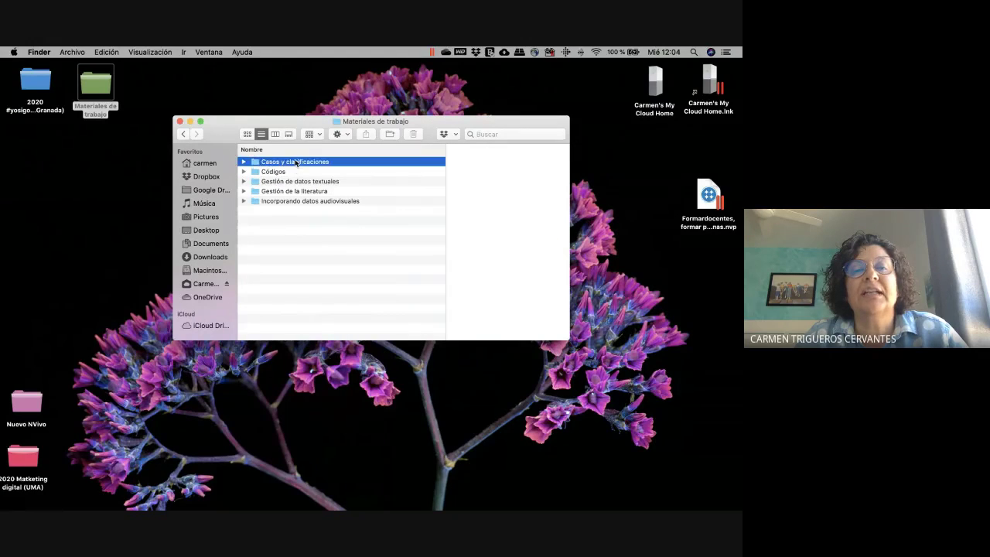
{"action": "double_click", "coordinate": [296, 163]}
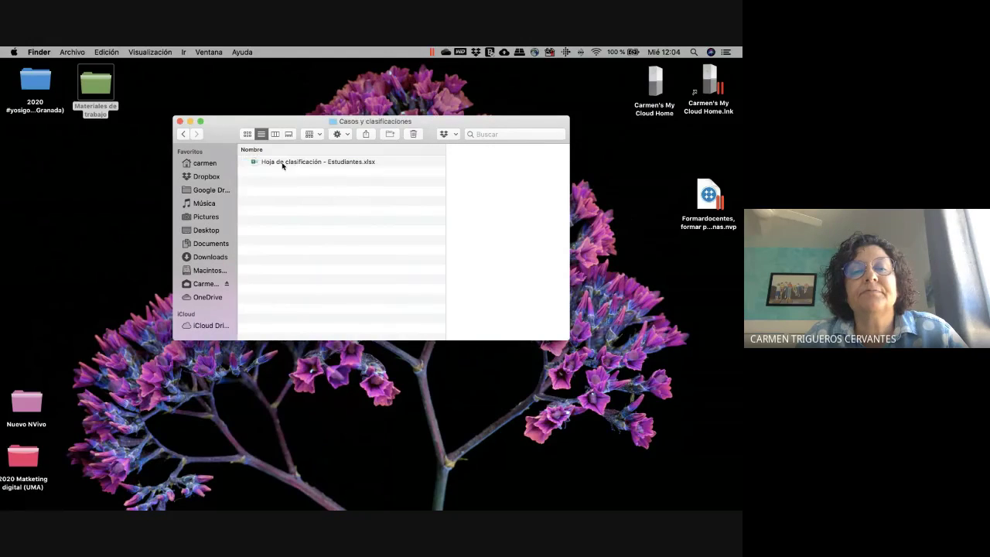
{"action": "left_click", "coordinate": [272, 162]}
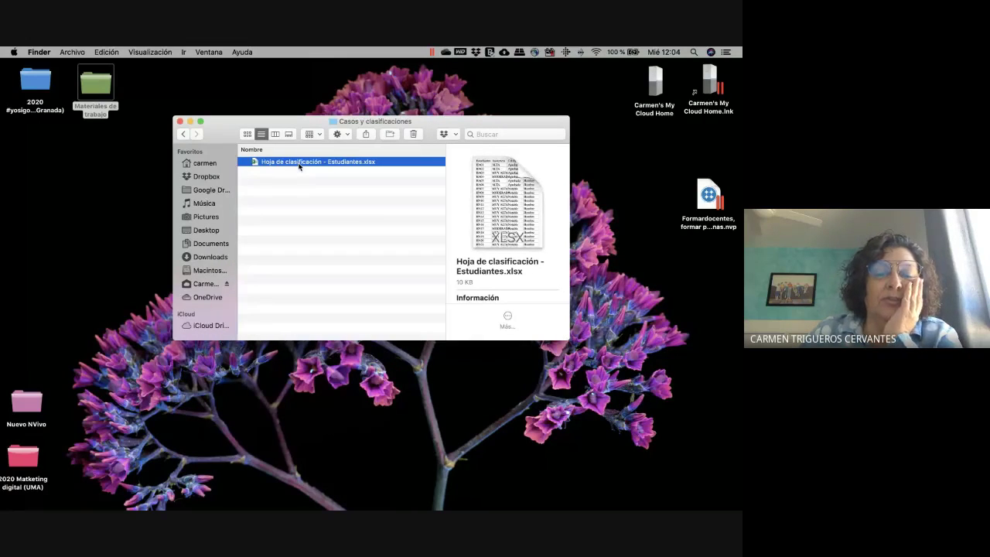
{"action": "double_click", "coordinate": [299, 166]}
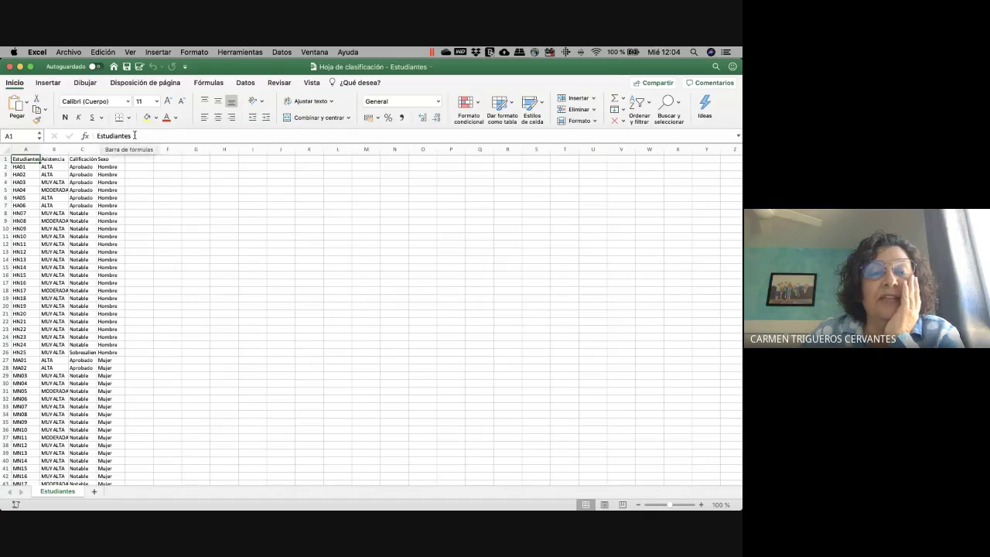
- Examine the student codes in the Estudiantes column and the Asistencia, Calificación and Sexo column headers of the workbook
{"action": "left_click", "coordinate": [22, 167]}
{"action": "left_click", "coordinate": [19, 182]}
{"action": "left_click", "coordinate": [19, 198]}
{"action": "left_click", "coordinate": [19, 229]}
{"action": "left_click", "coordinate": [19, 252]}
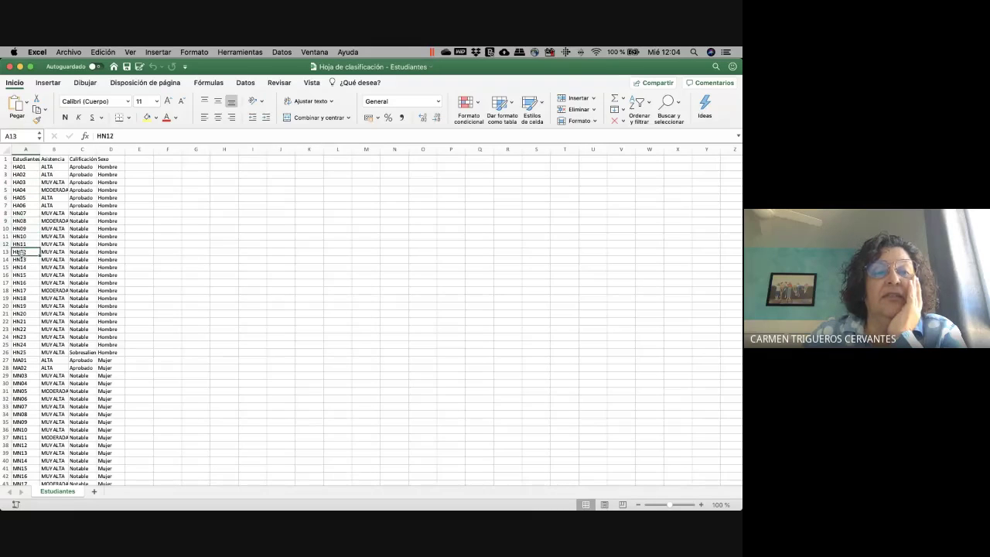
{"action": "left_click", "coordinate": [24, 167]}
{"action": "left_click", "coordinate": [21, 198]}
{"action": "left_click", "coordinate": [20, 167]}
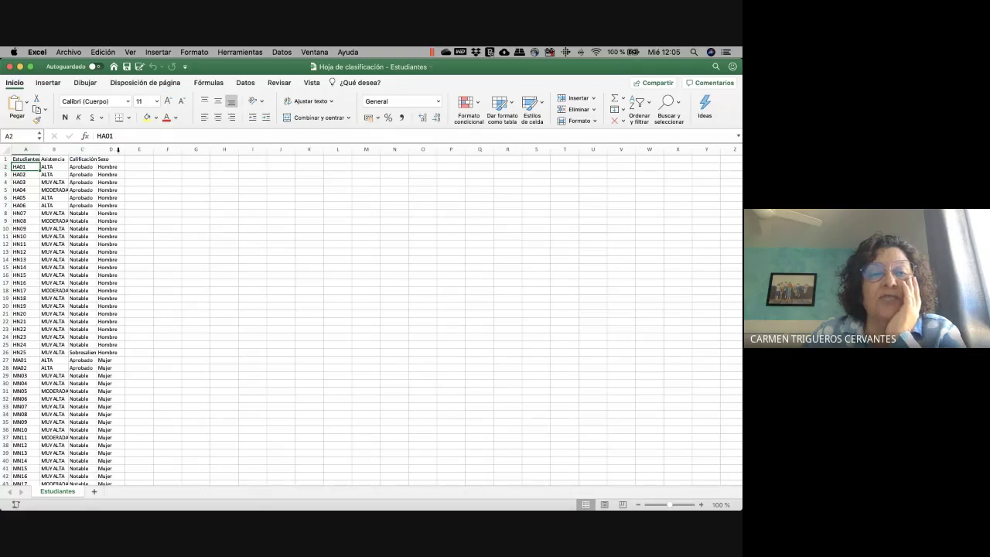
{"action": "left_click", "coordinate": [19, 174]}
{"action": "left_click", "coordinate": [19, 214]}
{"action": "left_click", "coordinate": [20, 221]}
{"action": "left_click", "coordinate": [51, 158]}
{"action": "left_click", "coordinate": [83, 158]}
{"action": "left_click", "coordinate": [111, 157]}
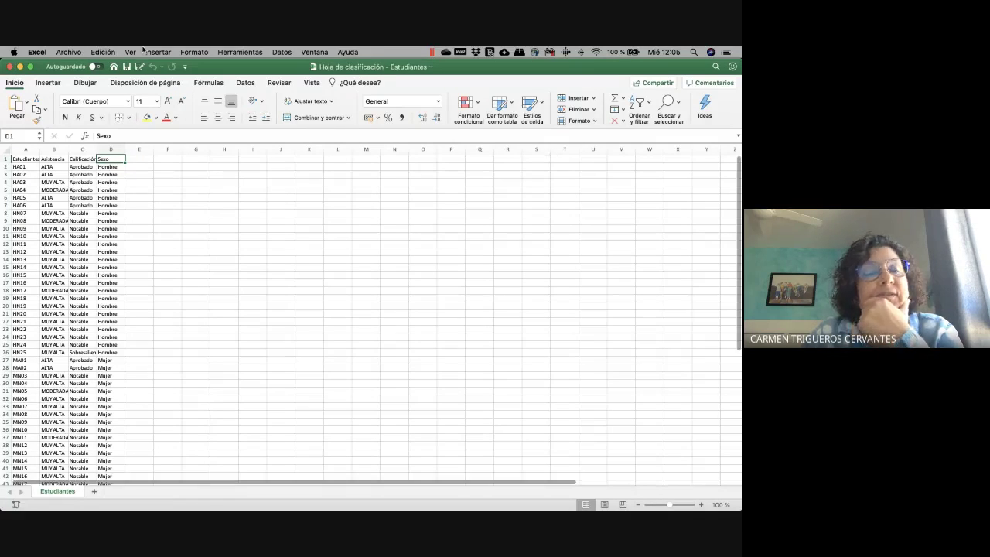
- Close the Excel workbook and switch back to NVivo to start the classification sheet import wizard
{"action": "left_click", "coordinate": [9, 67]}
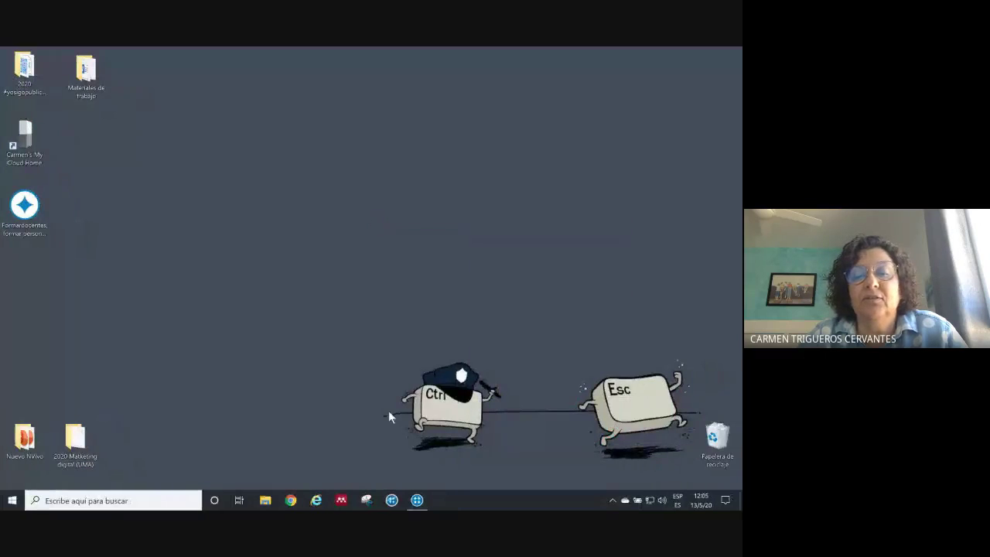
{"action": "left_click", "coordinate": [417, 500]}
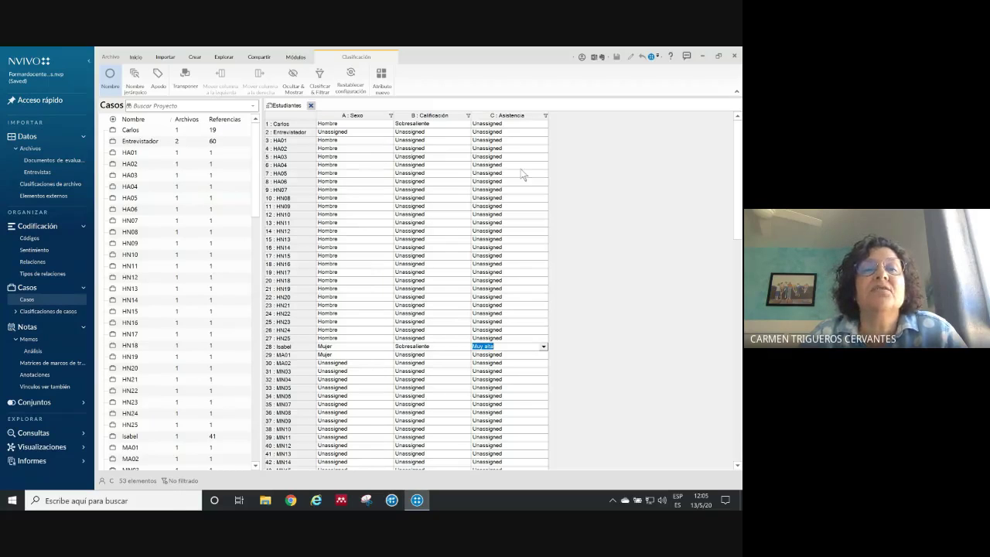
{"action": "left_click", "coordinate": [166, 56]}
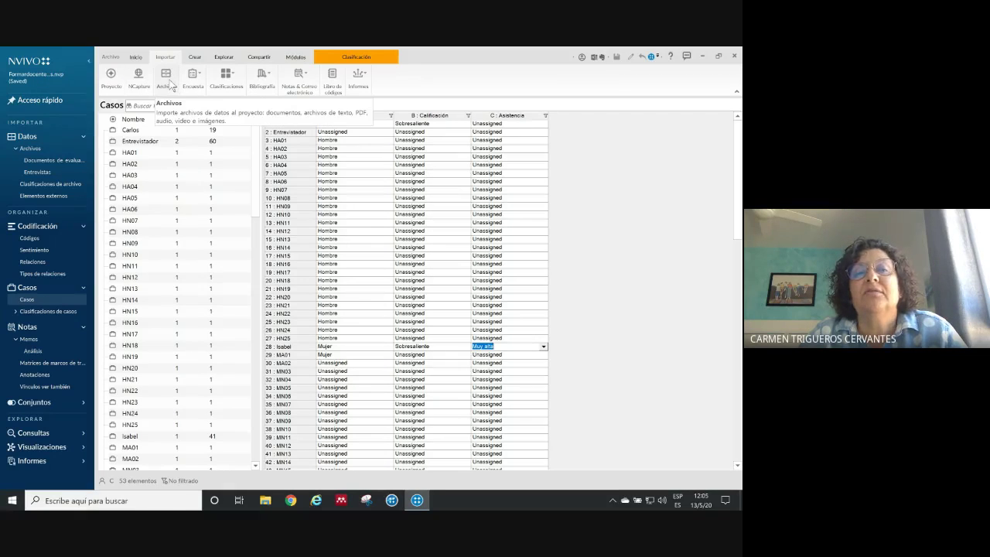
{"action": "left_click", "coordinate": [236, 80]}
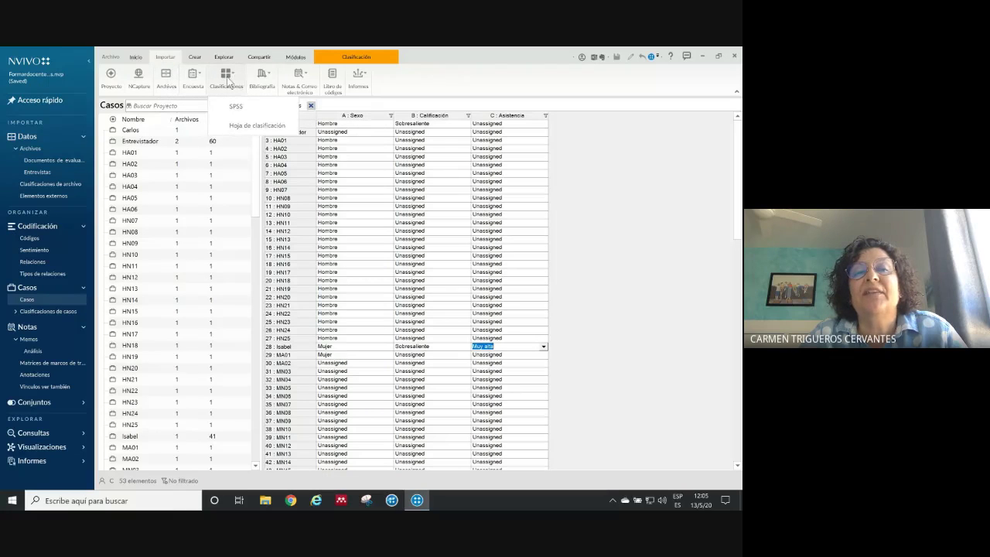
{"action": "left_click", "coordinate": [247, 130]}
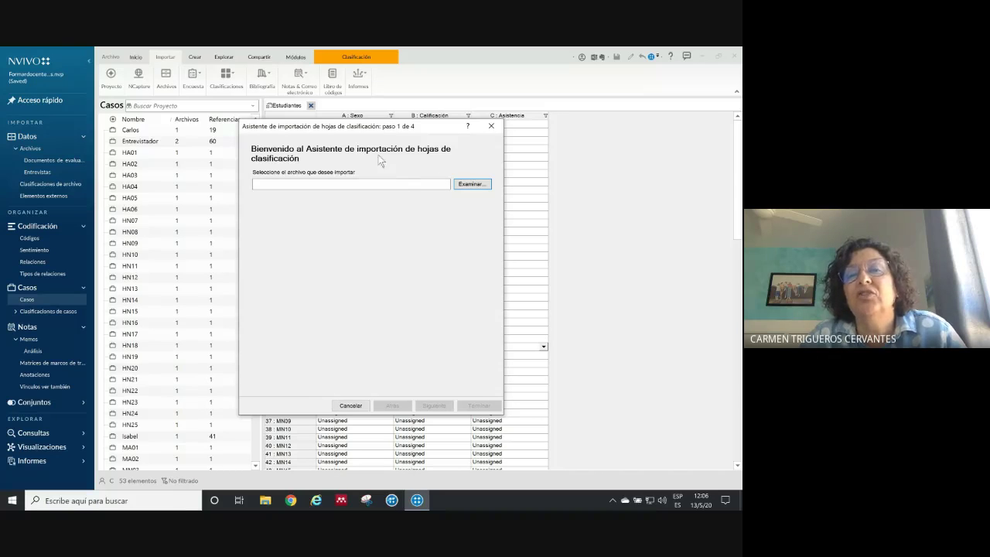
- Select Hoja de clasificación - Estudiantes.xlsx from the desktop's Materiales de trabajo > Materiales de trabajo > Casos y clasificaciones folder as the import file
{"action": "left_click", "coordinate": [470, 184]}
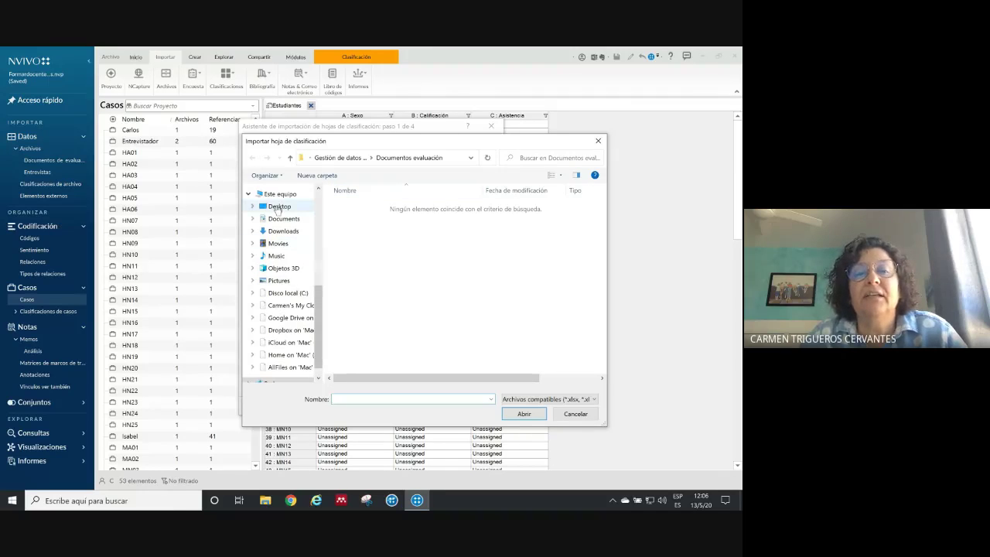
{"action": "left_click", "coordinate": [279, 208]}
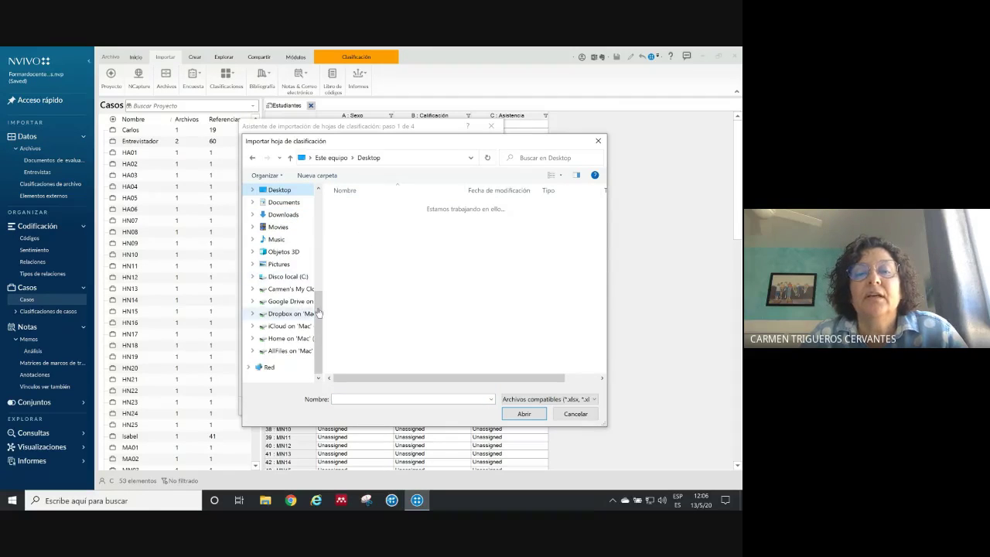
{"action": "scroll", "coordinate": [318, 312], "scroll_direction": "up", "scroll_amount": 5}
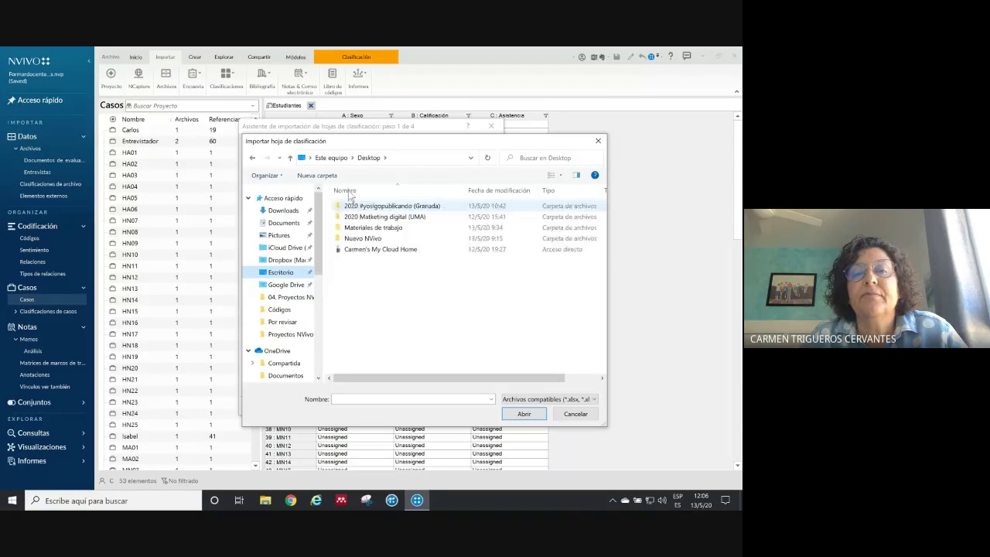
{"action": "double_click", "coordinate": [371, 226]}
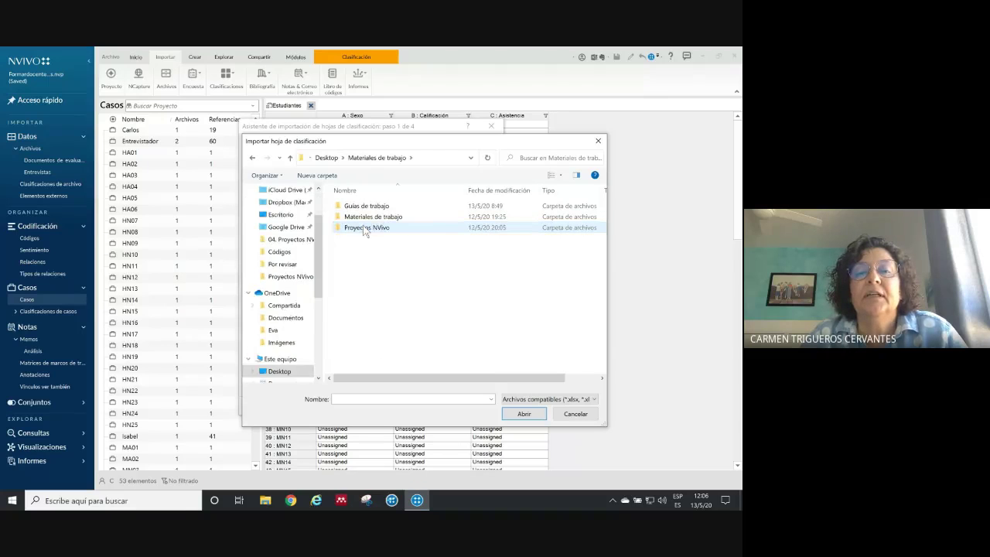
{"action": "double_click", "coordinate": [374, 218]}
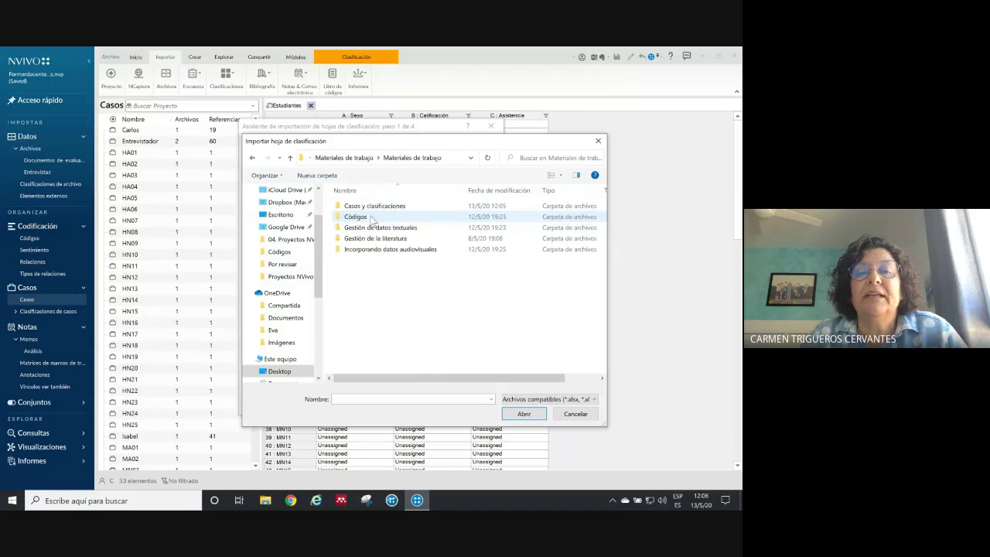
{"action": "double_click", "coordinate": [379, 208]}
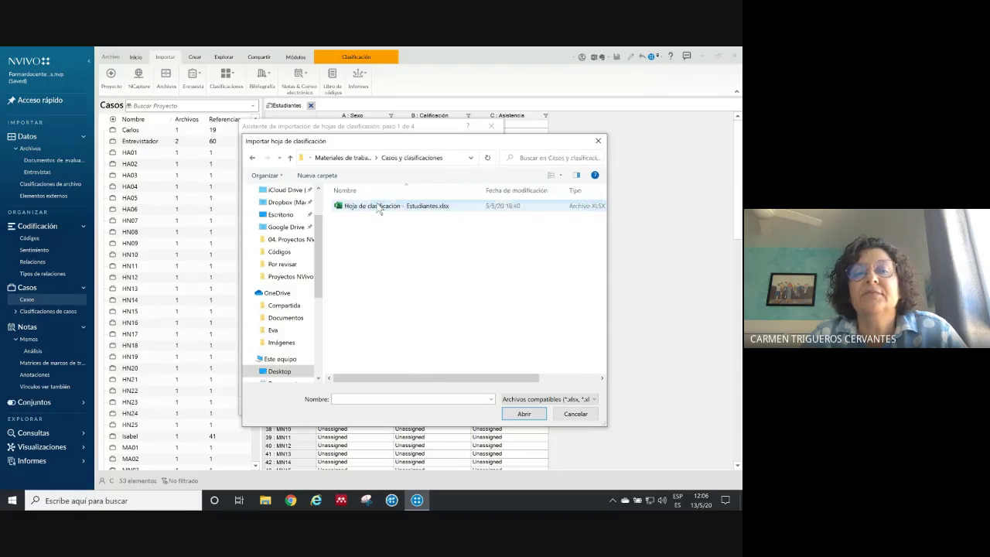
{"action": "left_click", "coordinate": [379, 206]}
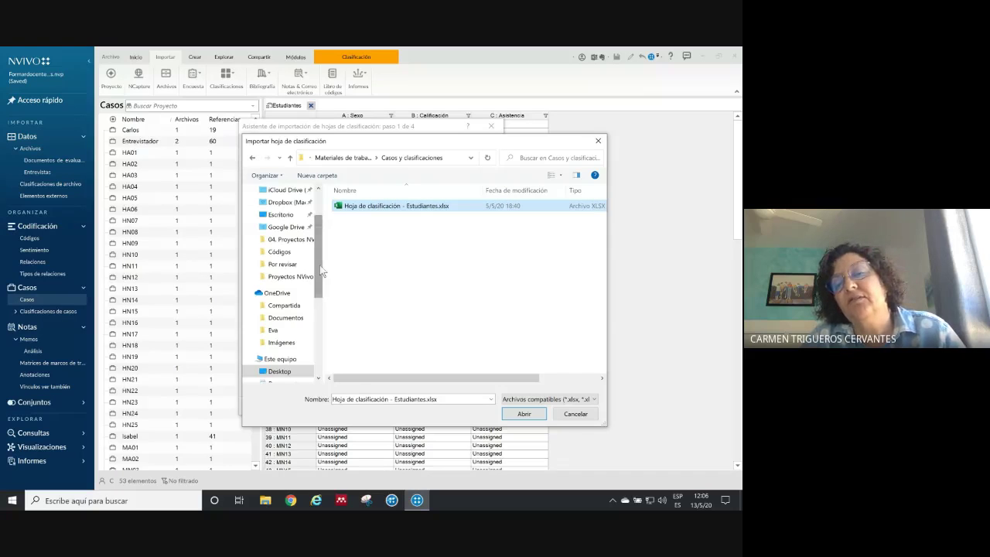
{"action": "left_click", "coordinate": [526, 414]}
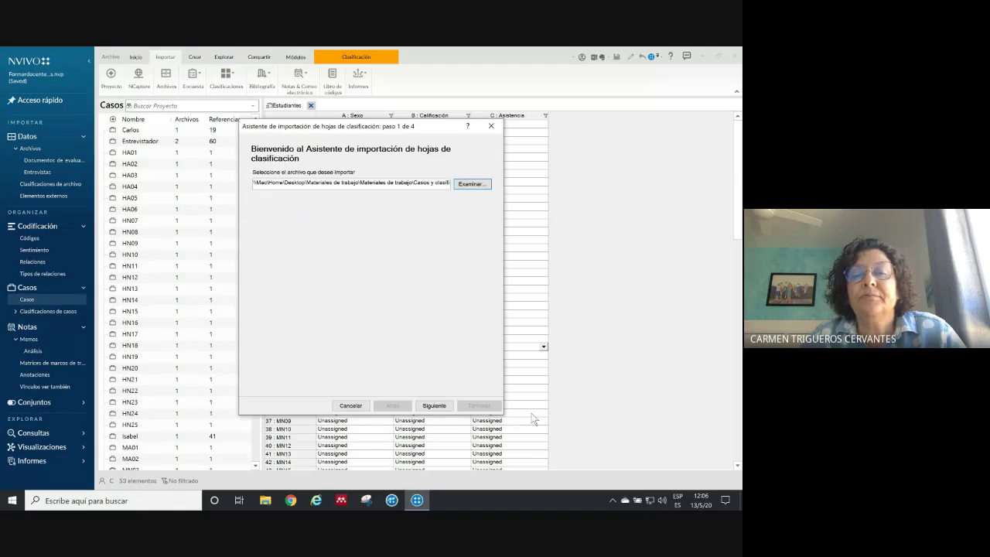
{"action": "left_click", "coordinate": [435, 405]}
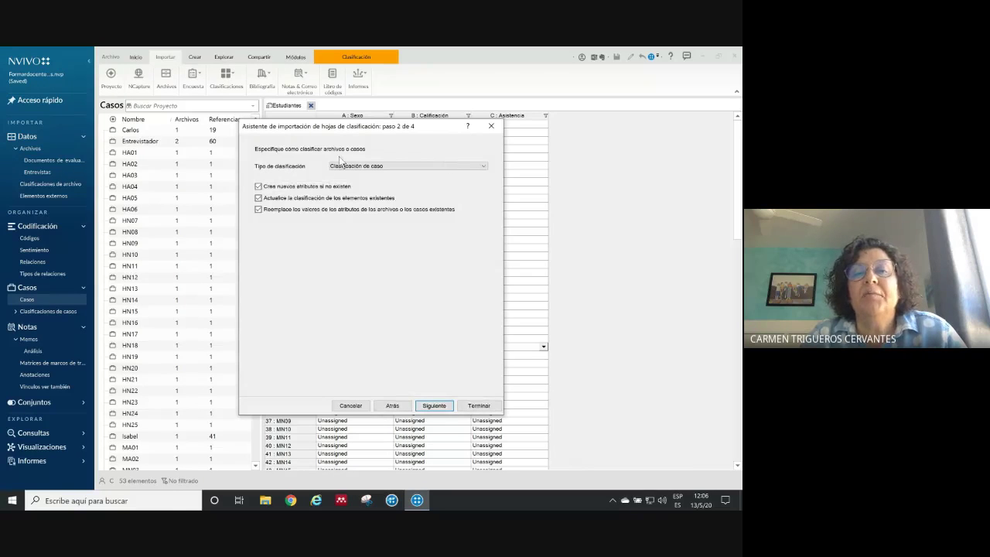
- Set the classification type to Clasificación de caso, keep creation of new attributes enabled, and continue to wizard step 3
{"action": "left_click", "coordinate": [390, 167]}
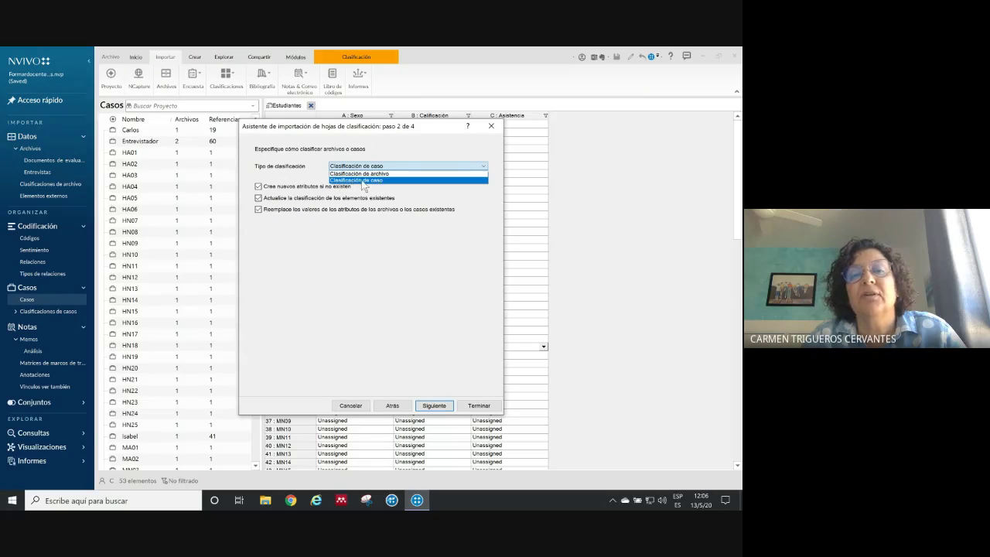
{"action": "left_click", "coordinate": [363, 180]}
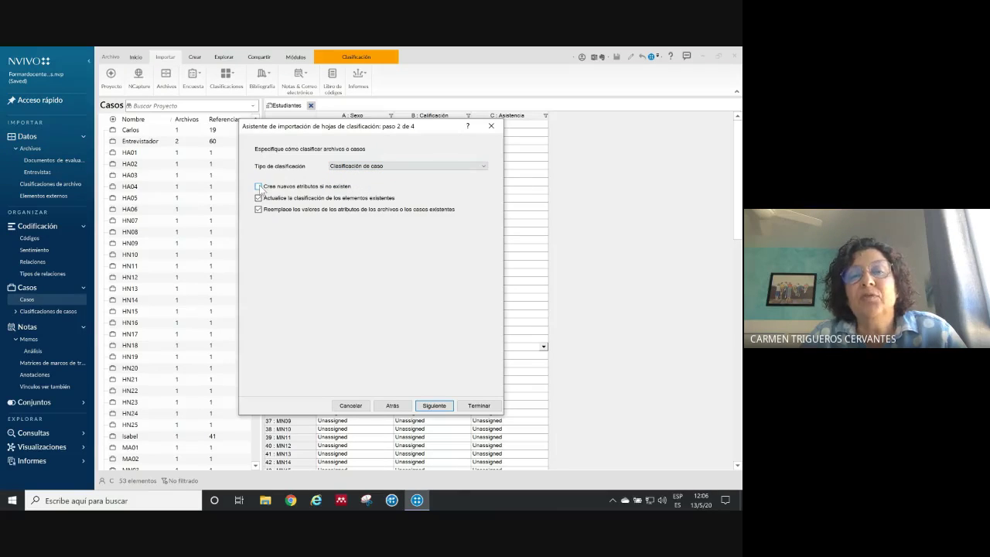
{"action": "left_click", "coordinate": [260, 187]}
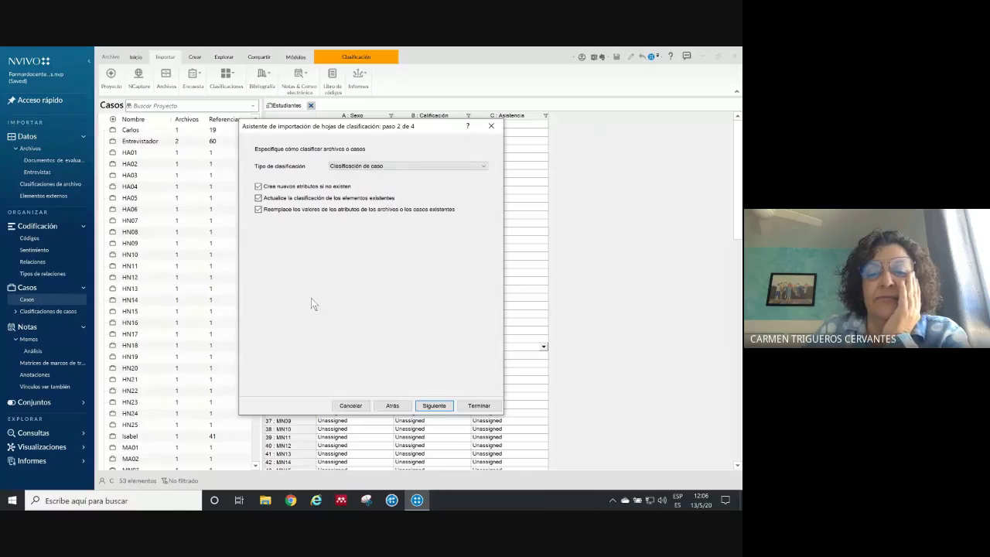
{"action": "left_click", "coordinate": [436, 407]}
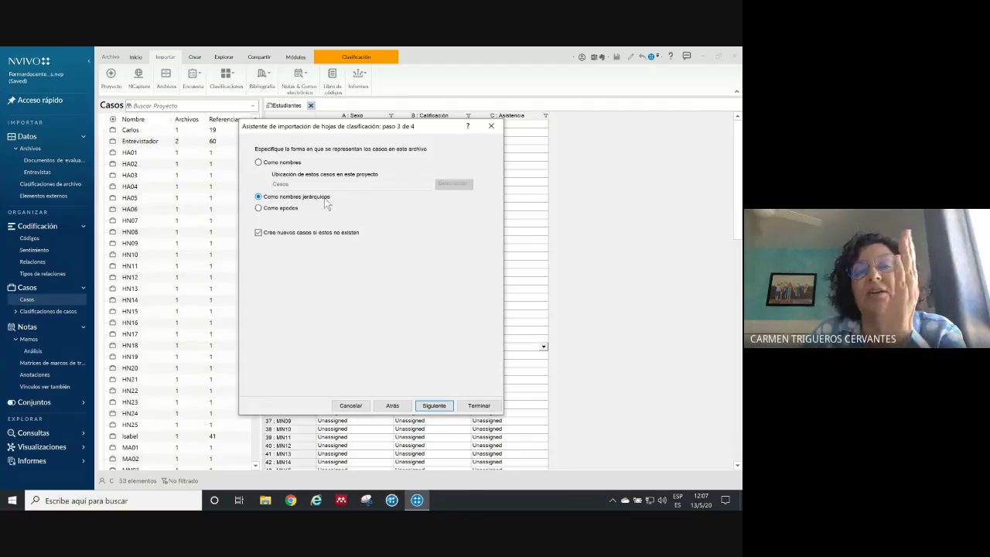
- Identify the imported cases by name within Casos, disable creation of new cases, keep the default value formats and finish the import
{"action": "left_click", "coordinate": [259, 163]}
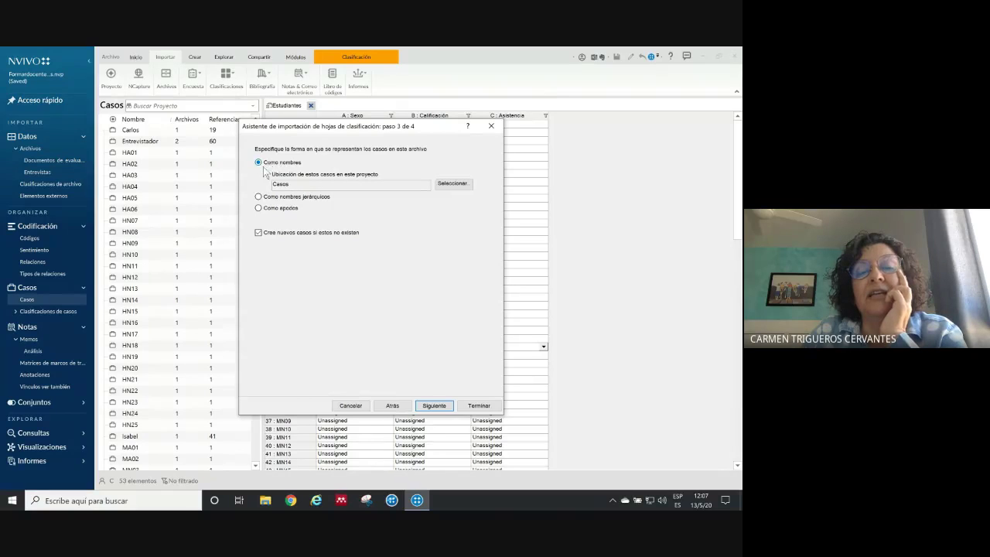
{"action": "left_click", "coordinate": [454, 184]}
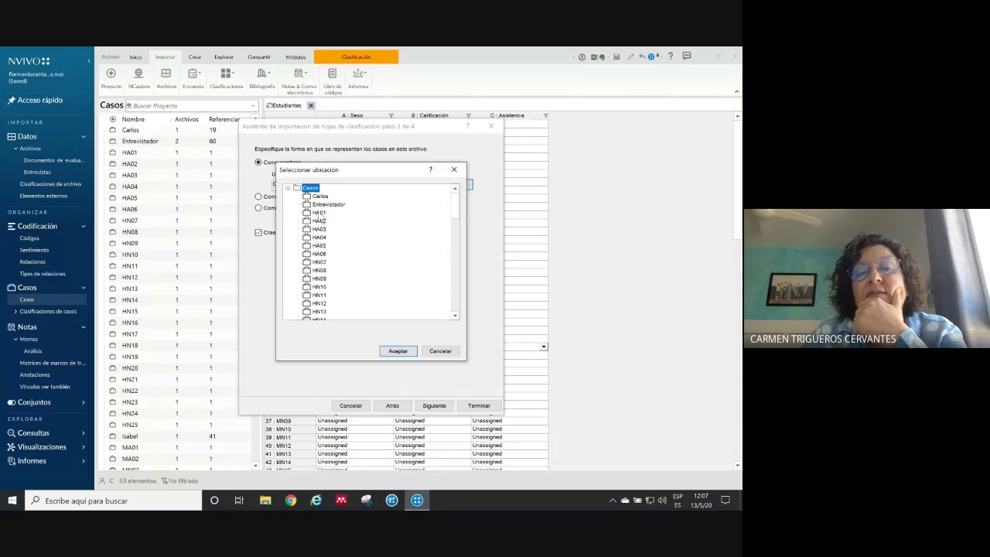
{"action": "left_click", "coordinate": [454, 169]}
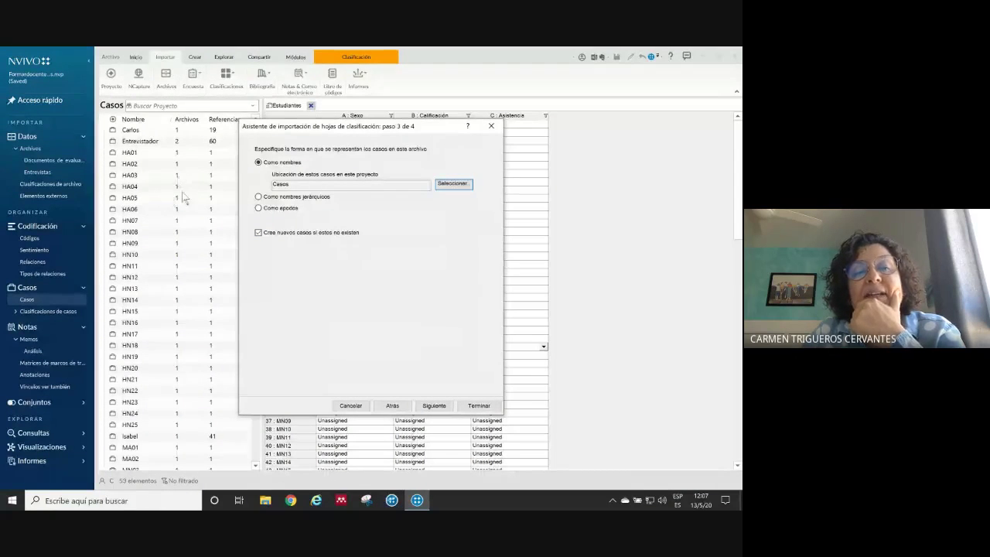
{"action": "left_click", "coordinate": [263, 236]}
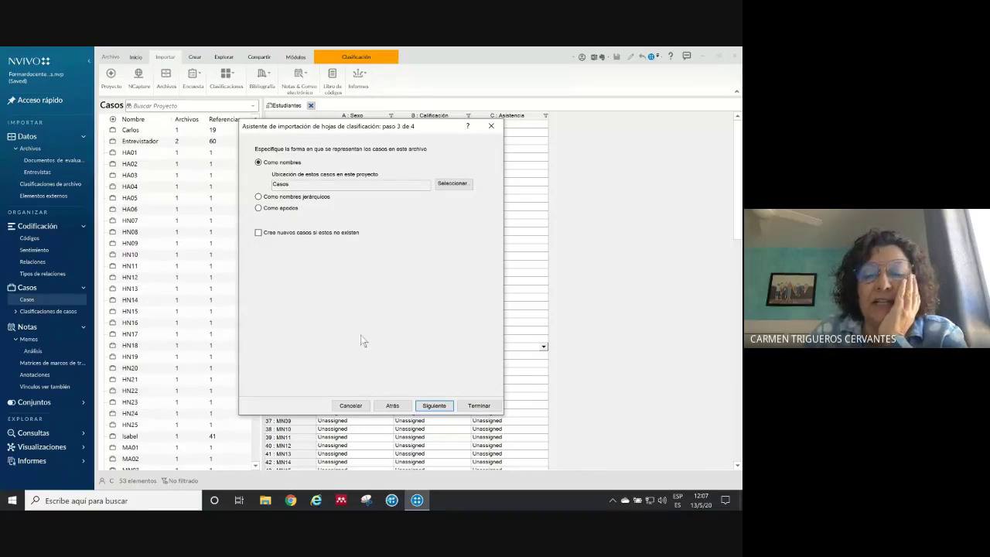
{"action": "left_click", "coordinate": [434, 406]}
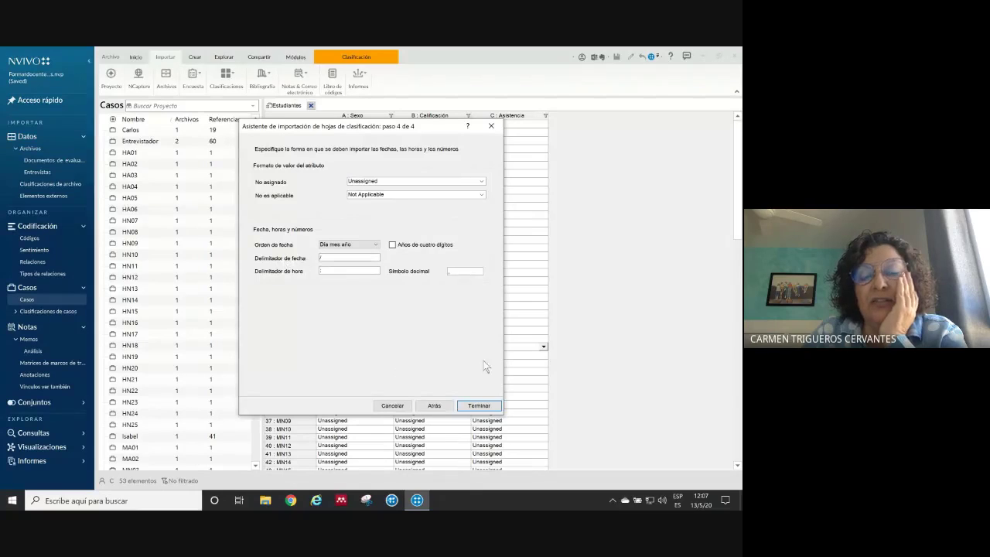
{"action": "left_click", "coordinate": [477, 407]}
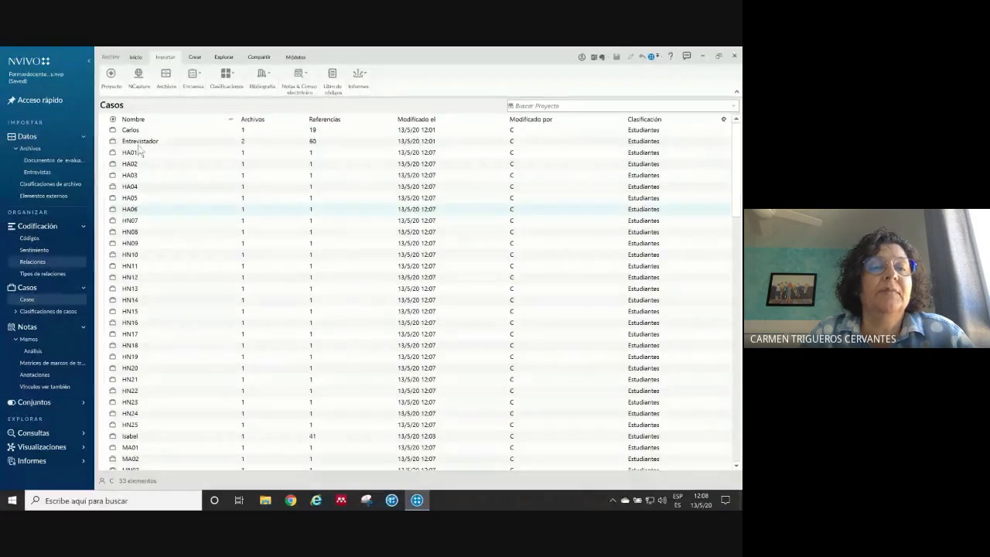
- Delete the Estudiantes case classification together with its attribute values
{"action": "left_click", "coordinate": [44, 311]}
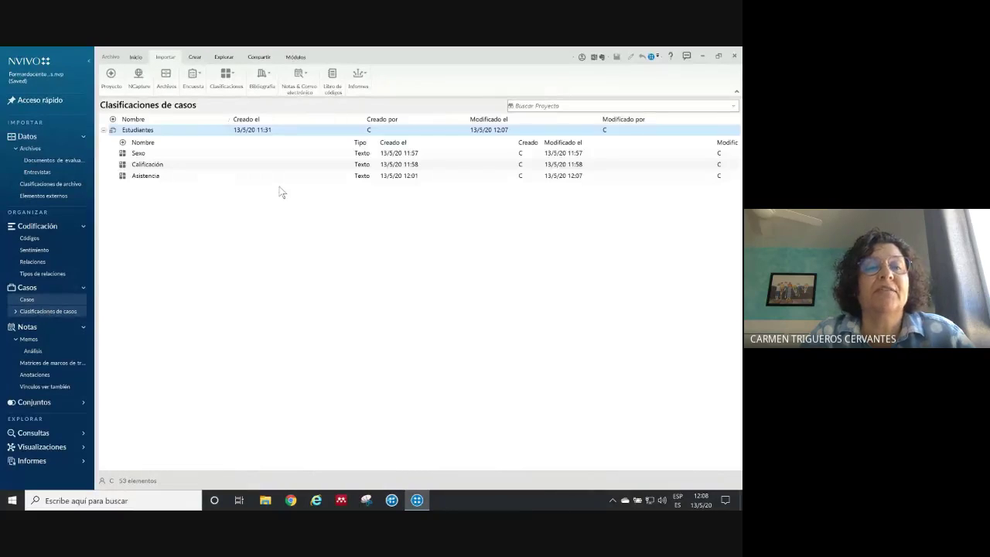
{"action": "right_click", "coordinate": [145, 132]}
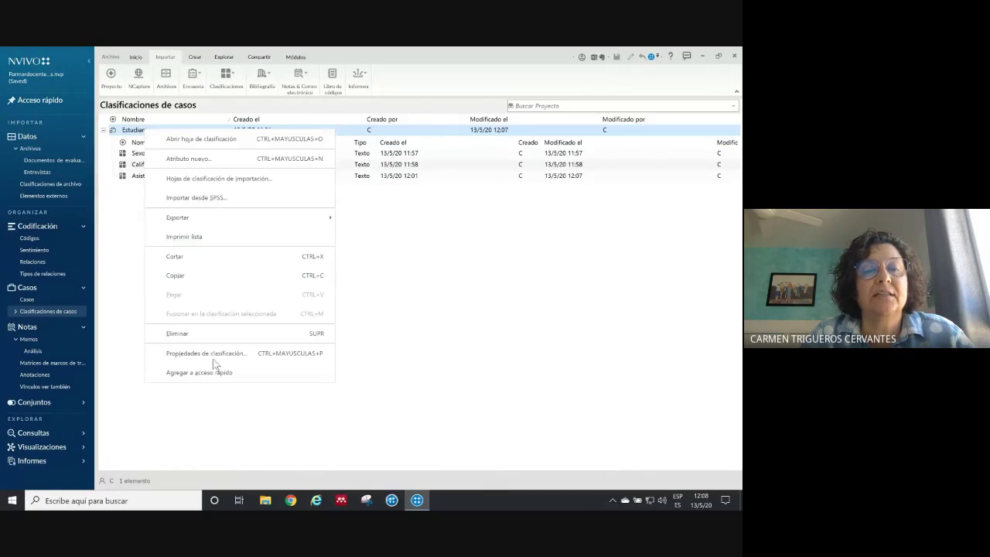
{"action": "key", "text": "Escape"}
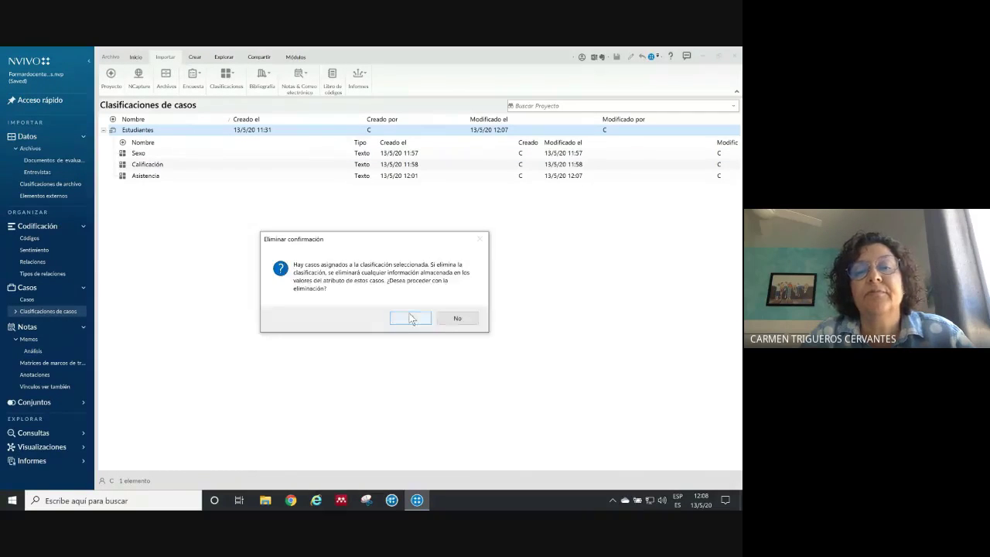
{"action": "left_click", "coordinate": [409, 318]}
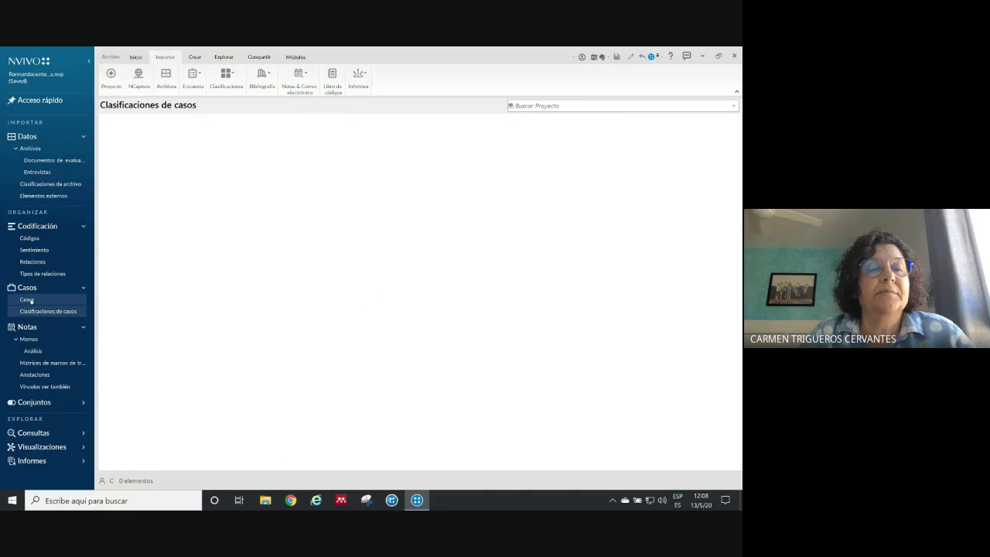
- Check the Clasificación column of the cases list, then return to the case classifications list and dismiss its introductory page
{"action": "left_click", "coordinate": [68, 302]}
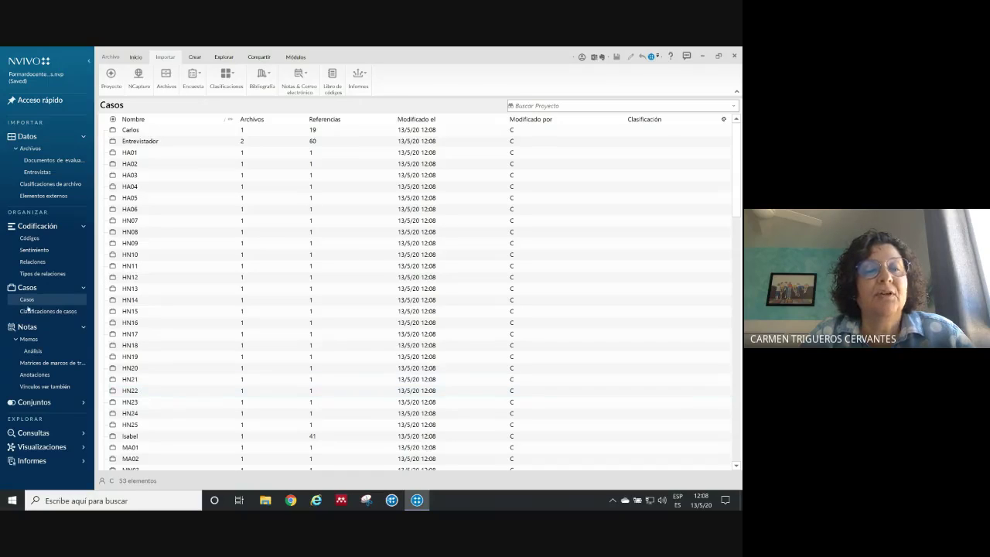
{"action": "left_click", "coordinate": [38, 311]}
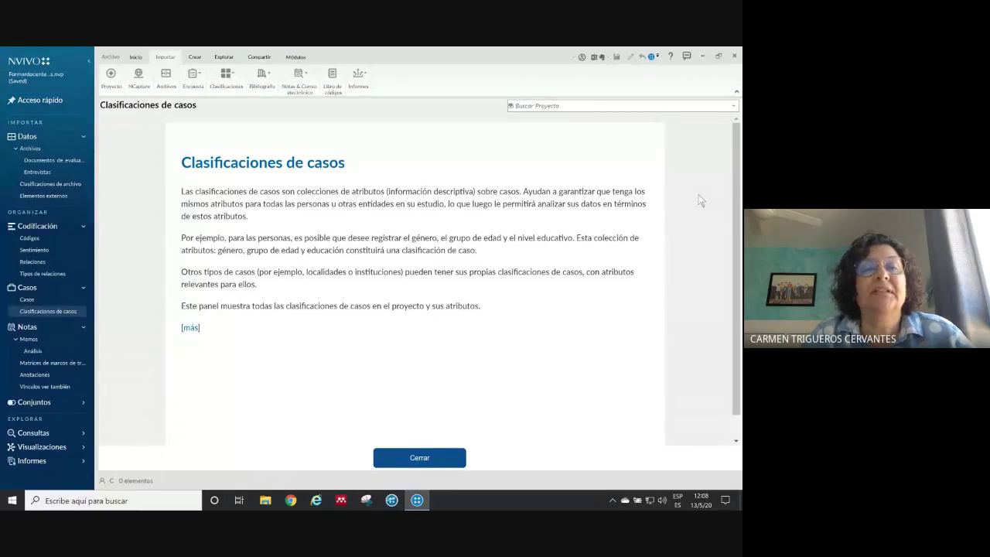
{"action": "left_click", "coordinate": [440, 461]}
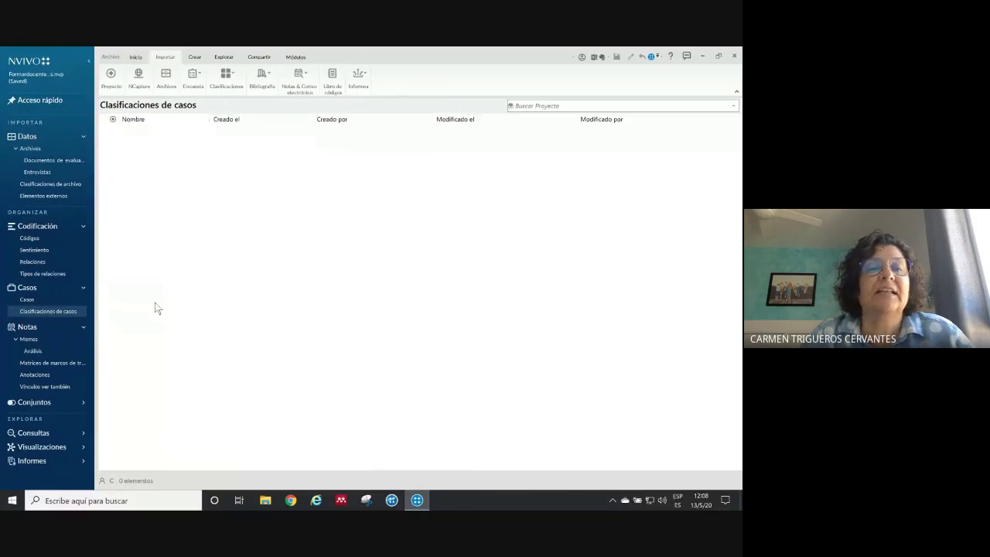
- Start a classification sheet import with Hoja de clasificación - Estudiantes.xlsx from Casos y clasificaciones and continue to wizard step 2
{"action": "left_click", "coordinate": [197, 57]}
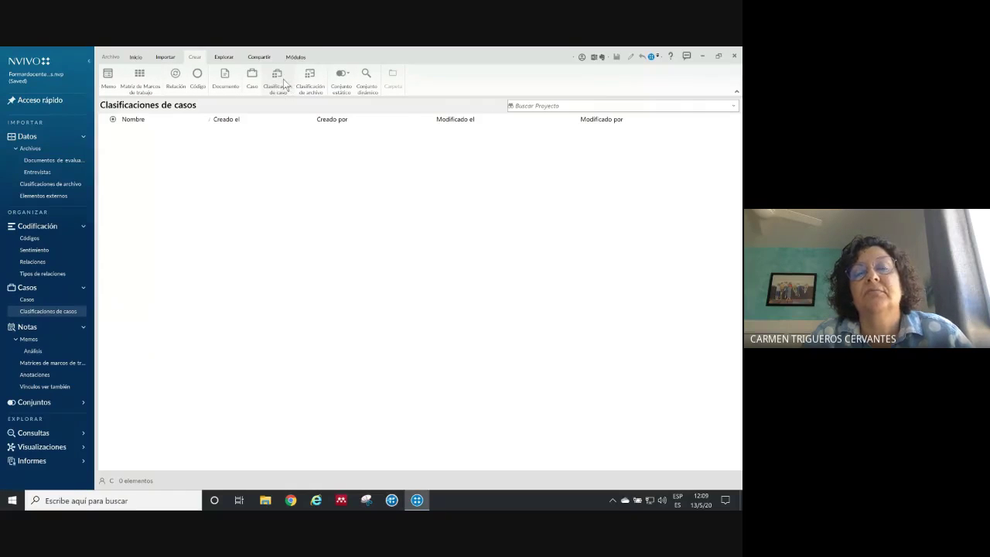
{"action": "left_click", "coordinate": [165, 58]}
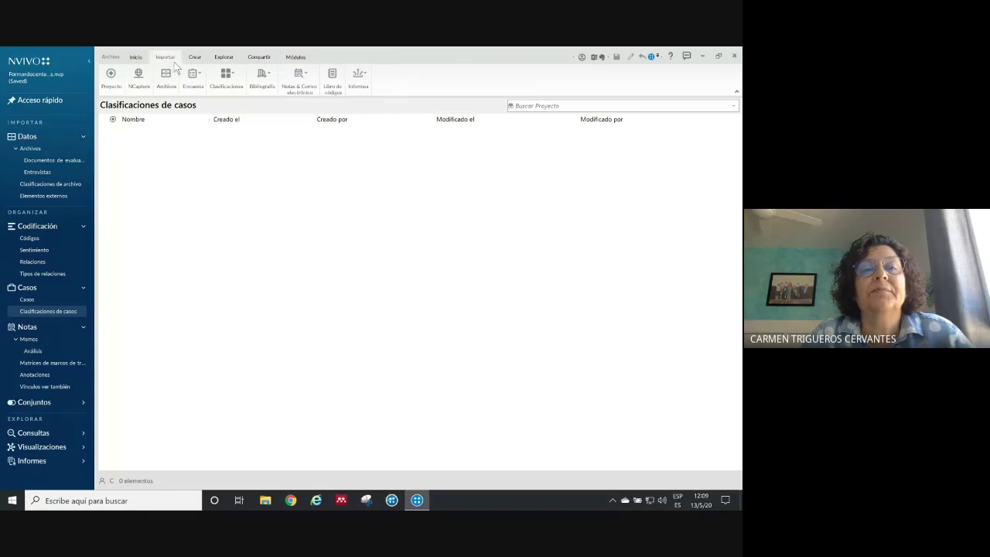
{"action": "left_click", "coordinate": [240, 76]}
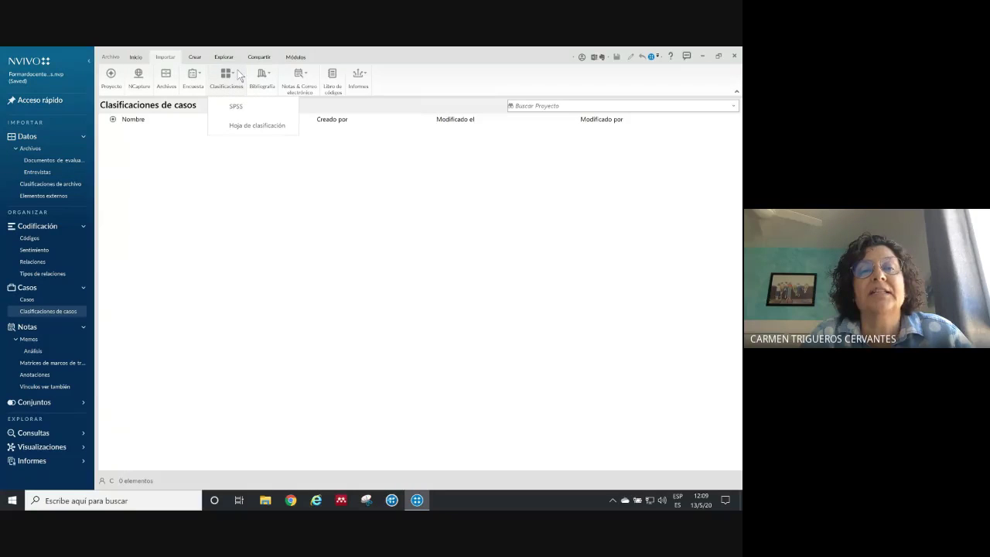
{"action": "left_click", "coordinate": [254, 128]}
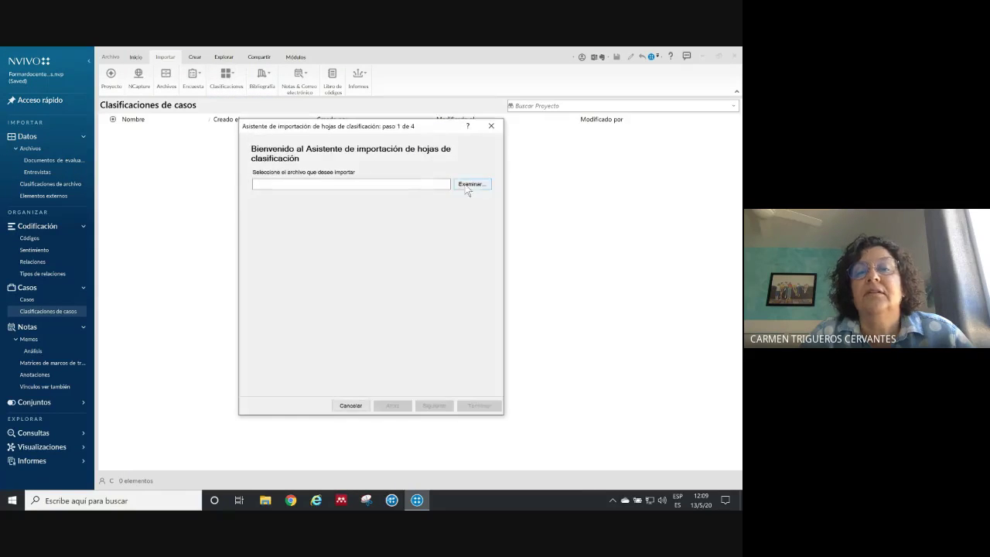
{"action": "left_click", "coordinate": [469, 184]}
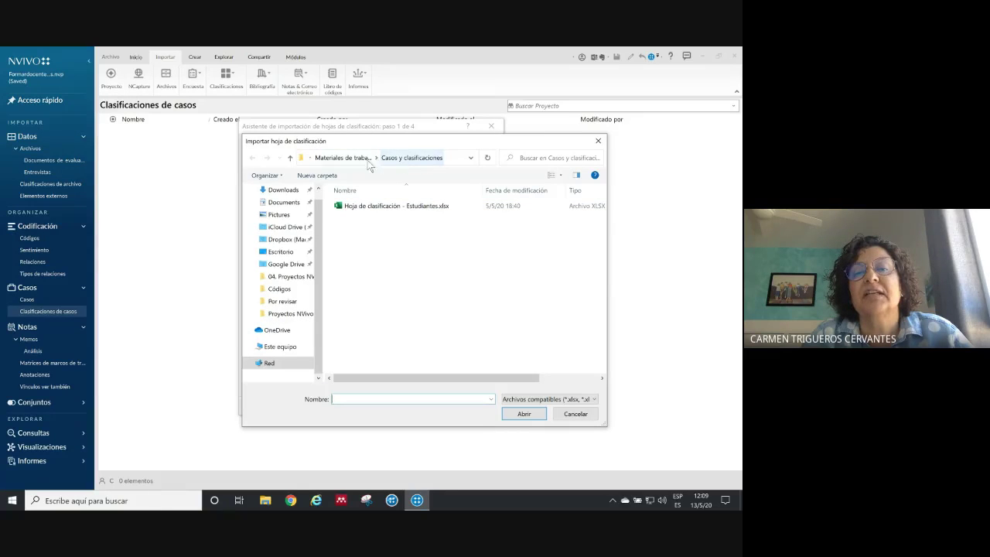
{"action": "left_click", "coordinate": [368, 207]}
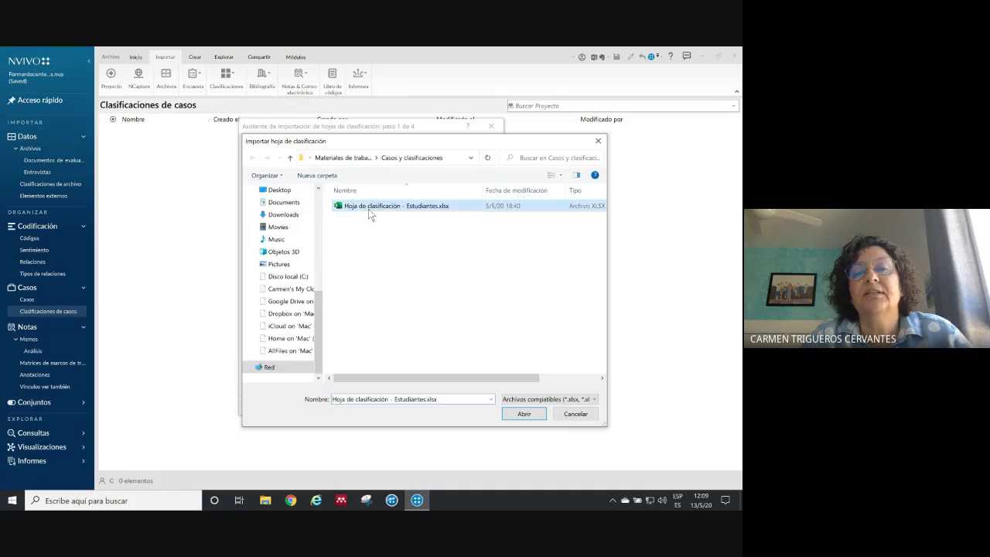
{"action": "left_click", "coordinate": [527, 414]}
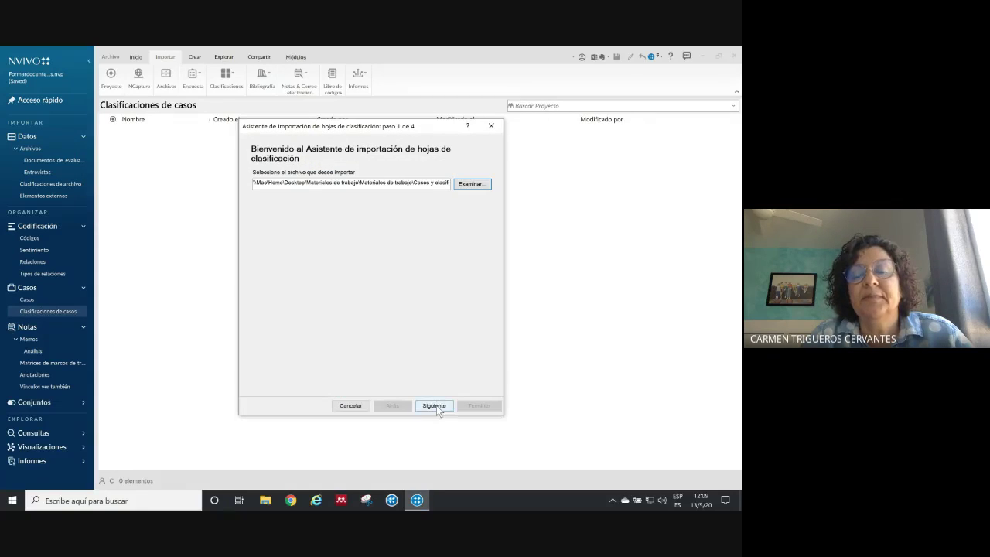
{"action": "left_click", "coordinate": [435, 408]}
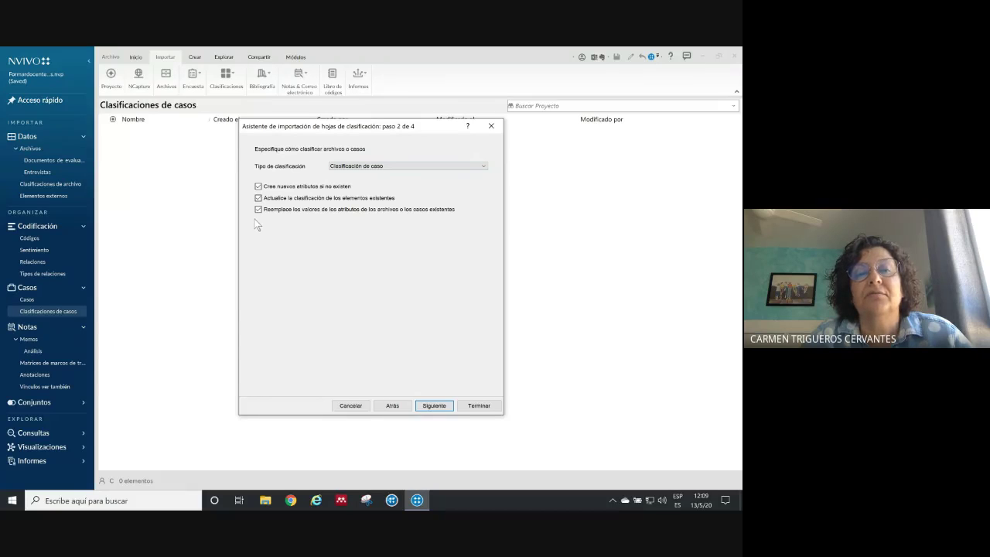
- Keep the case classification options, identify cases by name within Casos, disable creation of new cases, and finish the import
{"action": "left_click", "coordinate": [434, 405]}
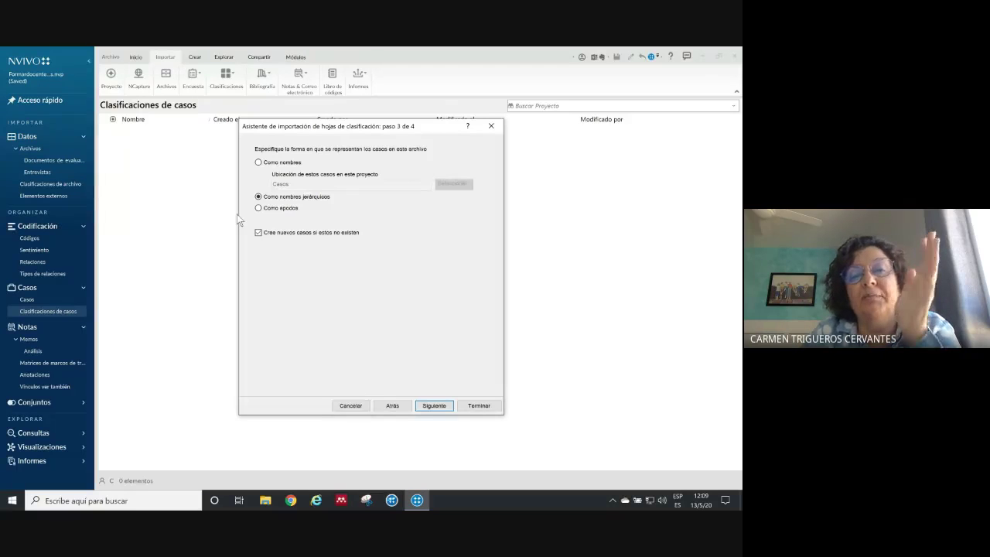
{"action": "left_click", "coordinate": [258, 163]}
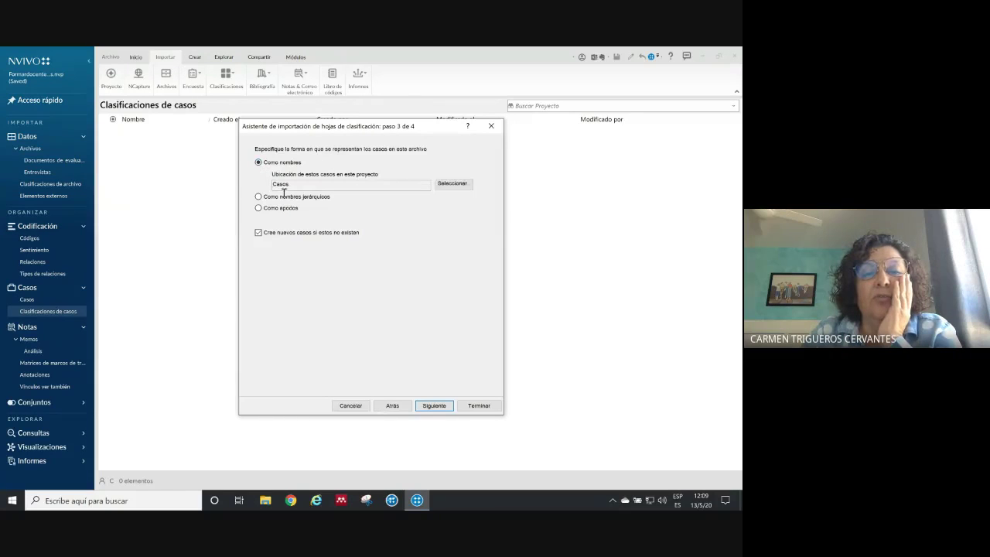
{"action": "left_click", "coordinate": [452, 183]}
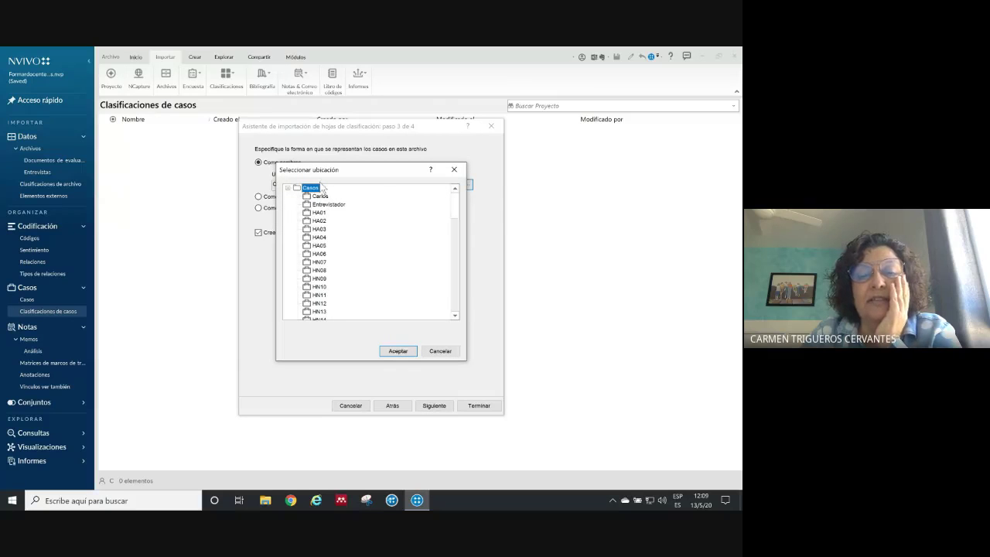
{"action": "left_click", "coordinate": [397, 351]}
{"action": "left_click", "coordinate": [257, 234]}
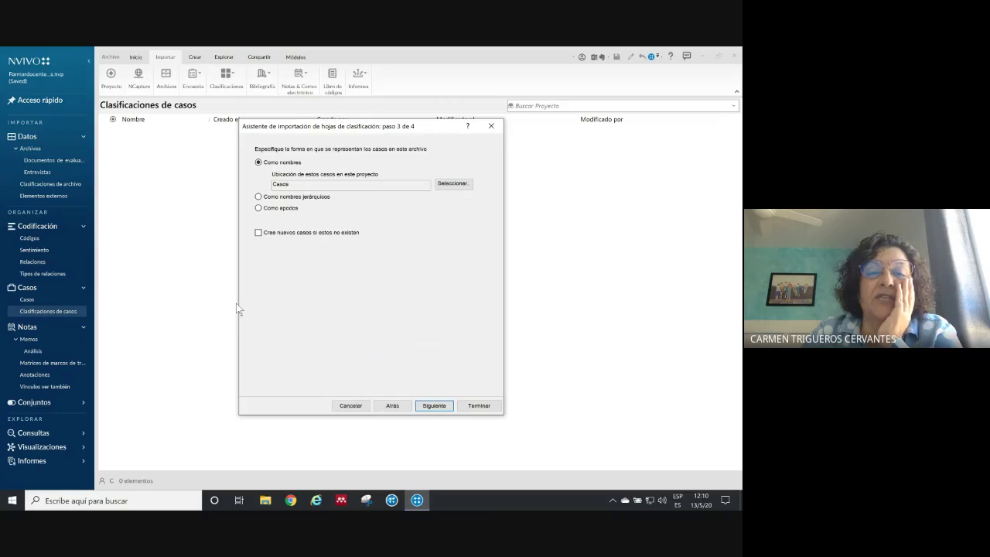
{"action": "left_click", "coordinate": [473, 407]}
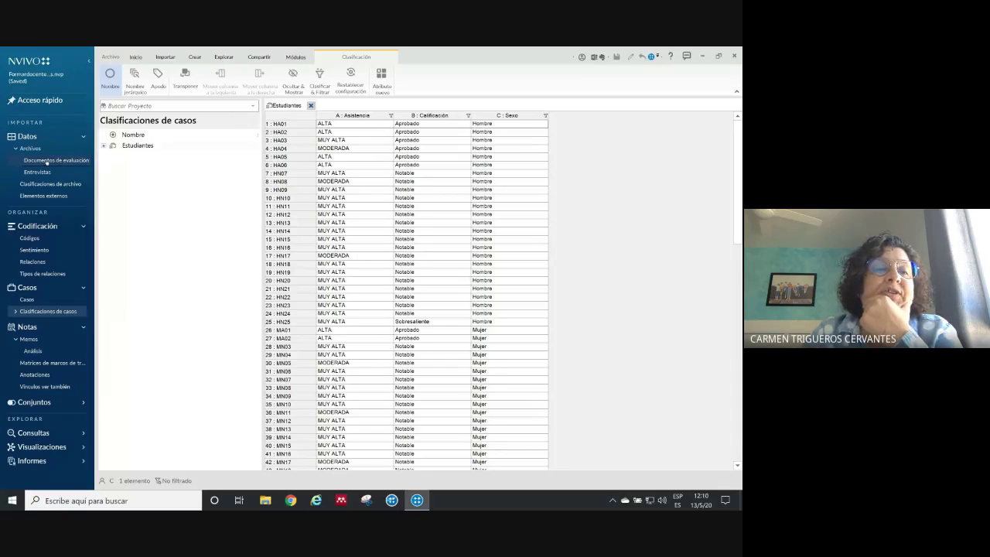
- Assign the Estudiantes classification to the interviewee case listed just above Entrevistador in the cases list
{"action": "left_click", "coordinate": [32, 300]}
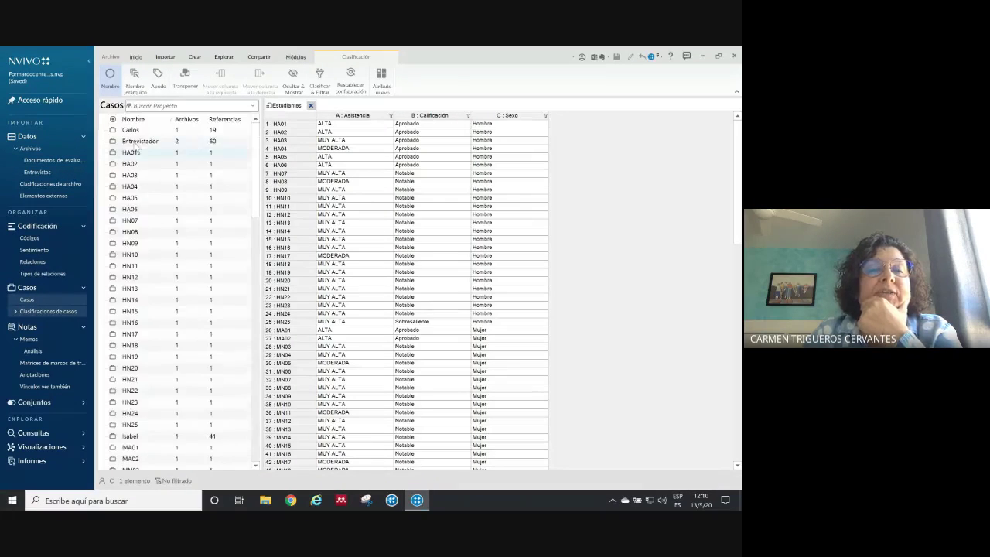
{"action": "right_click", "coordinate": [151, 130]}
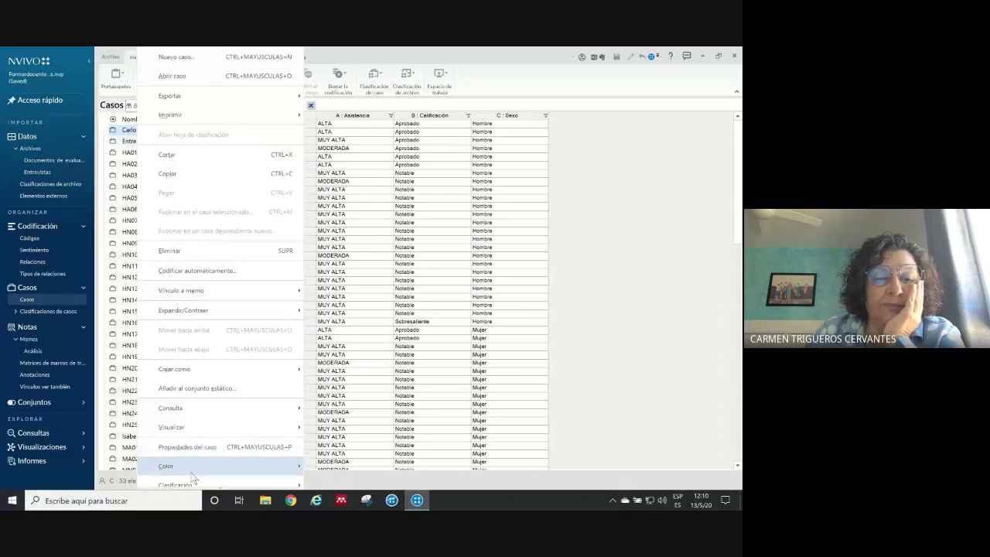
{"action": "mouse_move", "coordinate": [189, 483]}
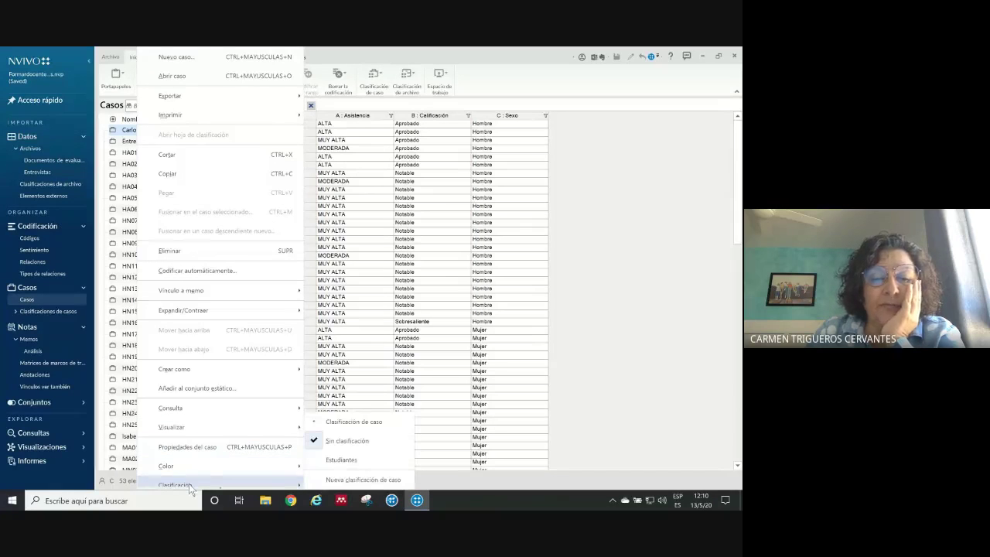
{"action": "left_click", "coordinate": [337, 459]}
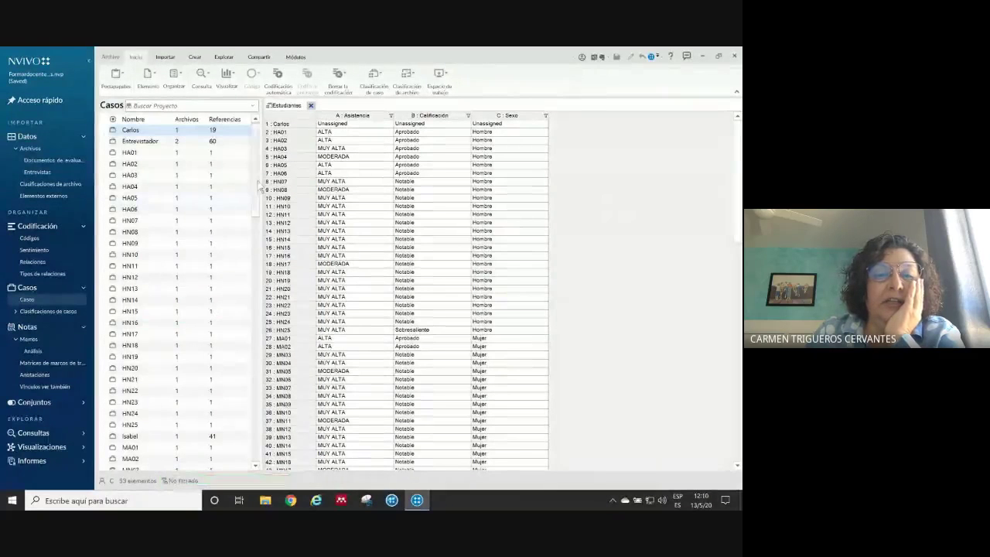
- Assign the Estudiantes classification to the interviewee case listed between HN25 and MA01
{"action": "scroll", "coordinate": [258, 245], "scroll_direction": "down", "scroll_amount": 4}
{"action": "scroll", "coordinate": [139, 267], "scroll_direction": "down", "scroll_amount": 2}
{"action": "right_click", "coordinate": [139, 236]}
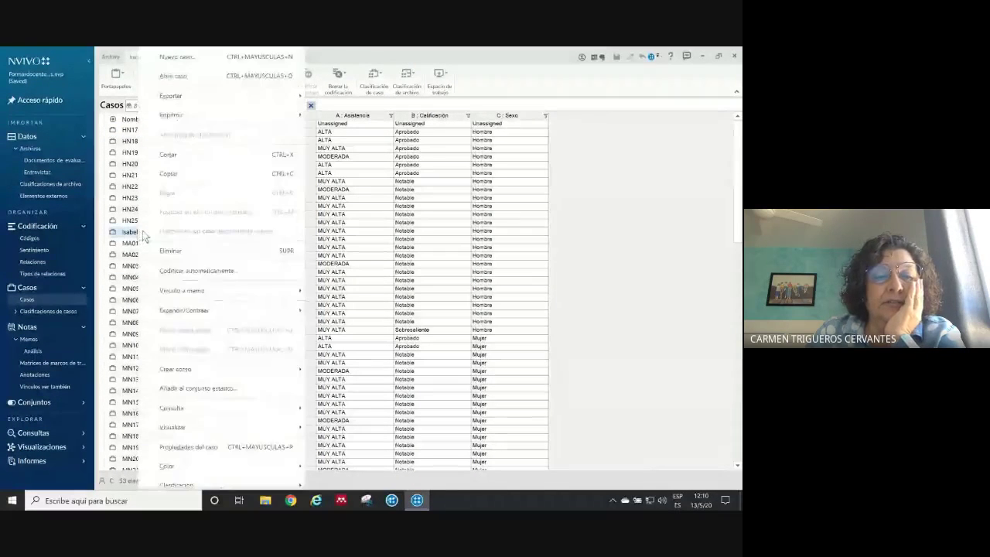
{"action": "mouse_move", "coordinate": [190, 484]}
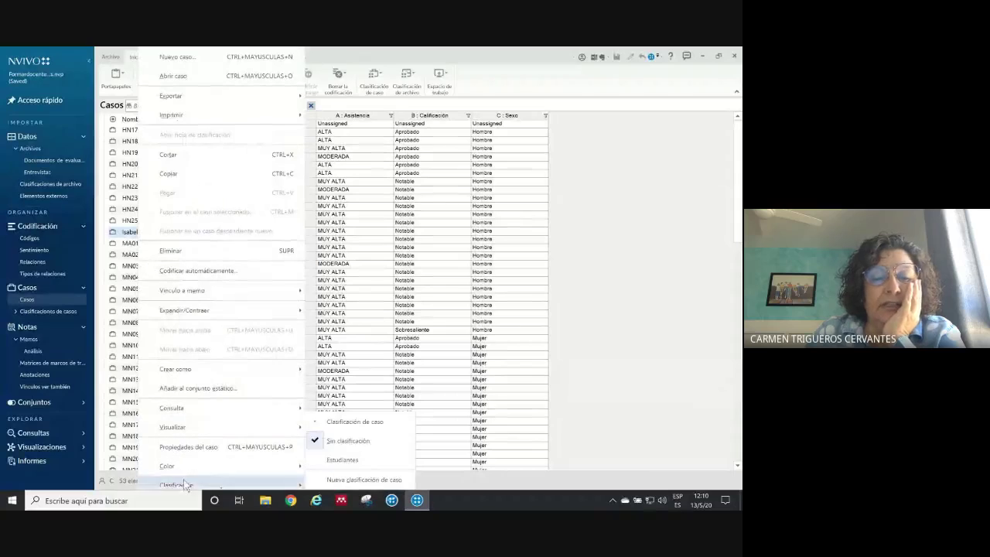
{"action": "left_click", "coordinate": [342, 460]}
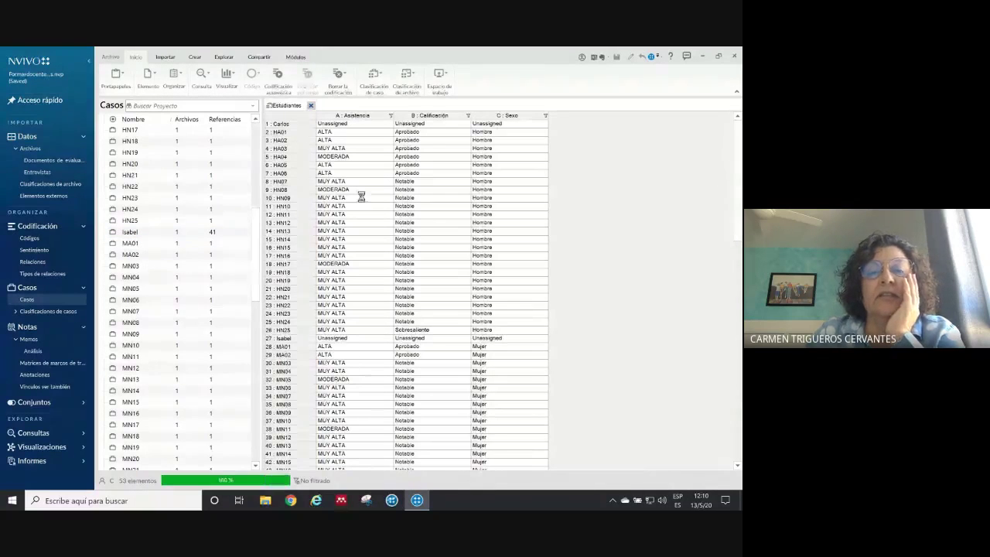
- Set Asistencia to MUY ALTA, Calificación to Sobresaliente and Sexo to Mujer for the interviewee case between HN25 and MA01
{"action": "left_click", "coordinate": [389, 339]}
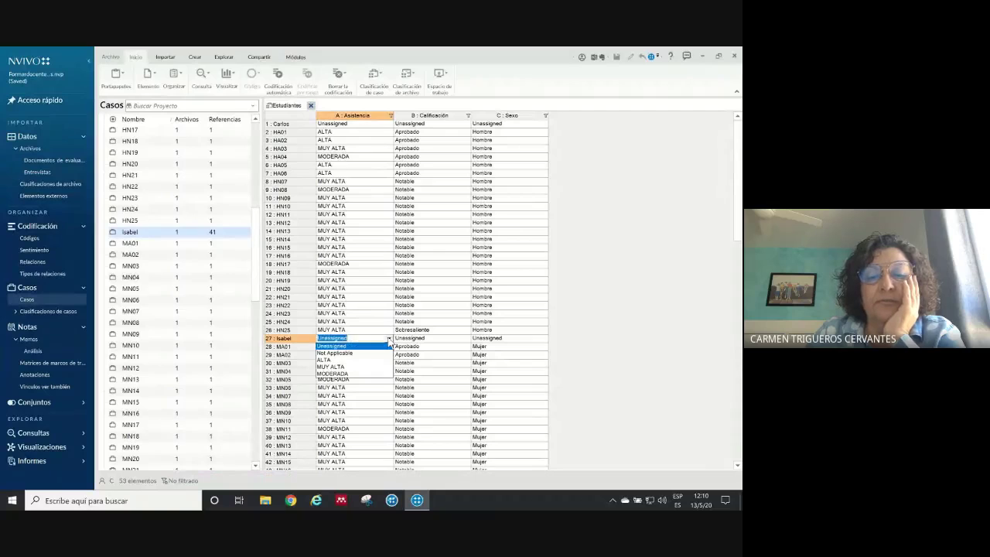
{"action": "left_click", "coordinate": [361, 372]}
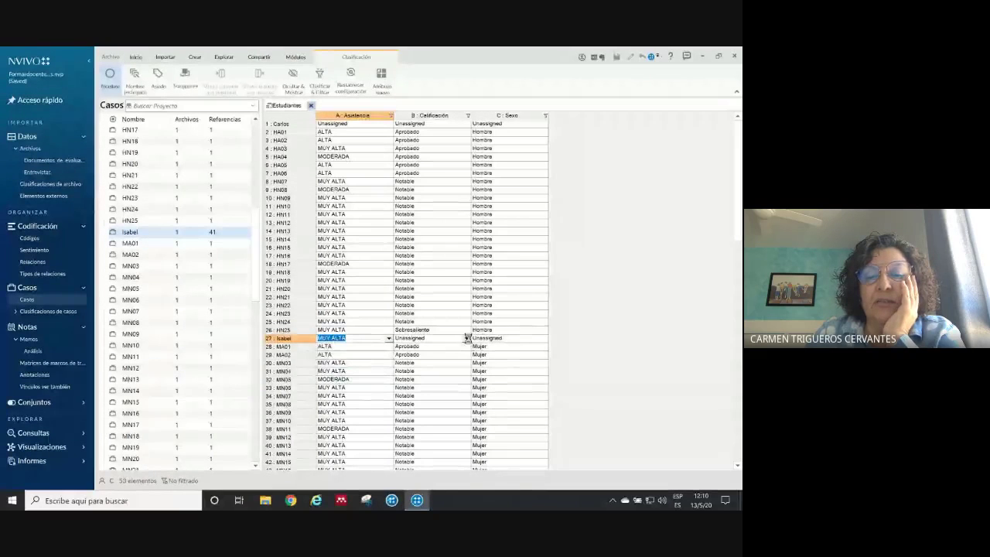
{"action": "left_click", "coordinate": [466, 338]}
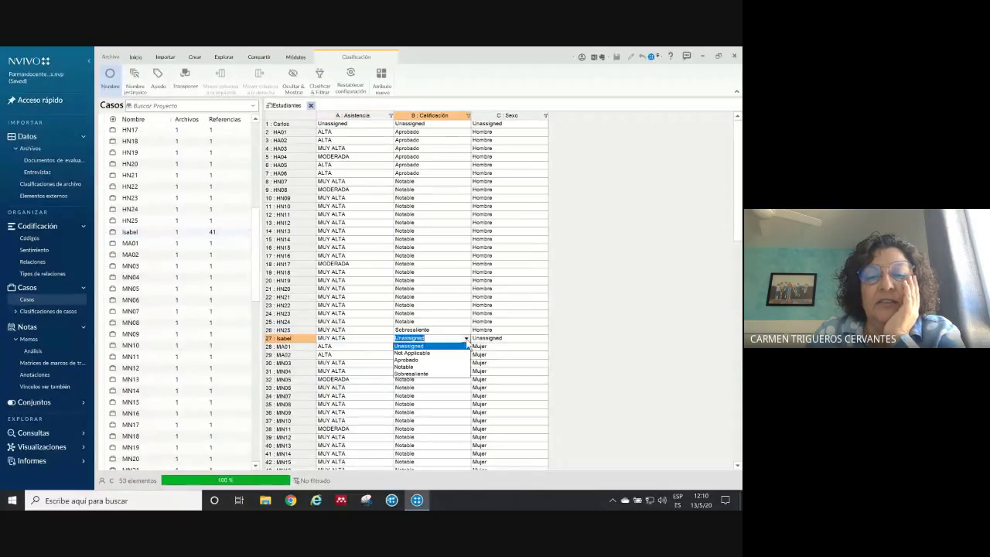
{"action": "left_click", "coordinate": [412, 375]}
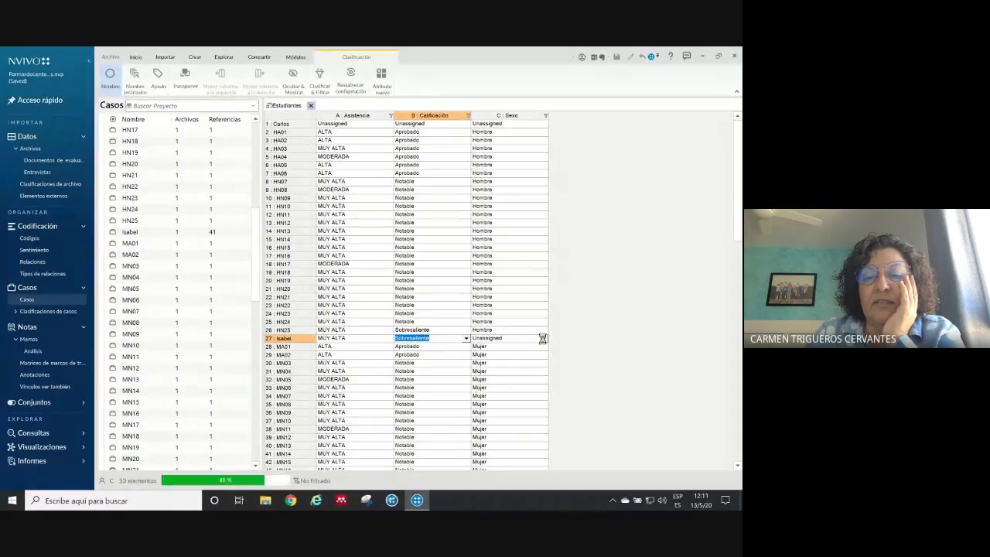
{"action": "left_click", "coordinate": [543, 338]}
{"action": "left_click", "coordinate": [495, 368]}
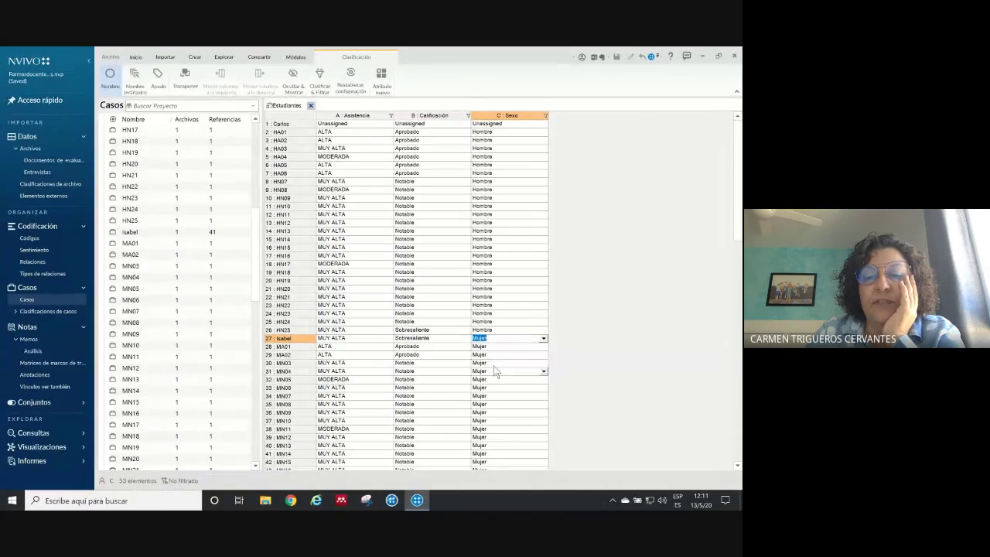
- Set Asistencia to MUY ALTA, Calificación to Sobresaliente and Sexo to Hombre for the interviewee case in the sheet's first row
{"action": "left_click", "coordinate": [387, 123]}
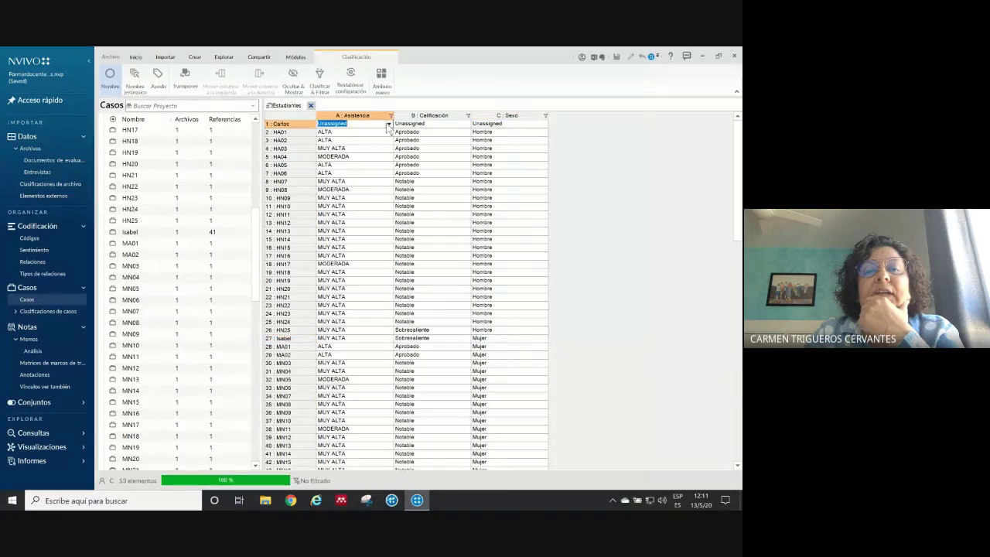
{"action": "left_click", "coordinate": [388, 124]}
{"action": "left_click", "coordinate": [341, 154]}
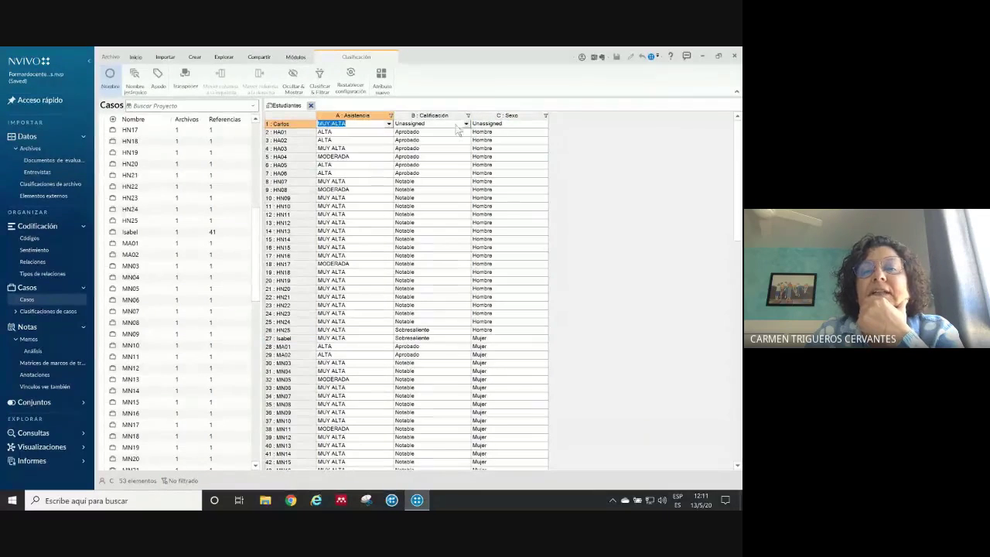
{"action": "left_click", "coordinate": [465, 123]}
{"action": "left_click", "coordinate": [465, 124]}
{"action": "left_click", "coordinate": [422, 160]}
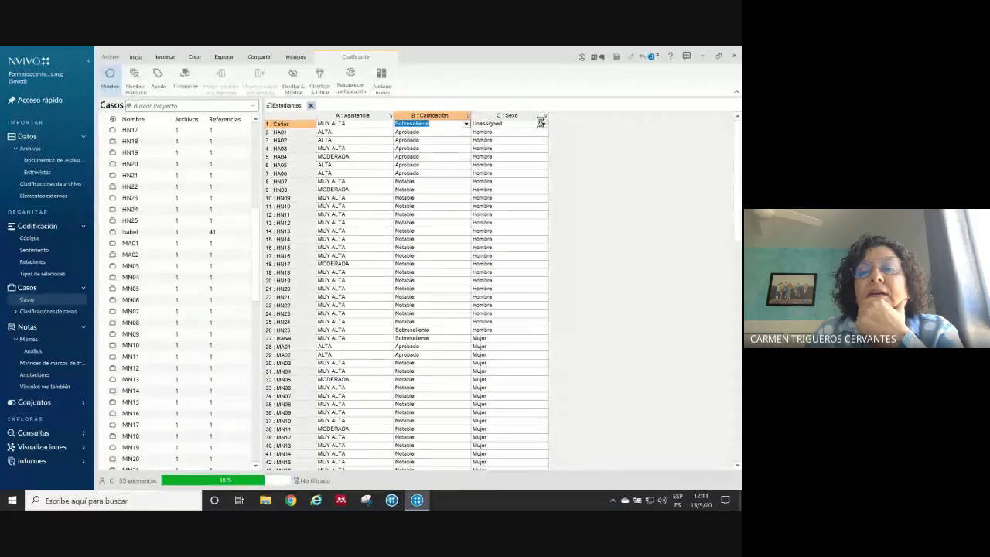
{"action": "left_click", "coordinate": [541, 123]}
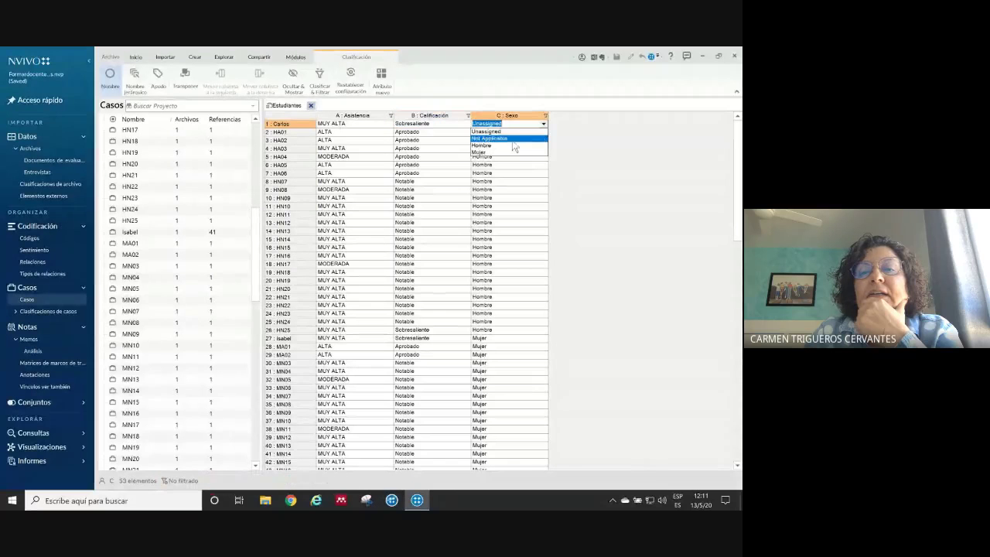
{"action": "left_click", "coordinate": [486, 145]}
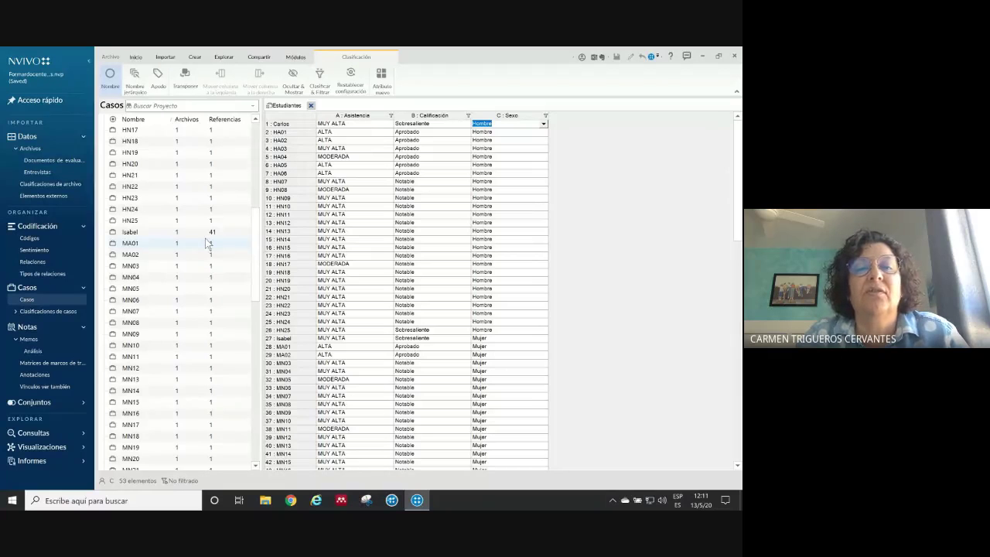
- Switch to the Fundamentos #yosigopublicando presentation in PowerPoint, present the Codificación de datos textuales slide and go to Definición de código
{"action": "key", "text": "ctrl+Left"}
{"action": "key", "text": "ctrl+Left"}
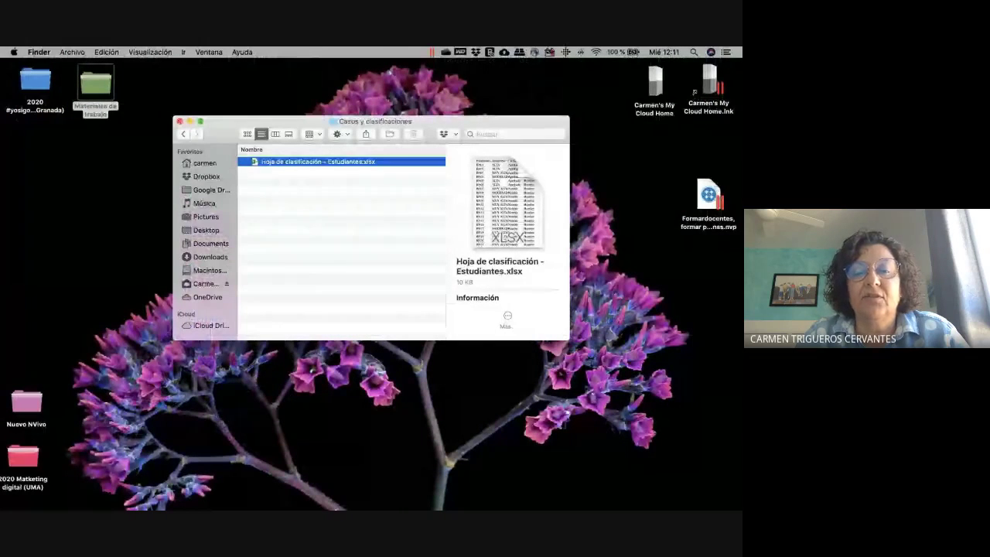
{"action": "mouse_move", "coordinate": [319, 507]}
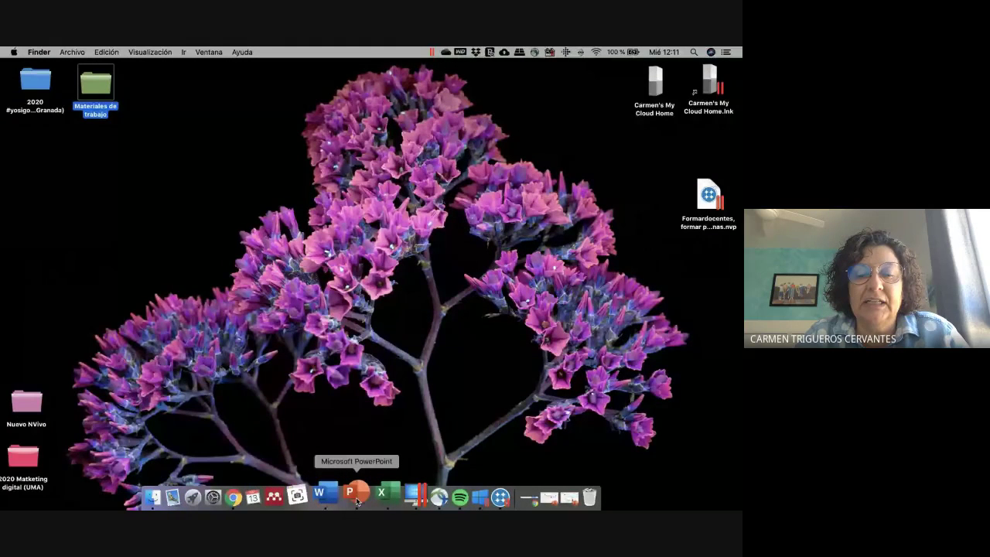
{"action": "right_click", "coordinate": [357, 502]}
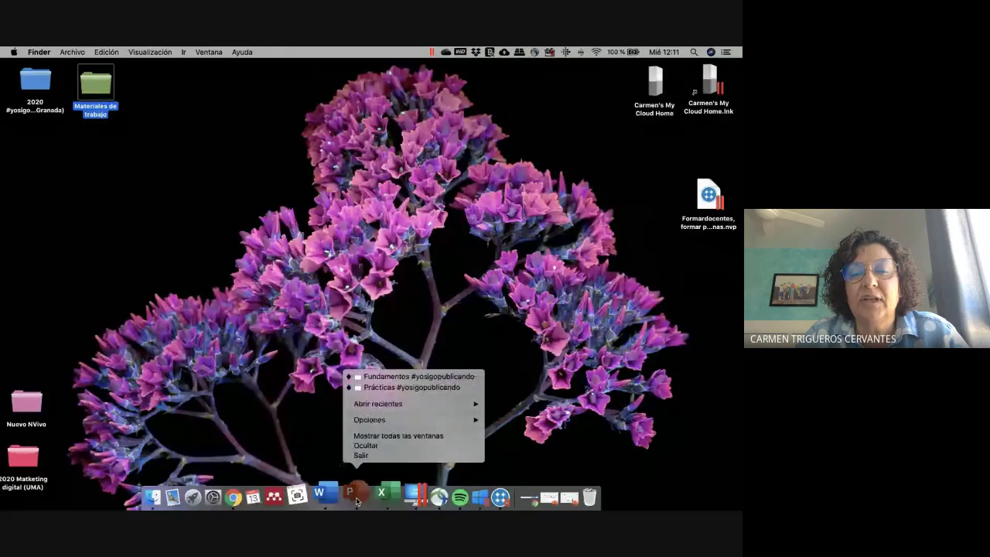
{"action": "left_click", "coordinate": [389, 379]}
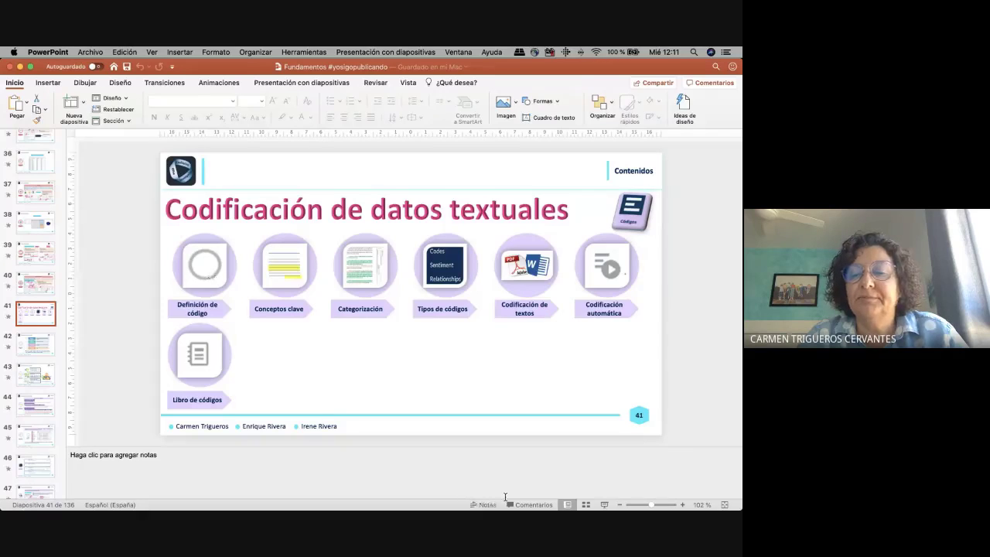
{"action": "left_click", "coordinate": [605, 504]}
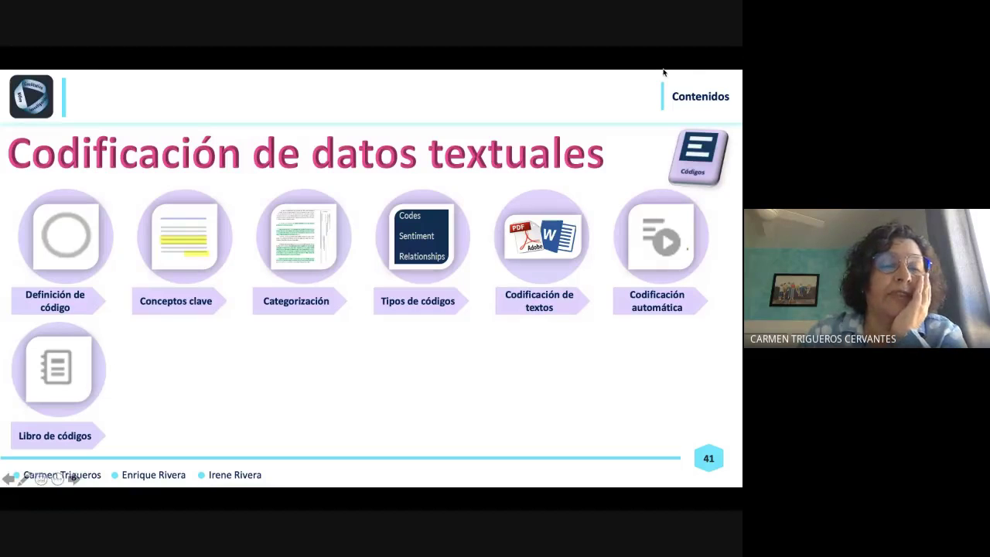
{"action": "left_click", "coordinate": [73, 246]}
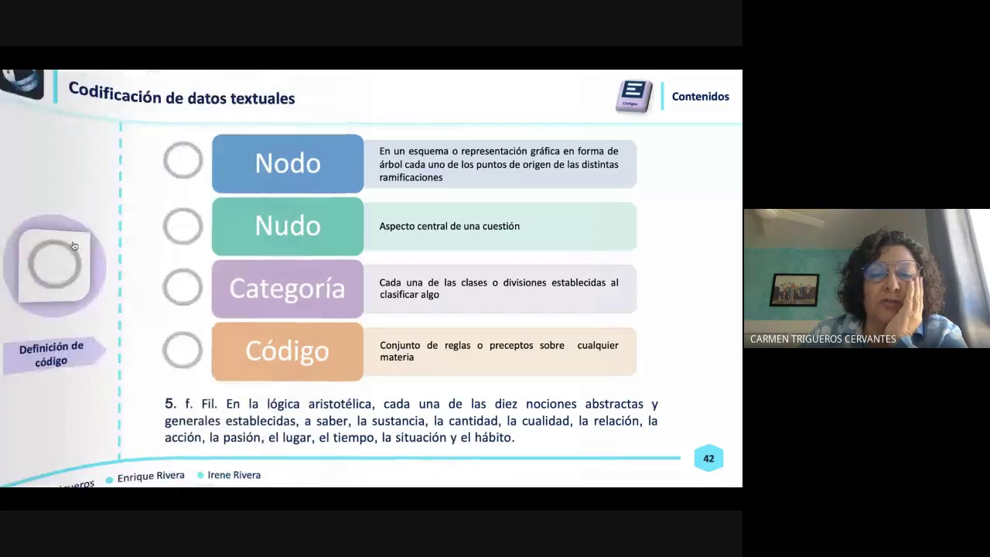
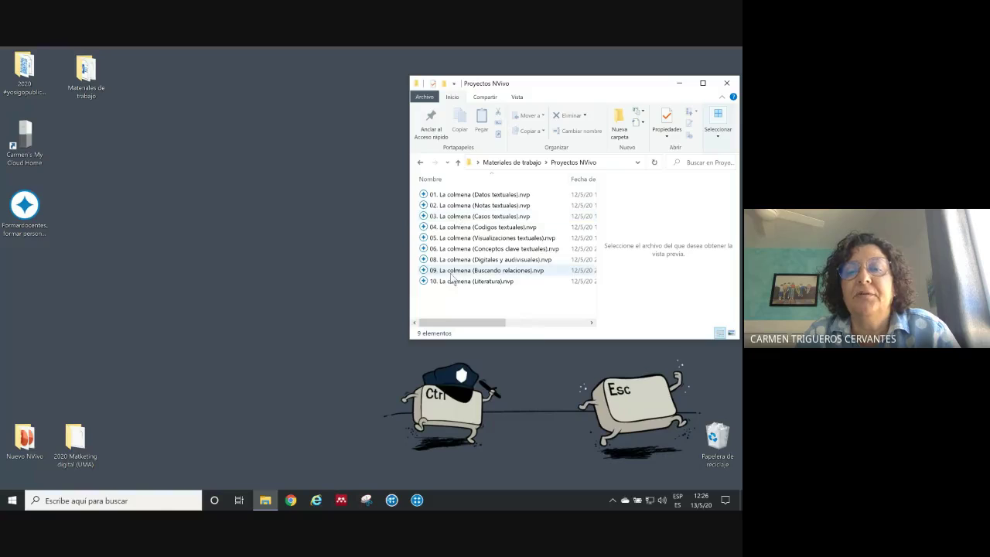
- Open the project 03. La colmena (Casos textuales).nvp in NVivo and dismiss the Archivos introduction
{"action": "left_click", "coordinate": [451, 218]}
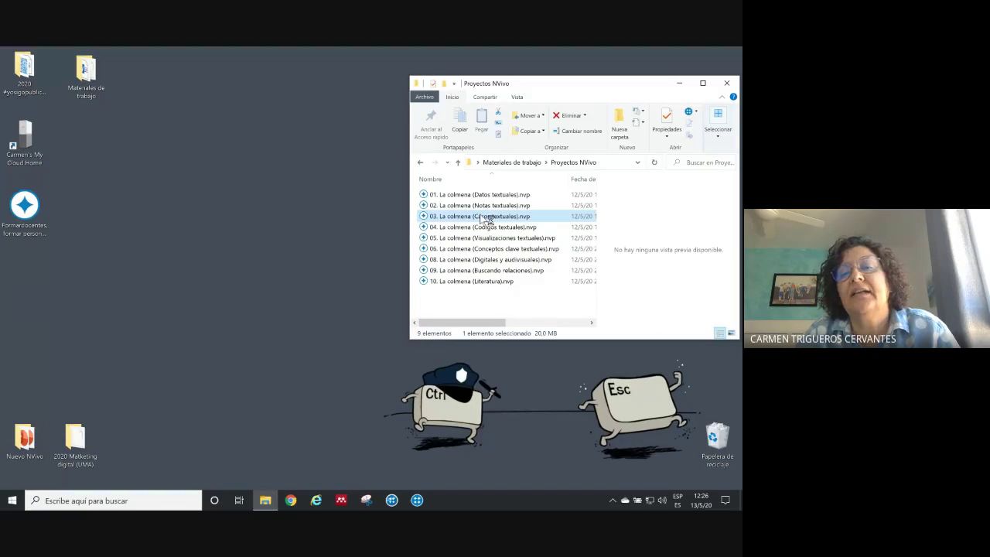
{"action": "double_click", "coordinate": [487, 218]}
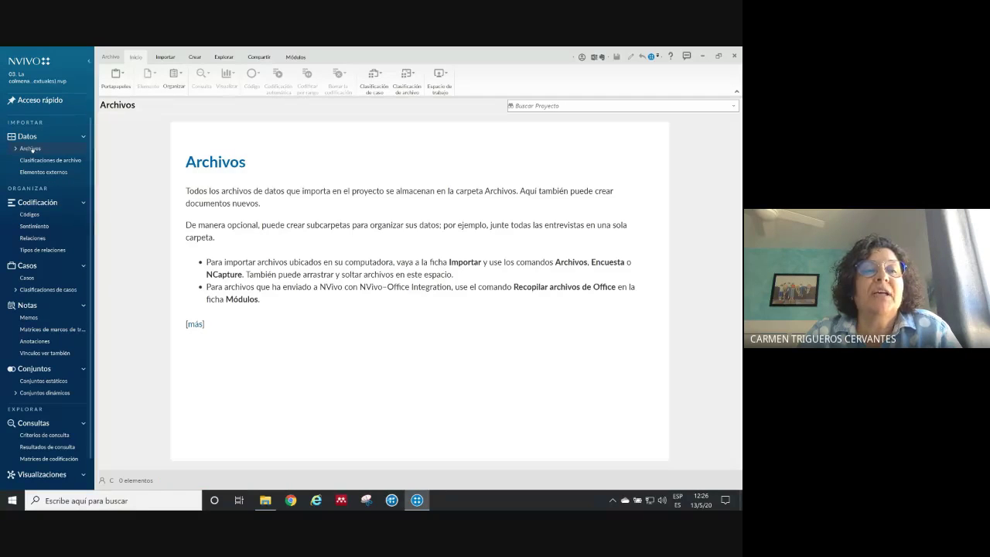
{"action": "left_click", "coordinate": [426, 458]}
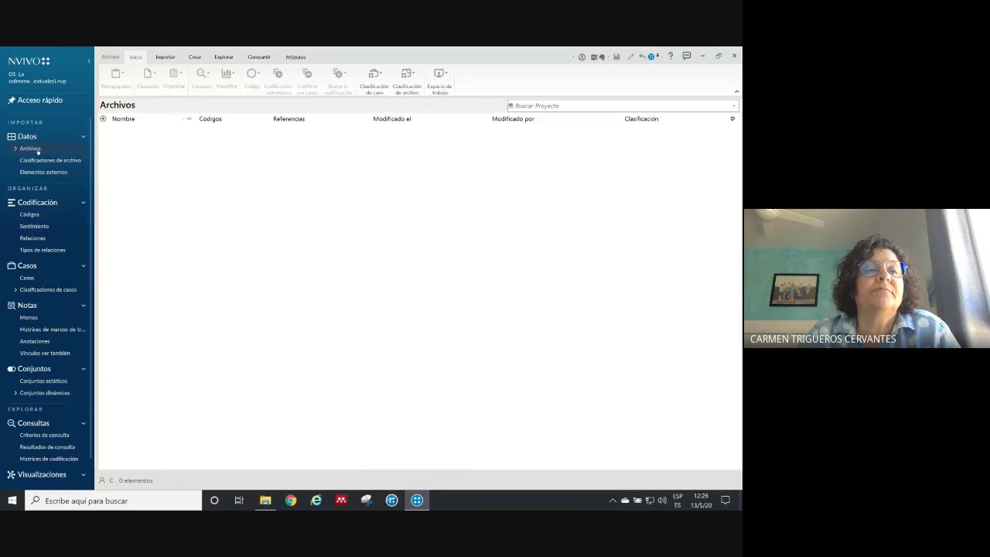
- Open document HA01 from the Documentos de evaluación folder
{"action": "double_click", "coordinate": [39, 149]}
{"action": "left_click", "coordinate": [48, 161]}
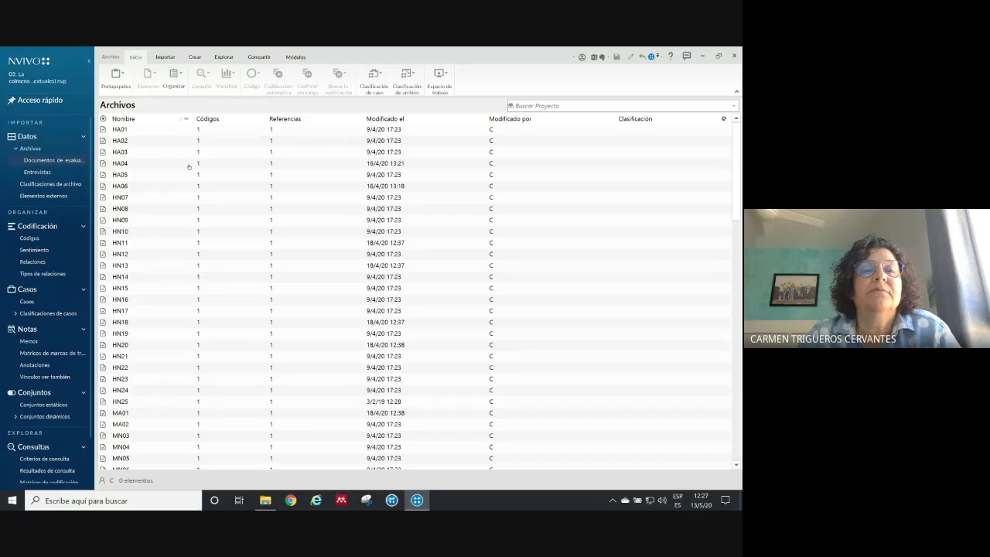
{"action": "left_click", "coordinate": [123, 130]}
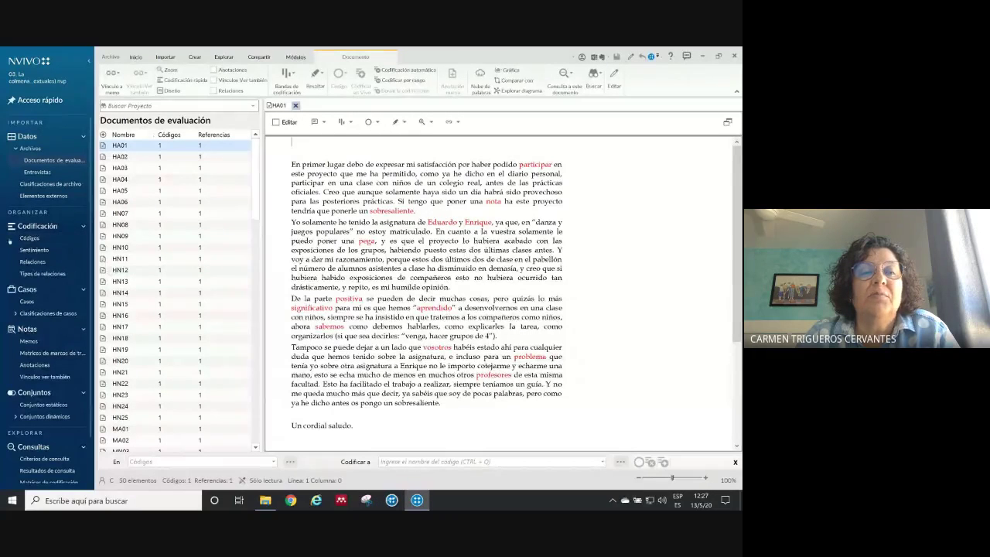
- Code the opening sentence of HA01, through "prácticas oficiales", to a new code named Participación in Códigos
{"action": "left_click", "coordinate": [27, 240]}
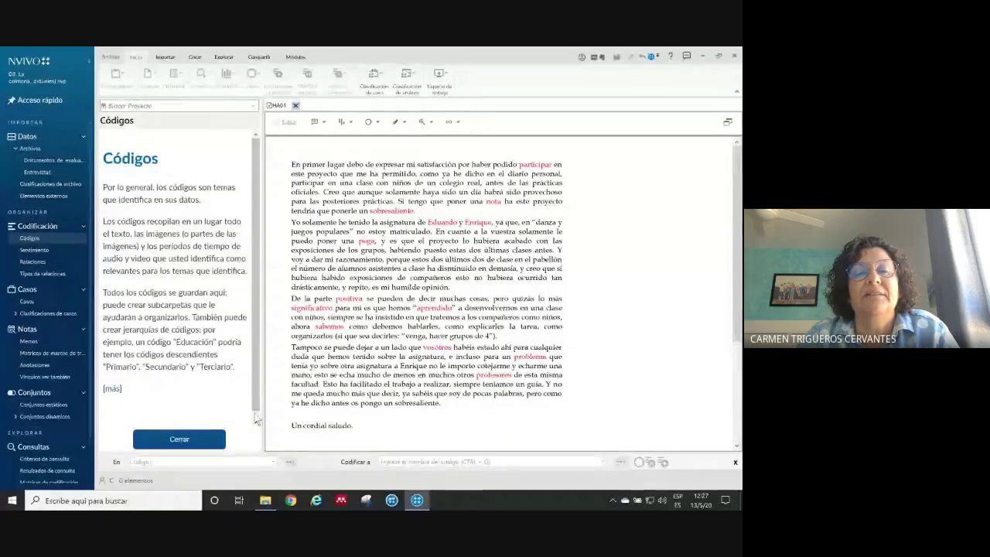
{"action": "left_click", "coordinate": [180, 439]}
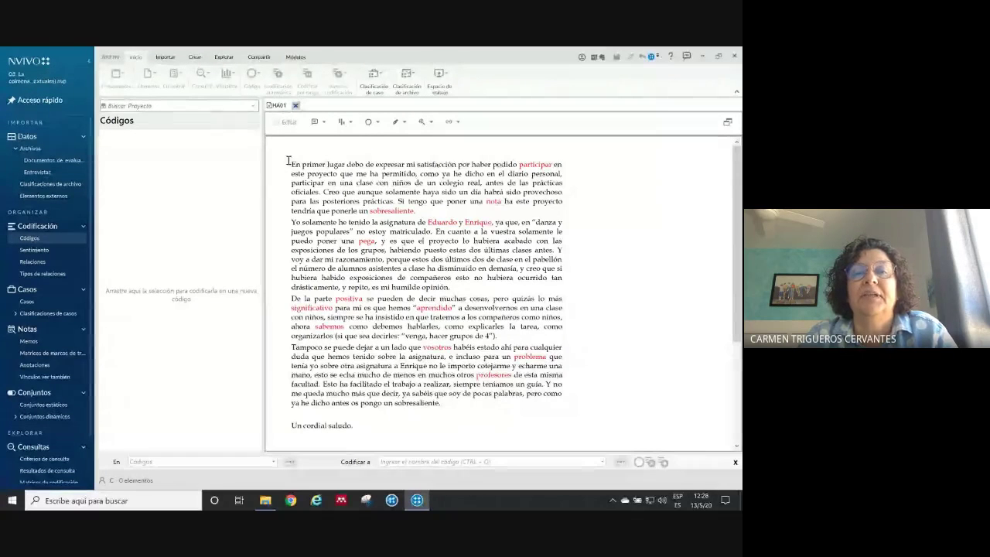
{"action": "left_click_drag", "start_coordinate": [288, 161], "coordinate": [321, 191]}
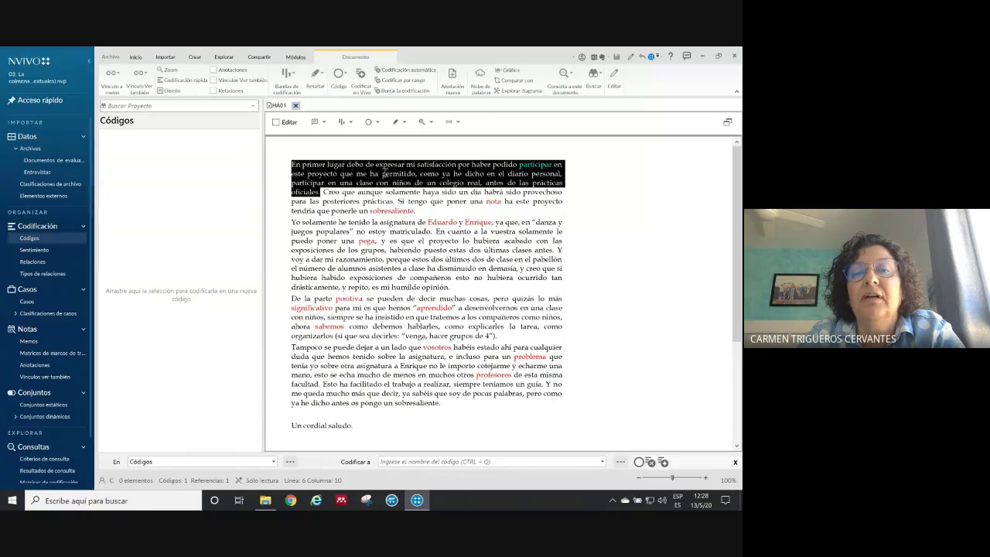
{"action": "left_click_drag", "start_coordinate": [385, 170], "coordinate": [175, 188]}
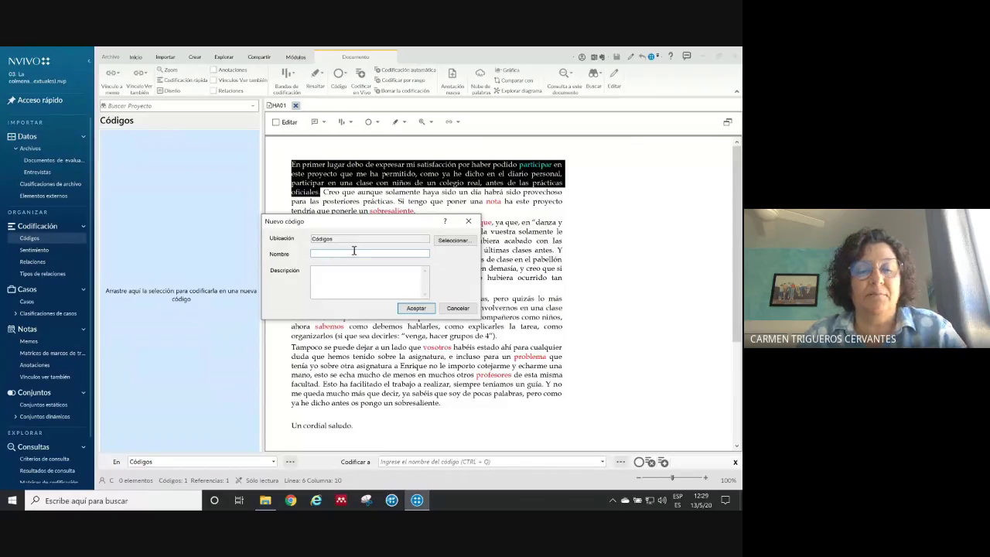
{"action": "type", "text": "Participación"}
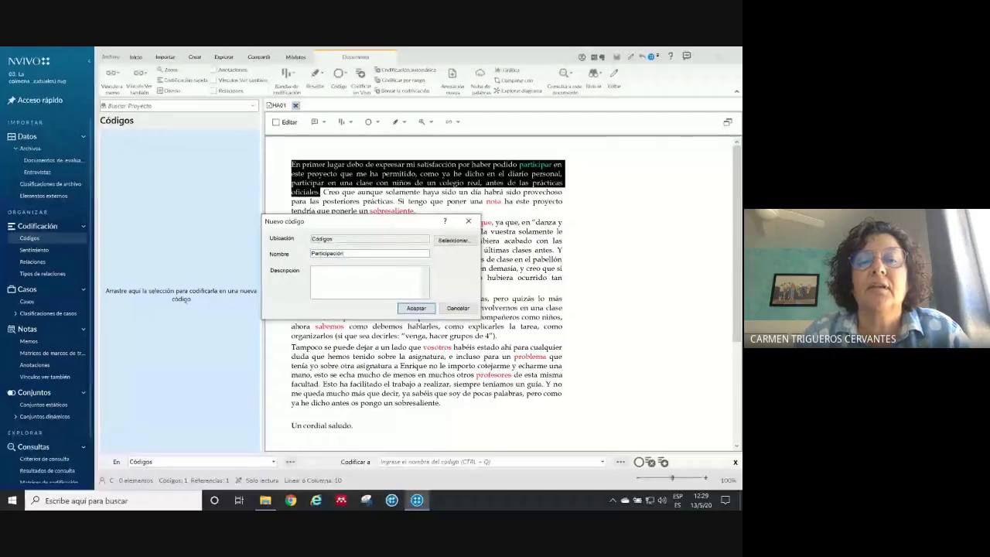
{"action": "left_click", "coordinate": [416, 309]}
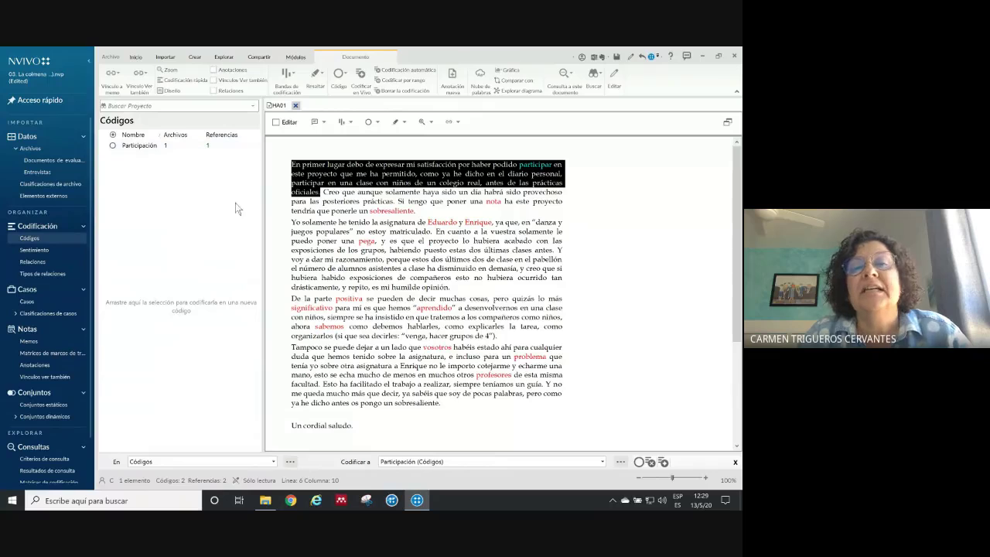
- Code the phrase "clase con niños de un colegio real" in vivo and widen the Nombre column of the codes list
{"action": "left_click", "coordinate": [364, 183]}
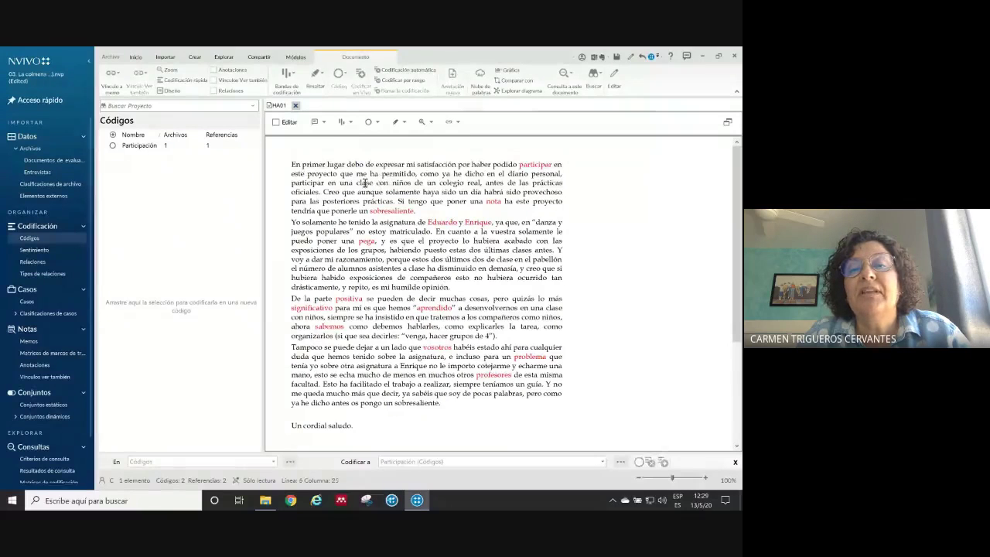
{"action": "left_click_drag", "start_coordinate": [356, 183], "coordinate": [483, 183]}
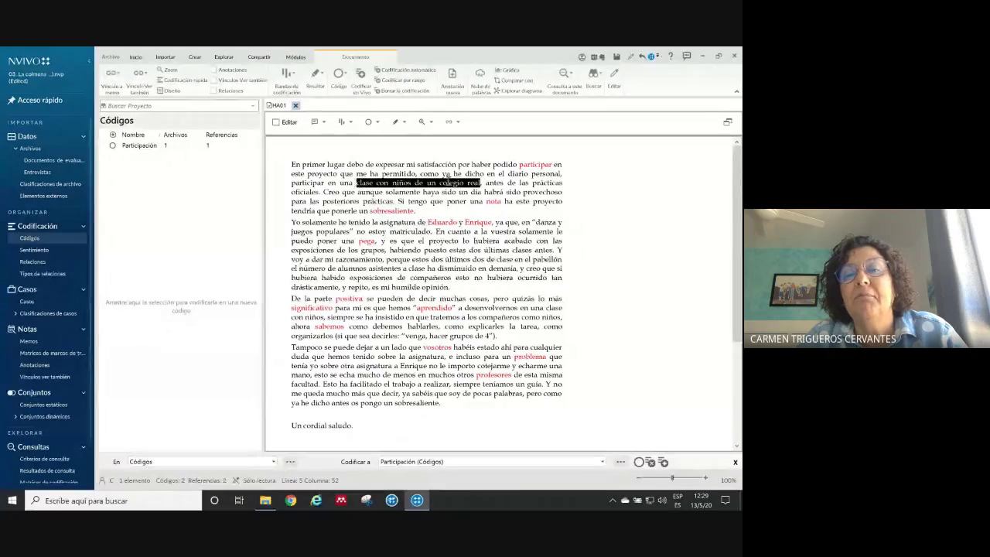
{"action": "left_click", "coordinate": [361, 78]}
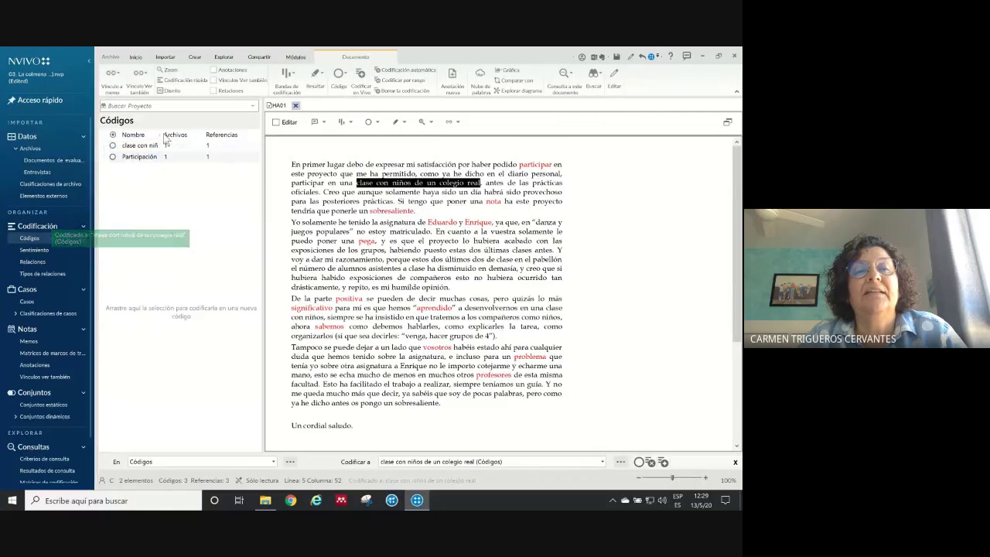
{"action": "left_click_drag", "start_coordinate": [161, 134], "coordinate": [209, 133]}
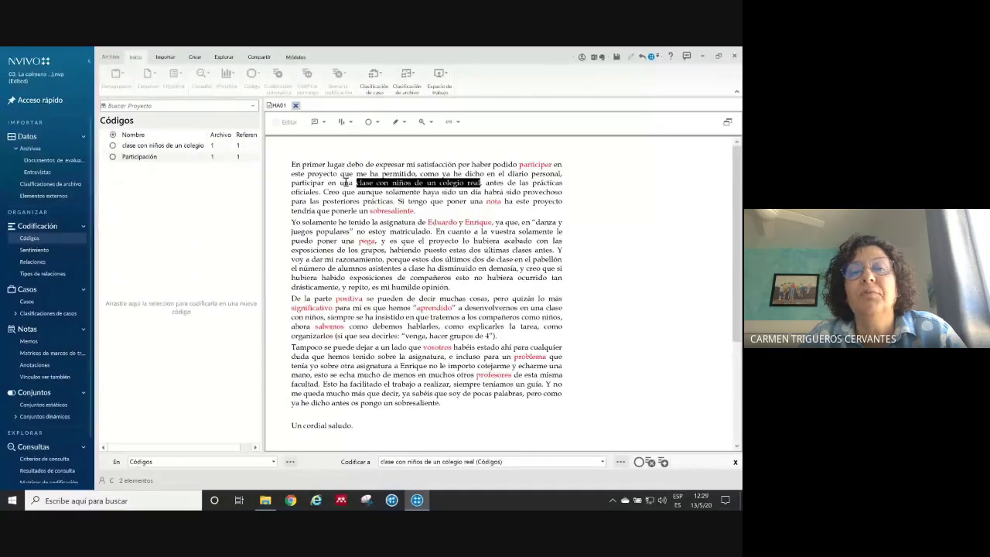
- Review the text coded at "clase con niños de un colegio real" and close the code
{"action": "left_click_drag", "start_coordinate": [290, 164], "coordinate": [314, 174]}
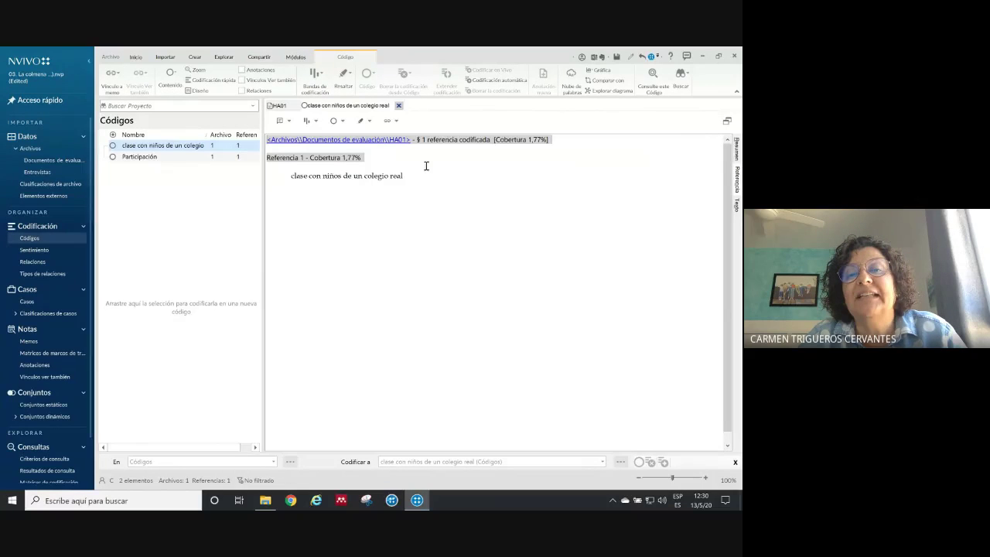
{"action": "left_click", "coordinate": [399, 106]}
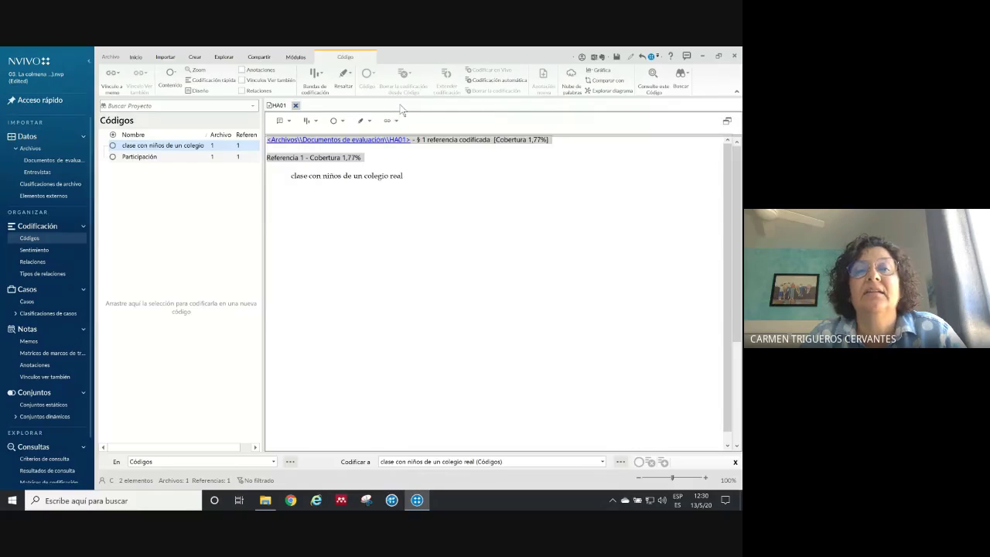
- Code HA01's whole opening sentence to the existing code "clase con niños de un colegio real" and review that code's text
{"action": "left_click_drag", "start_coordinate": [319, 194], "coordinate": [289, 162]}
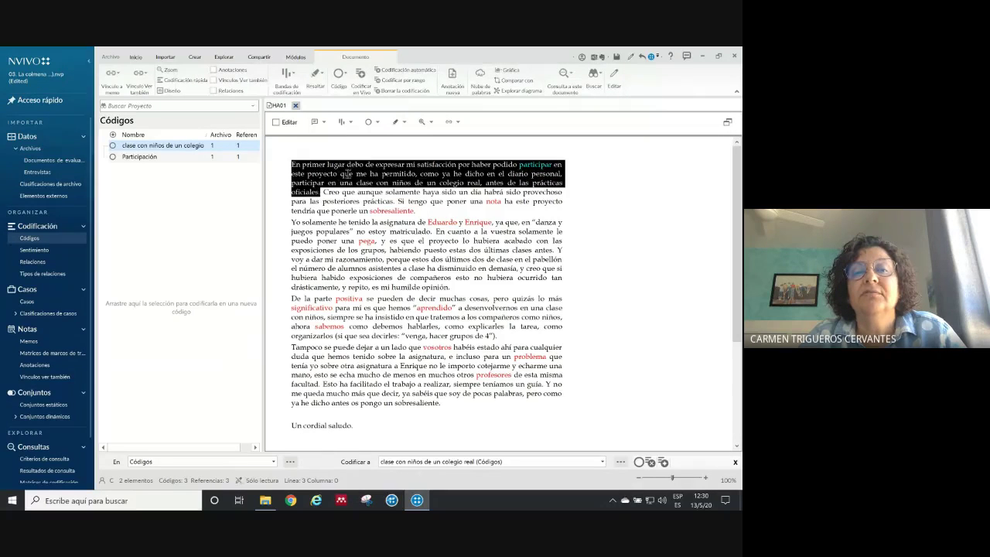
{"action": "left_click_drag", "start_coordinate": [350, 171], "coordinate": [186, 151]}
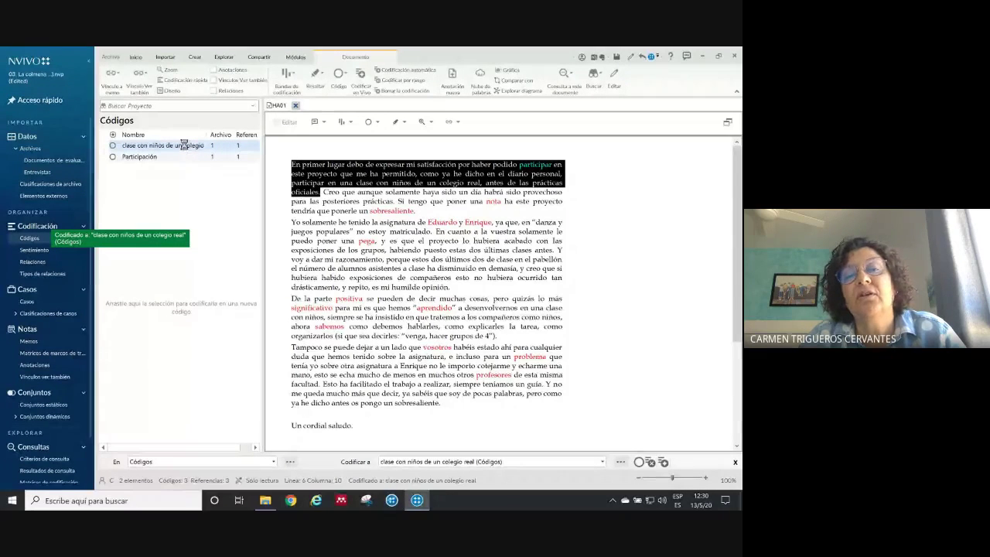
{"action": "double_click", "coordinate": [184, 144]}
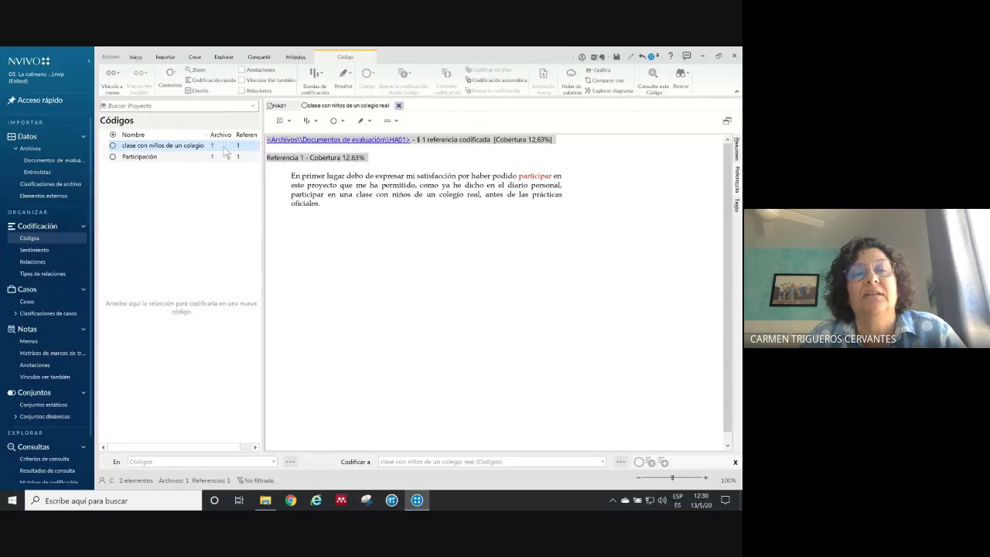
{"action": "left_click", "coordinate": [390, 123]}
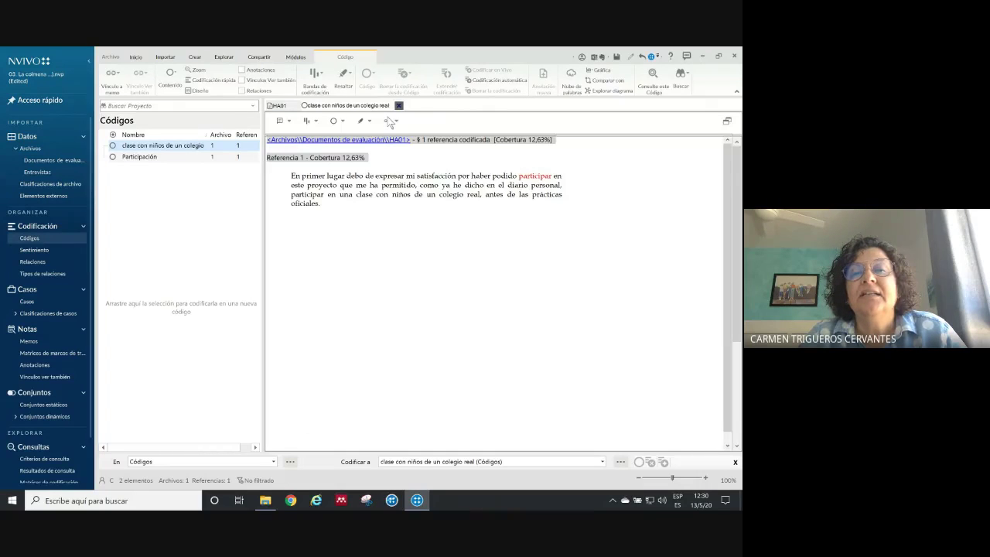
{"action": "left_click", "coordinate": [398, 106]}
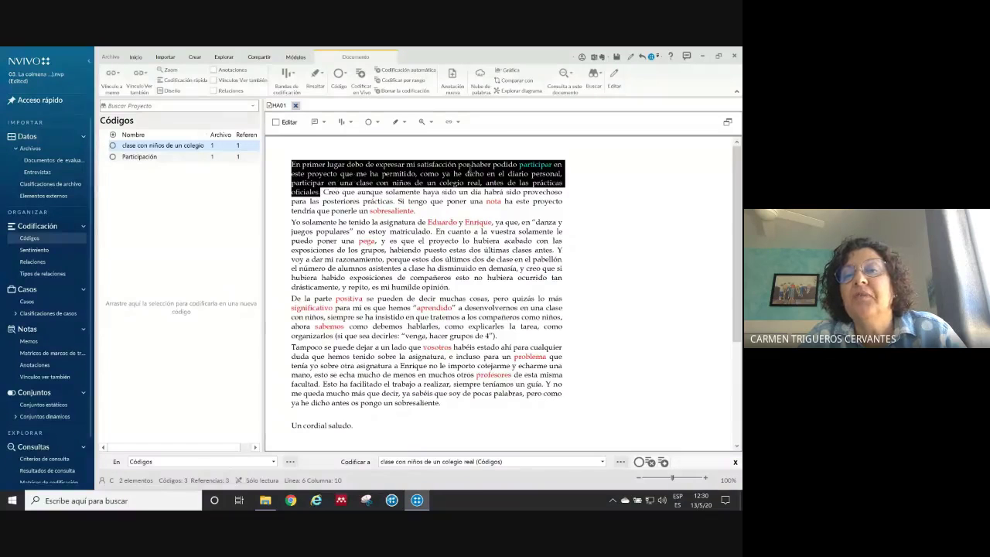
- Code the phrase "diario personal," in the first paragraph of HA01 in vivo
{"action": "left_click", "coordinate": [501, 173]}
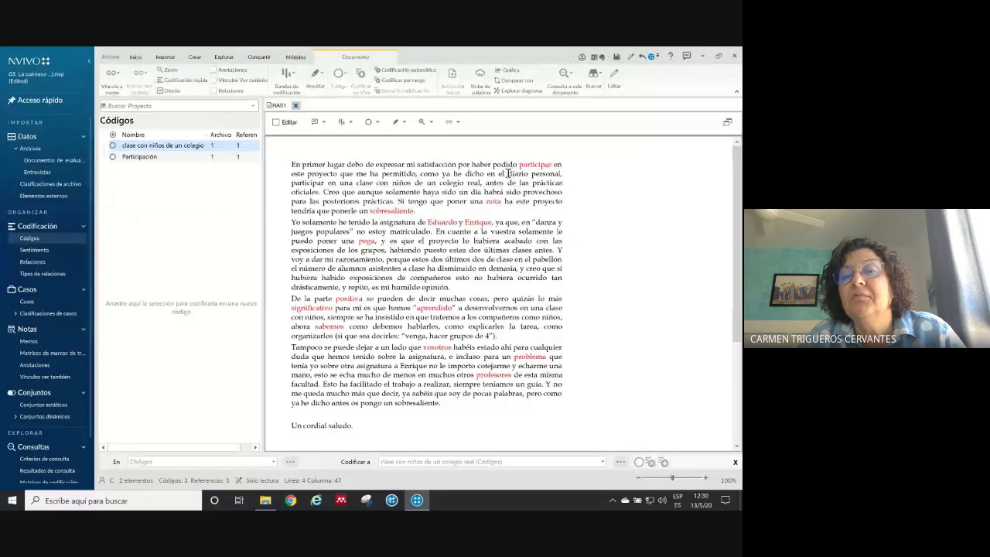
{"action": "left_click_drag", "start_coordinate": [507, 173], "coordinate": [563, 174]}
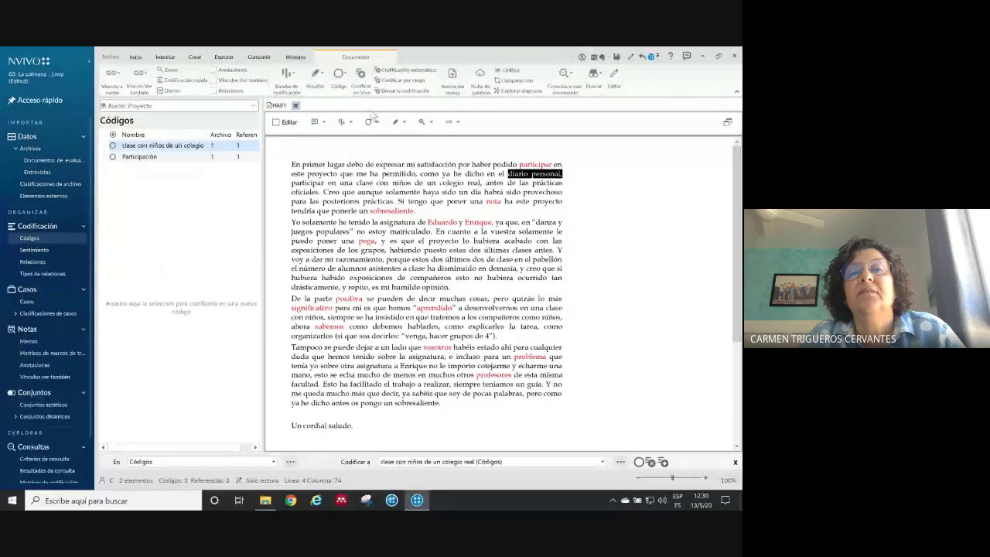
{"action": "left_click", "coordinate": [360, 75]}
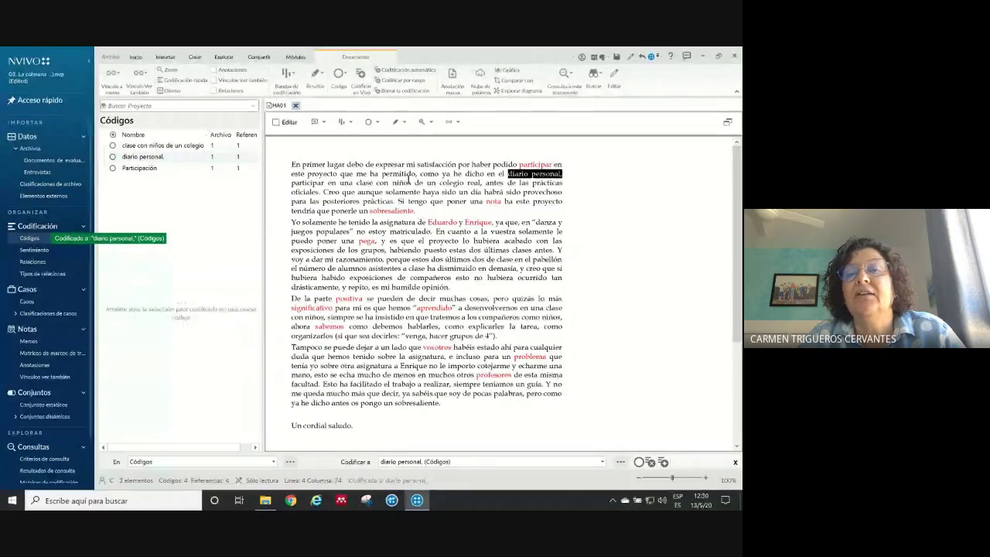
- Rename the new in vivo code as "diario personal" without the comma and code HA01's whole opening sentence to it
{"action": "left_click", "coordinate": [165, 159]}
{"action": "left_click", "coordinate": [165, 157]}
{"action": "key", "text": "BackSpace"}
{"action": "type", "text": ","}
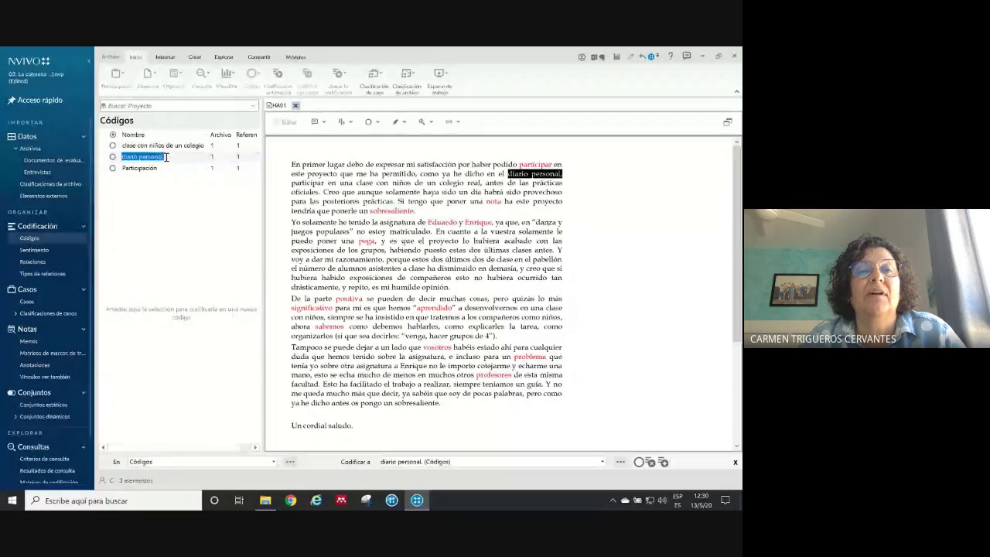
{"action": "key", "text": "Return"}
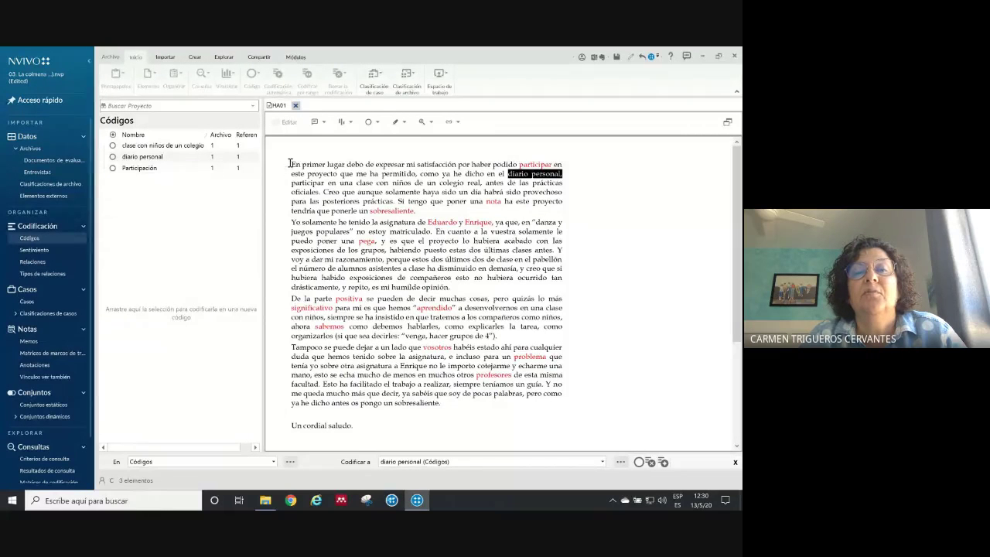
{"action": "left_click_drag", "start_coordinate": [289, 163], "coordinate": [178, 157]}
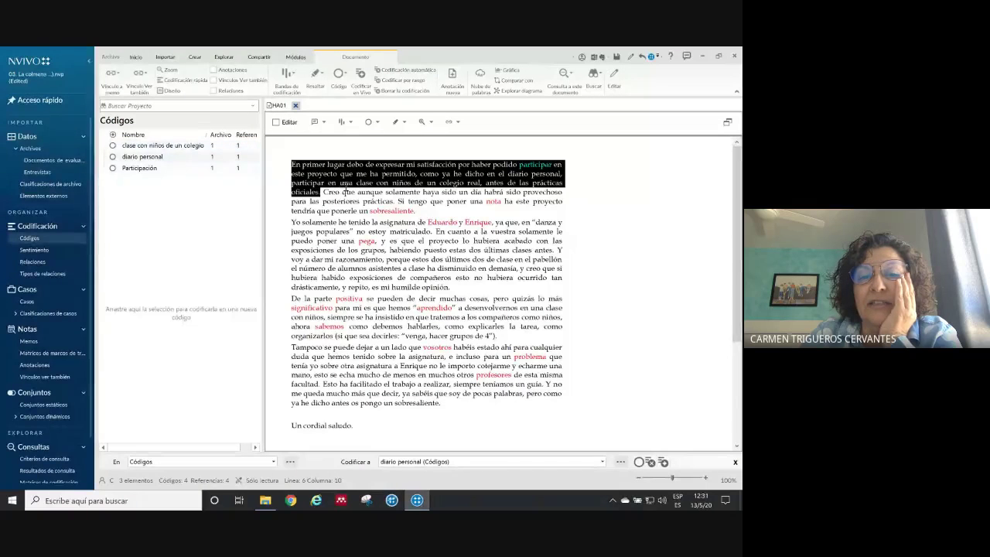
- Code the rest of HA01's first paragraph, from "Creo que aunque" to "sobresaliente", to a new code named Valoración positiva
{"action": "left_click", "coordinate": [324, 192]}
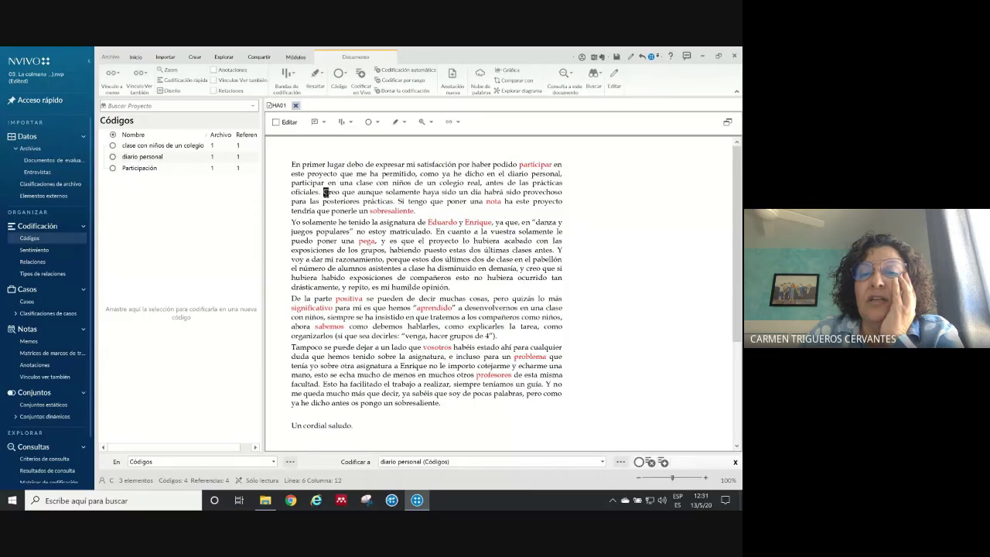
{"action": "left_click_drag", "start_coordinate": [327, 191], "coordinate": [417, 209]}
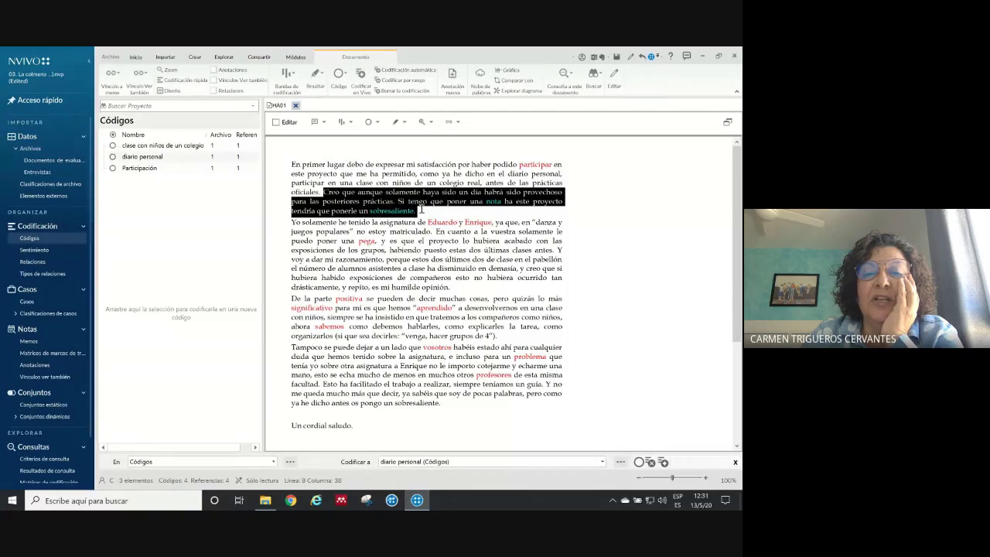
{"action": "left_click_drag", "start_coordinate": [377, 197], "coordinate": [139, 239]}
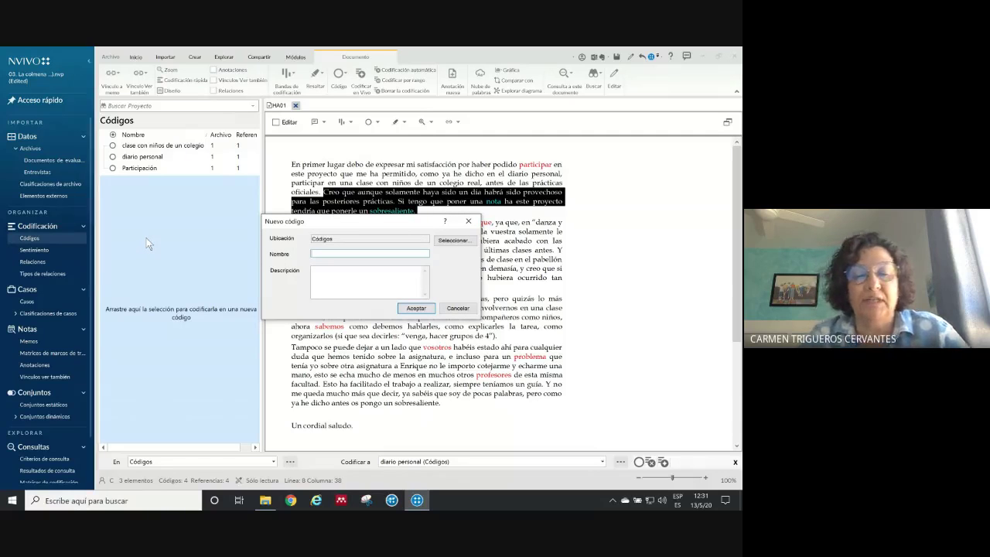
{"action": "type", "text": "Valor"}
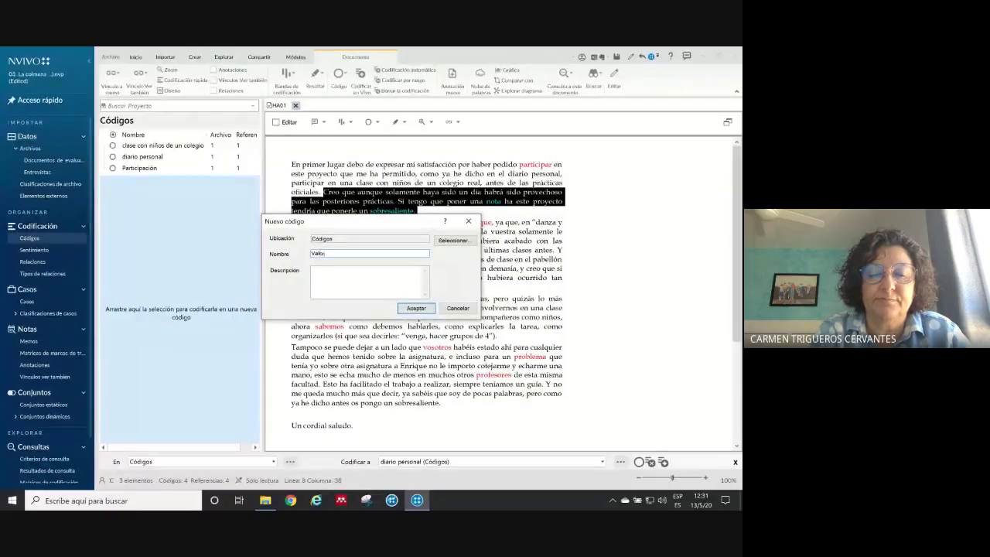
{"action": "type", "text": "acion pos"}
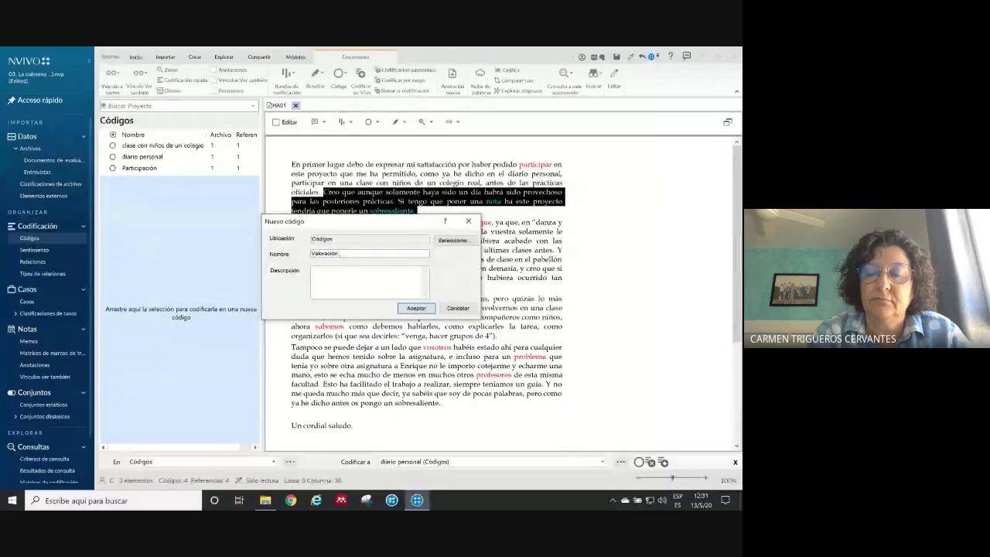
{"action": "type", "text": "itiva"}
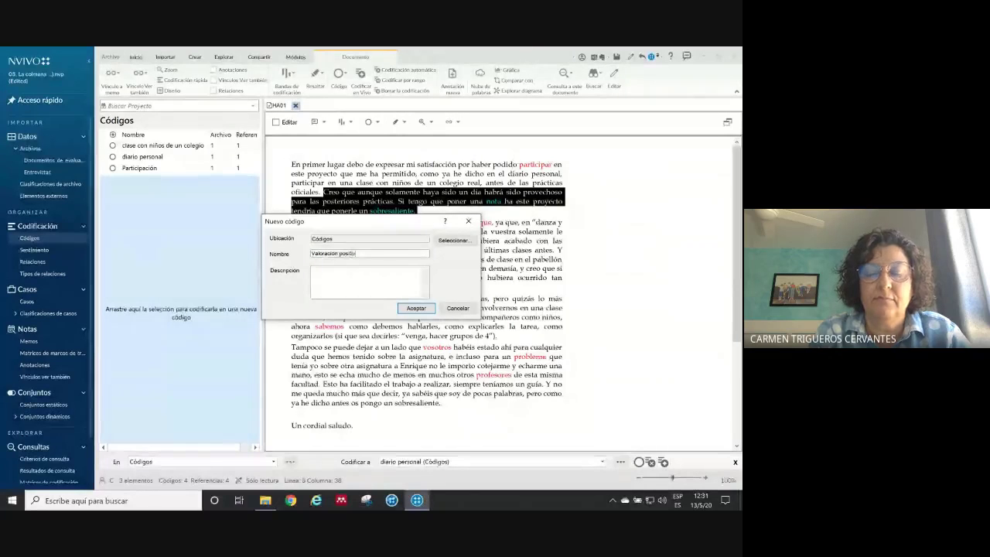
{"action": "left_click", "coordinate": [412, 309]}
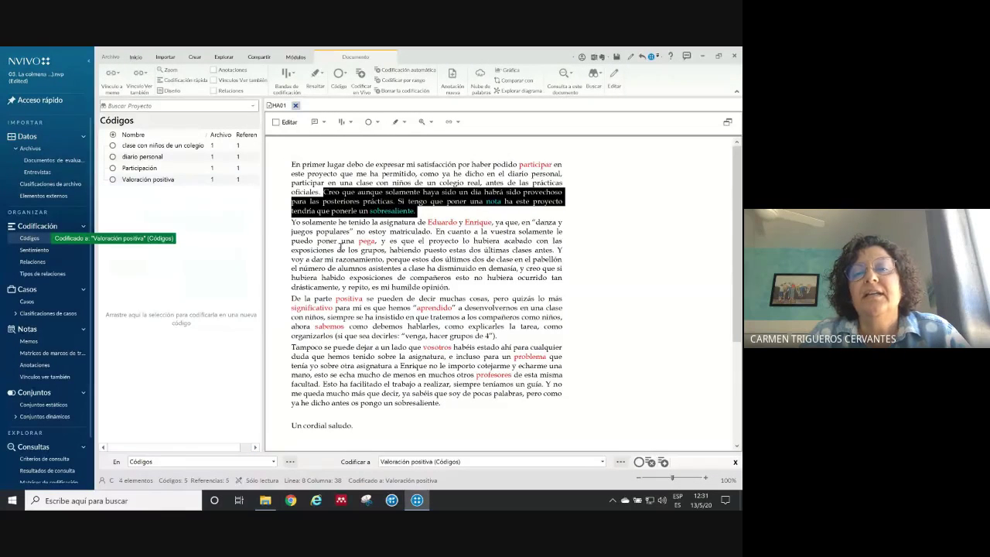
- Code the start of HA01's second paragraph, through "dos últimas clases antes", to a new code named Valoración negativa
{"action": "left_click", "coordinate": [290, 222]}
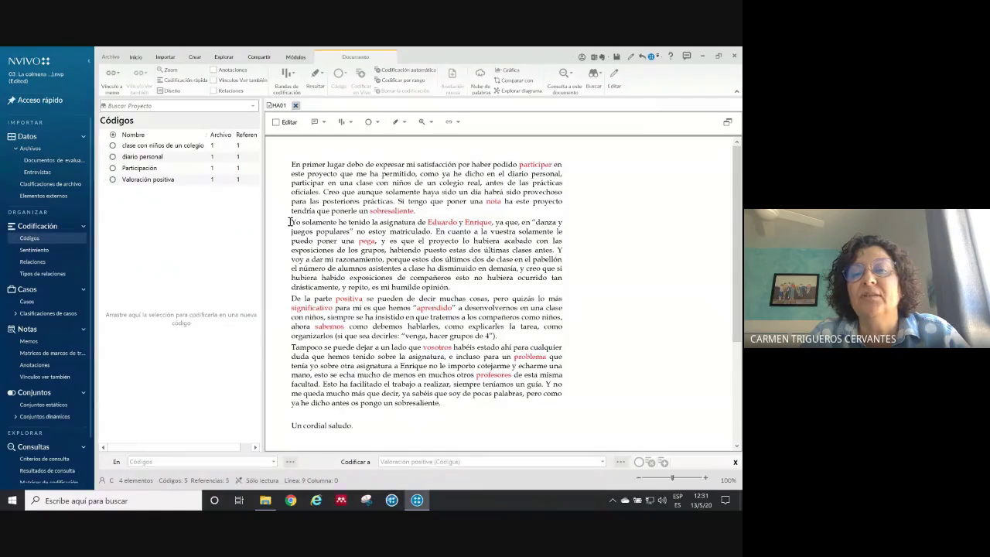
{"action": "left_click_drag", "start_coordinate": [290, 222], "coordinate": [554, 250]}
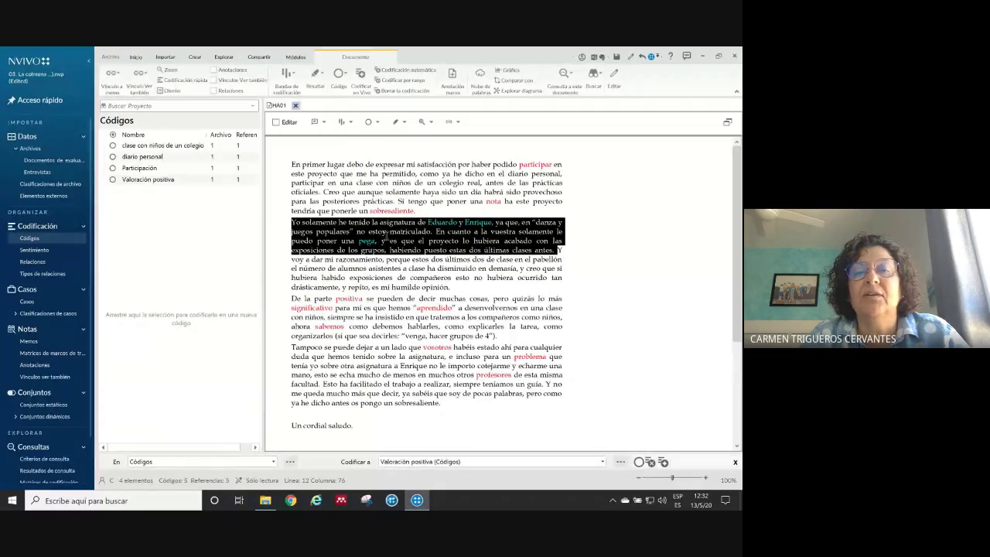
{"action": "left_click_drag", "start_coordinate": [409, 230], "coordinate": [180, 239]}
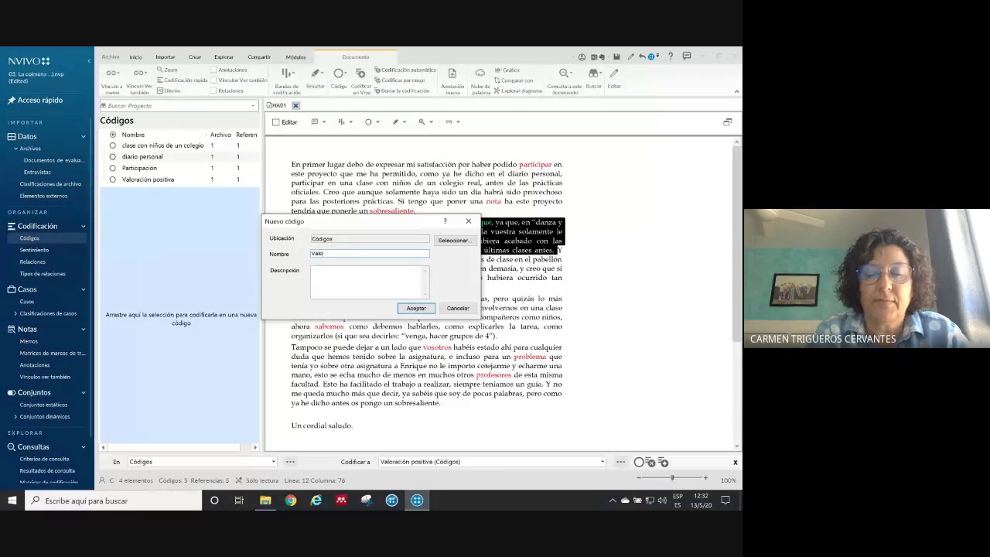
{"action": "type", "text": "Valoración negativa"}
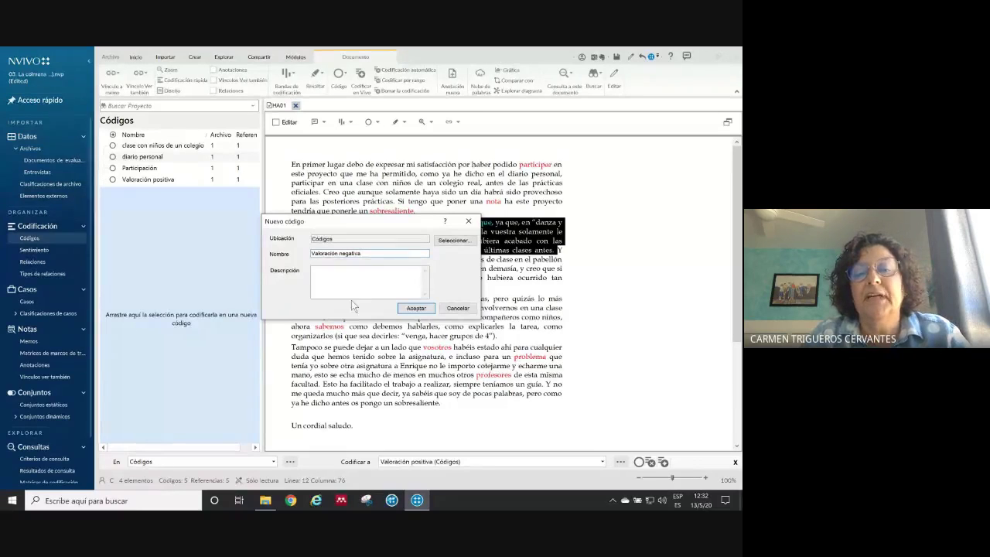
{"action": "left_click", "coordinate": [416, 307]}
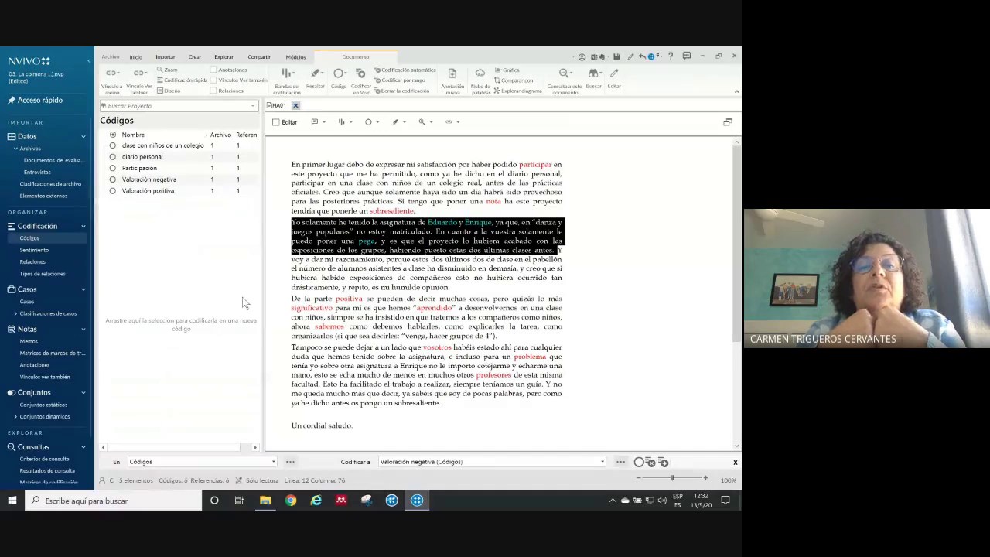
- Close HA01 and open document HA04 from the Documentos de evaluación folder
{"action": "left_click", "coordinate": [295, 106]}
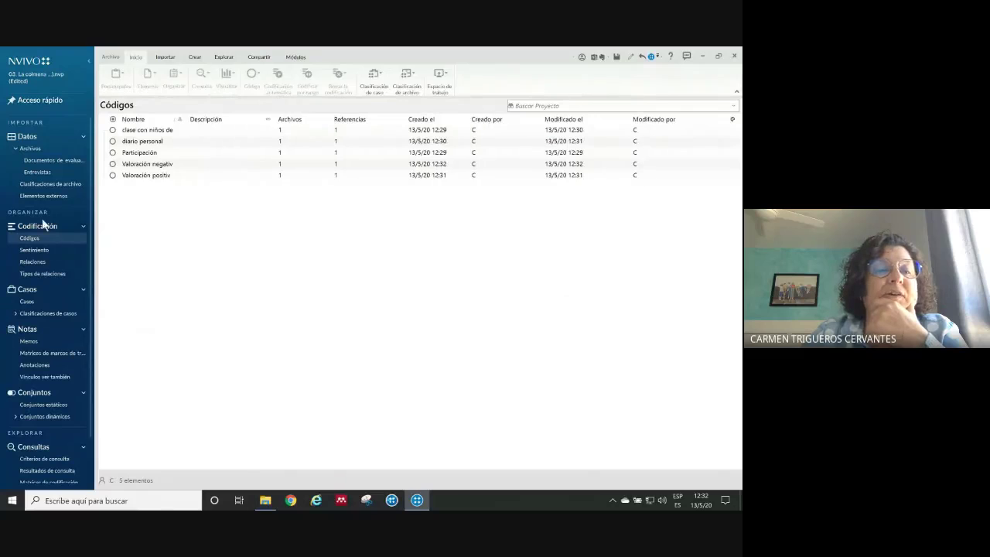
{"action": "left_click", "coordinate": [45, 160]}
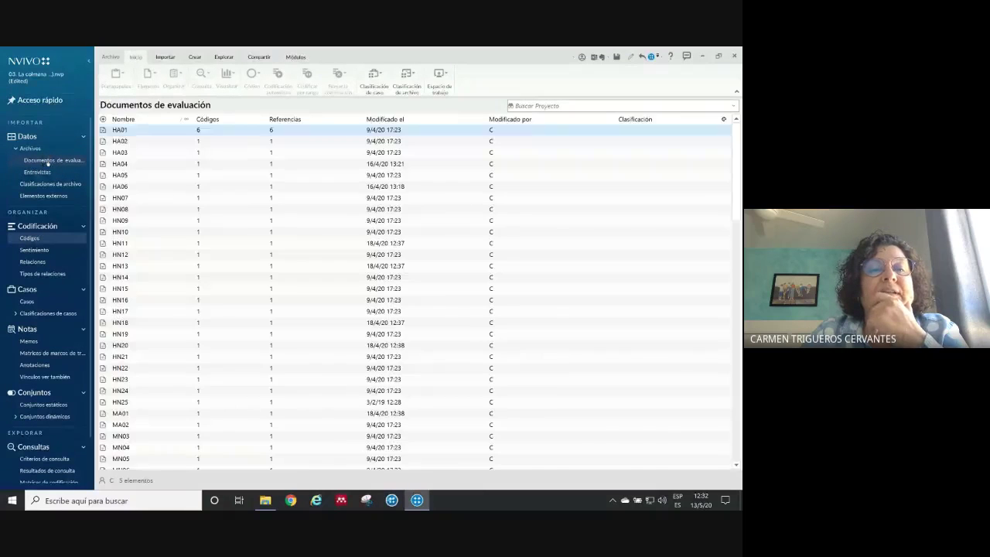
{"action": "left_click", "coordinate": [121, 163]}
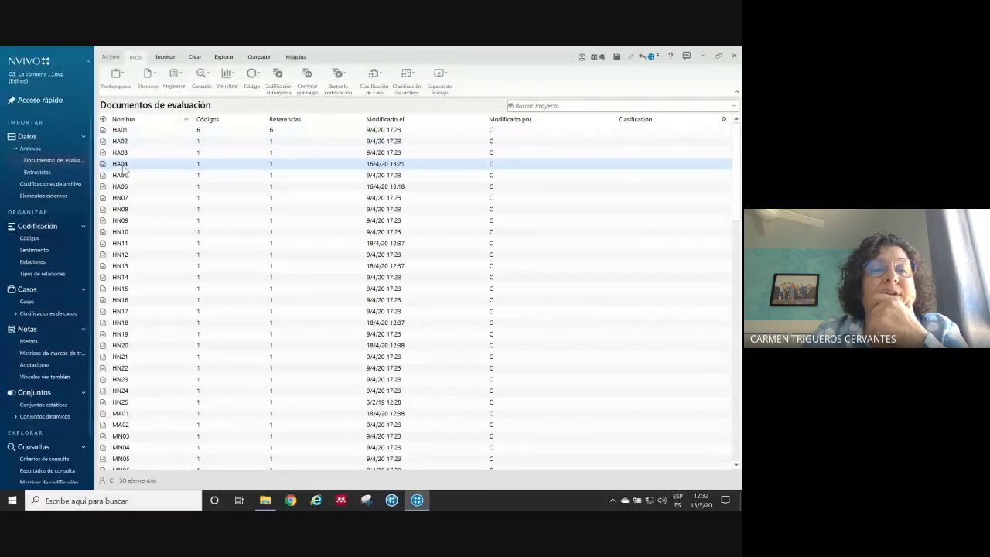
{"action": "double_click", "coordinate": [122, 164]}
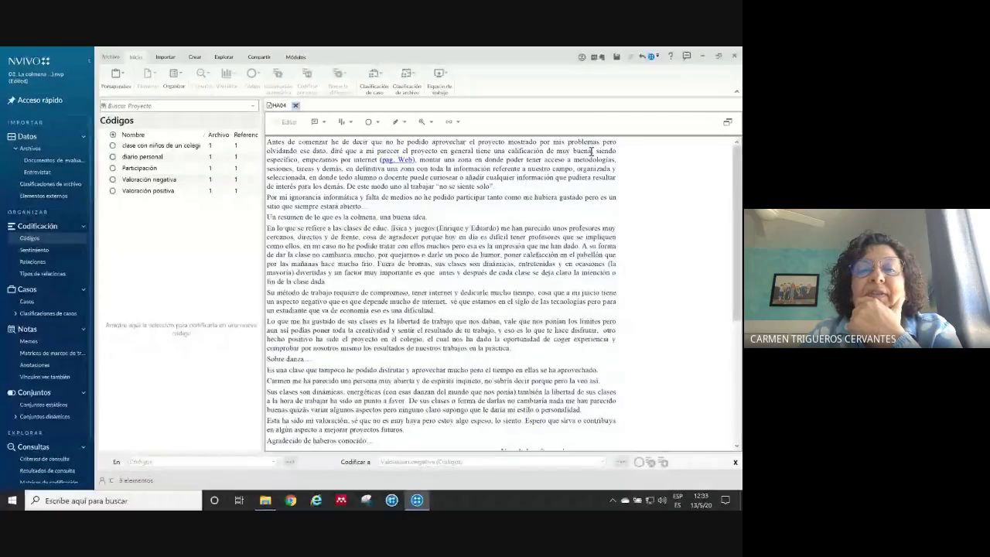
- Code the opening passage of HA04, through "calificación de muy buena", to the existing code Valoración positiva
{"action": "left_click_drag", "start_coordinate": [593, 152], "coordinate": [275, 142]}
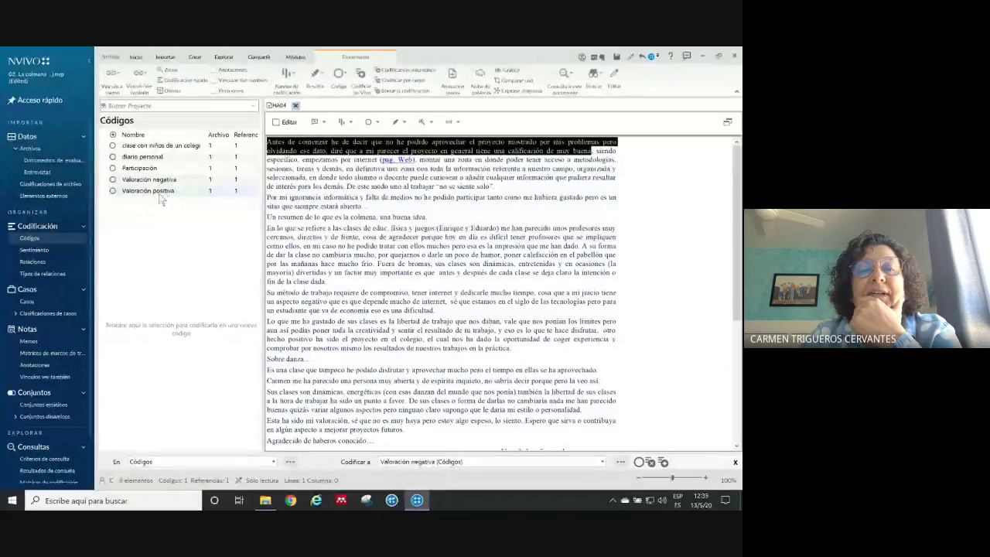
{"action": "left_click_drag", "start_coordinate": [297, 142], "coordinate": [154, 202]}
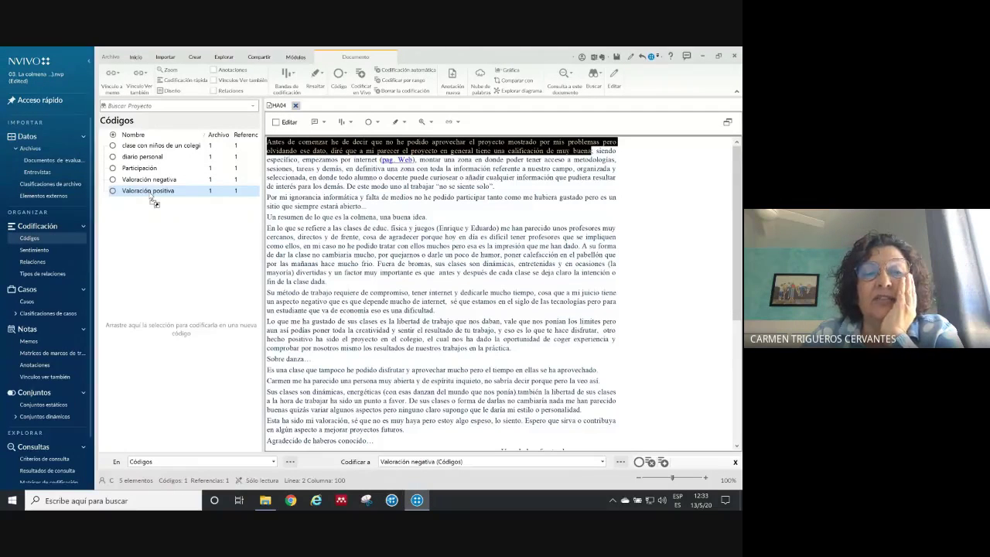
{"action": "left_click_drag", "start_coordinate": [154, 202], "coordinate": [149, 192]}
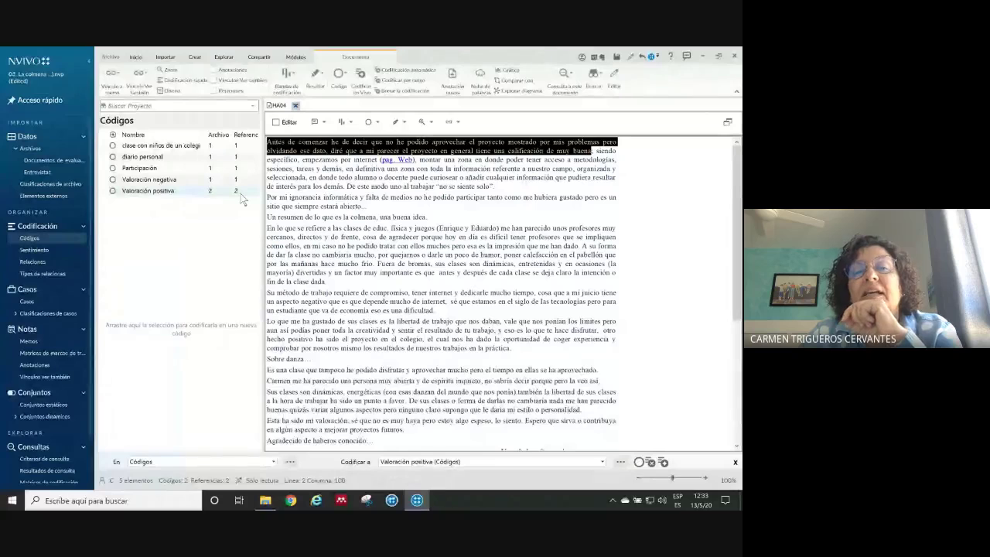
- Review the references coded at Valoración positiva, follow the HA01 source link to its context, and close both views
{"action": "left_click", "coordinate": [158, 193]}
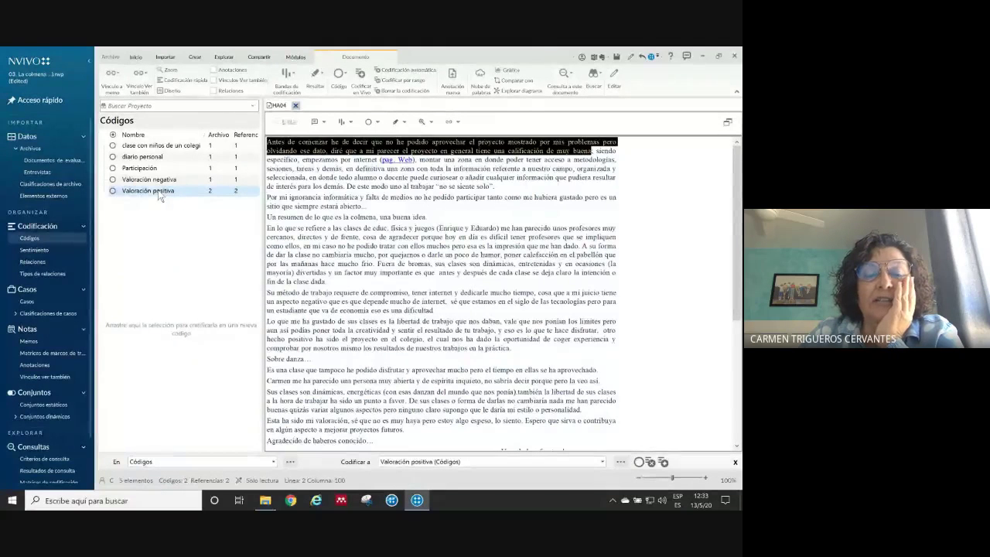
{"action": "double_click", "coordinate": [158, 190]}
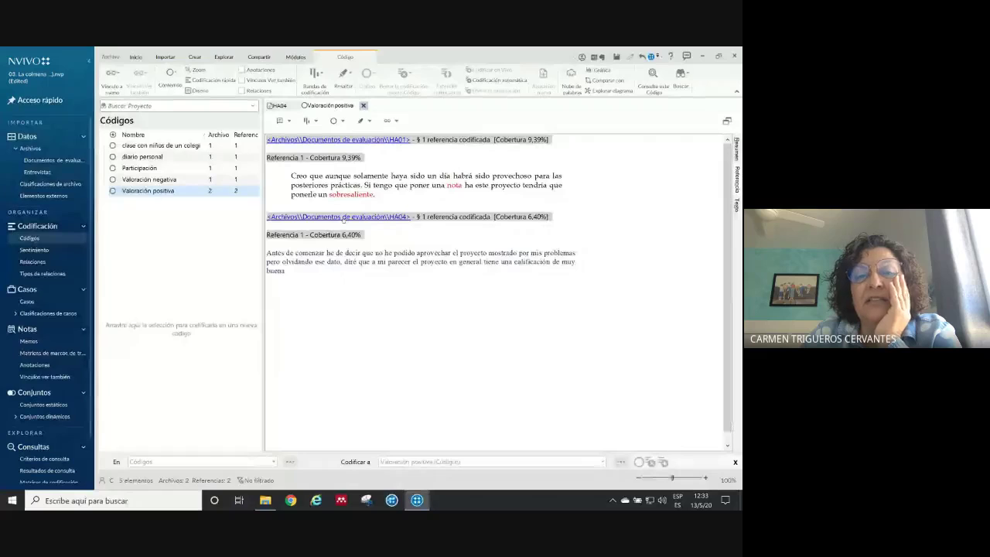
{"action": "left_click", "coordinate": [347, 140]}
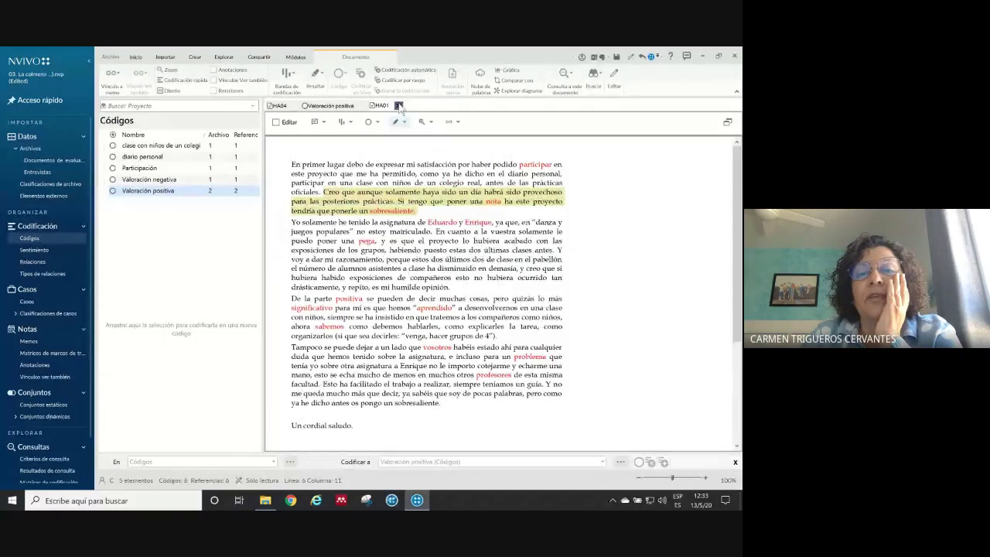
{"action": "left_click", "coordinate": [399, 106]}
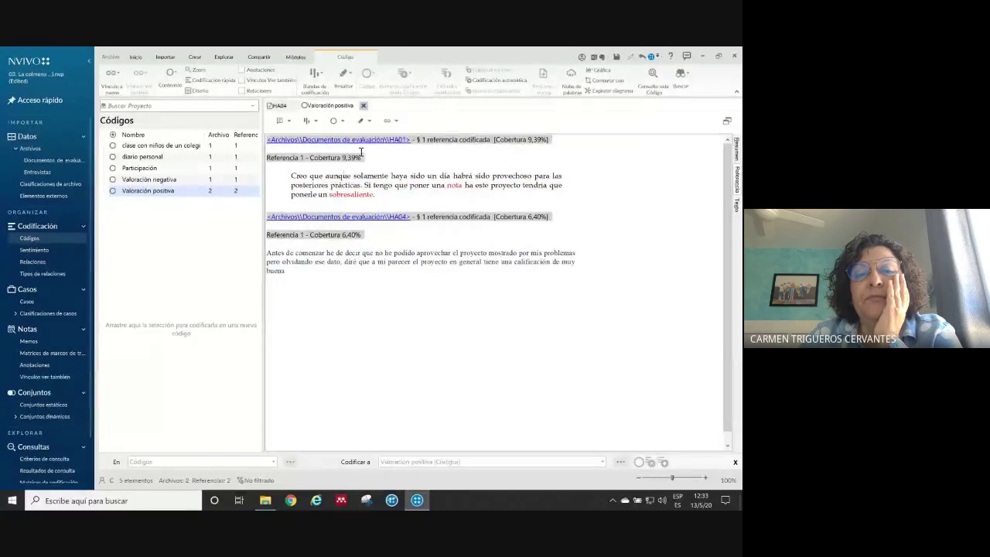
{"action": "left_click", "coordinate": [363, 106]}
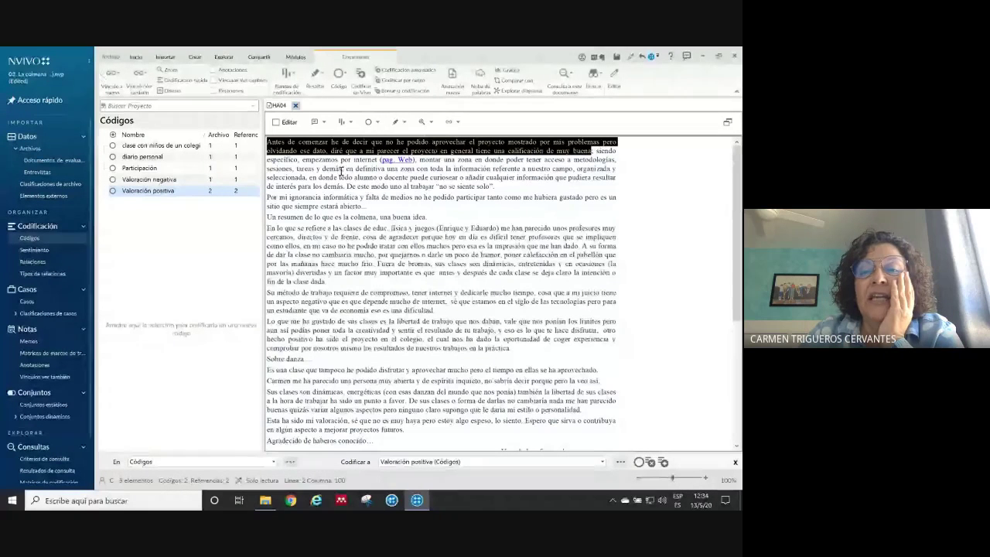
- Show coding stripes for all codes in document HA04
{"action": "left_click", "coordinate": [596, 152]}
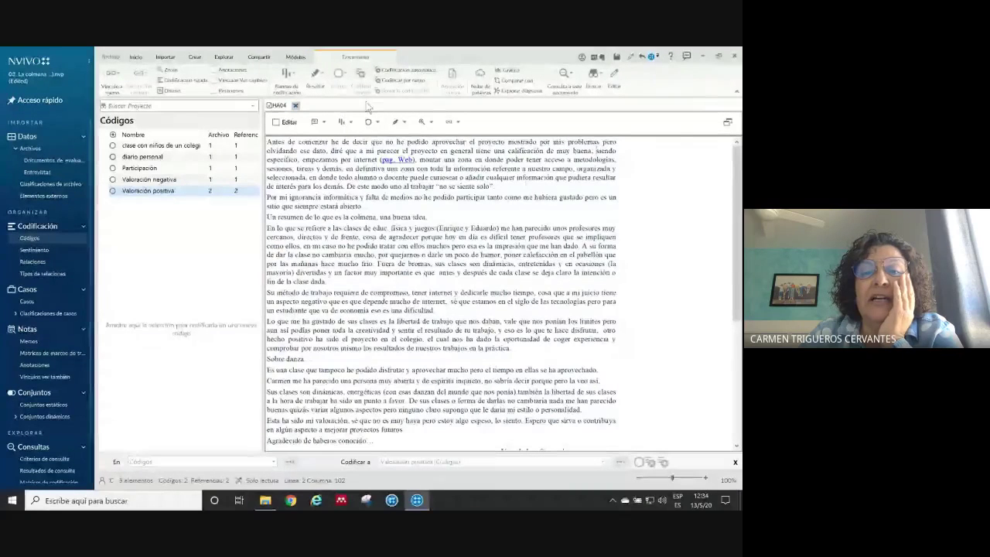
{"action": "left_click", "coordinate": [352, 123]}
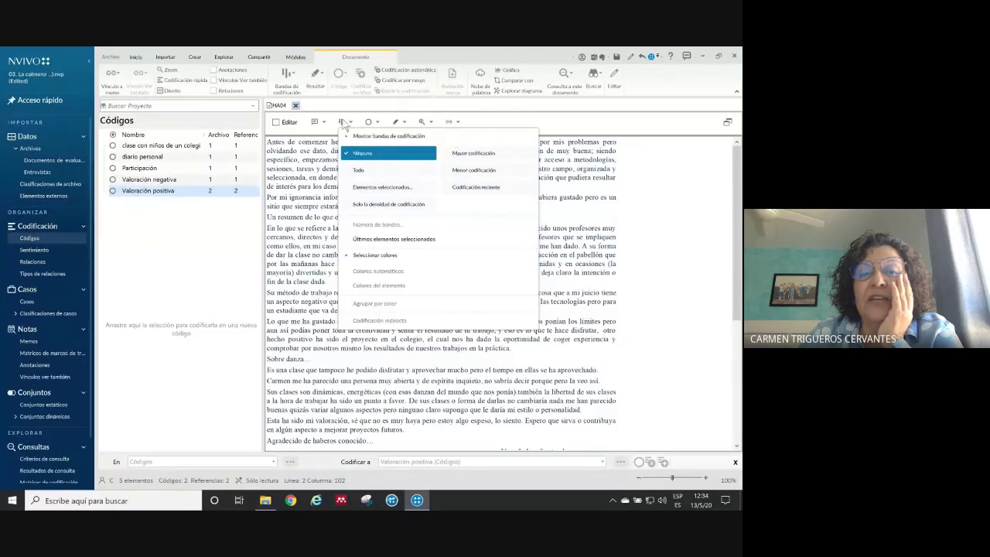
{"action": "left_click", "coordinate": [346, 124]}
{"action": "left_click", "coordinate": [346, 125]}
{"action": "left_click", "coordinate": [346, 125]}
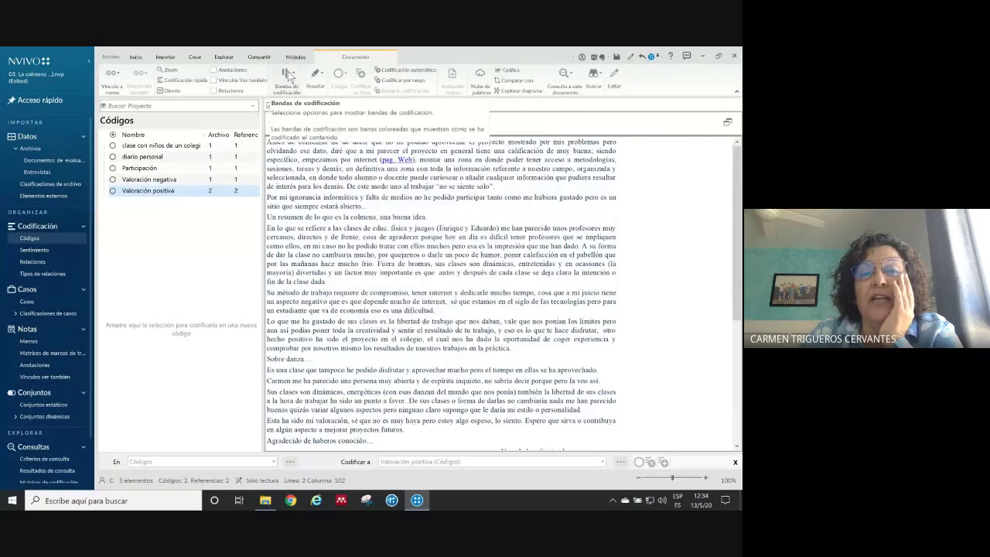
{"action": "left_click", "coordinate": [297, 84]}
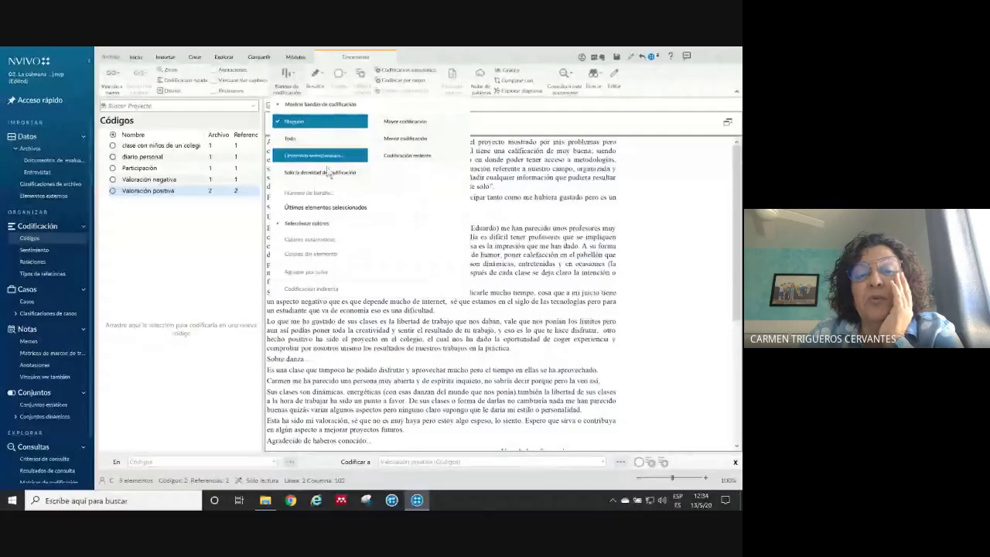
{"action": "left_click", "coordinate": [302, 139]}
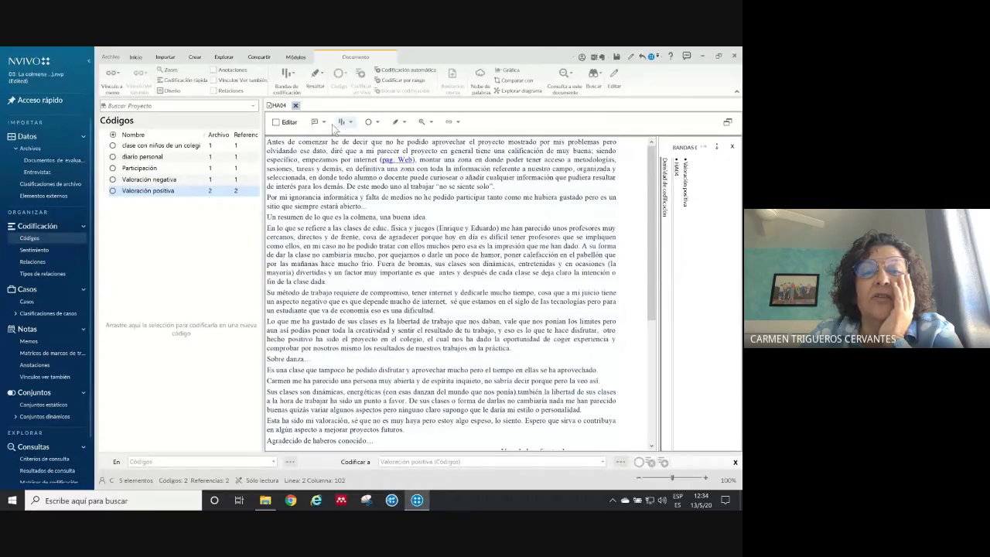
- Display the coding stripes of HA04 in automatic colours
{"action": "left_click", "coordinate": [289, 81]}
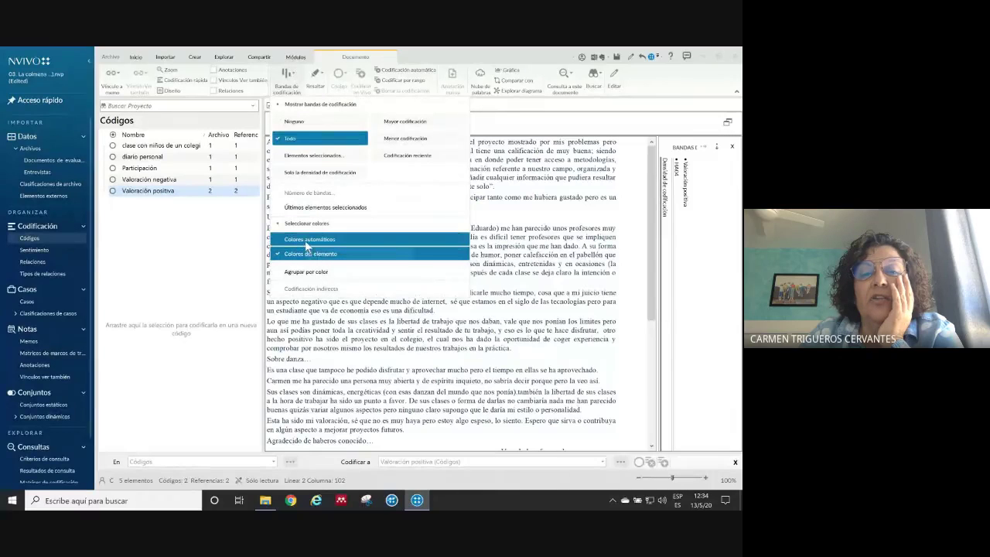
{"action": "left_click", "coordinate": [310, 246]}
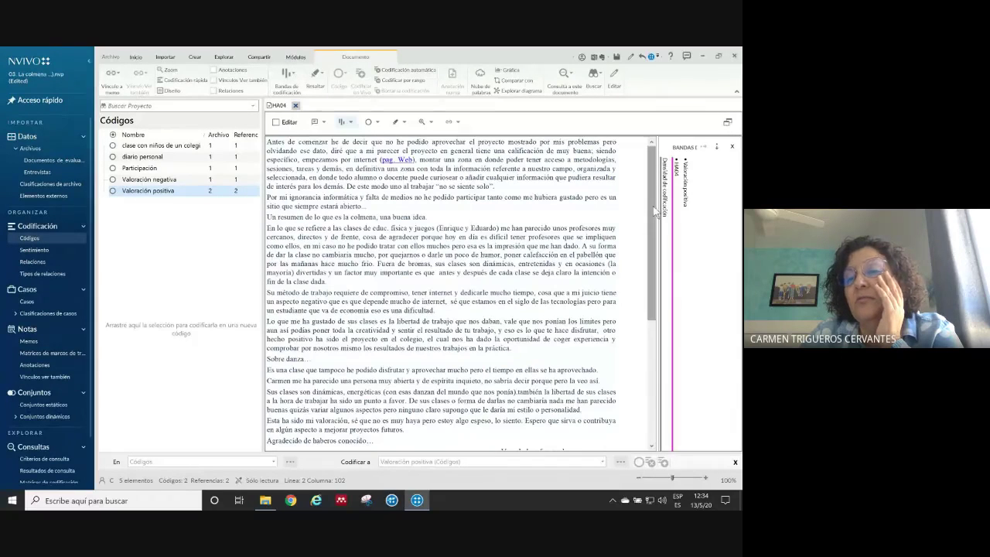
{"action": "scroll", "coordinate": [649, 289], "scroll_direction": "down", "scroll_amount": 3}
{"action": "scroll", "coordinate": [650, 289], "scroll_direction": "up", "scroll_amount": 3}
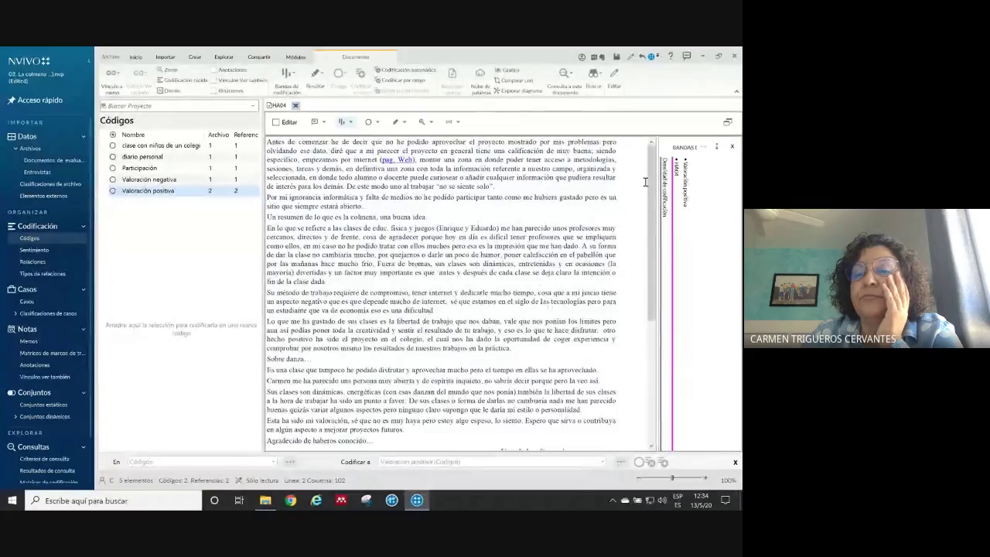
- Code HA04's passage from "siendo específico" through "siempre estará abierto" to a new code named Uso de TIC
{"action": "left_click", "coordinate": [342, 155]}
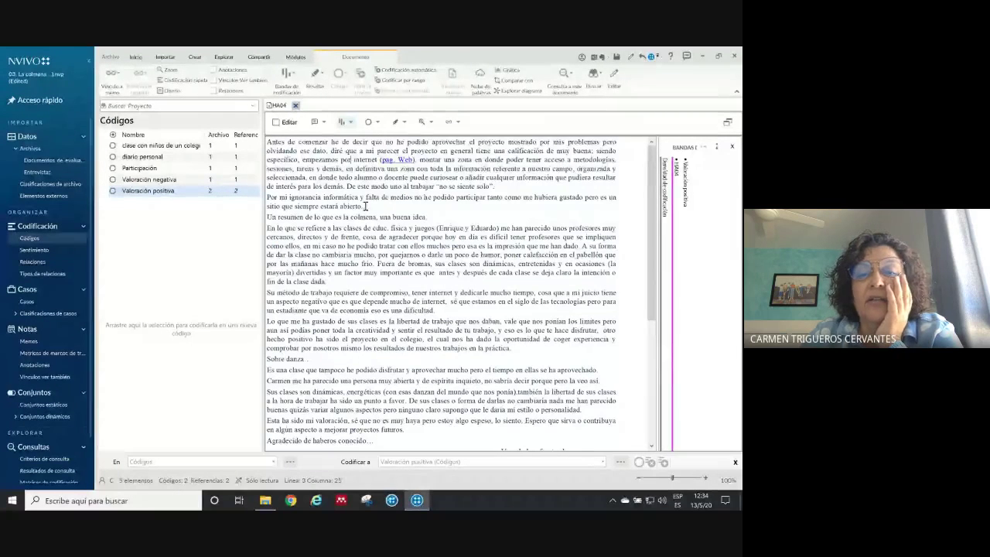
{"action": "left_click_drag", "start_coordinate": [365, 207], "coordinate": [594, 151]}
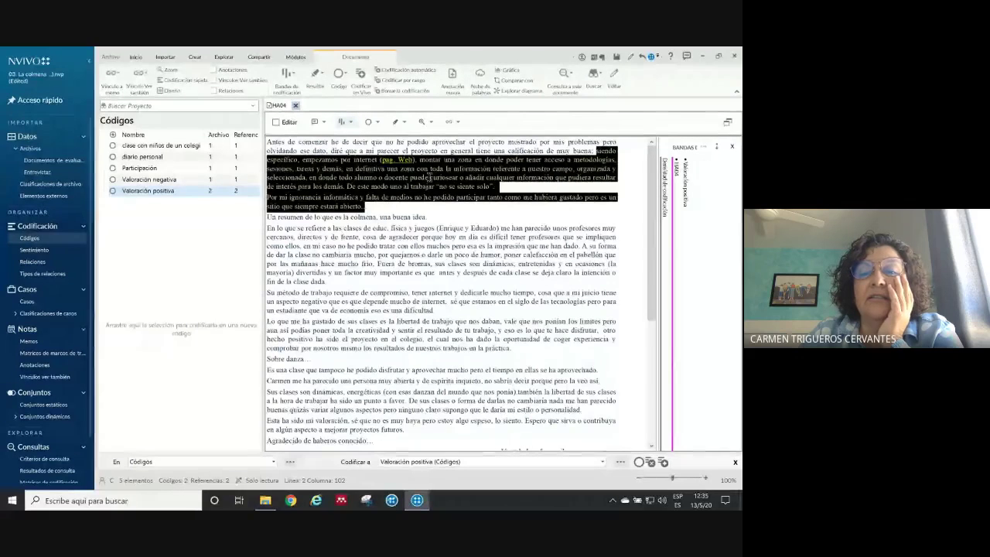
{"action": "left_click_drag", "start_coordinate": [428, 177], "coordinate": [199, 233]}
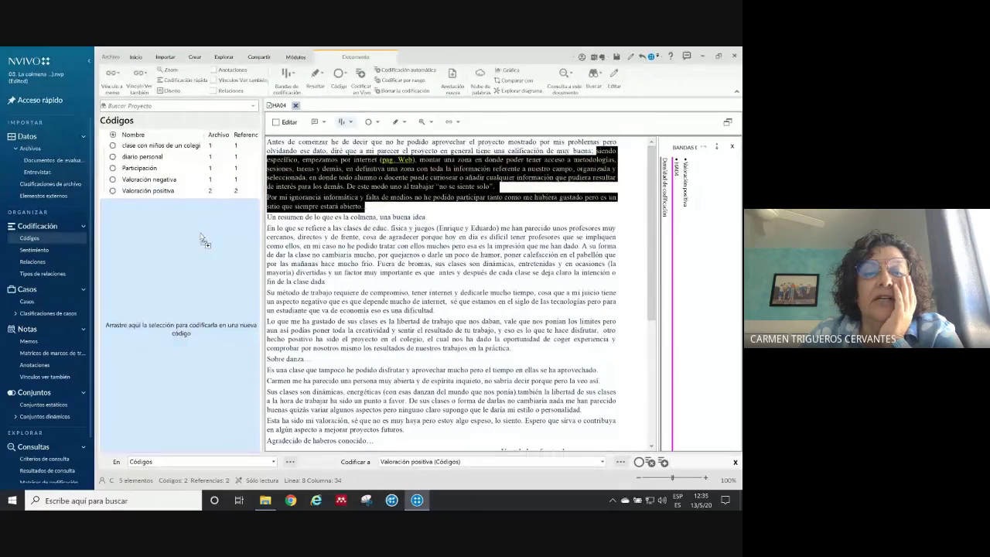
{"action": "type", "text": "U"}
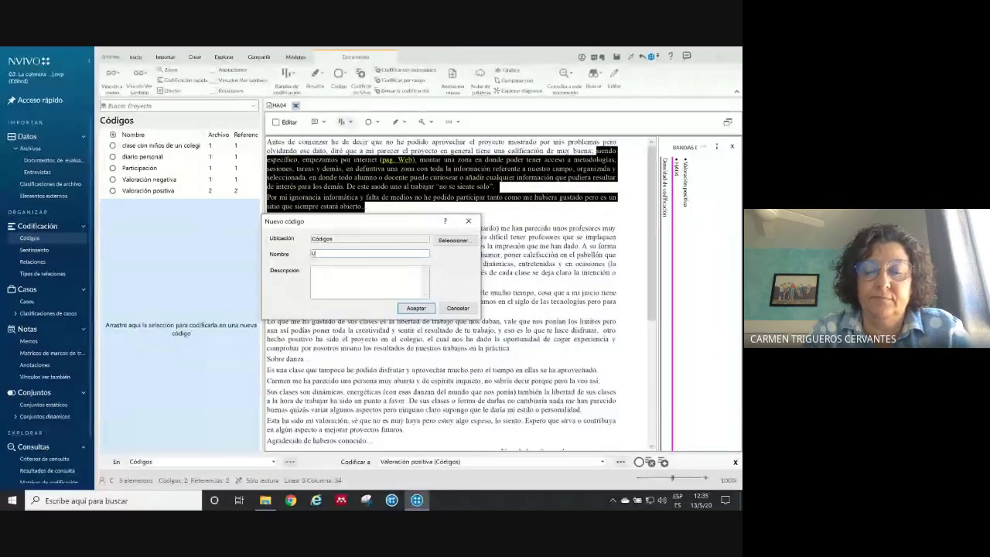
{"action": "type", "text": "so de TI"}
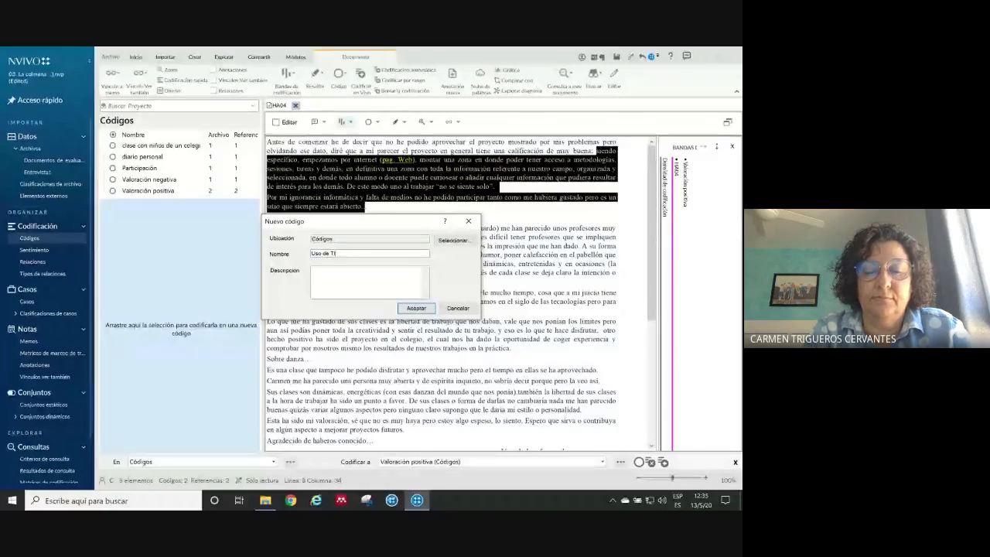
{"action": "type", "text": "C"}
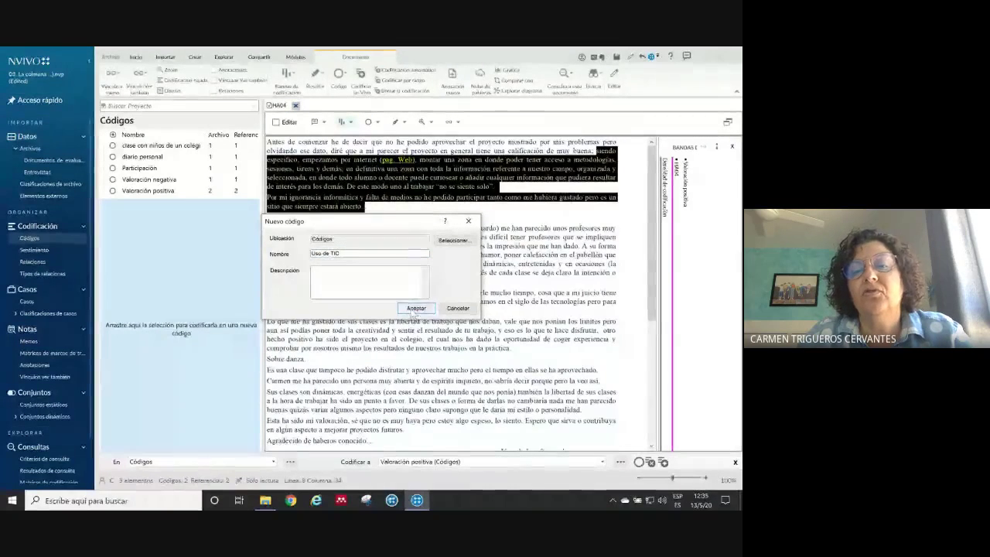
{"action": "left_click", "coordinate": [414, 308]}
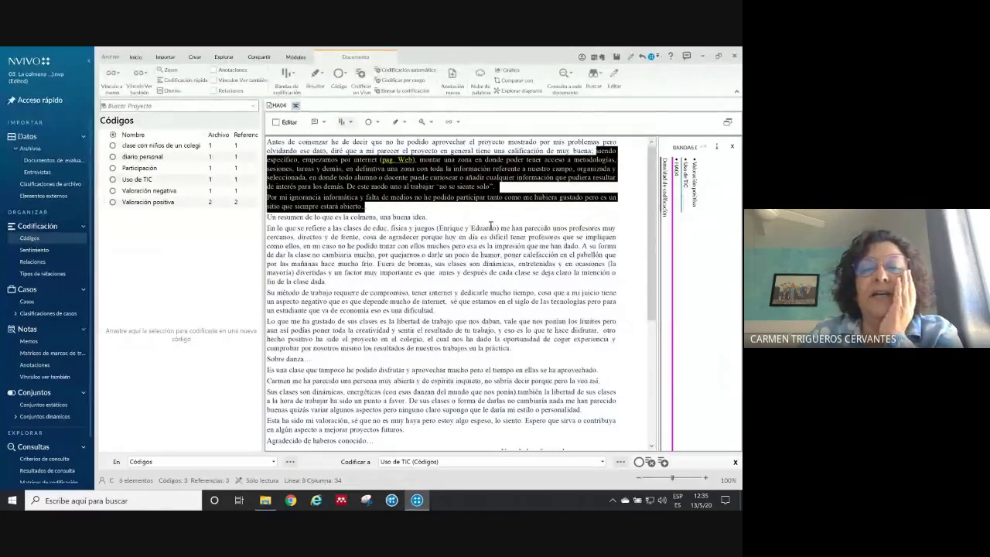
- Code HA04's opening passage, through "calificación de muy buena", to the existing code Valoración positiva once more
{"action": "left_click", "coordinate": [491, 227]}
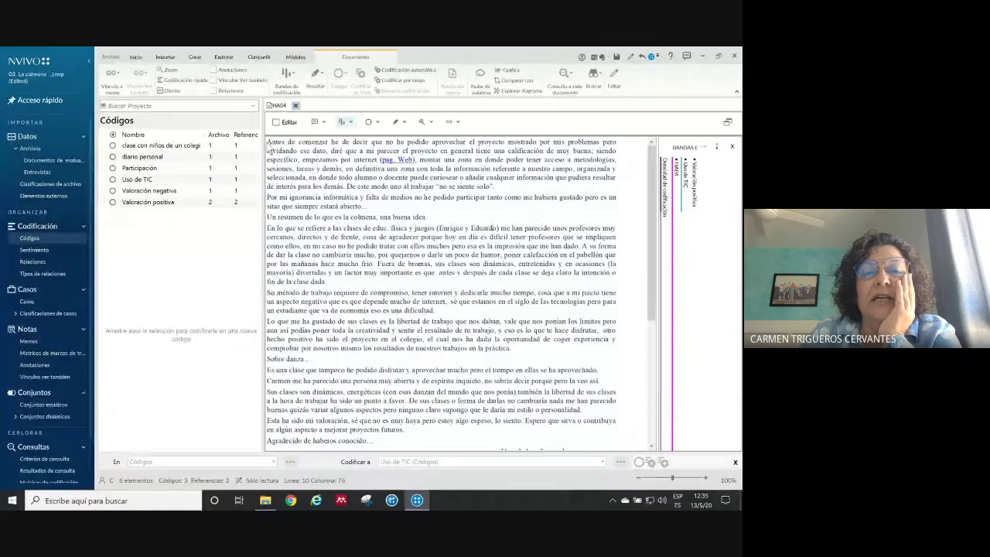
{"action": "left_click_drag", "start_coordinate": [268, 142], "coordinate": [591, 152]}
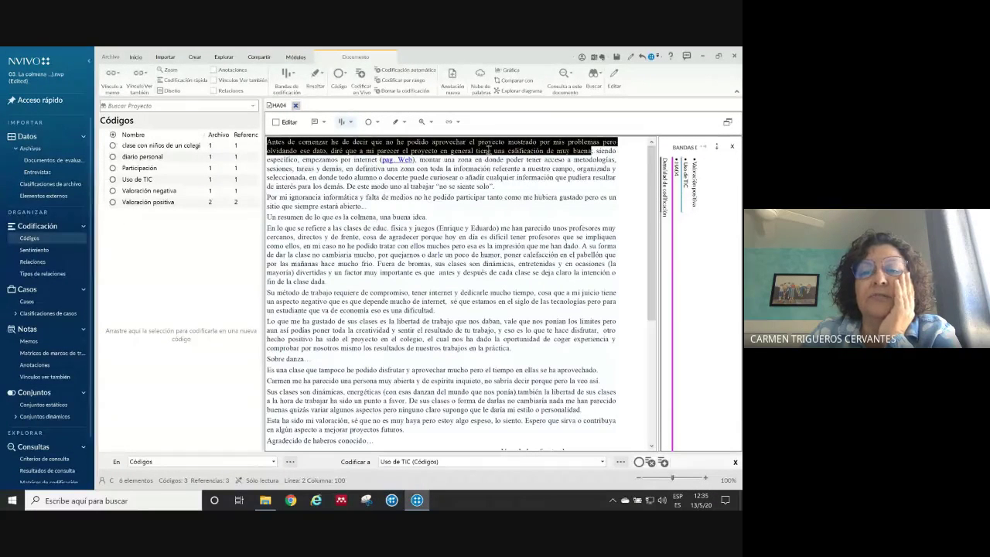
{"action": "left_click_drag", "start_coordinate": [480, 147], "coordinate": [150, 208]}
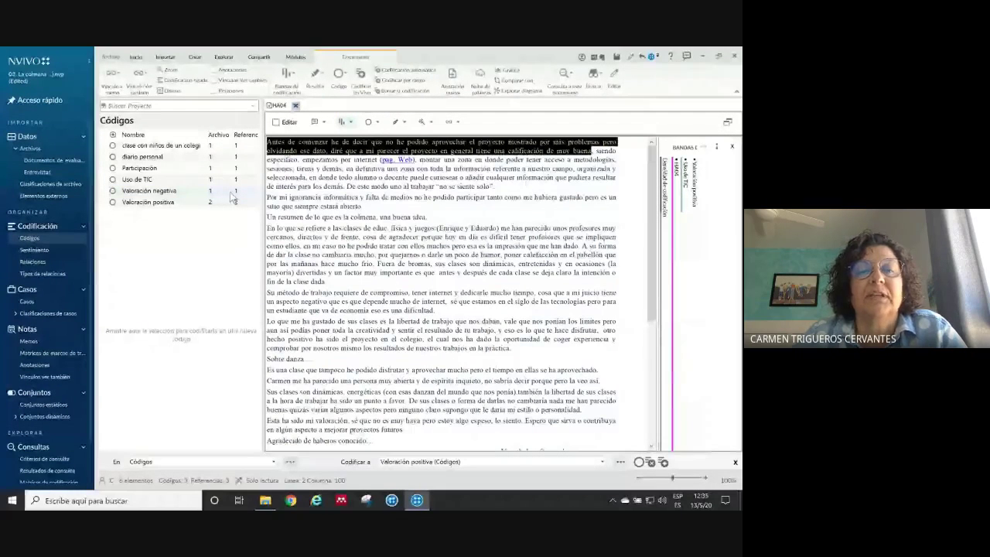
{"action": "key", "text": "alt+Tab"}
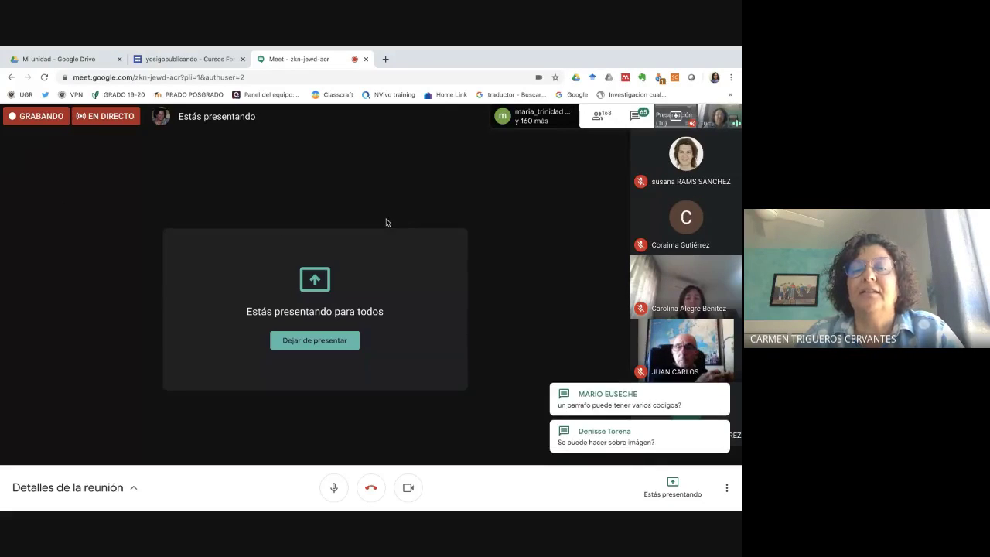
{"action": "key", "text": "alt+Tab"}
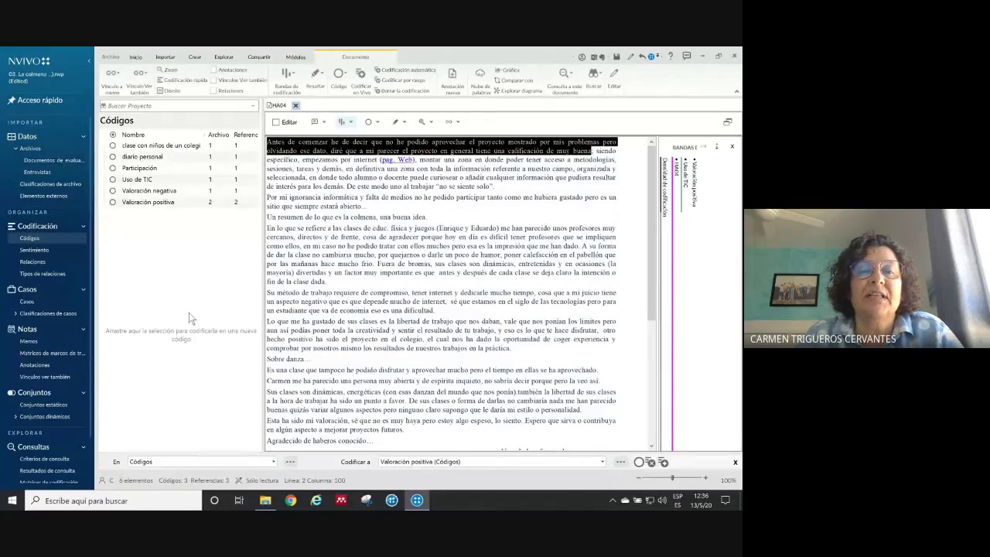
{"action": "key", "text": "alt+Tab"}
{"action": "key", "text": "alt+Tab"}
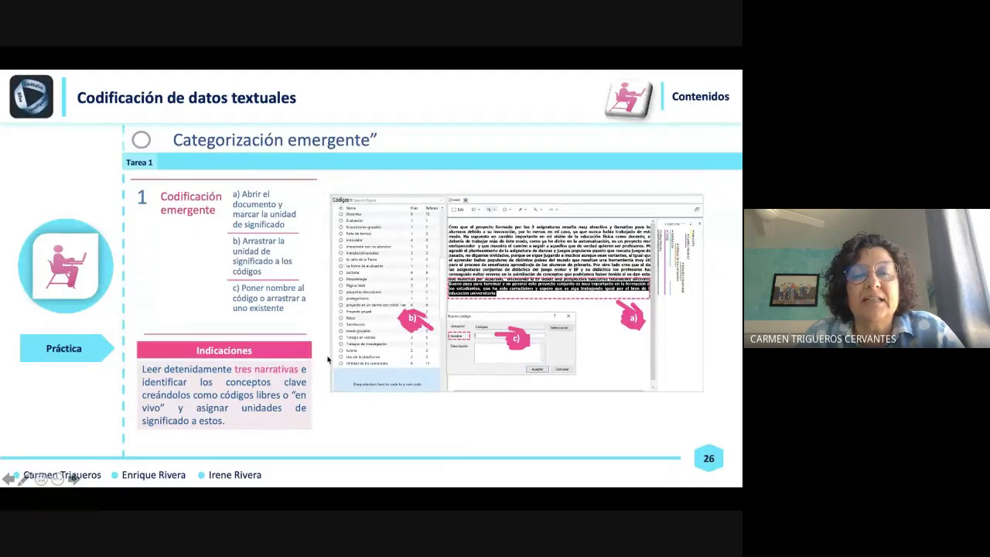
{"action": "key", "text": "Left"}
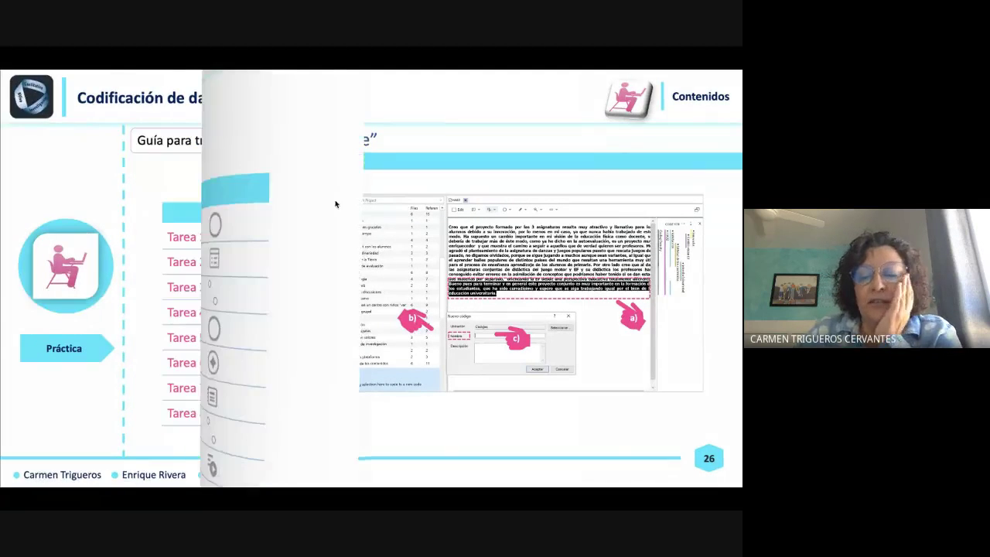
{"action": "key", "text": "Left"}
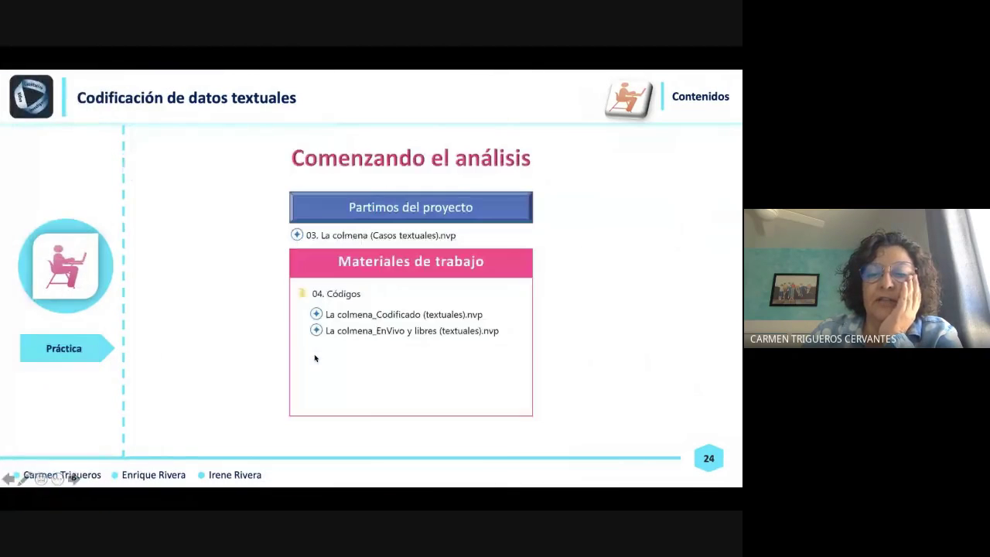
{"action": "key", "text": "Right"}
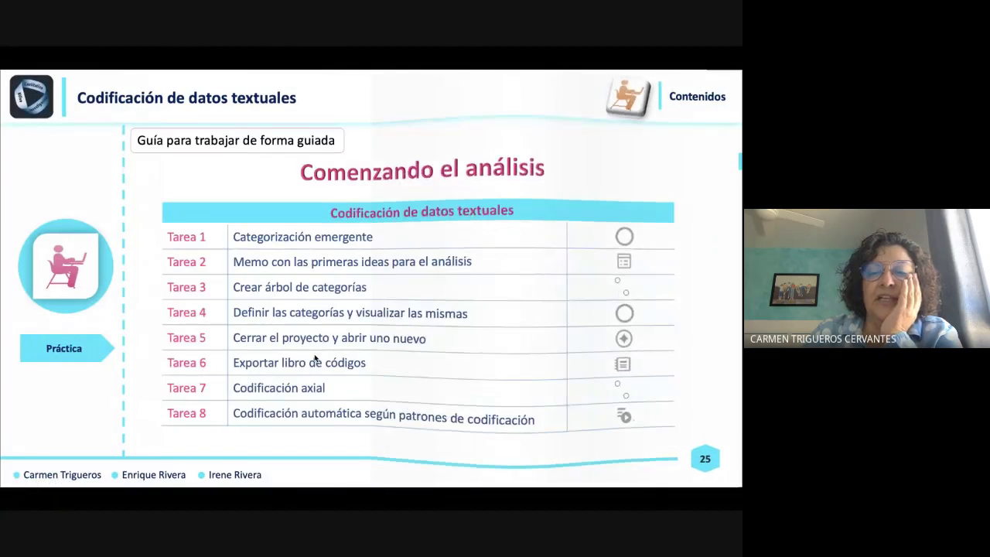
{"action": "key", "text": "Right"}
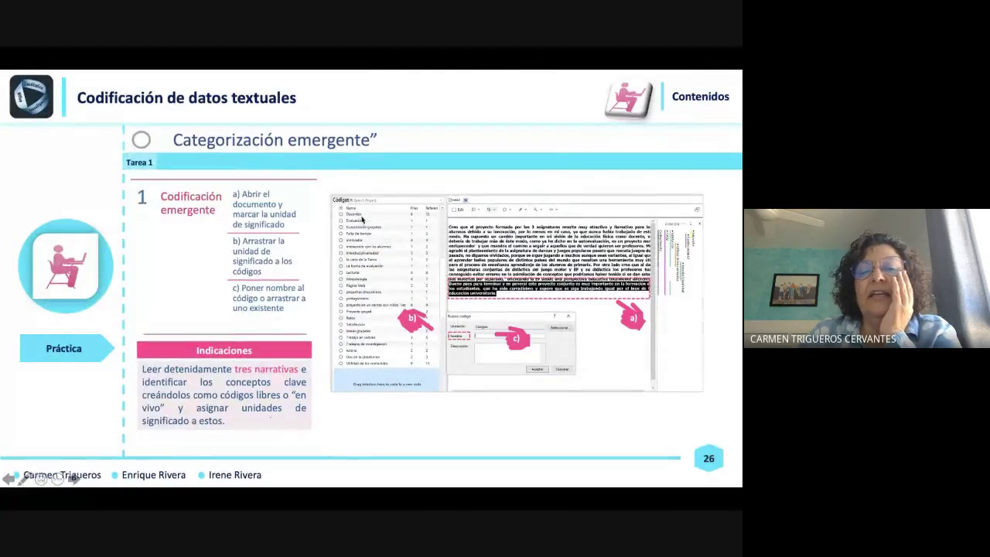
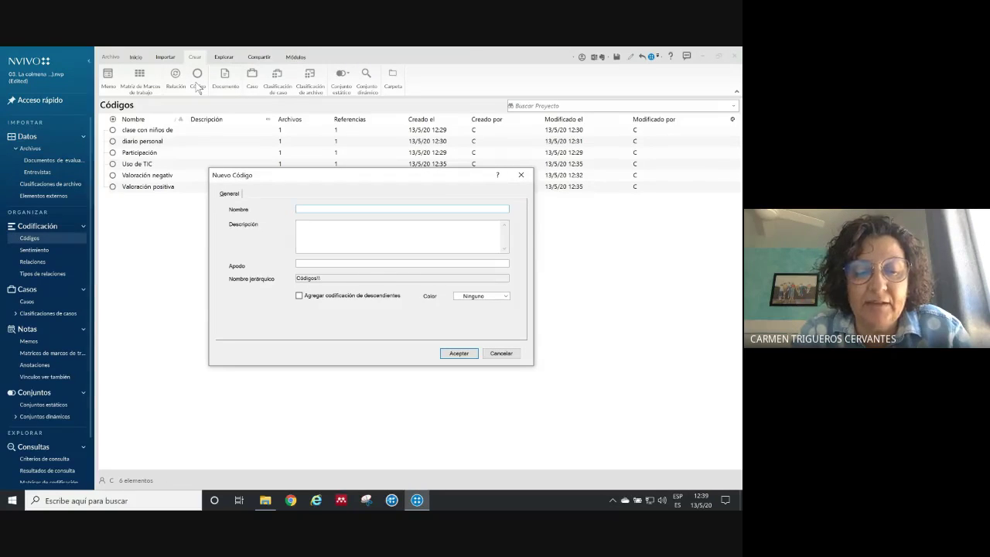
- Create a new top-level code named EVALUACIÓN PROYECTO DOCENTE without a description
{"action": "type", "text": "E"}
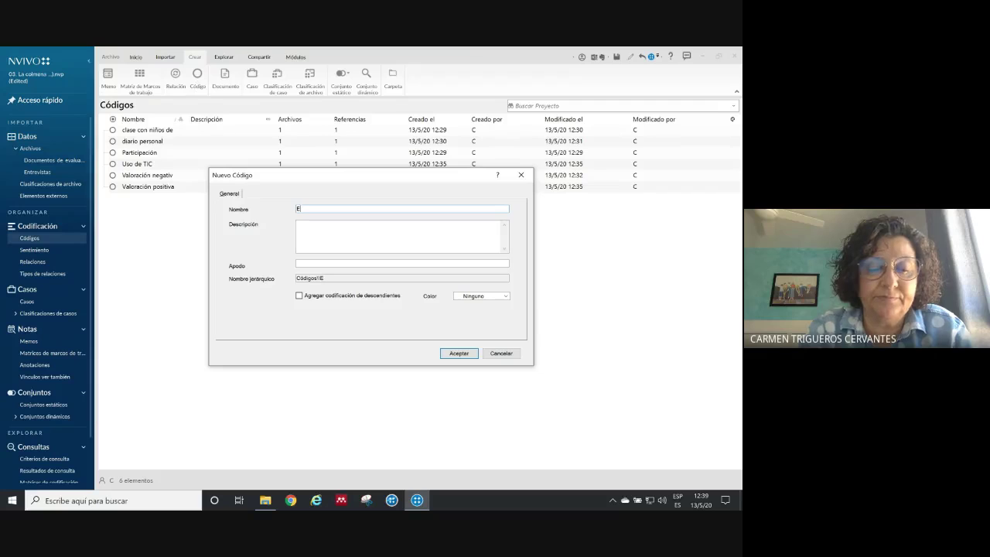
{"action": "type", "text": "VALUACI"}
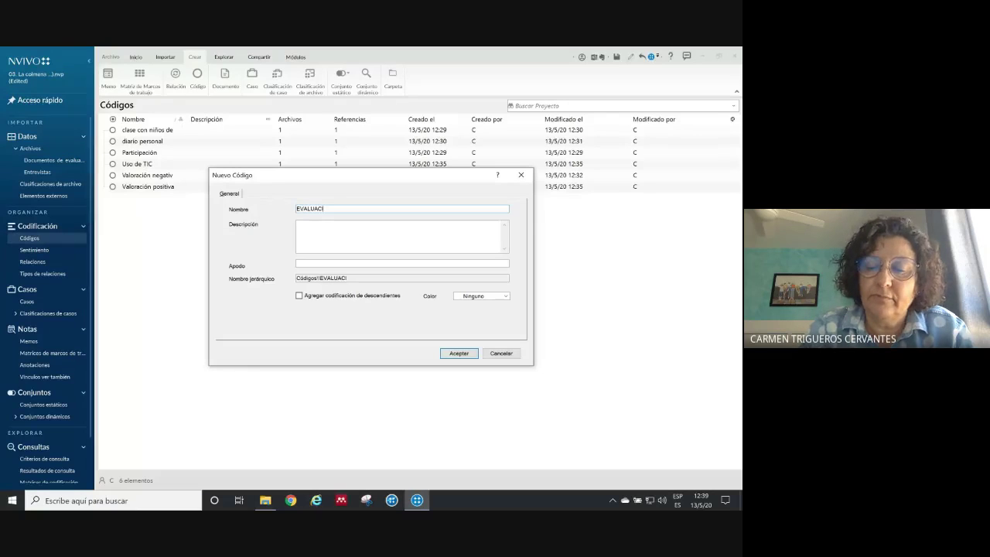
{"action": "type", "text": "ÓN"}
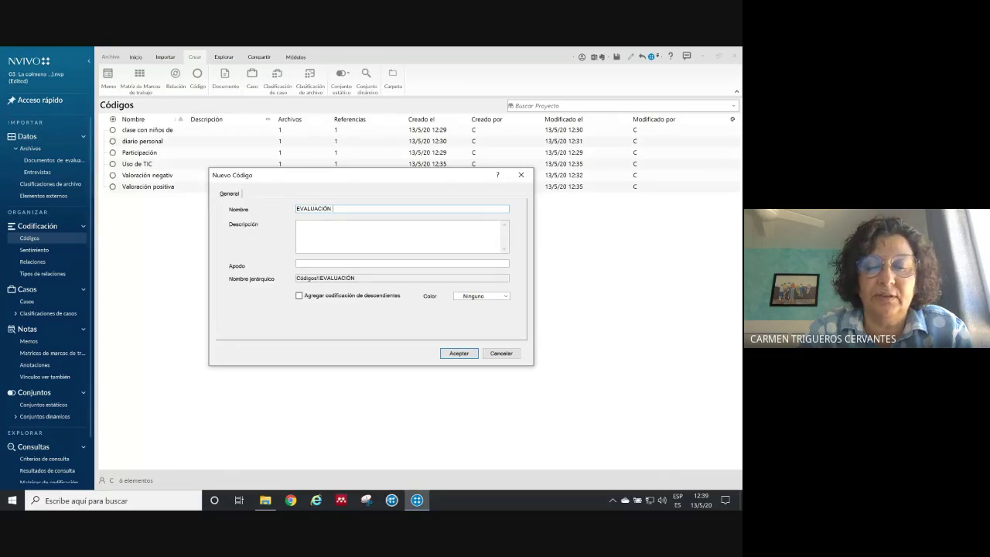
{"action": "type", "text": " PROYECT"}
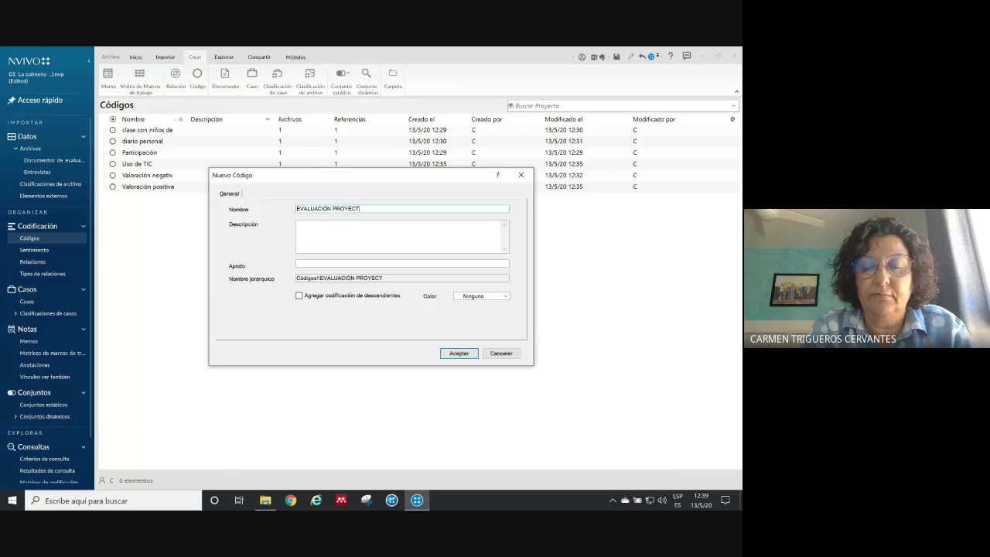
{"action": "type", "text": "O DOCENTE"}
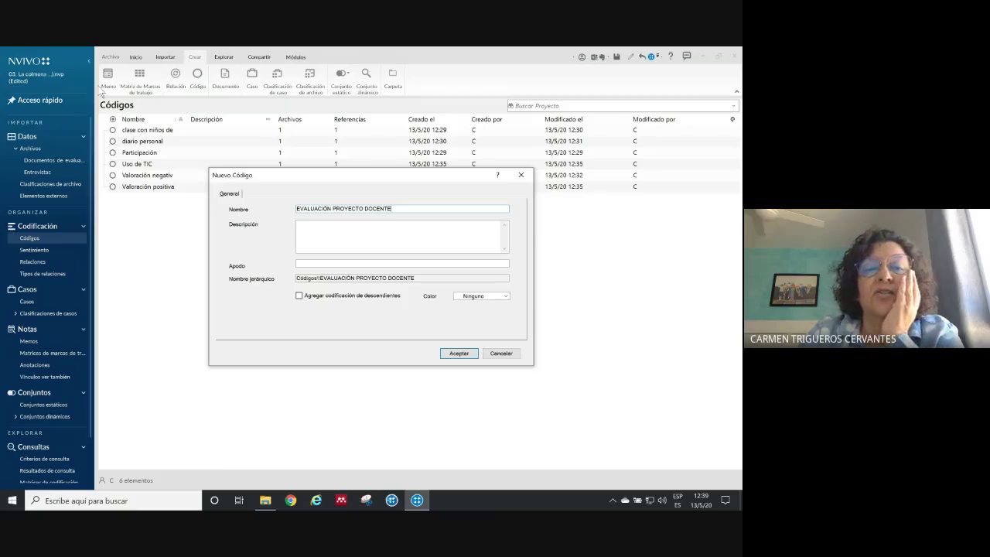
{"action": "left_click", "coordinate": [459, 354]}
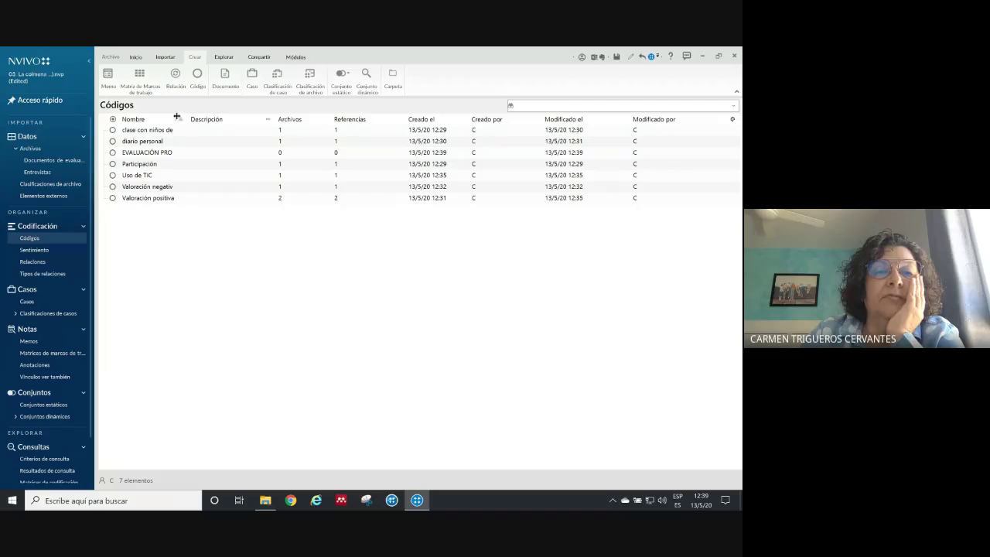
- Widen the Nombre column of the code list so the full code names fit
{"action": "left_click_drag", "start_coordinate": [176, 116], "coordinate": [265, 127]}
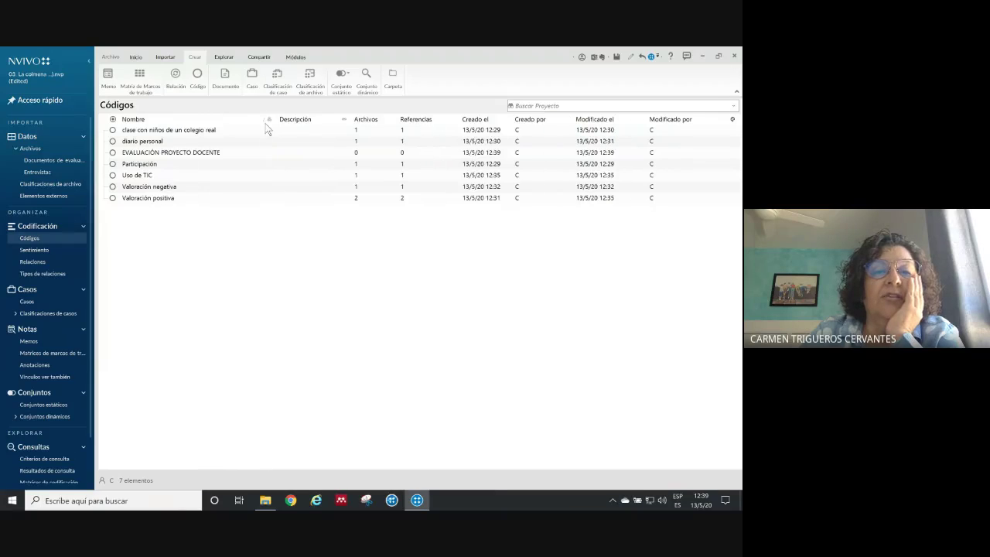
{"action": "right_click", "coordinate": [180, 155]}
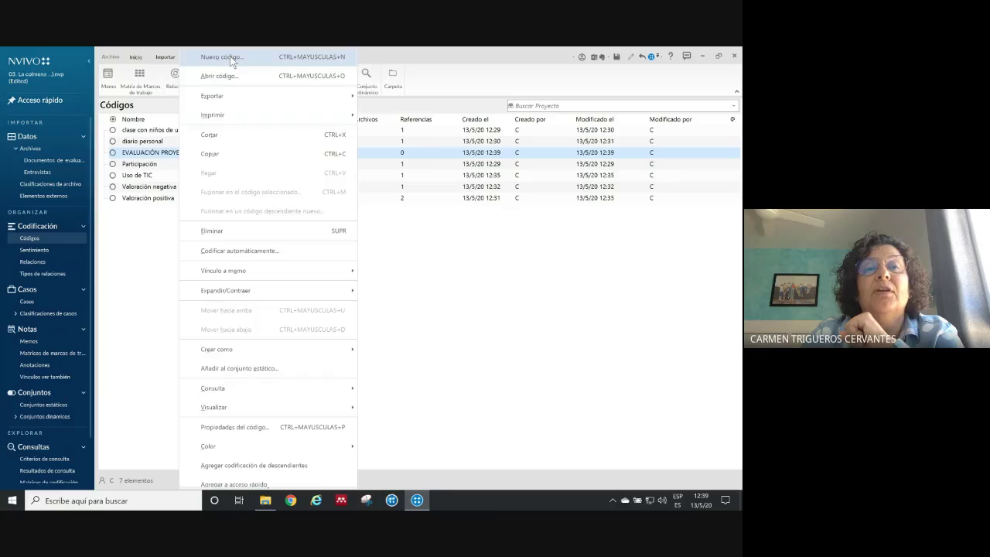
{"action": "left_click", "coordinate": [132, 278]}
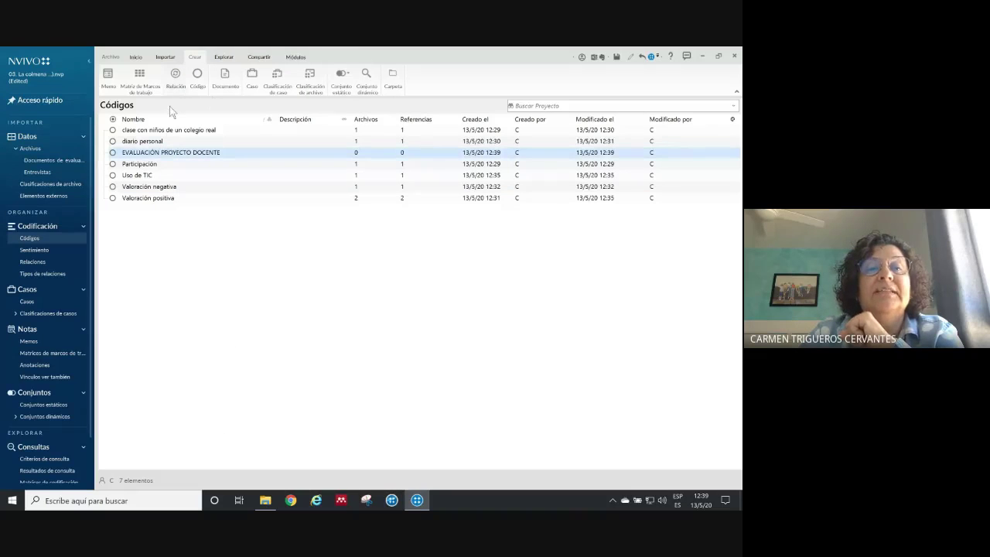
- Create a child code named APRENDIZAJES under EVALUACIÓN PROYECTO DOCENTE
{"action": "left_click", "coordinate": [198, 75]}
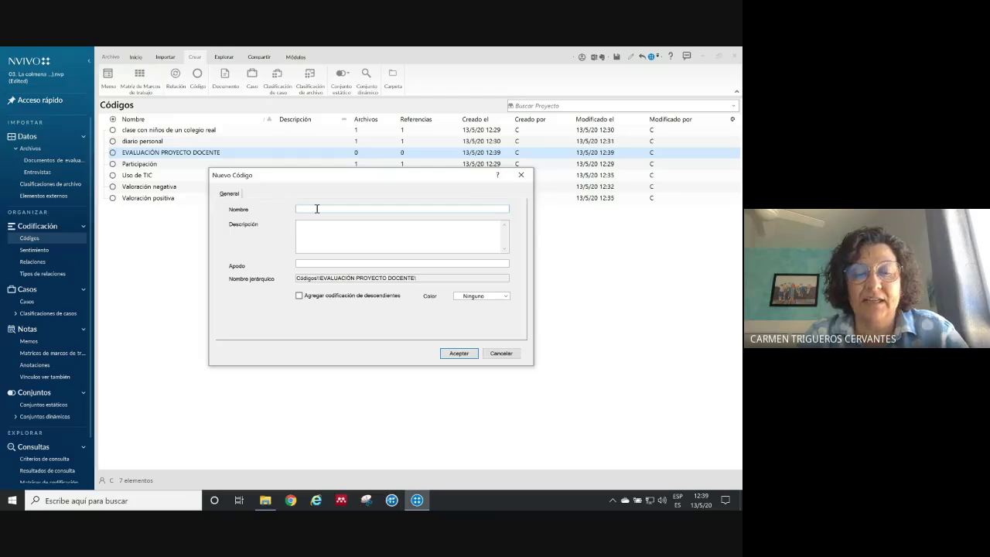
{"action": "type", "text": "aPREND"}
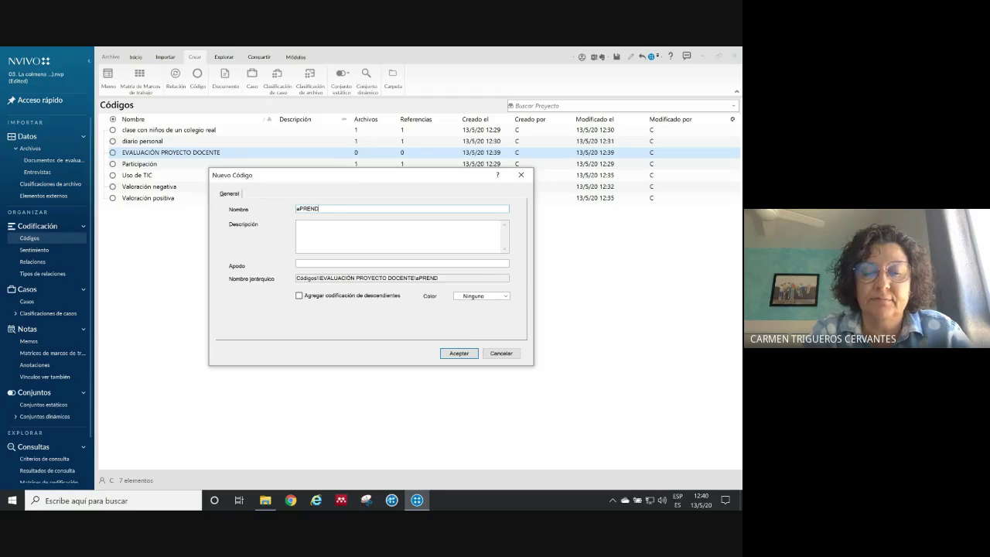
{"action": "type", "text": "IZAJES"}
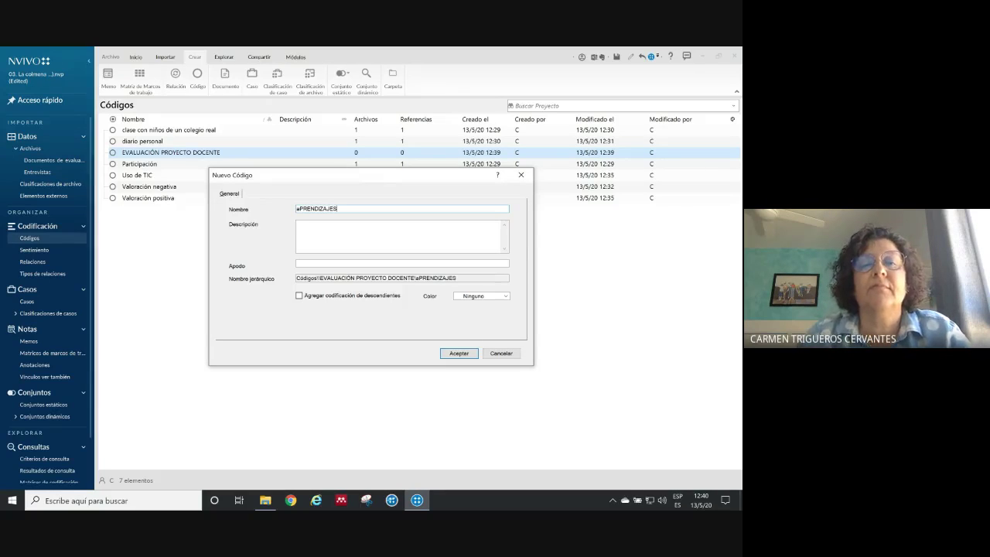
{"action": "left_click_drag", "start_coordinate": [297, 209], "coordinate": [300, 208]}
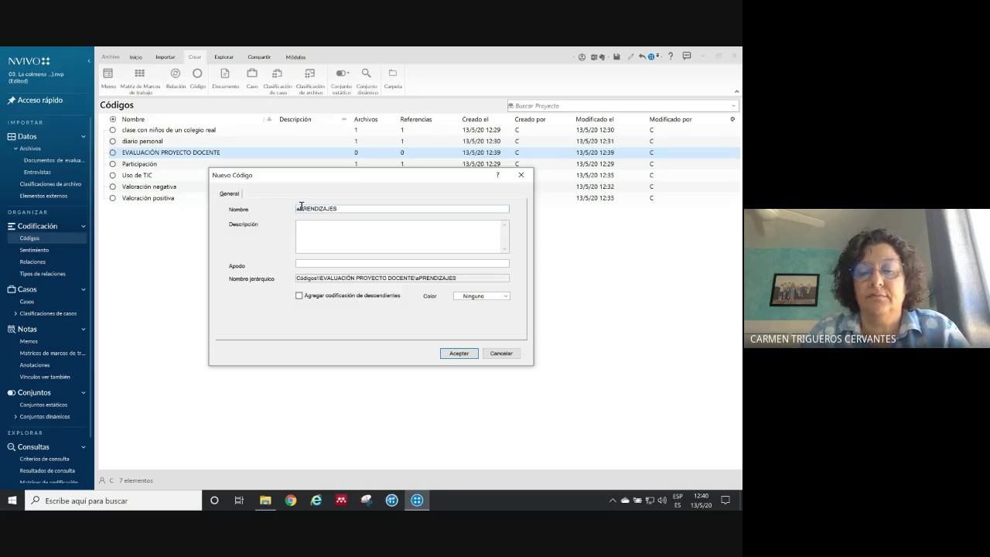
{"action": "type", "text": "A"}
{"action": "type", "text": "A"}
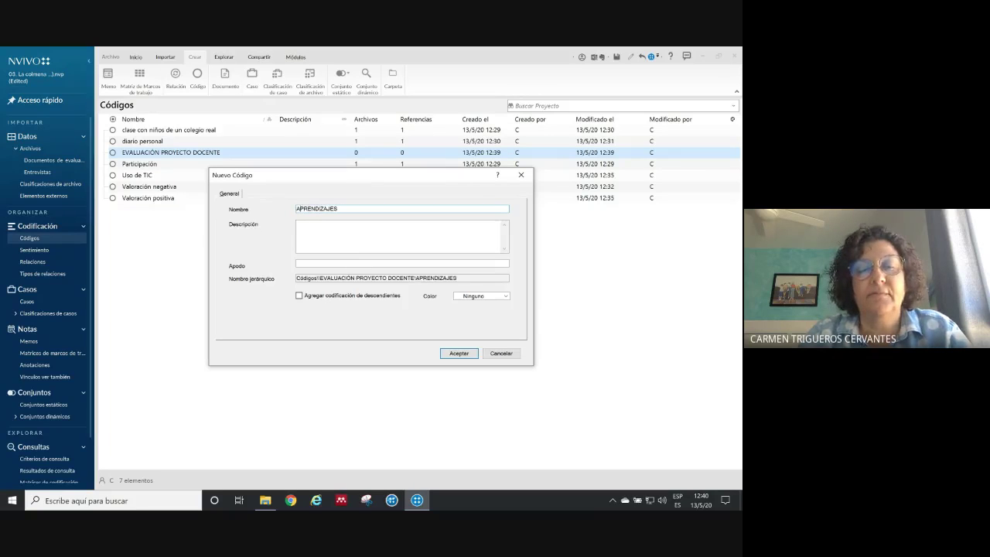
{"action": "left_click", "coordinate": [457, 358]}
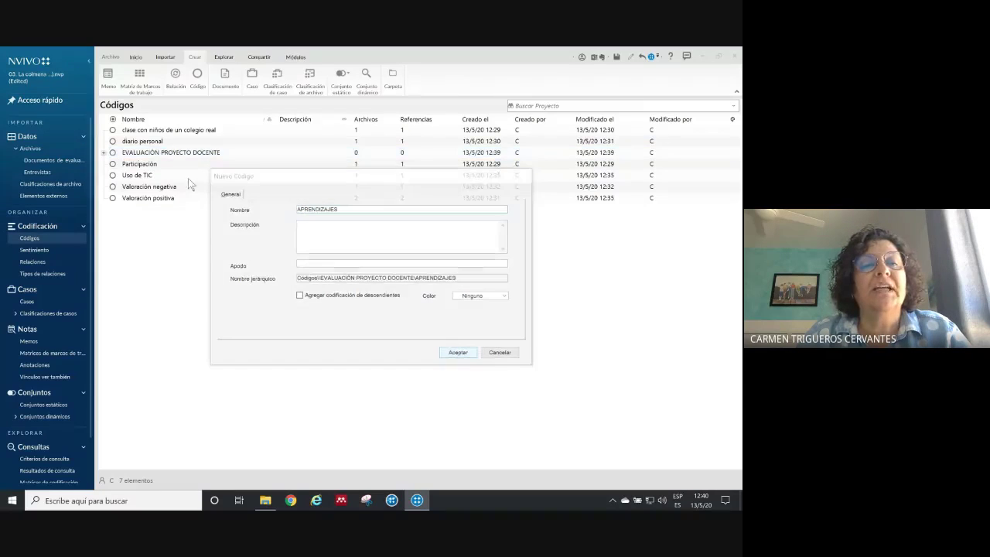
- Create a child code named VALORACIONES DEL PROYECTO under EVALUACIÓN PROYECTO DOCENTE
{"action": "right_click", "coordinate": [155, 155]}
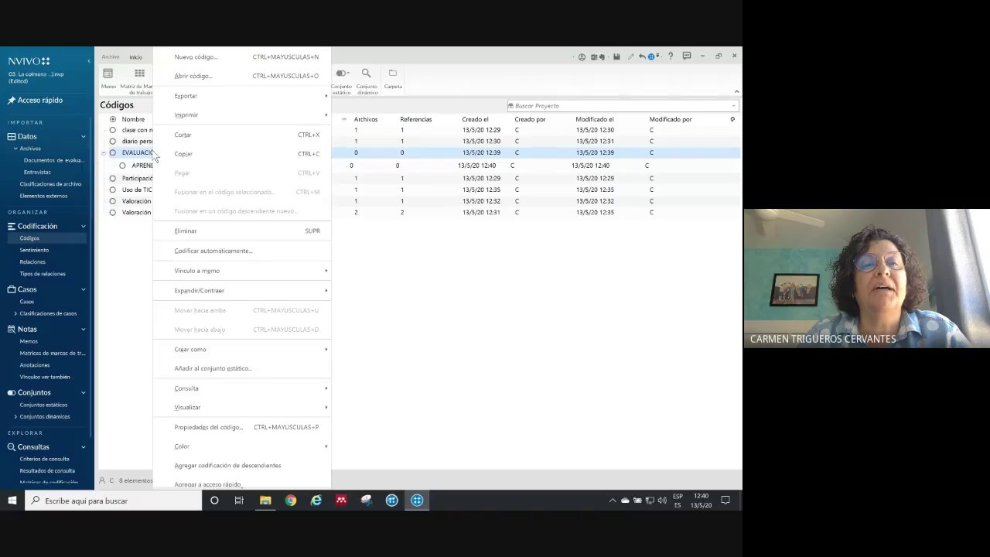
{"action": "left_click", "coordinate": [206, 56]}
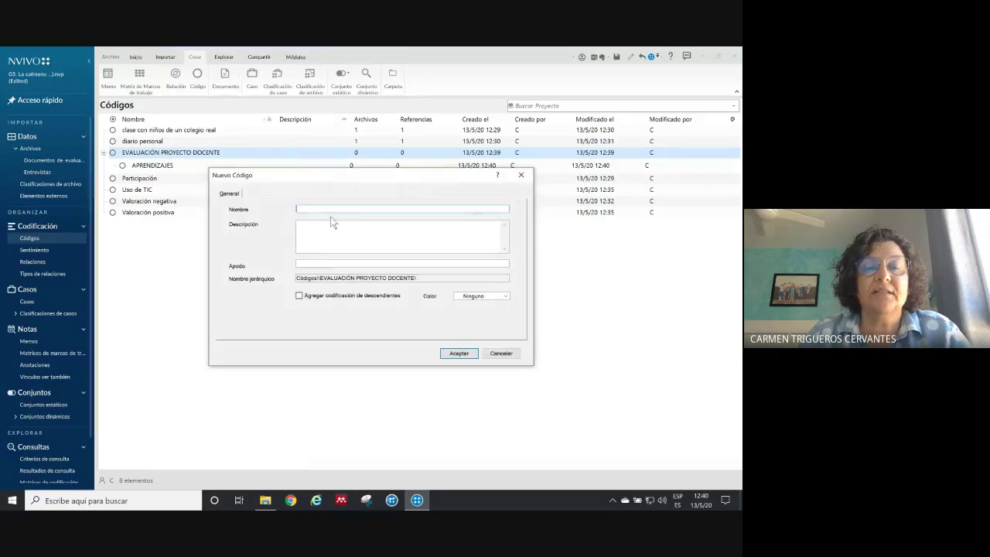
{"action": "type", "text": "vALO"}
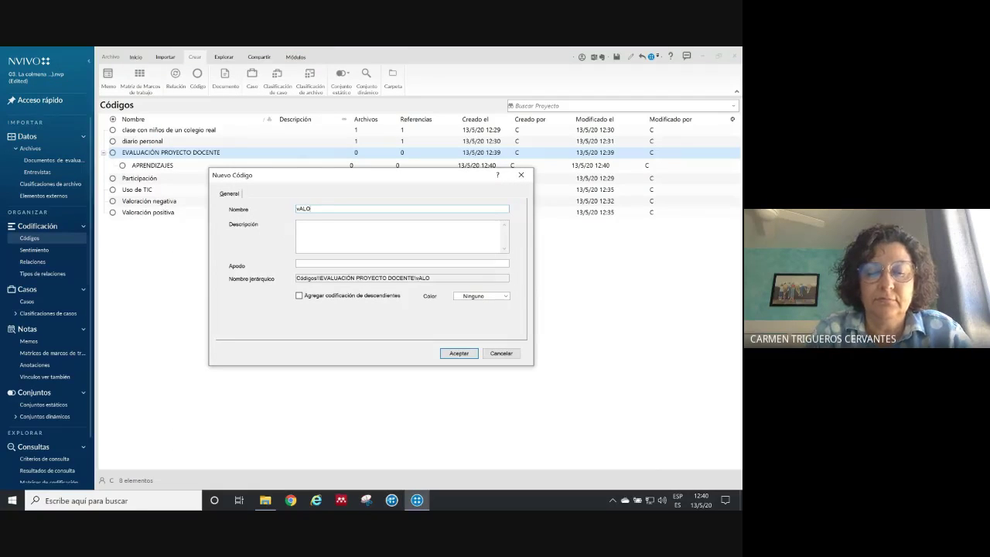
{"action": "type", "text": "RACIONES DEL P"}
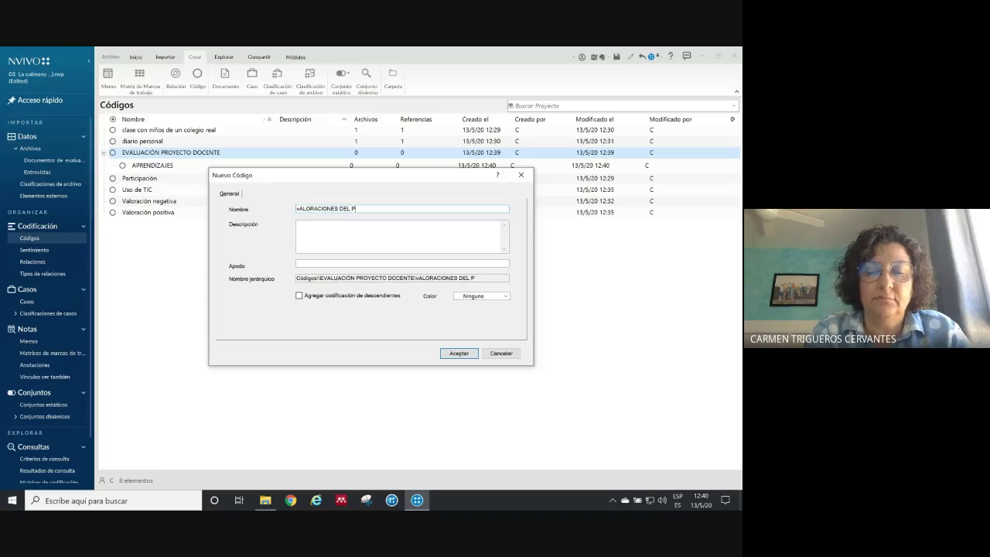
{"action": "type", "text": "ROYECT"}
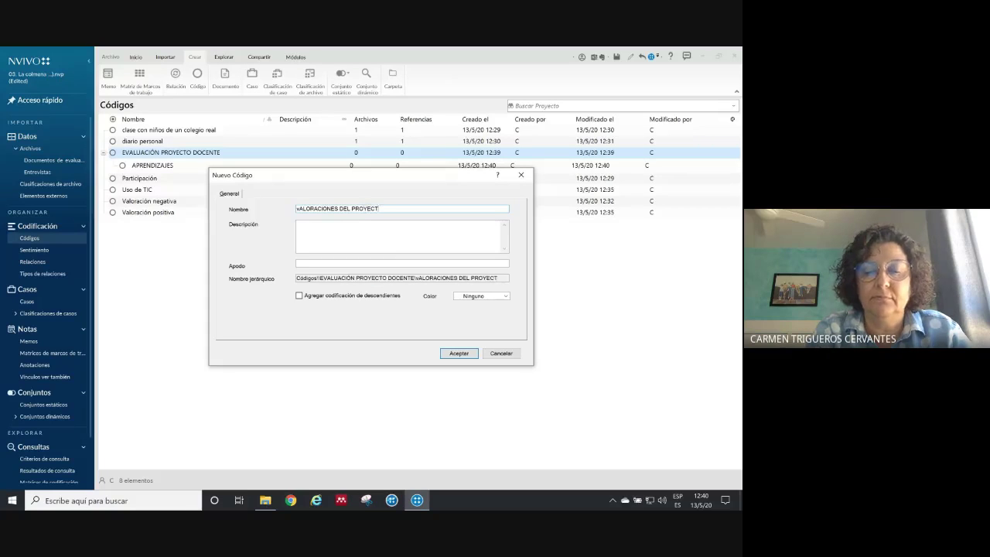
{"action": "type", "text": "O"}
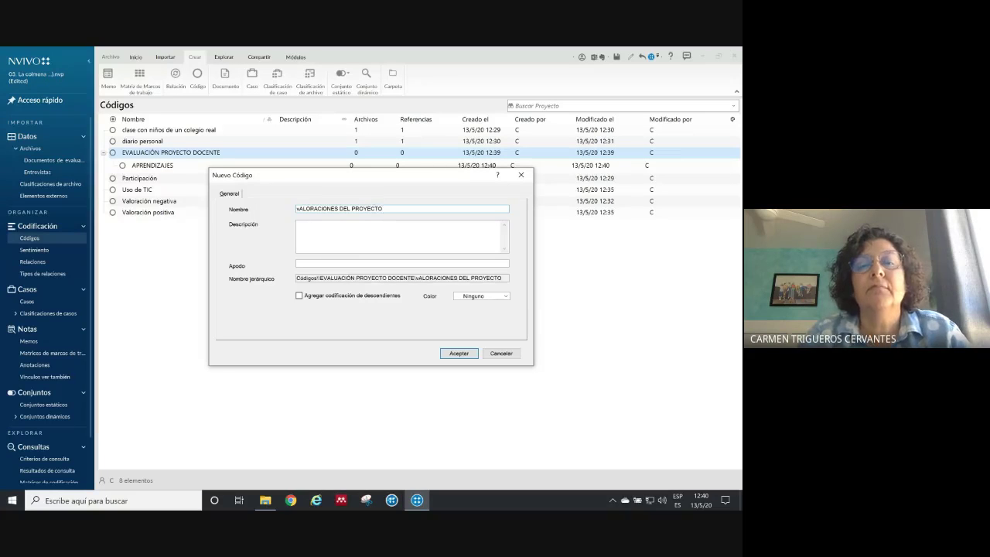
{"action": "left_click", "coordinate": [298, 208]}
{"action": "key", "text": "BackSpace"}
{"action": "type", "text": "V"}
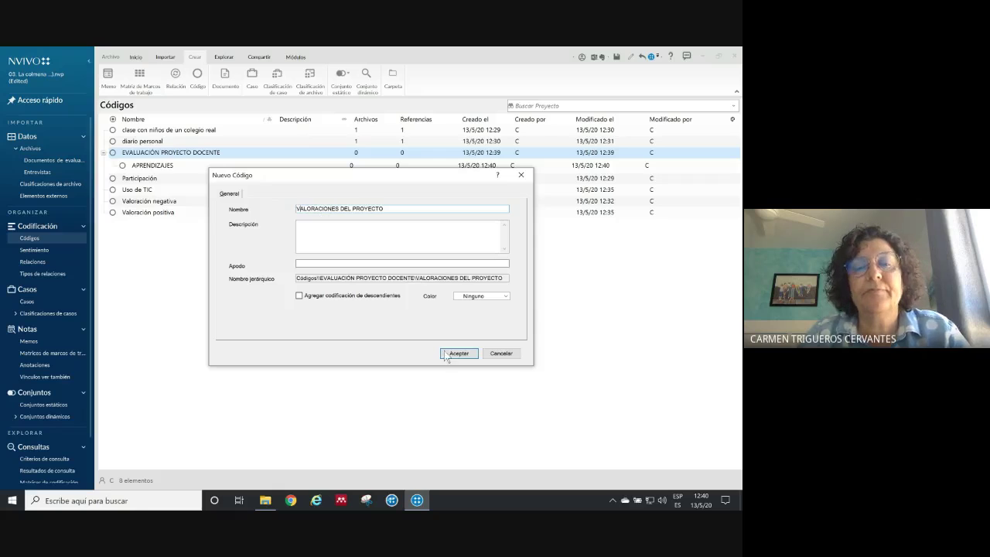
{"action": "left_click", "coordinate": [459, 352]}
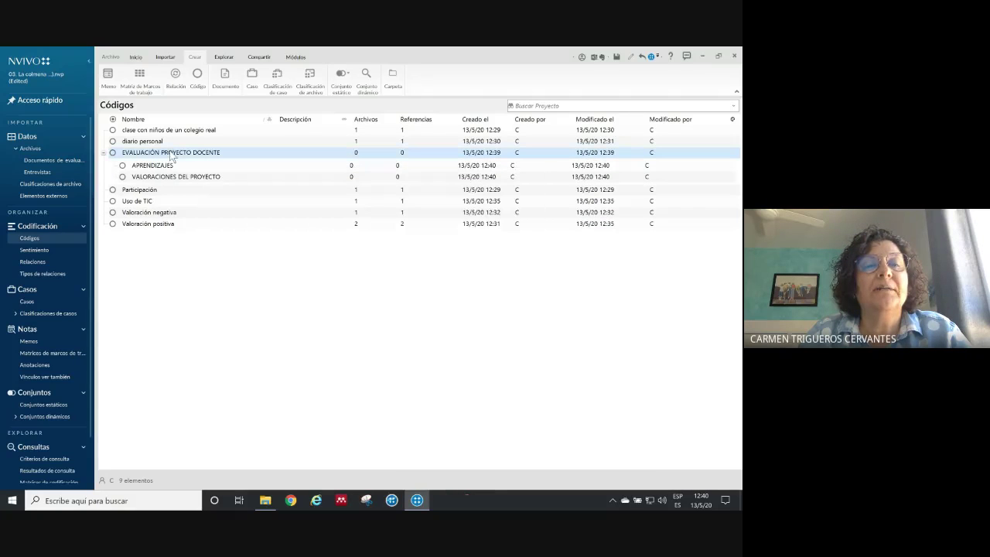
- Create a child code named RECURSOS under EVALUACIÓN PROYECTO DOCENTE
{"action": "right_click", "coordinate": [172, 157]}
{"action": "mouse_move", "coordinate": [207, 100]}
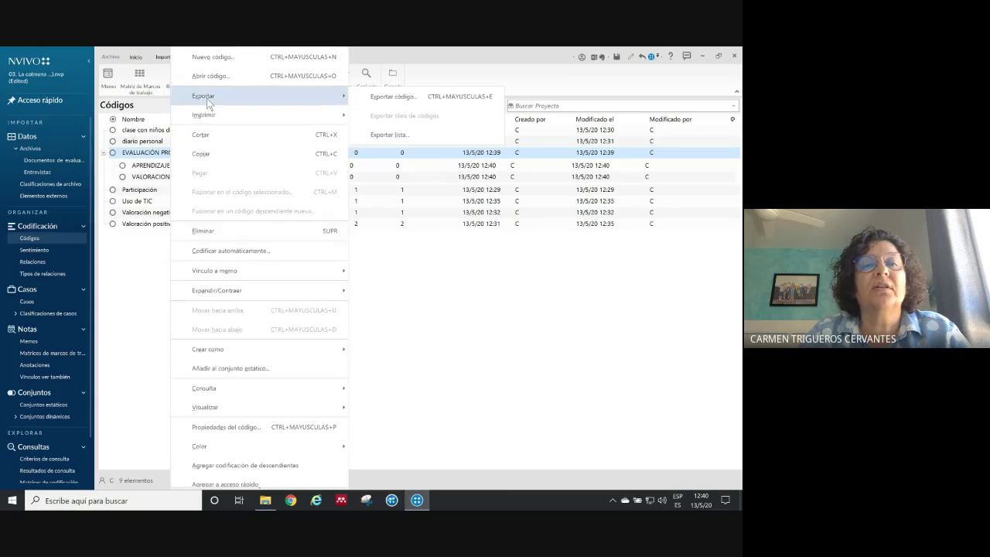
{"action": "left_click", "coordinate": [211, 56]}
{"action": "type", "text": "RE"}
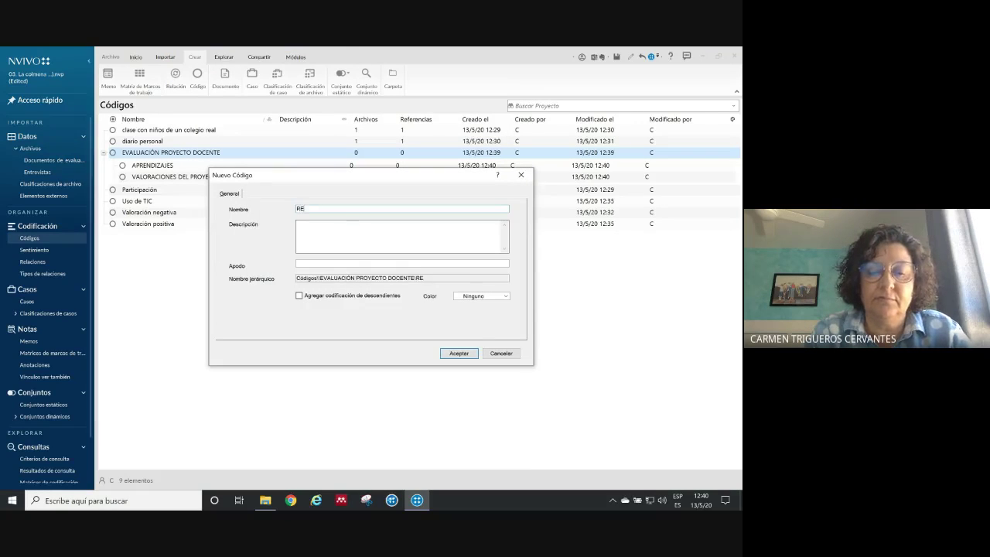
{"action": "type", "text": "CURSOS"}
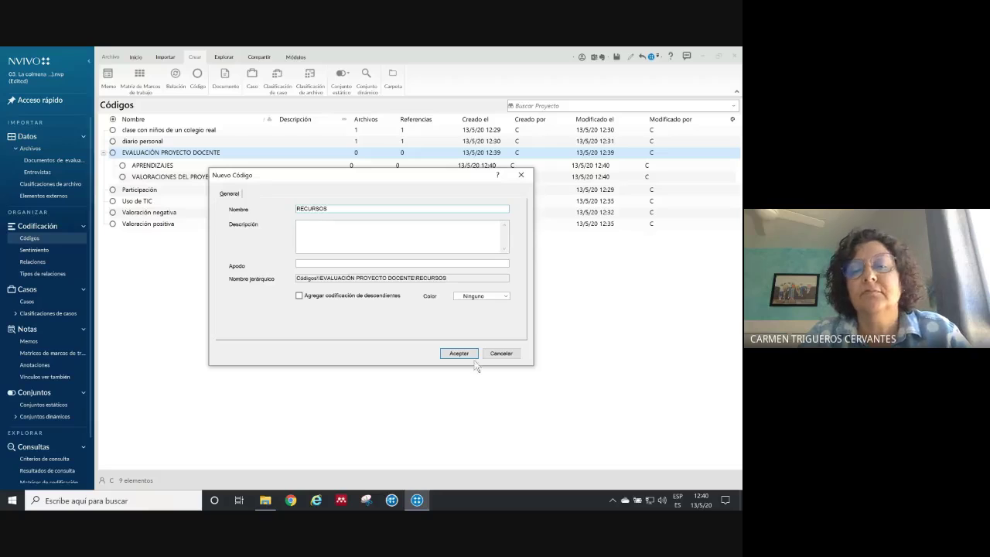
{"action": "left_click", "coordinate": [458, 353]}
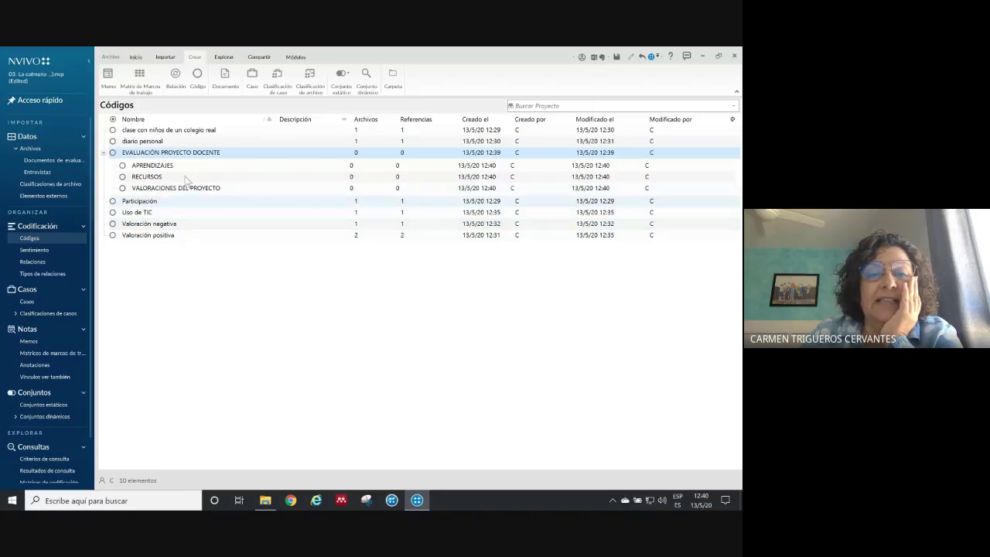
- Move the code Uso de TIC under RECURSOS and expand RECURSOS to show its child codes
{"action": "left_click", "coordinate": [126, 214]}
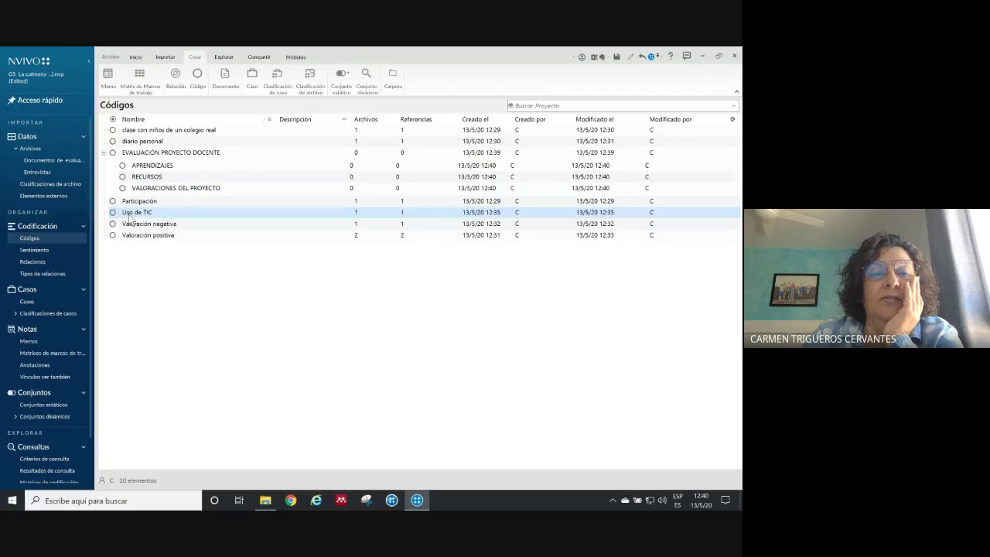
{"action": "left_click_drag", "start_coordinate": [131, 217], "coordinate": [166, 179]}
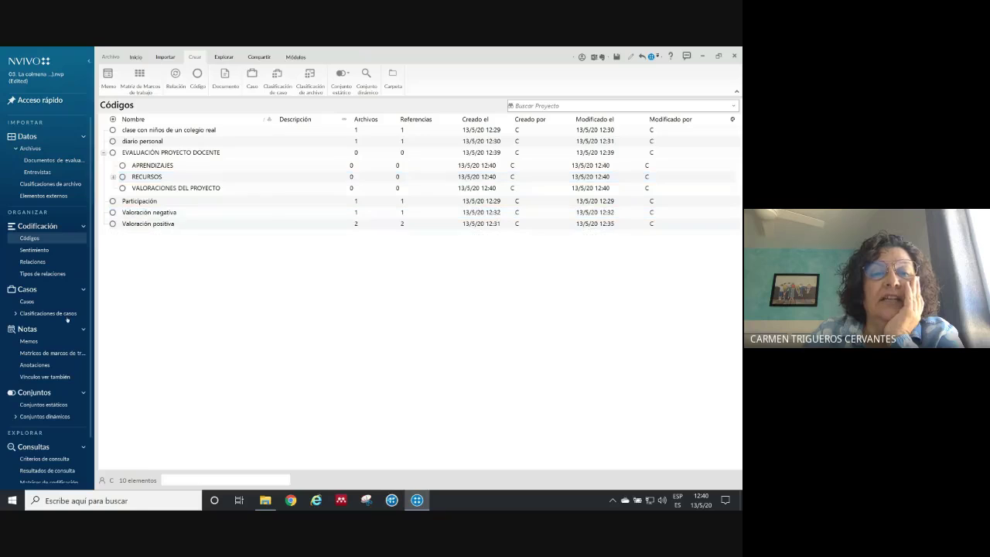
{"action": "left_click", "coordinate": [113, 177]}
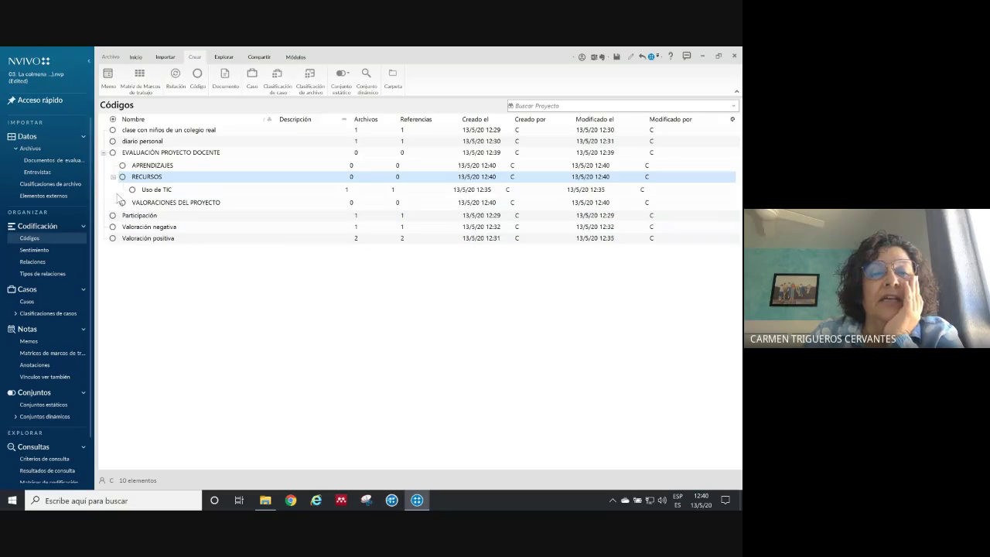
- Move Valoración negativa and Valoración positiva together under VALORACIONES DEL PROYECTO, and move diario personal under RECURSOS
{"action": "left_click", "coordinate": [141, 228]}
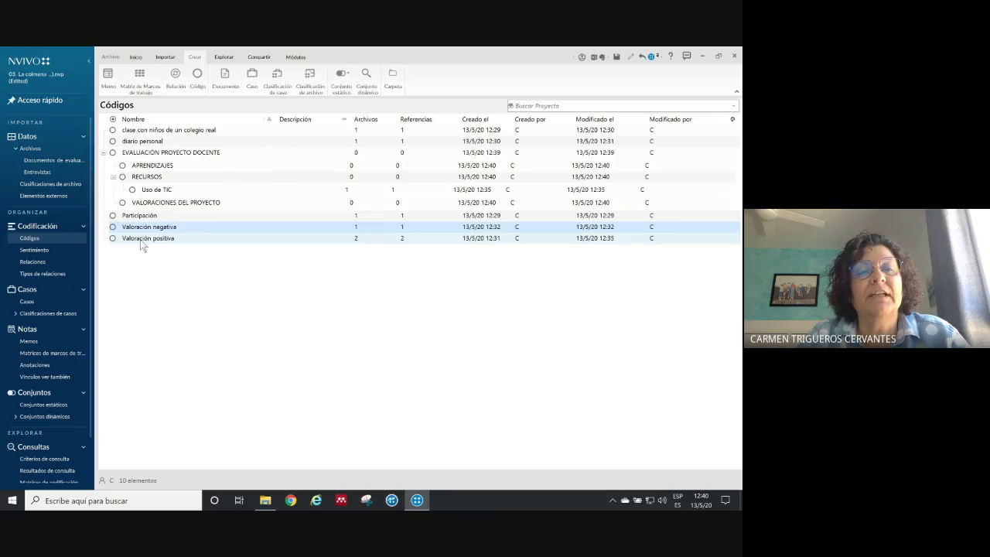
{"action": "left_click", "coordinate": [141, 239], "text": "ctrl"}
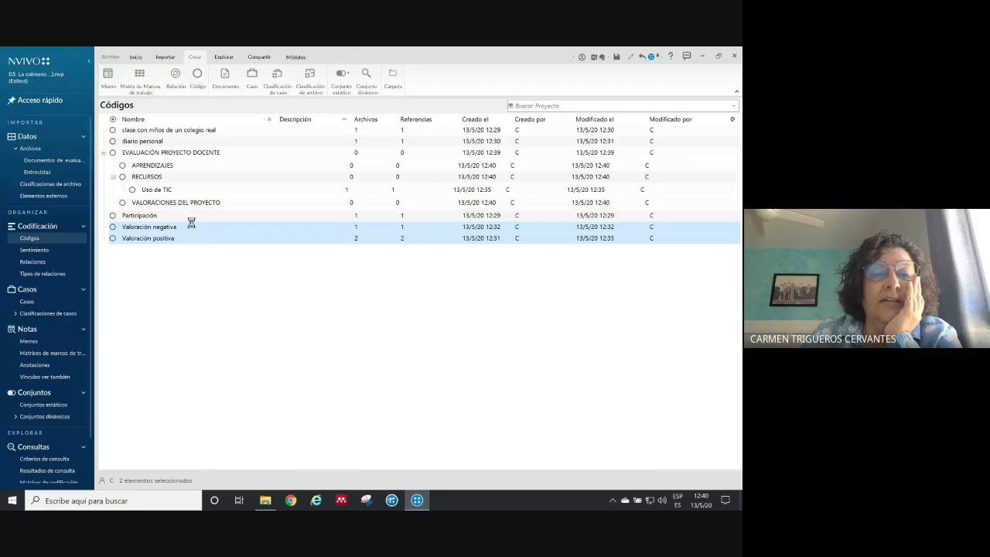
{"action": "left_click_drag", "start_coordinate": [202, 196], "coordinate": [199, 204]}
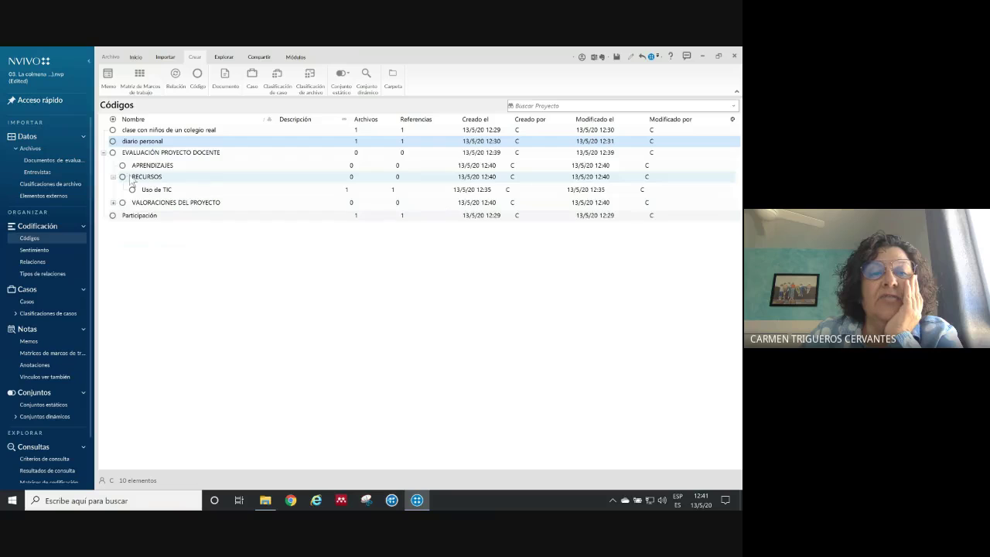
{"action": "left_click_drag", "start_coordinate": [133, 147], "coordinate": [154, 181]}
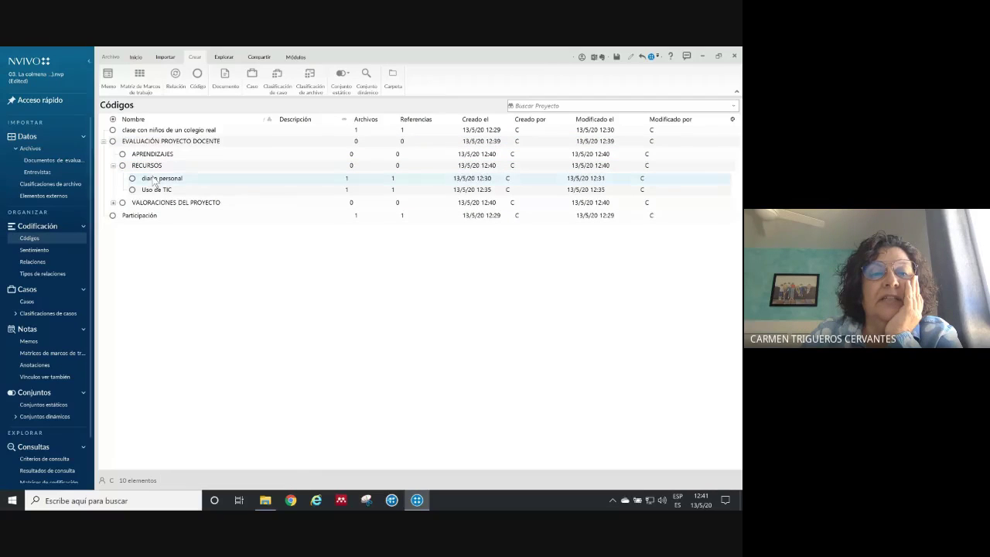
- Create a child code named CARACTERÍSTICAS DEL PROYECTO under EVALUACIÓN PROYECTO DOCENTE
{"action": "left_click", "coordinate": [133, 220]}
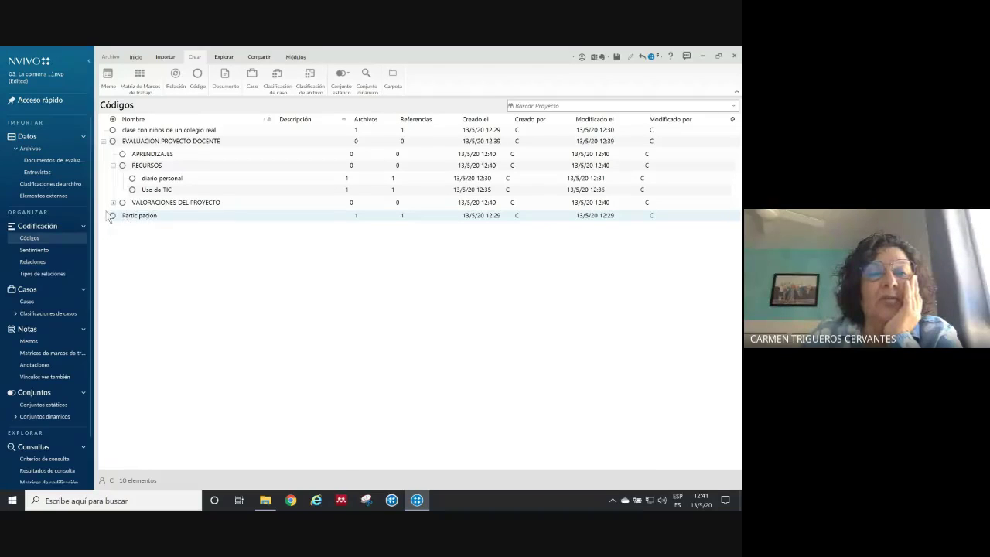
{"action": "right_click", "coordinate": [153, 144]}
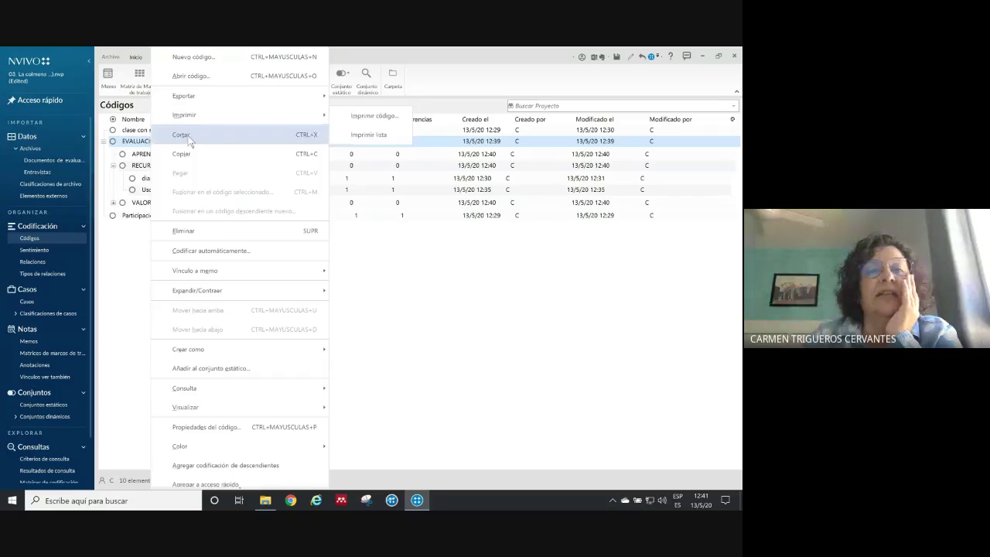
{"action": "left_click", "coordinate": [198, 60]}
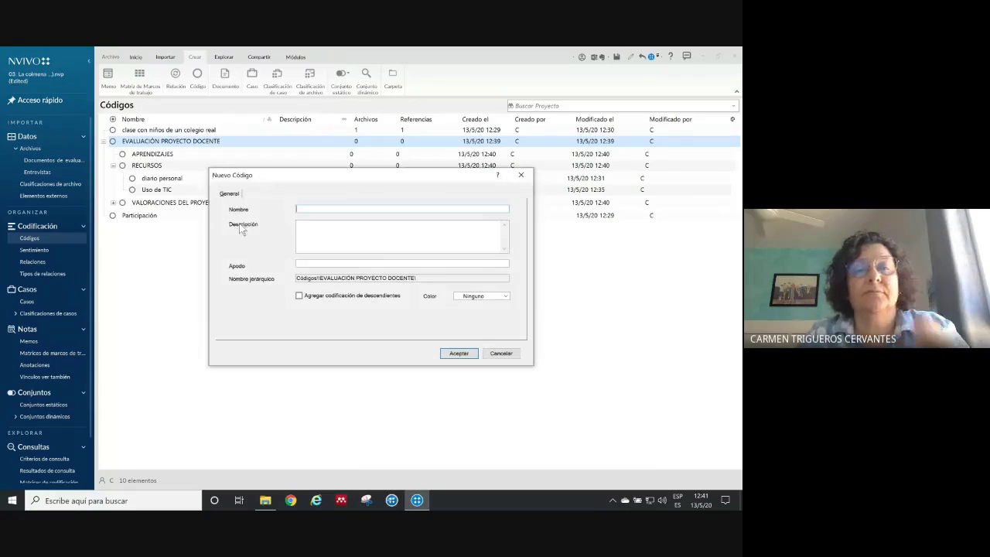
{"action": "type", "text": "CARAC"}
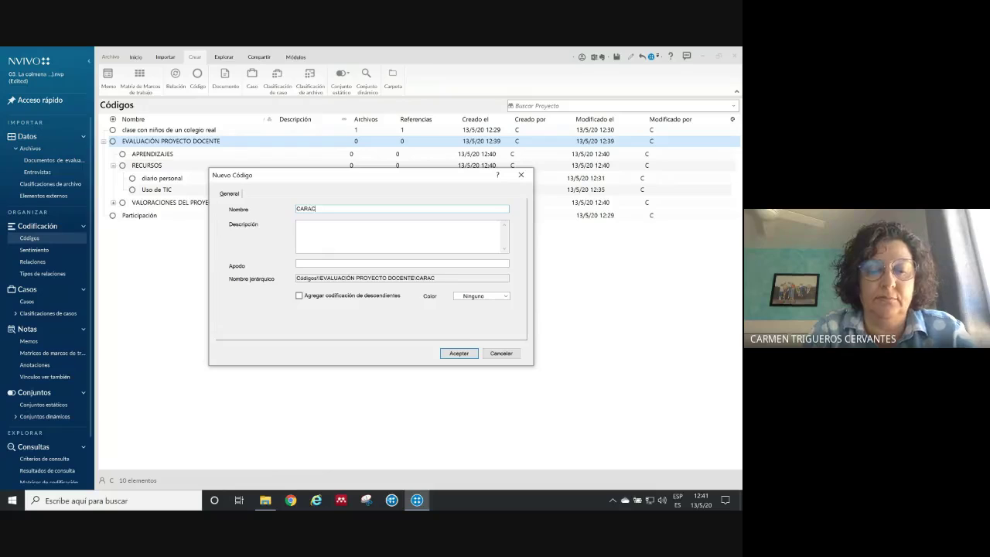
{"action": "type", "text": "TERÍSTI"}
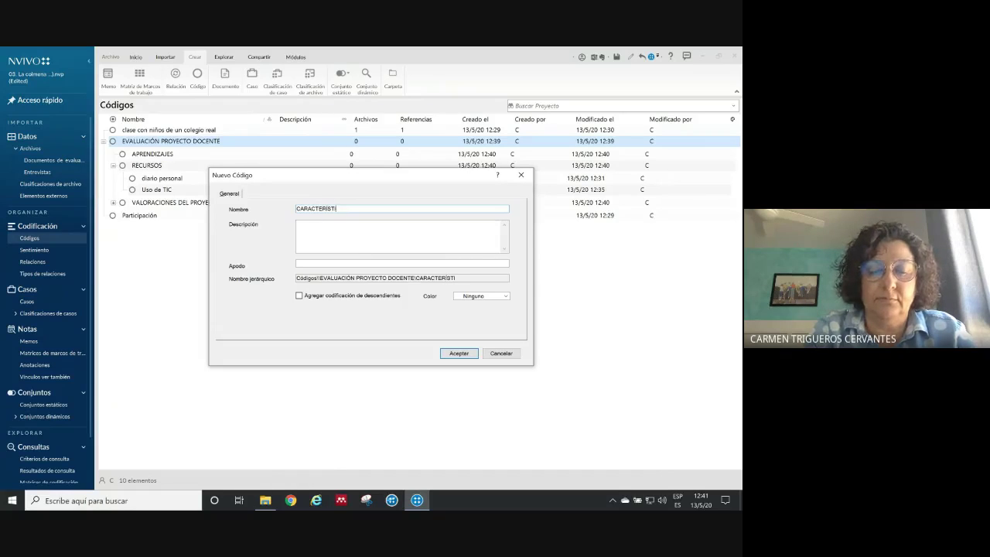
{"action": "type", "text": "CAS DEL PR"}
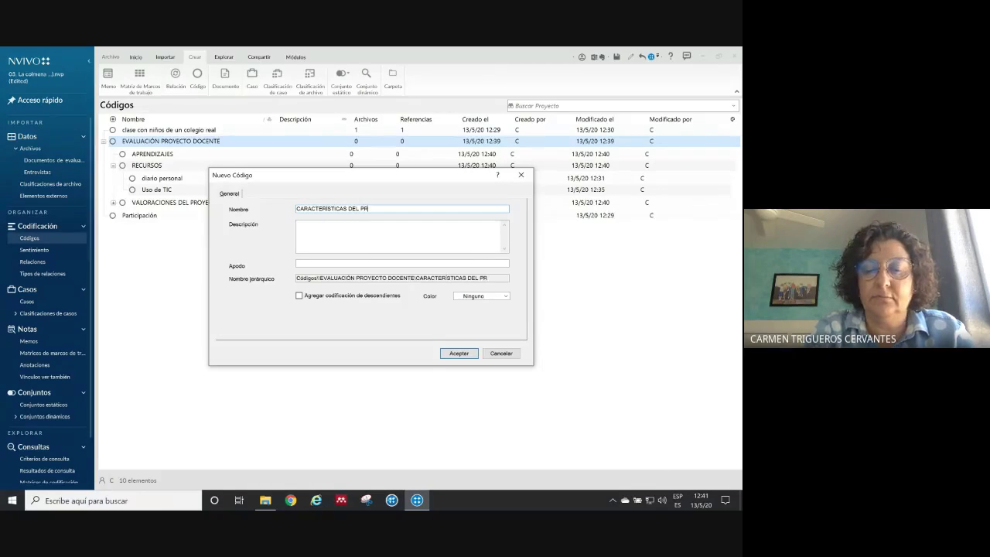
{"action": "type", "text": "OYECTO"}
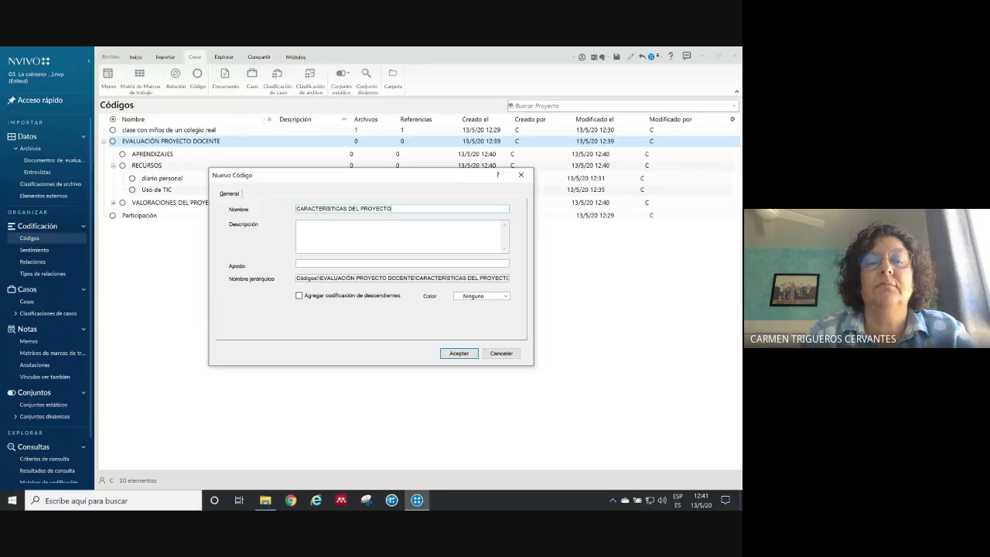
{"action": "left_click", "coordinate": [459, 353]}
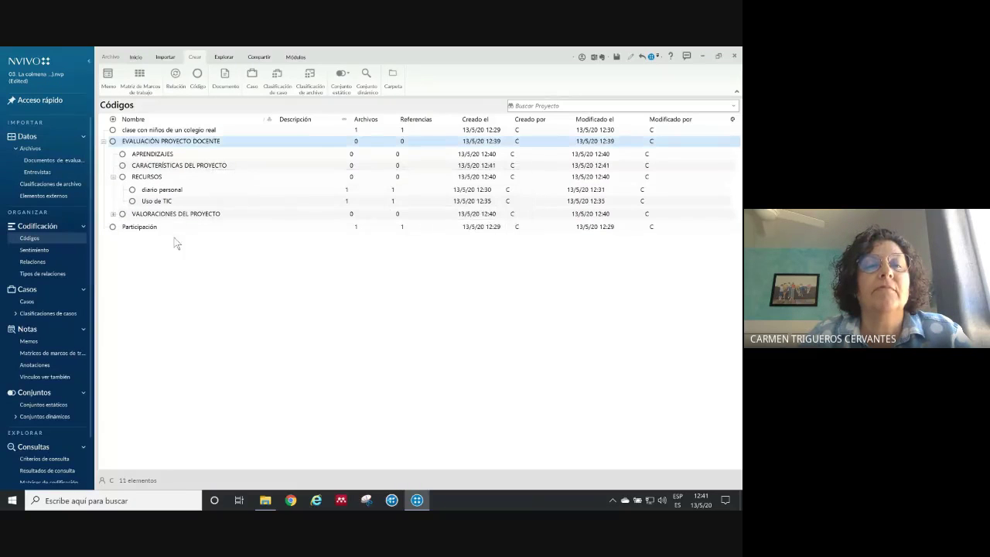
- Move the top-level code Participación under VALORACIONES DEL PROYECTO
{"action": "left_click", "coordinate": [135, 228]}
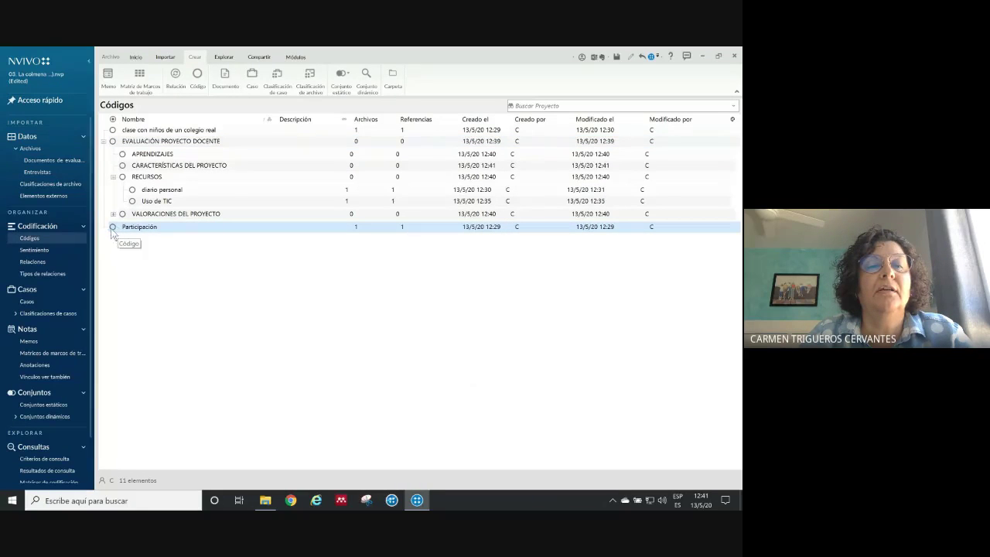
{"action": "left_click_drag", "start_coordinate": [113, 228], "coordinate": [159, 219]}
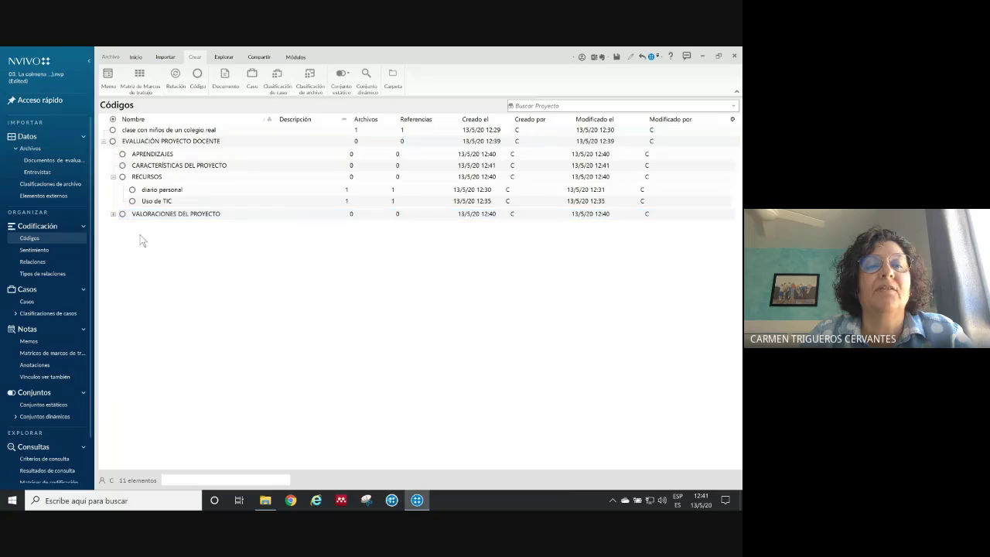
- Rename the top-level code "clase con niños de un colegio real" as "Prácticas en contexto real"
{"action": "left_click", "coordinate": [154, 132]}
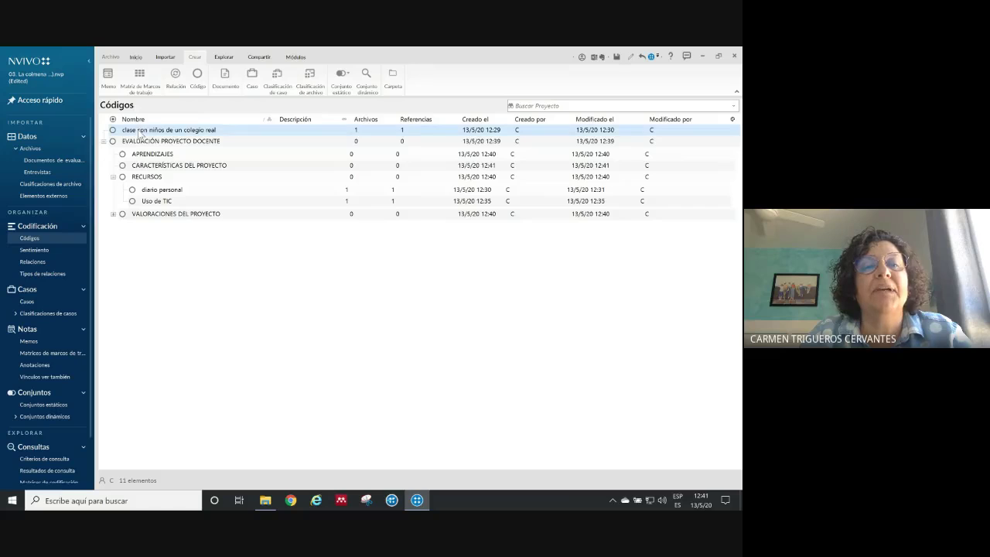
{"action": "left_click", "coordinate": [186, 132]}
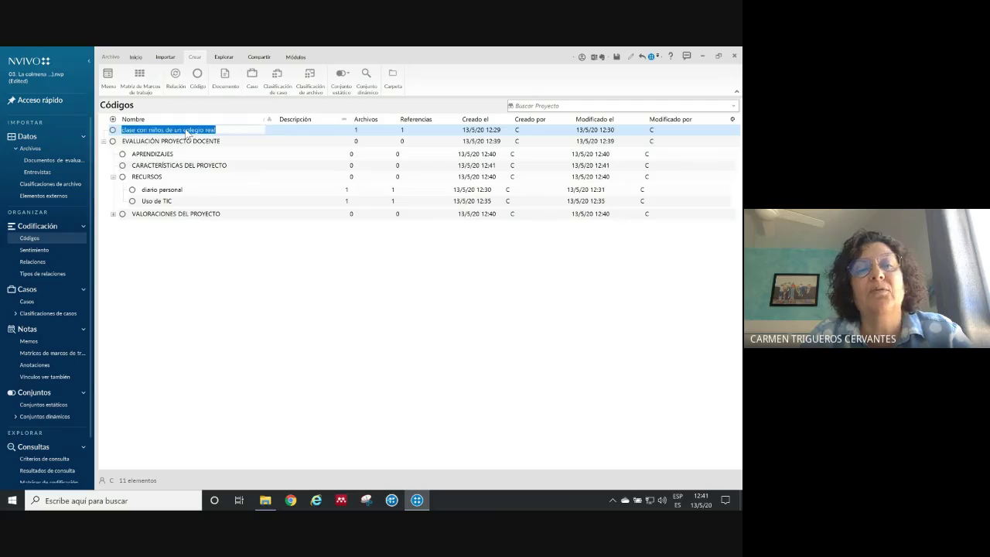
{"action": "key", "text": "BackSpace"}
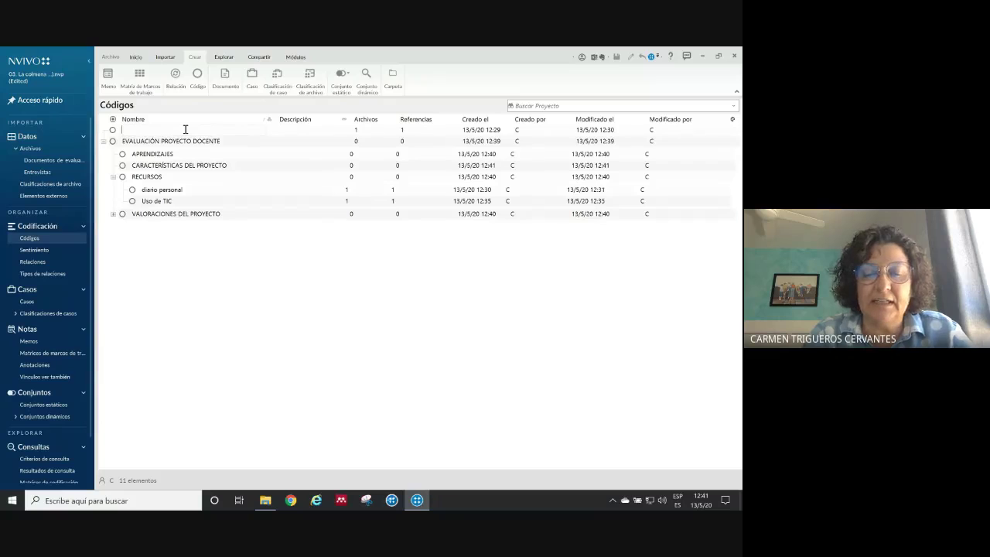
{"action": "type", "text": "pRACT"}
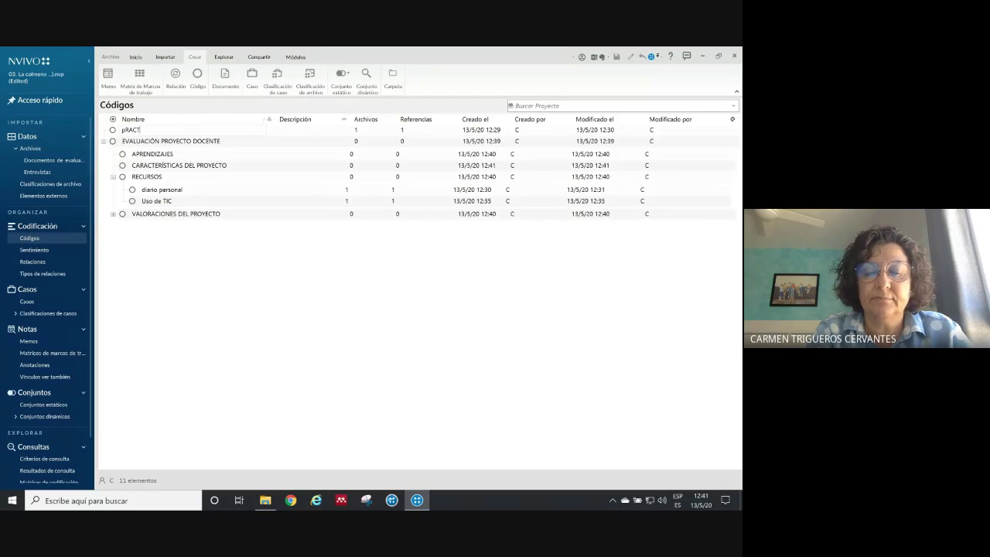
{"action": "type", "text": "ICAS REA"}
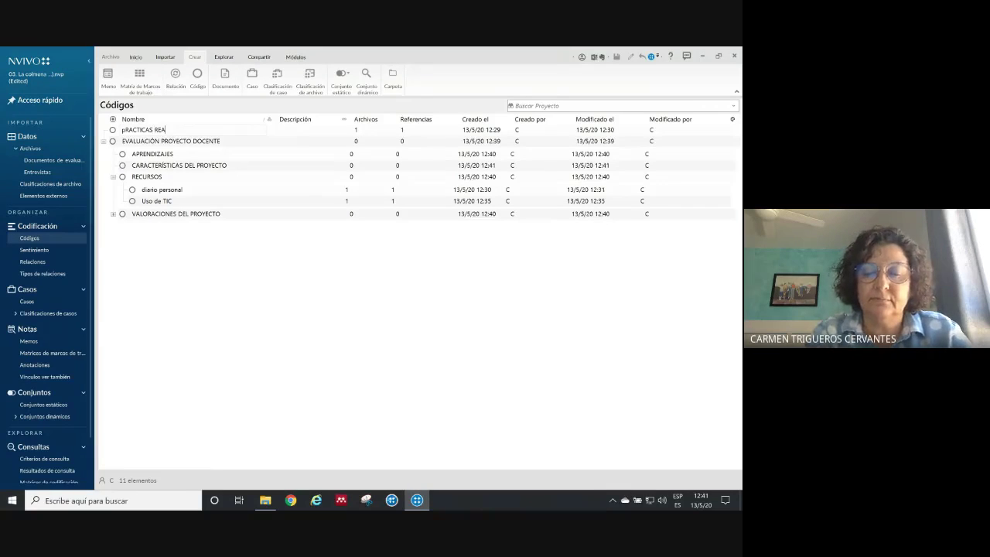
{"action": "key", "text": "BackSpace"}
{"action": "key", "text": "BackSpace"}
{"action": "key", "text": "BackSpace"}
{"action": "key", "text": "BackSpace"}
{"action": "key", "text": "BackSpace"}
{"action": "key", "text": "BackSpace"}
{"action": "key", "text": "BackSpace"}
{"action": "key", "text": "BackSpace"}
{"action": "key", "text": "BackSpace"}
{"action": "key", "text": "BackSpace"}
{"action": "key", "text": "BackSpace"}
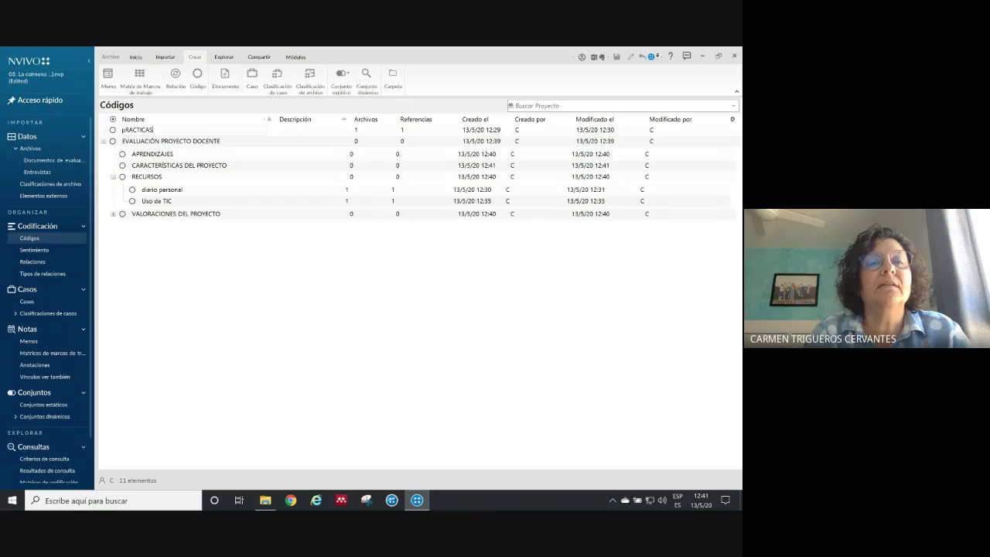
{"action": "key", "text": "BackSpace"}
{"action": "key", "text": "BackSpace"}
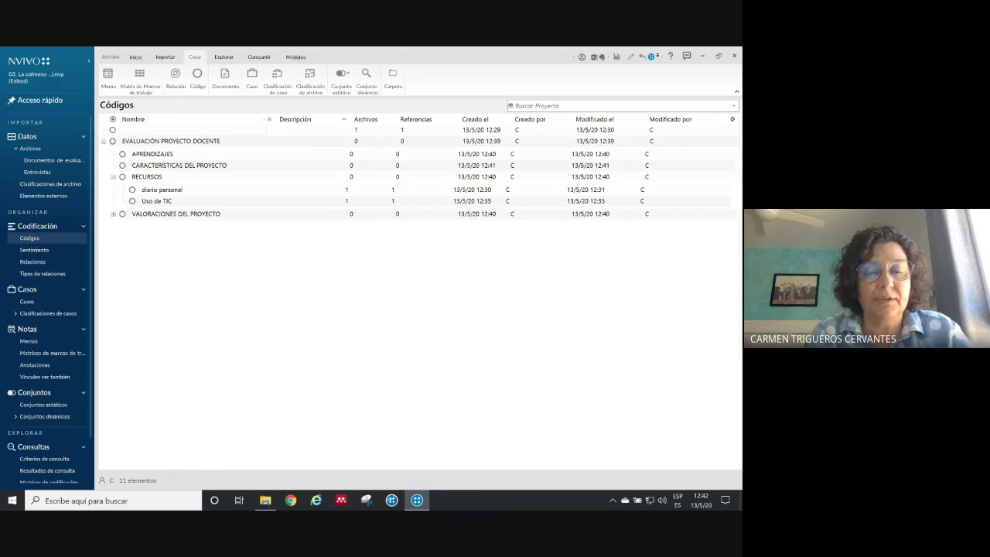
{"action": "type", "text": "Pr"}
{"action": "type", "text": "acticas e"}
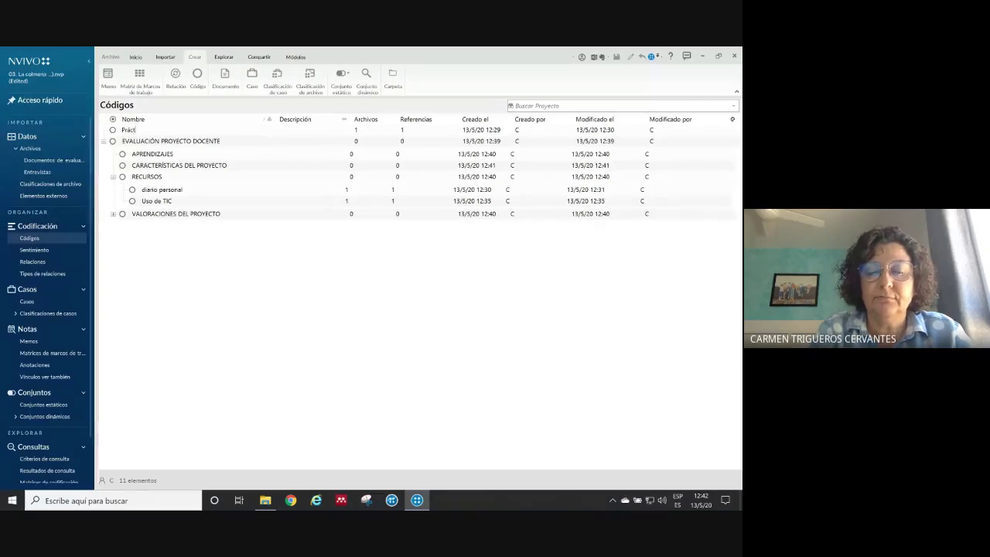
{"action": "type", "text": "n c"}
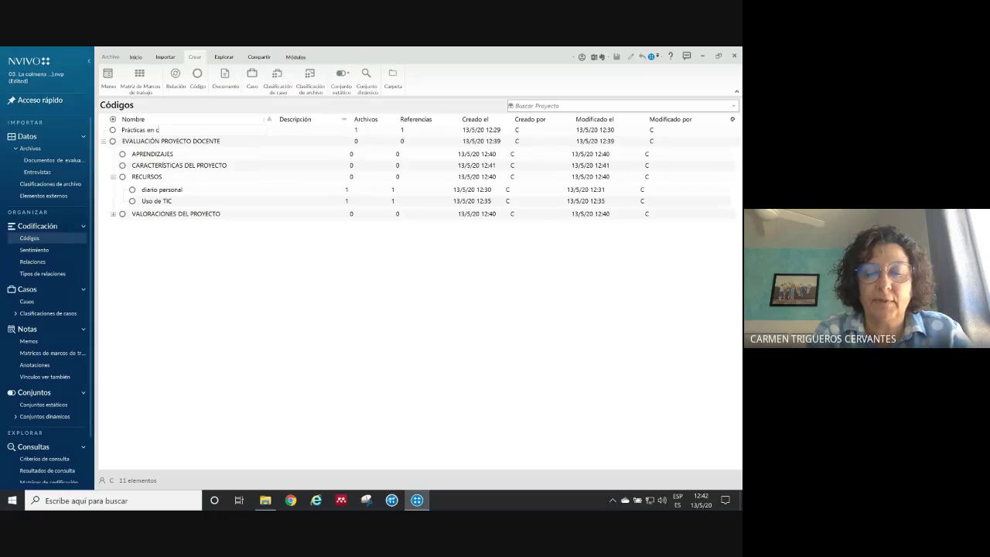
{"action": "type", "text": "ontexto real"}
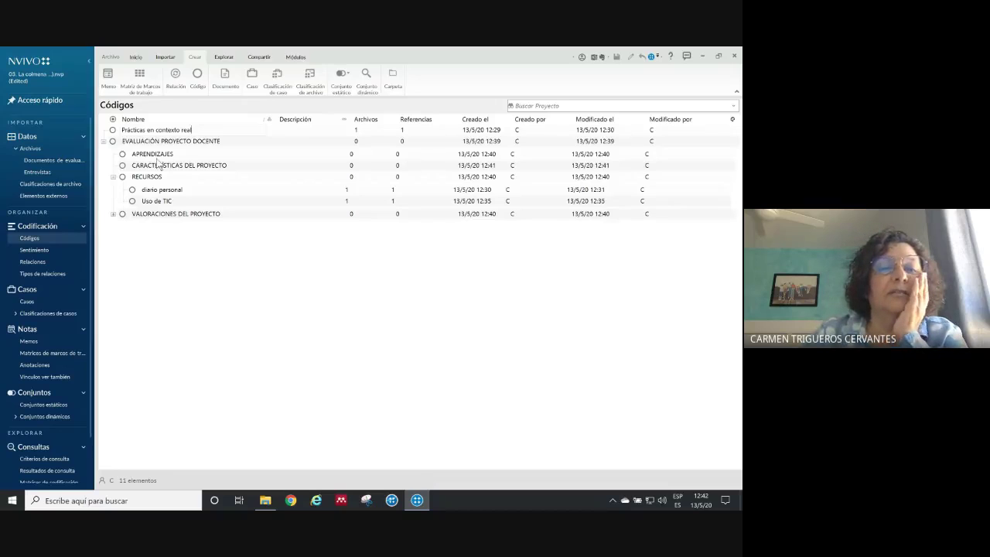
{"action": "left_click", "coordinate": [158, 164]}
{"action": "right_click", "coordinate": [135, 154]}
{"action": "left_click", "coordinate": [144, 261]}
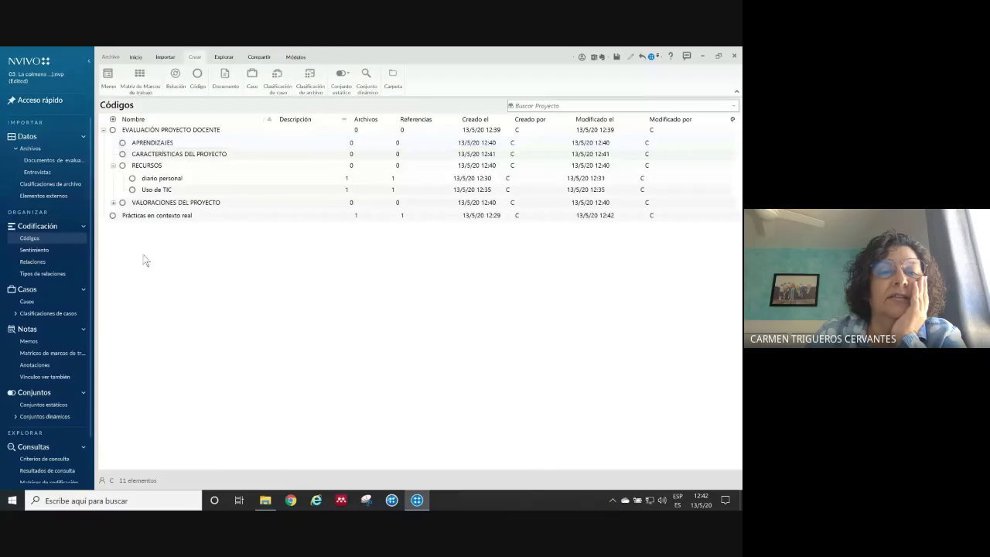
- Create a child code named ASPECTOS METODOLÓGICOS under EVALUACIÓN PROYECTO DOCENTE
{"action": "right_click", "coordinate": [170, 130]}
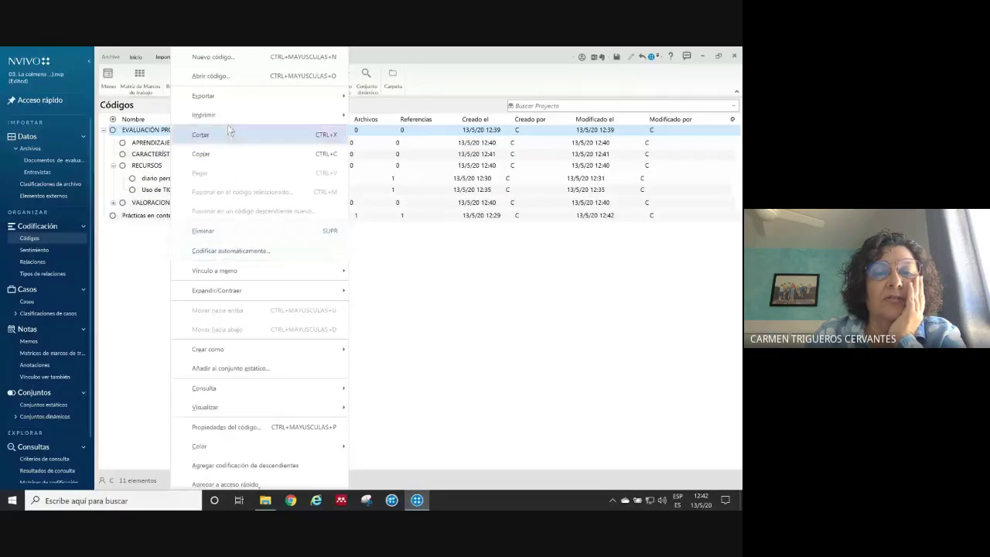
{"action": "mouse_move", "coordinate": [219, 103]}
{"action": "left_click", "coordinate": [221, 56]}
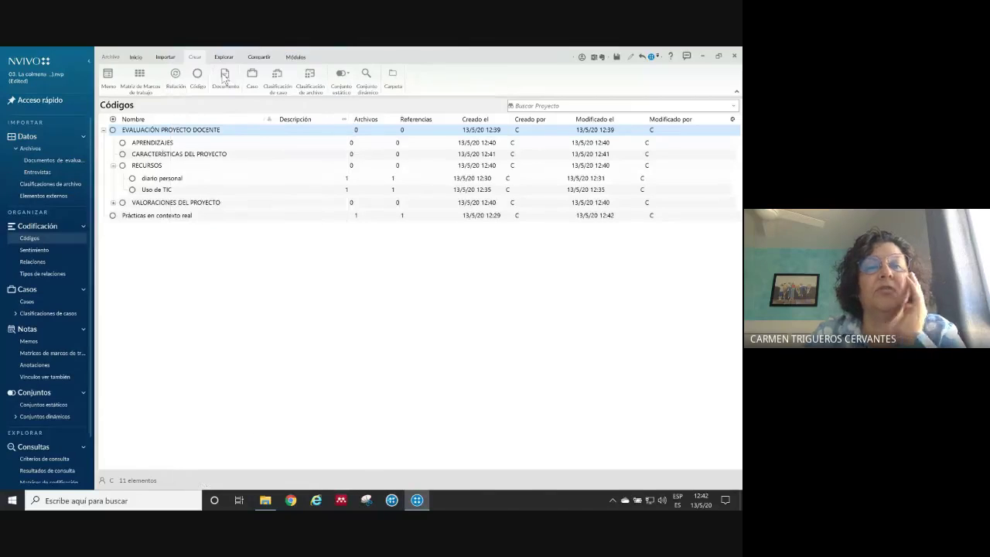
{"action": "type", "text": "Aspe"}
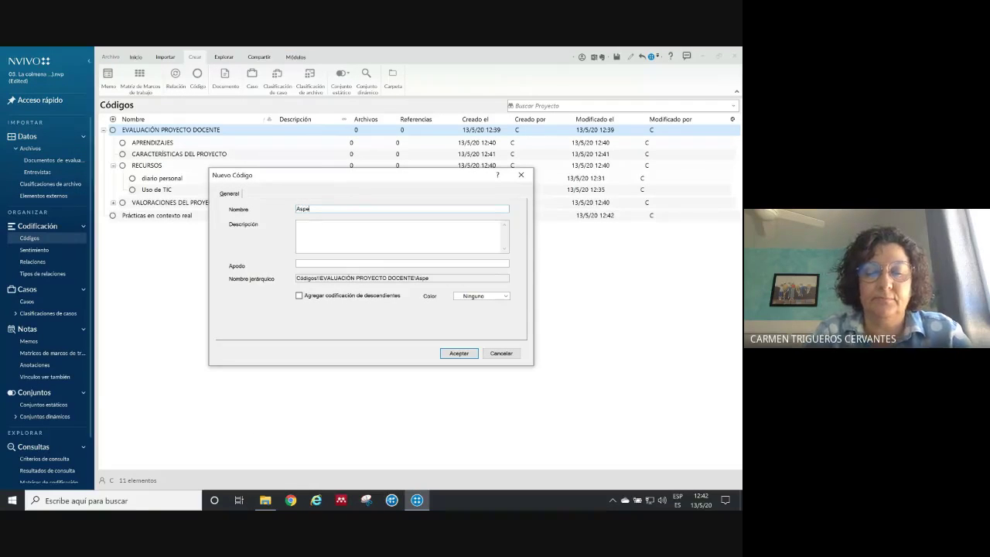
{"action": "key", "text": "BackSpace"}
{"action": "key", "text": "BackSpace"}
{"action": "key", "text": "BackSpace"}
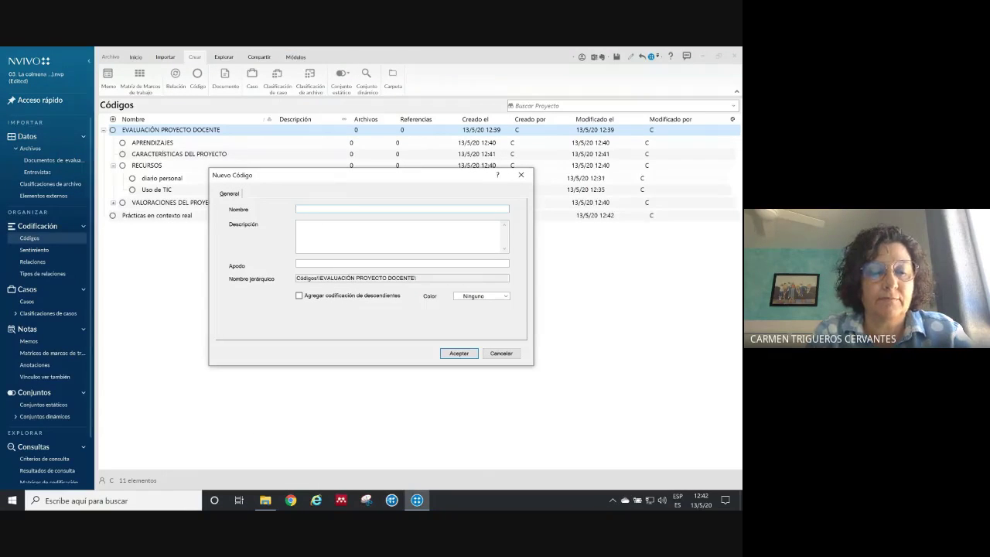
{"action": "type", "text": "ASPECT"}
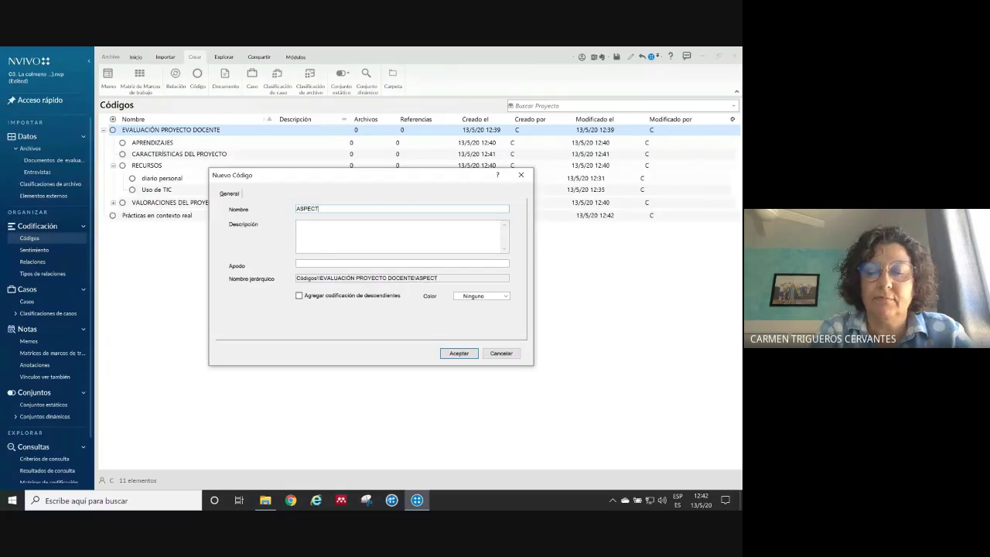
{"action": "type", "text": "OS METODO"}
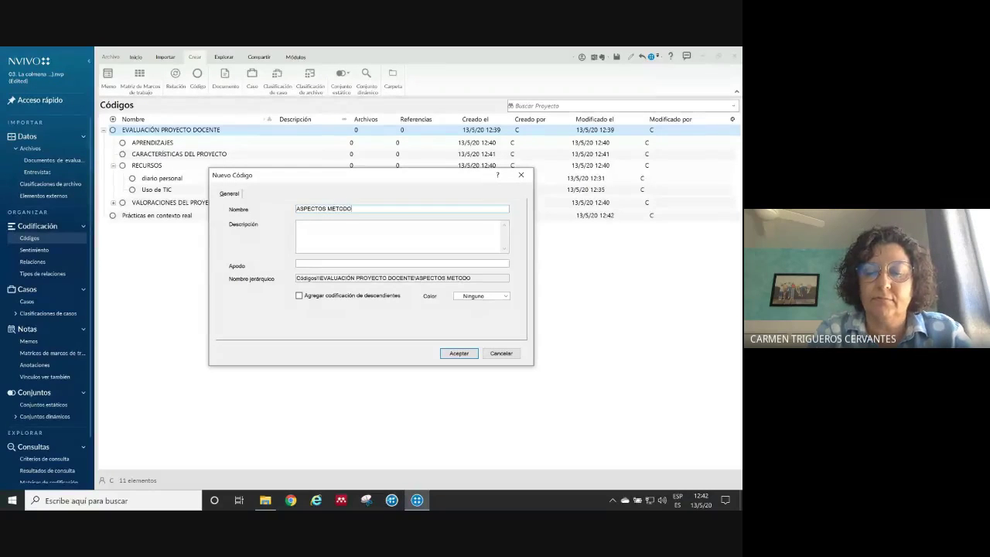
{"action": "type", "text": "LOGIC"}
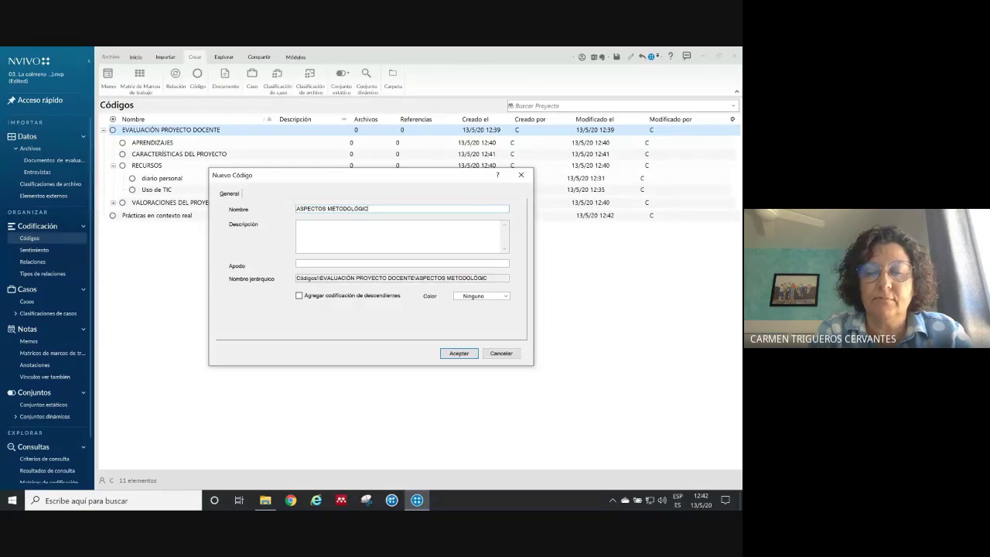
{"action": "type", "text": "OS"}
{"action": "left_click", "coordinate": [458, 352]}
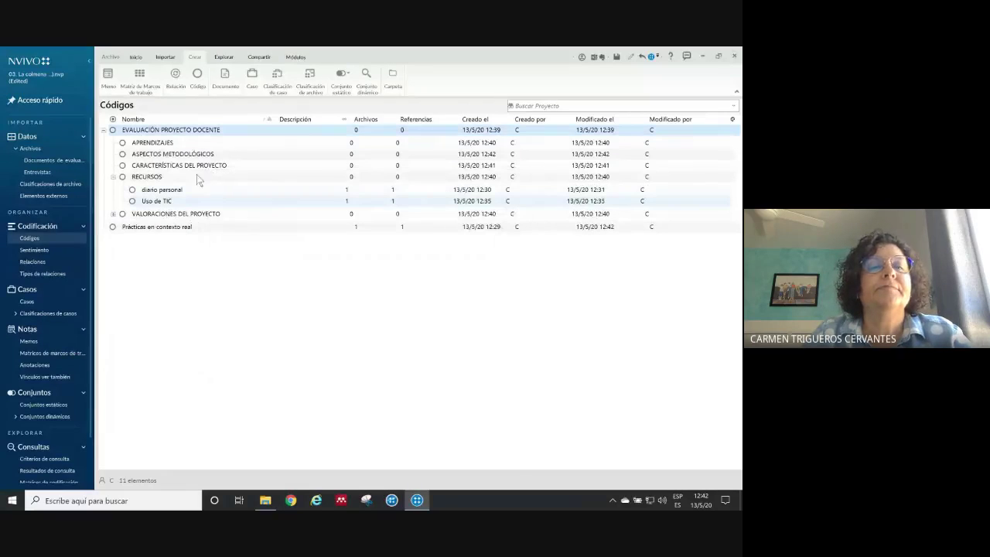
- Move the code Prácticas en contexto real under ASPECTOS METODOLÓGICOS, and expand that code and VALORACIONES DEL PROYECTO to show their child codes
{"action": "left_click", "coordinate": [135, 228]}
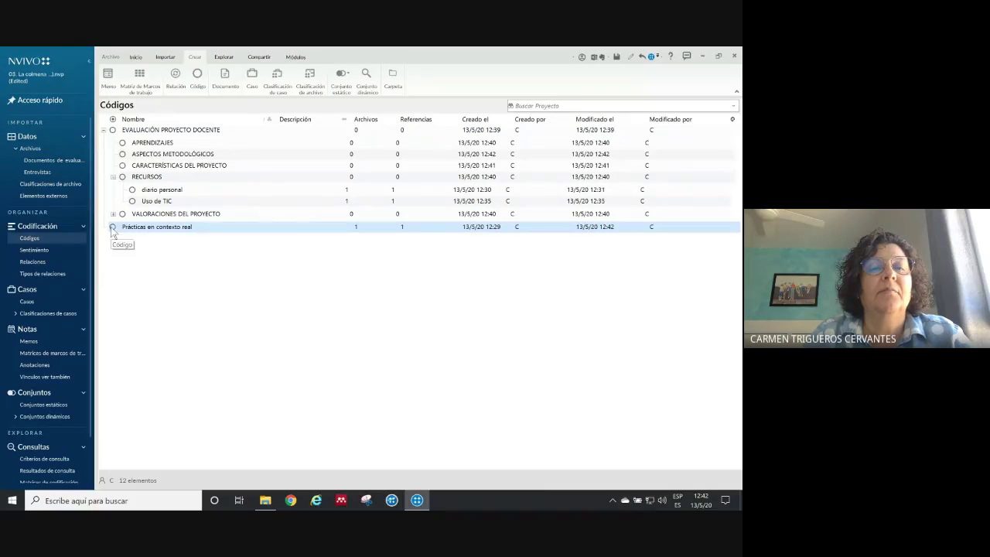
{"action": "left_click_drag", "start_coordinate": [172, 160], "coordinate": [165, 159]}
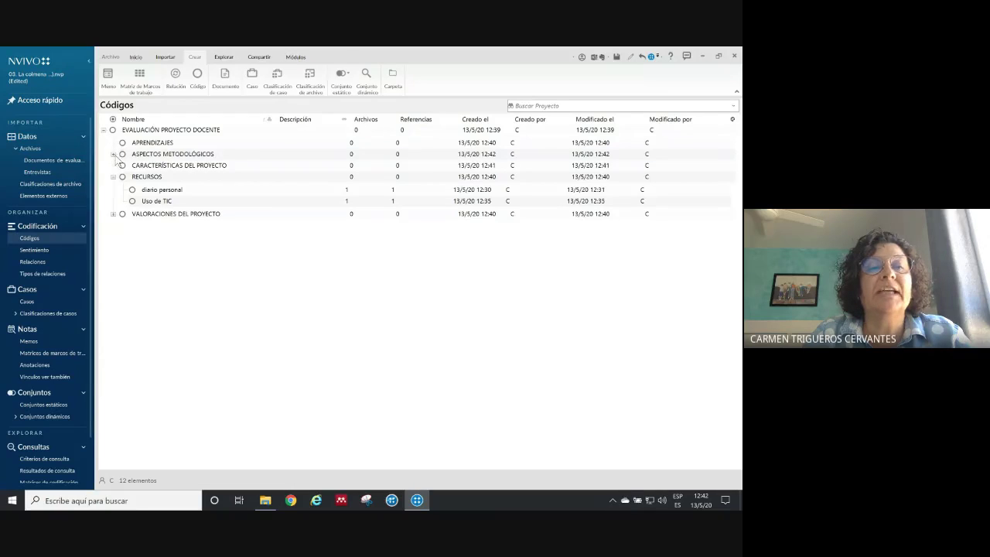
{"action": "left_click", "coordinate": [114, 153]}
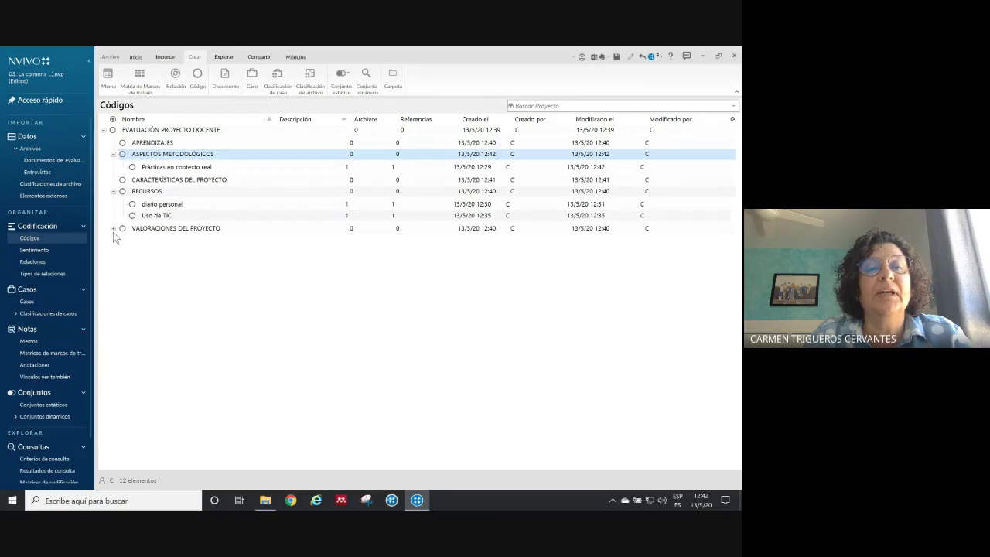
{"action": "left_click", "coordinate": [113, 228]}
{"action": "left_click", "coordinate": [254, 297]}
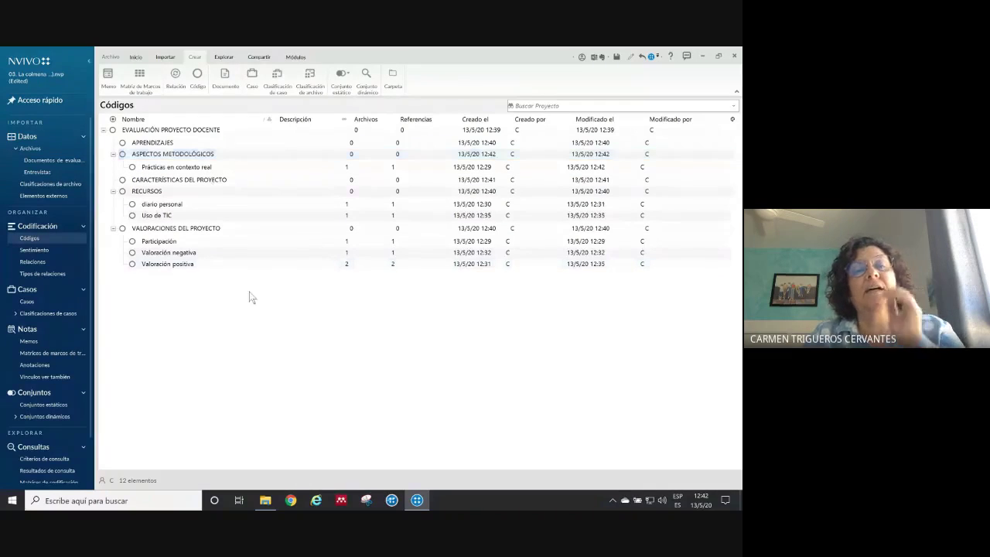
- Collapse ASPECTOS METODOLÓGICOS, RECURSOS and VALORACIONES DEL PROYECTO so only the direct child codes of EVALUACIÓN PROYECTO DOCENTE are listed
{"action": "left_click", "coordinate": [197, 130]}
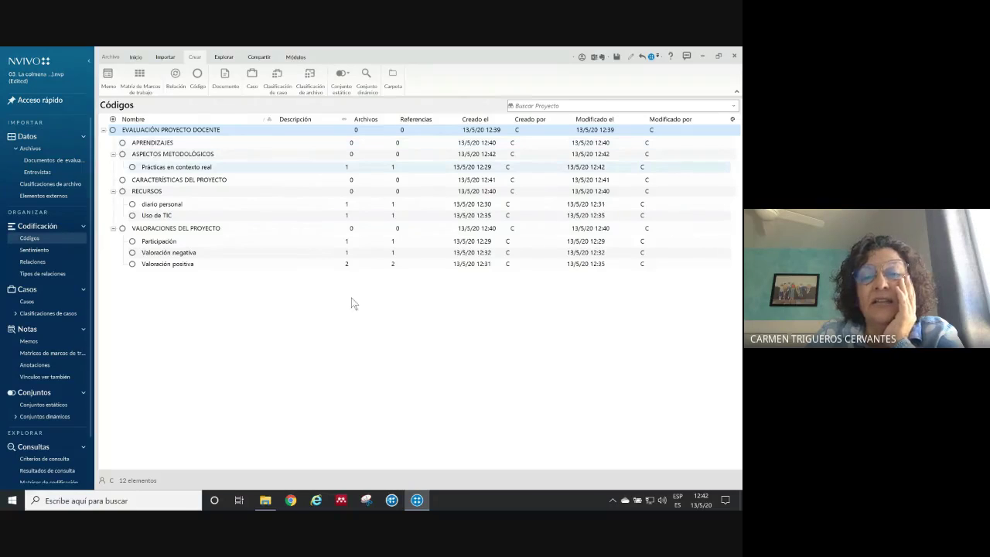
{"action": "left_click", "coordinate": [113, 155]}
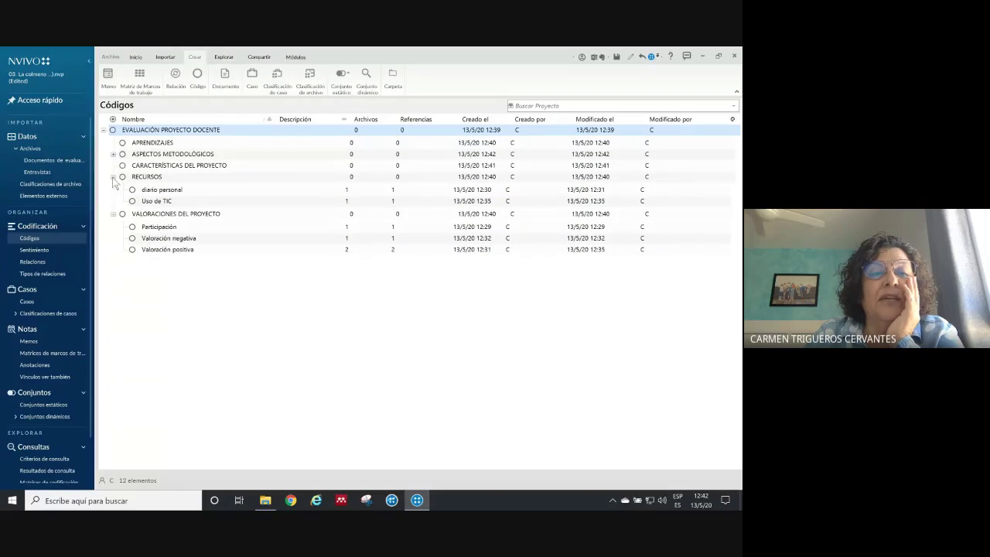
{"action": "left_click", "coordinate": [113, 178]}
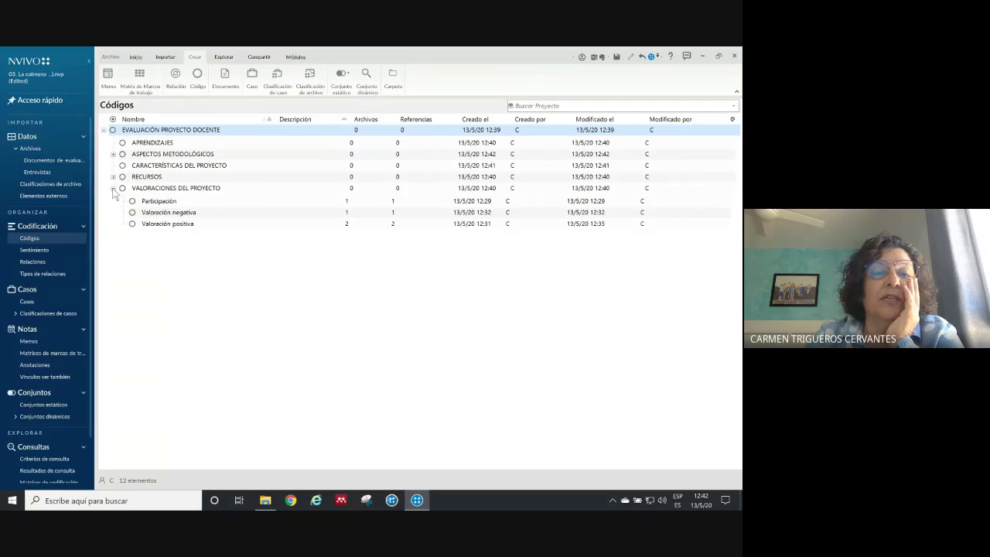
{"action": "left_click", "coordinate": [113, 189]}
- Turn on aggregation of coding from descendants for all five codes from APRENDIZAJES to VALORACIONES DEL PROYECTO together
{"action": "left_click", "coordinate": [170, 143]}
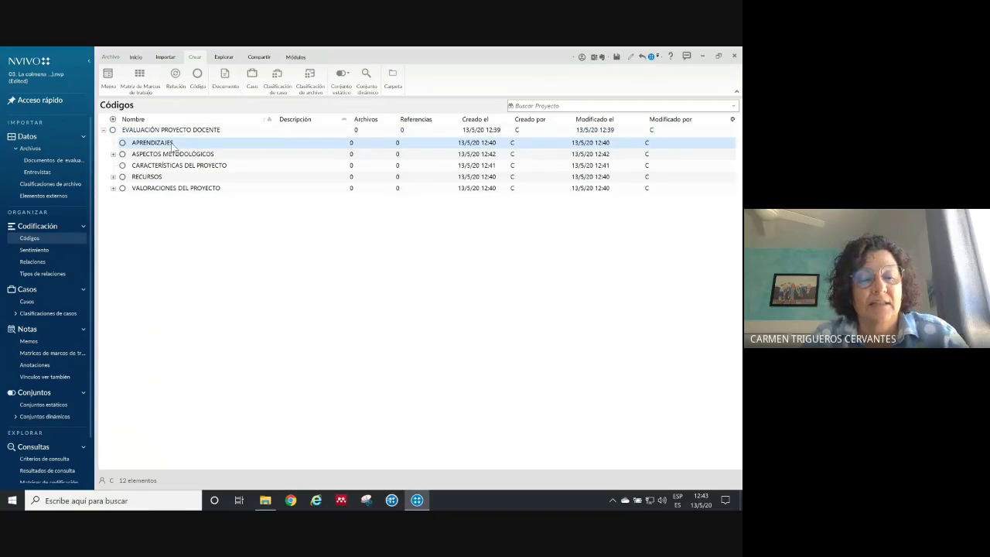
{"action": "left_click", "coordinate": [169, 189], "text": "shift"}
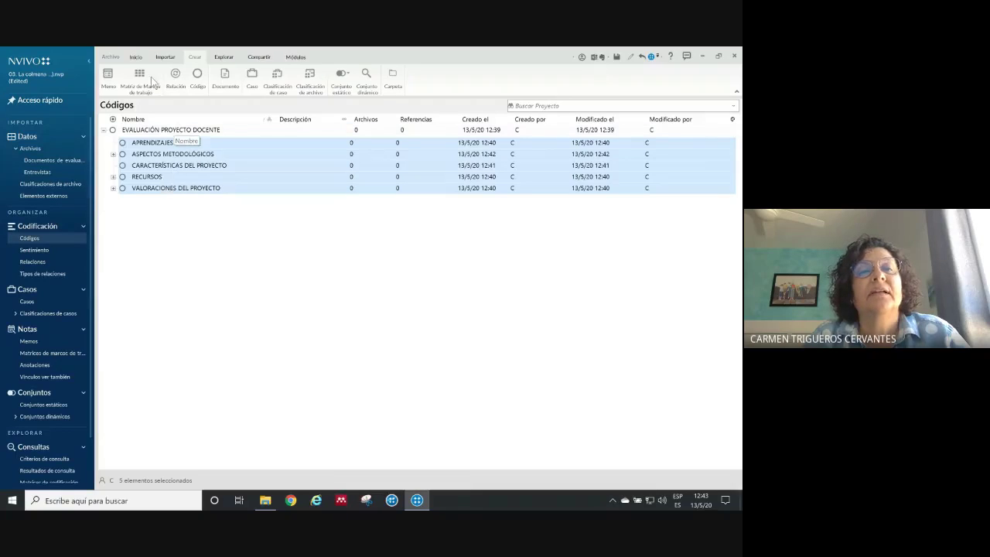
{"action": "left_click", "coordinate": [137, 59]}
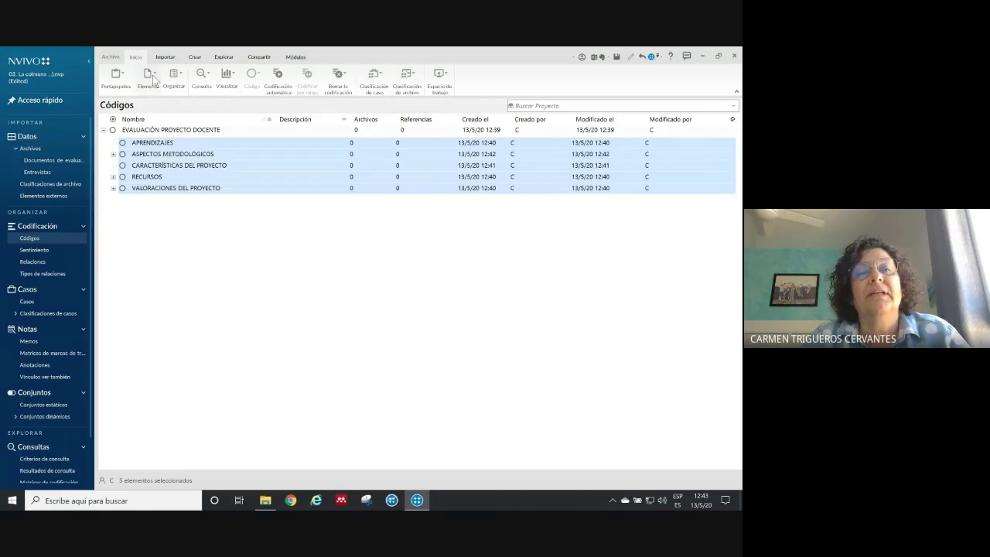
{"action": "left_click", "coordinate": [152, 80]}
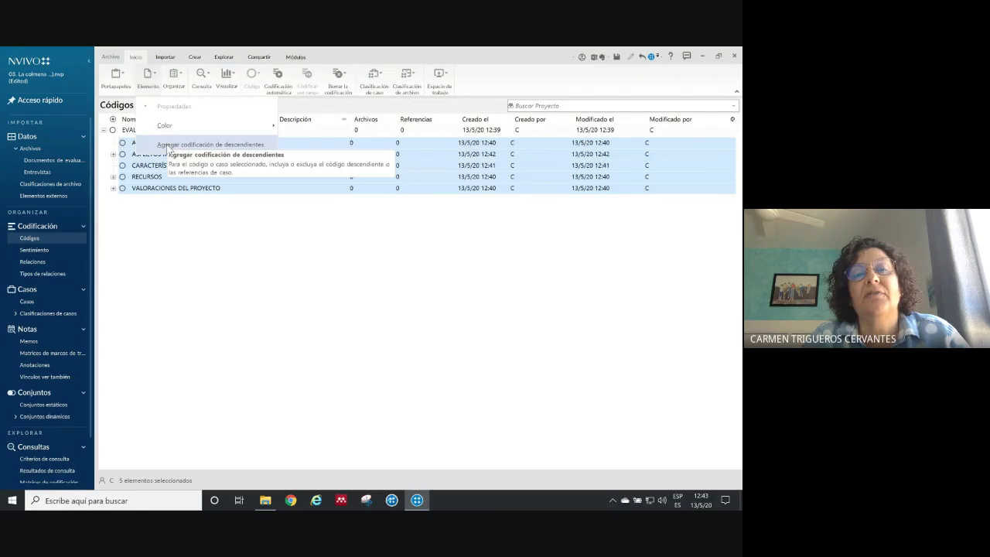
{"action": "right_click", "coordinate": [186, 164]}
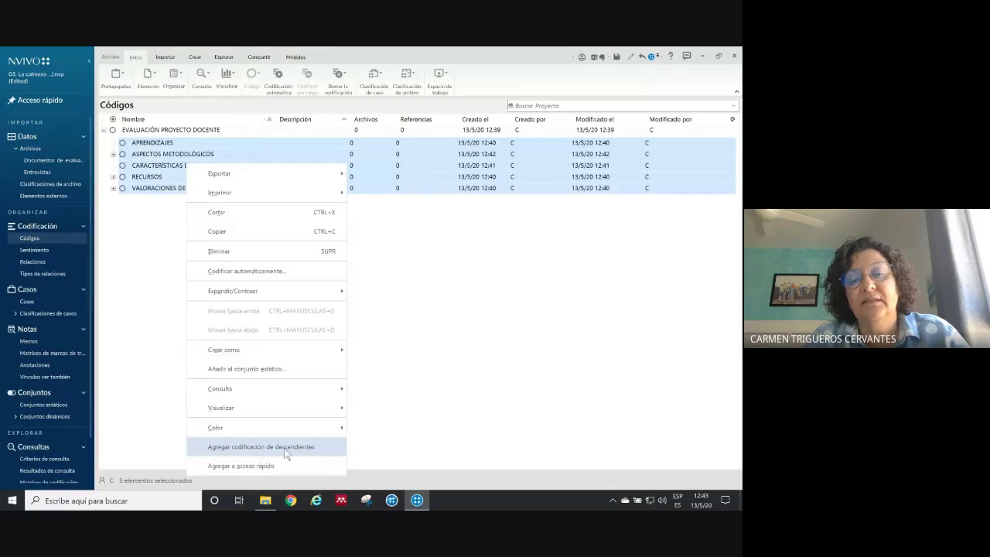
{"action": "left_click", "coordinate": [320, 448]}
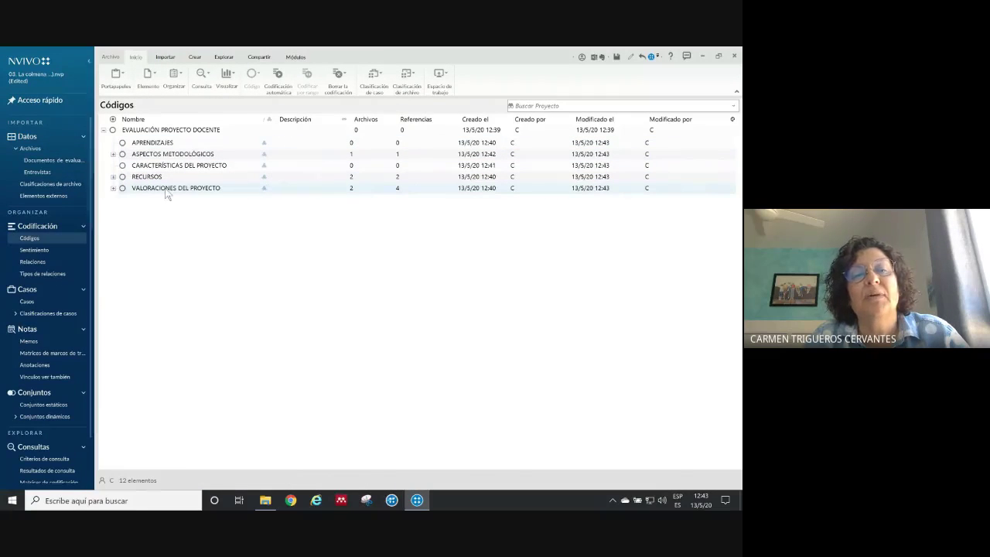
- Expand VALORACIONES DEL PROYECTO, RECURSOS and ASPECTOS METODOLÓGICOS to compare their aggregated references with those of their child codes
{"action": "left_click", "coordinate": [113, 188]}
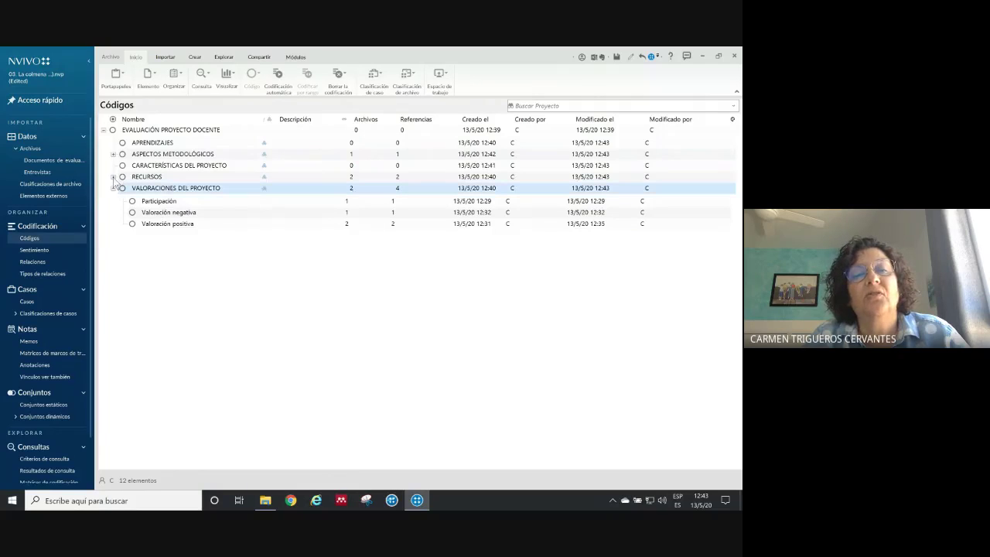
{"action": "left_click", "coordinate": [113, 177]}
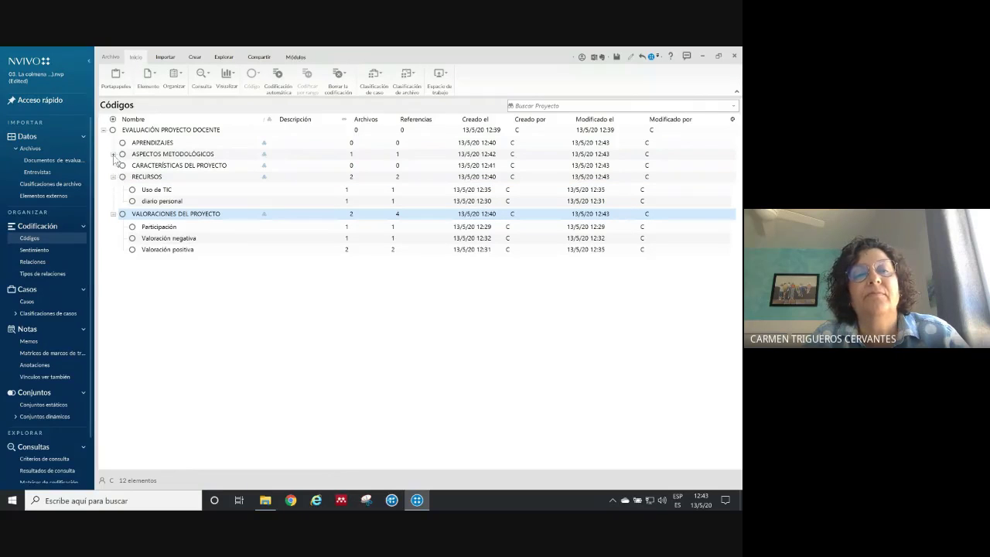
{"action": "left_click", "coordinate": [112, 155]}
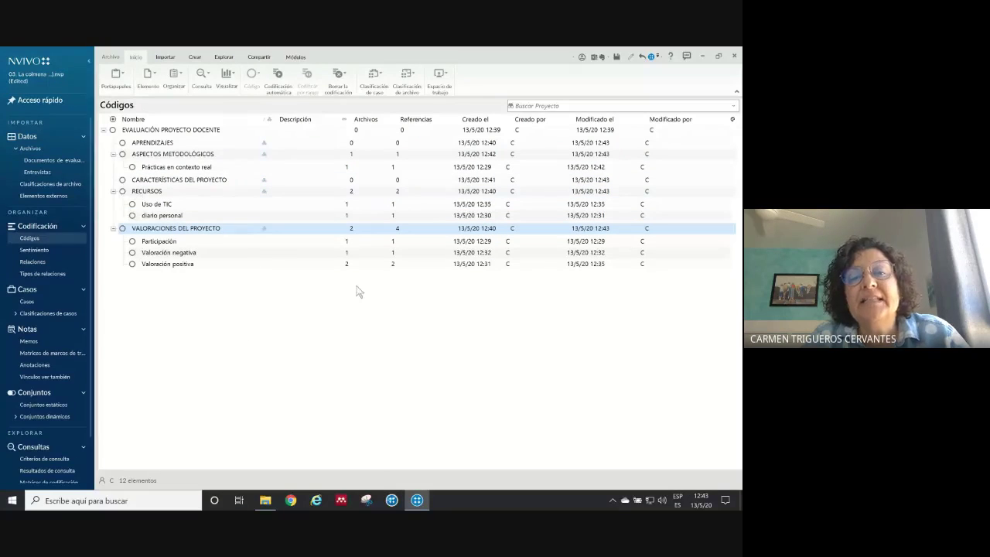
- Open the evaluation document HN08 alongside the codes and code its first paragraph at Valoración positiva
{"action": "left_click", "coordinate": [55, 160]}
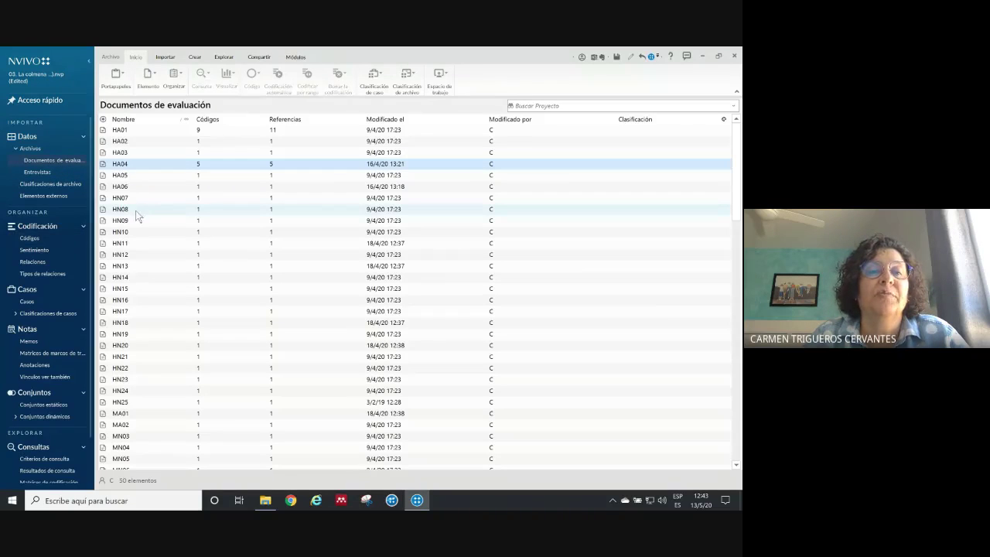
{"action": "double_click", "coordinate": [136, 209]}
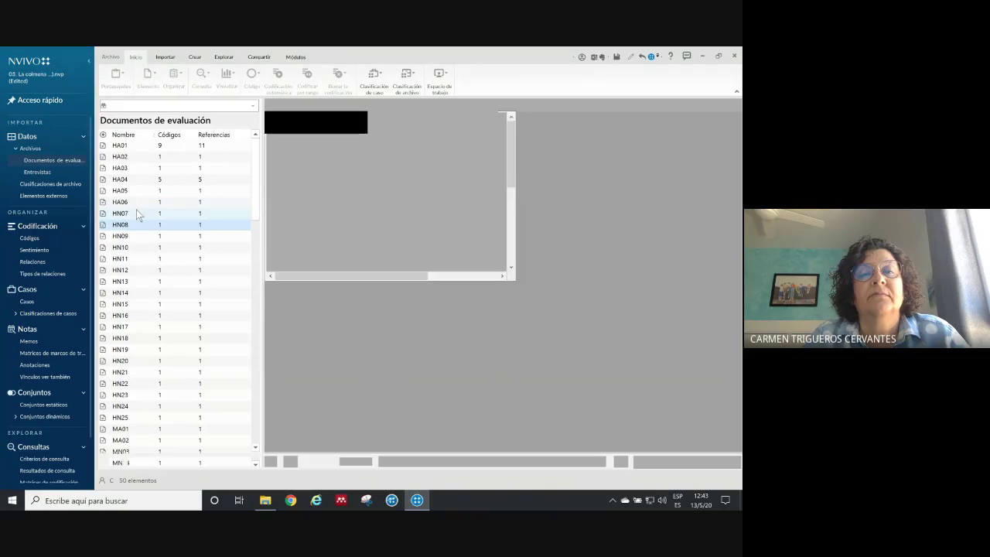
{"action": "left_click", "coordinate": [39, 238]}
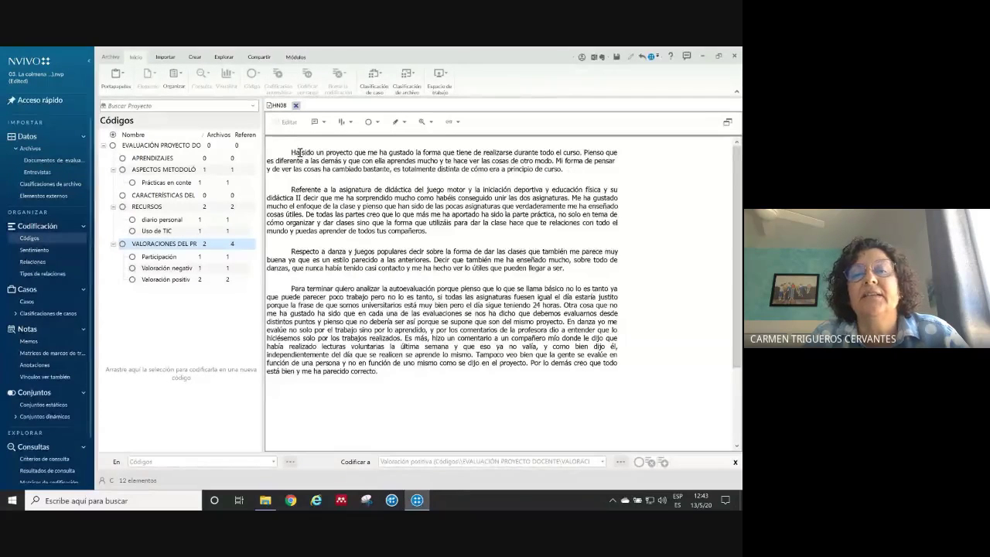
{"action": "left_click_drag", "start_coordinate": [287, 152], "coordinate": [578, 169]}
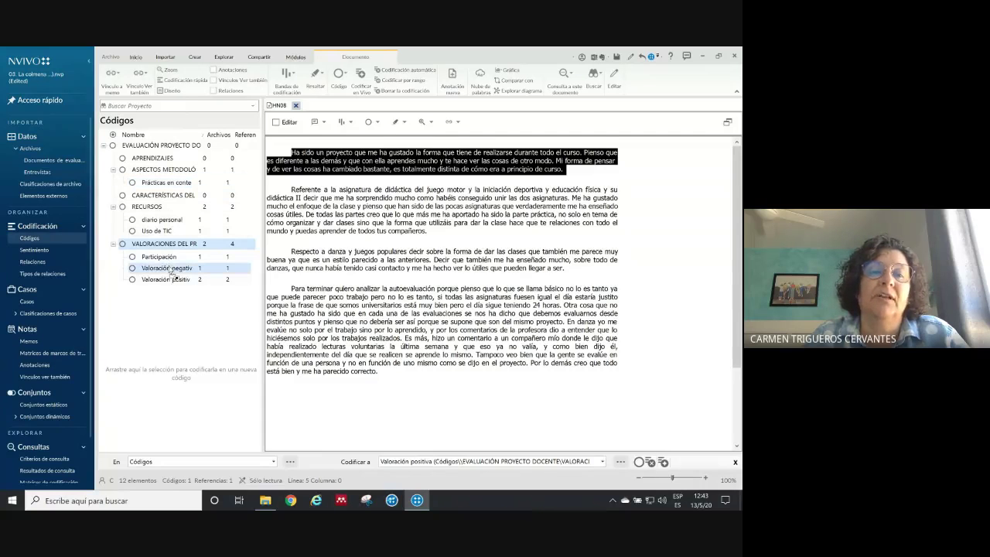
{"action": "left_click_drag", "start_coordinate": [171, 273], "coordinate": [174, 286]}
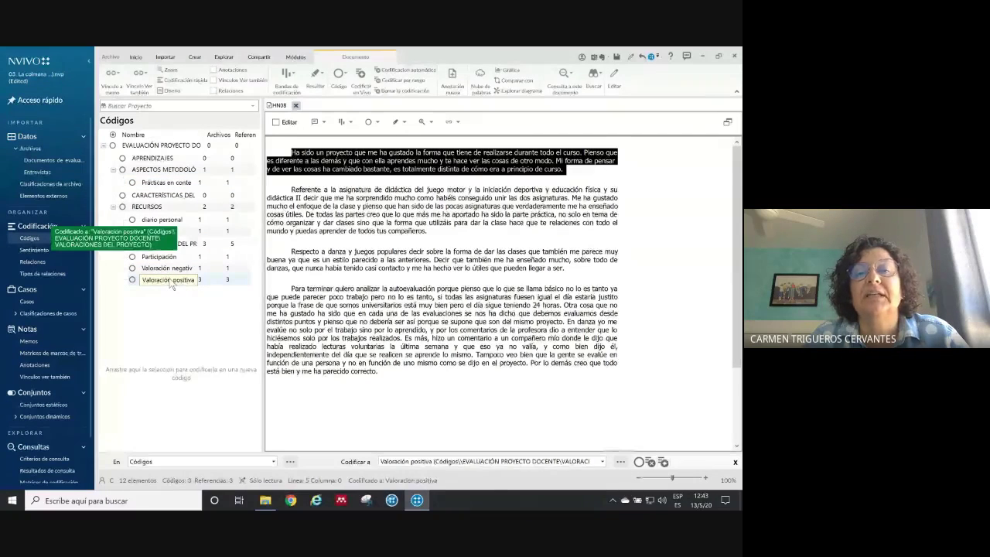
{"action": "left_click", "coordinate": [344, 167]}
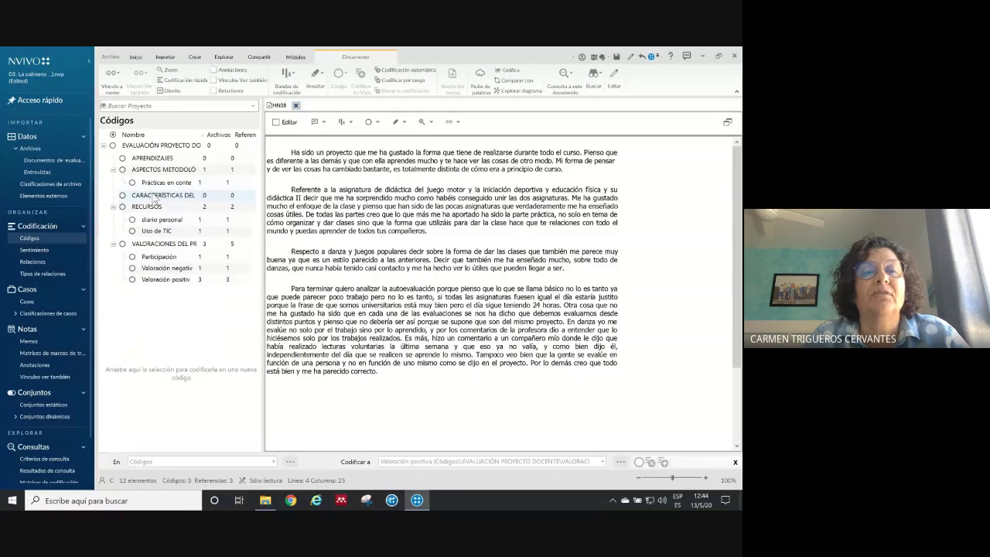
- Create a child code named Innovación under CARACTERÍSTICAS DEL PROYECTO
{"action": "right_click", "coordinate": [155, 198]}
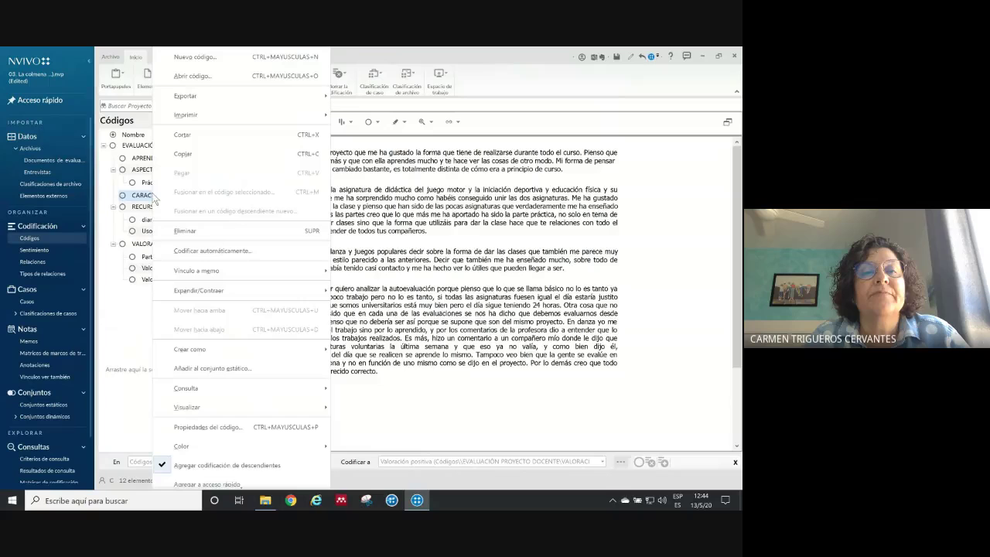
{"action": "left_click", "coordinate": [203, 59]}
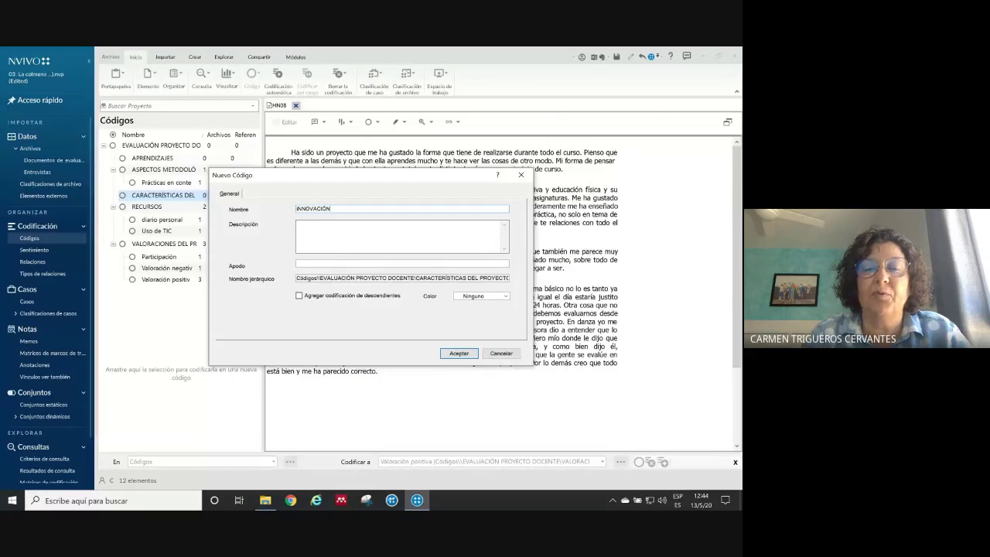
{"action": "left_click_drag", "start_coordinate": [331, 207], "coordinate": [275, 207]}
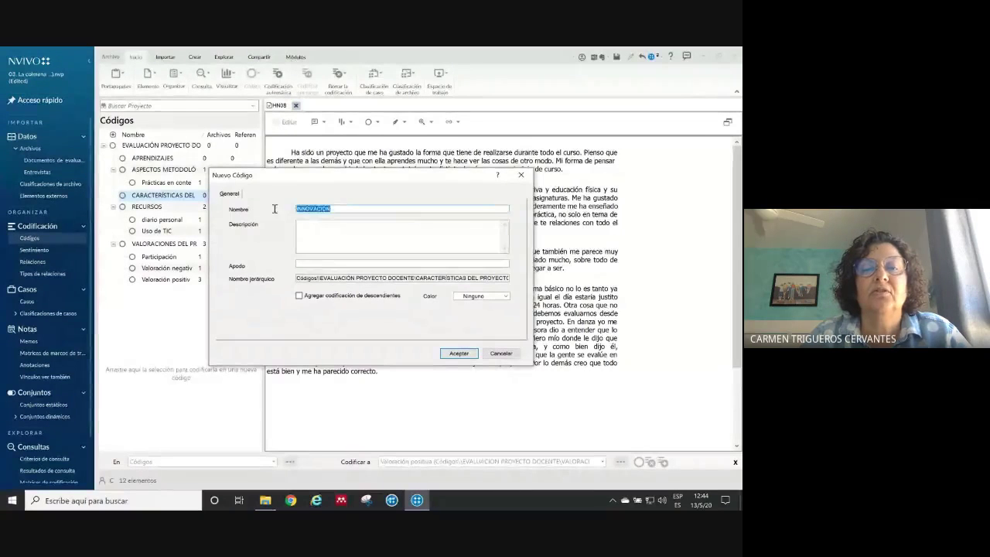
{"action": "key", "text": "BackSpace"}
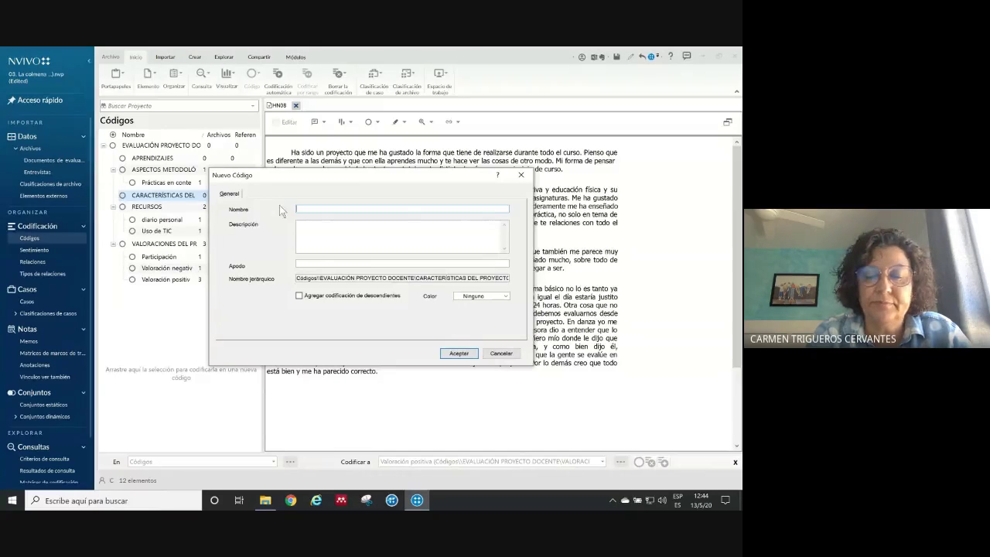
{"action": "type", "text": "Innovación"}
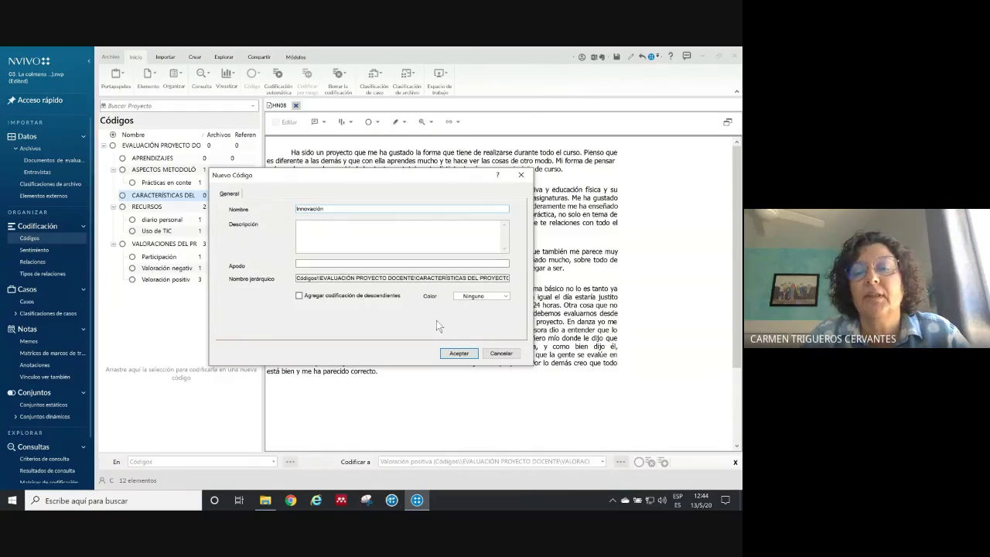
{"action": "left_click", "coordinate": [456, 353]}
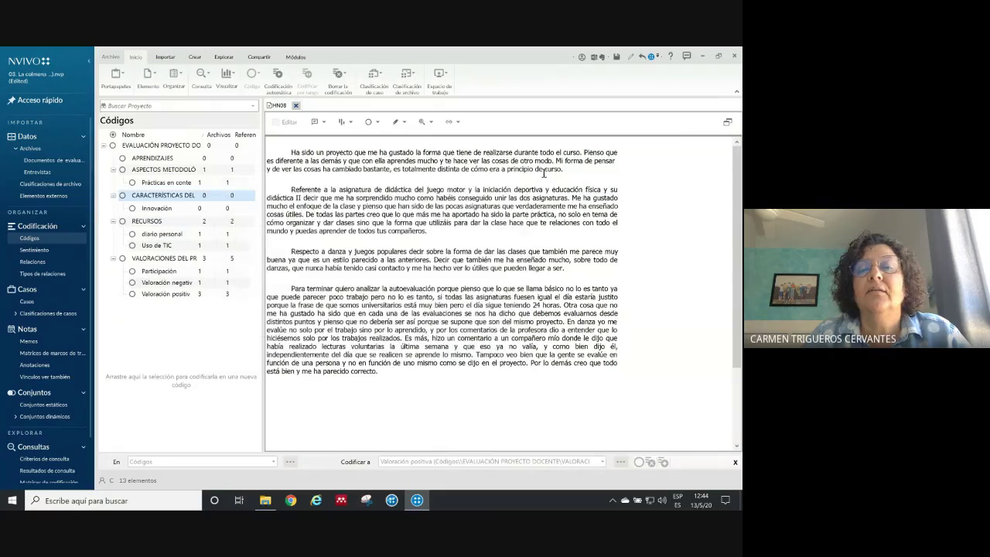
- Code the first paragraph of HN08 at Innovación as well
{"action": "triple_click", "coordinate": [505, 172]}
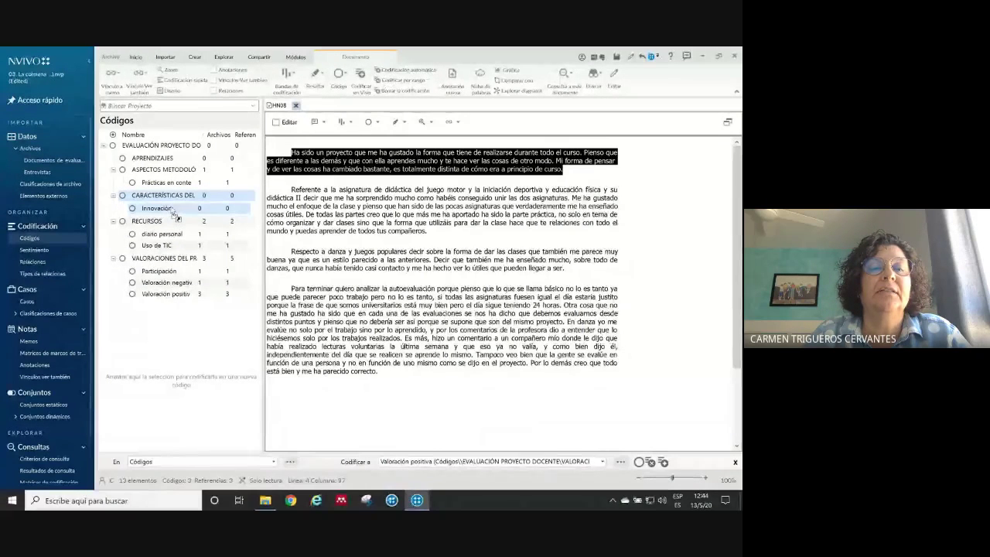
{"action": "left_click_drag", "start_coordinate": [175, 216], "coordinate": [173, 211]}
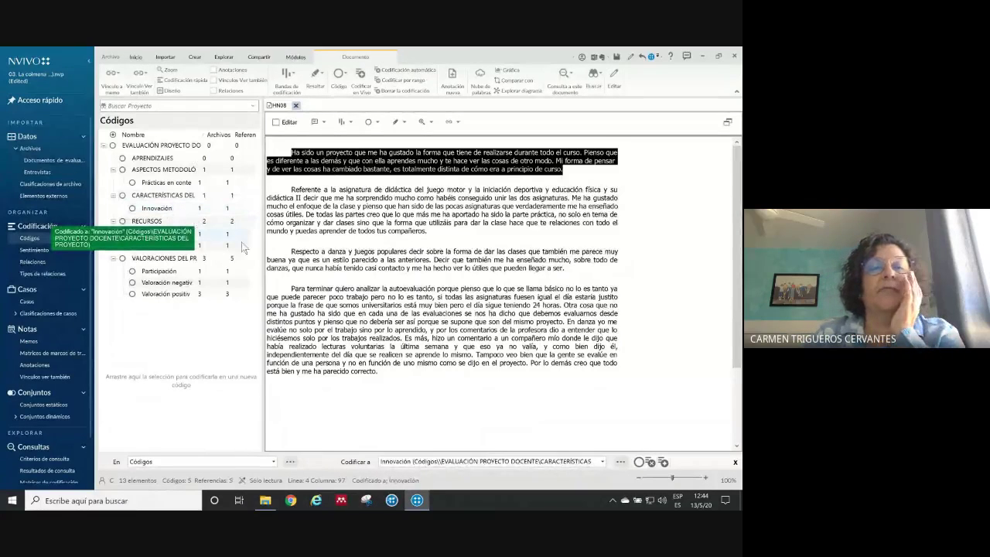
{"action": "left_click", "coordinate": [338, 391]}
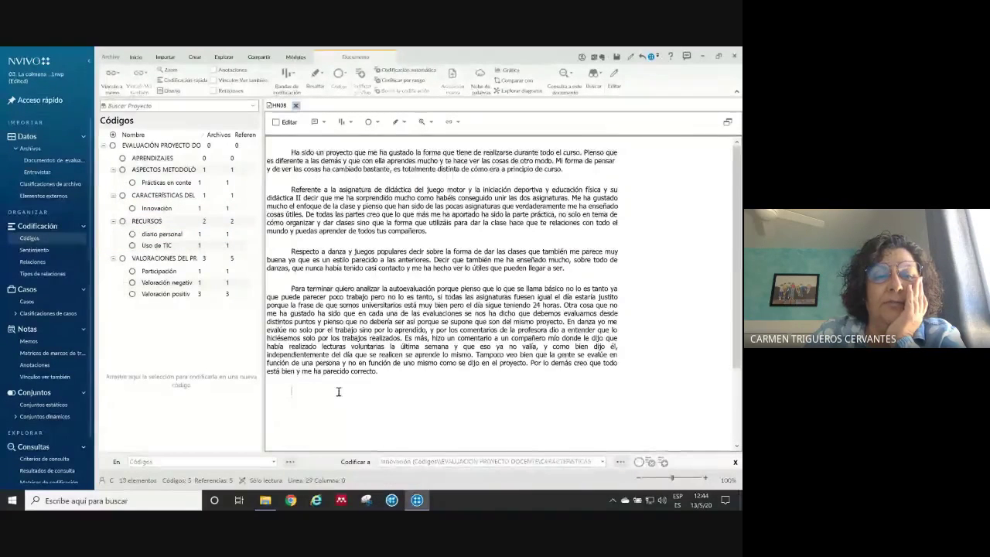
- Move the code Participación under CARACTERÍSTICAS DEL PROYECTO and widen the code list to show full code names
{"action": "left_click", "coordinate": [149, 274]}
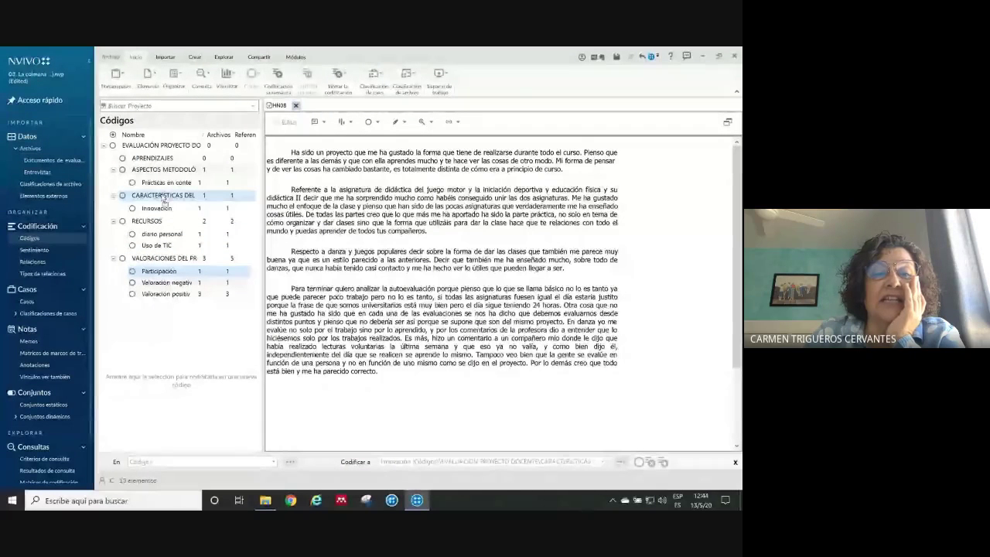
{"action": "left_click_drag", "start_coordinate": [164, 201], "coordinate": [164, 201]}
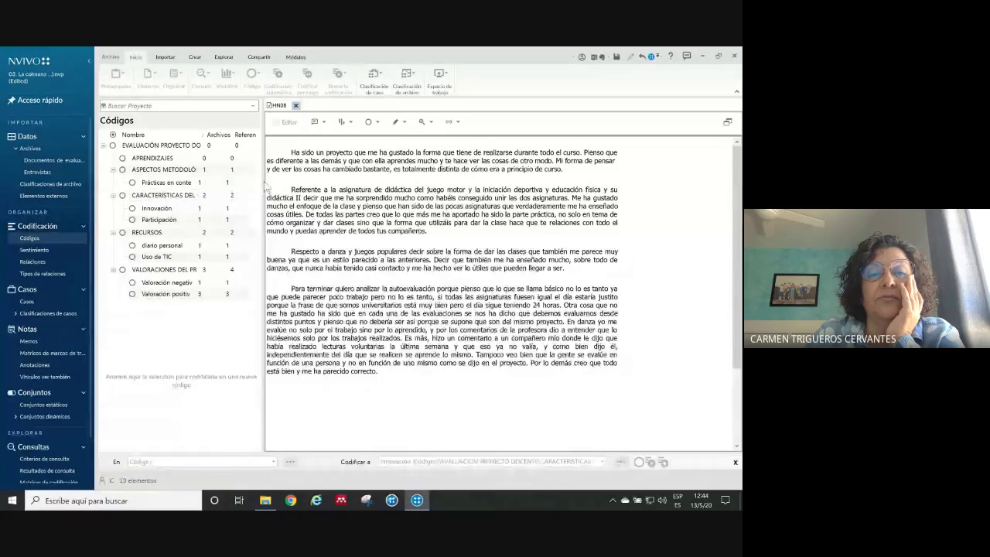
{"action": "left_click_drag", "start_coordinate": [263, 181], "coordinate": [343, 183]}
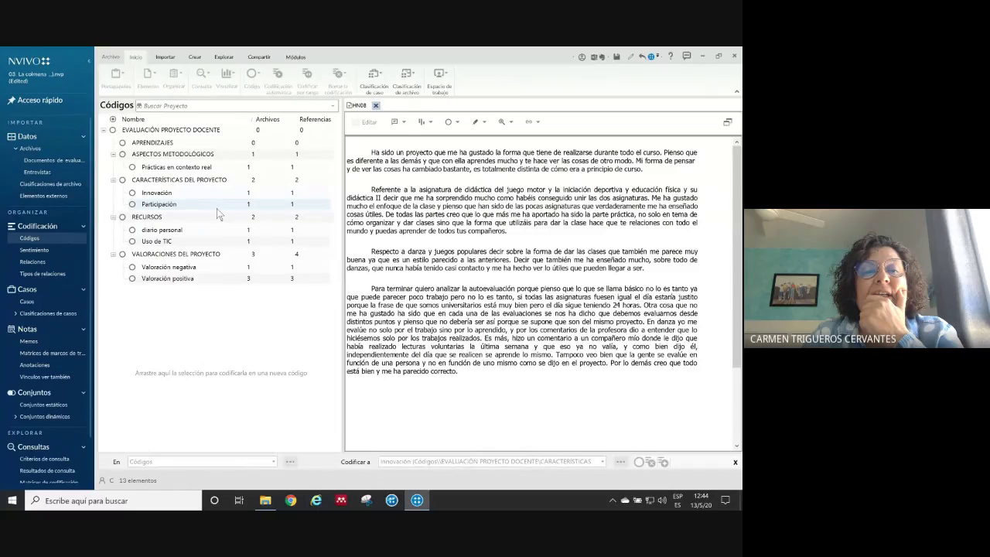
- Switch to the slide presentation and look at the Tarea 3 and Tarea 4 slides on category trees and definitions
{"action": "key", "text": "alt+Tab"}
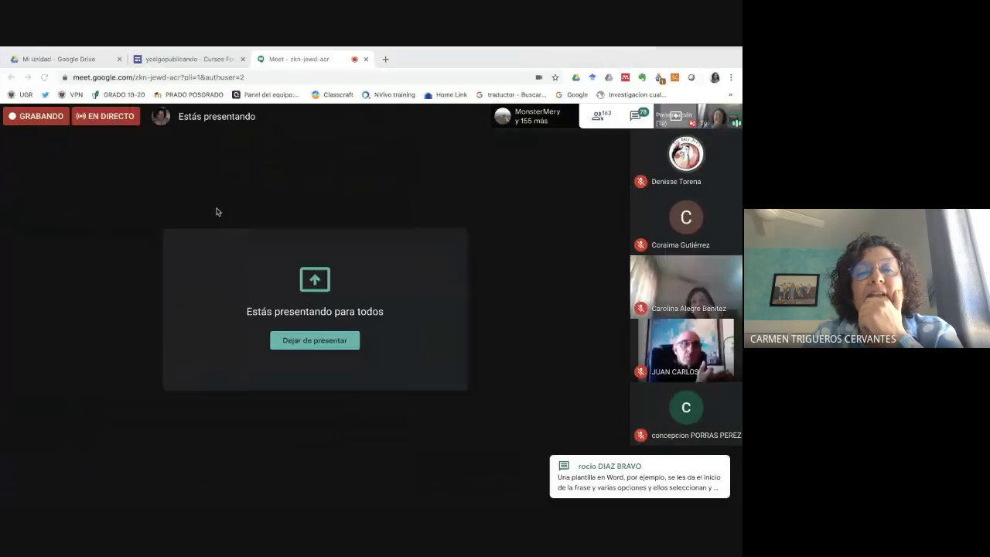
{"action": "key", "text": "alt+Tab"}
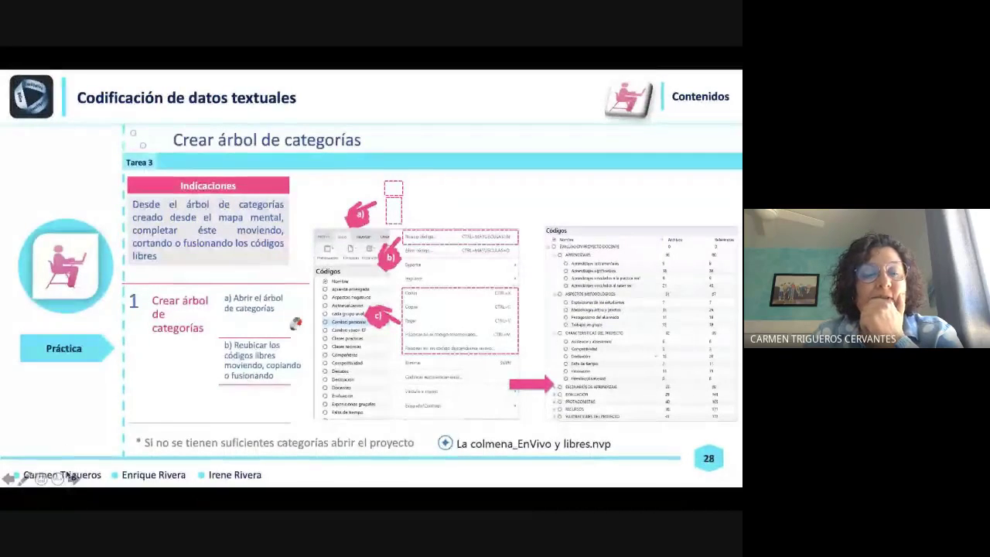
{"action": "left_click", "coordinate": [72, 479]}
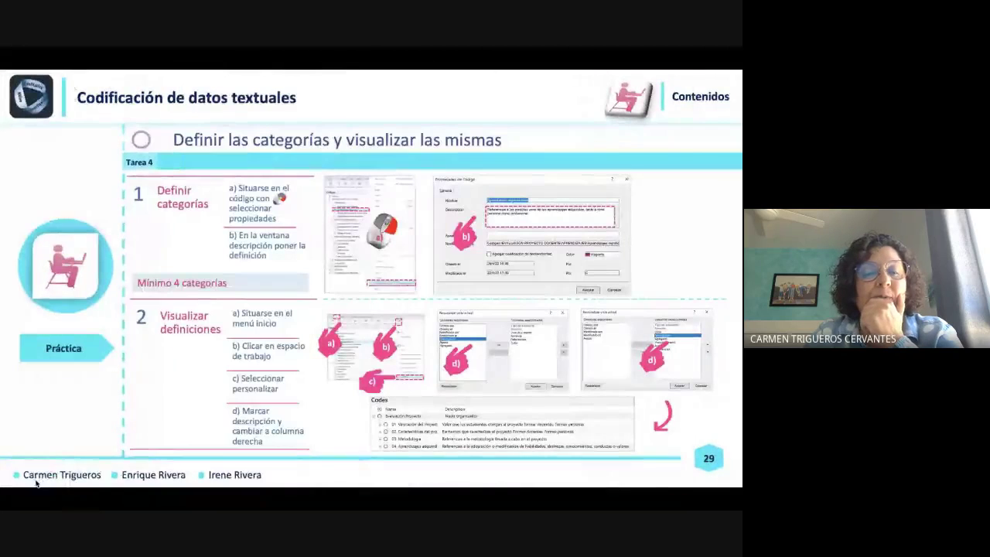
{"action": "left_click", "coordinate": [8, 478]}
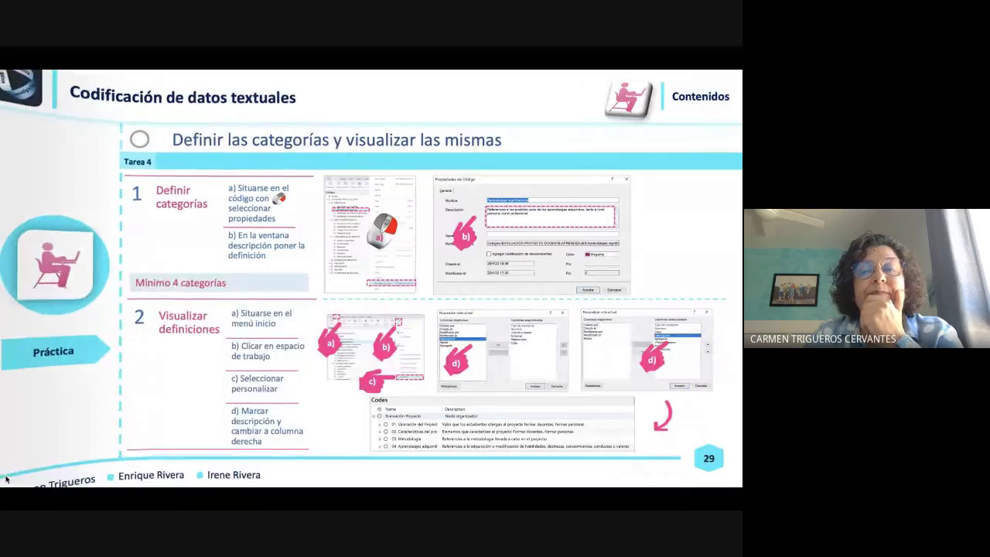
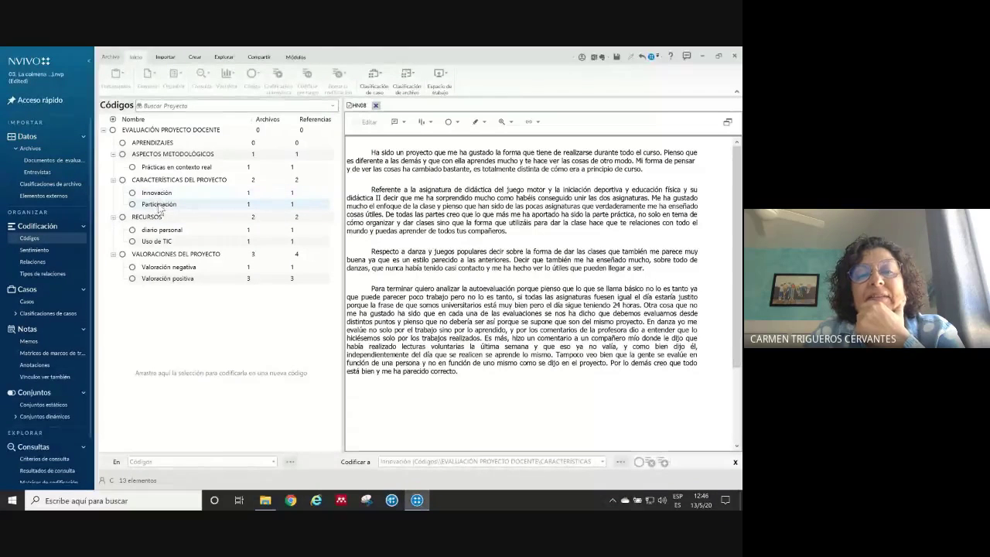
- Cut the code Participación and merge it into Innovación, keeping the linked memos, see-also links and relationships options on
{"action": "left_click", "coordinate": [182, 203]}
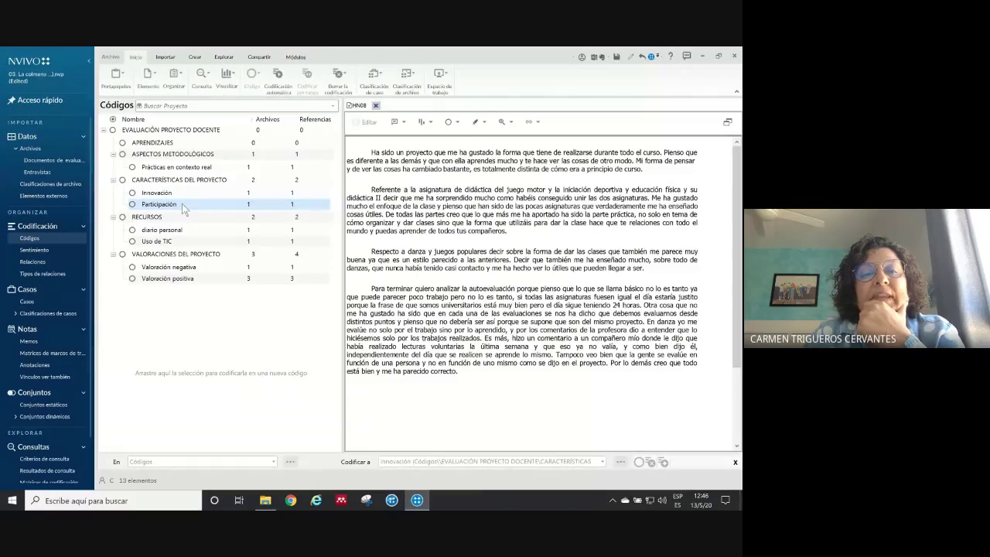
{"action": "right_click", "coordinate": [183, 205]}
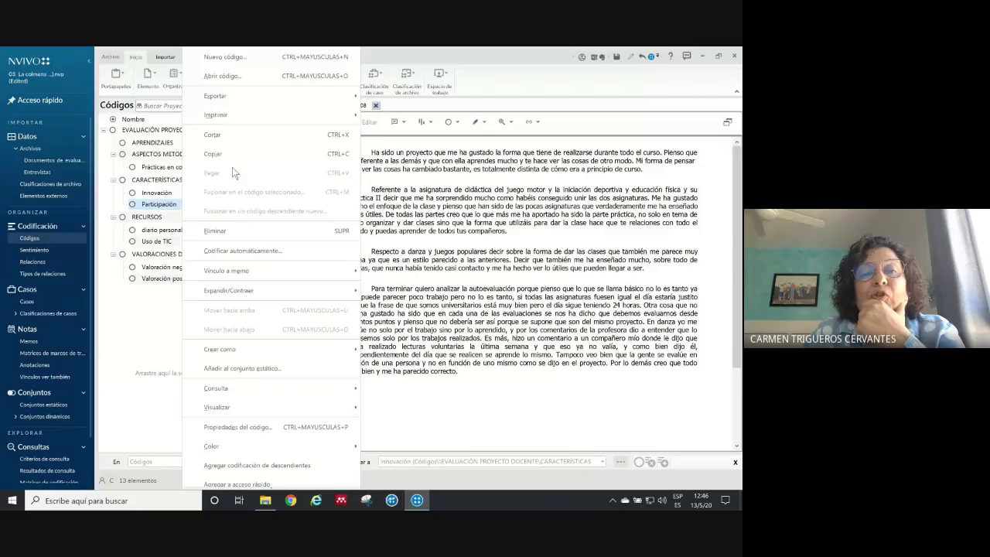
{"action": "left_click", "coordinate": [229, 137]}
{"action": "left_click", "coordinate": [158, 194]}
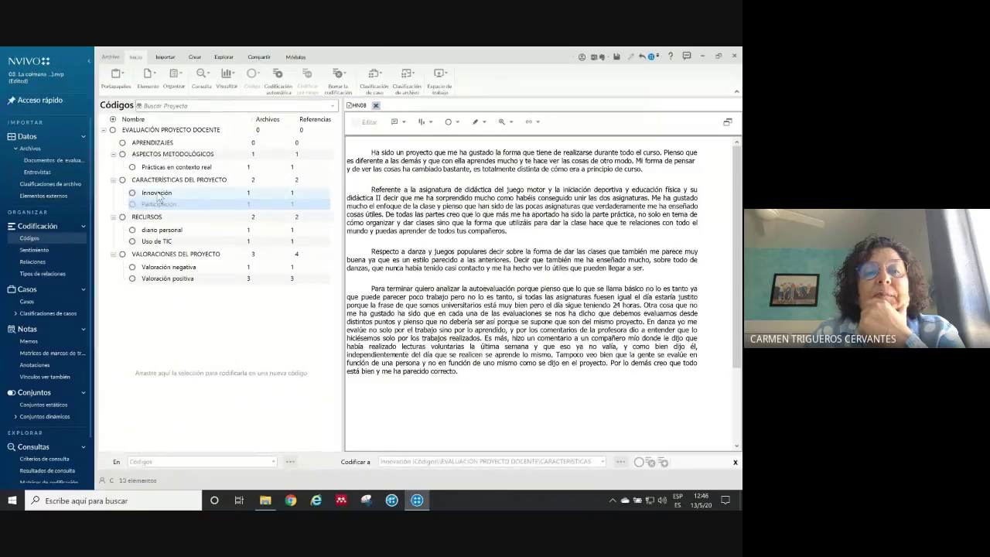
{"action": "right_click", "coordinate": [158, 196]}
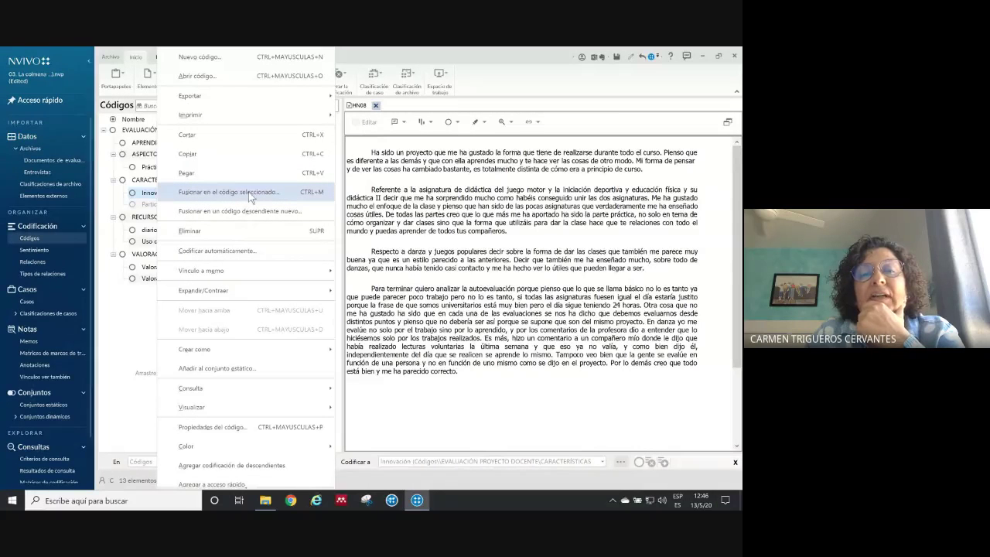
{"action": "left_click", "coordinate": [250, 196]}
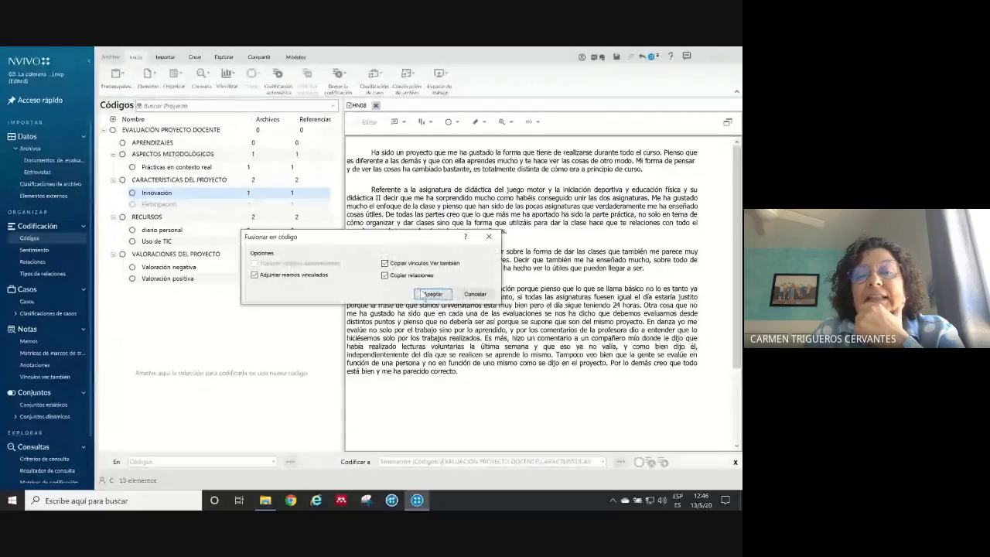
{"action": "left_click", "coordinate": [433, 294]}
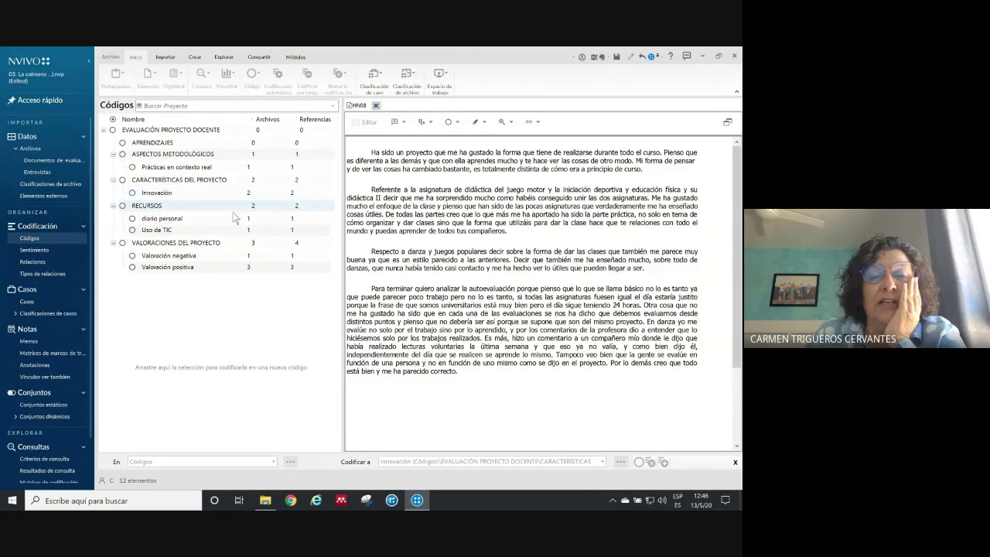
- Open the code Valoración positiva to review its coded references by document, highlight the HA01 passage, and close the code
{"action": "left_click", "coordinate": [183, 269]}
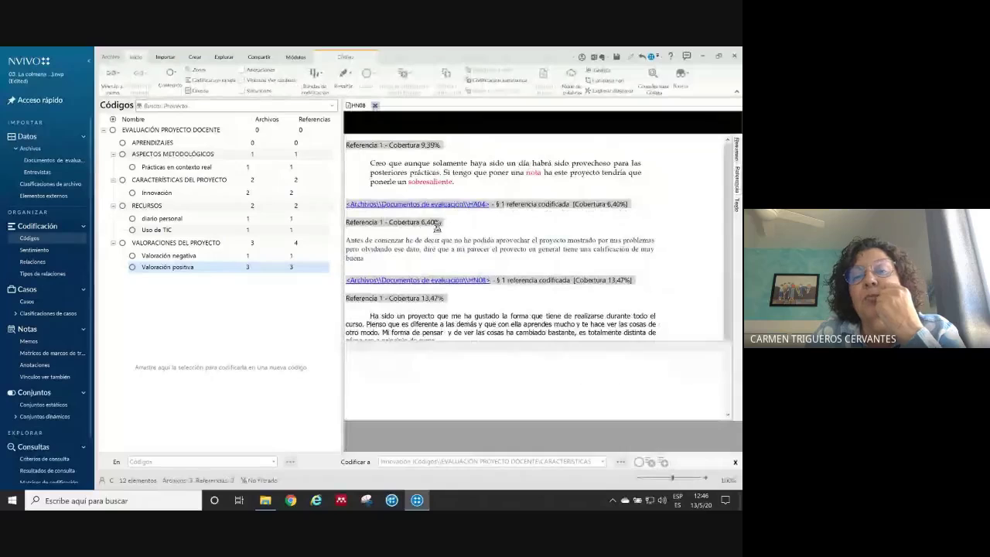
{"action": "left_click_drag", "start_coordinate": [370, 174], "coordinate": [433, 194]}
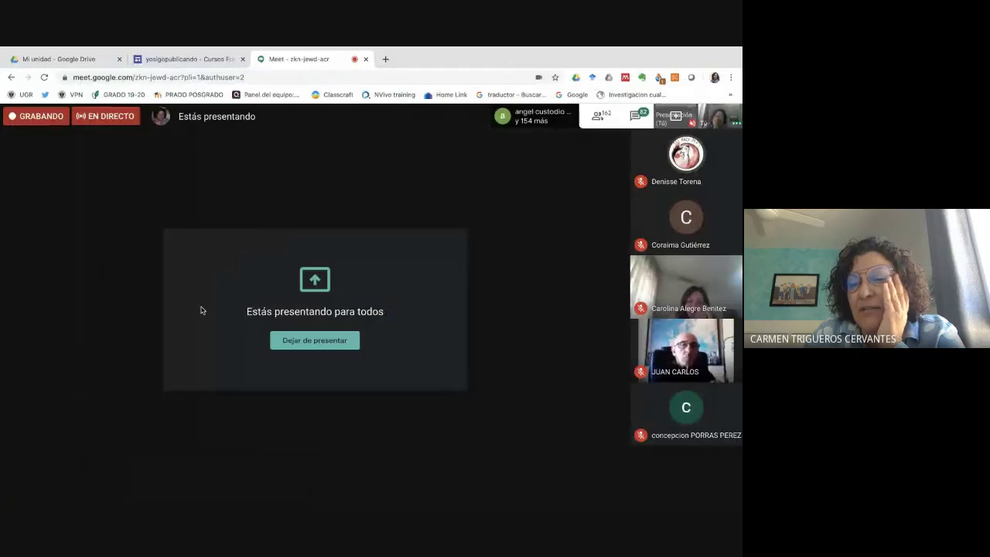
{"action": "mouse_move", "coordinate": [351, 306]}
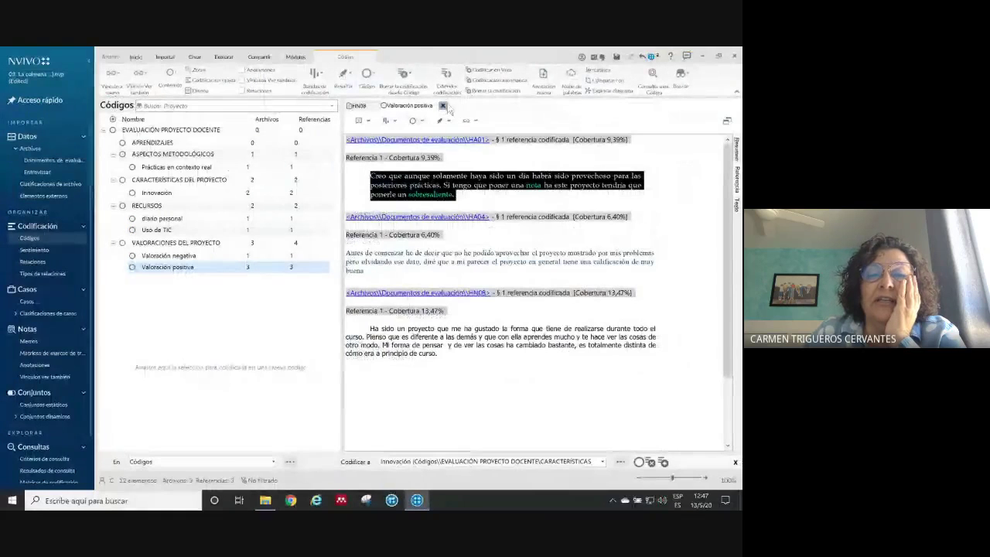
{"action": "left_click", "coordinate": [443, 106]}
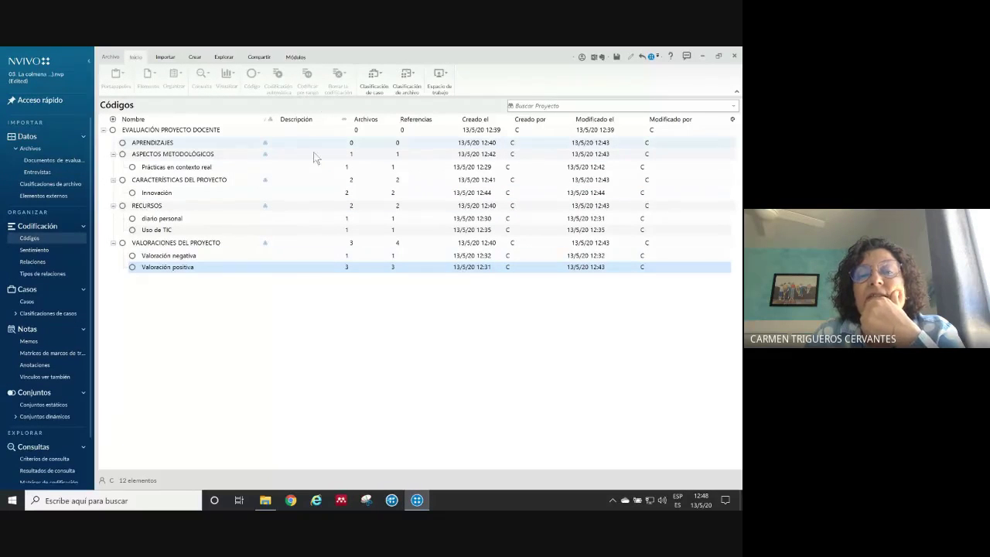
- Give the code Innovación the description "Aspectos educativos en la educación superior" in its code properties
{"action": "left_click", "coordinate": [157, 196]}
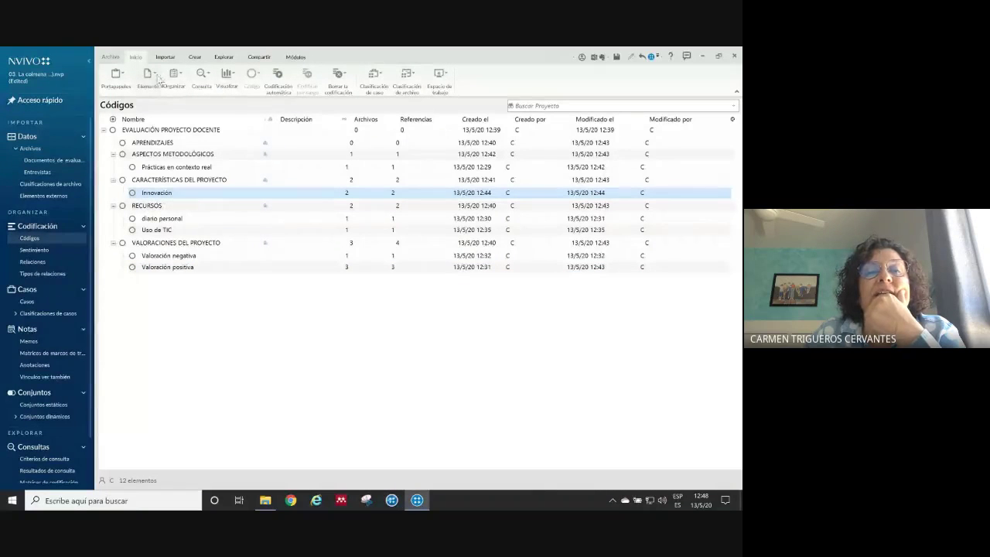
{"action": "left_click", "coordinate": [158, 78]}
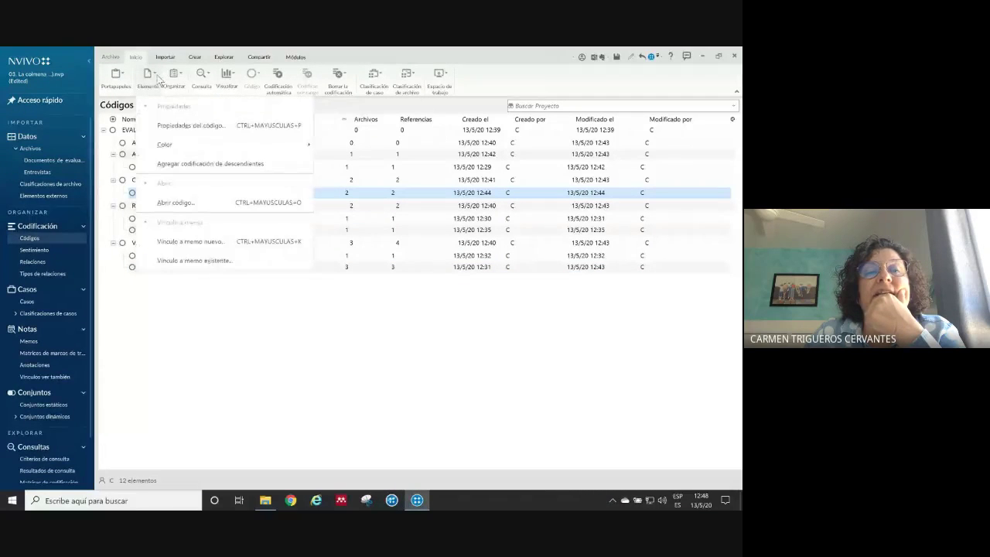
{"action": "left_click", "coordinate": [172, 128]}
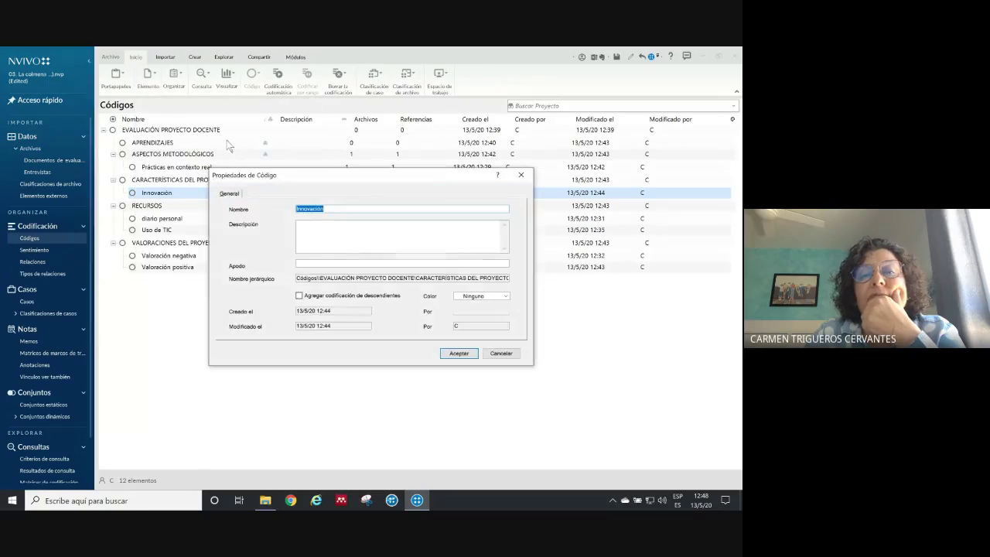
{"action": "left_click", "coordinate": [334, 236]}
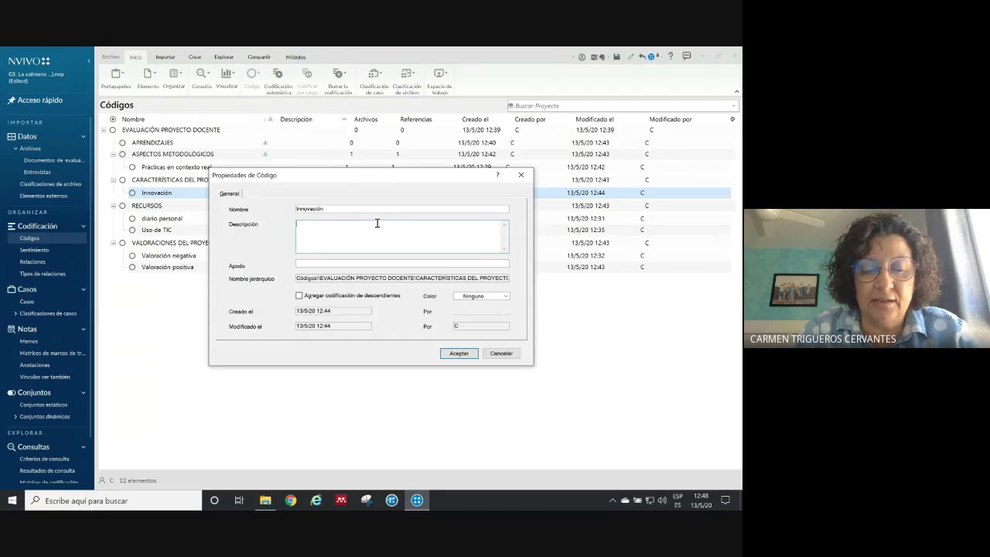
{"action": "type", "text": "Aspectos educativos en la"}
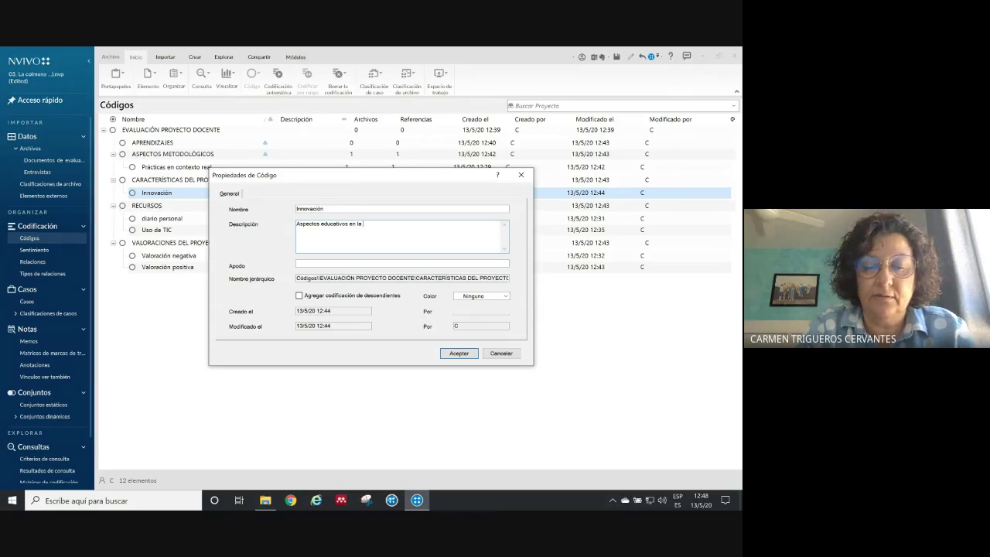
{"action": "type", "text": "e"}
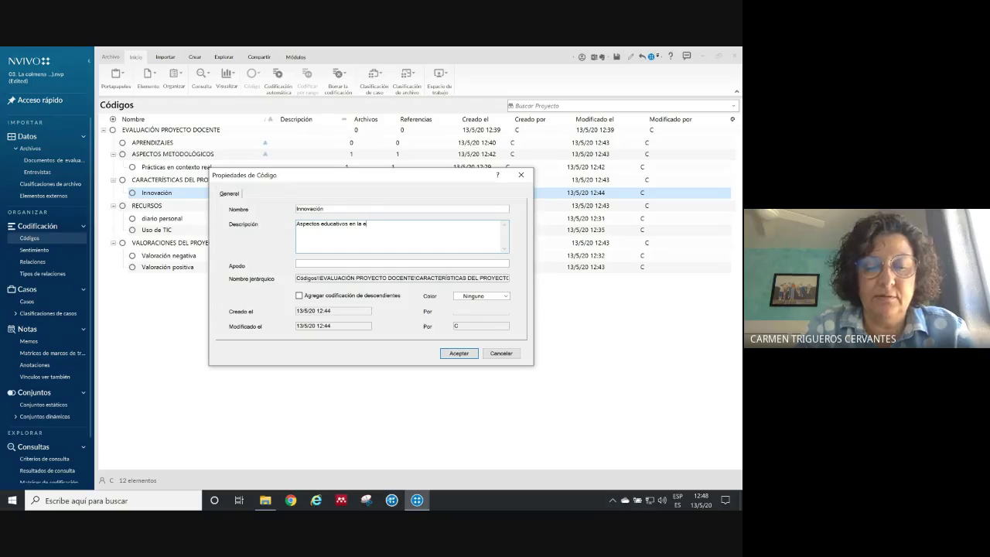
{"action": "type", "text": "ducac"}
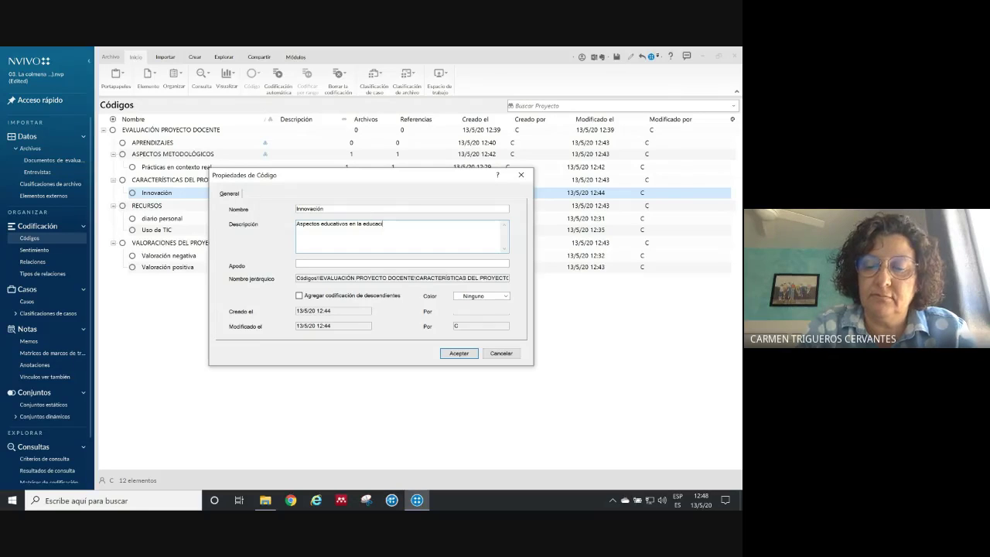
{"action": "type", "text": "ión s"}
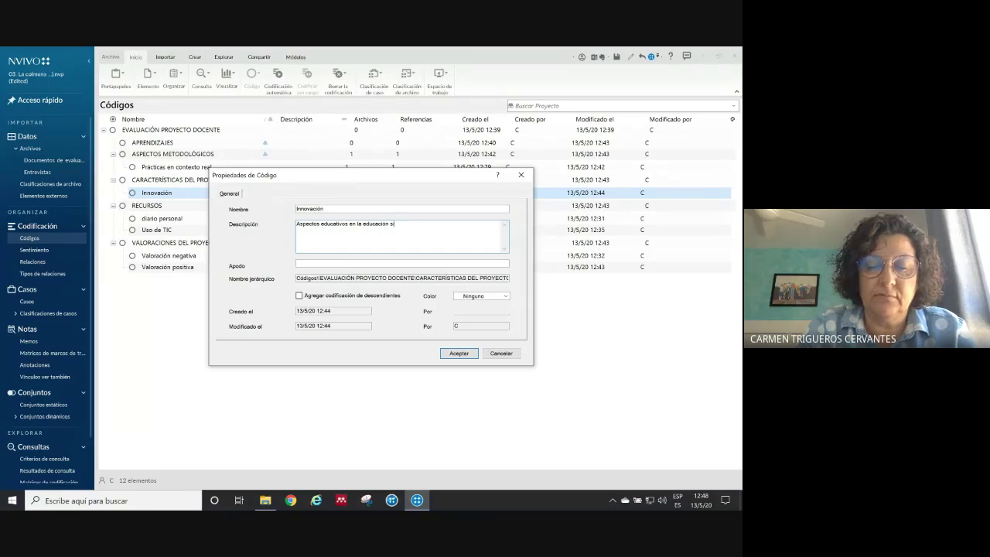
{"action": "type", "text": "uperior"}
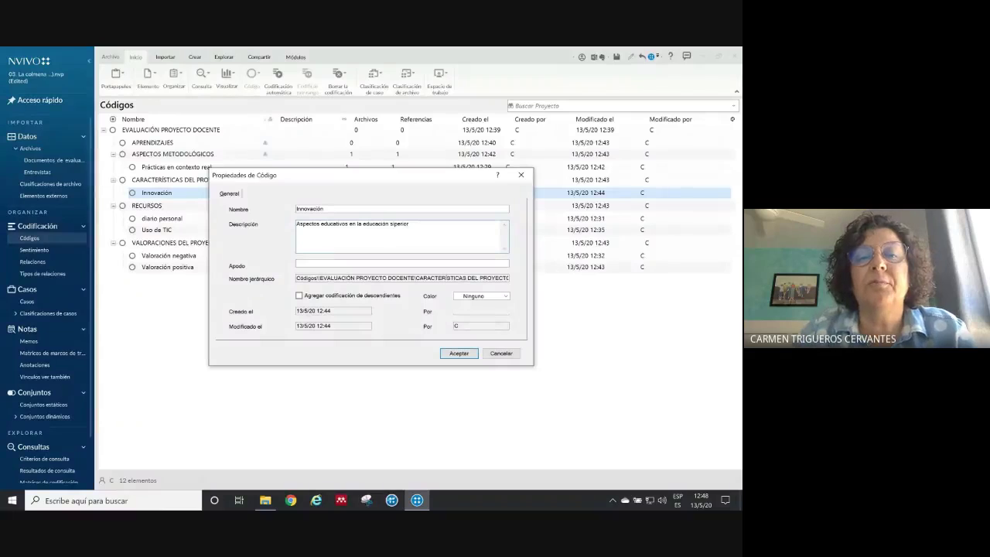
- Insert "novedosos" after "educativos" in the description, correct "superior", save the properties, and widen the Descripción column to show the full text
{"action": "left_click", "coordinate": [346, 224]}
{"action": "type", "text": "novedo"}
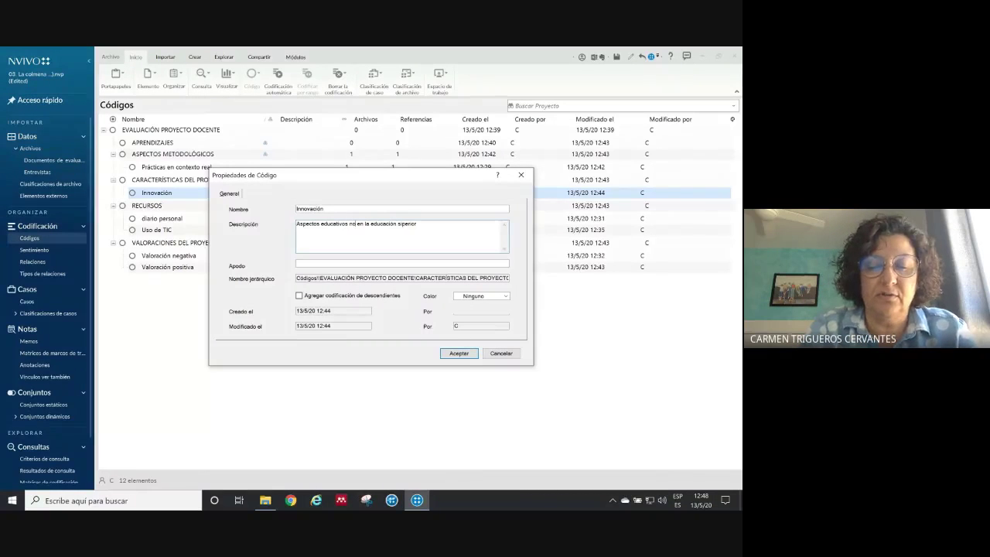
{"action": "type", "text": "sos"}
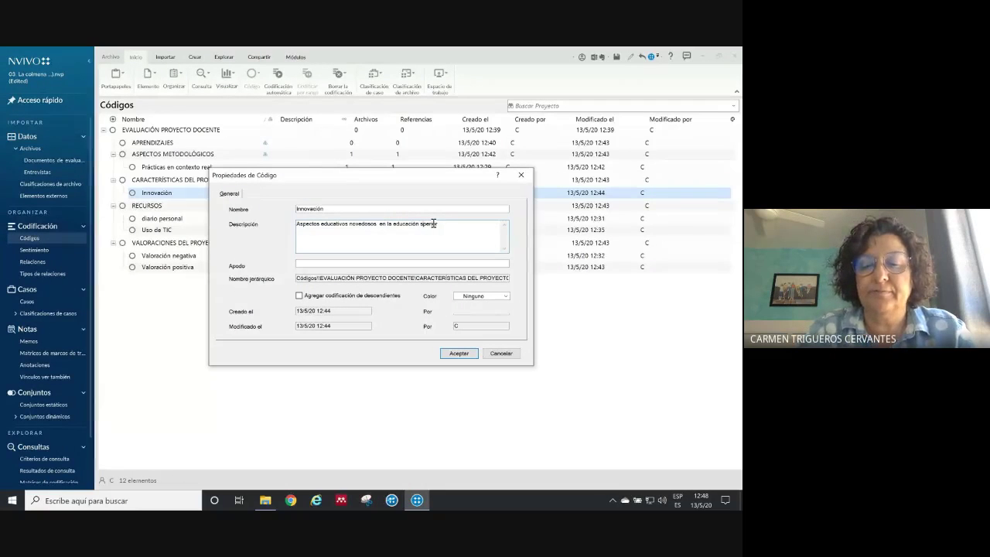
{"action": "left_click", "coordinate": [458, 353]}
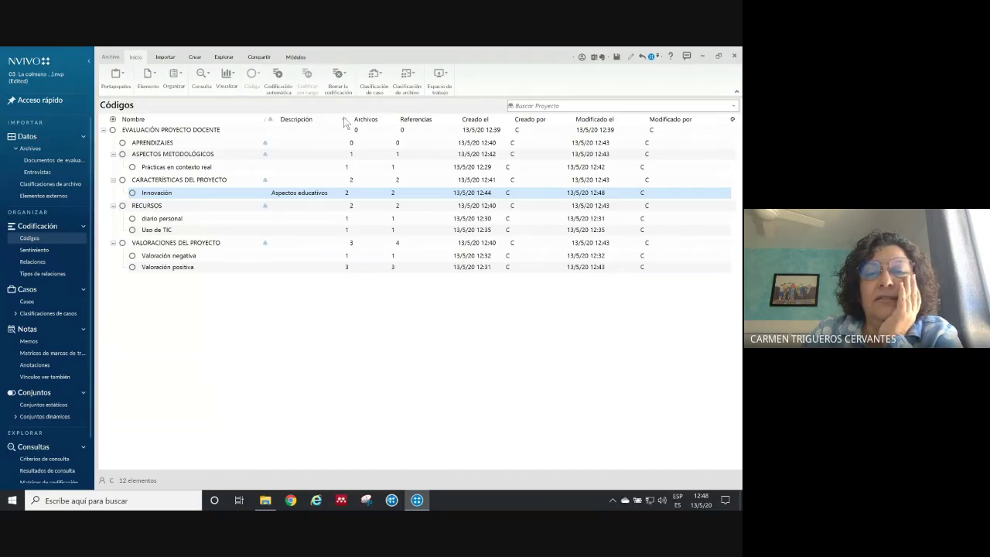
{"action": "left_click_drag", "start_coordinate": [341, 117], "coordinate": [486, 117]}
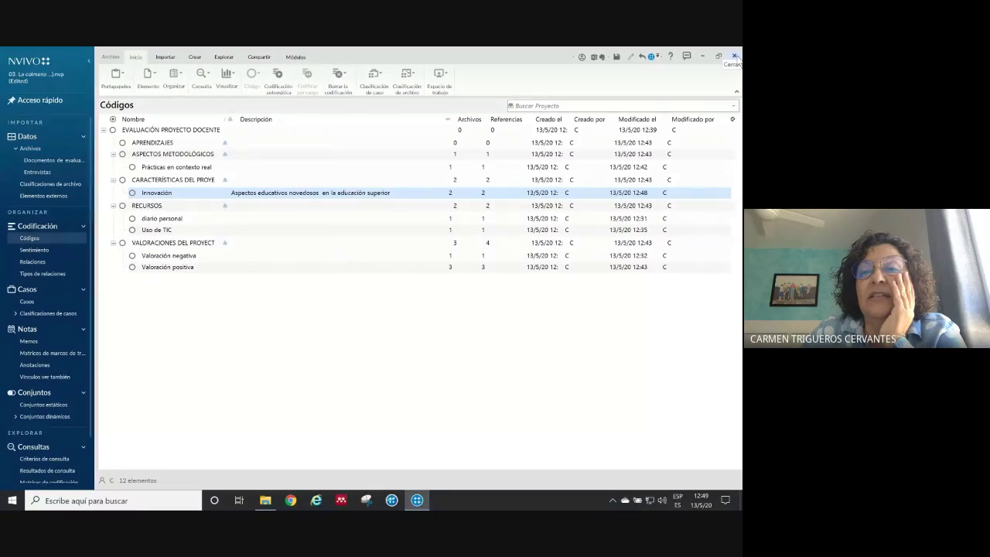
- Close the project without saving its changes and select 04. La colmena (Codigos textuales).nvp in the Proyectos NVivo folder
{"action": "left_click", "coordinate": [735, 57]}
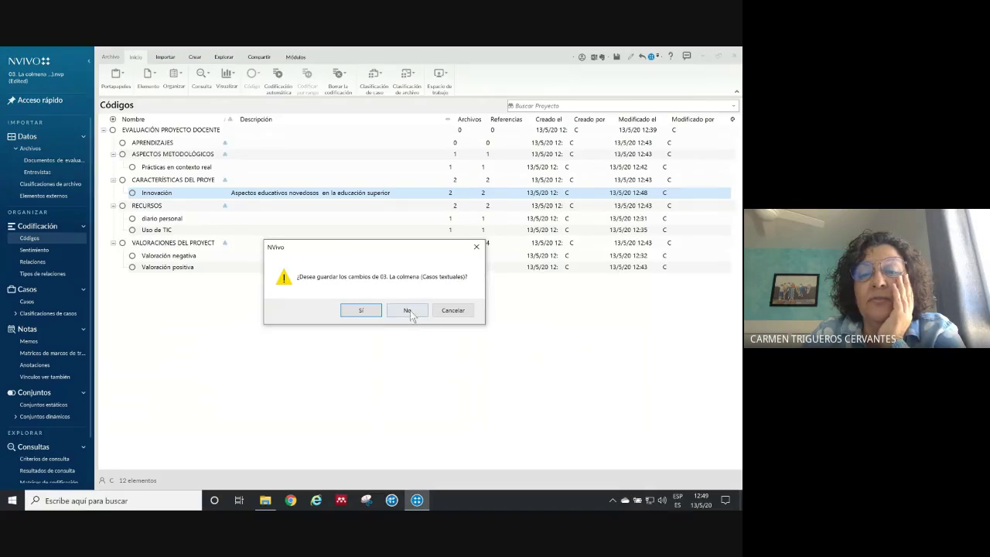
{"action": "left_click", "coordinate": [408, 311]}
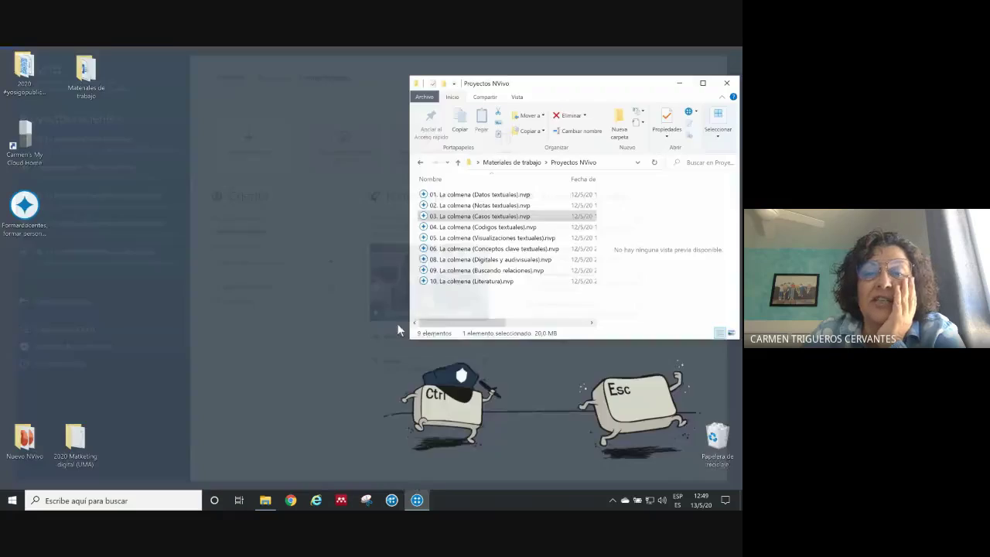
{"action": "left_click", "coordinate": [478, 228]}
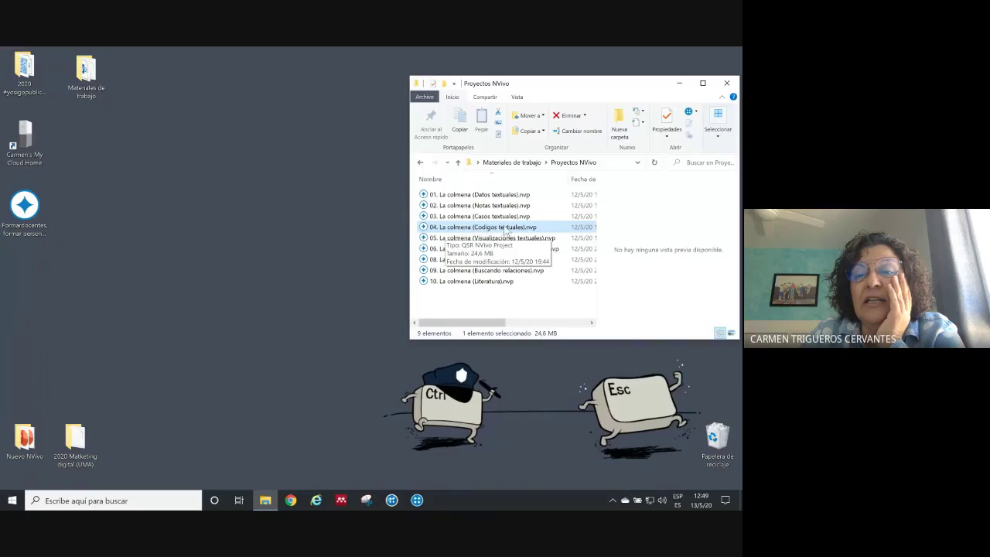
- Browse to the Códigos folder inside Materiales de trabajo and select La colmena_Codificado (textuales).nvp
{"action": "left_click", "coordinate": [508, 163]}
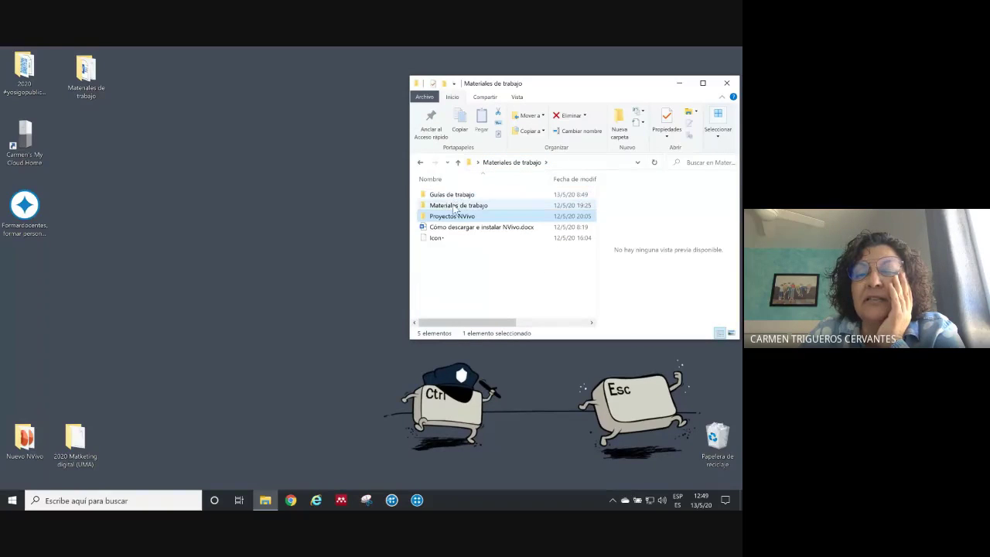
{"action": "double_click", "coordinate": [455, 205]}
{"action": "double_click", "coordinate": [445, 206]}
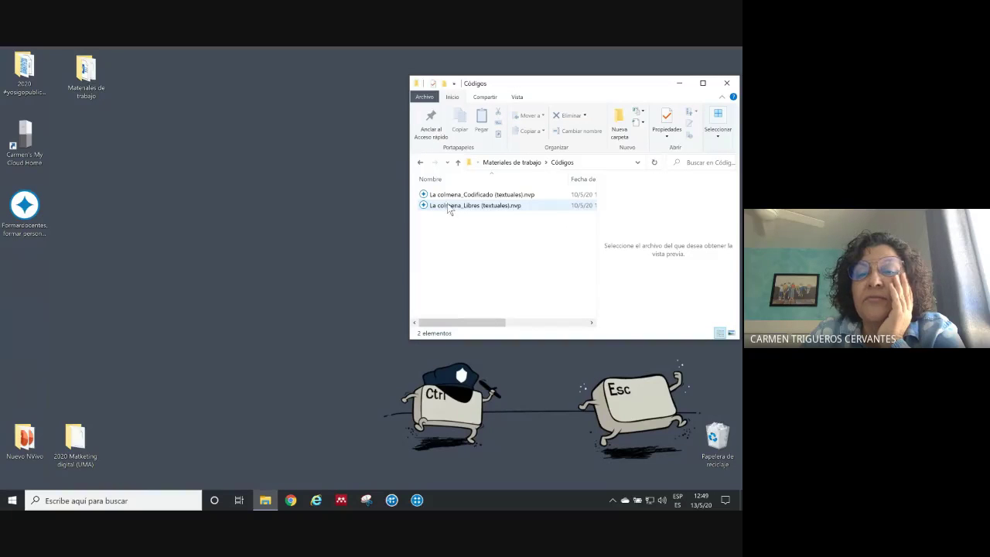
{"action": "left_click", "coordinate": [453, 196]}
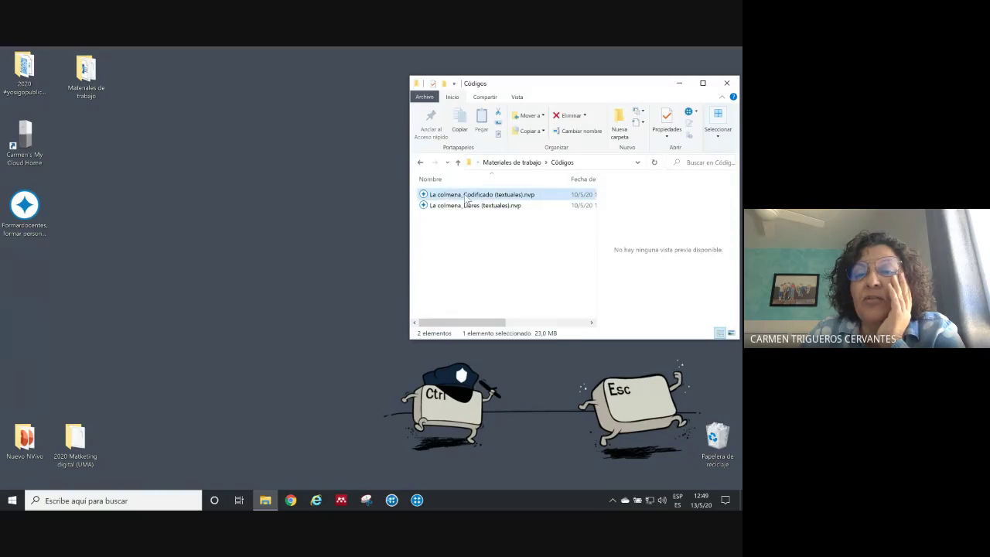
- Go back to the main Materiales de trabajo folder, retrace the path to Códigos, and open La colmena_Codificado (textuales).nvp
{"action": "left_click", "coordinate": [498, 165]}
{"action": "left_click", "coordinate": [501, 163]}
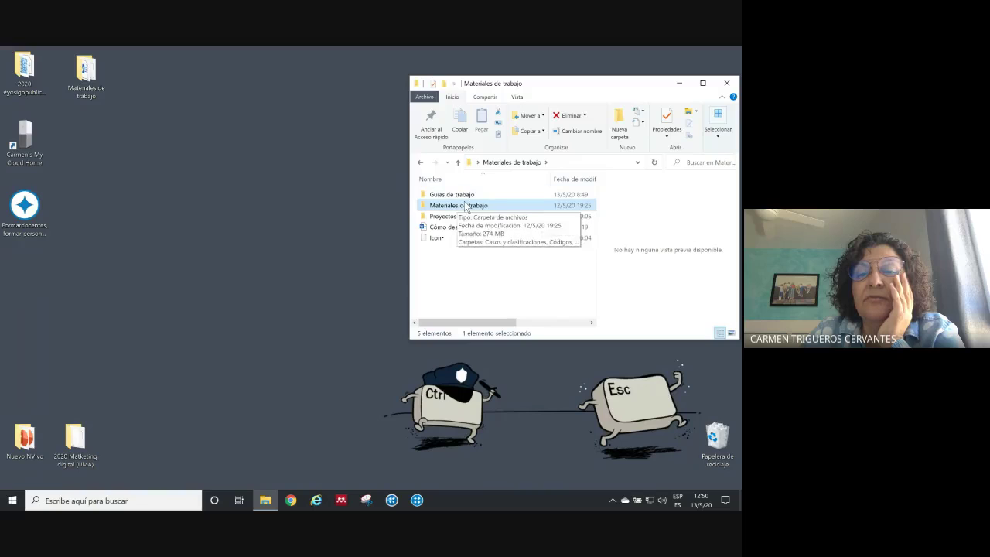
{"action": "double_click", "coordinate": [467, 206]}
{"action": "left_click", "coordinate": [448, 206]}
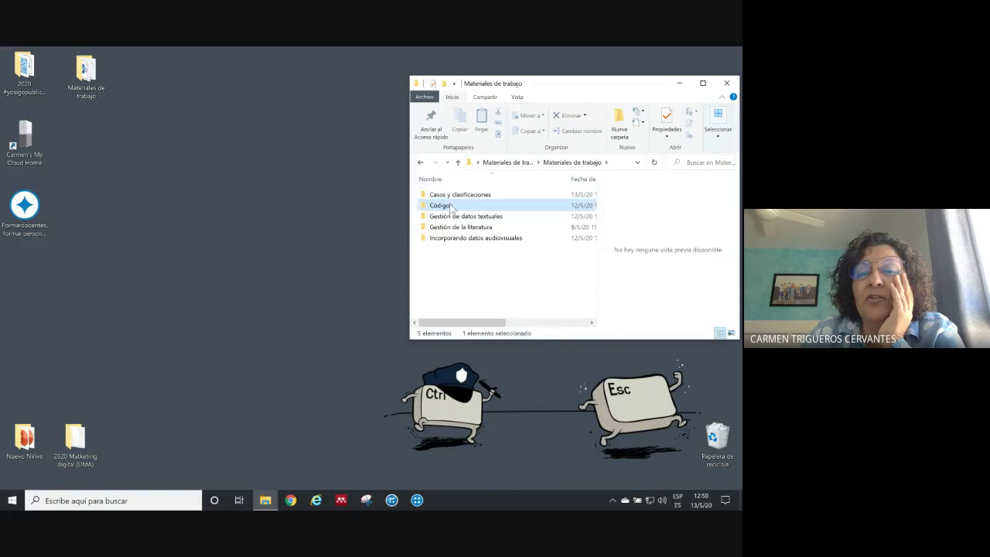
{"action": "double_click", "coordinate": [450, 207]}
{"action": "left_click", "coordinate": [475, 198]}
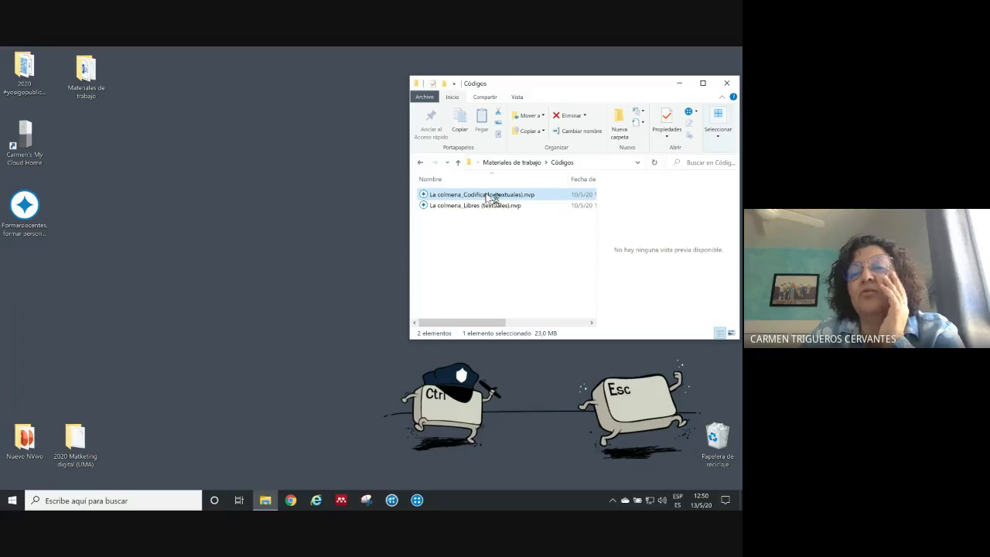
{"action": "double_click", "coordinate": [491, 198]}
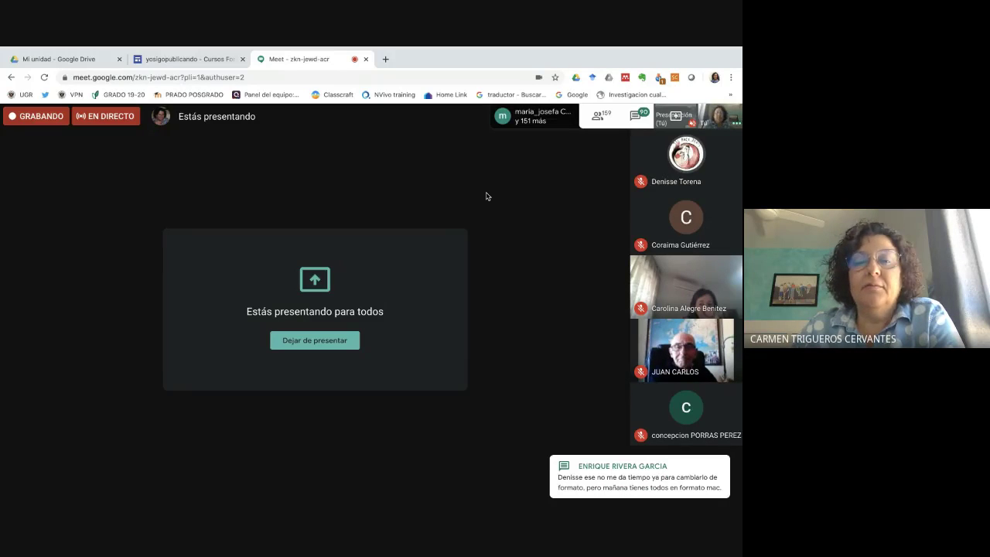
- Return to NVivo, dismiss the Archivos introduction, and examine the project's codes under EVALUACIÓN PROYECTO DOCENTE and APRENDIZAJES
{"action": "key", "text": "super+Down"}
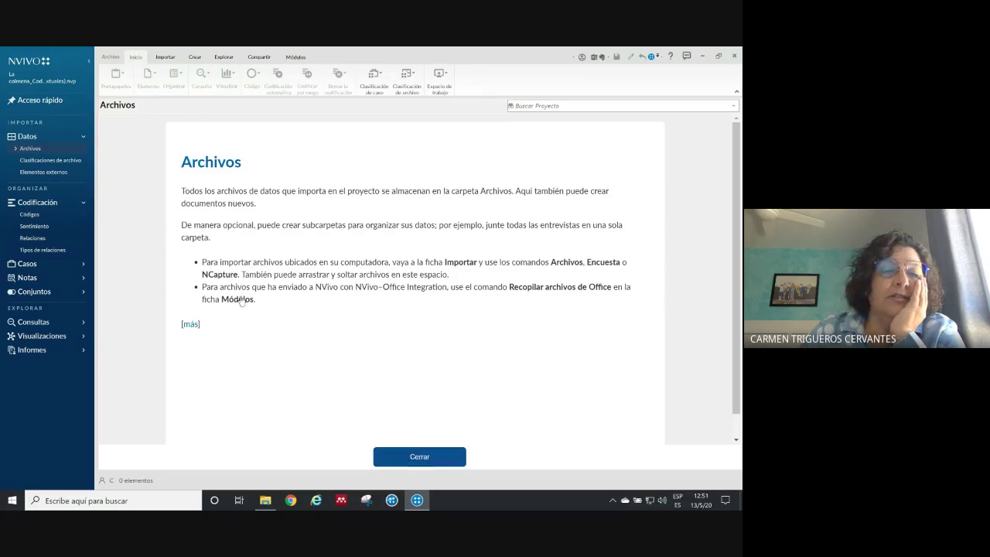
{"action": "left_click", "coordinate": [418, 457]}
{"action": "left_click", "coordinate": [37, 215]}
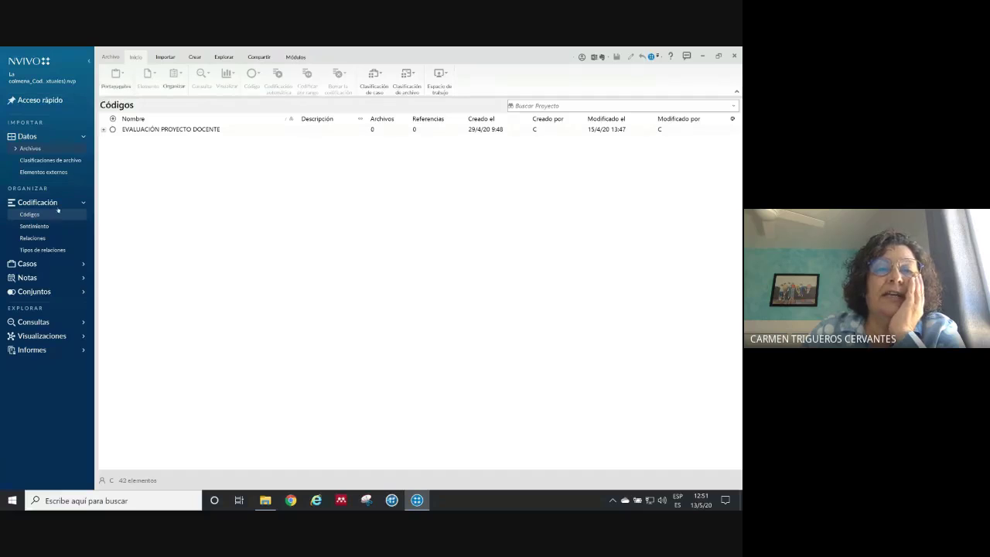
{"action": "left_click", "coordinate": [104, 130]}
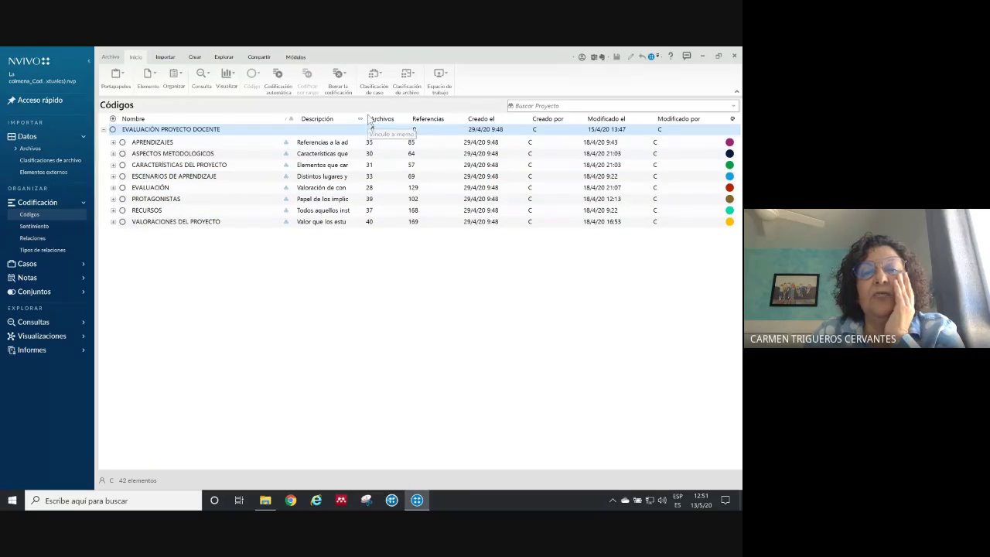
{"action": "left_click", "coordinate": [113, 142]}
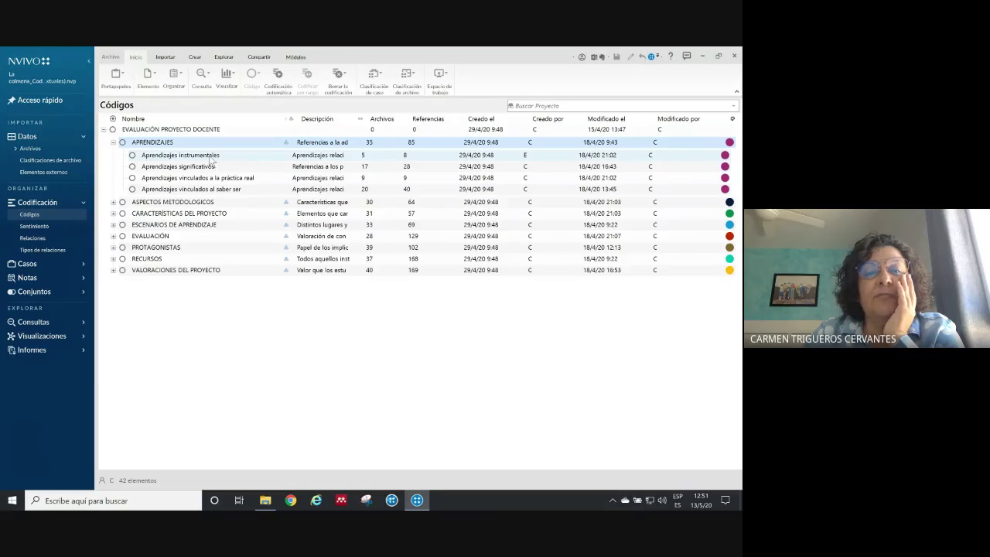